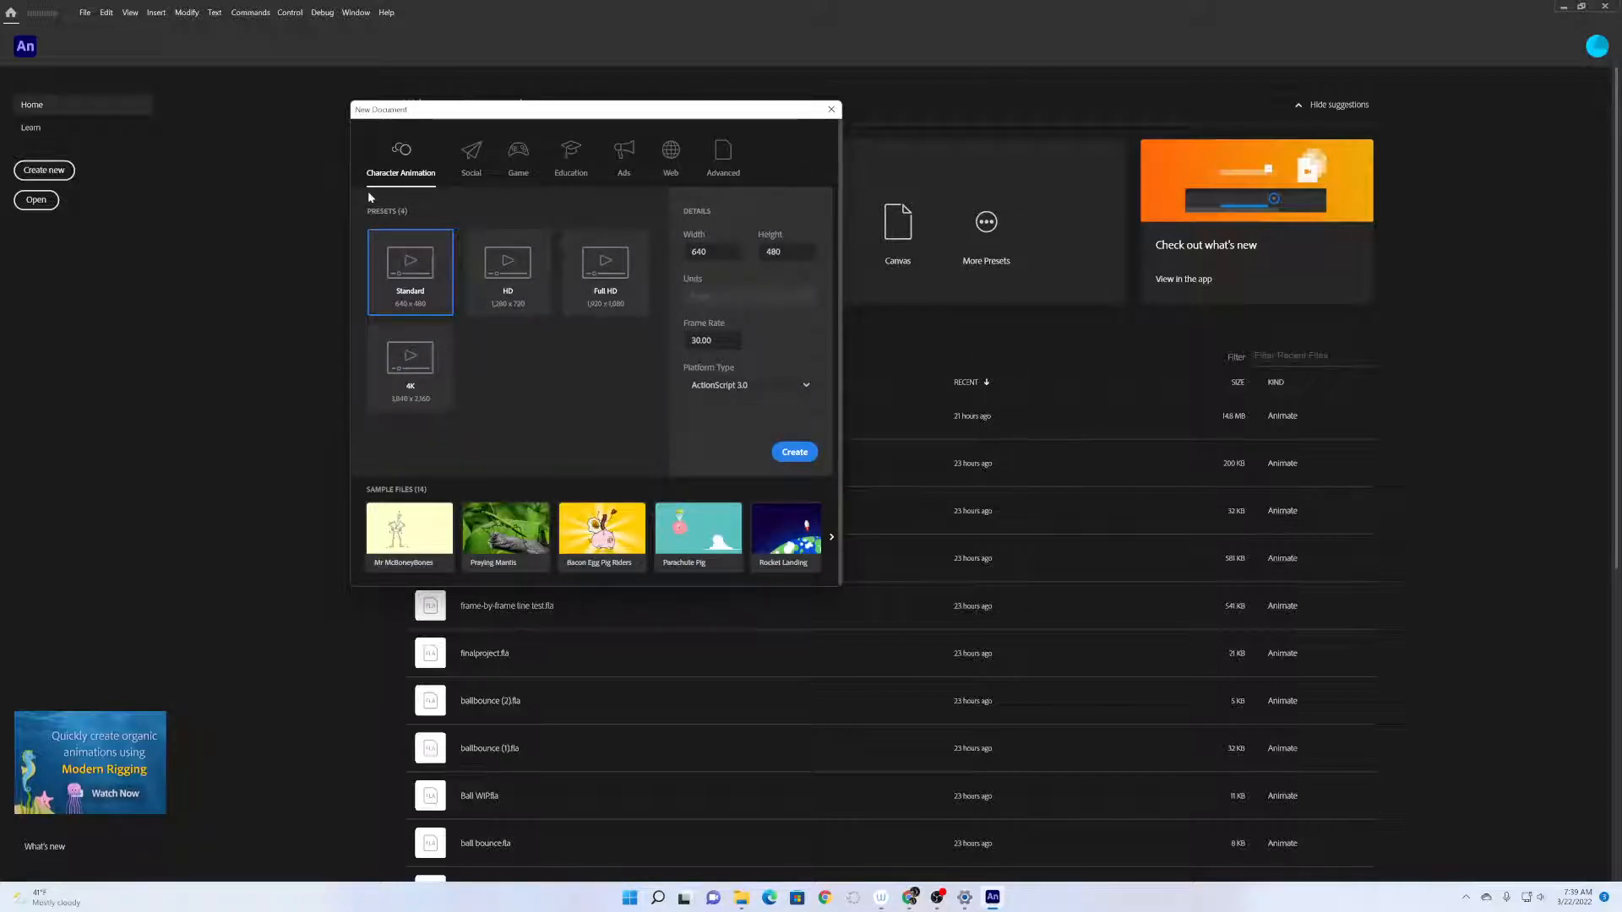
Create a new Character Animation document from the HD preset, 1280 by 720.
{"action": "left_click", "coordinate": [512, 275]}
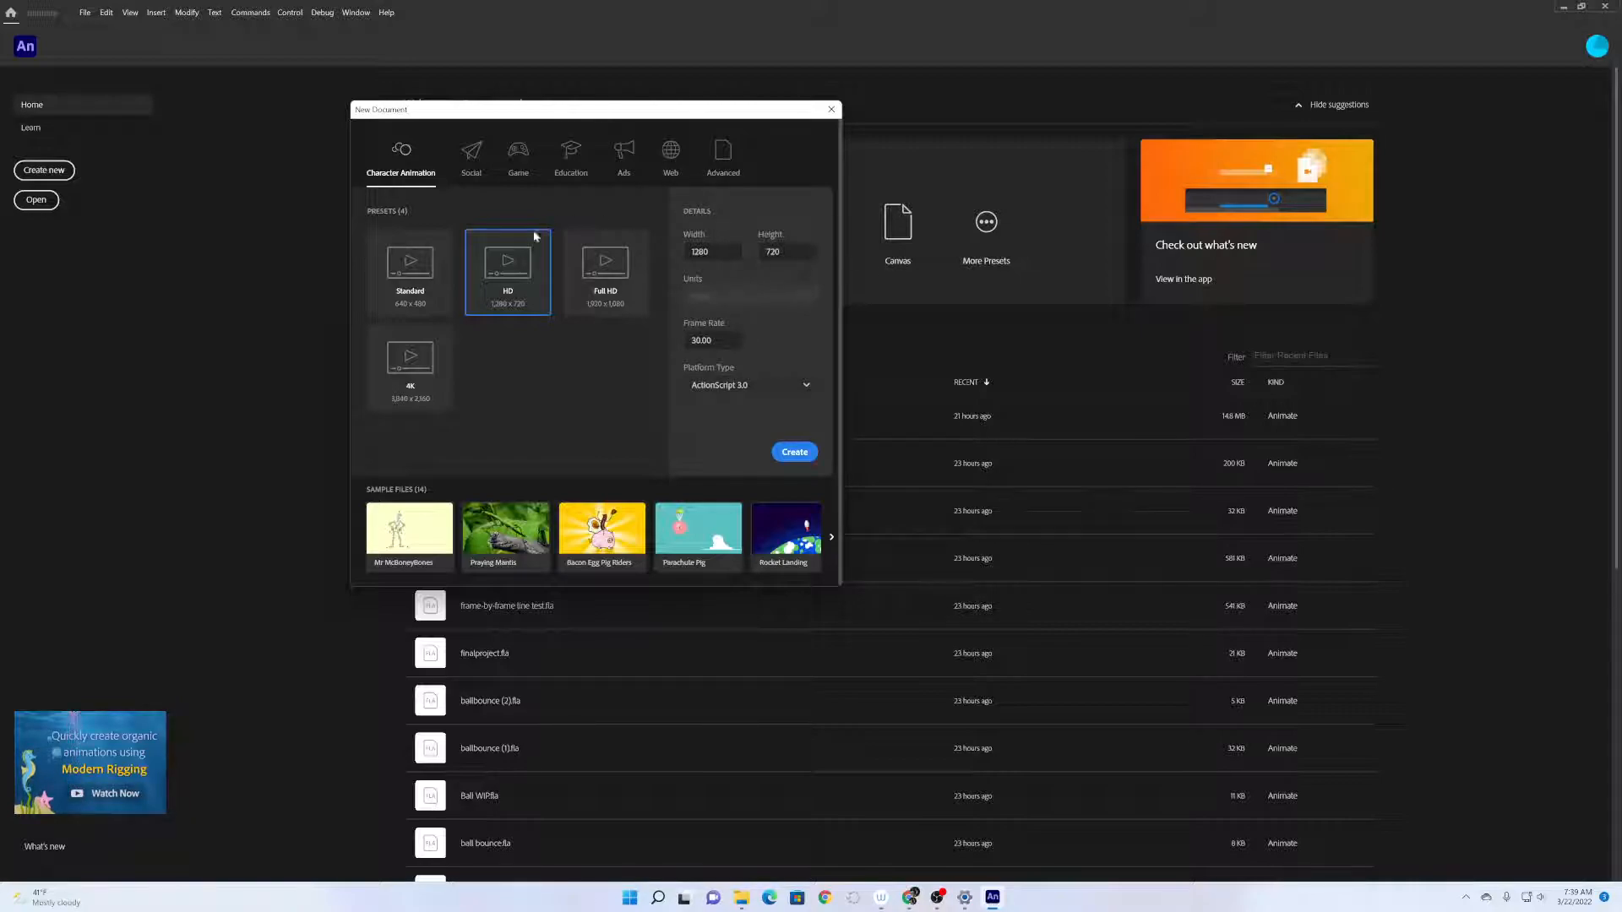
{"action": "left_click", "coordinate": [794, 452]}
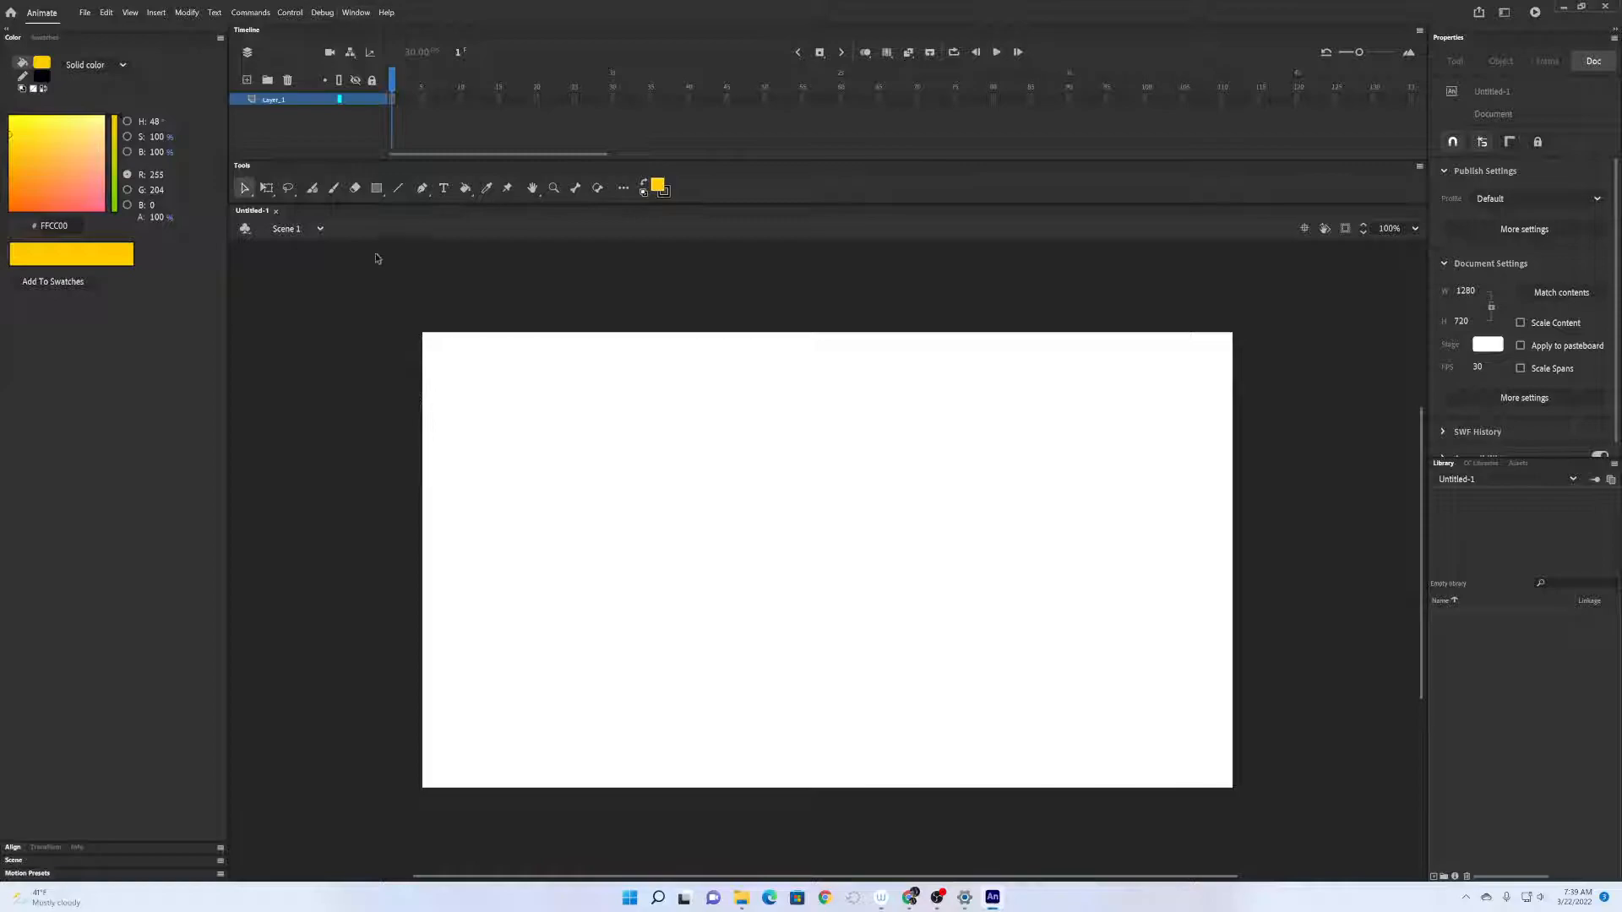
Set the stage magnification to Fit in Window.
{"action": "left_click", "coordinate": [130, 12]}
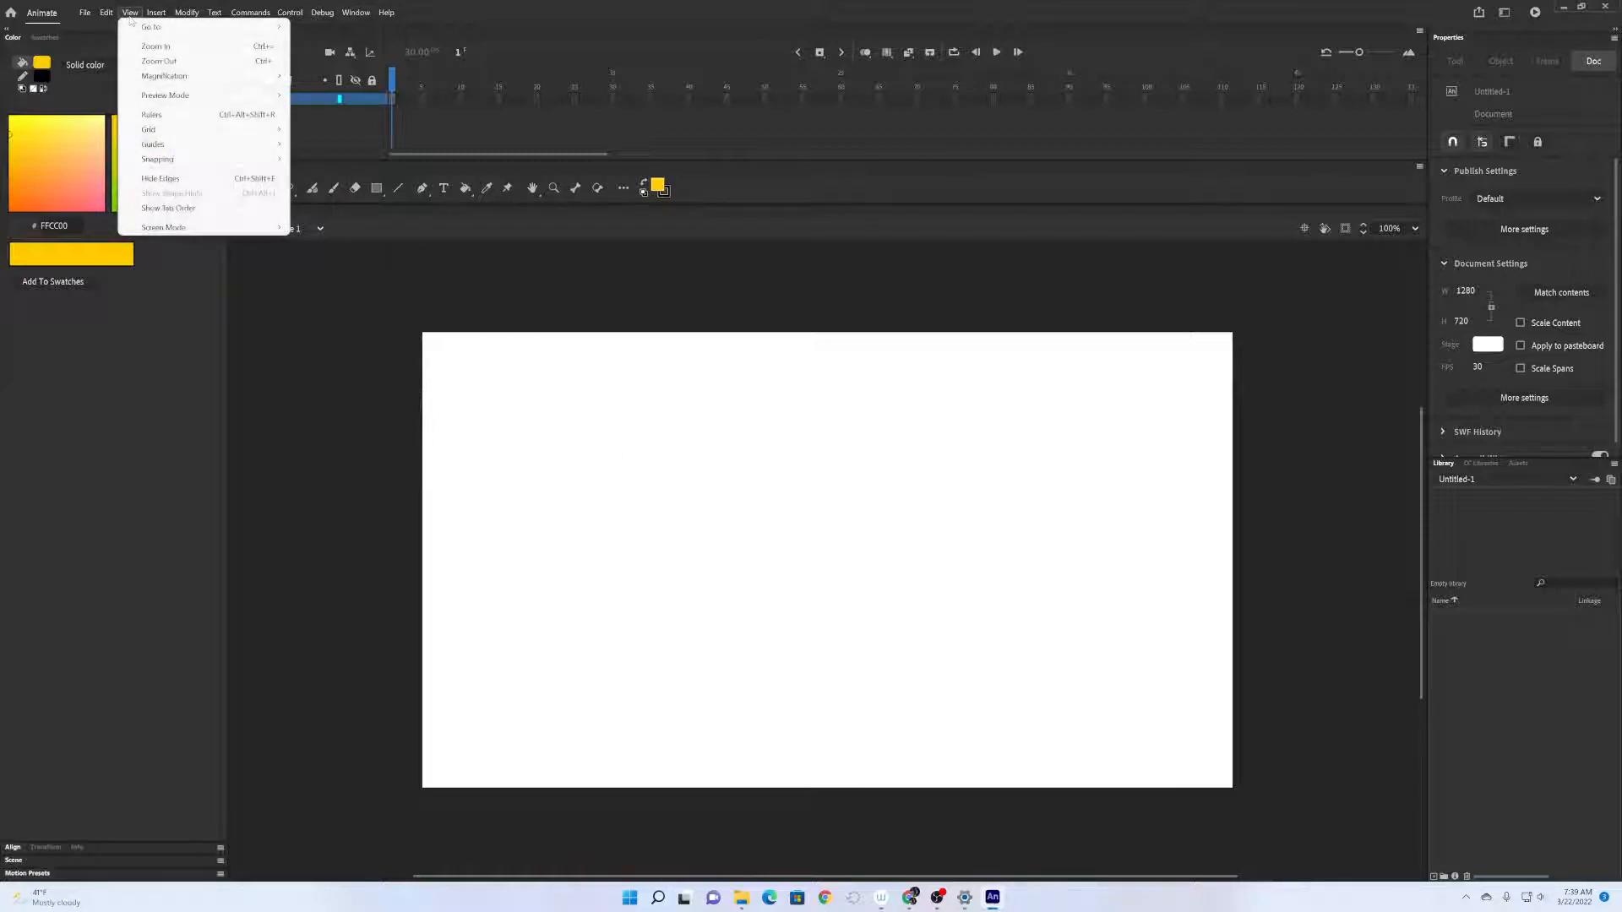
{"action": "mouse_move", "coordinate": [194, 31]}
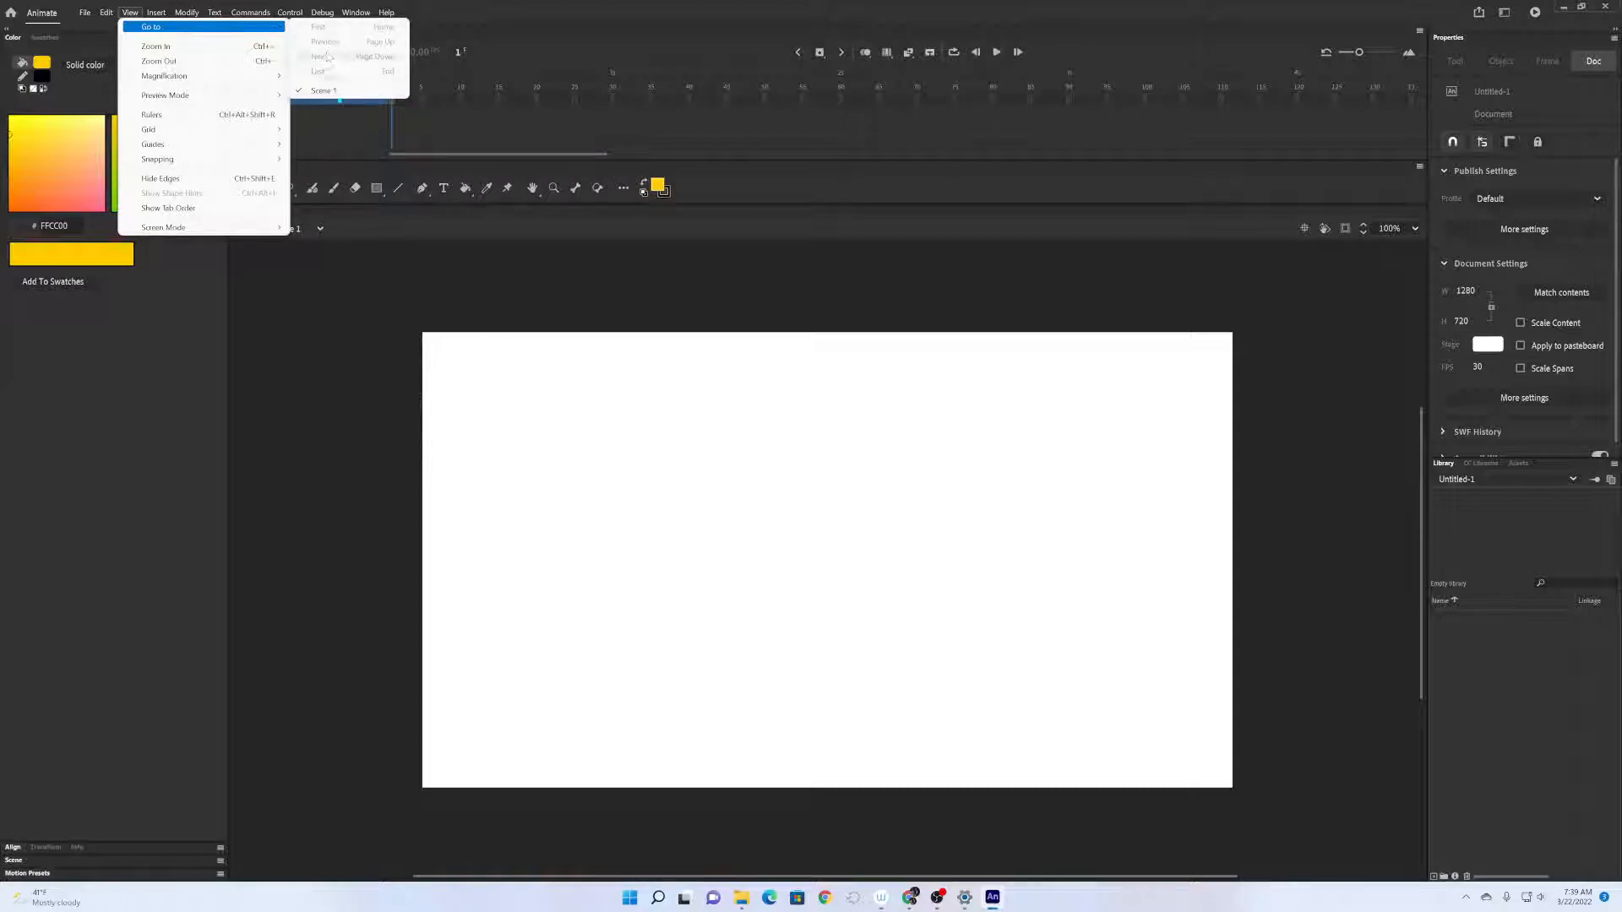
{"action": "left_click", "coordinate": [340, 93]}
{"action": "mouse_move", "coordinate": [287, 12]}
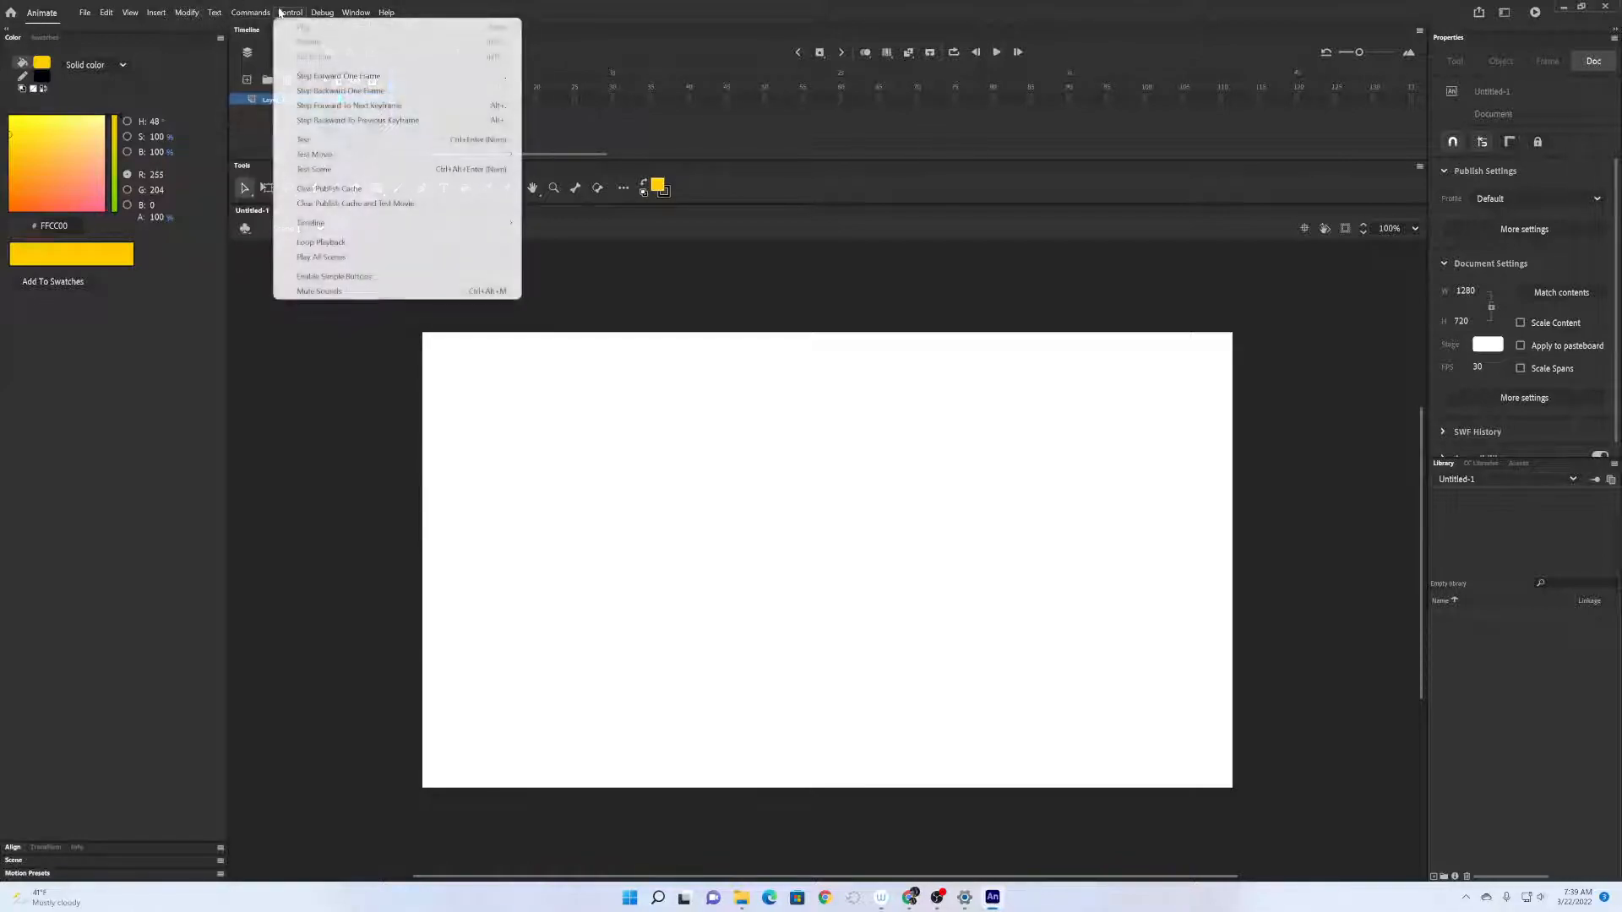
{"action": "mouse_move", "coordinate": [180, 15]}
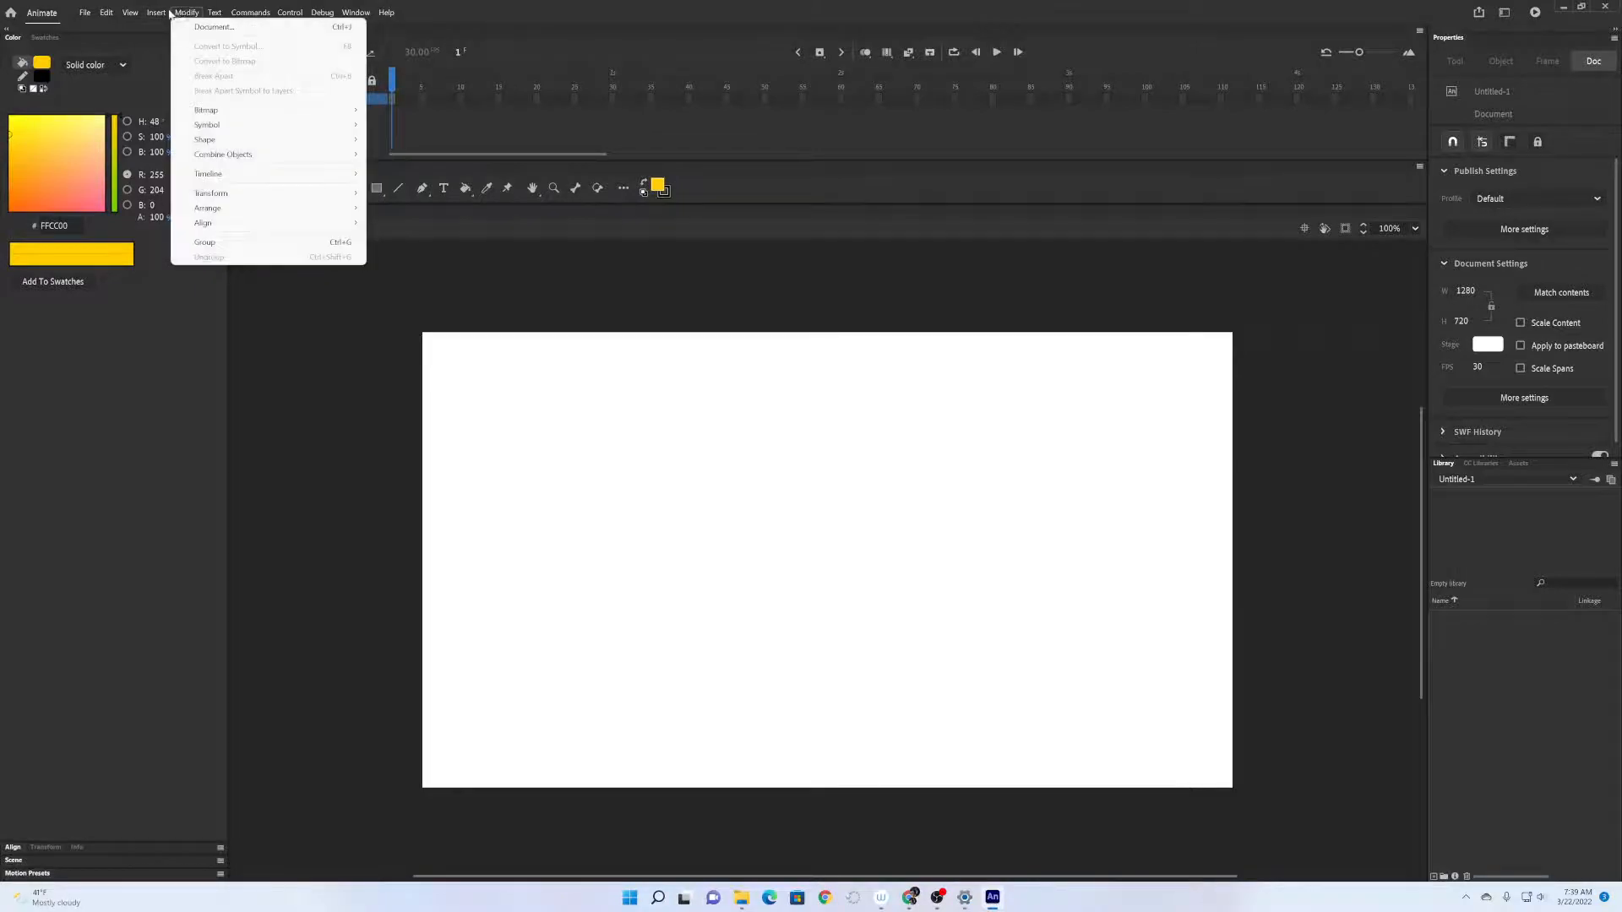
{"action": "mouse_move", "coordinate": [130, 12]}
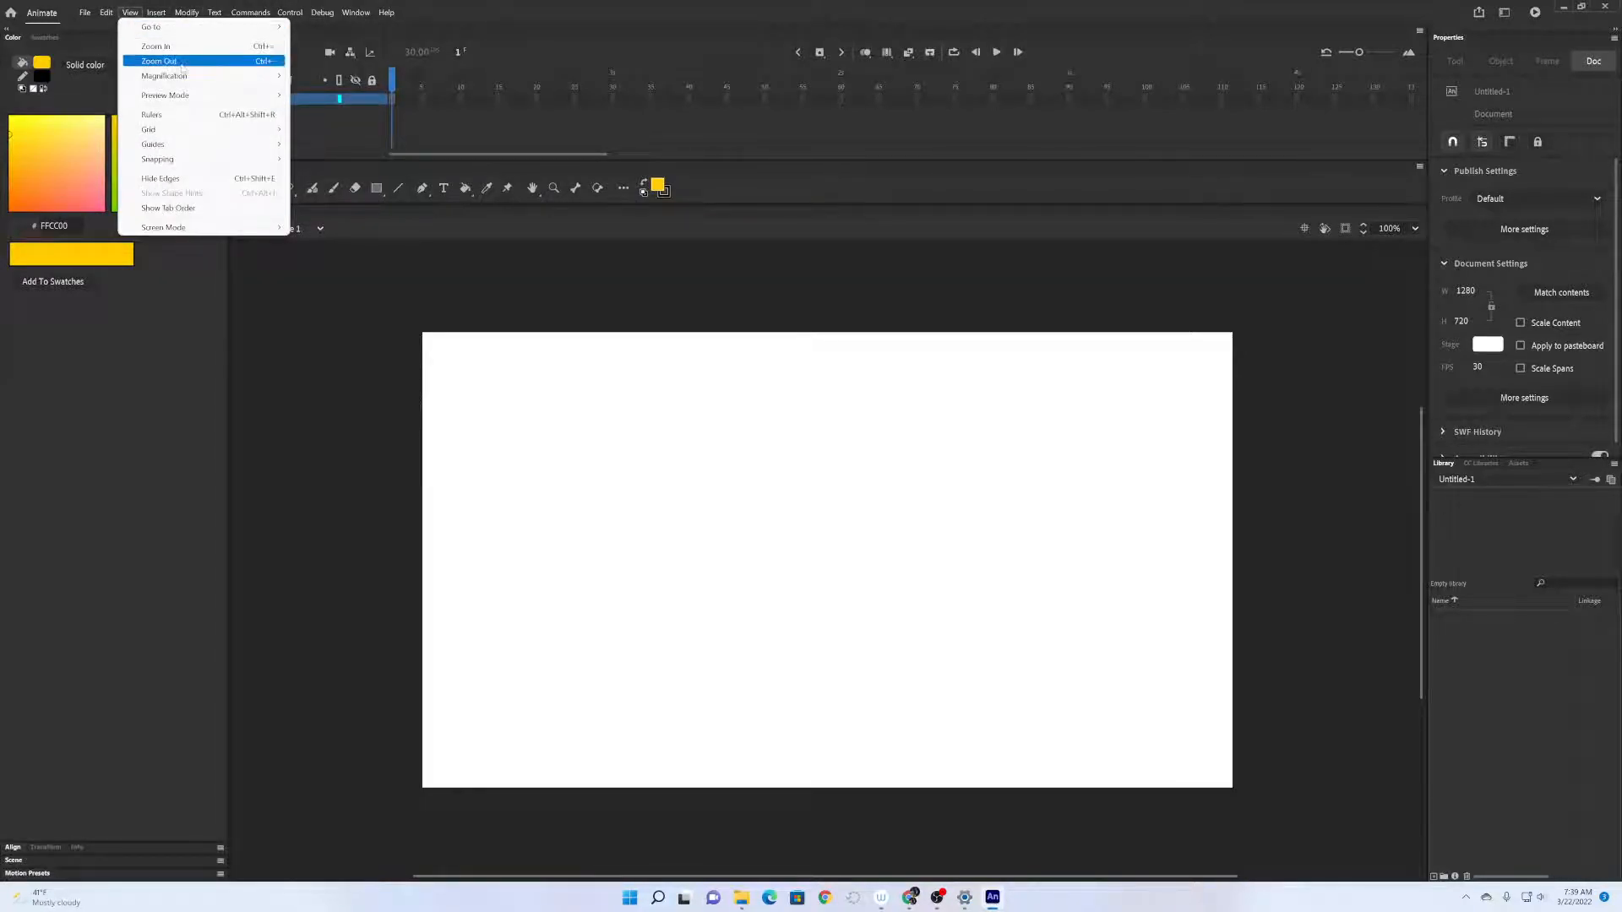
{"action": "mouse_move", "coordinate": [186, 78]}
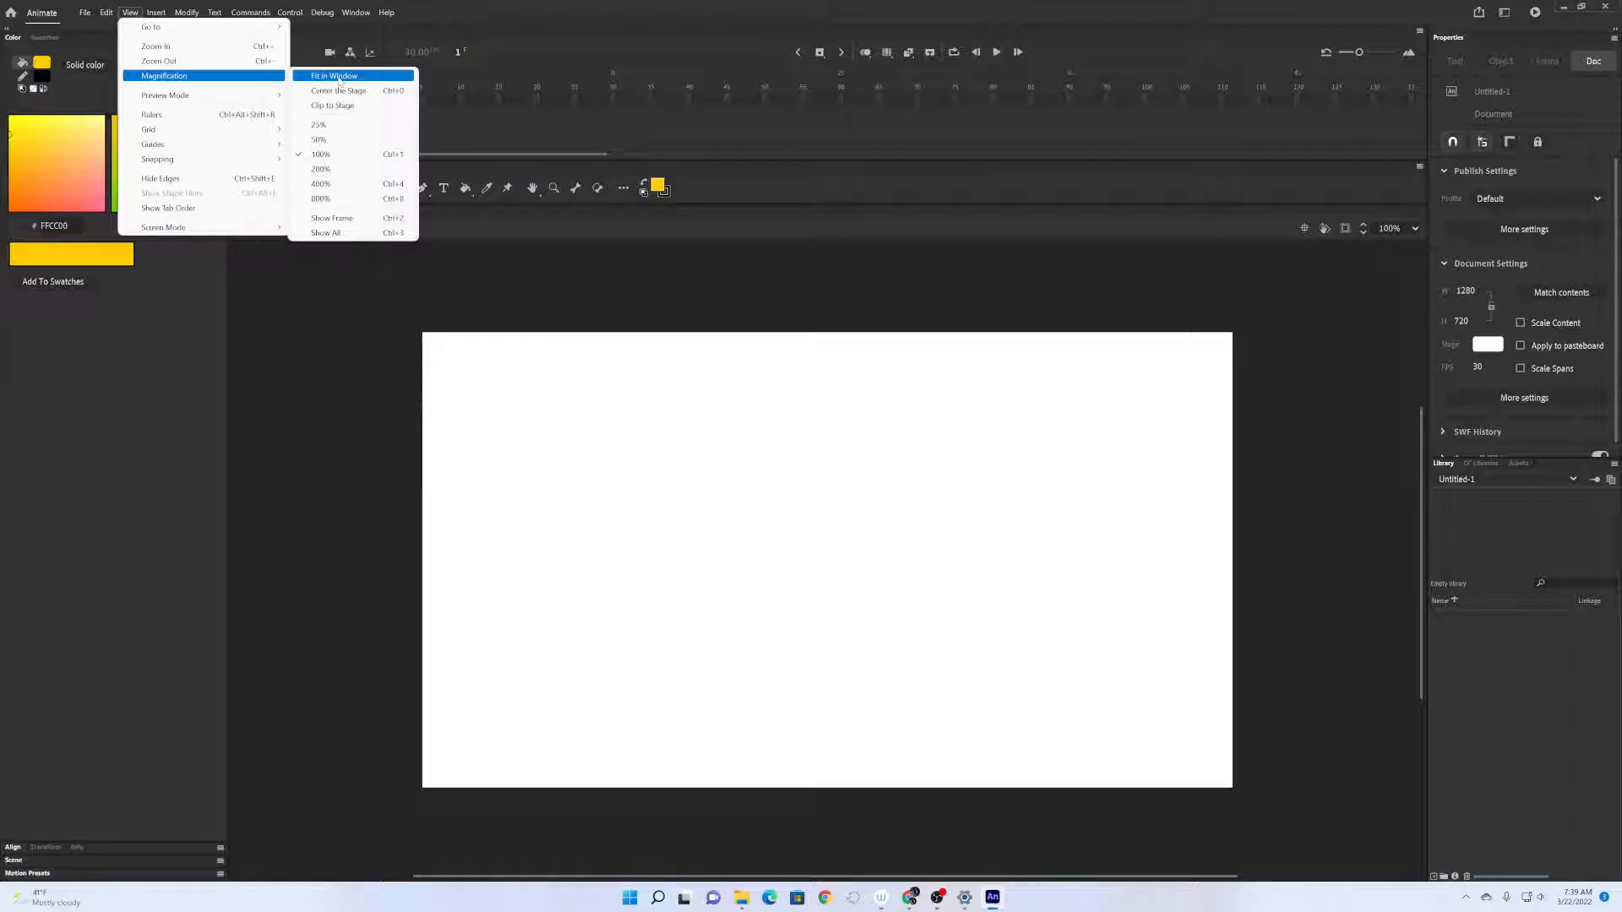
{"action": "left_click", "coordinate": [340, 78]}
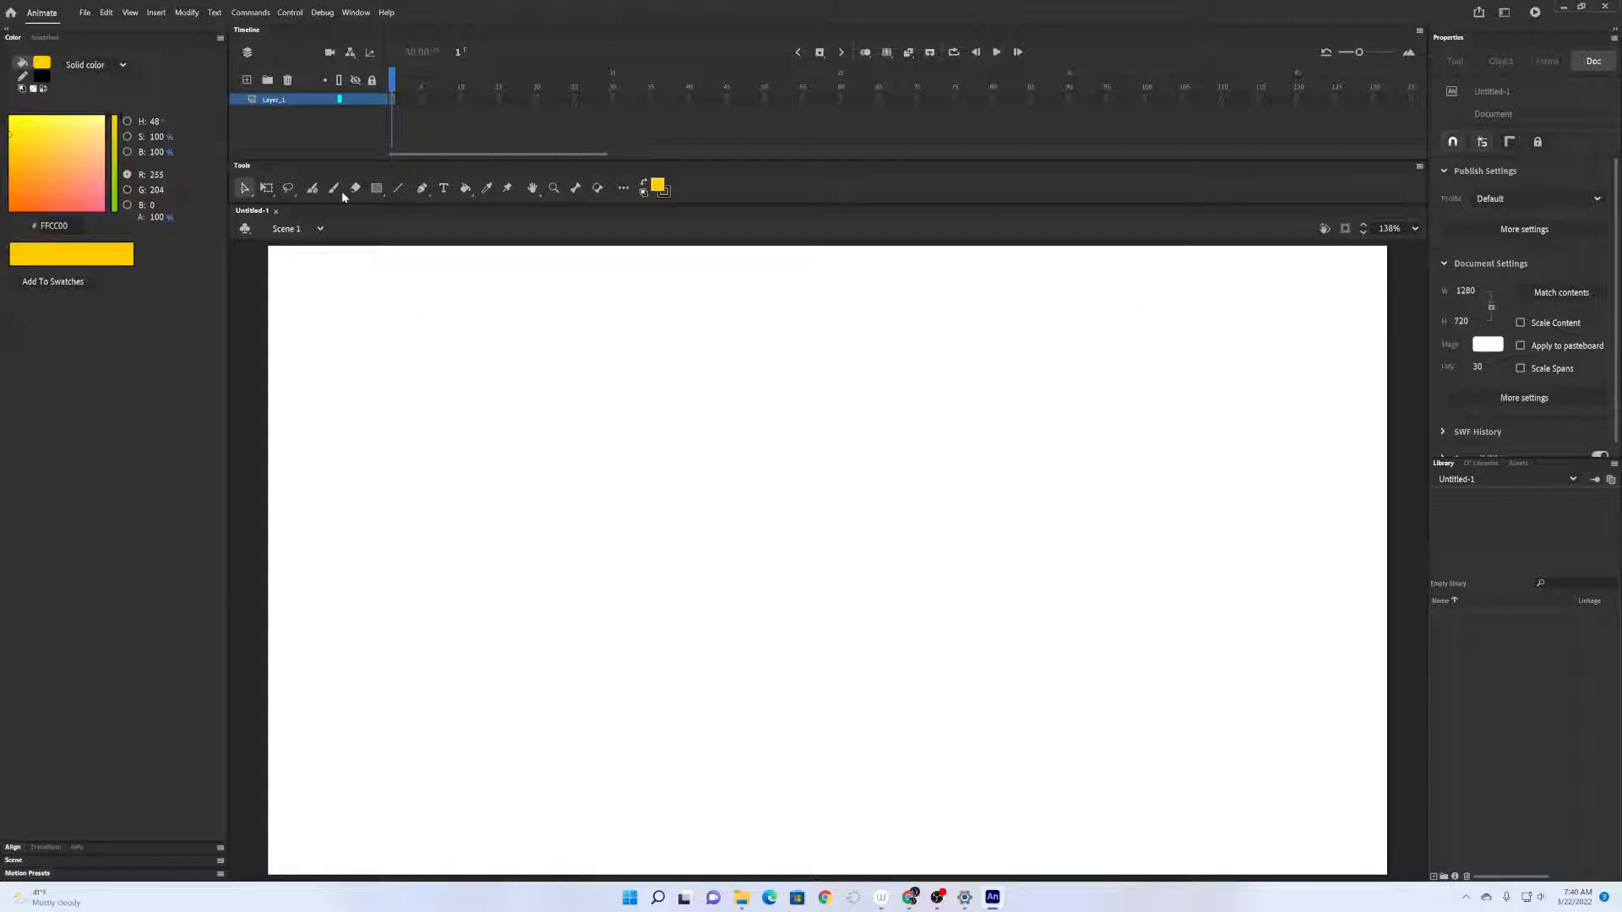
{"action": "left_click", "coordinate": [423, 189]}
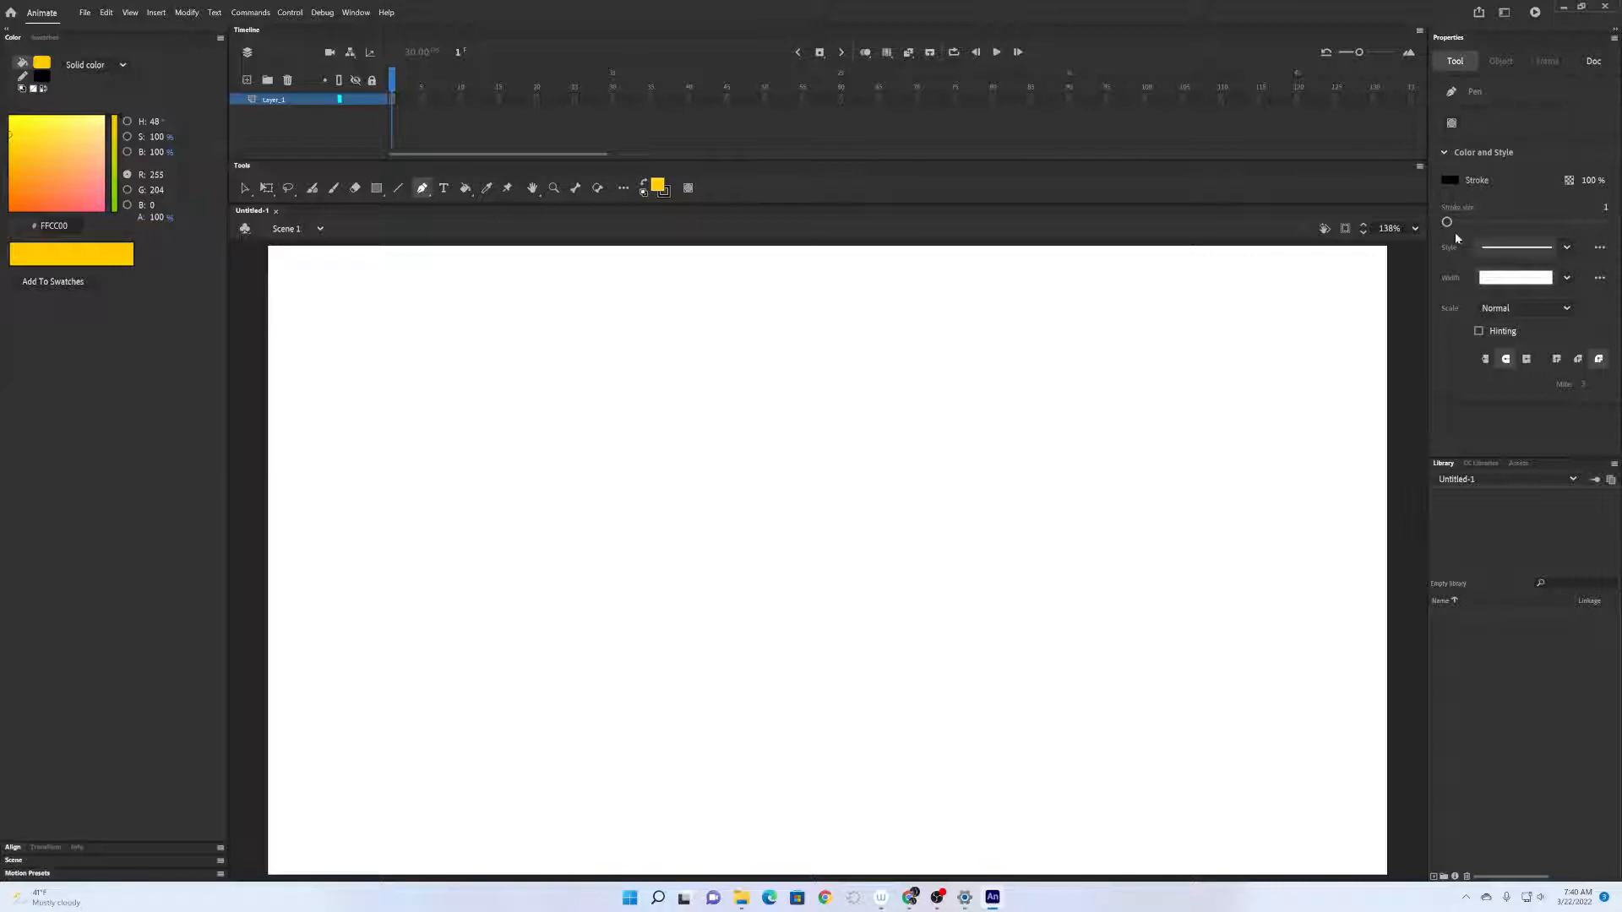
{"action": "left_click", "coordinate": [122, 65]}
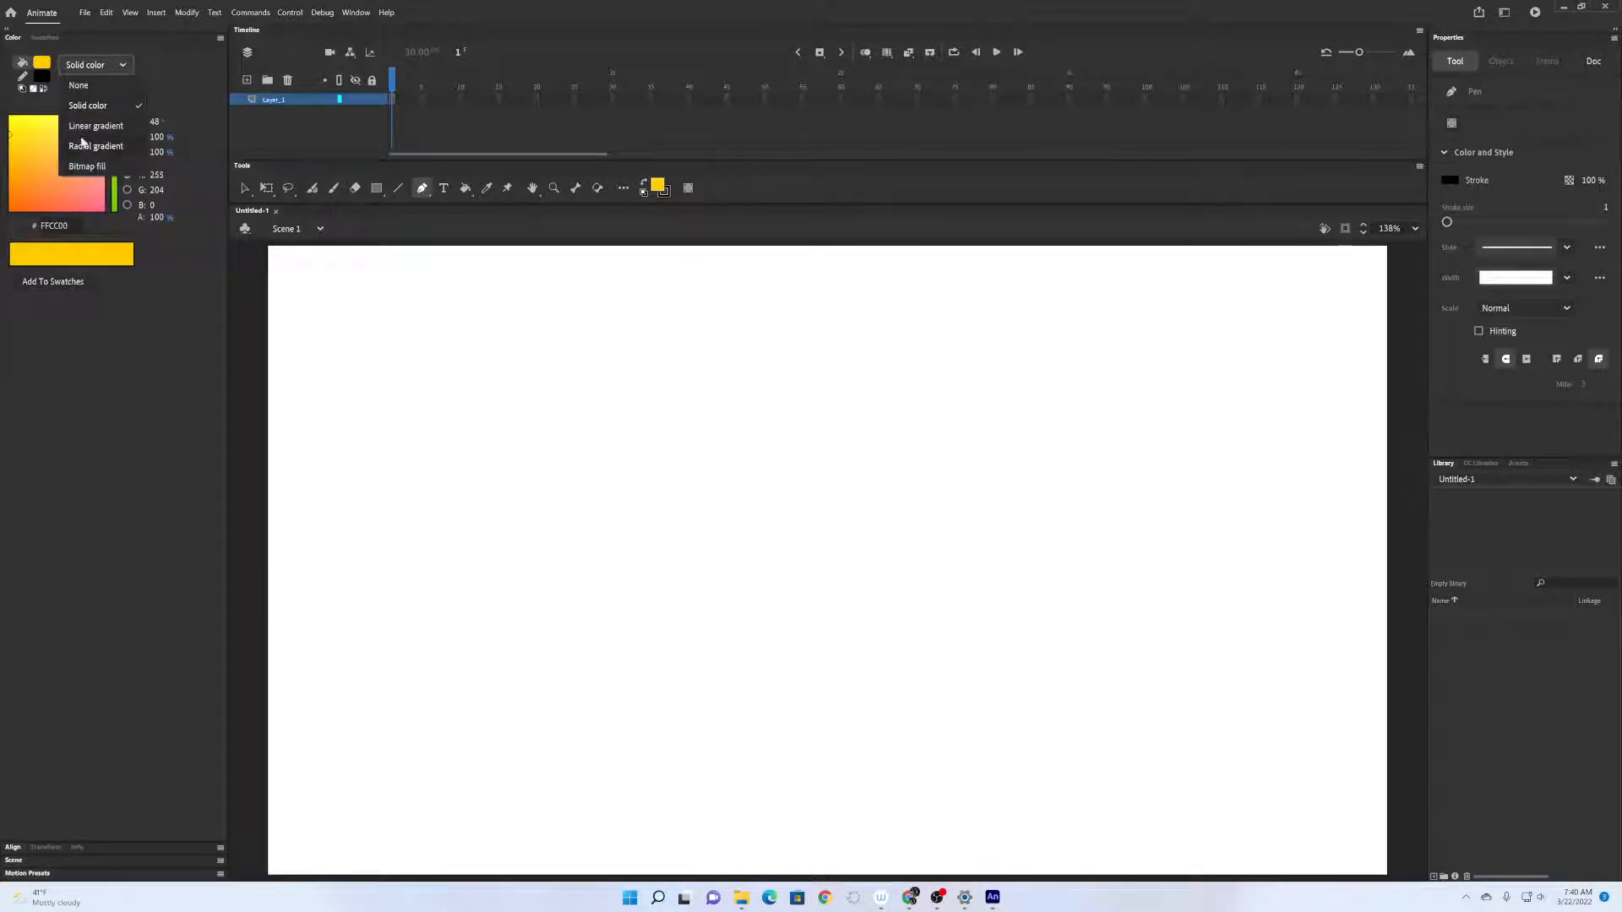
{"action": "left_click", "coordinate": [115, 71]}
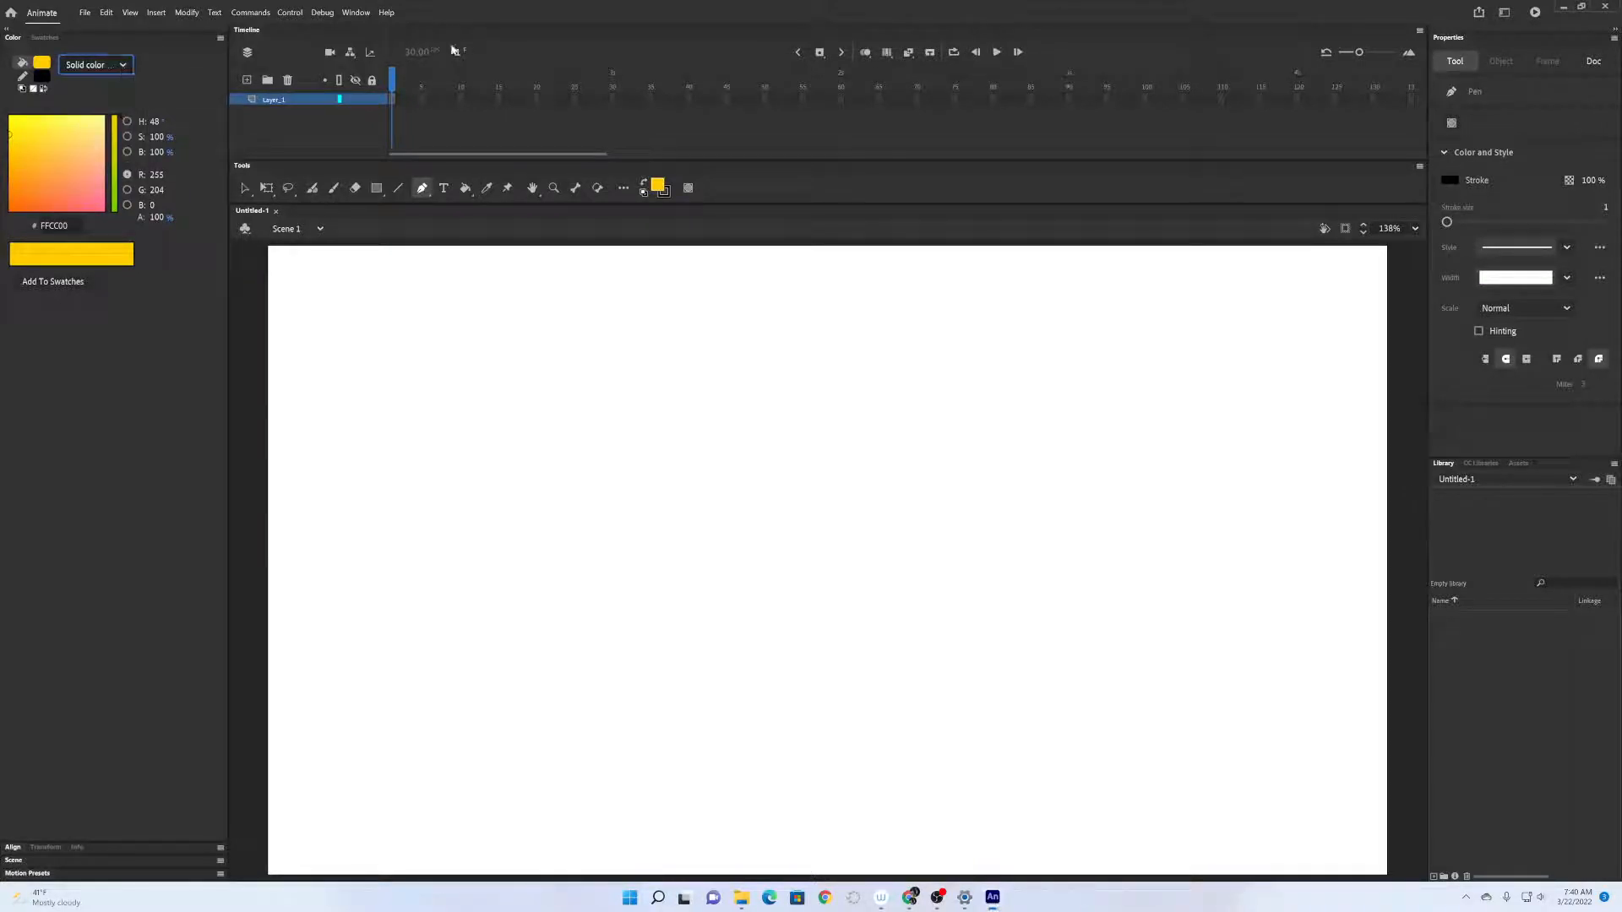
Draw a yellow rectangle with a black outline, about 193 by 176 px, in the stage's upper-left area on frame 1.
{"action": "left_click", "coordinate": [397, 100]}
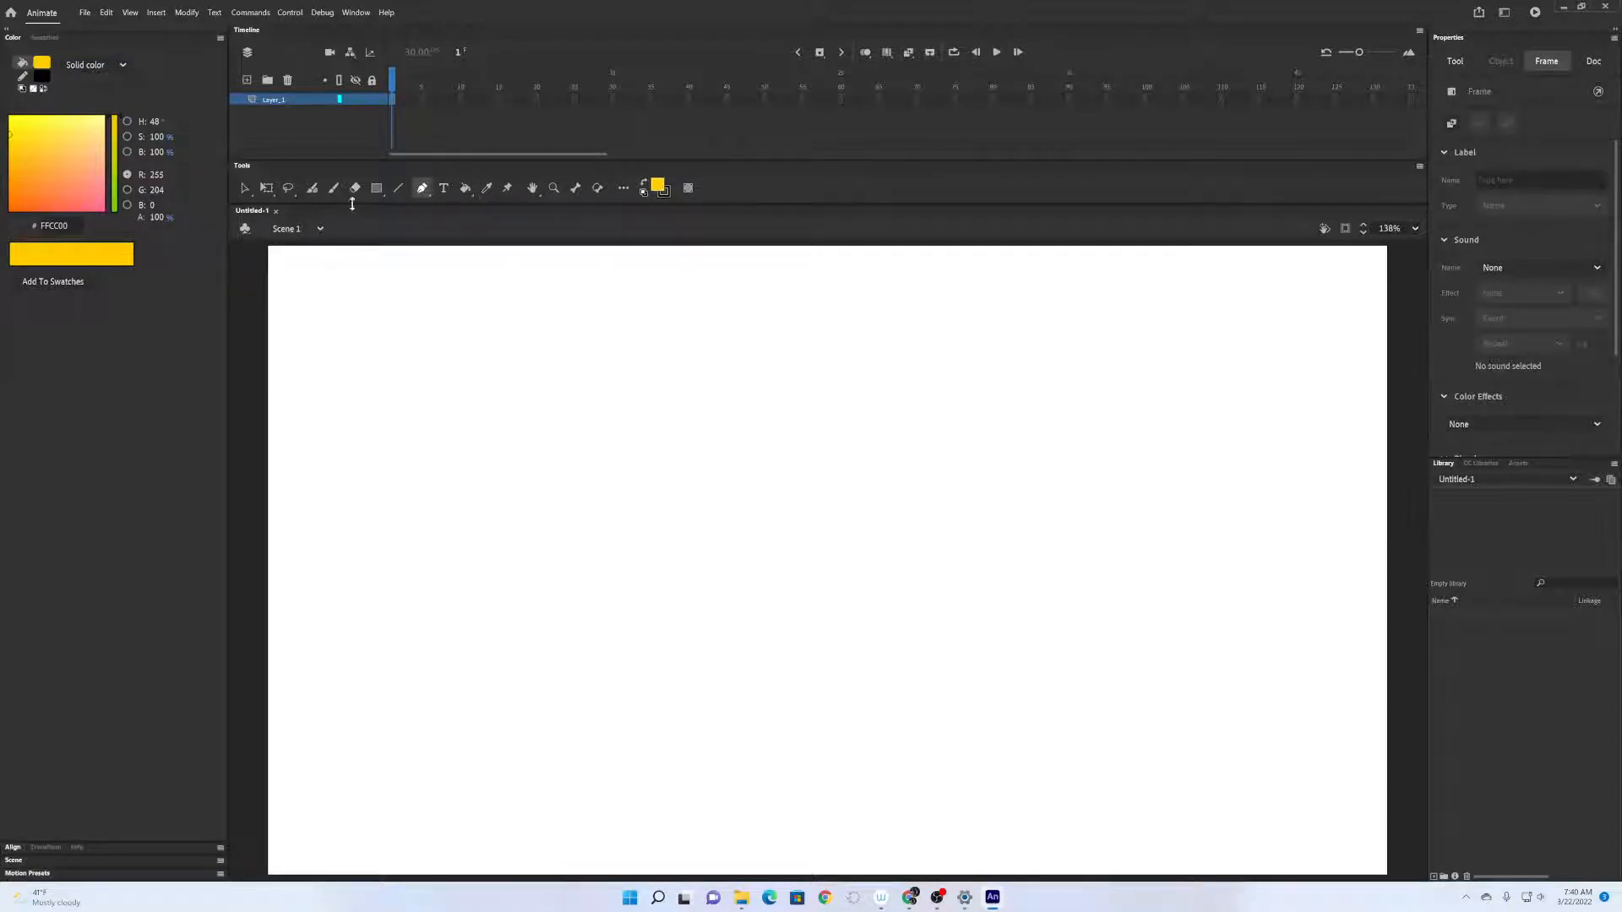
{"action": "left_click", "coordinate": [377, 187]}
{"action": "left_click_drag", "start_coordinate": [362, 345], "coordinate": [531, 499]}
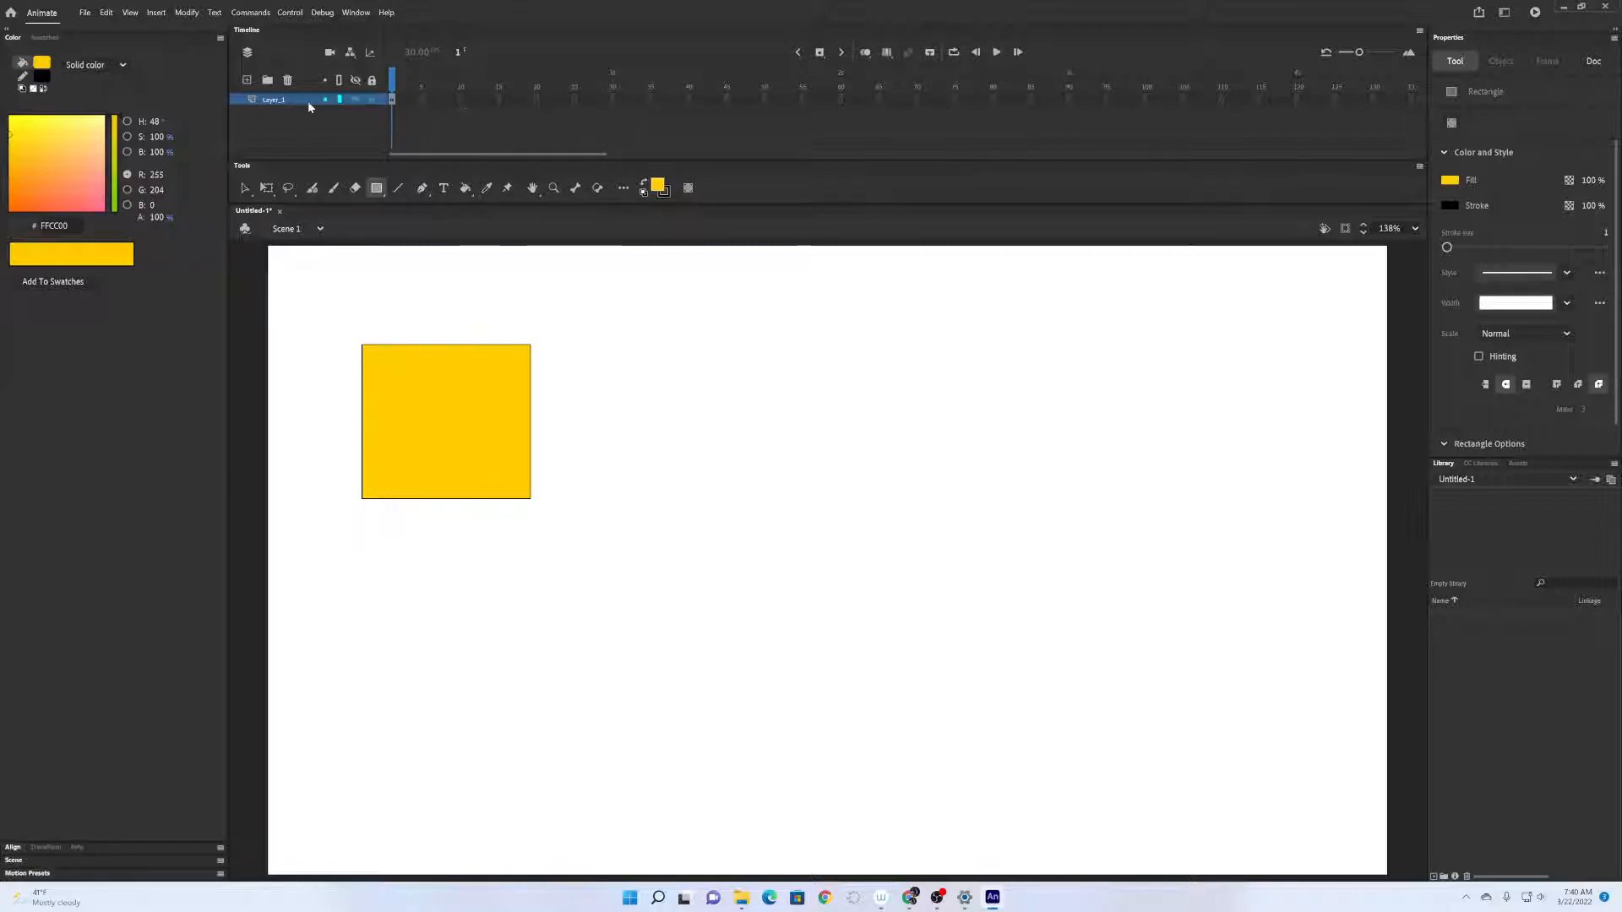
Extend the rectangle's frame span on the layer to frame 10.
{"action": "left_click", "coordinate": [460, 102]}
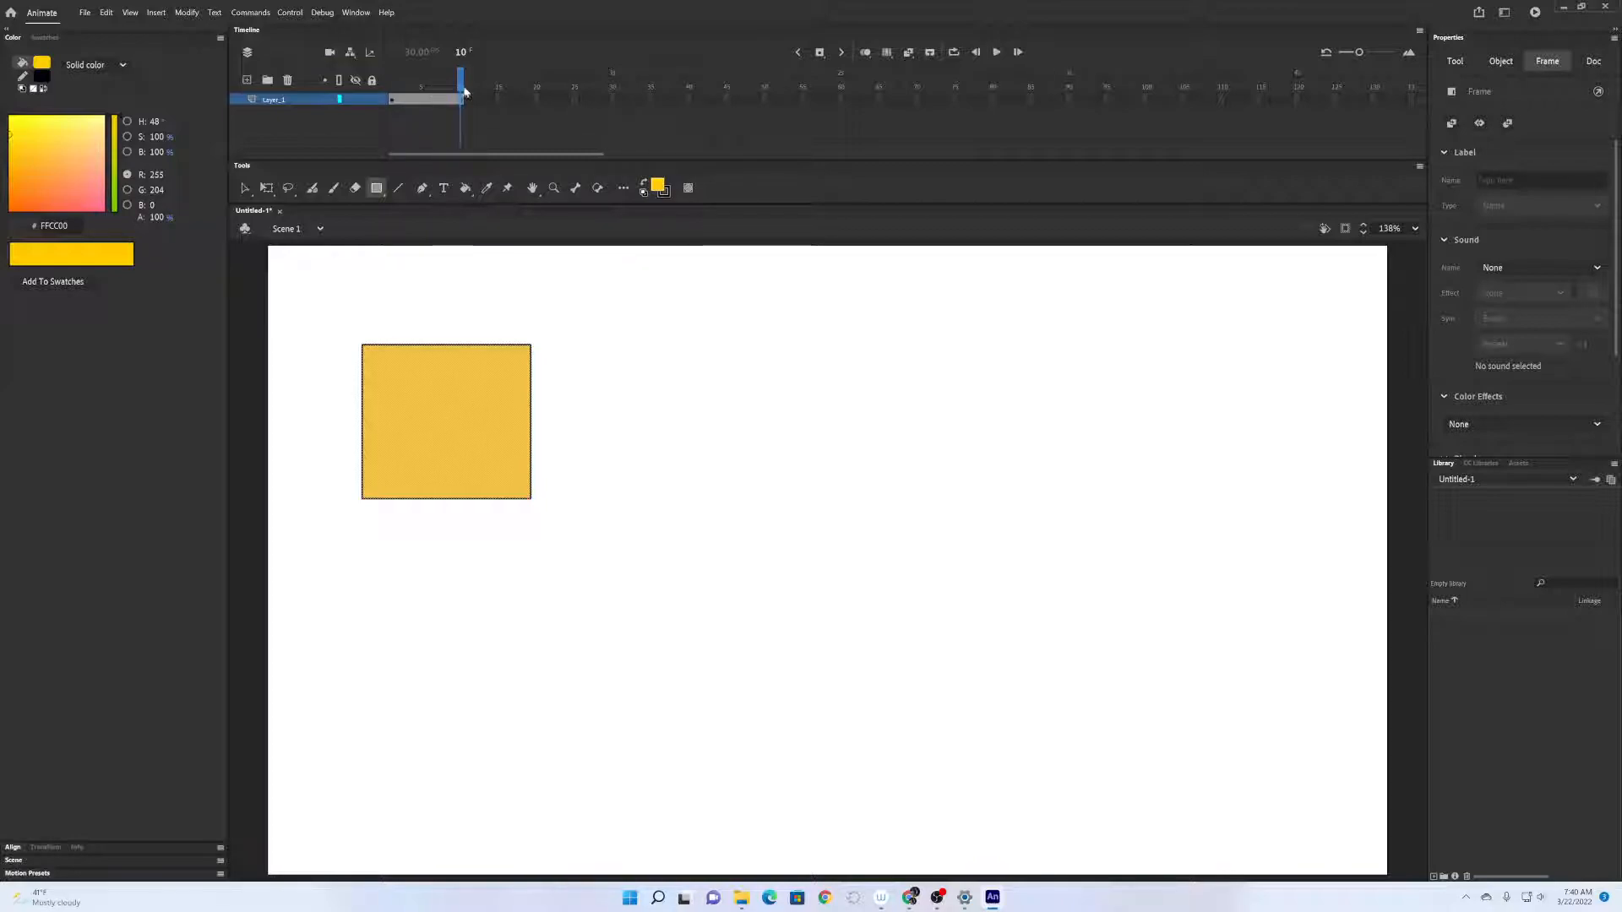
{"action": "mouse_move", "coordinate": [459, 83]}
{"action": "left_mouse_down"}
{"action": "mouse_move", "coordinate": [385, 95]}
{"action": "mouse_move", "coordinate": [464, 95]}
{"action": "left_mouse_up"}
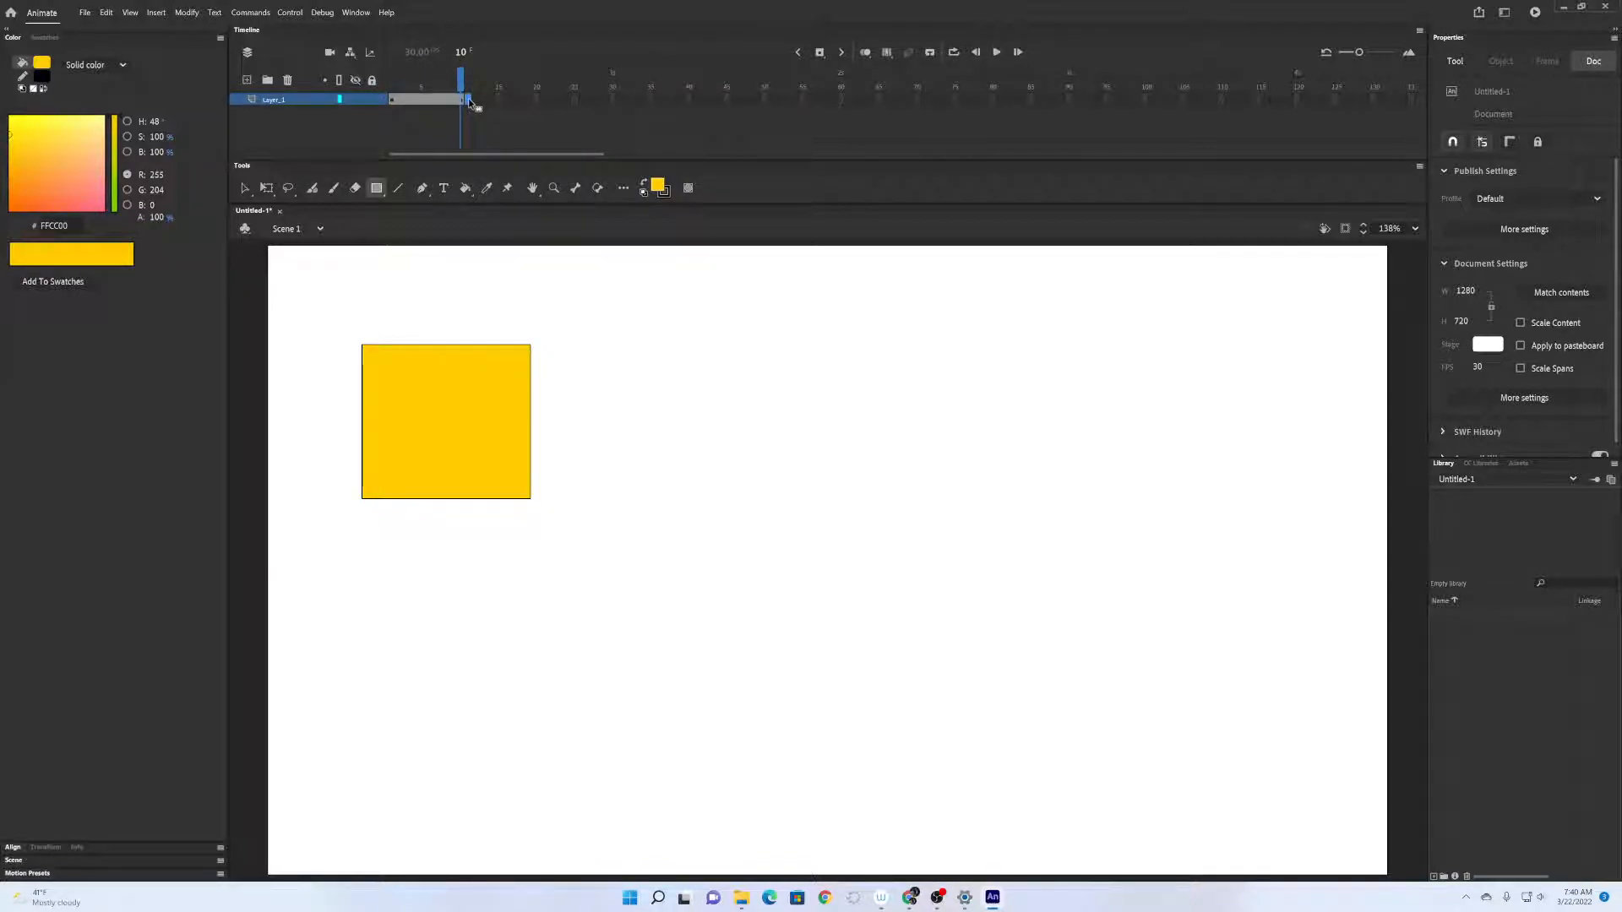
Insert a keyframe at frame 11 and extend its span to frame 19.
{"action": "left_click", "coordinate": [468, 98]}
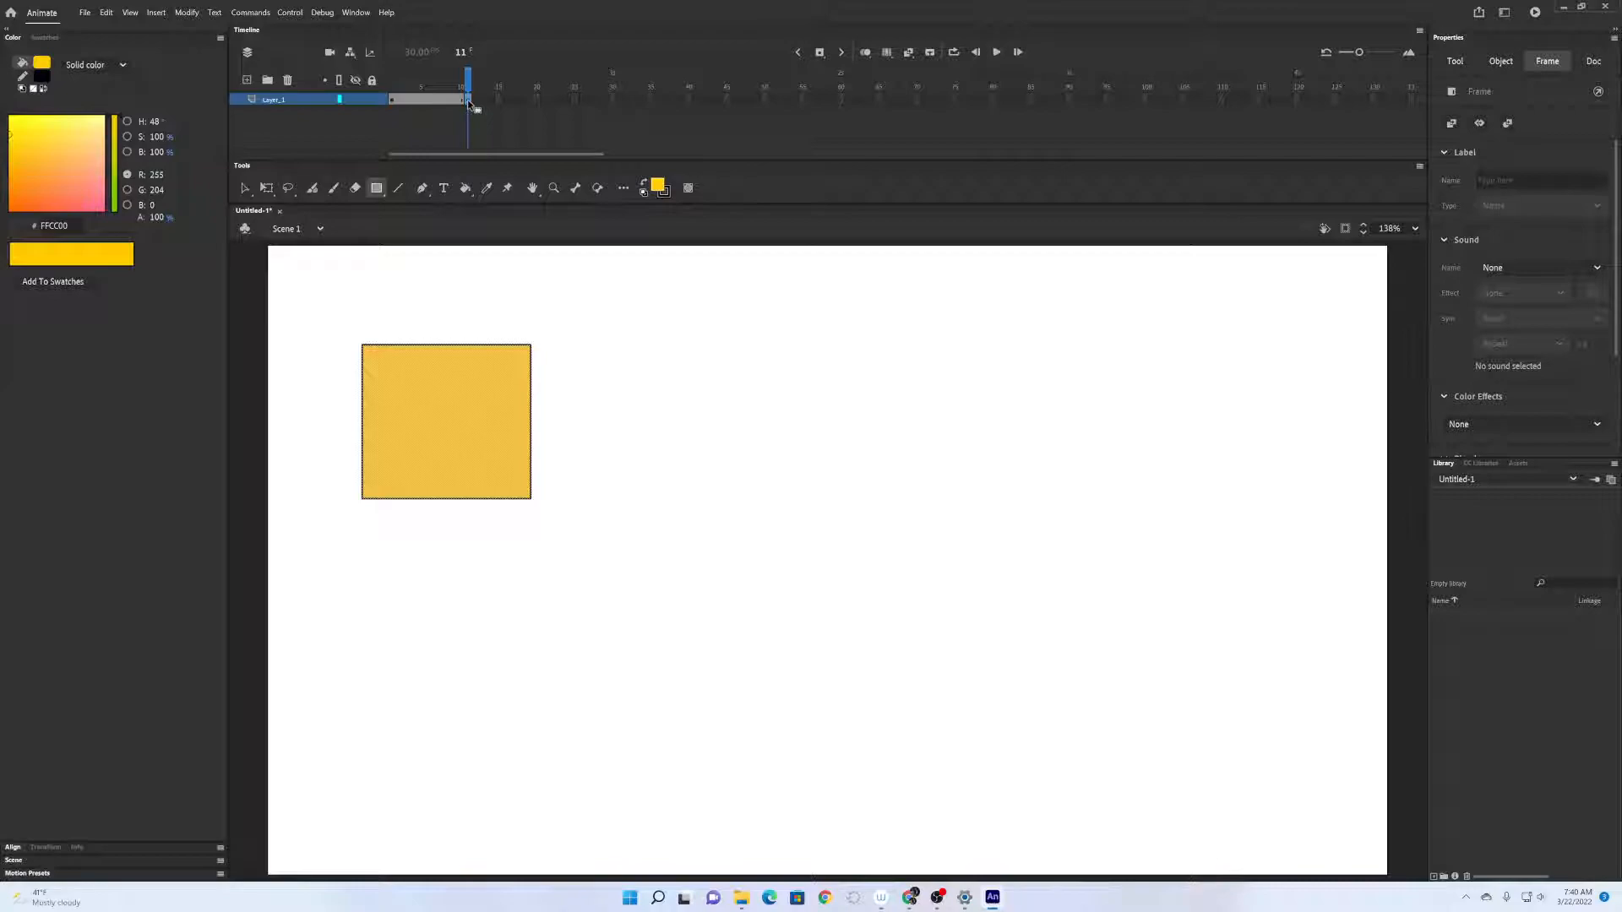
{"action": "left_click", "coordinate": [530, 101]}
{"action": "key", "text": "F5"}
At frame 13, move only the rectangle's fill down and to the right, away from its outline.
{"action": "left_click", "coordinate": [479, 84]}
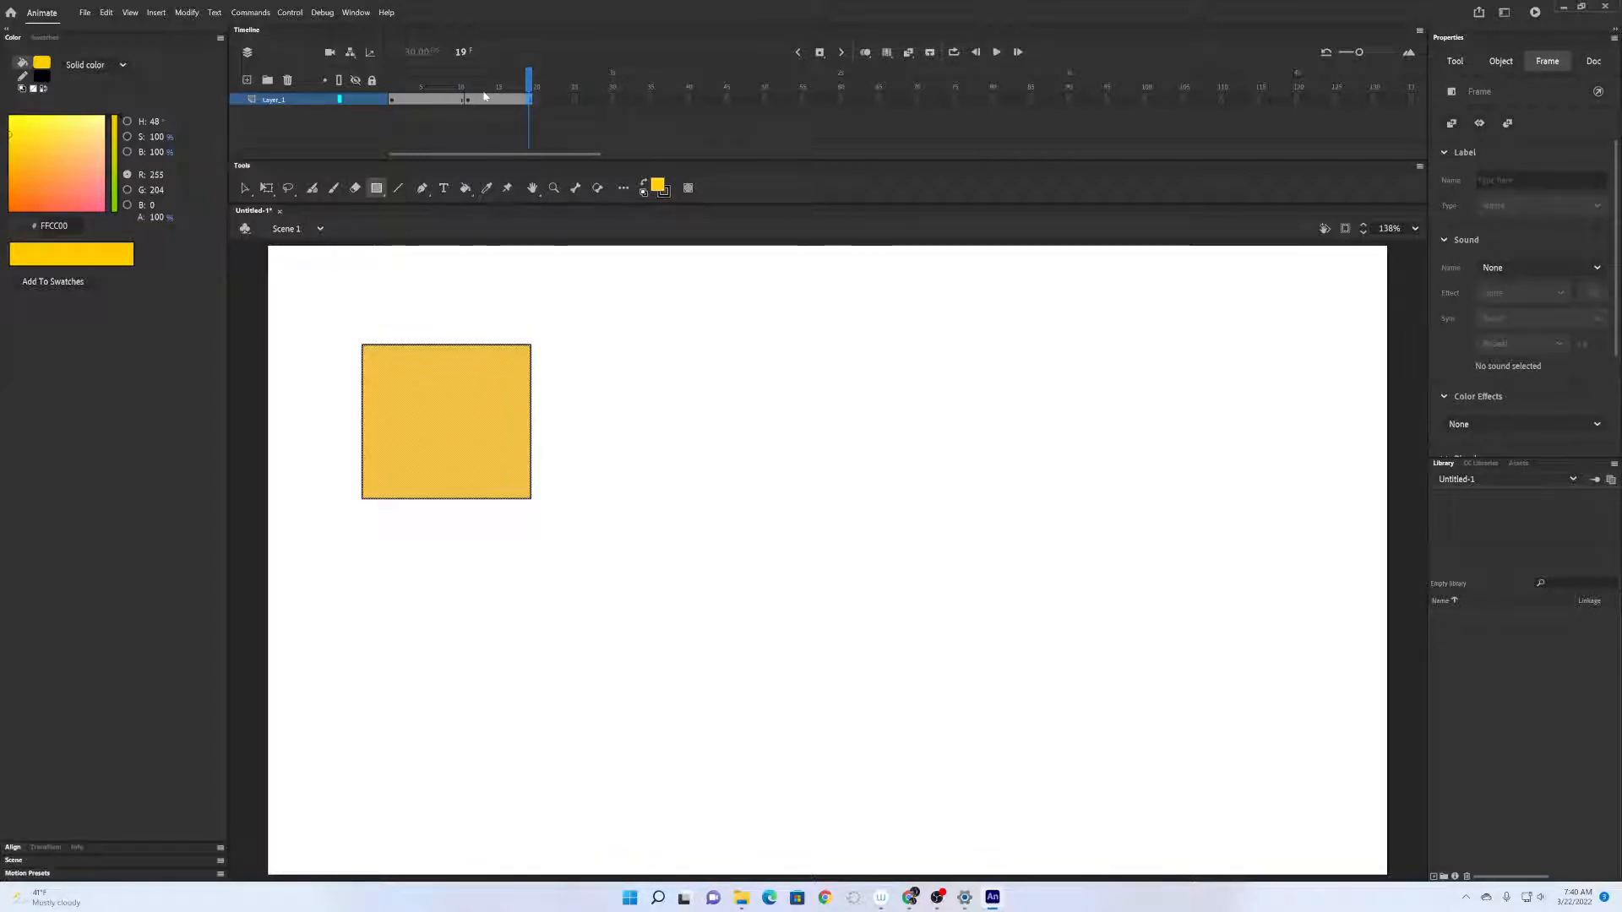
{"action": "left_click", "coordinate": [397, 316]}
{"action": "left_click", "coordinate": [245, 188]}
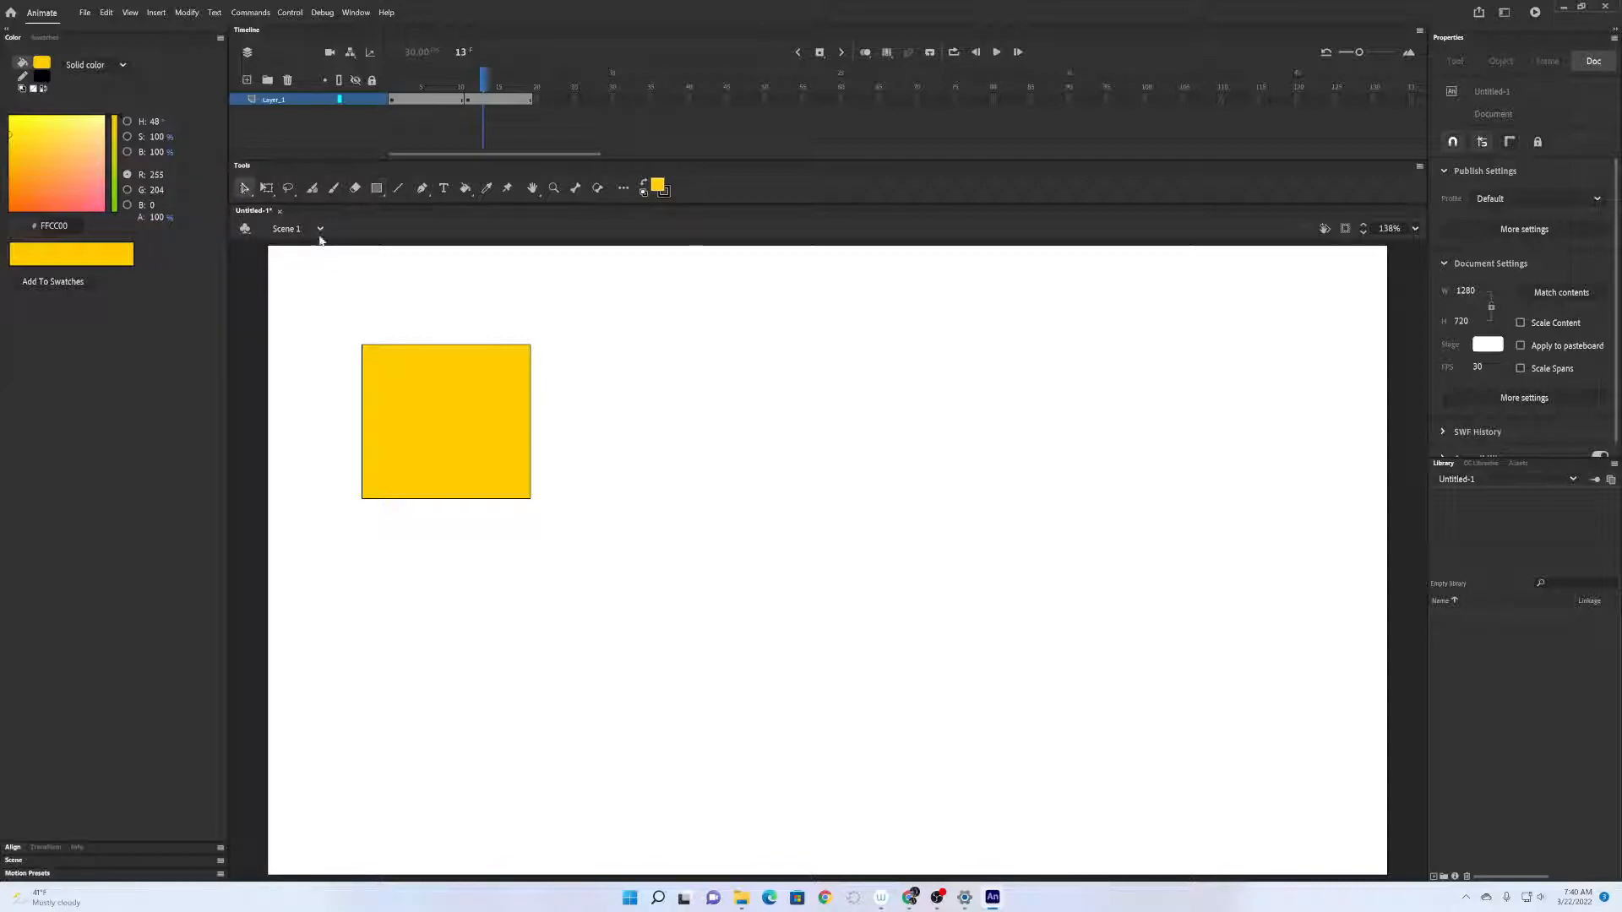
{"action": "left_click", "coordinate": [443, 404]}
{"action": "double_click", "coordinate": [443, 404]}
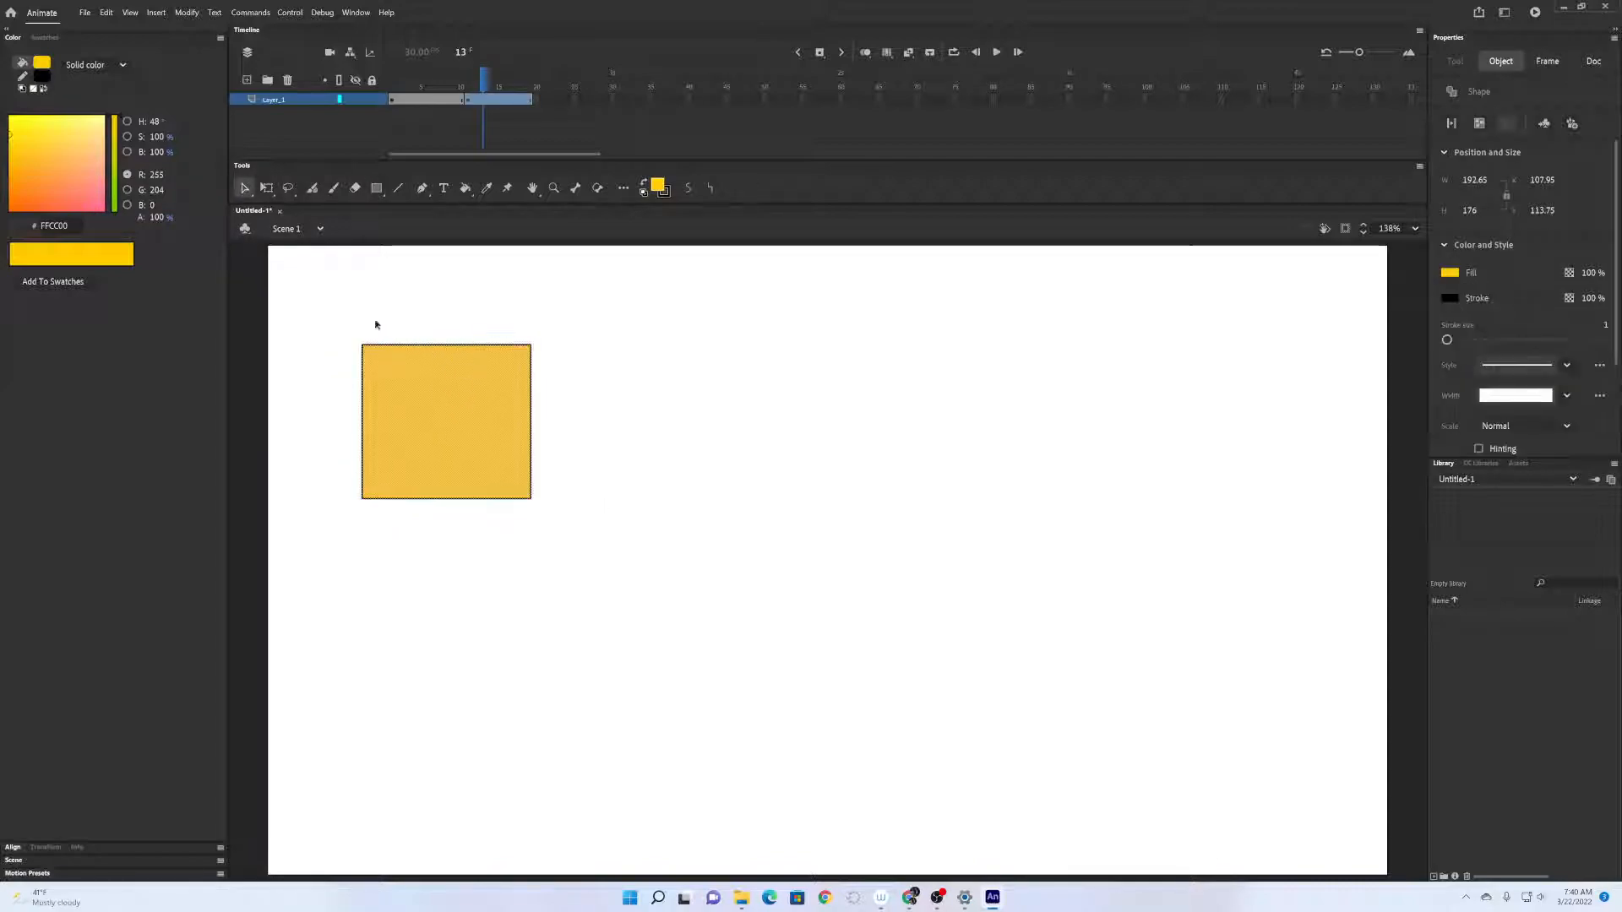
{"action": "left_click", "coordinate": [596, 372]}
{"action": "left_click", "coordinate": [449, 402]}
{"action": "left_click_drag", "start_coordinate": [454, 437], "coordinate": [538, 480]}
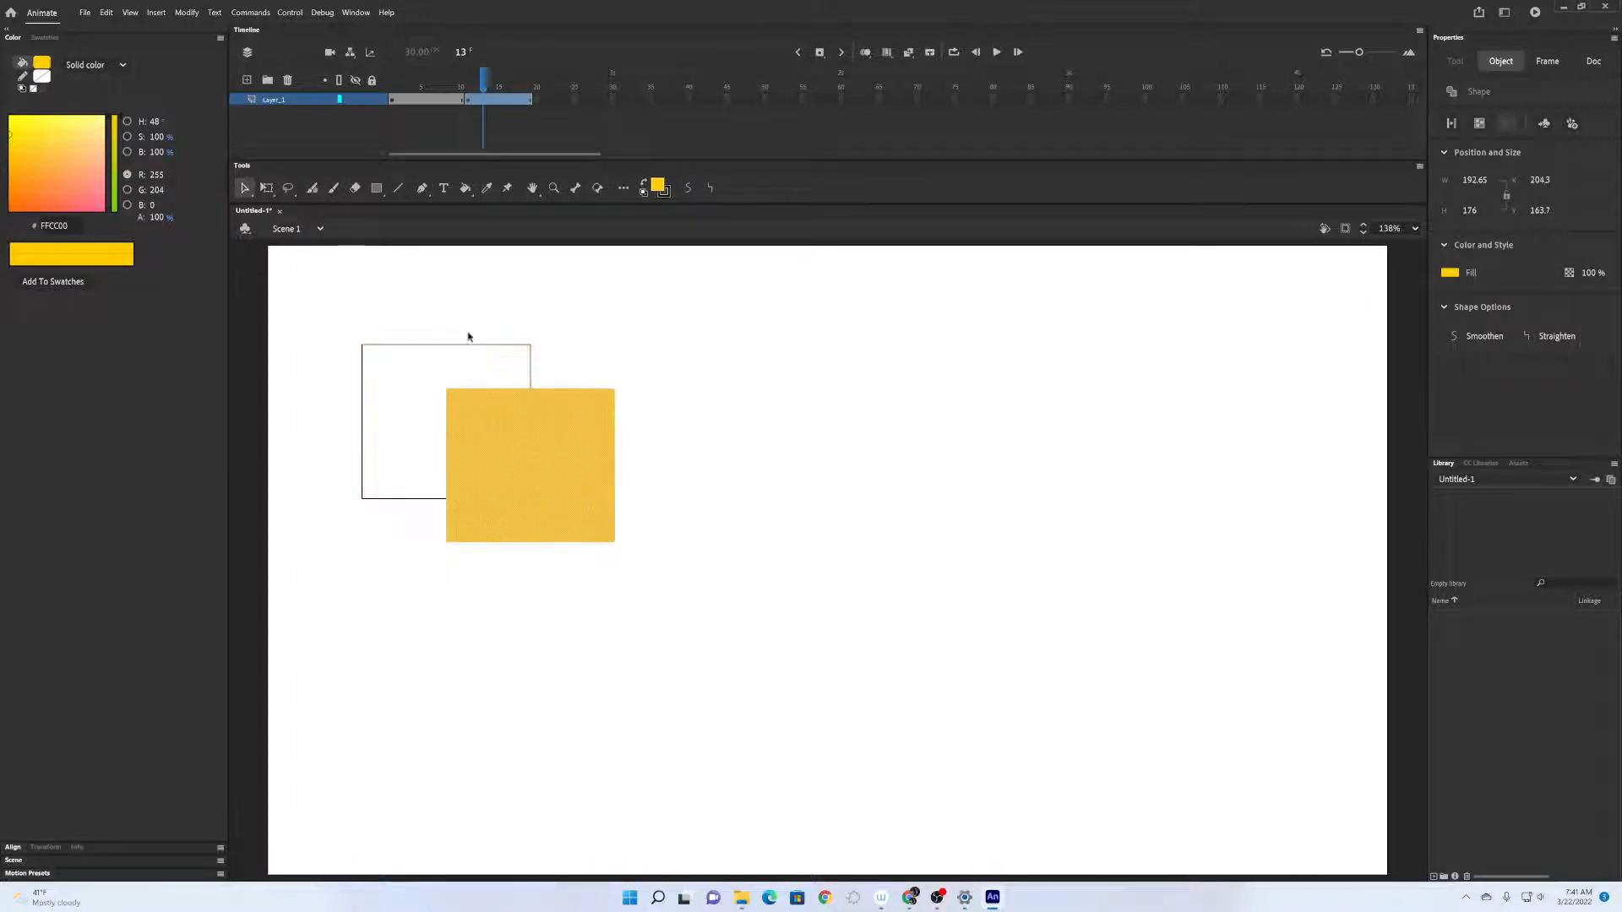
Move the rectangle's top outline segment sideways to the right, apart from the rest of the outline.
{"action": "left_click", "coordinate": [439, 348]}
{"action": "left_click", "coordinate": [439, 349]}
{"action": "left_click_drag", "start_coordinate": [439, 348], "coordinate": [603, 348]}
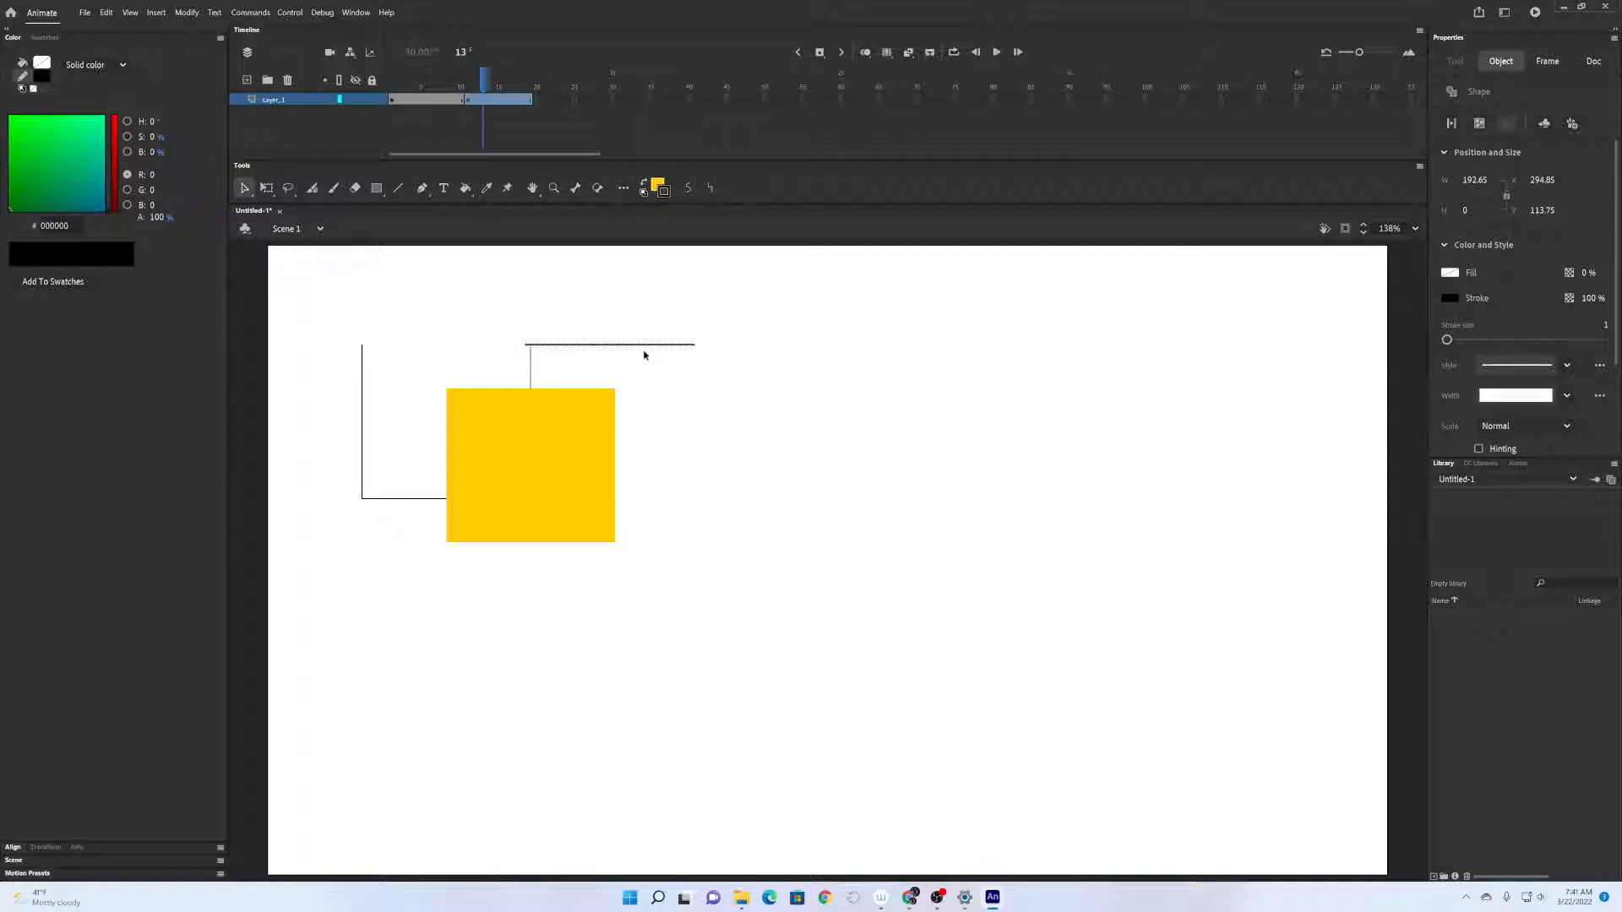
Undo the moves of the top outline segment and the fill.
{"action": "key", "text": "ctrl+z"}
{"action": "key", "text": "ctrl+z"}
{"action": "key", "text": "ctrl+z"}
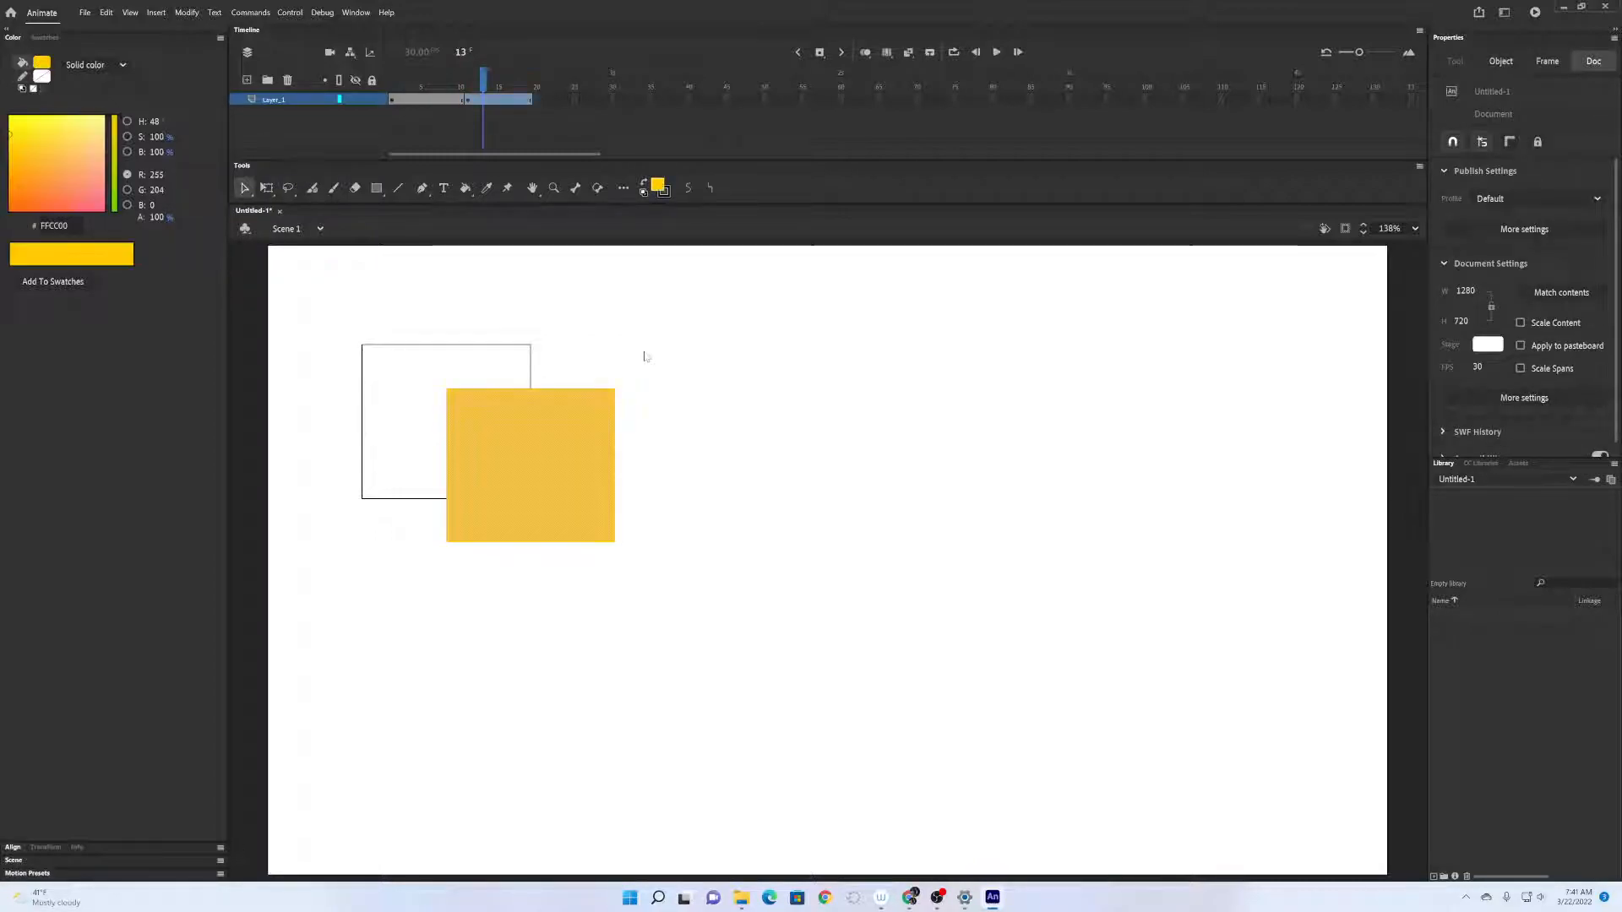
{"action": "key", "text": "ctrl+z"}
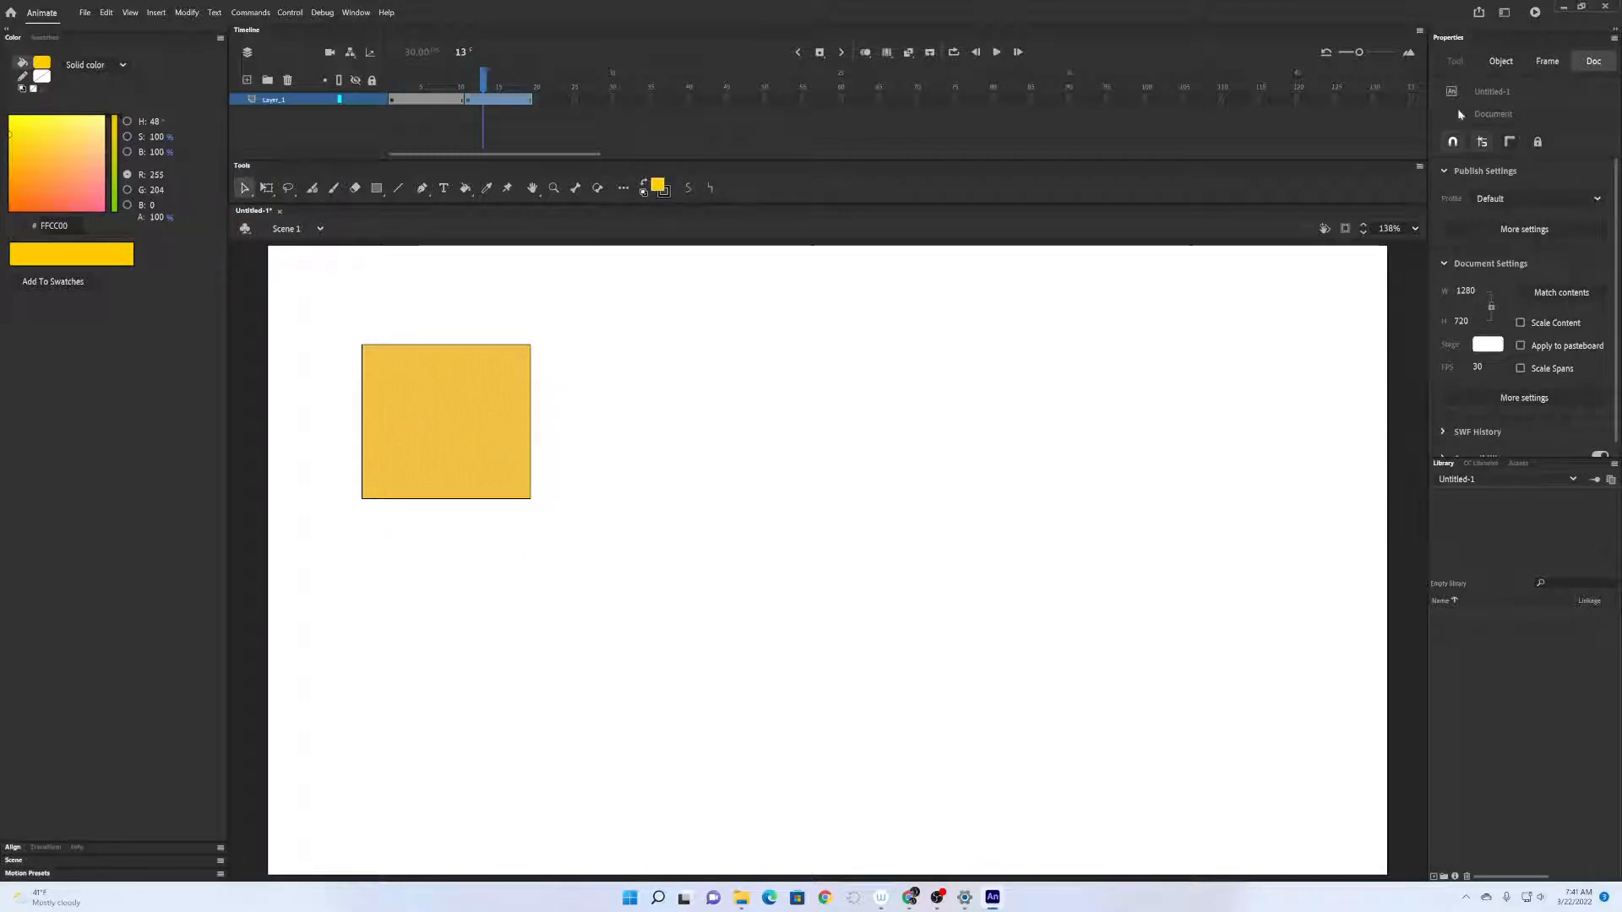
Group the rectangle's fill and outline, and move the group to about X 159, Y 246.
{"action": "double_click", "coordinate": [471, 434]}
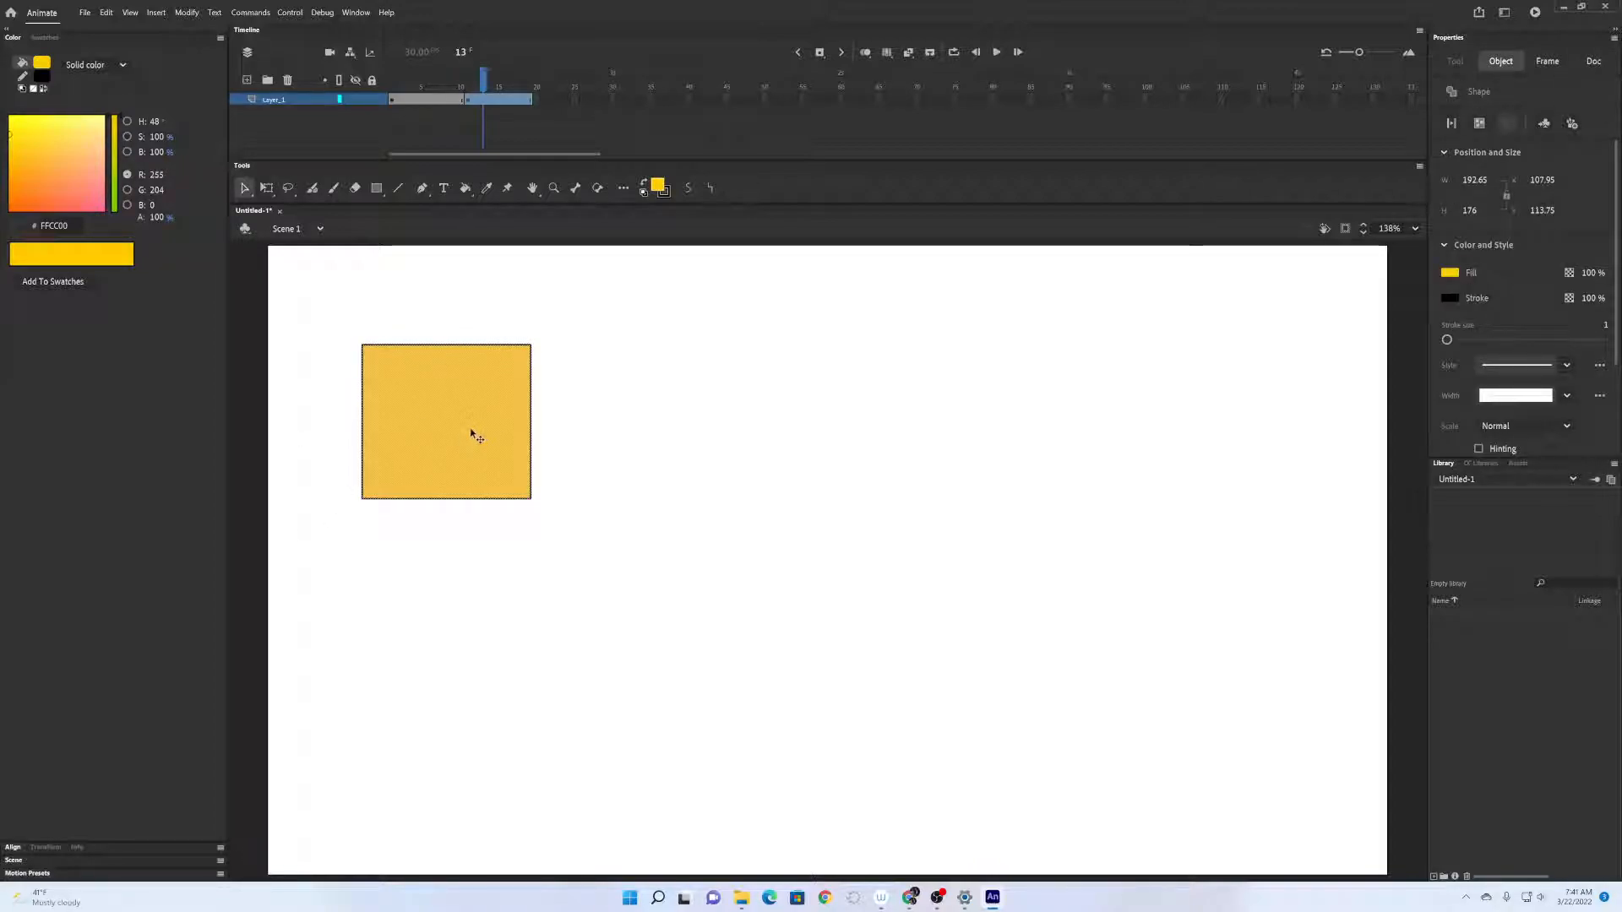
{"action": "key", "text": "ctrl+g"}
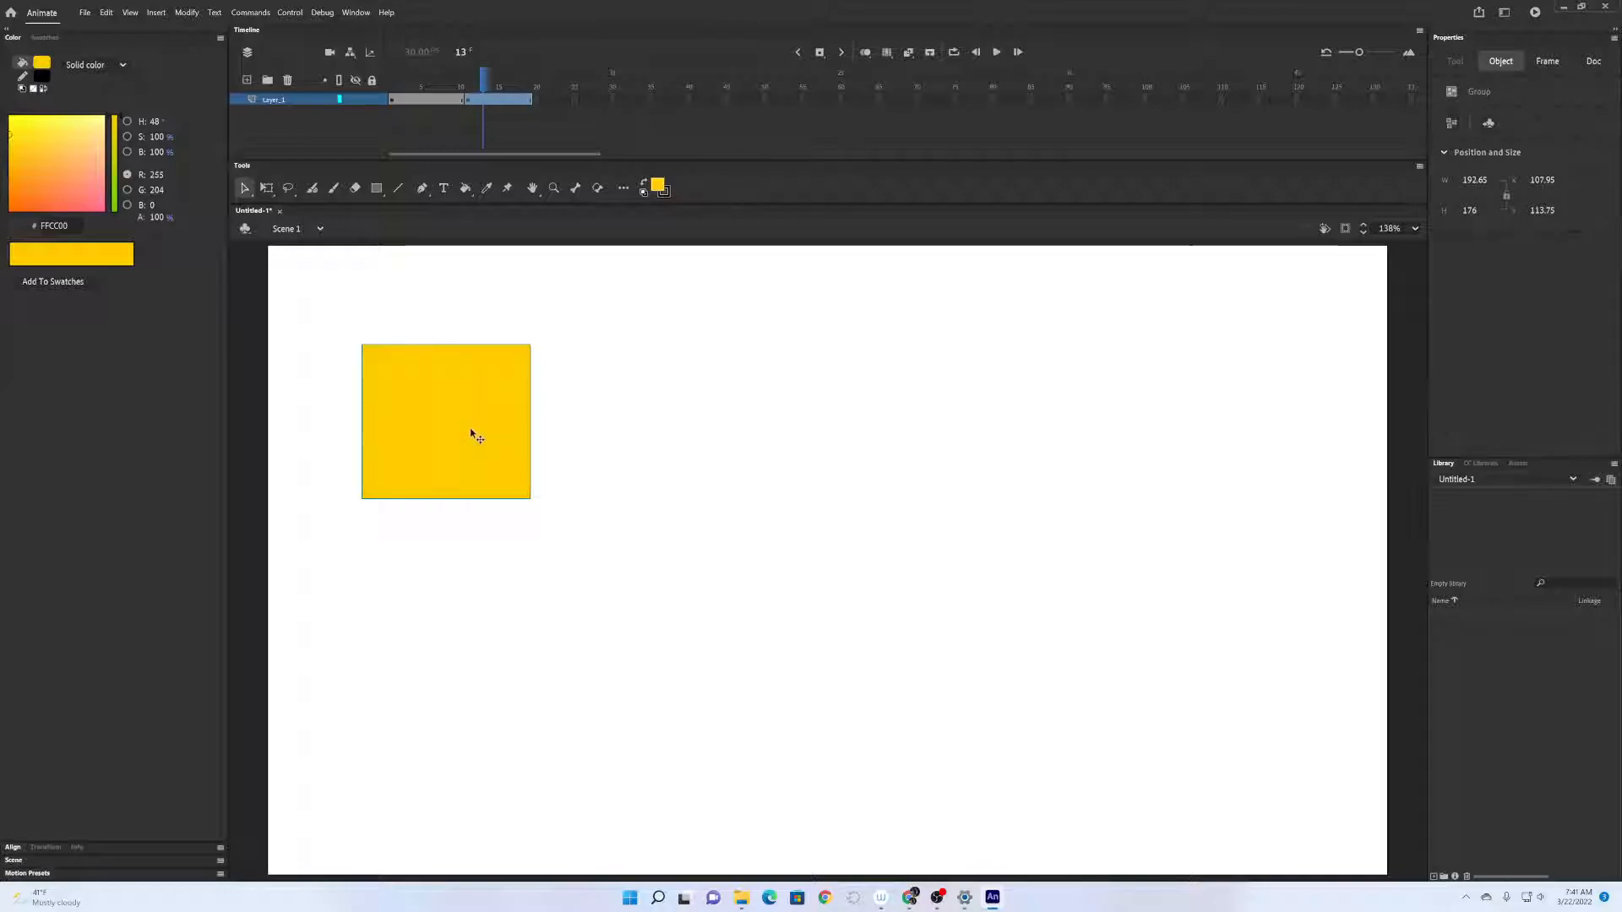
{"action": "mouse_move", "coordinate": [438, 413]}
{"action": "left_mouse_down"}
{"action": "mouse_move", "coordinate": [732, 527]}
{"action": "mouse_move", "coordinate": [425, 437]}
{"action": "left_mouse_up"}
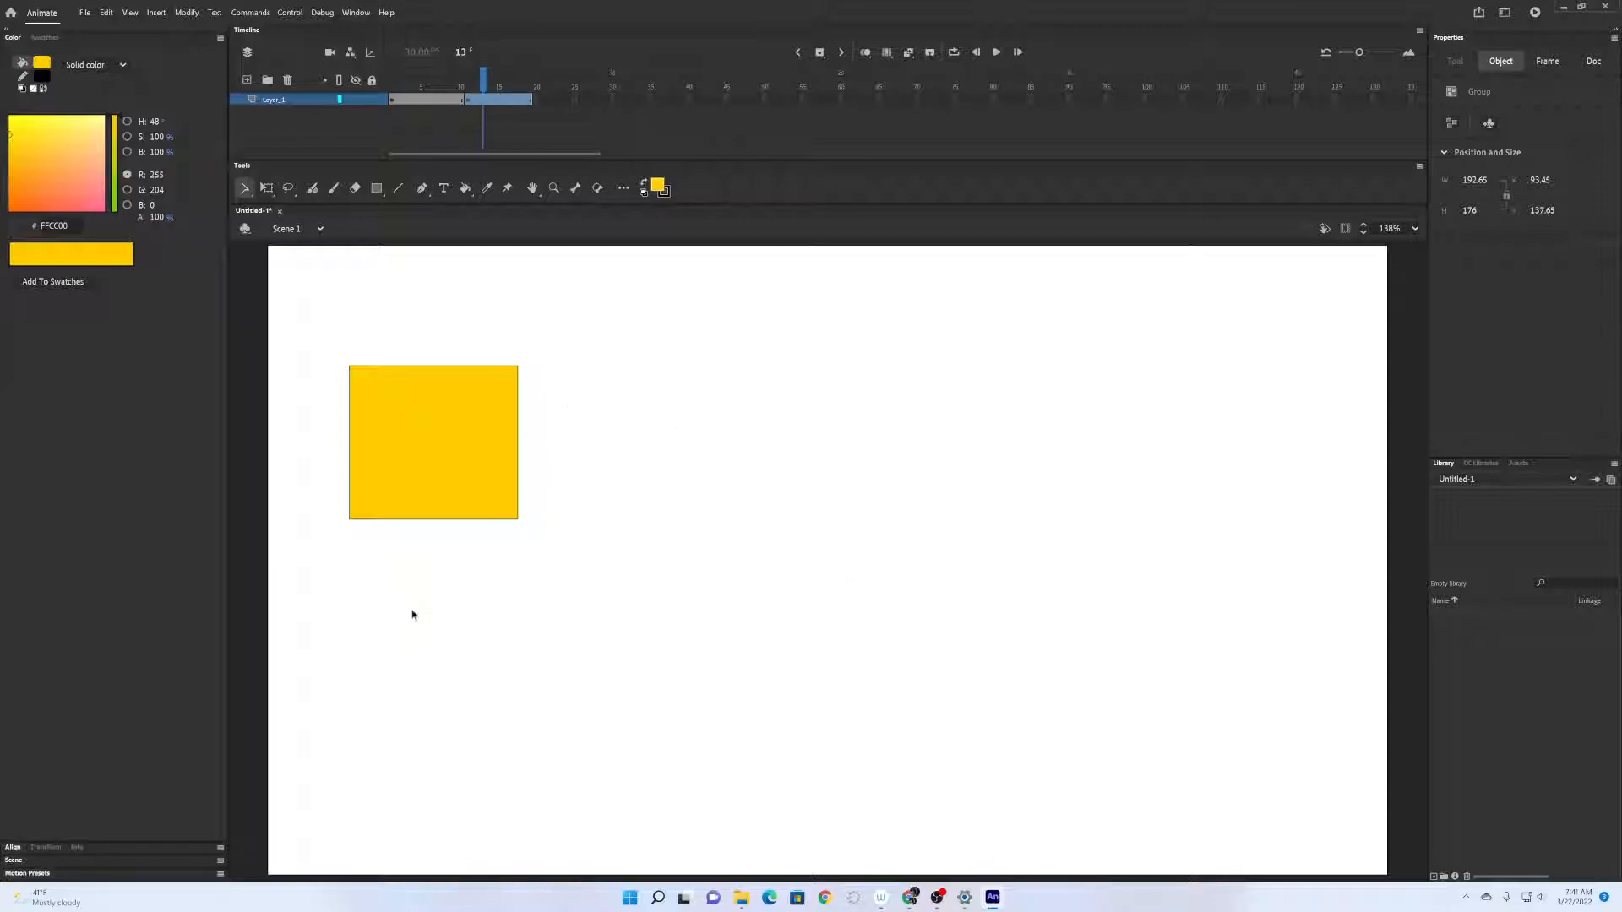
{"action": "left_click_drag", "start_coordinate": [442, 464], "coordinate": [501, 558]}
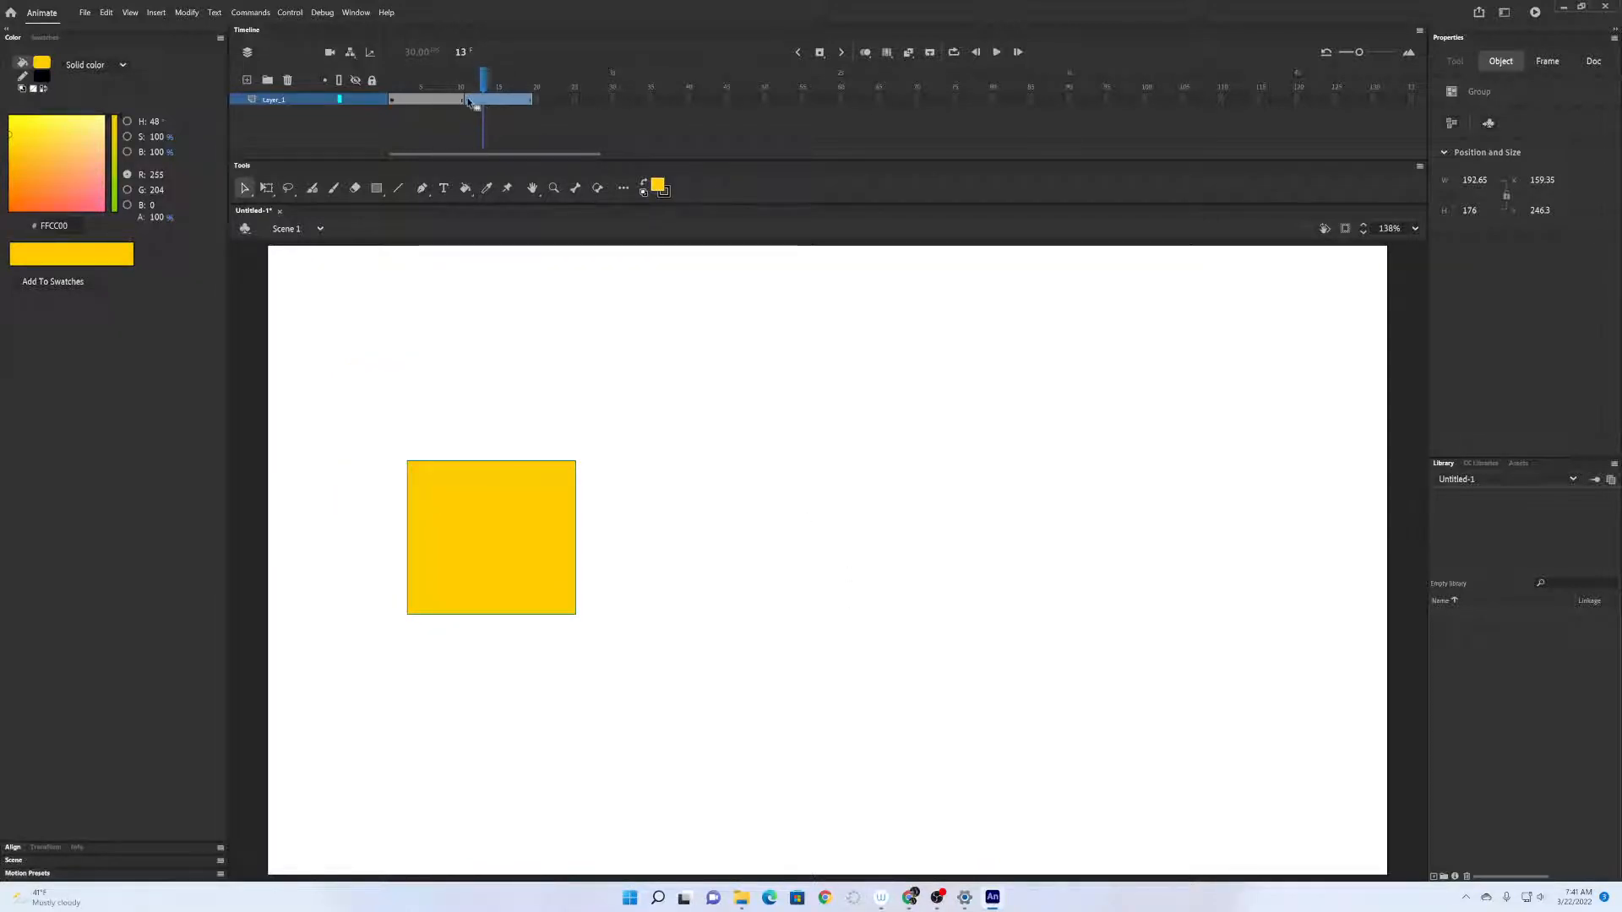
Scrub between frame 1 and frame 11 to compare the rectangle's position in the two keyframes.
{"action": "left_click", "coordinate": [391, 102]}
{"action": "left_click_drag", "start_coordinate": [393, 83], "coordinate": [467, 101]}
{"action": "left_click", "coordinate": [732, 100]}
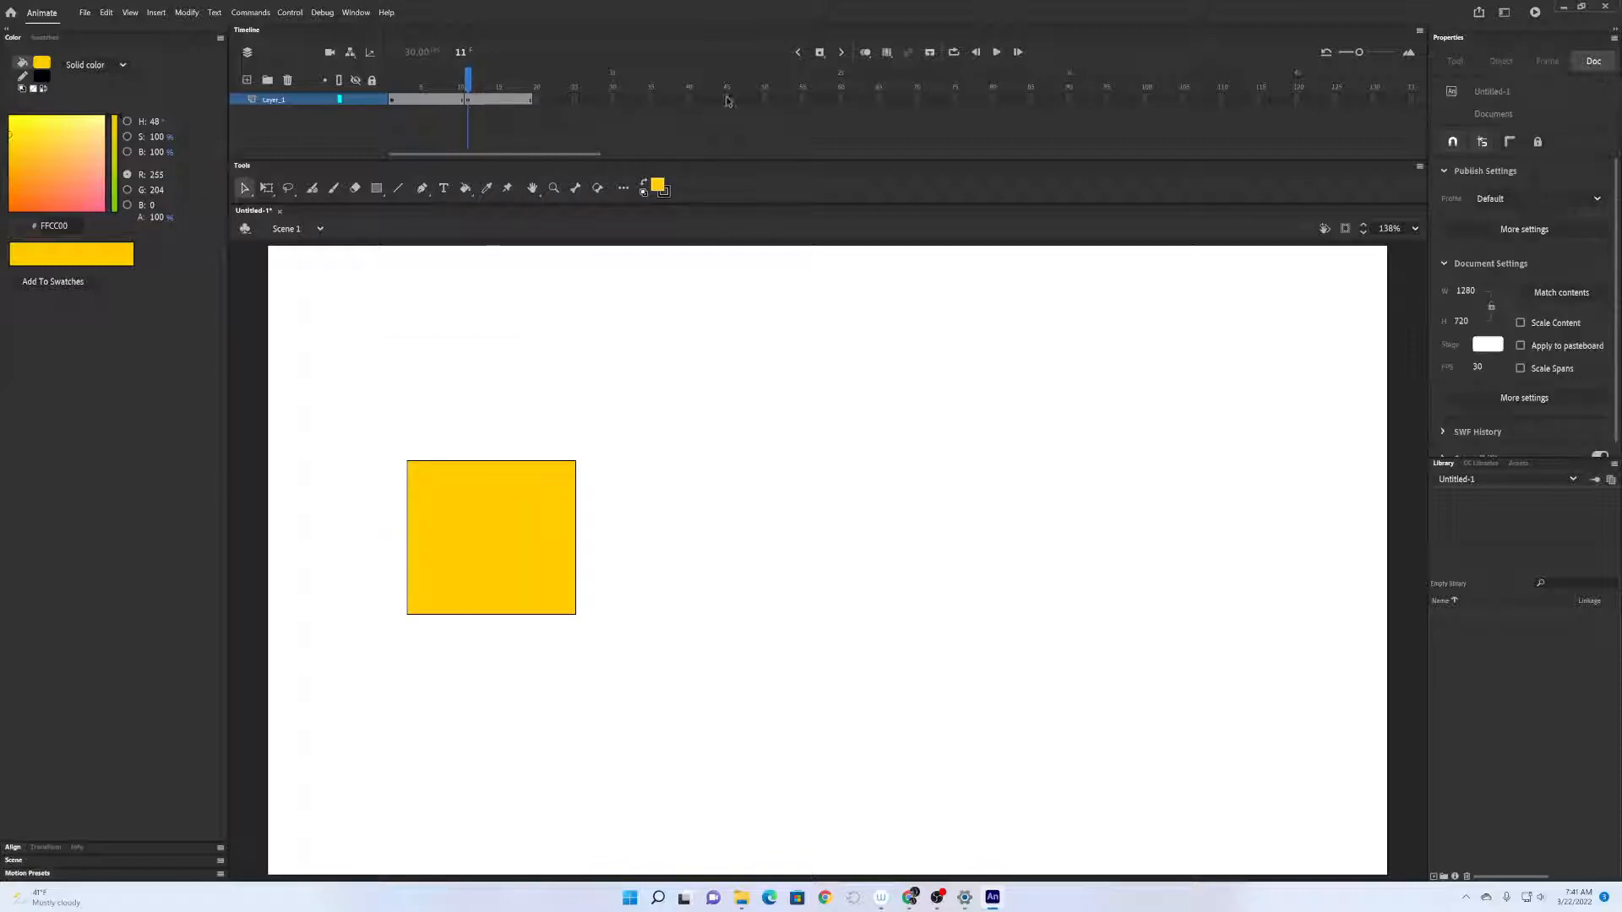
Select the layer's frames back to frame 1 and delete the rectangle from the first frame span.
{"action": "left_click", "coordinate": [572, 102]}
{"action": "left_click_drag", "start_coordinate": [572, 103], "coordinate": [405, 114]}
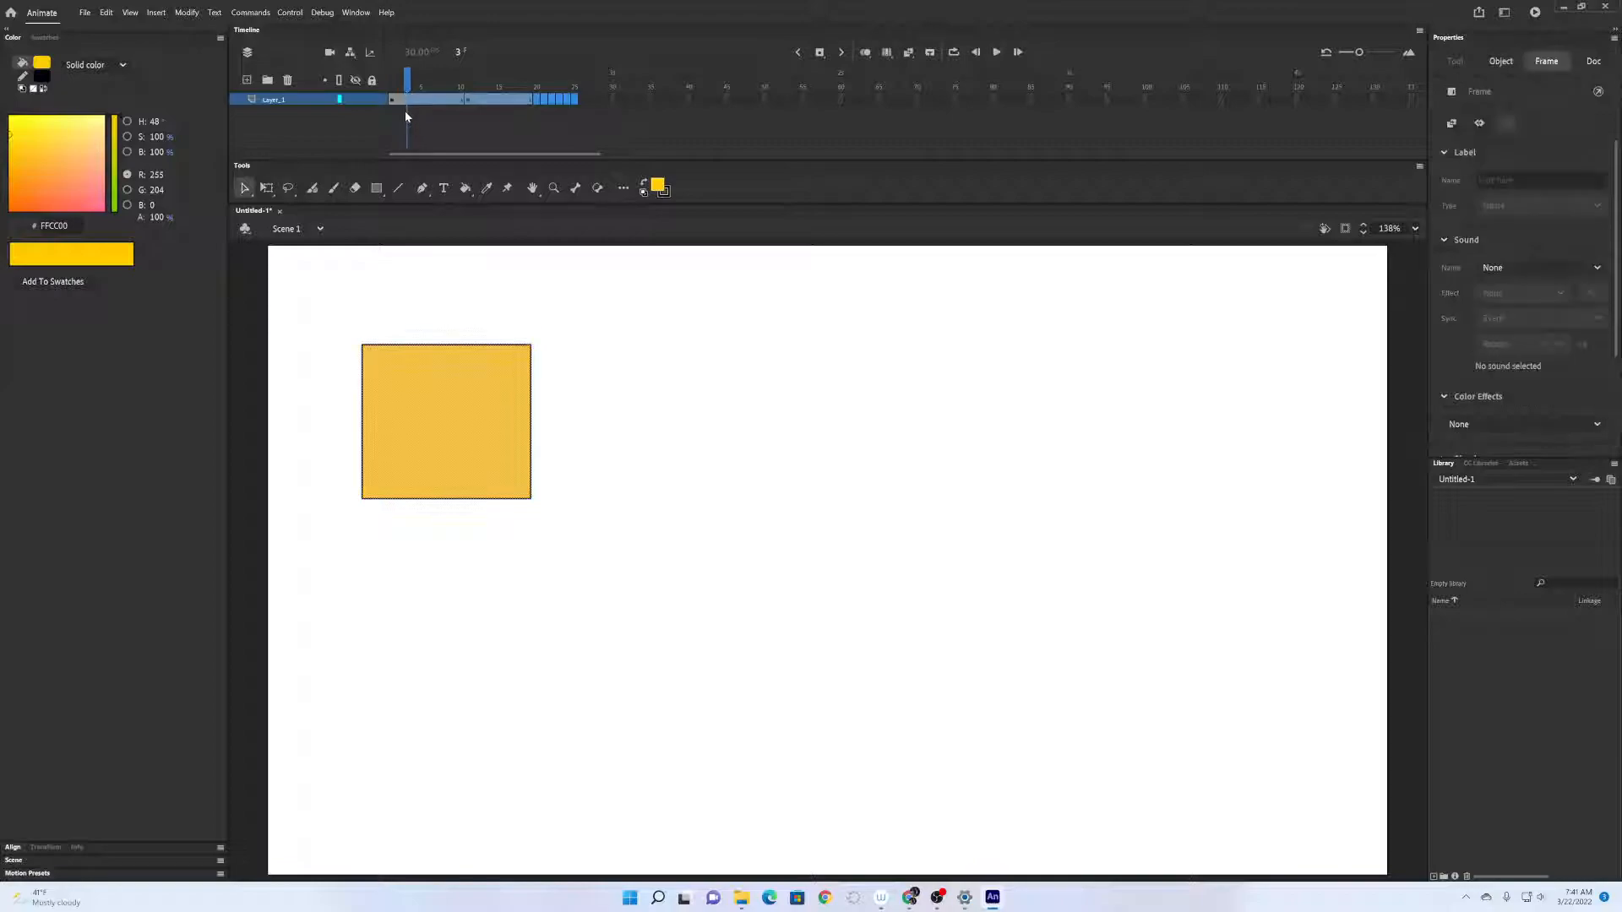
{"action": "key", "text": "Delete"}
{"action": "left_click_drag", "start_coordinate": [581, 104], "coordinate": [377, 105]}
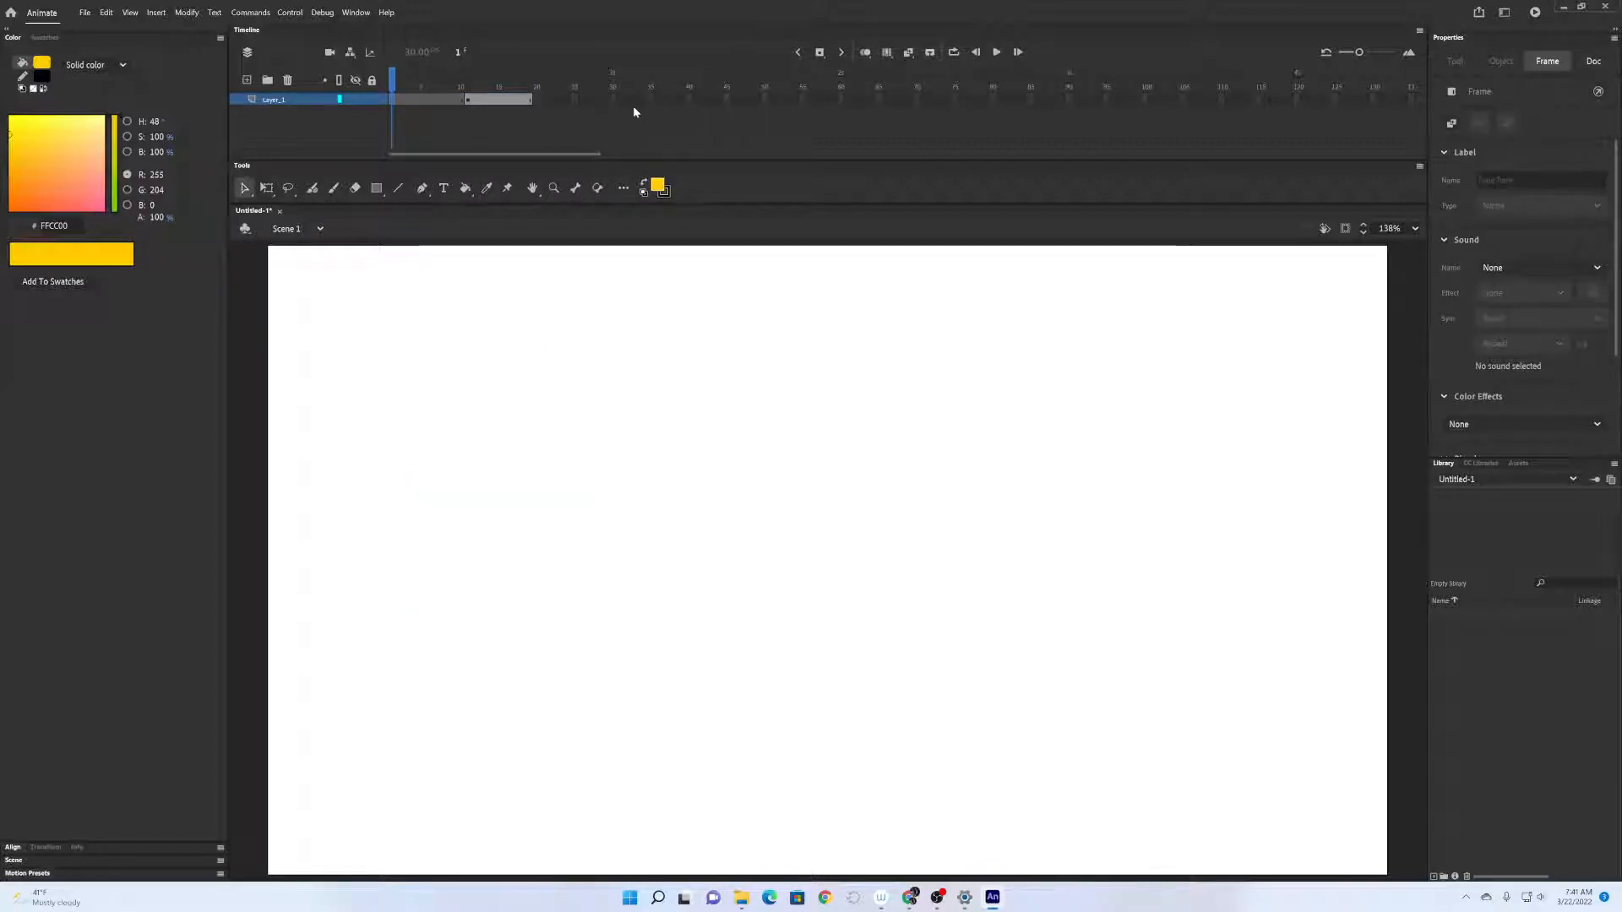
{"action": "left_click", "coordinate": [536, 102]}
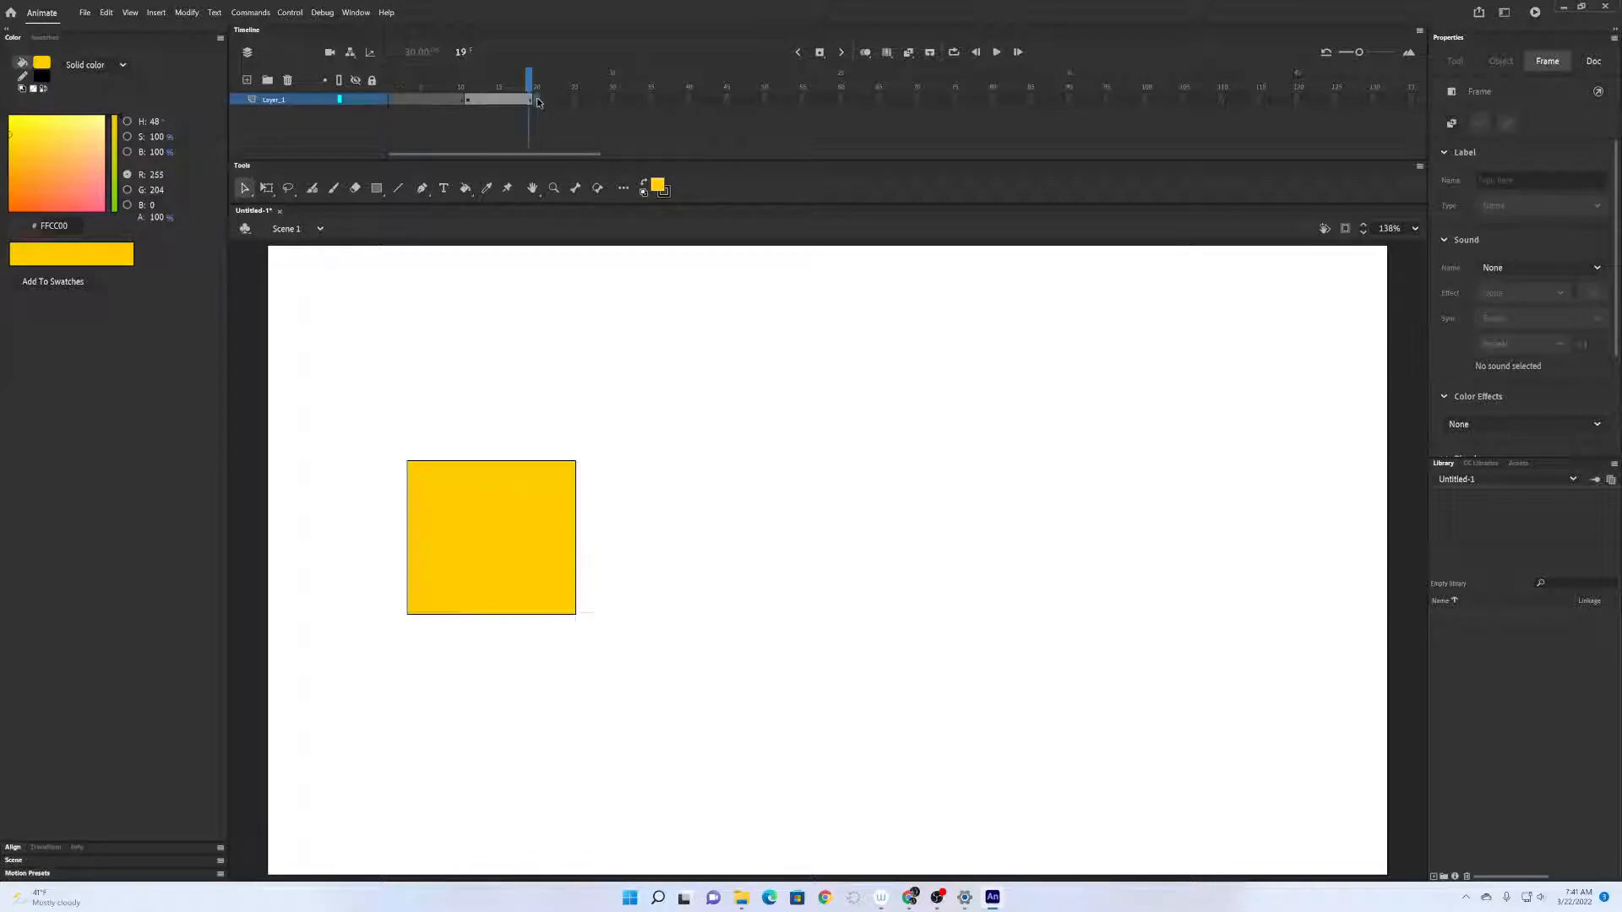
{"action": "right_click", "coordinate": [538, 102]}
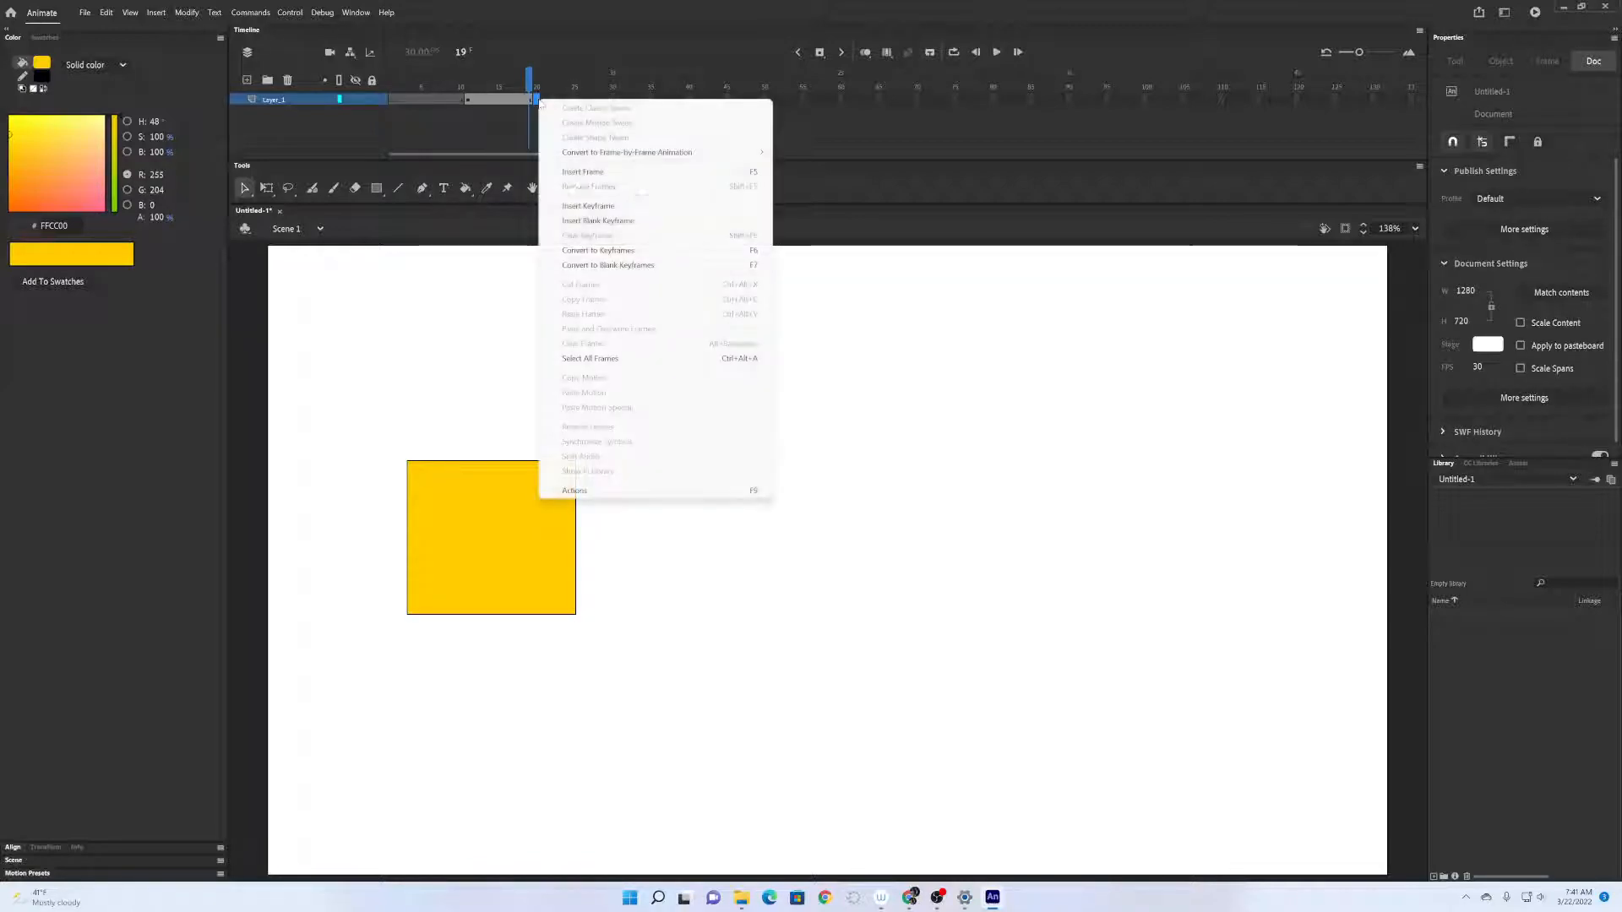
{"action": "left_click", "coordinate": [462, 137]}
Delete the yellow rectangle from the second frame span, at frame 16.
{"action": "left_click_drag", "start_coordinate": [562, 103], "coordinate": [389, 99]}
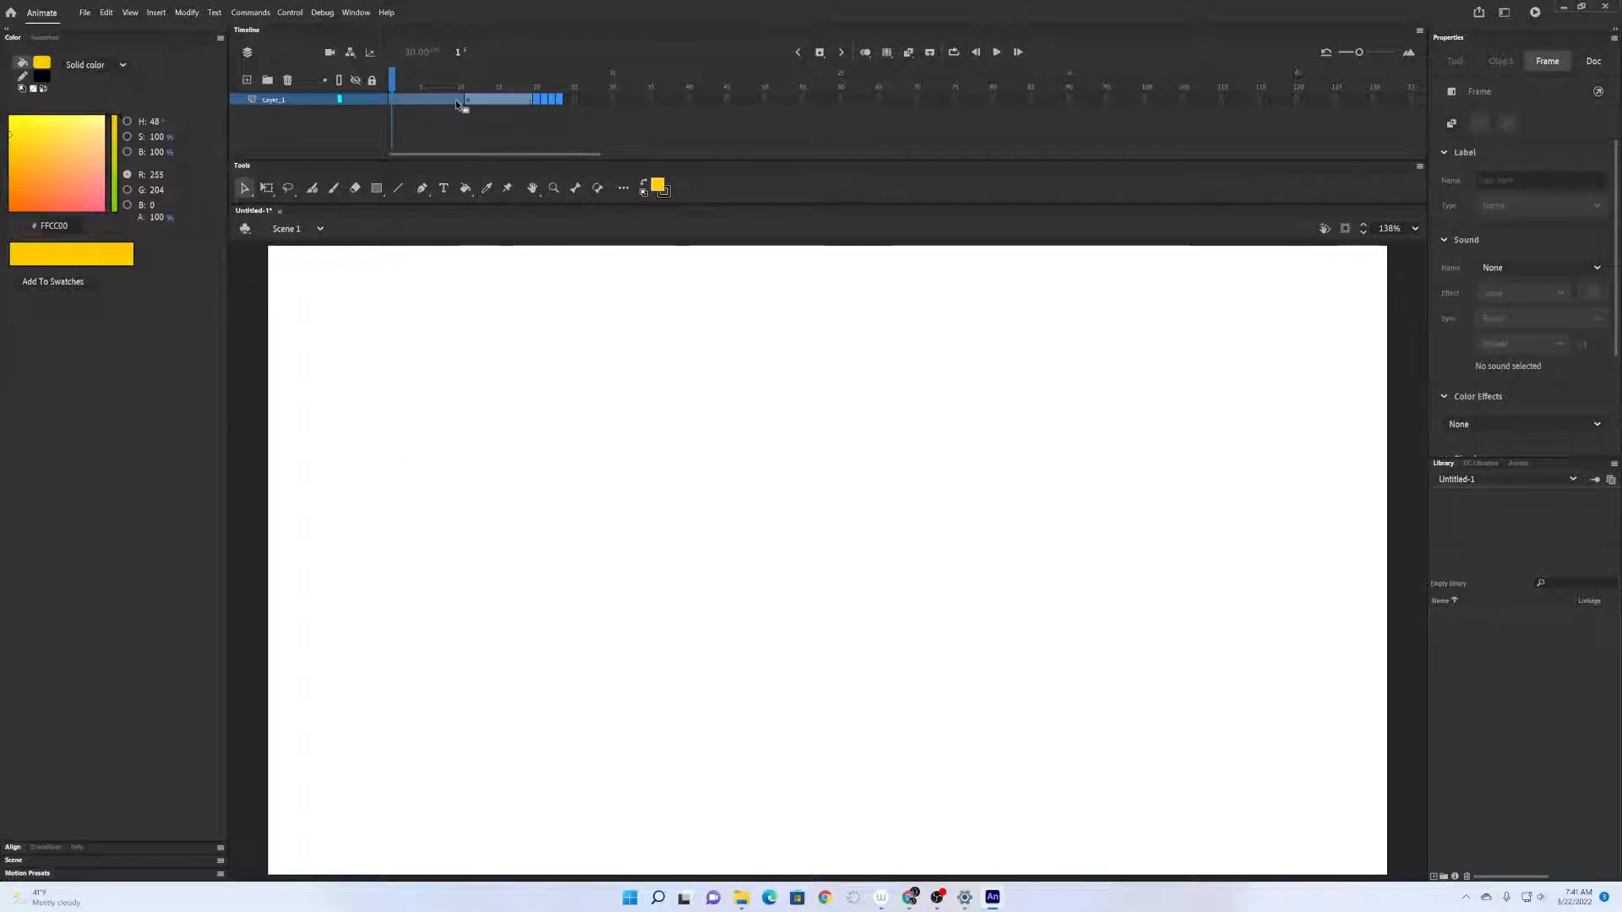
{"action": "left_click", "coordinate": [291, 80]}
{"action": "left_click", "coordinate": [507, 100]}
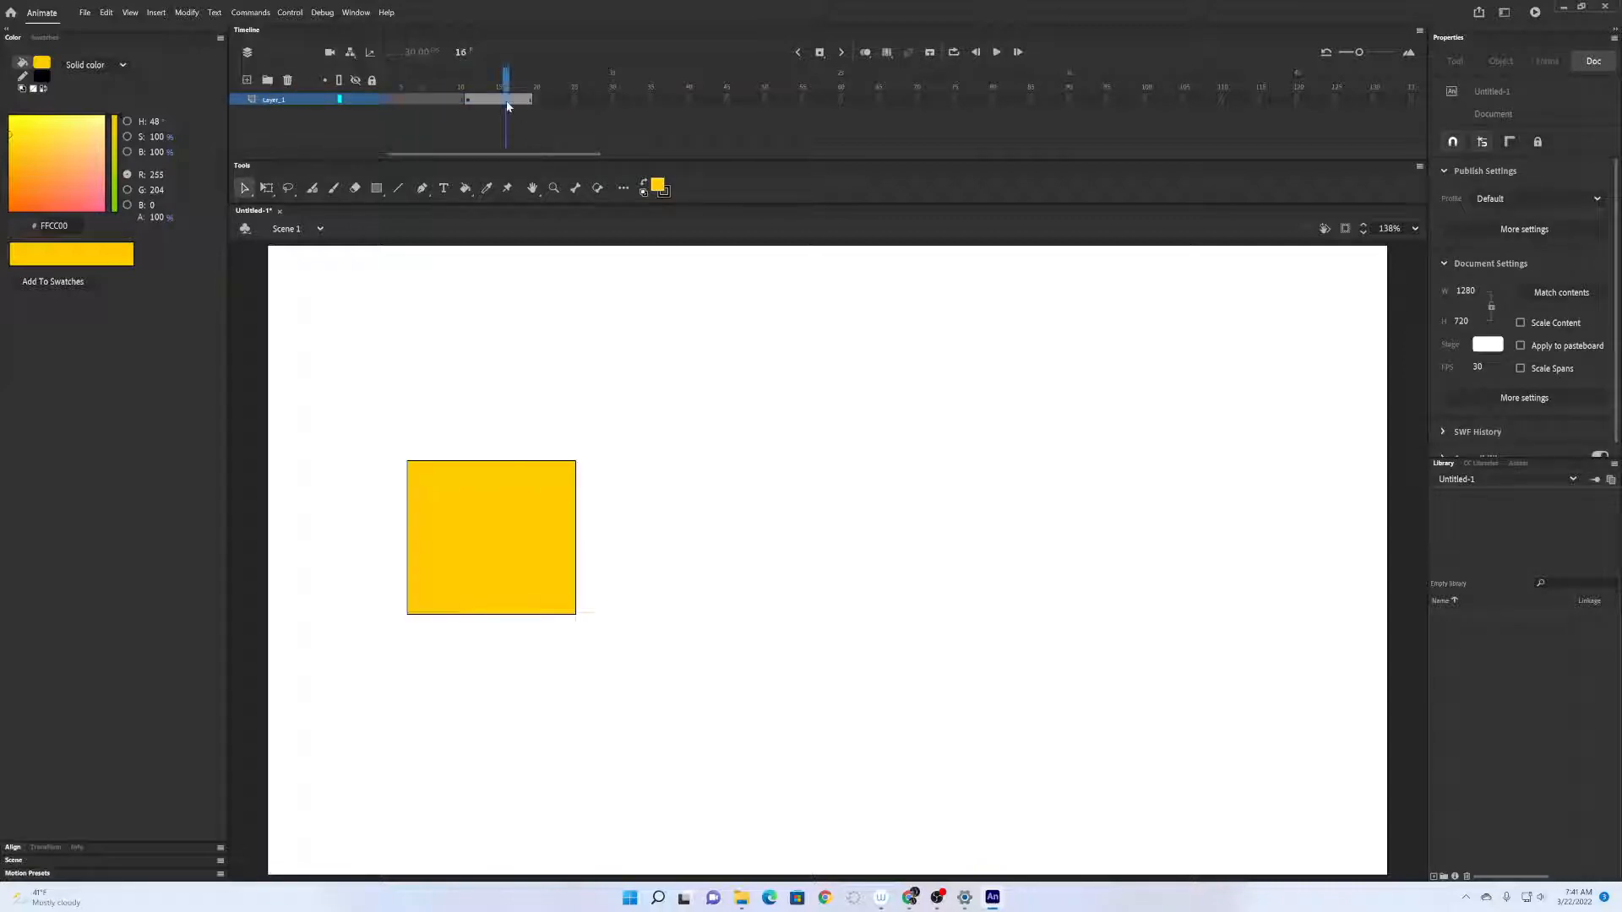
{"action": "key", "text": "Delete"}
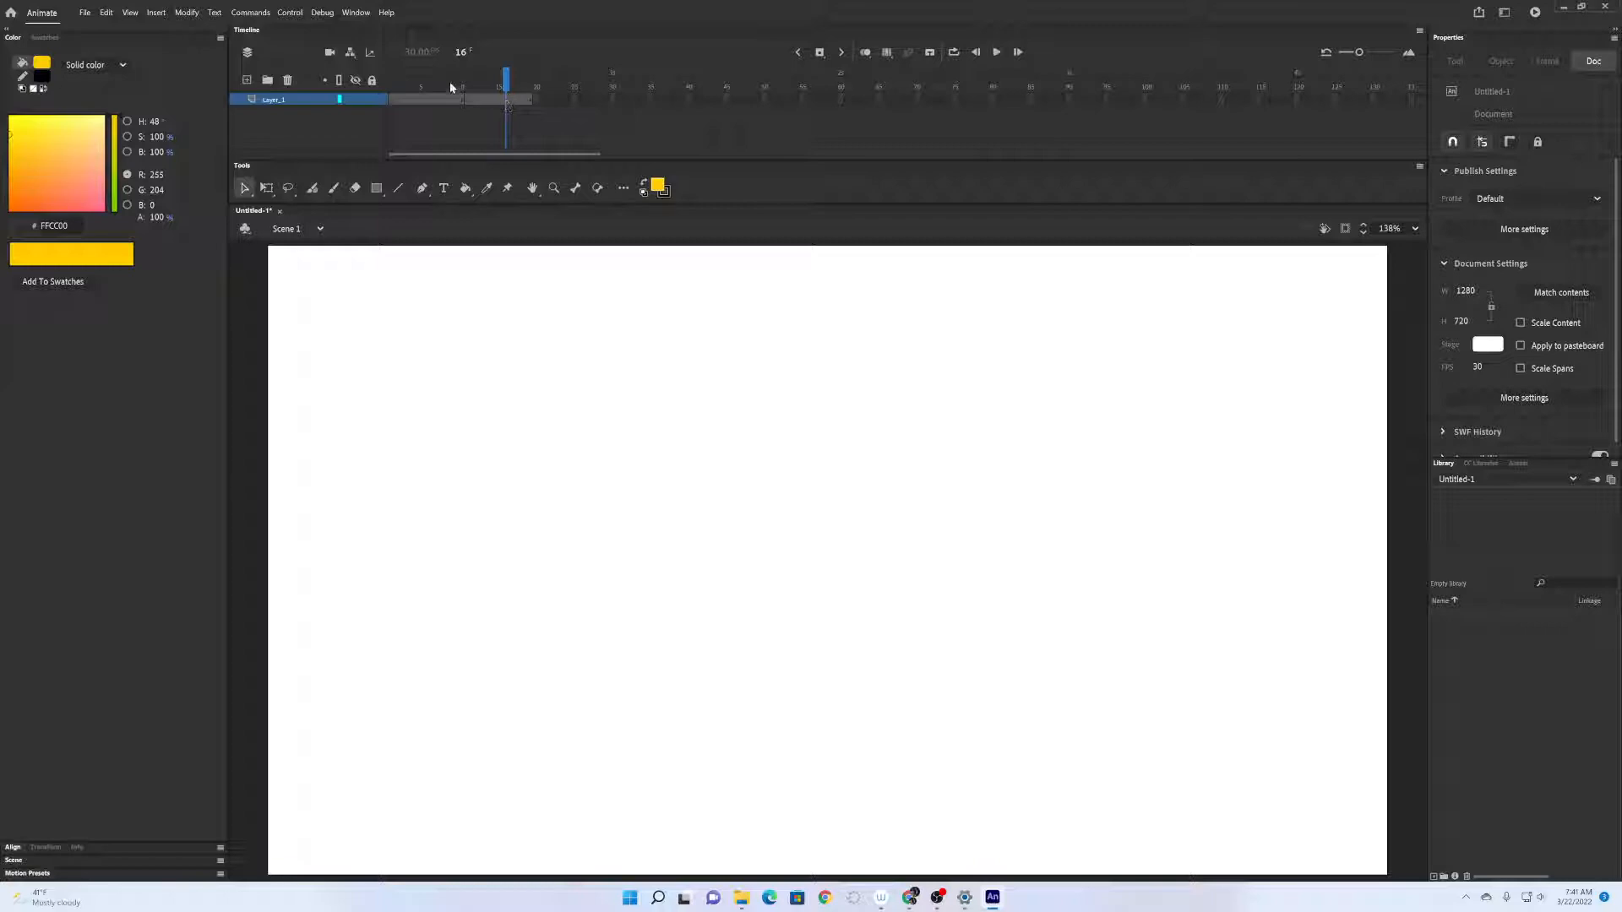
On frame 1, draw a yellow square about 155 px wide near the stage's upper-left corner with Object Drawing mode on.
{"action": "left_click", "coordinate": [391, 101]}
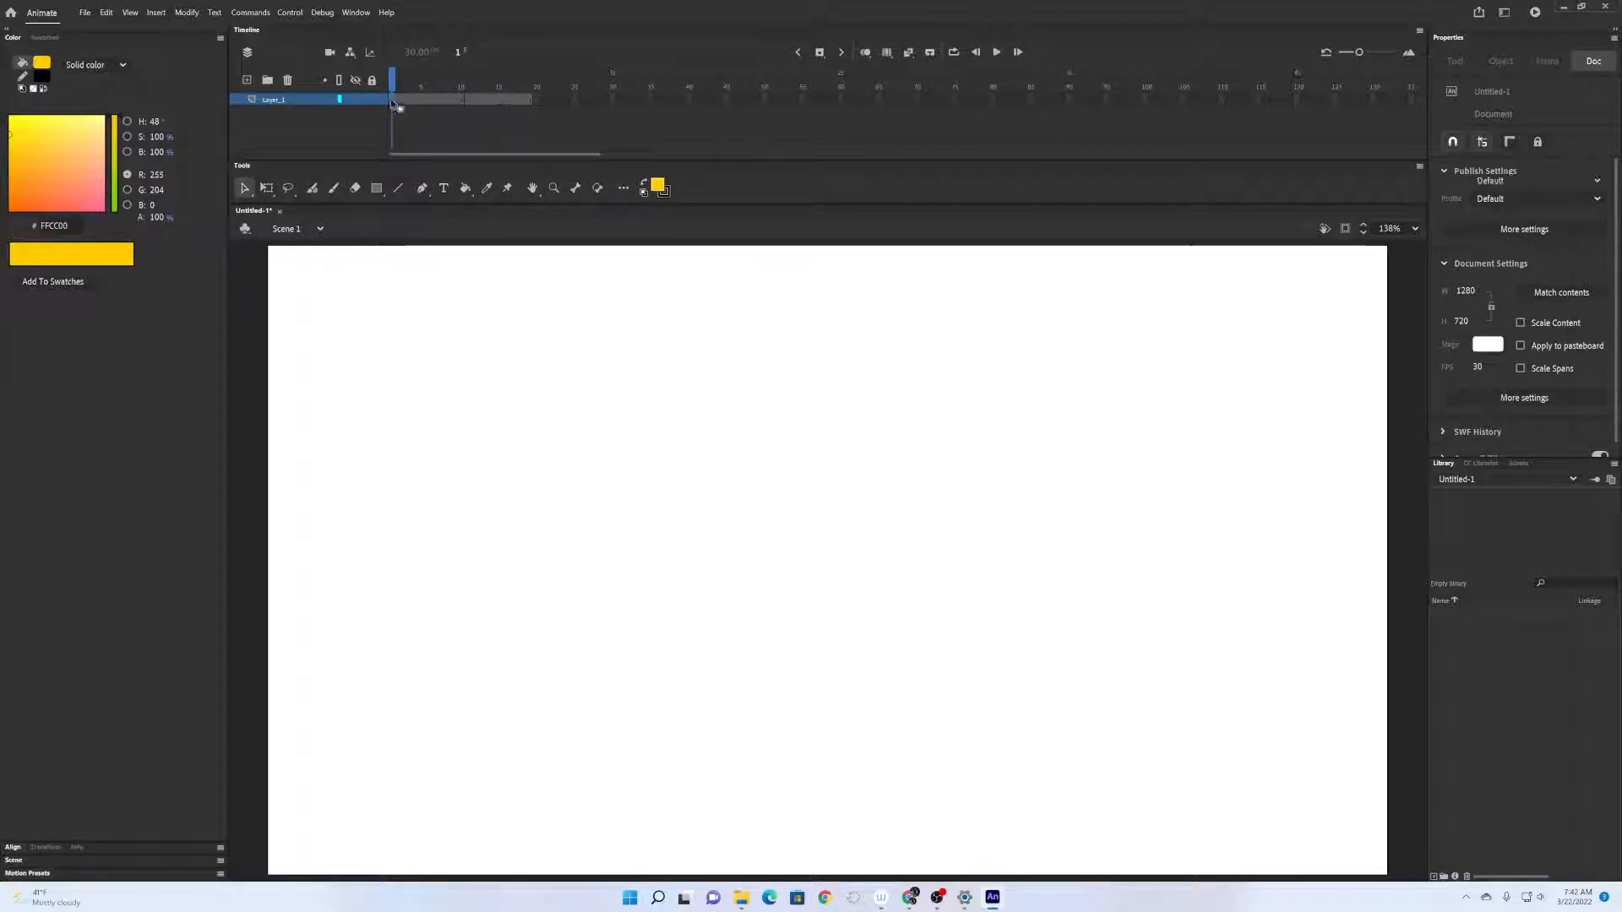
{"action": "left_click", "coordinate": [375, 189]}
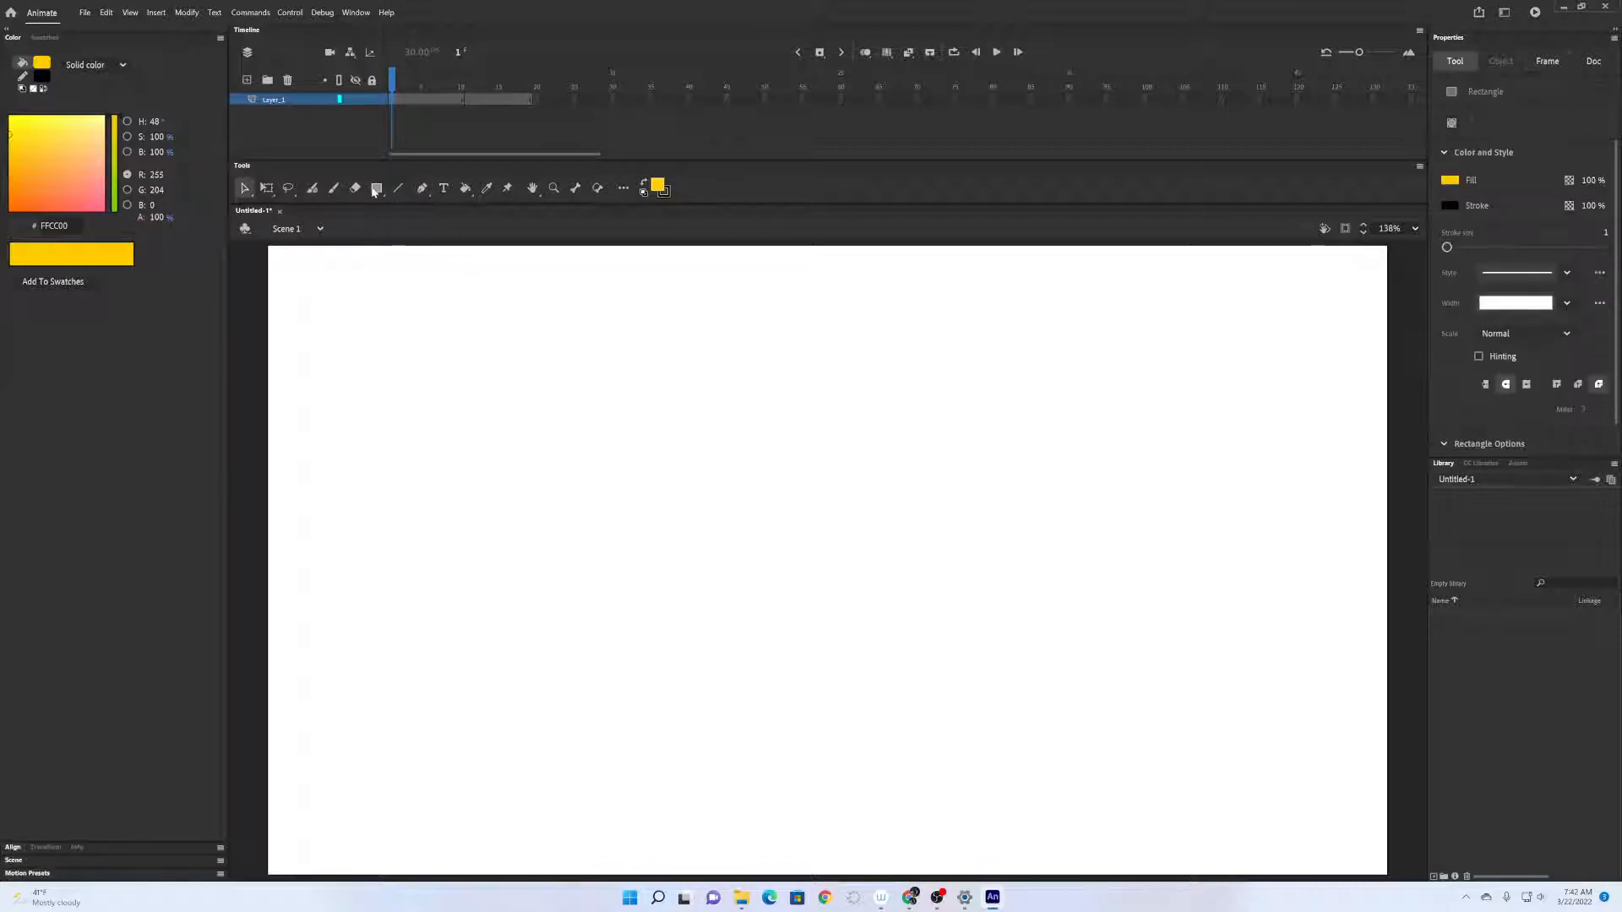
{"action": "left_click", "coordinate": [1452, 125]}
{"action": "mouse_move", "coordinate": [319, 307]}
{"action": "left_mouse_down"}
{"action": "mouse_move", "coordinate": [428, 388]}
{"action": "mouse_move", "coordinate": [454, 443]}
{"action": "left_mouse_up"}
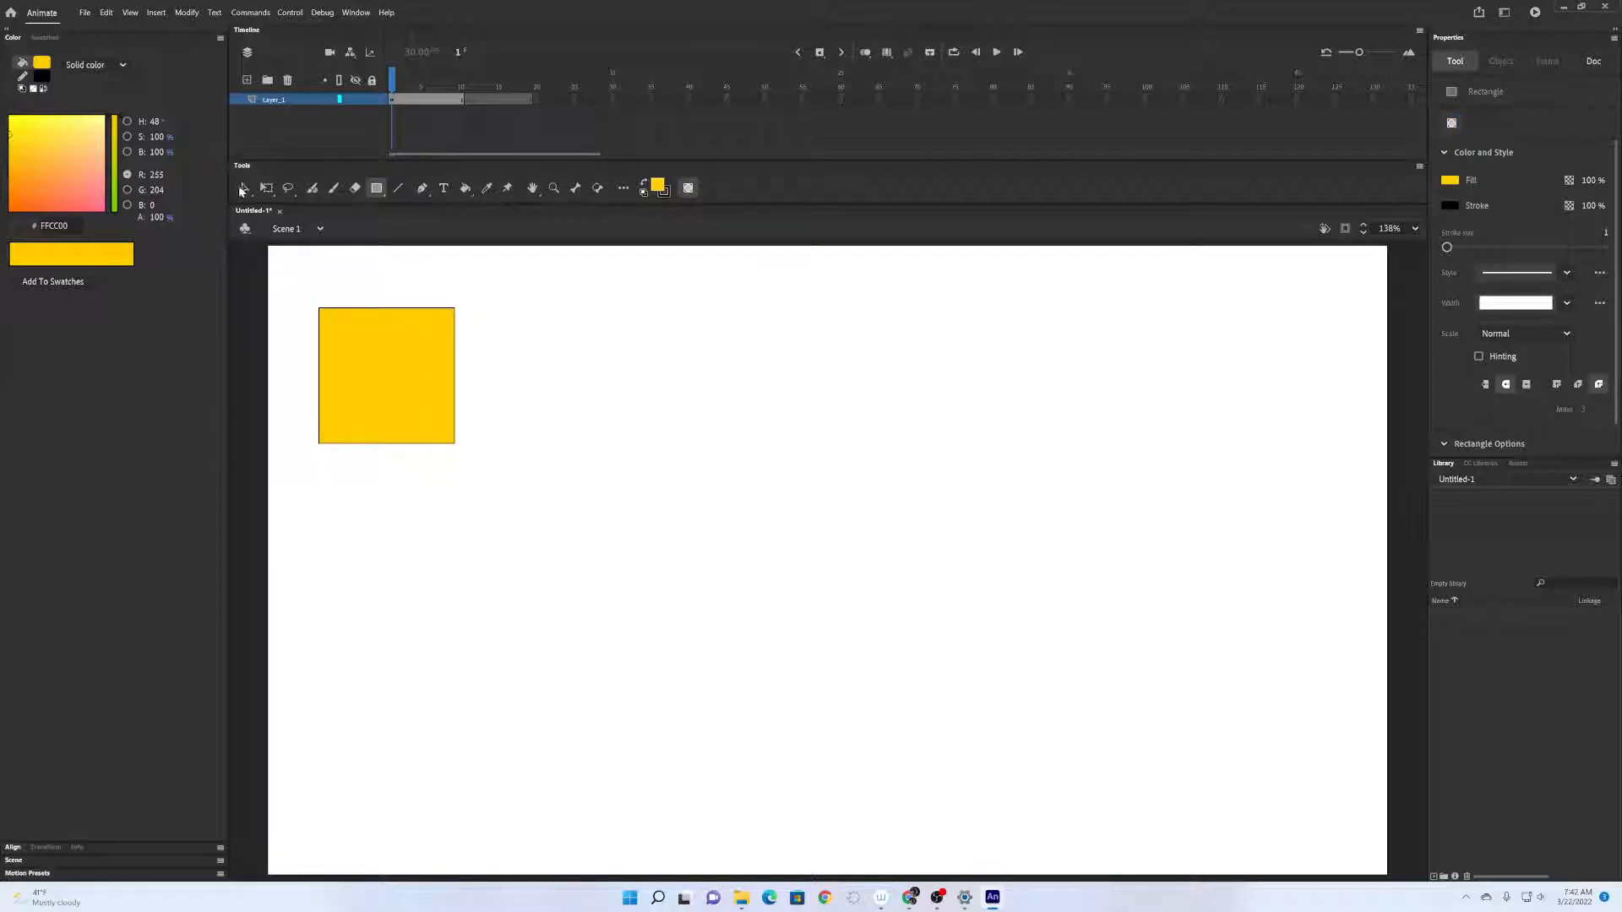
Create a classic tween on the square's frame span, converting the square to a symbol.
{"action": "right_click", "coordinate": [407, 100]}
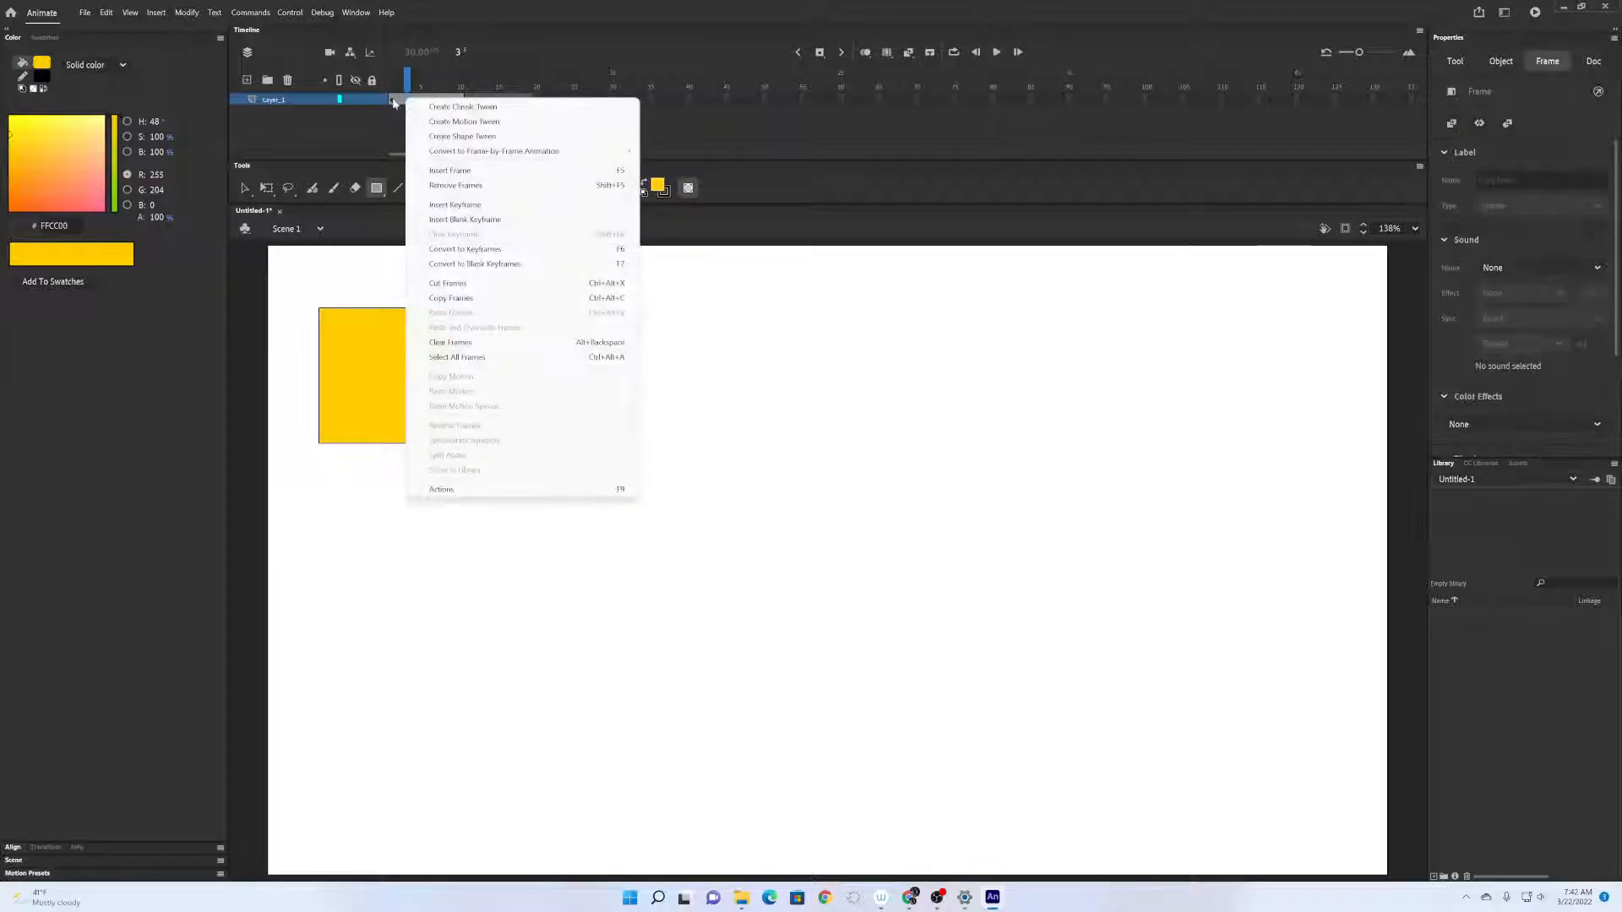
{"action": "left_click", "coordinate": [498, 108]}
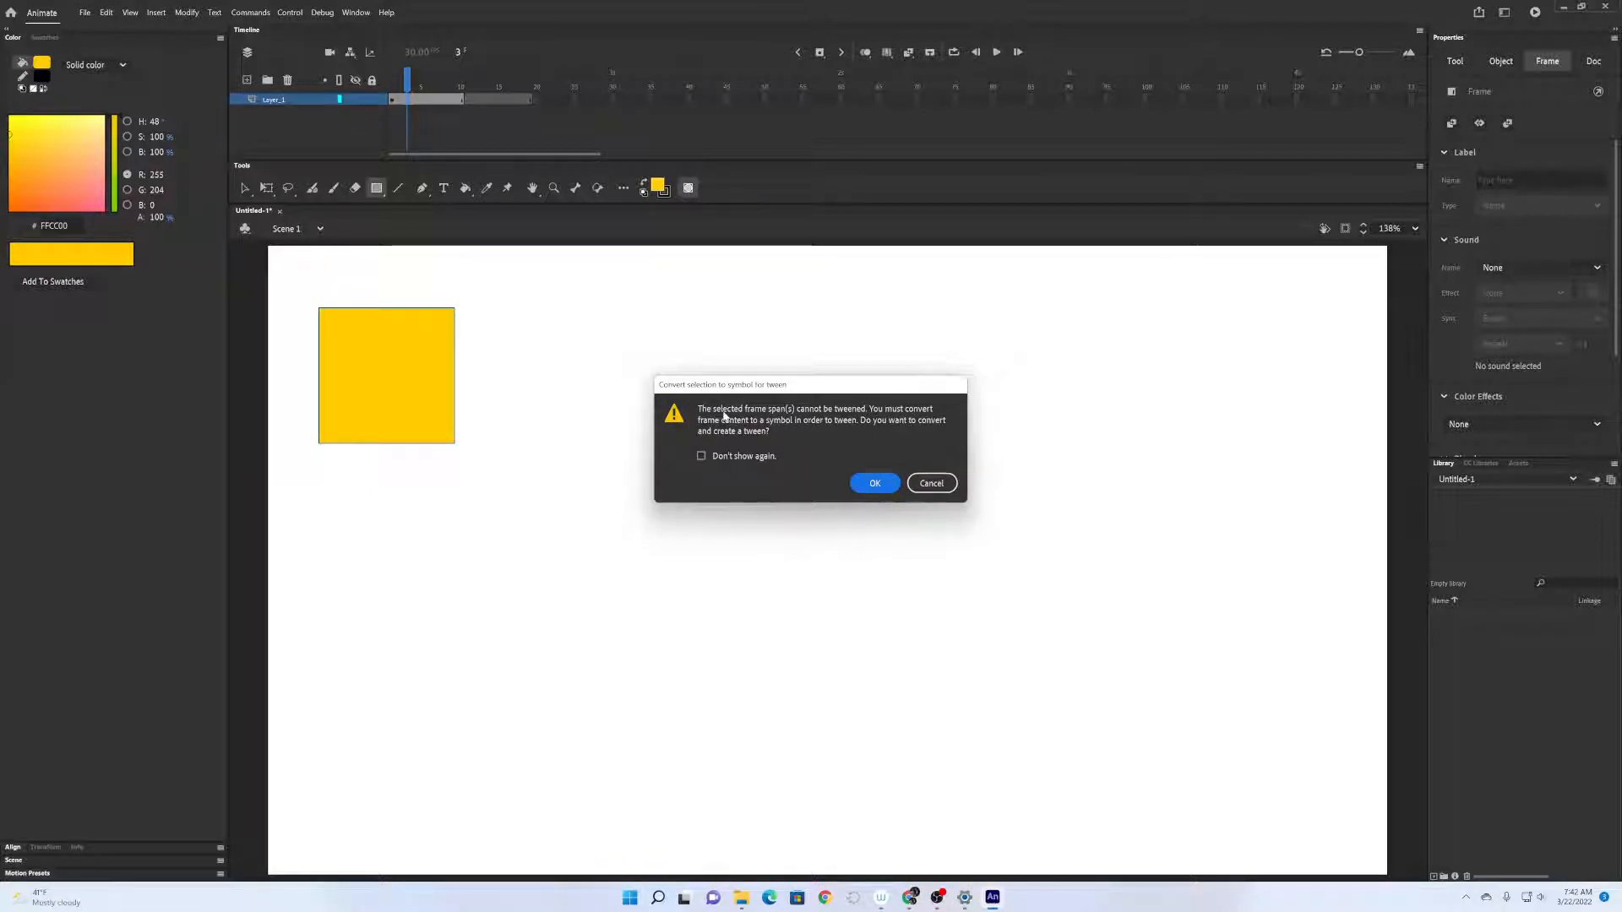
{"action": "left_click", "coordinate": [873, 483]}
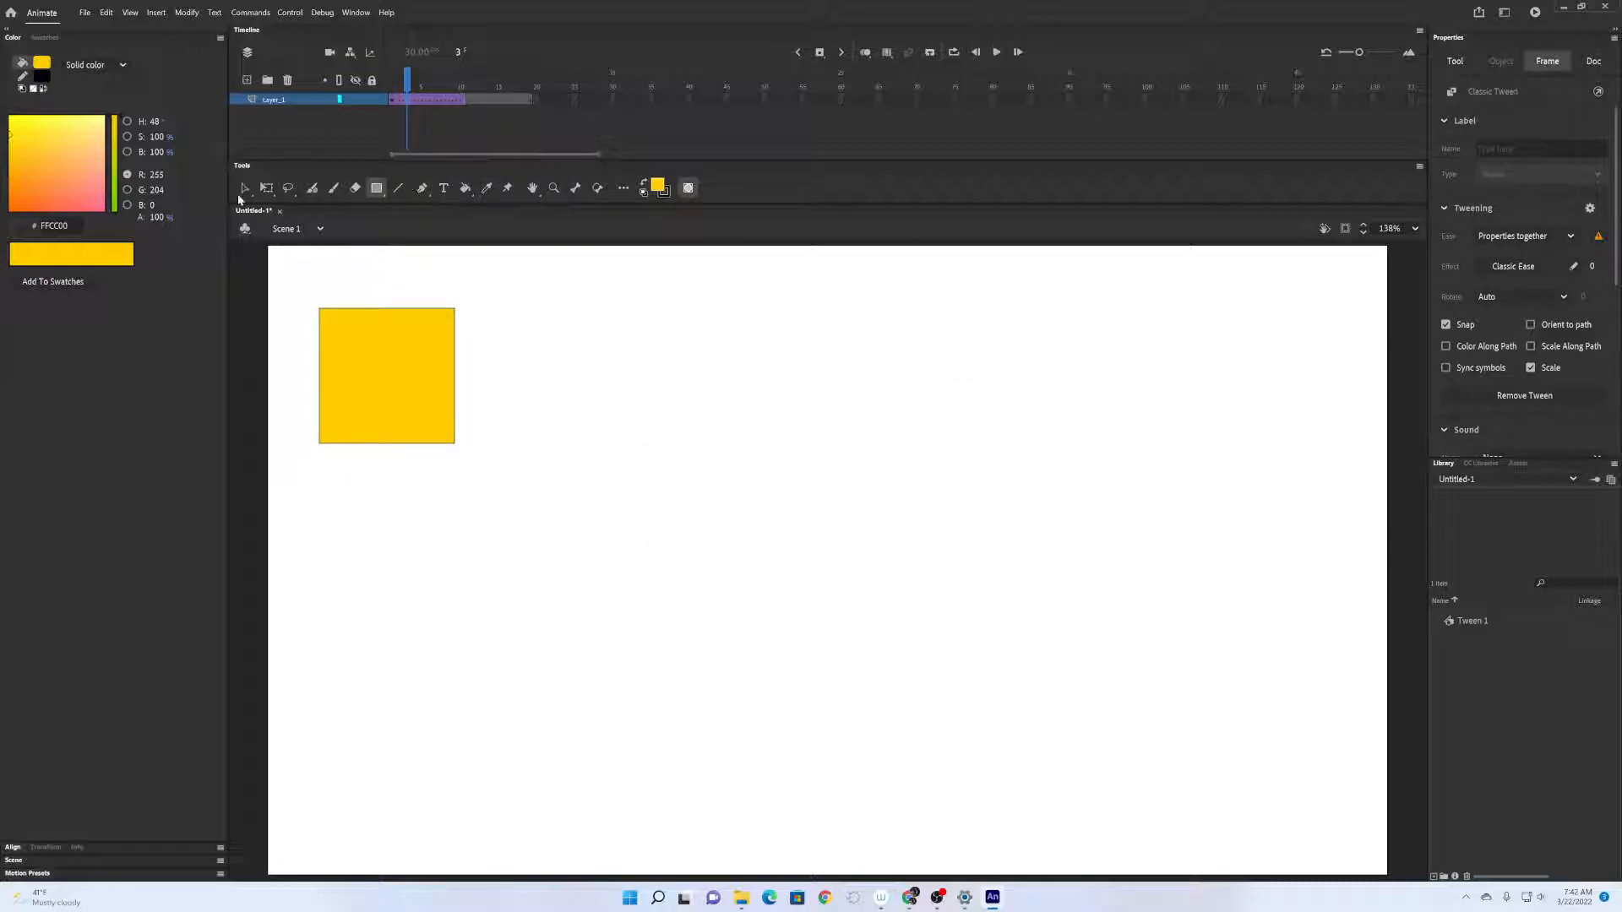
At frame 10, move the square to about X 618, Y 442 for the end of its tween.
{"action": "left_click", "coordinate": [244, 189]}
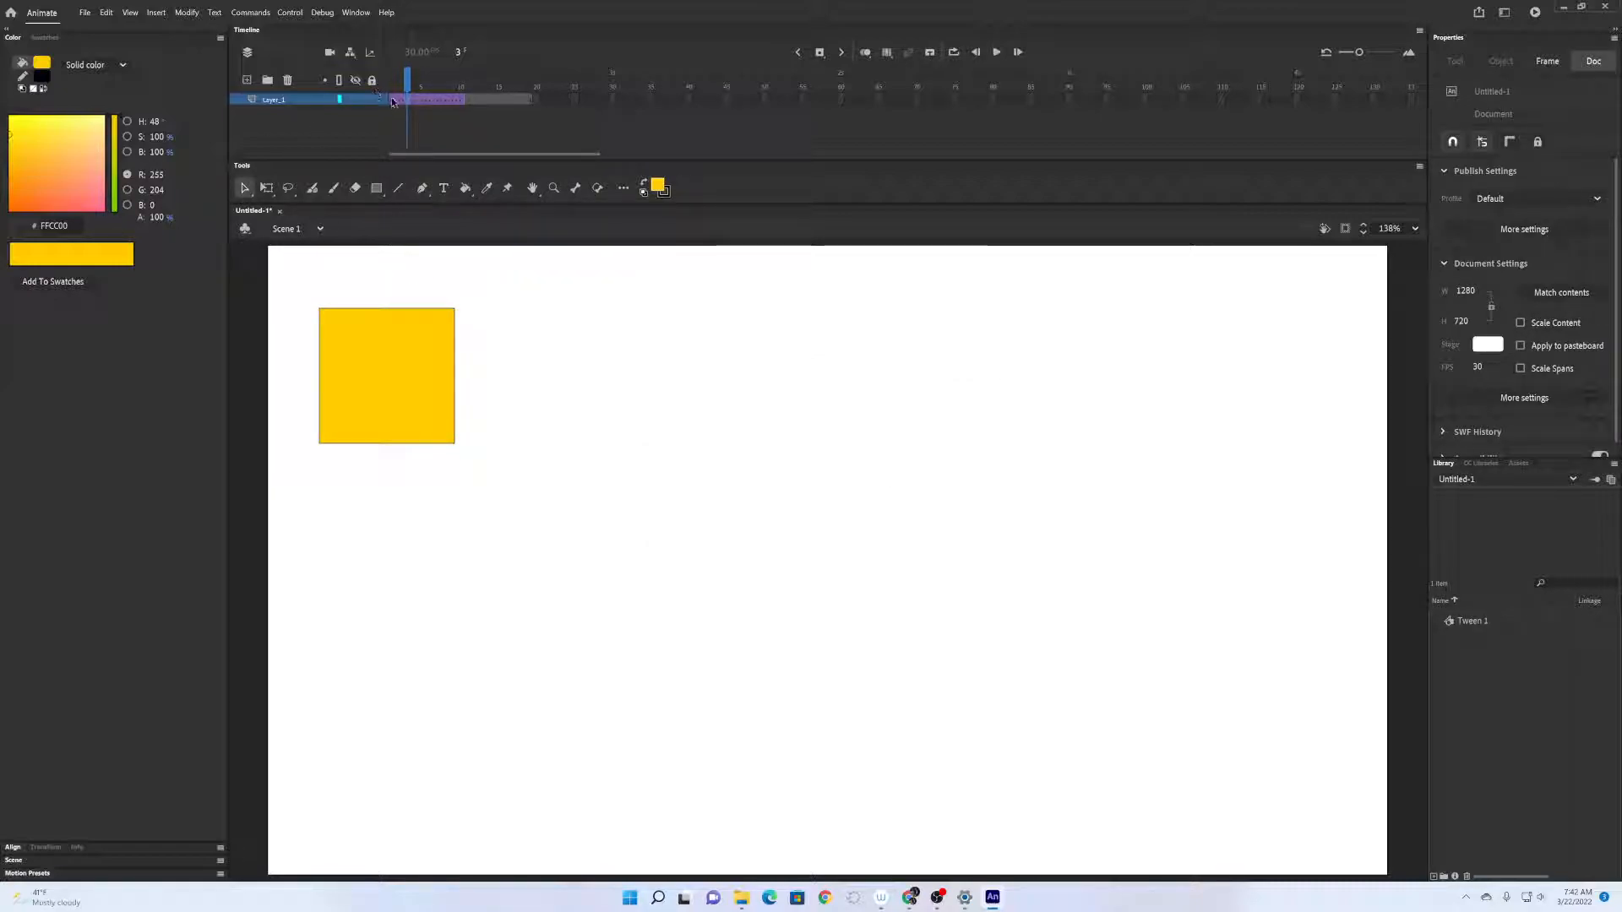
{"action": "left_click", "coordinate": [418, 94]}
{"action": "left_click_drag", "start_coordinate": [420, 91], "coordinate": [460, 90]}
{"action": "left_click", "coordinate": [401, 524]}
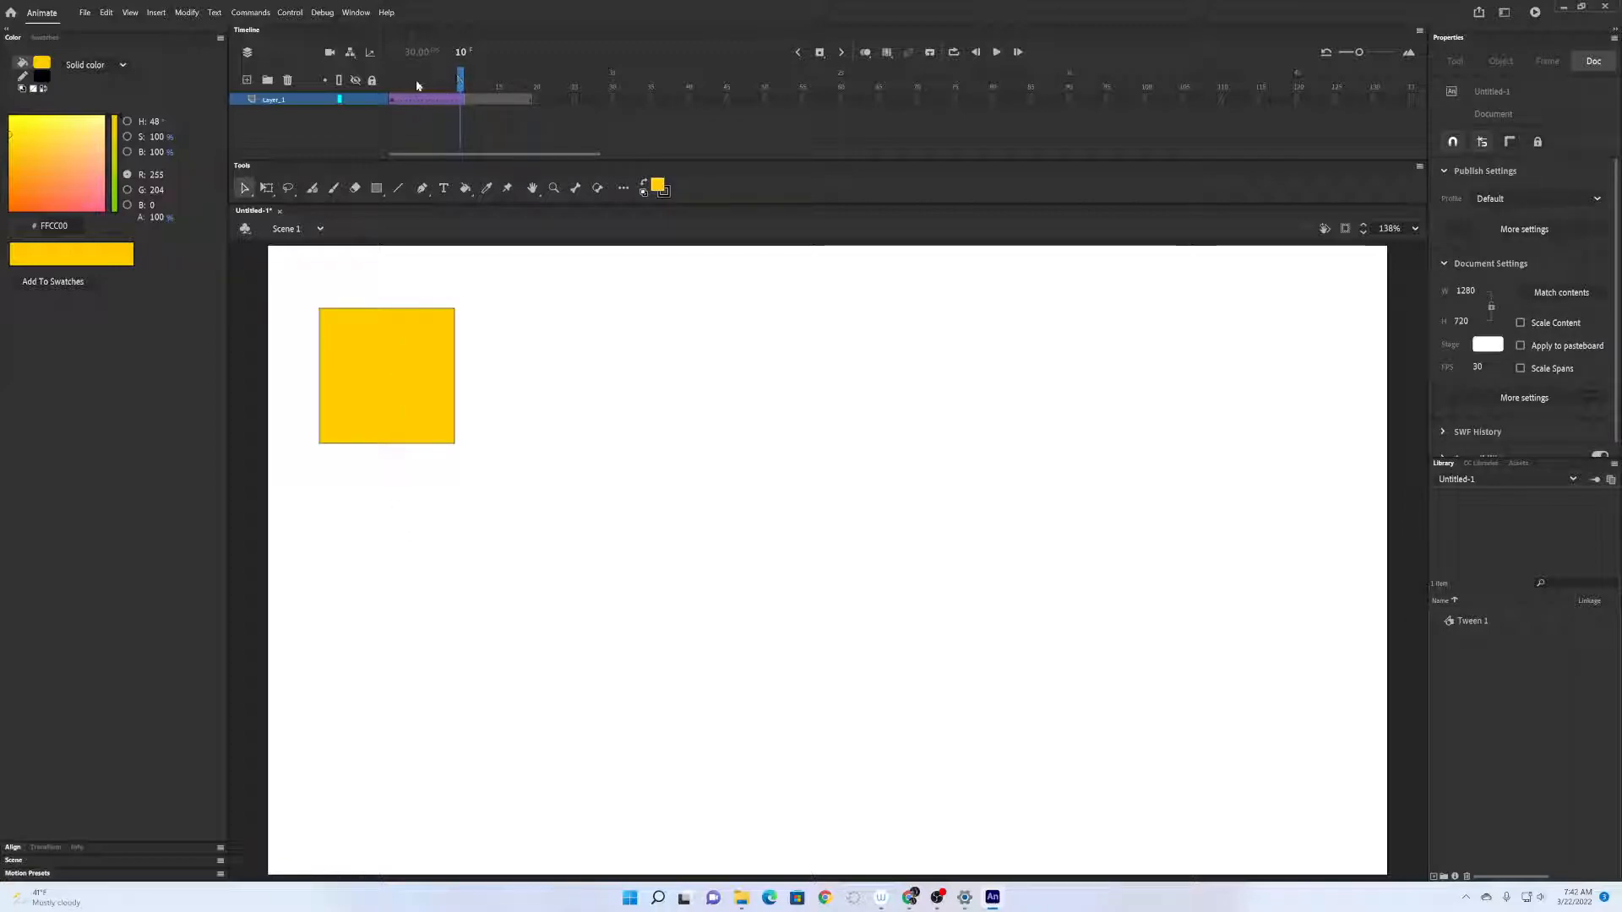
{"action": "left_click_drag", "start_coordinate": [416, 408], "coordinate": [615, 520]}
{"action": "left_click_drag", "start_coordinate": [950, 667], "coordinate": [832, 663]}
Scrub between frame 1 and frame 10 to review the square's tweened movement.
{"action": "left_click_drag", "start_coordinate": [457, 83], "coordinate": [381, 131]}
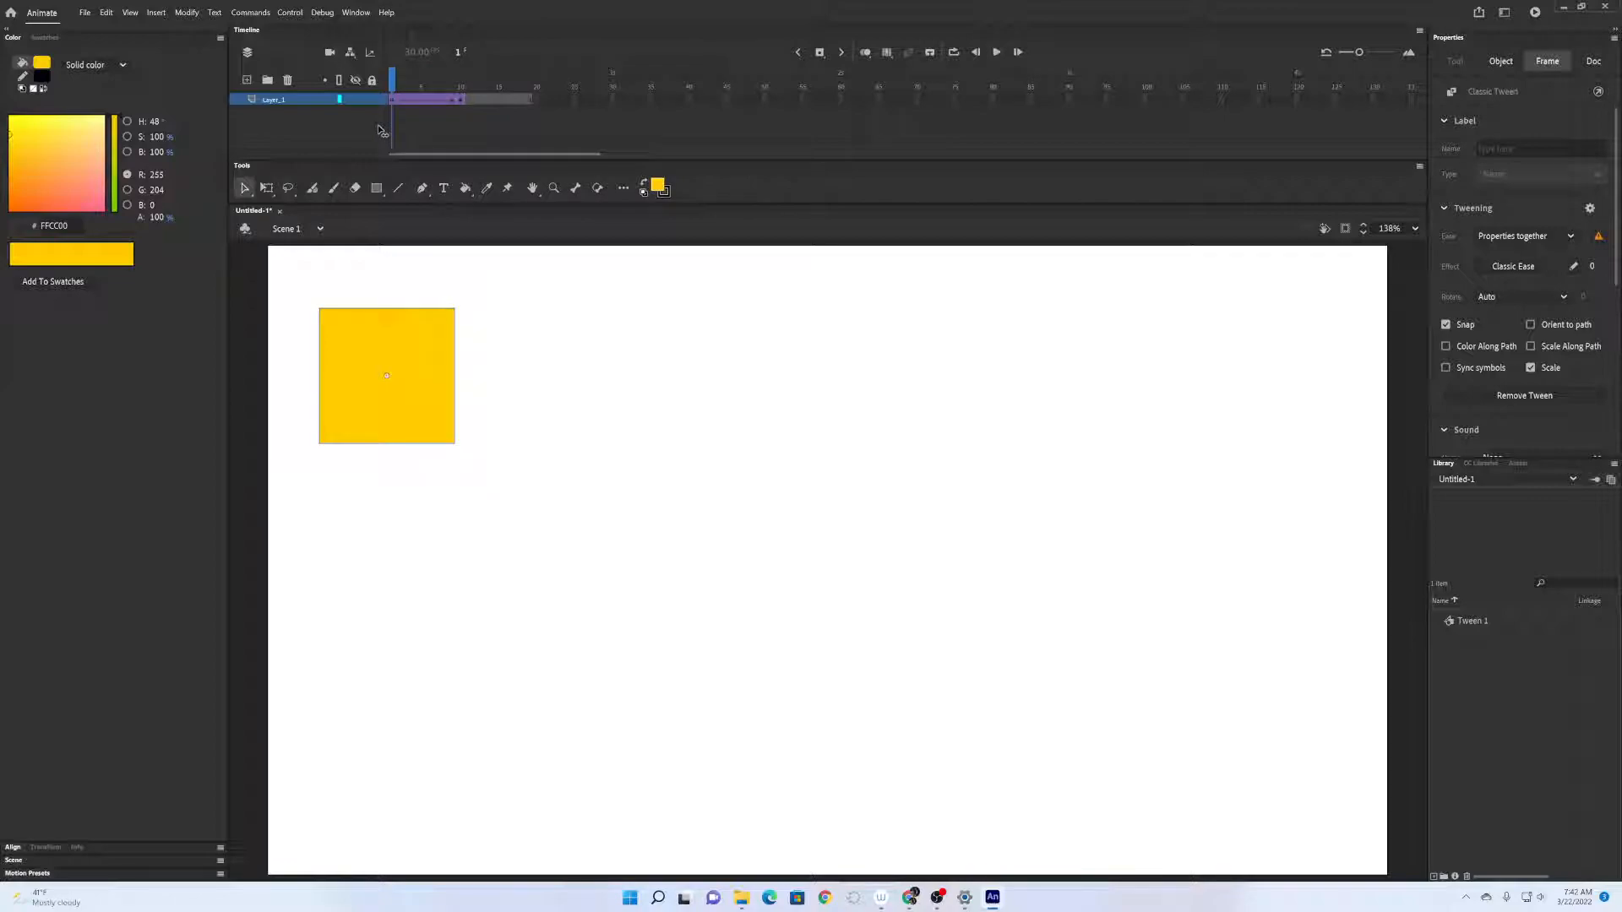
{"action": "left_click", "coordinate": [378, 126]}
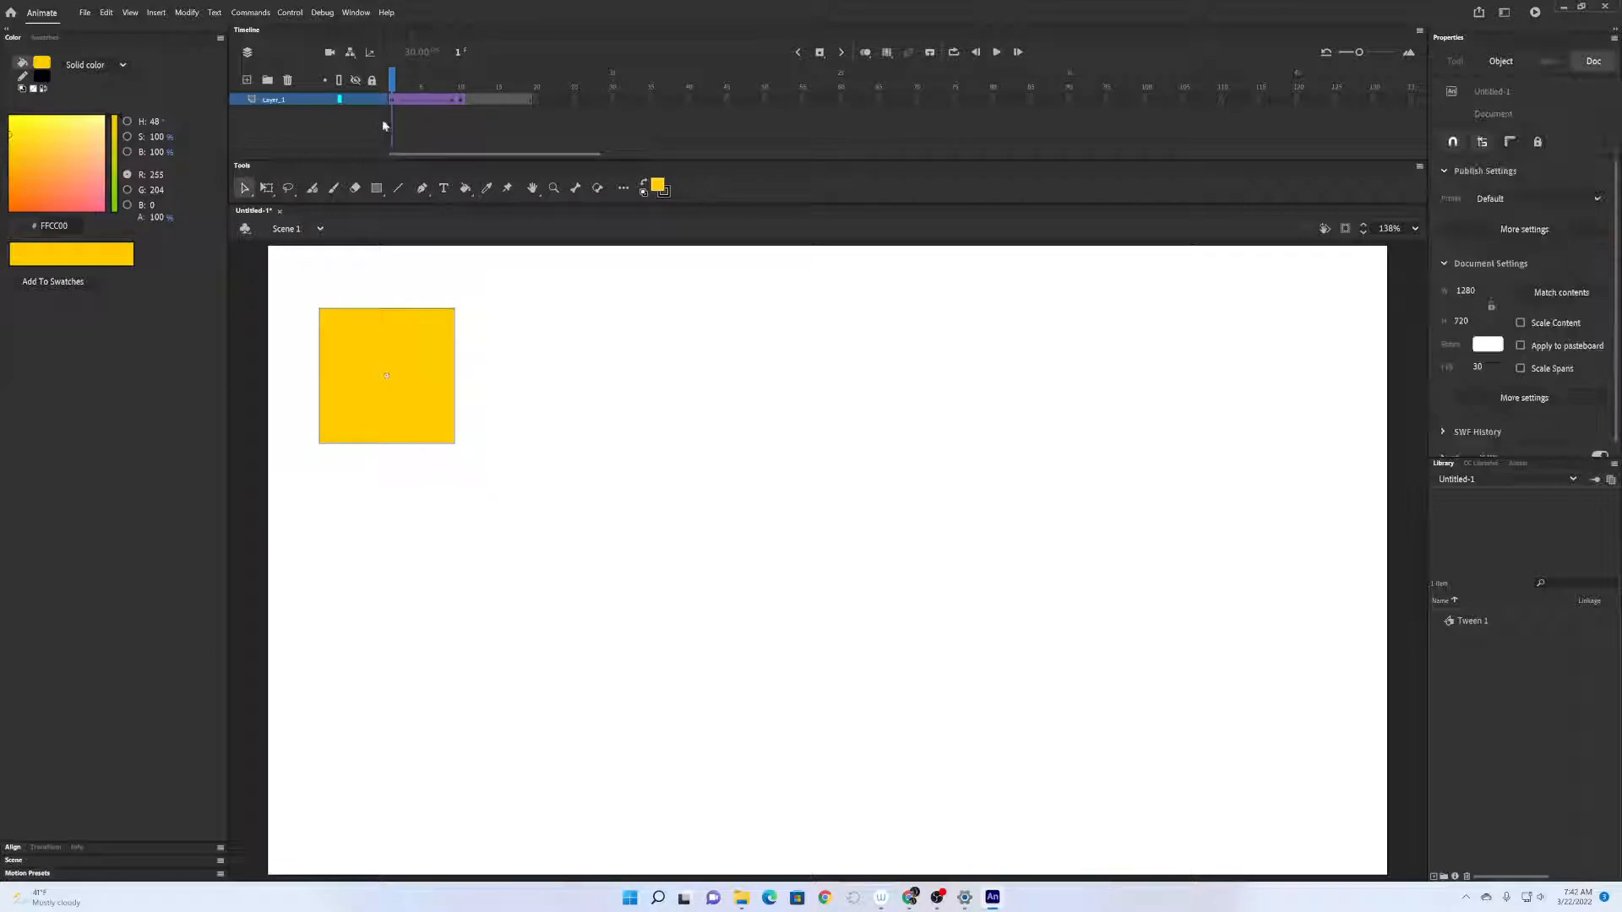
{"action": "mouse_move", "coordinate": [393, 99]}
{"action": "left_mouse_down"}
{"action": "mouse_move", "coordinate": [460, 109]}
{"action": "mouse_move", "coordinate": [396, 100]}
{"action": "left_mouse_up"}
{"action": "left_click_drag", "start_coordinate": [393, 89], "coordinate": [460, 94]}
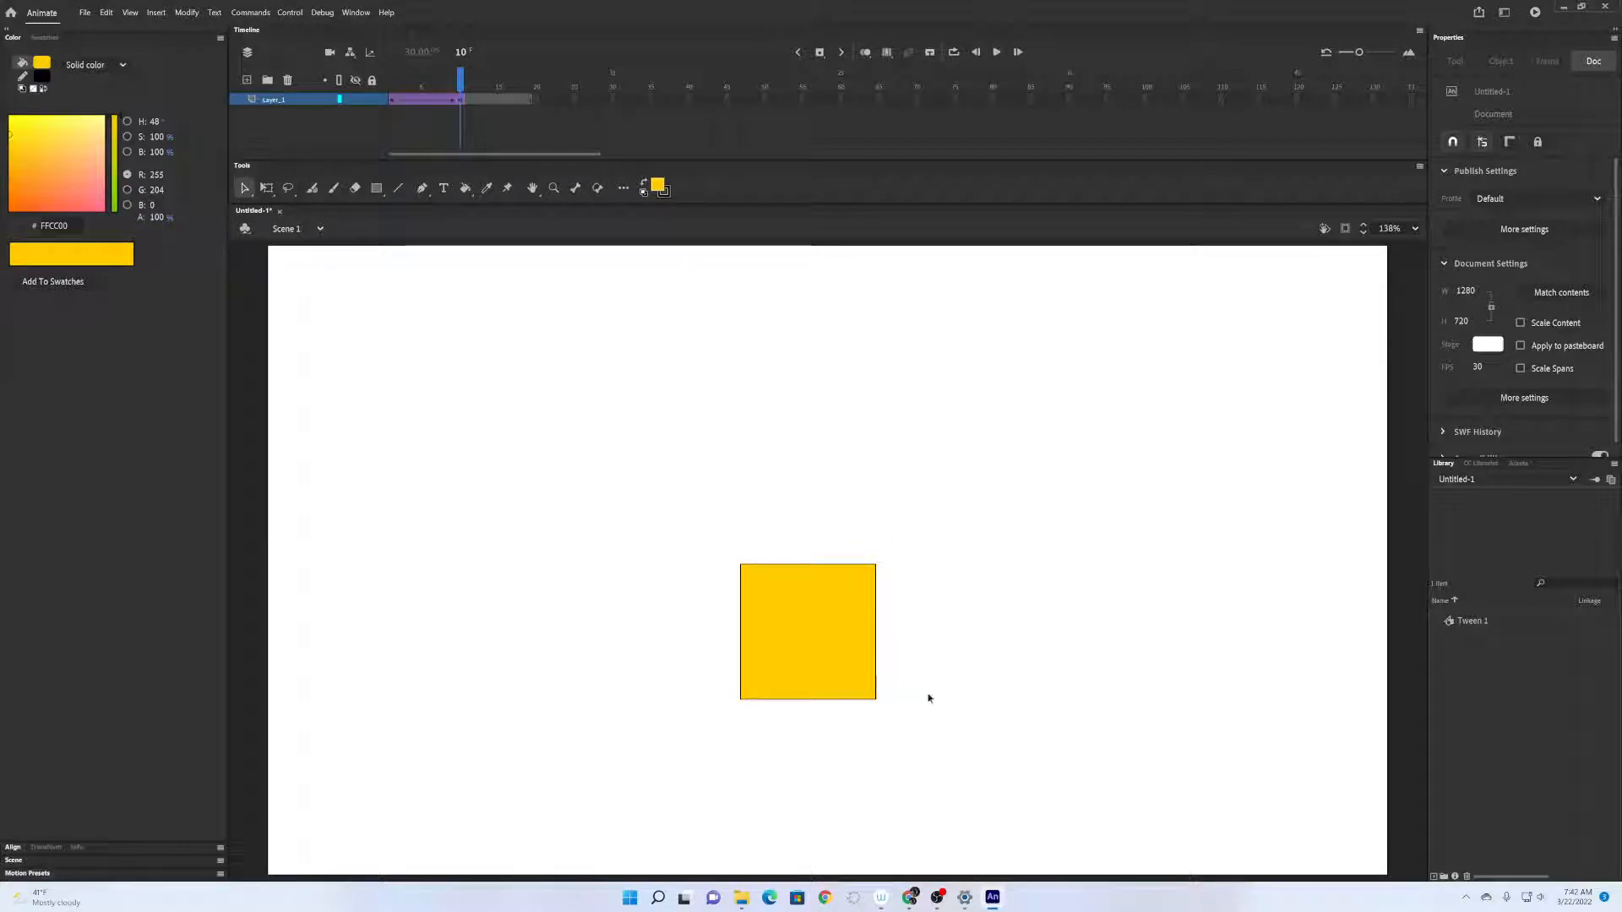
{"action": "left_click_drag", "start_coordinate": [635, 478], "coordinate": [980, 804]}
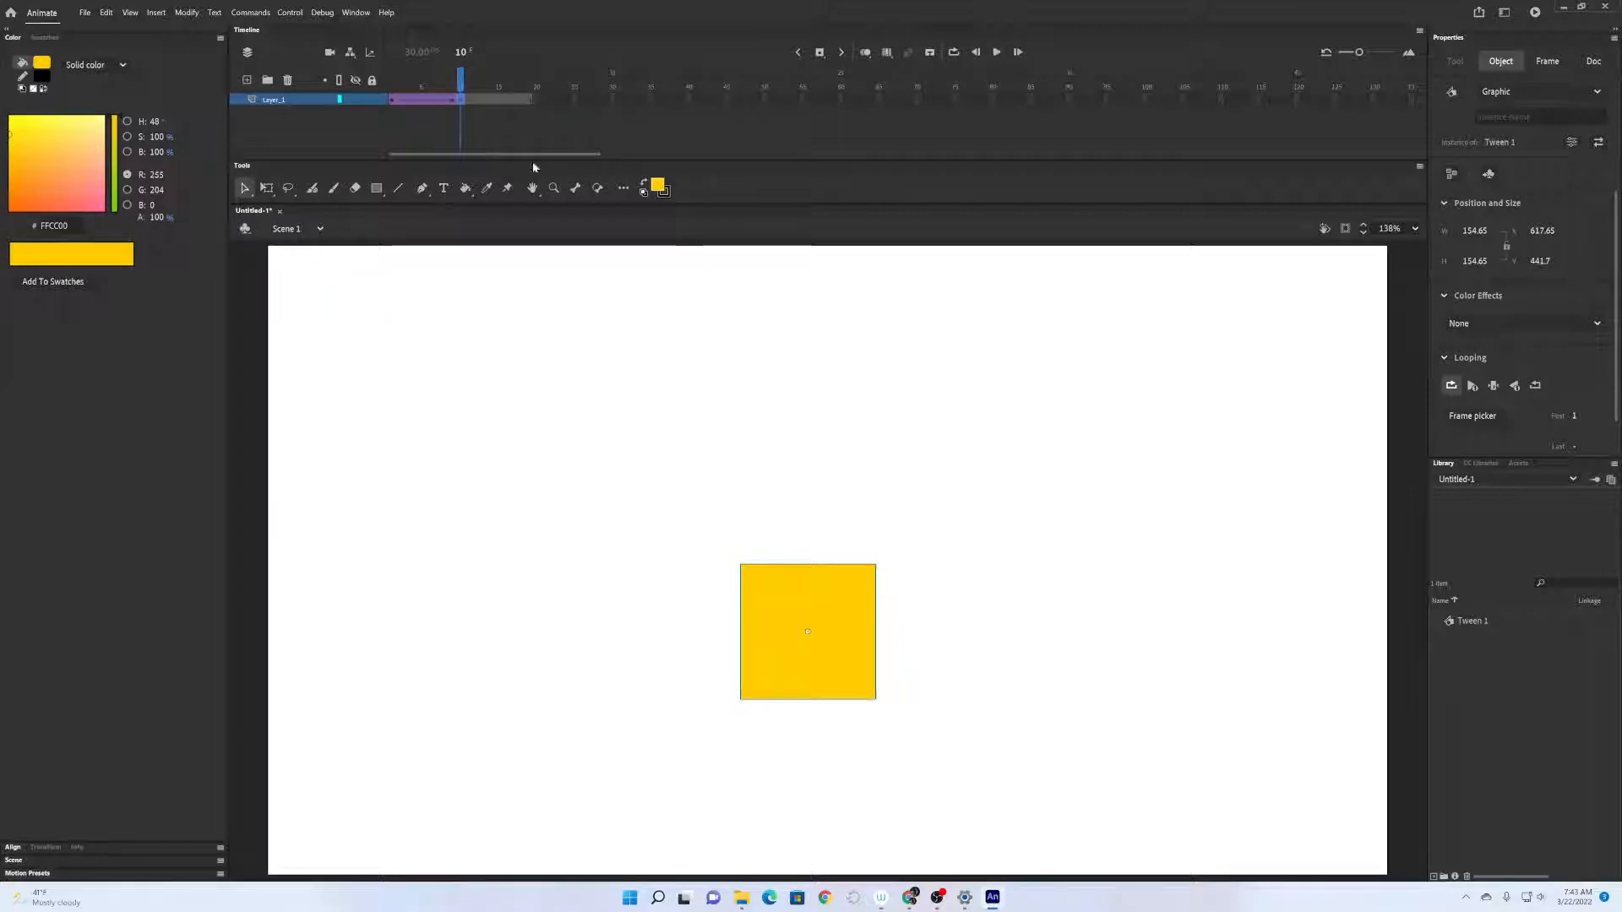
Insert a blank keyframe at frame 11 and add a short line of yellow static text in a box about 174 px wide.
{"action": "left_click", "coordinate": [466, 101]}
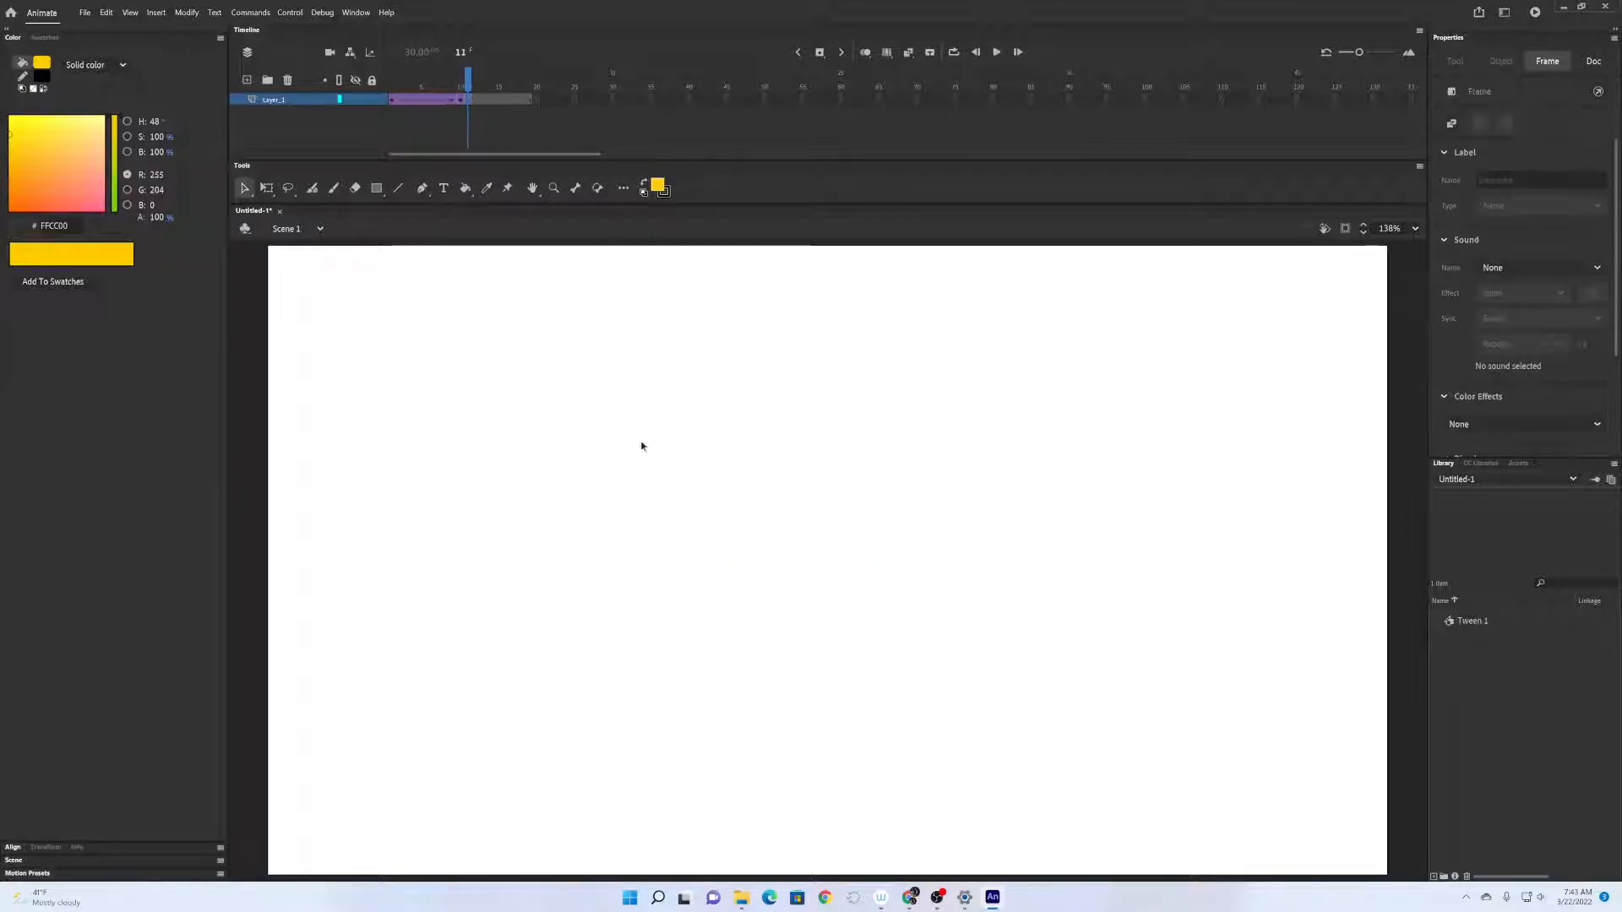
{"action": "right_click", "coordinate": [466, 102]}
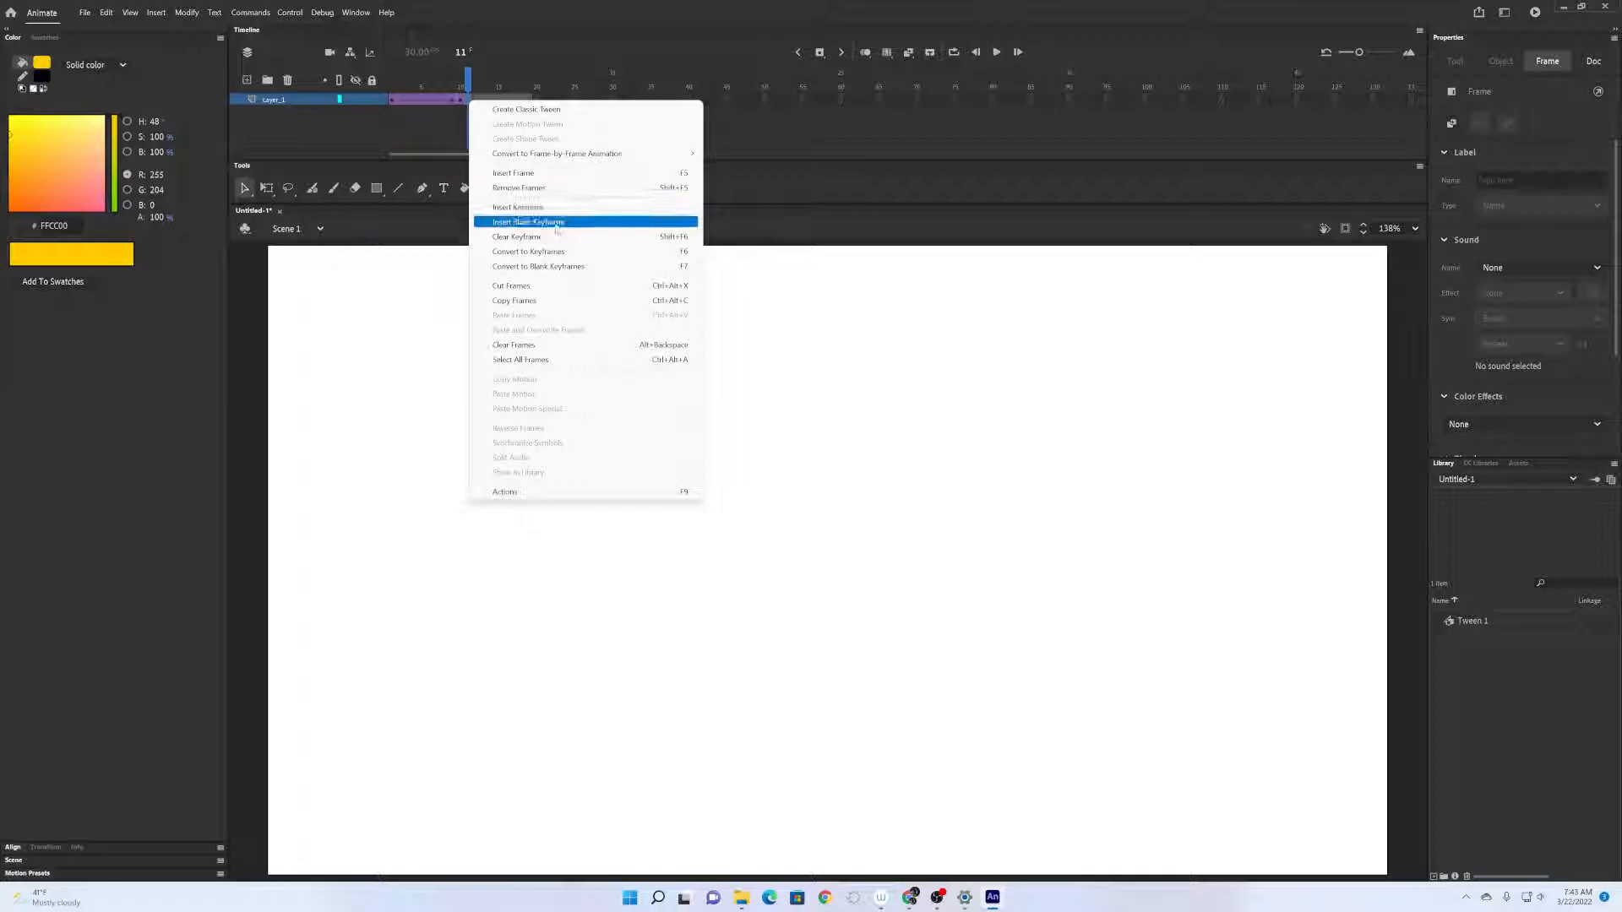
{"action": "left_click", "coordinate": [557, 221]}
{"action": "left_click", "coordinate": [467, 102]}
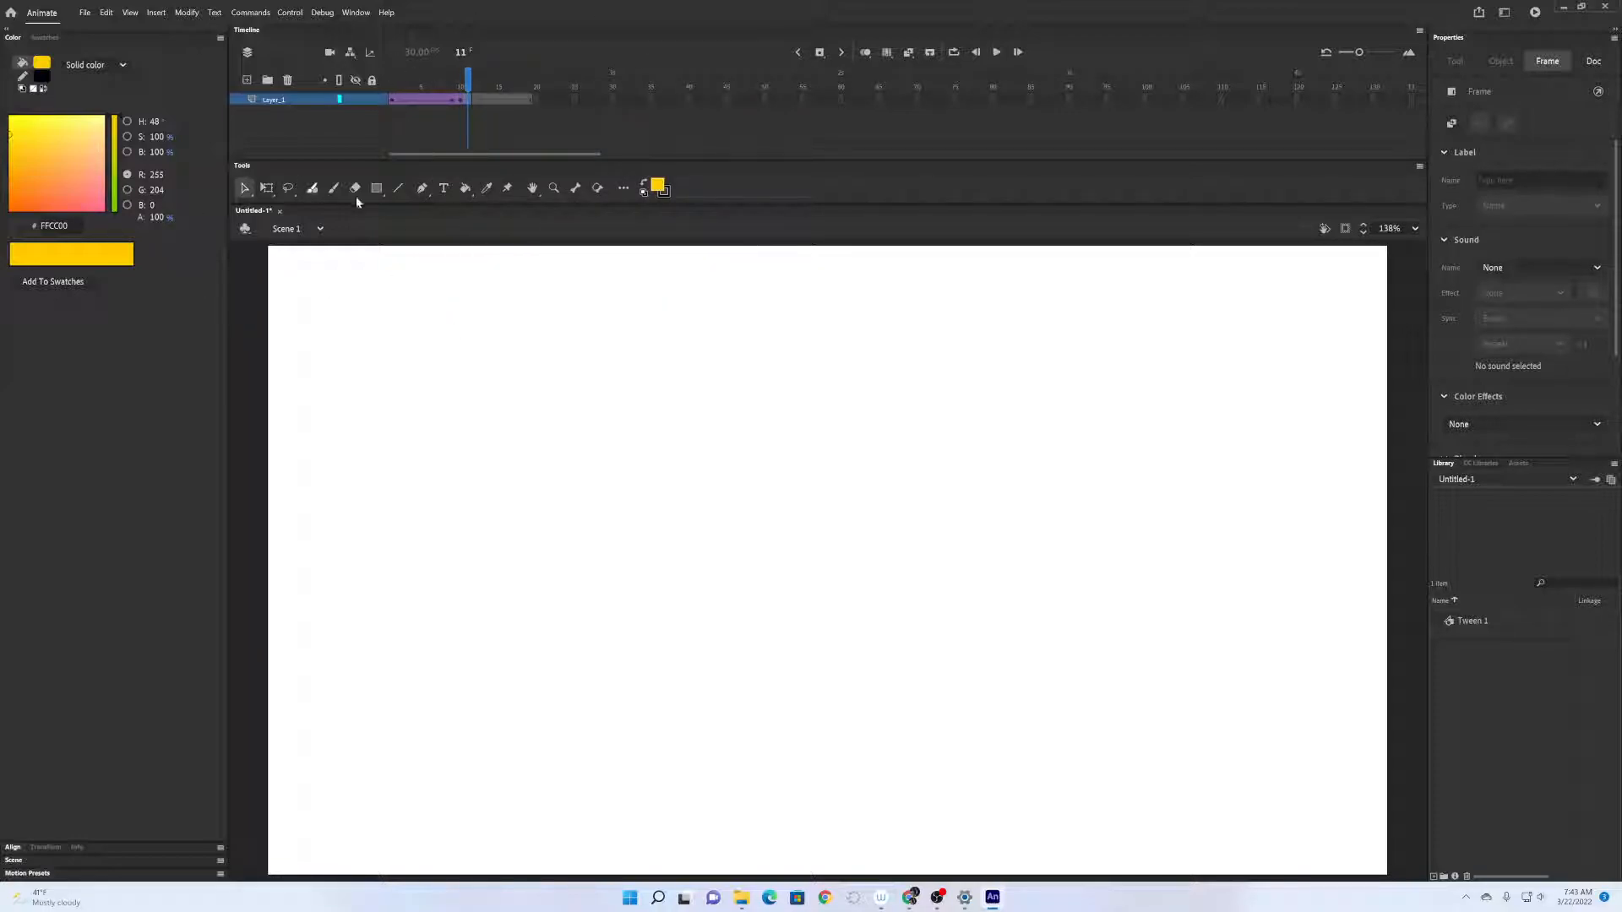
{"action": "left_click", "coordinate": [444, 188]}
{"action": "left_click_drag", "start_coordinate": [571, 393], "coordinate": [720, 605]}
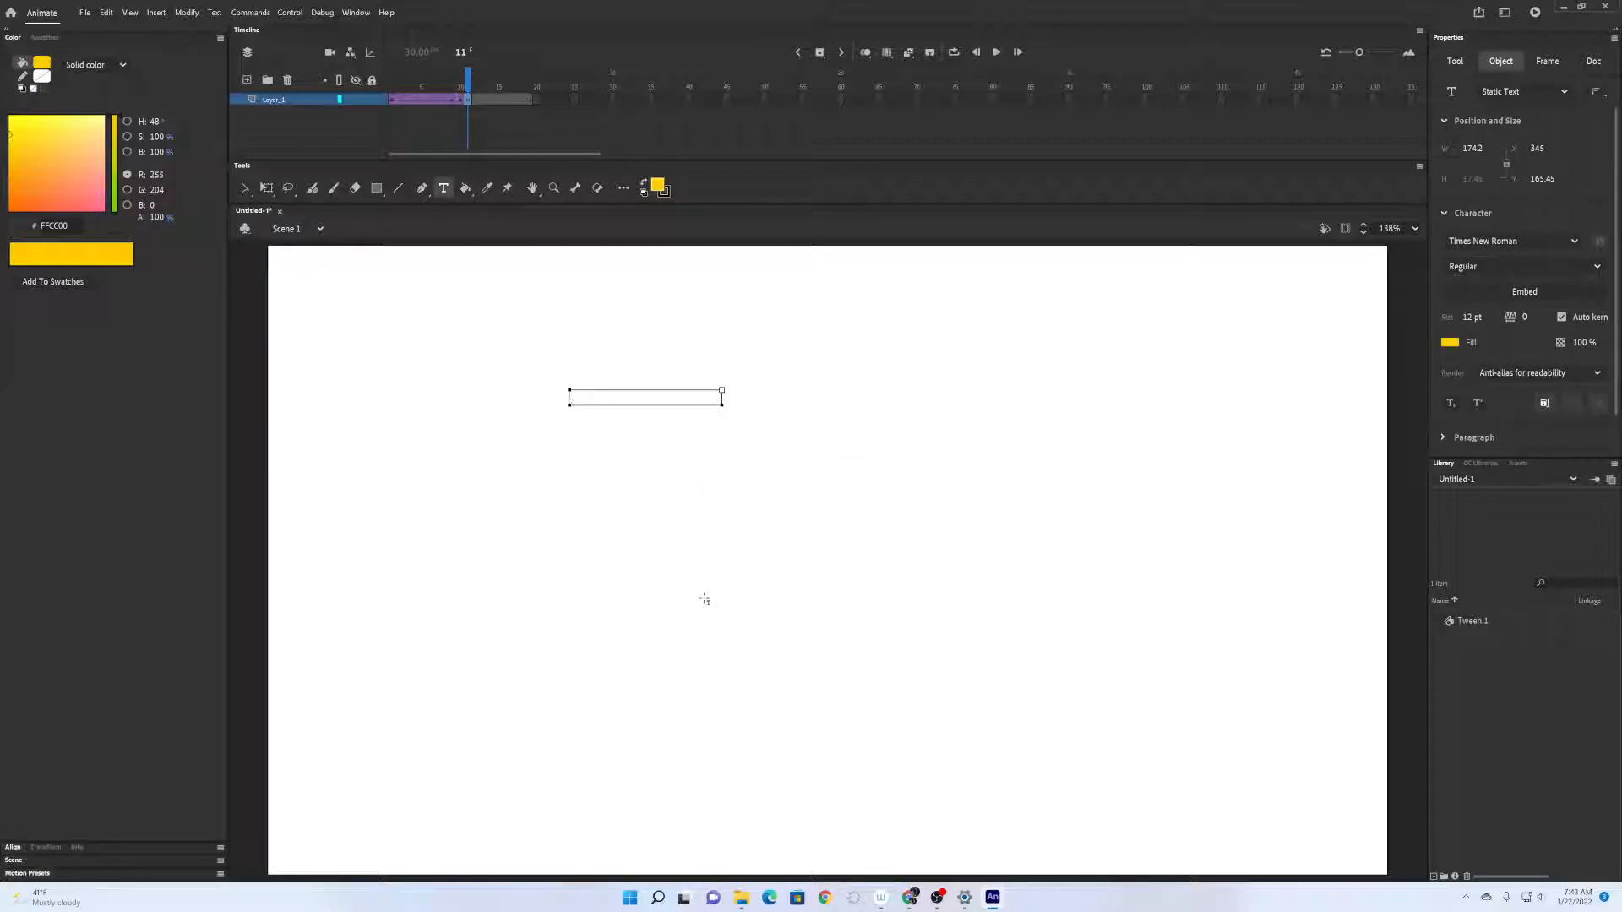
{"action": "type", "text": "This"}
Create a classic tween on the text at frame 11, converting the text to a symbol.
{"action": "right_click", "coordinate": [474, 101]}
{"action": "left_click", "coordinate": [502, 109]}
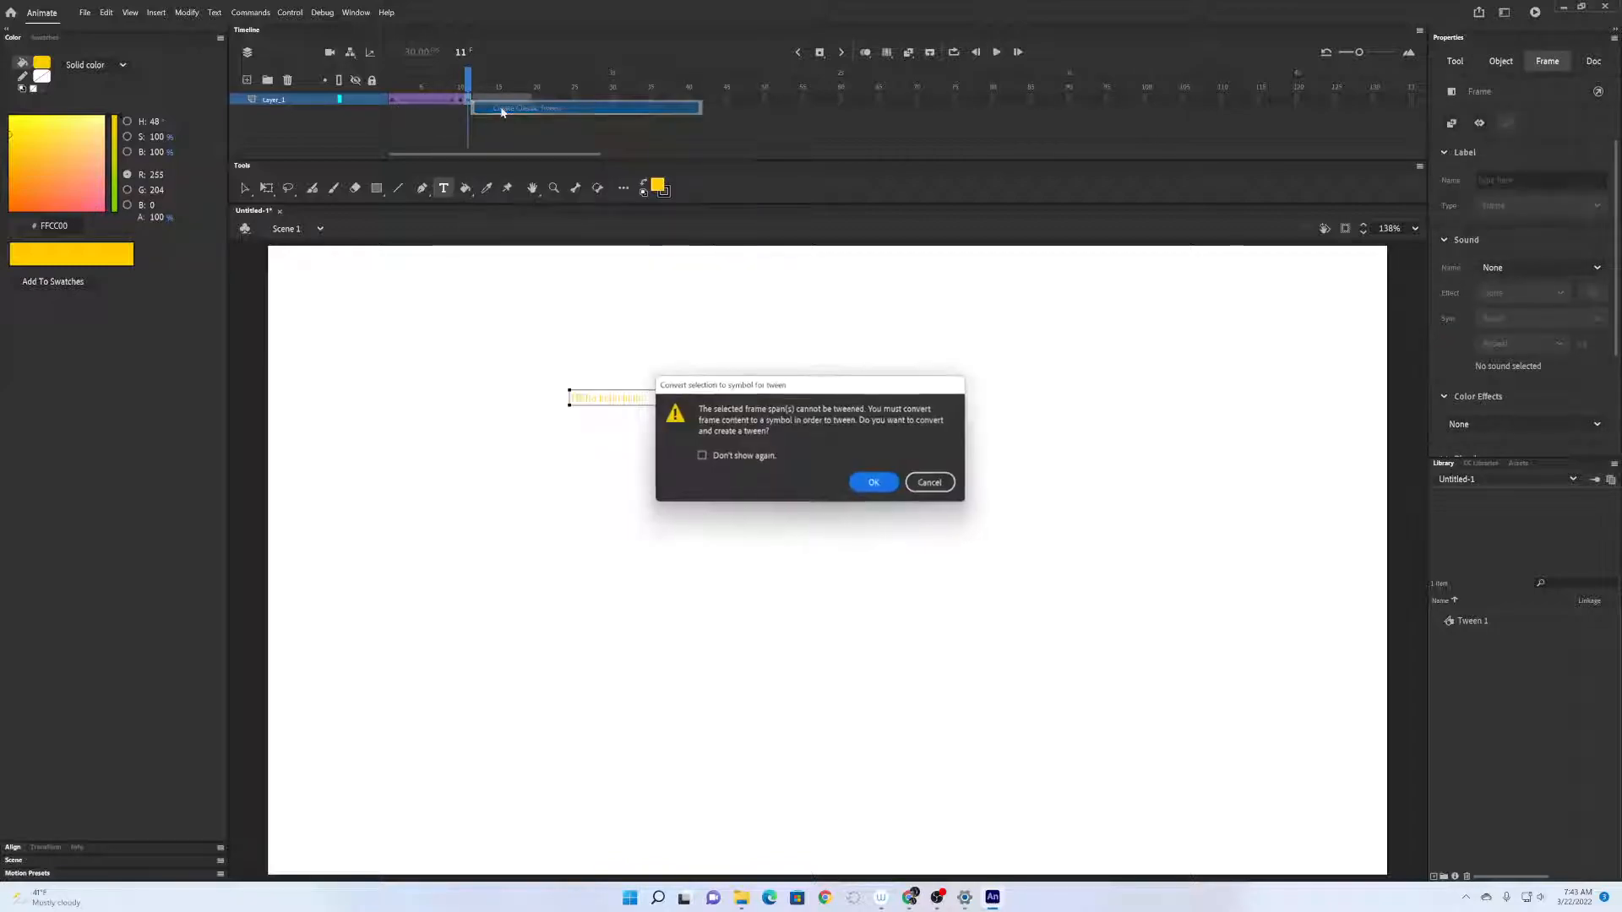
{"action": "left_click", "coordinate": [879, 483]}
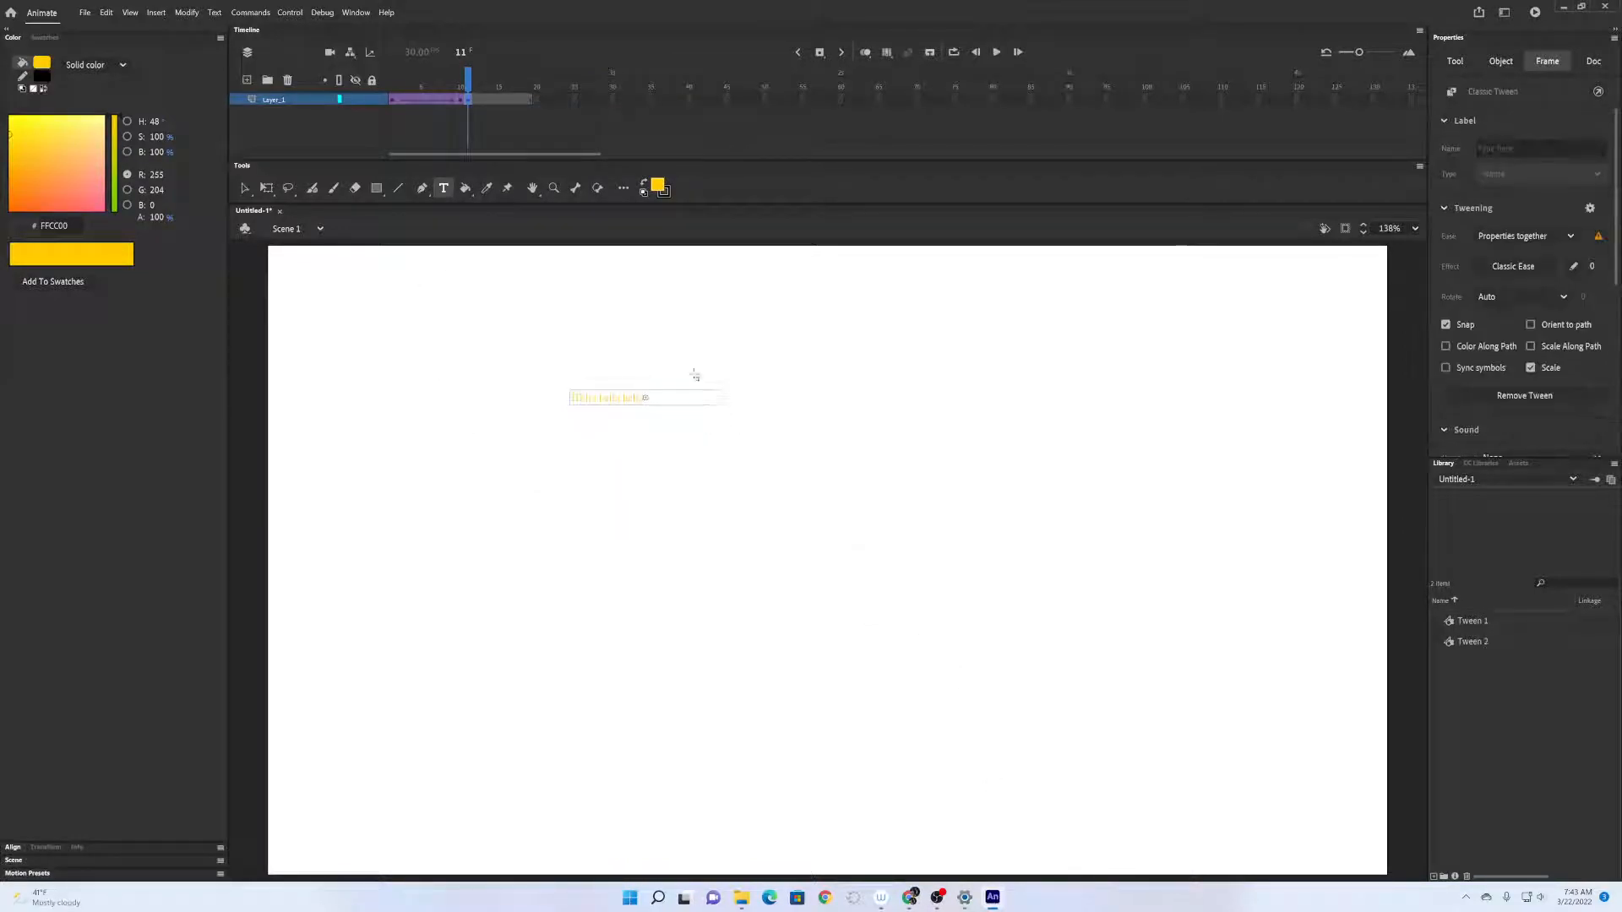
Insert extra frames at the end of the layer and one more frame in the text tween at frame 11.
{"action": "left_click", "coordinate": [244, 188]}
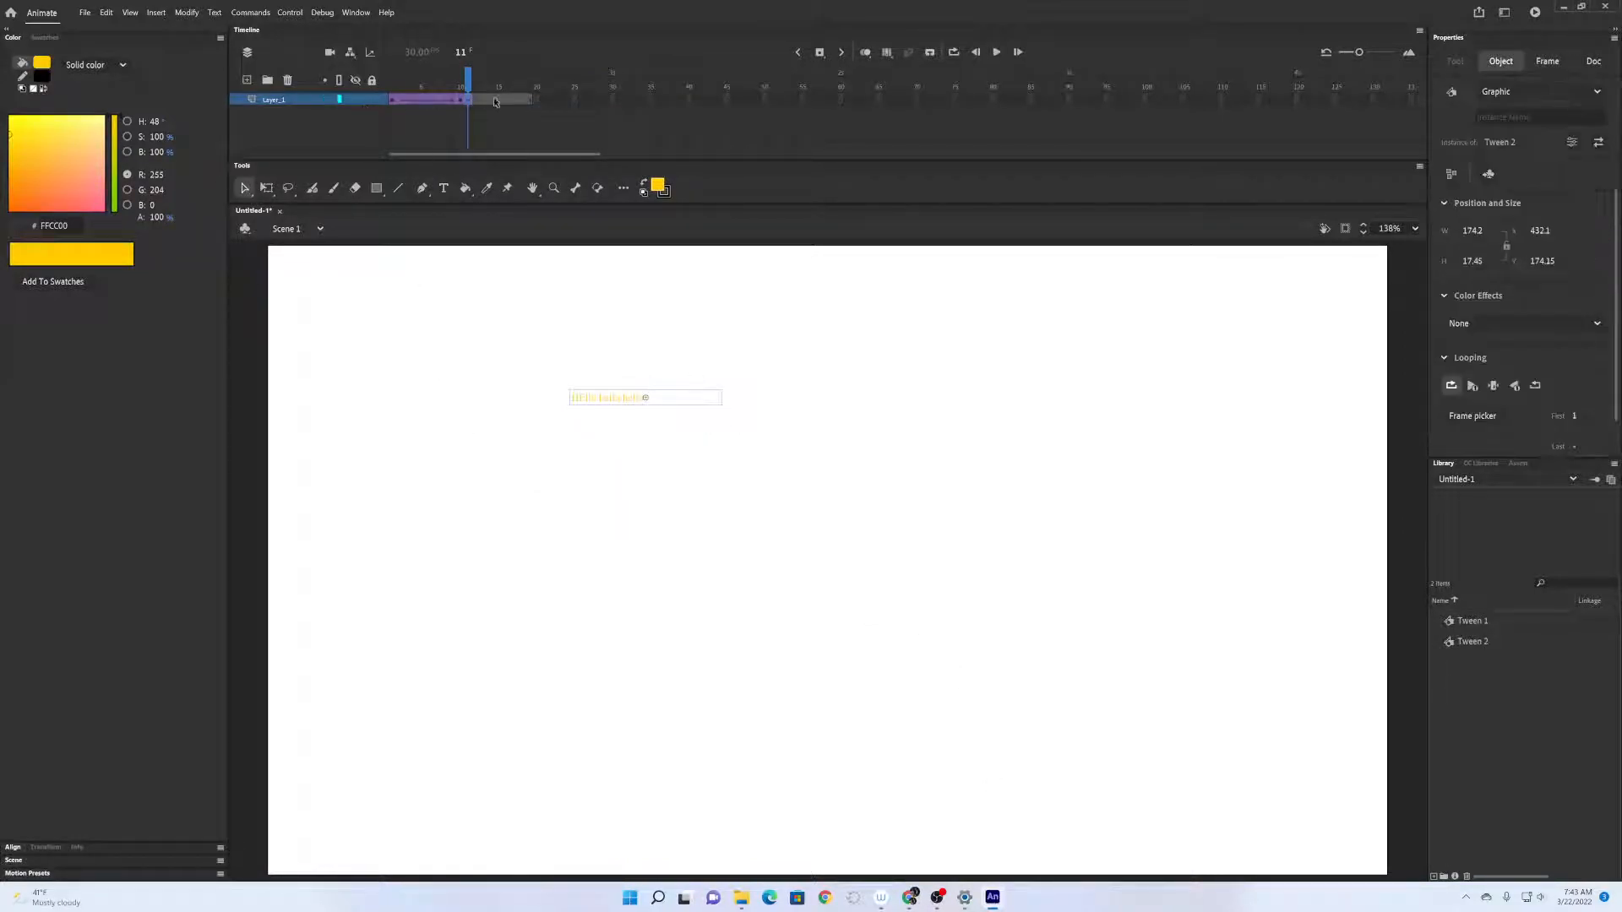
{"action": "left_click", "coordinate": [530, 100]}
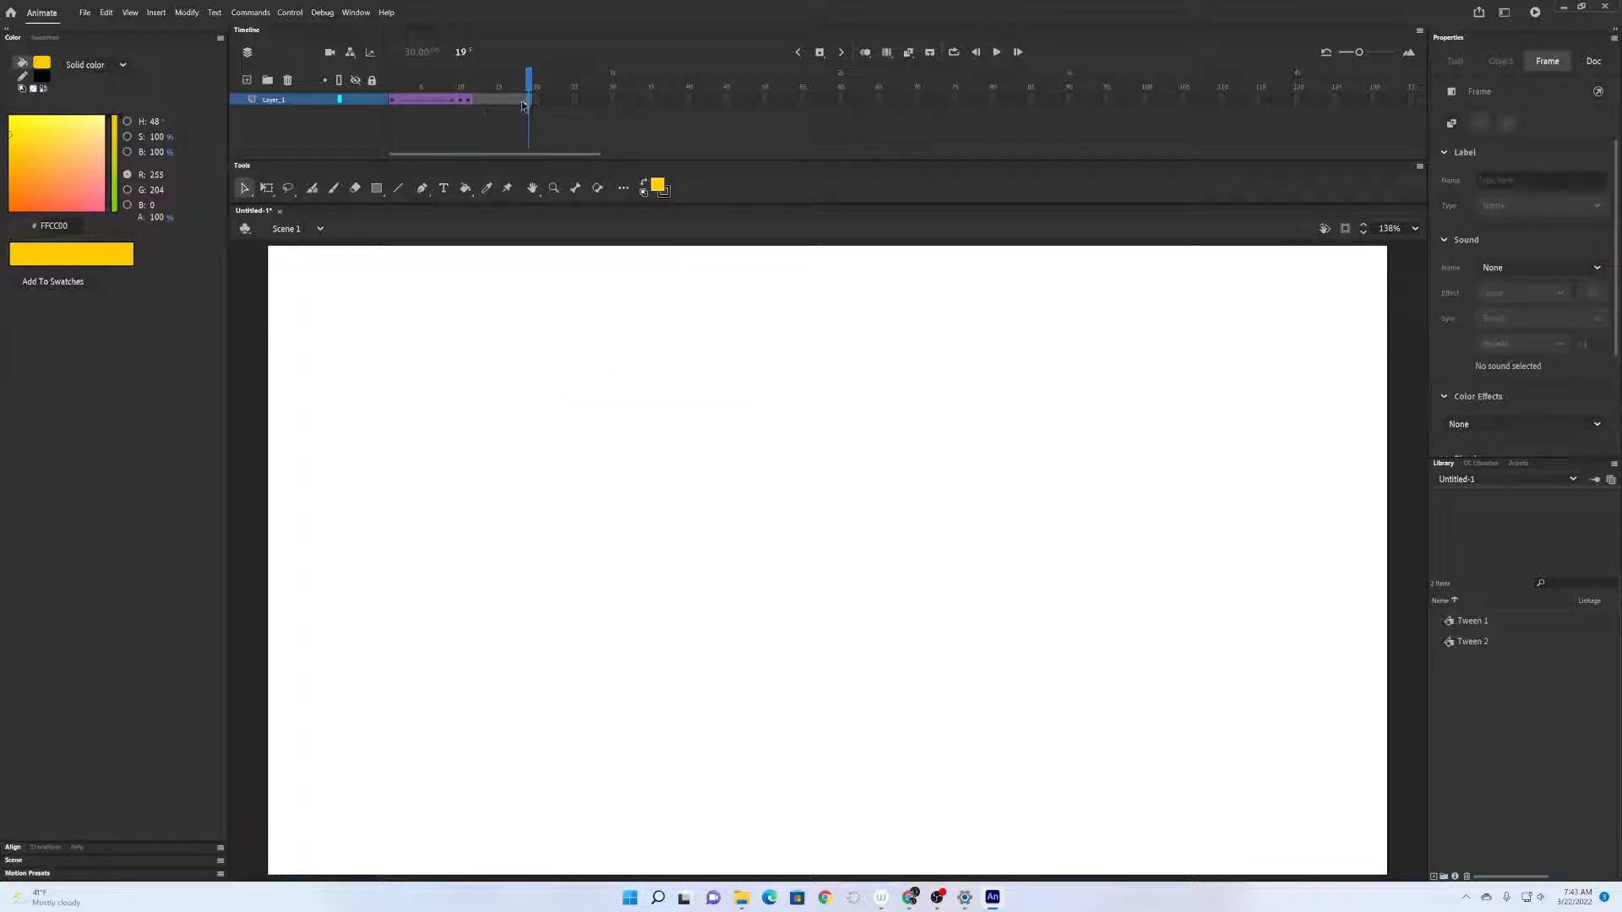
{"action": "key", "text": "F5"}
{"action": "left_click", "coordinate": [469, 100]}
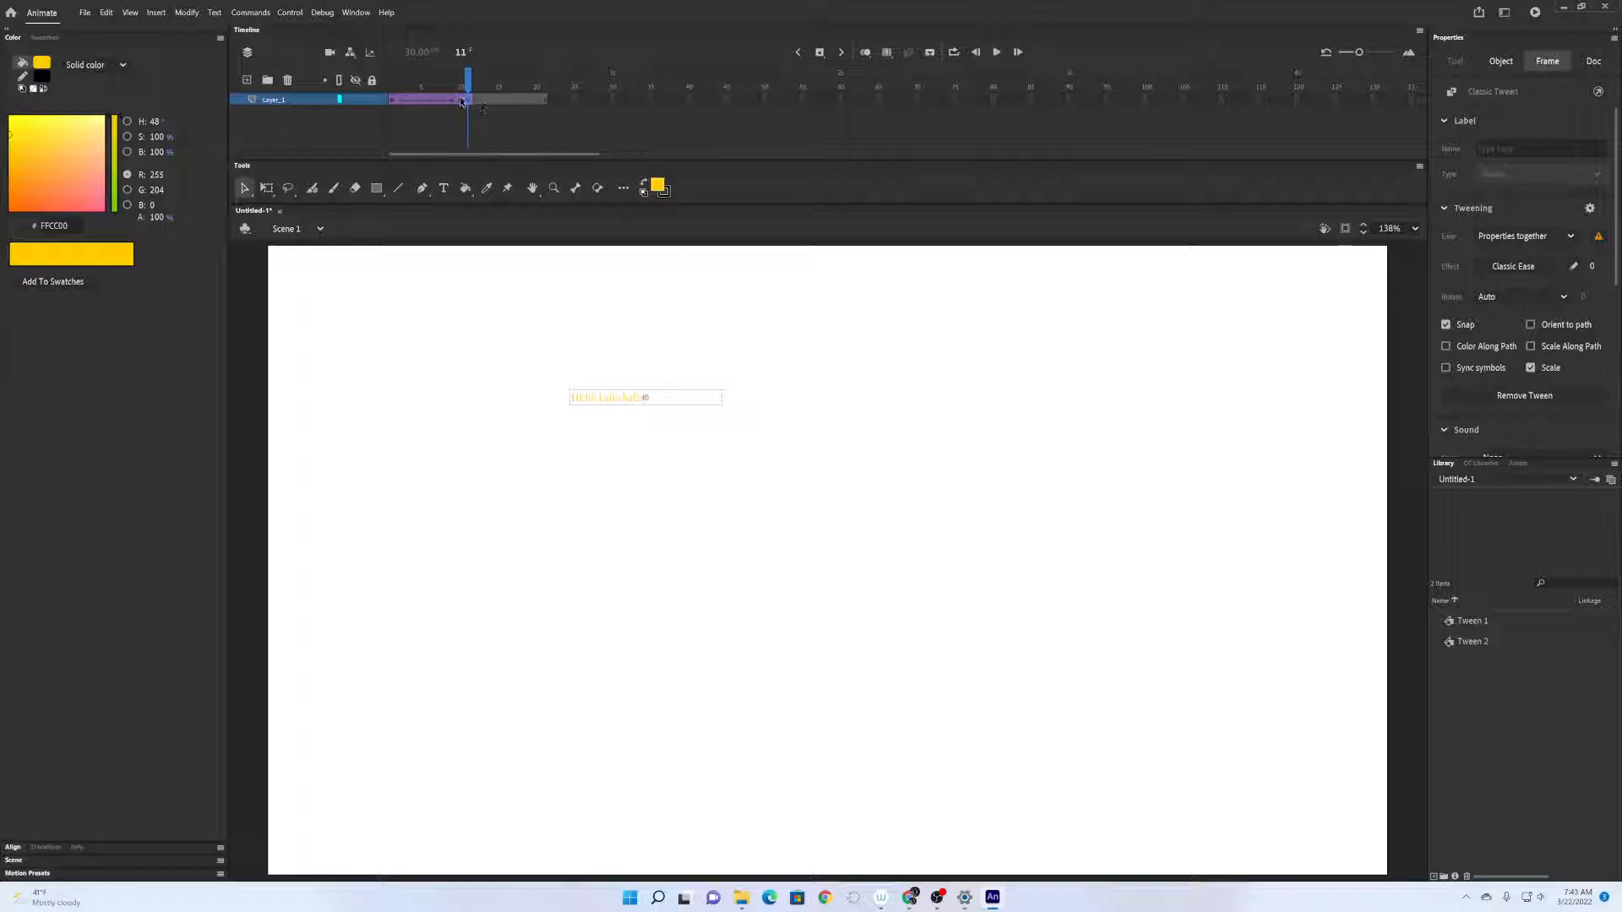
{"action": "right_click", "coordinate": [468, 100]}
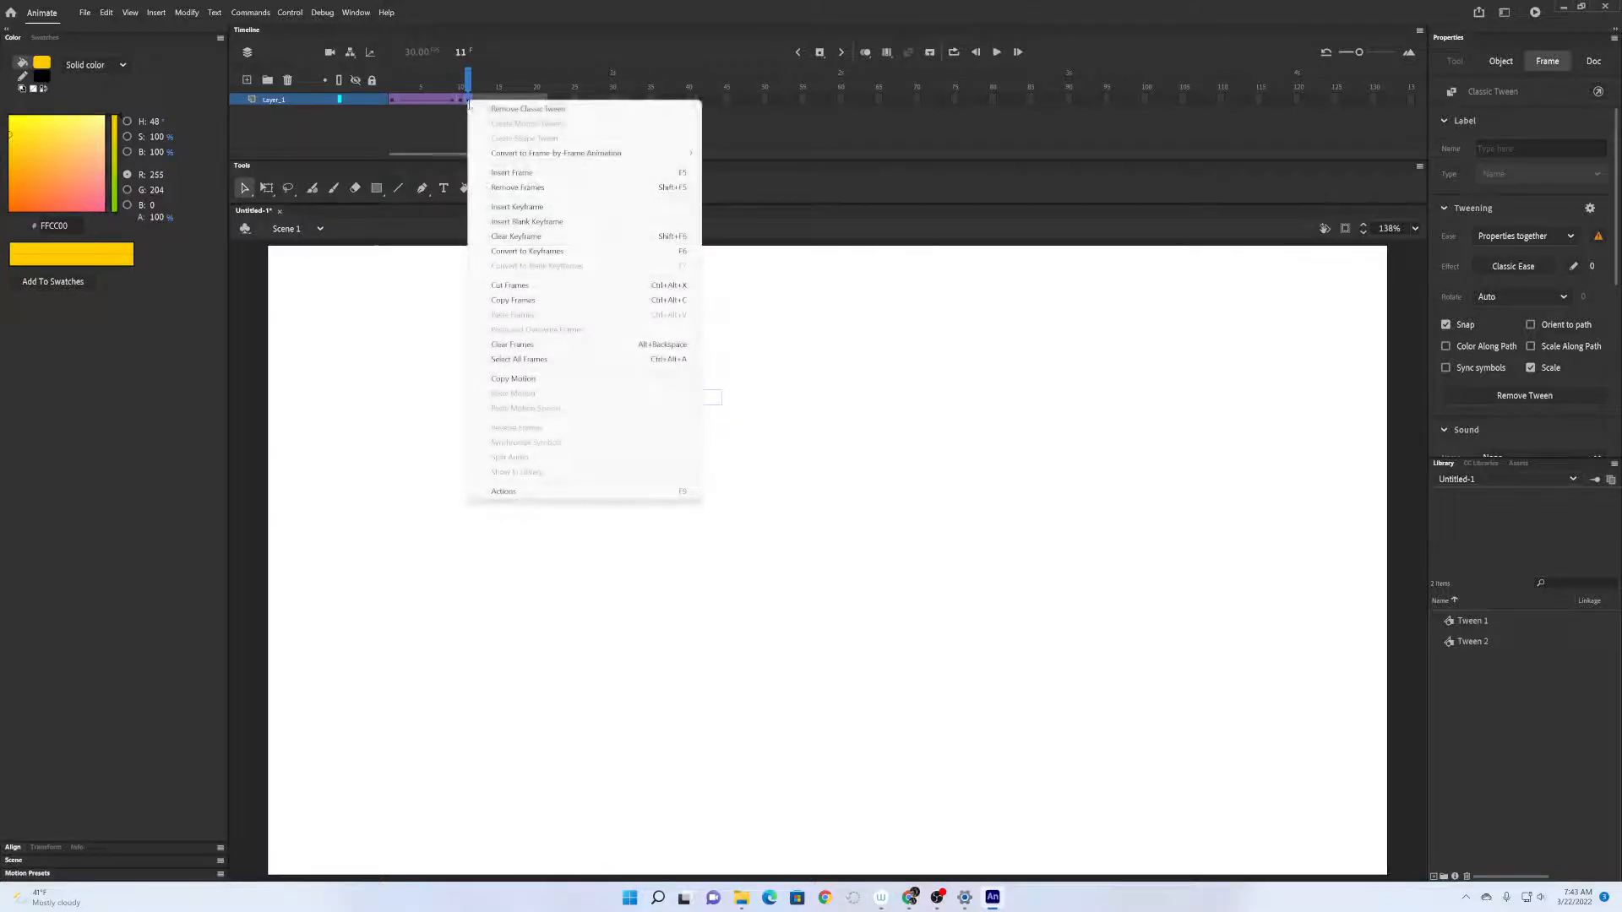
{"action": "left_click", "coordinate": [574, 175]}
Try to carry the text tween from frame 12 out to frame 22.
{"action": "left_click", "coordinate": [478, 102]}
{"action": "left_click_drag", "start_coordinate": [480, 103], "coordinate": [546, 99]}
{"action": "left_click", "coordinate": [476, 106]}
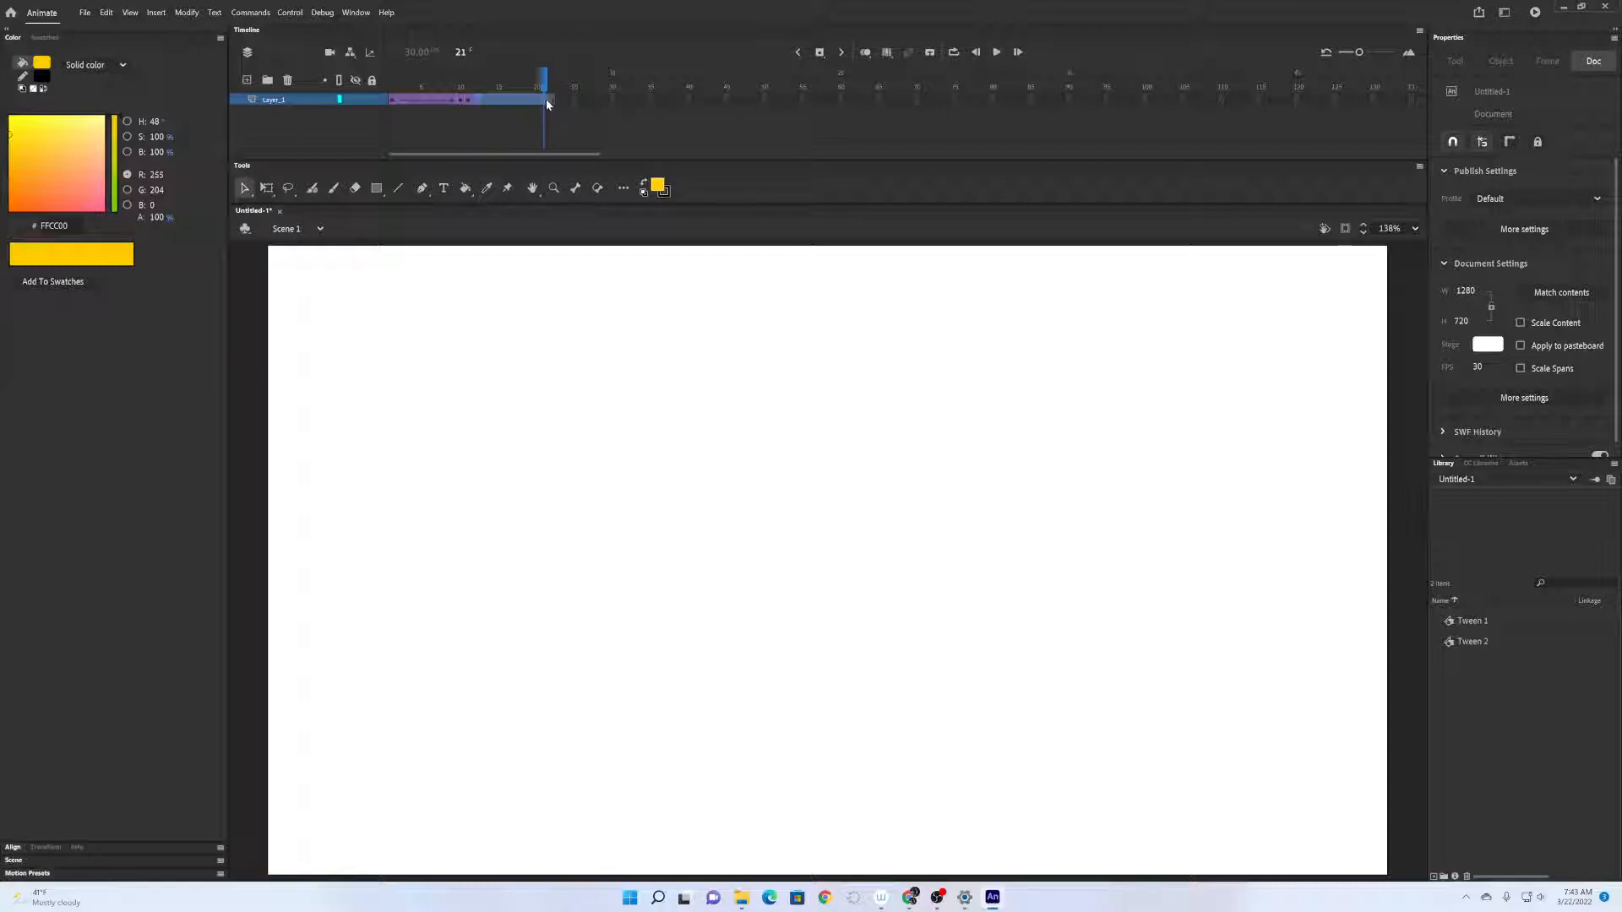
{"action": "left_click", "coordinate": [478, 103]}
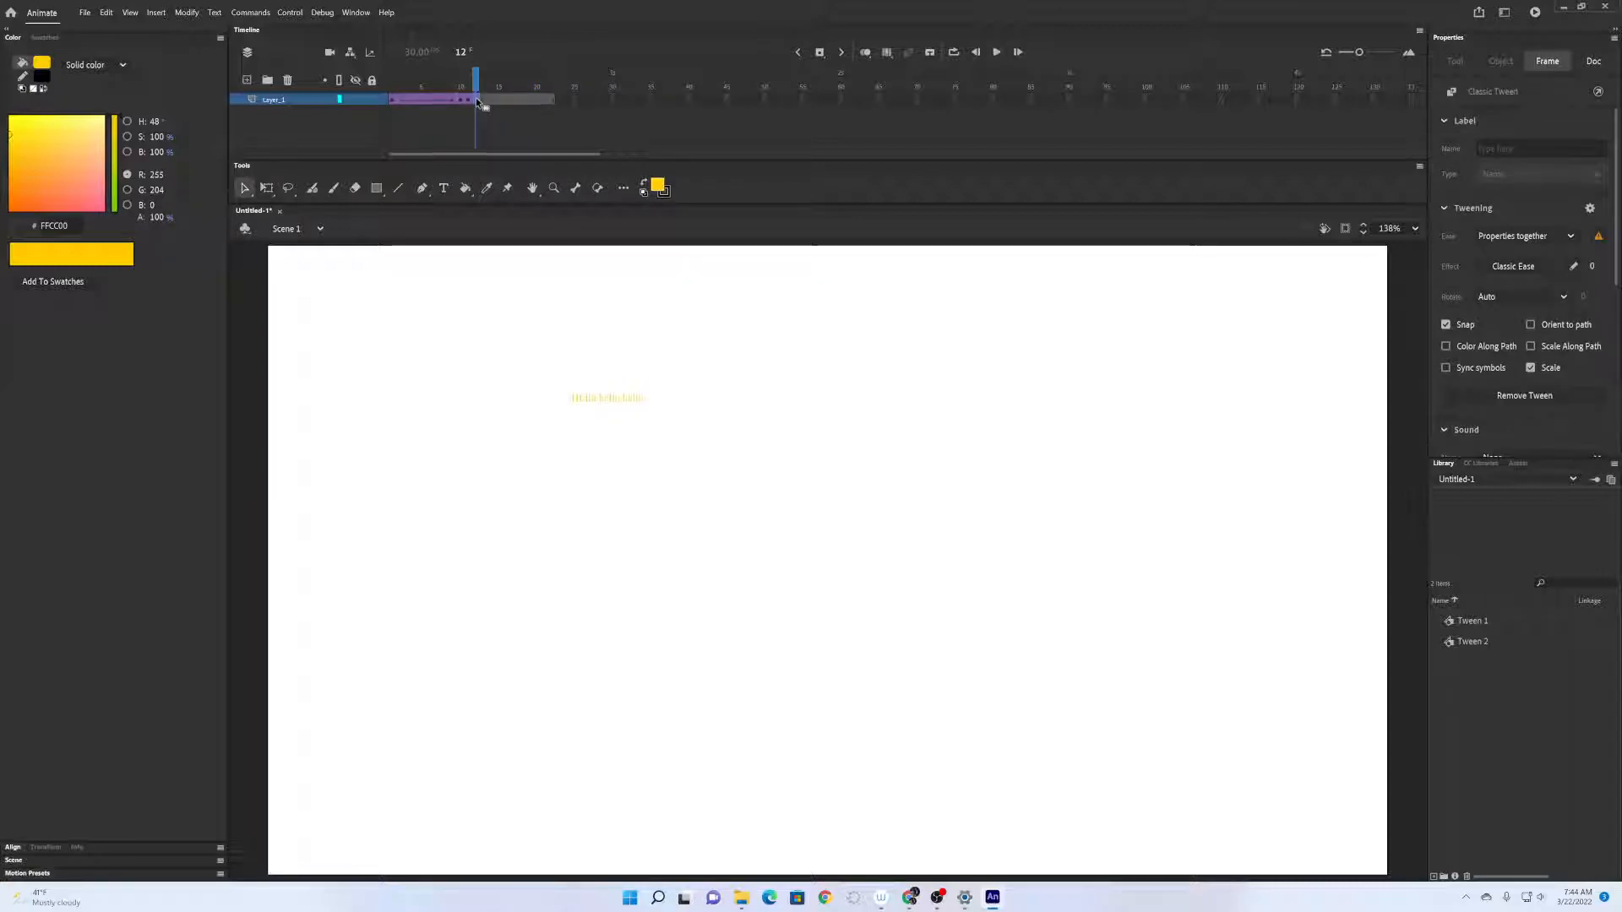
{"action": "left_click", "coordinate": [548, 99]}
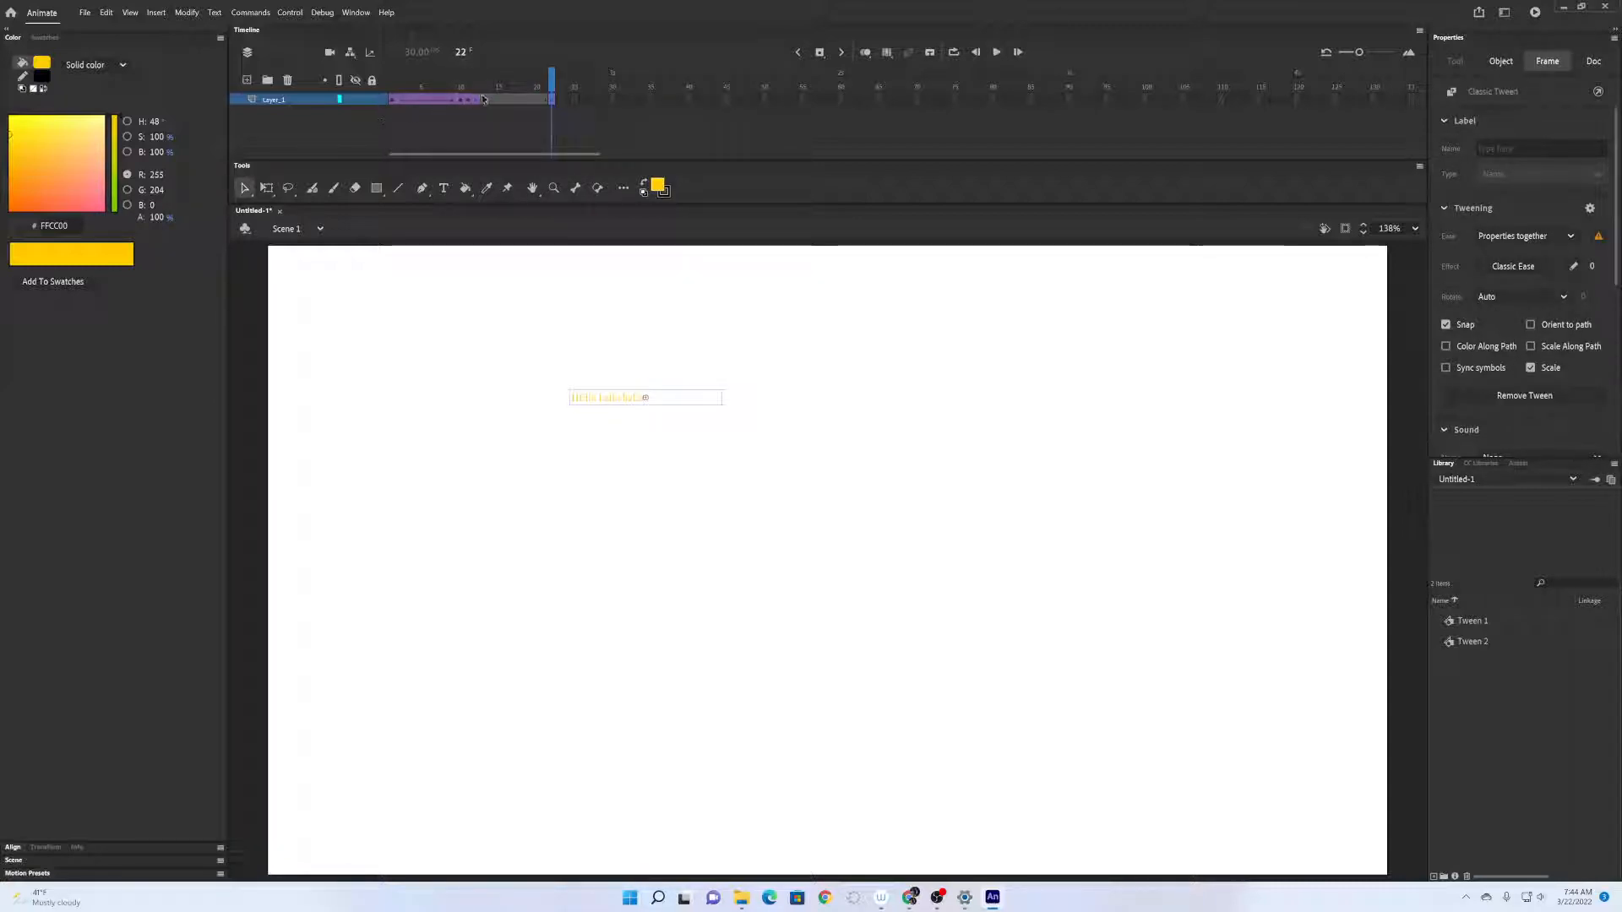
{"action": "left_click", "coordinate": [582, 103]}
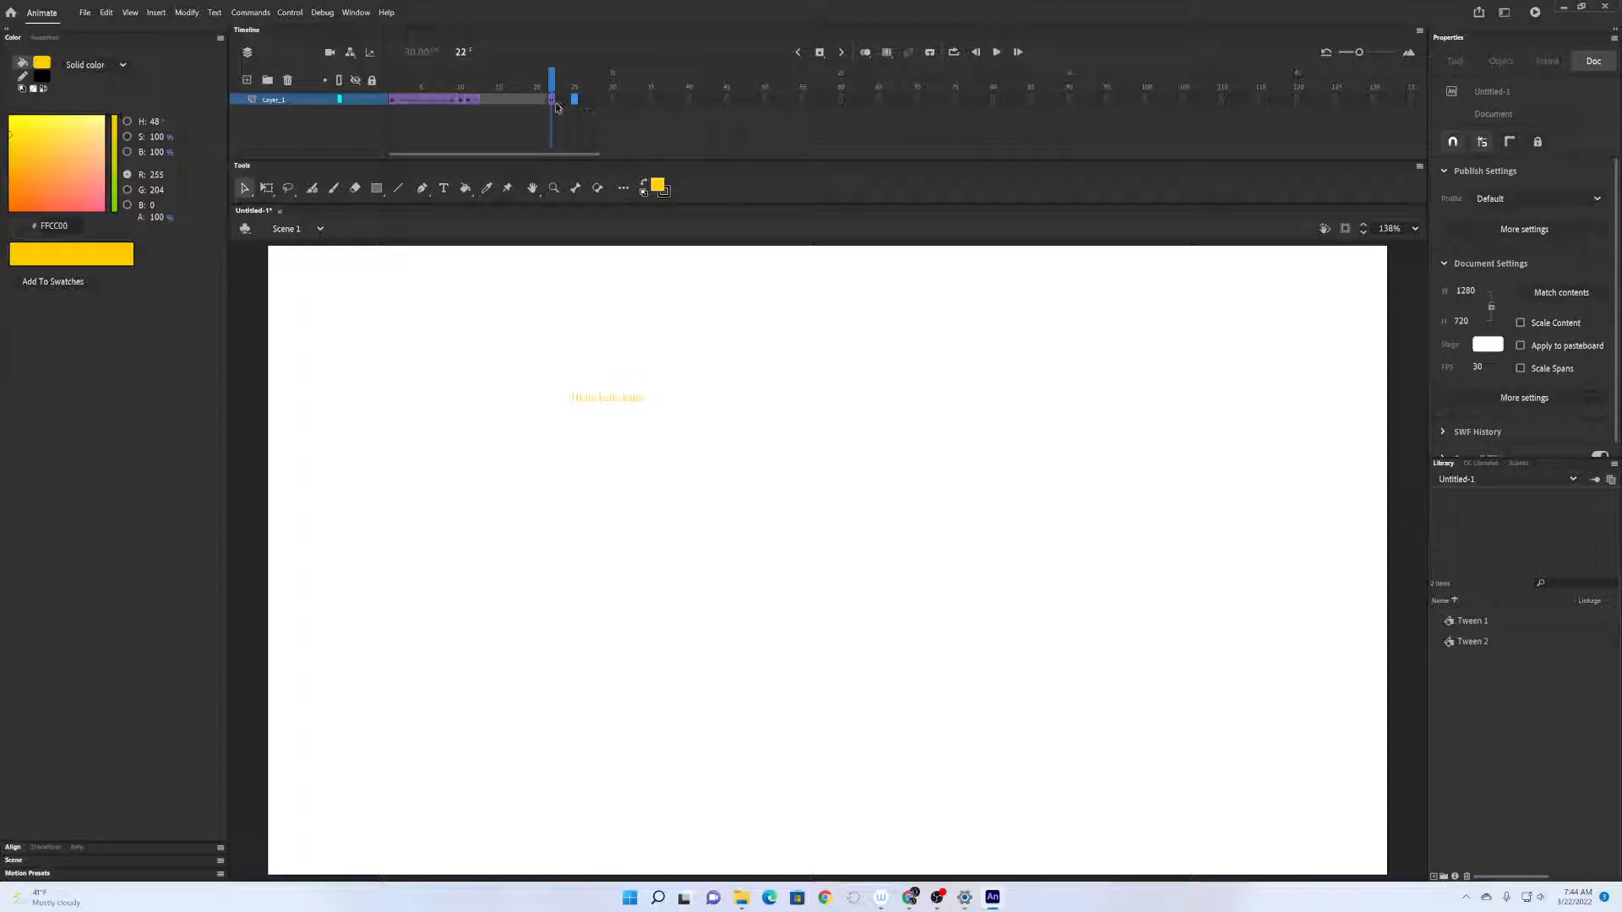
{"action": "left_click", "coordinate": [551, 102]}
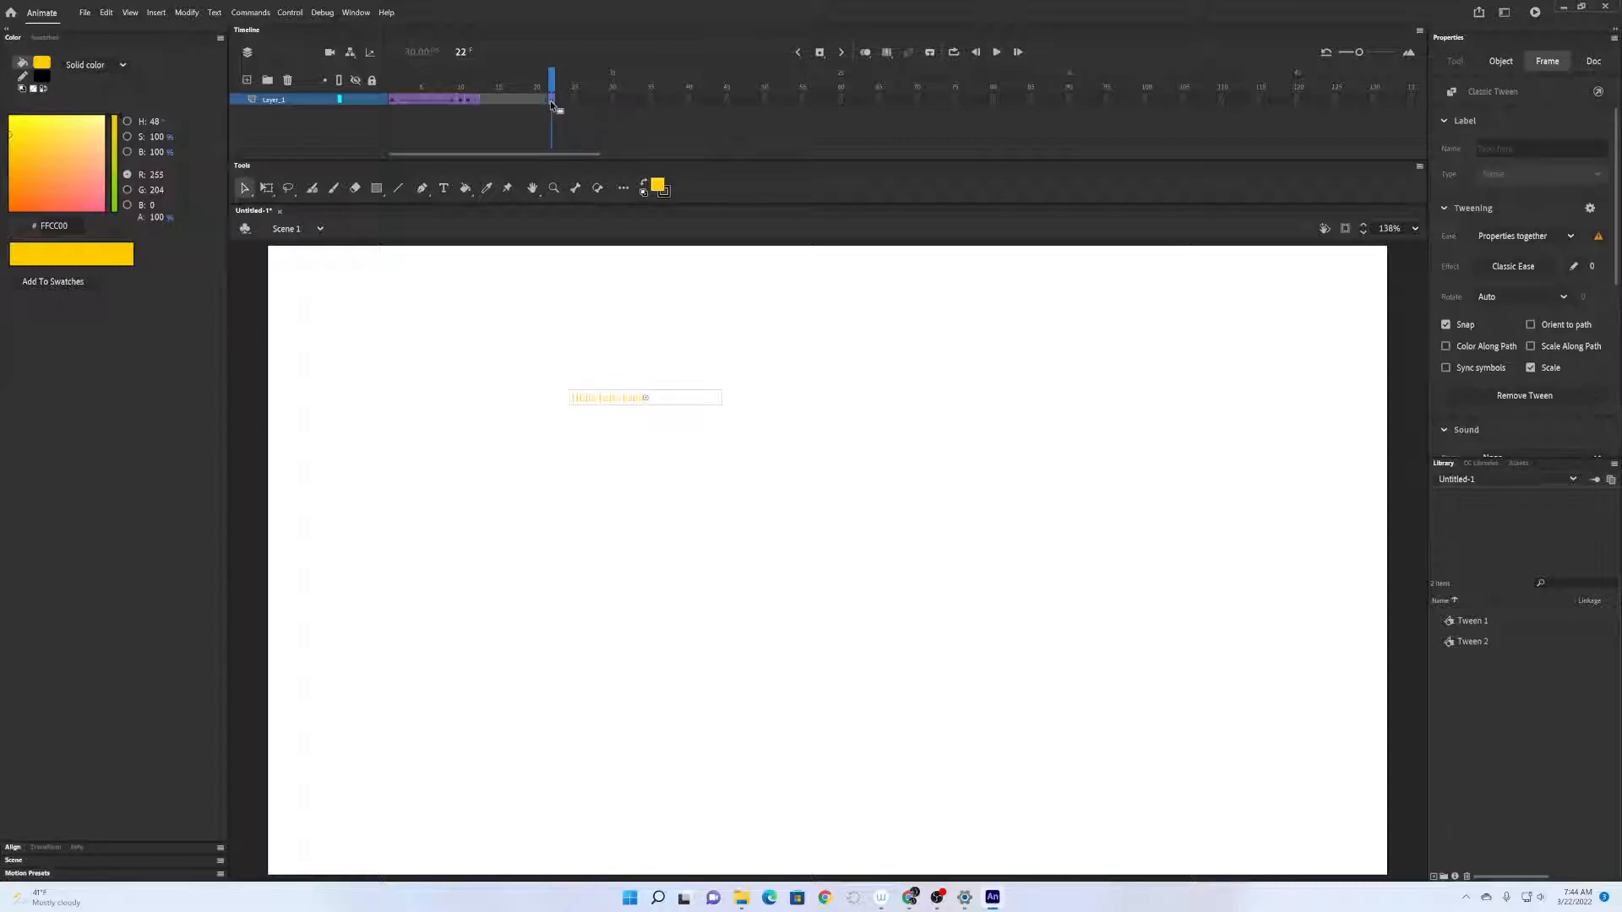
Remove all of the layer's frames from frame 13 onward.
{"action": "left_click_drag", "start_coordinate": [607, 102], "coordinate": [484, 111]}
{"action": "right_click", "coordinate": [496, 97]}
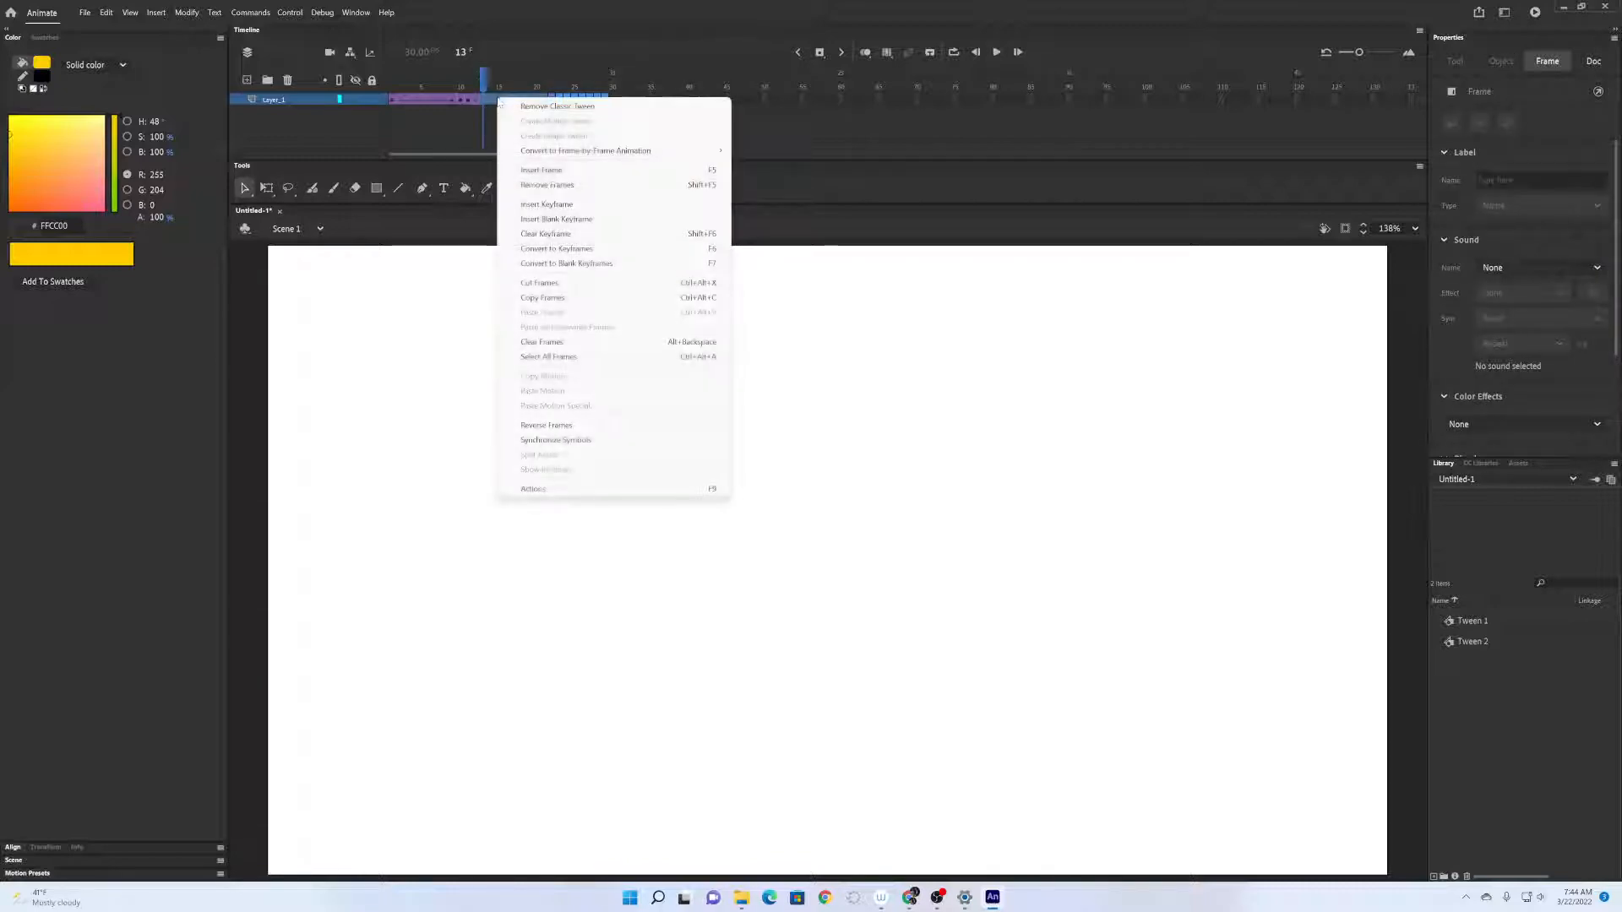
{"action": "left_click", "coordinate": [705, 186]}
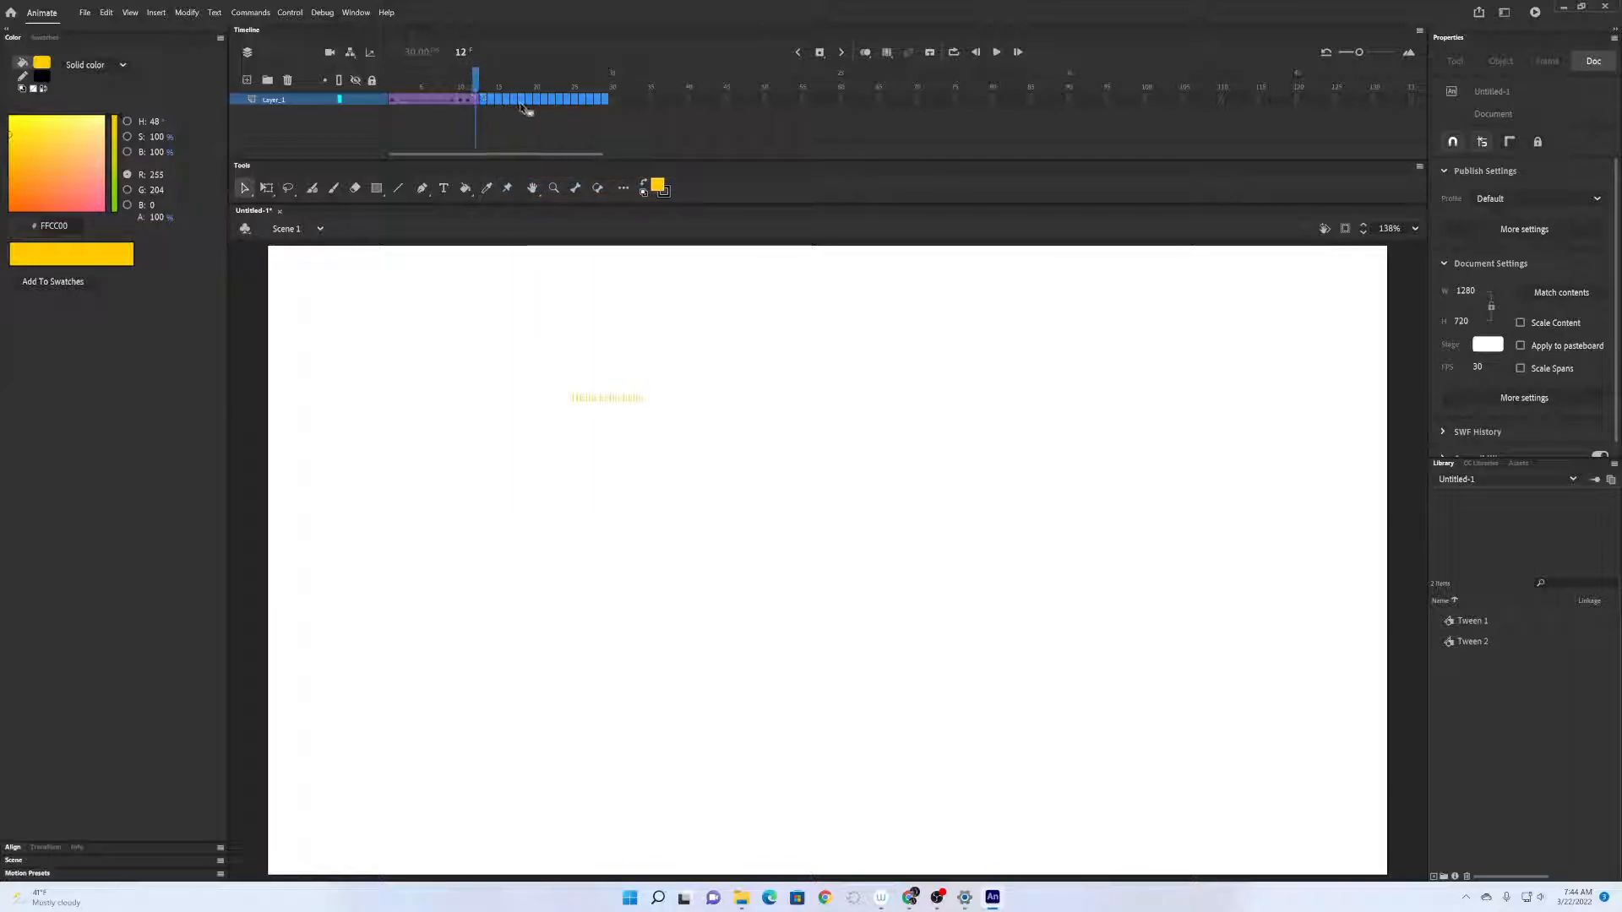
Extend the text tween to frame 20 and move the text at that frame to the right part of the stage.
{"action": "left_click", "coordinate": [475, 102]}
{"action": "left_click", "coordinate": [536, 102]}
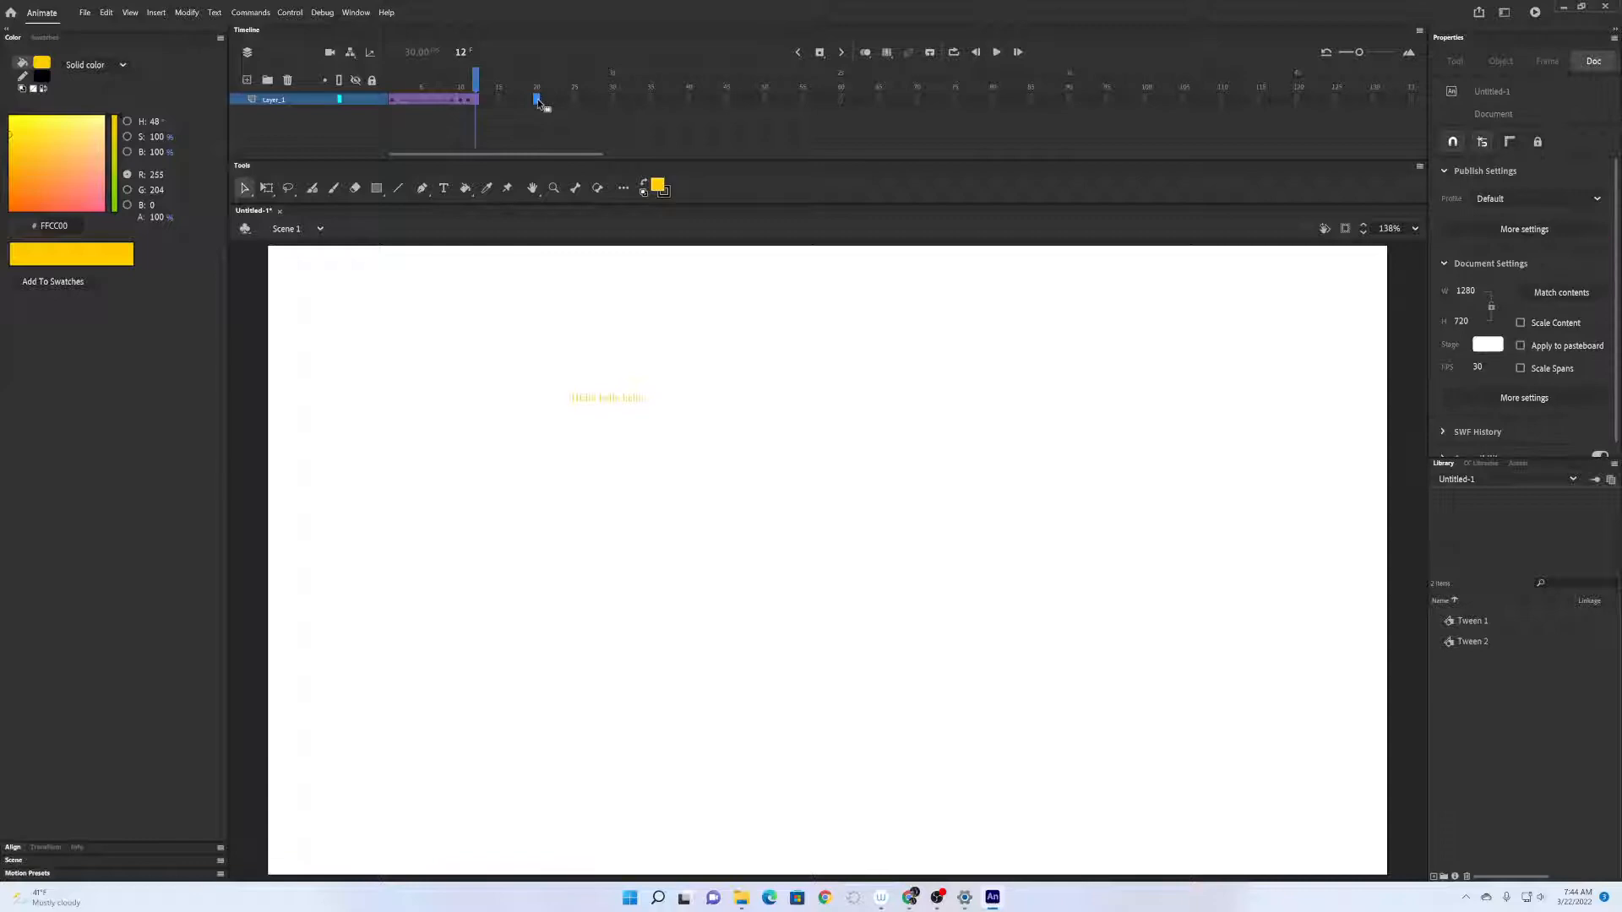
{"action": "key", "text": "F5"}
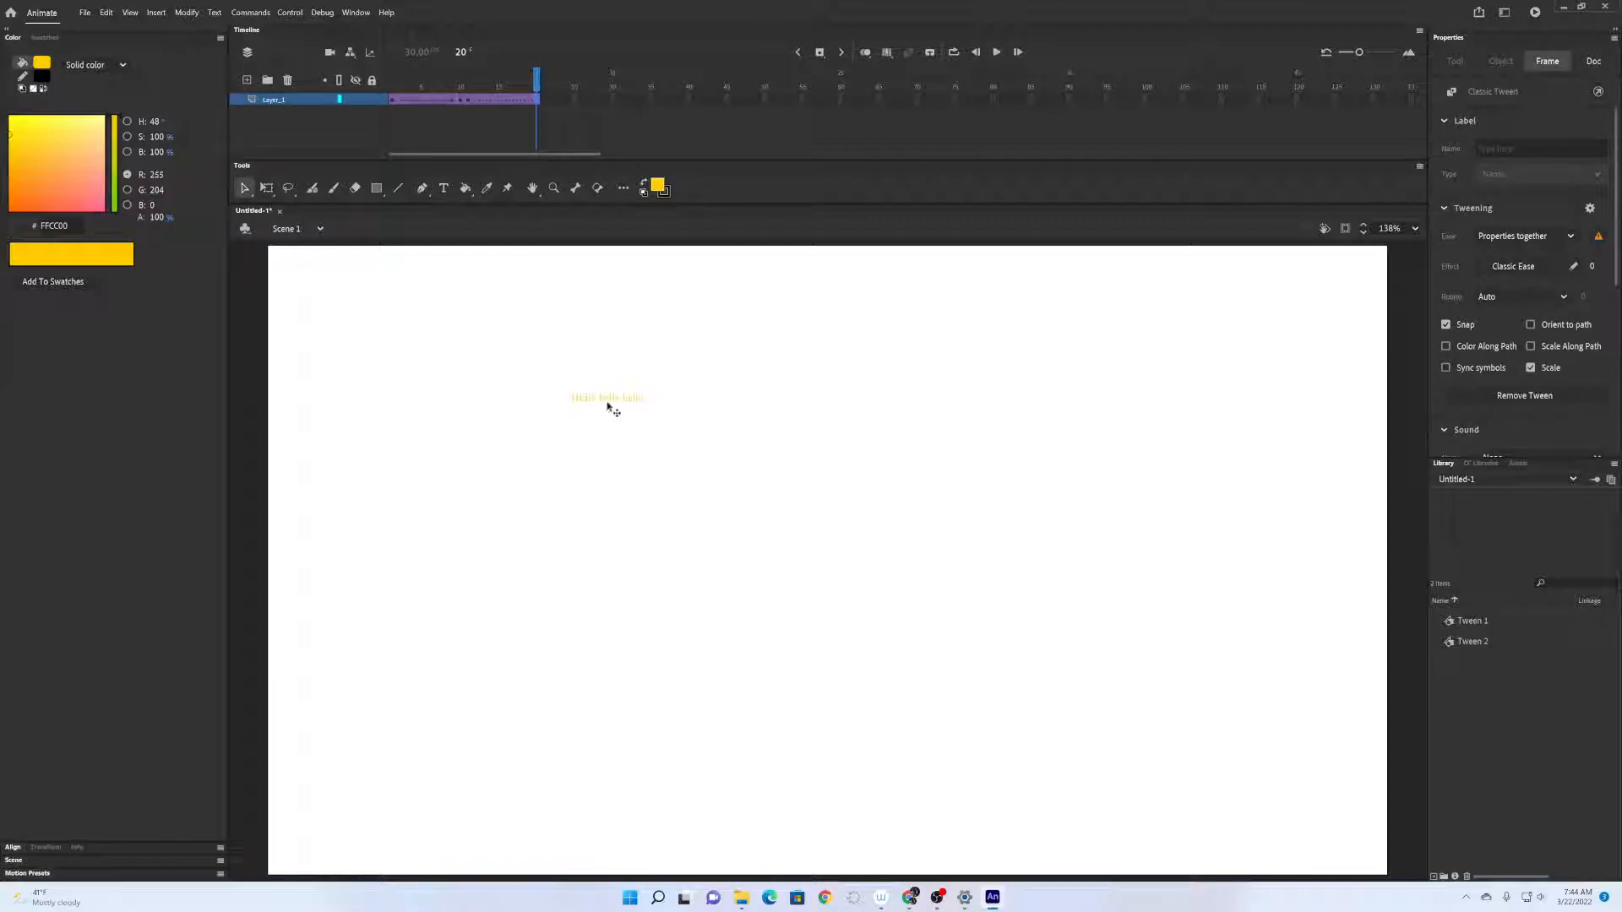
{"action": "left_click_drag", "start_coordinate": [608, 401], "coordinate": [1088, 459]}
{"action": "mouse_move", "coordinate": [539, 86]}
{"action": "left_mouse_down"}
{"action": "mouse_move", "coordinate": [476, 97]}
{"action": "mouse_move", "coordinate": [543, 103]}
{"action": "left_mouse_up"}
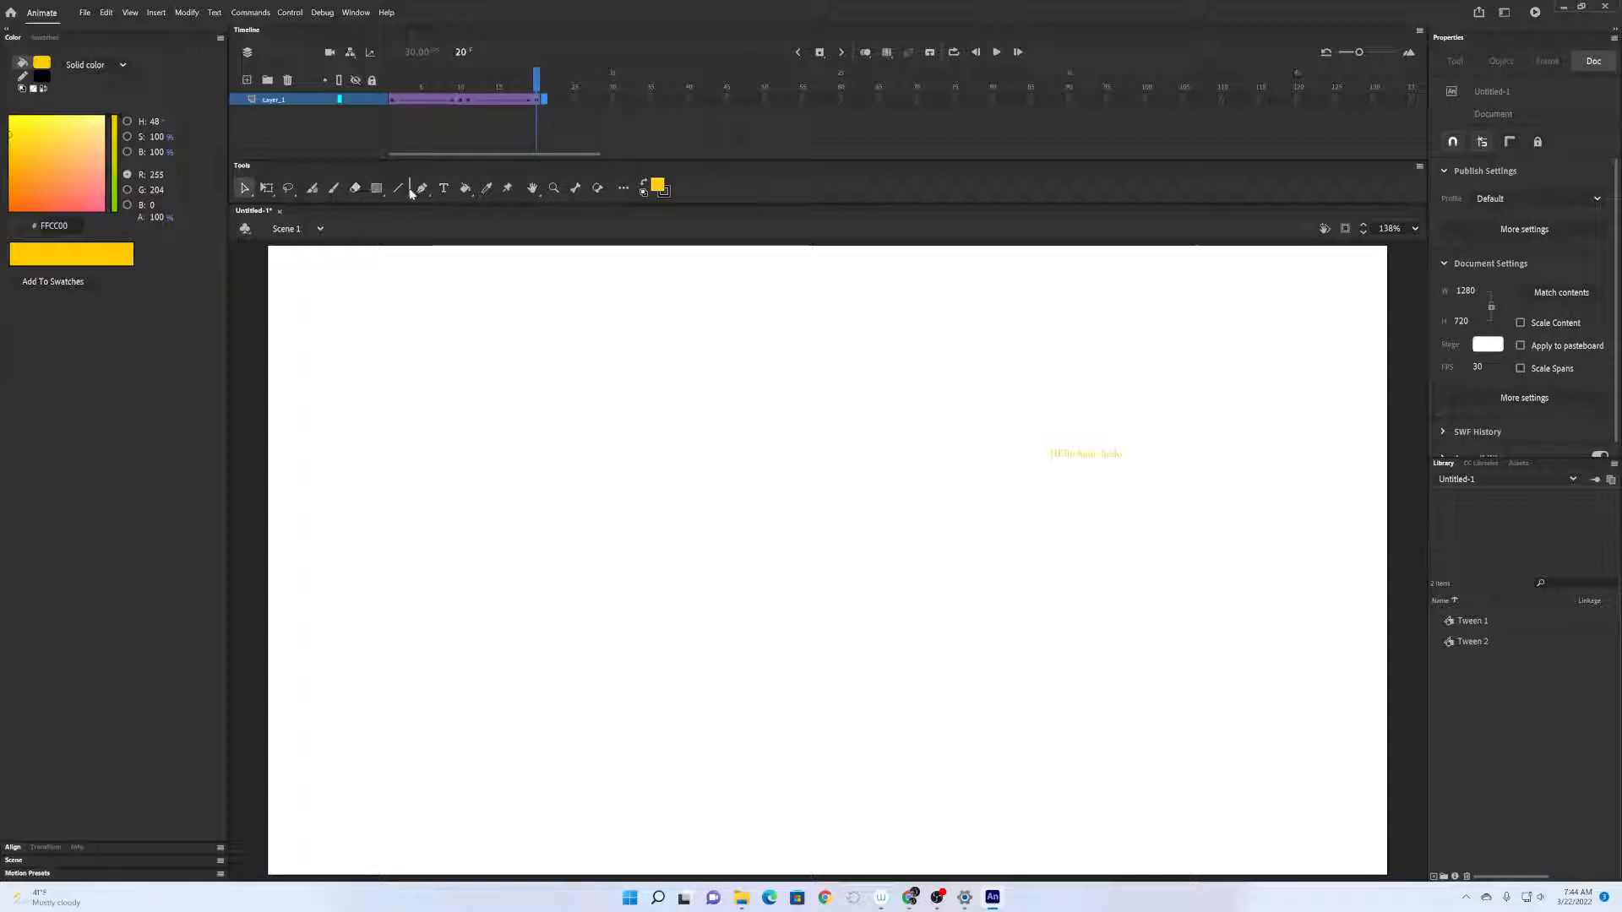
Add a static text box about 387 px wide in the stage's upper-left area, reading "HELLO HELLO" at 96 pt.
{"action": "left_click", "coordinate": [443, 189]}
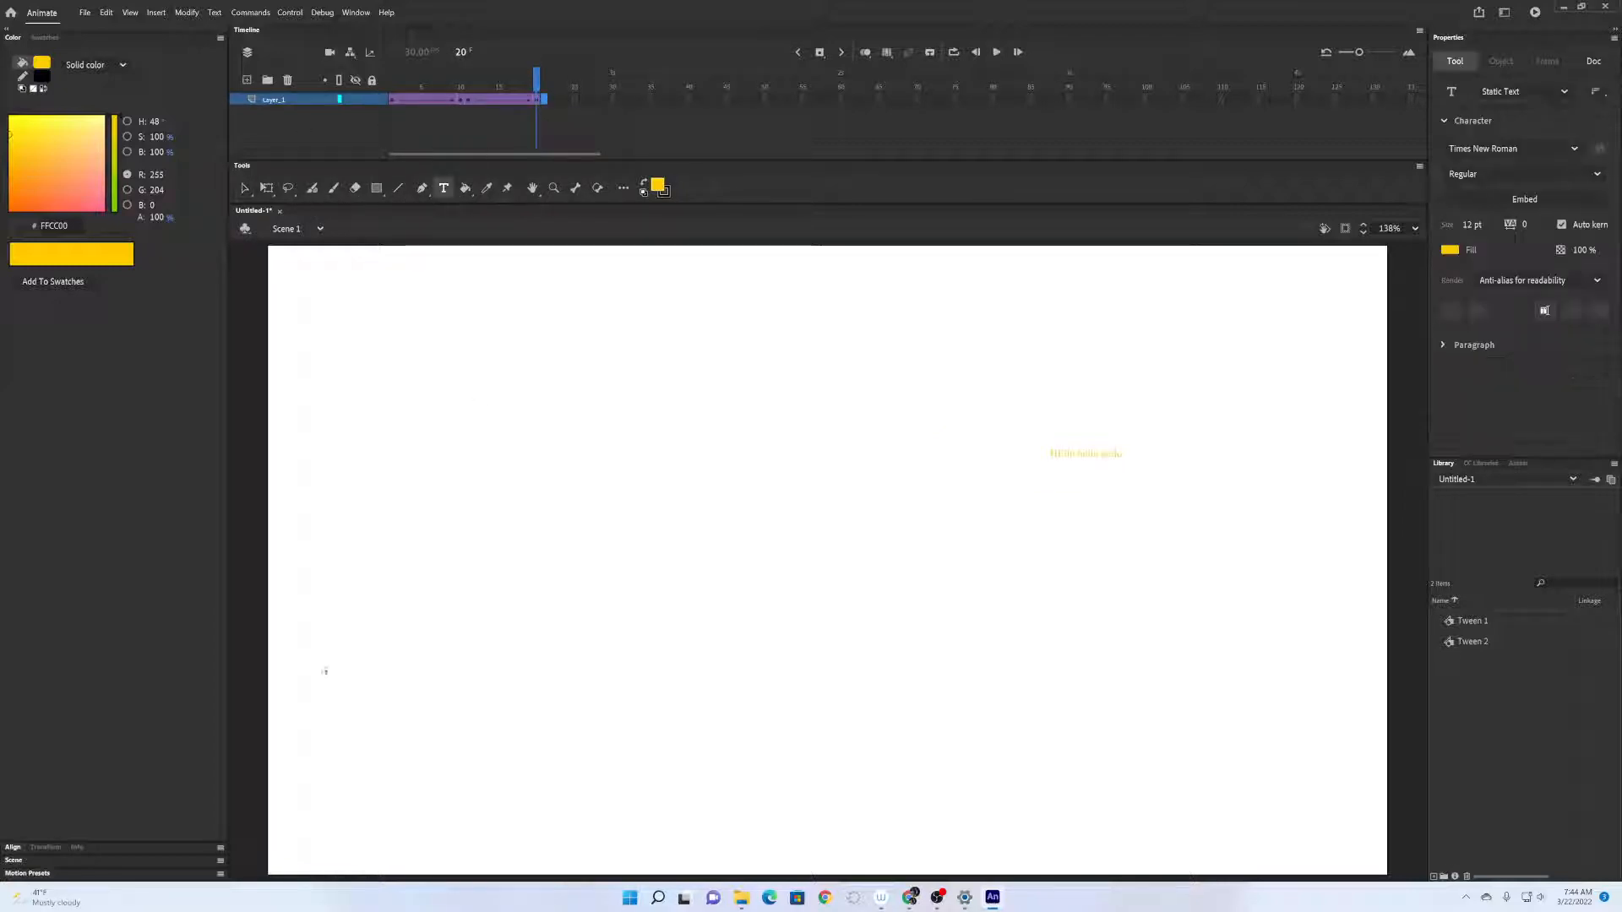
{"action": "left_click_drag", "start_coordinate": [340, 389], "coordinate": [680, 602]}
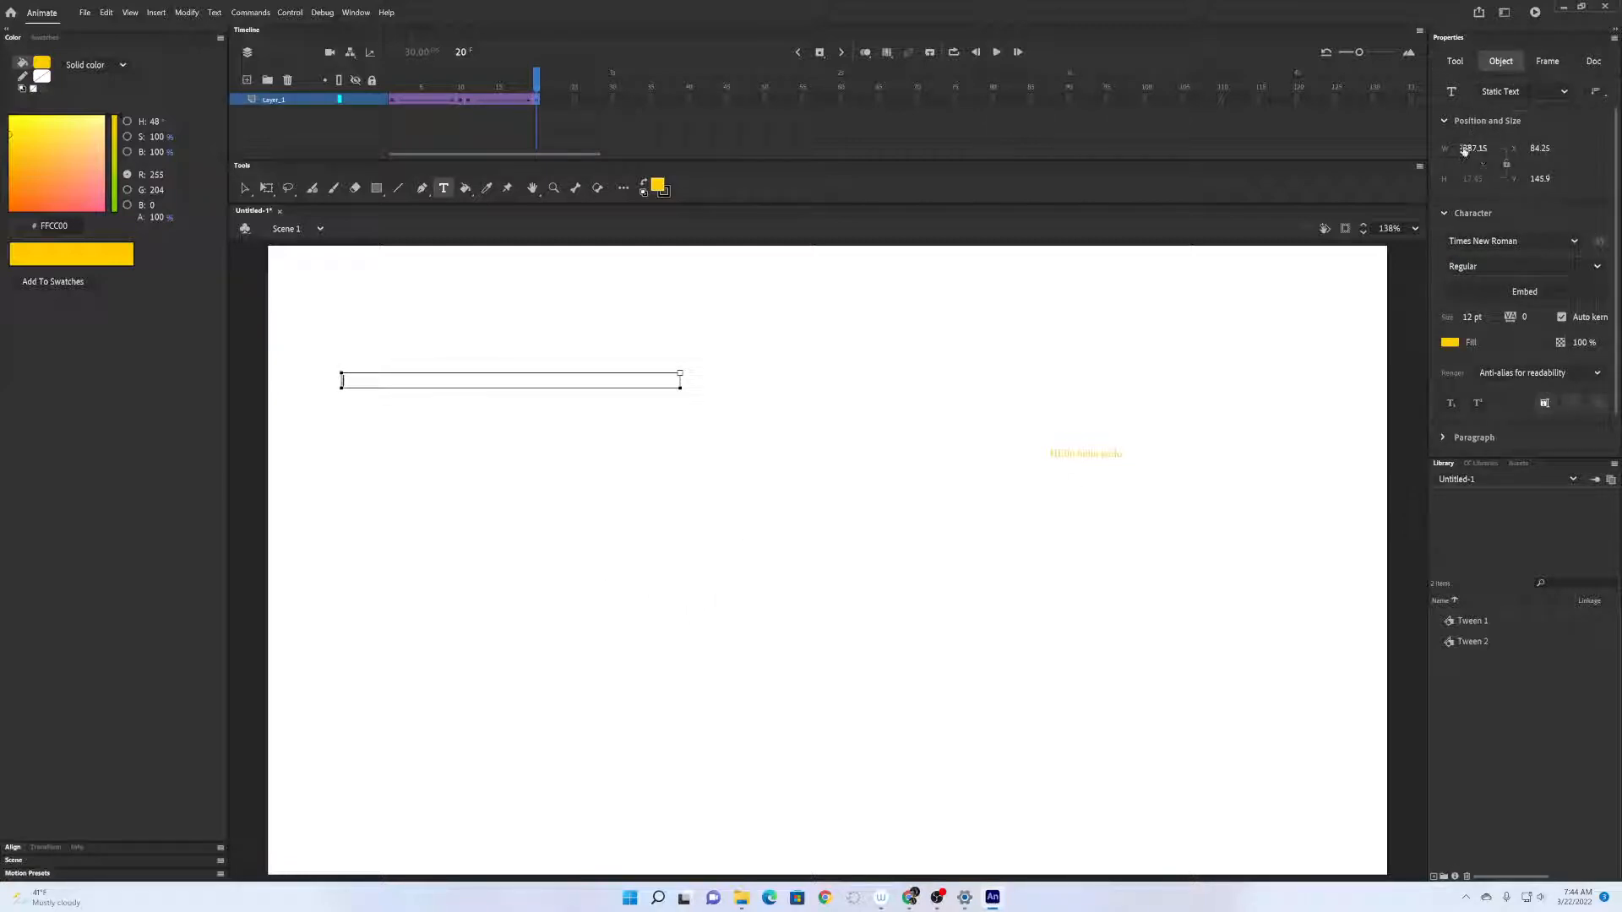
{"action": "left_click", "coordinate": [1471, 316]}
{"action": "type", "text": "96"}
{"action": "key", "text": "Return"}
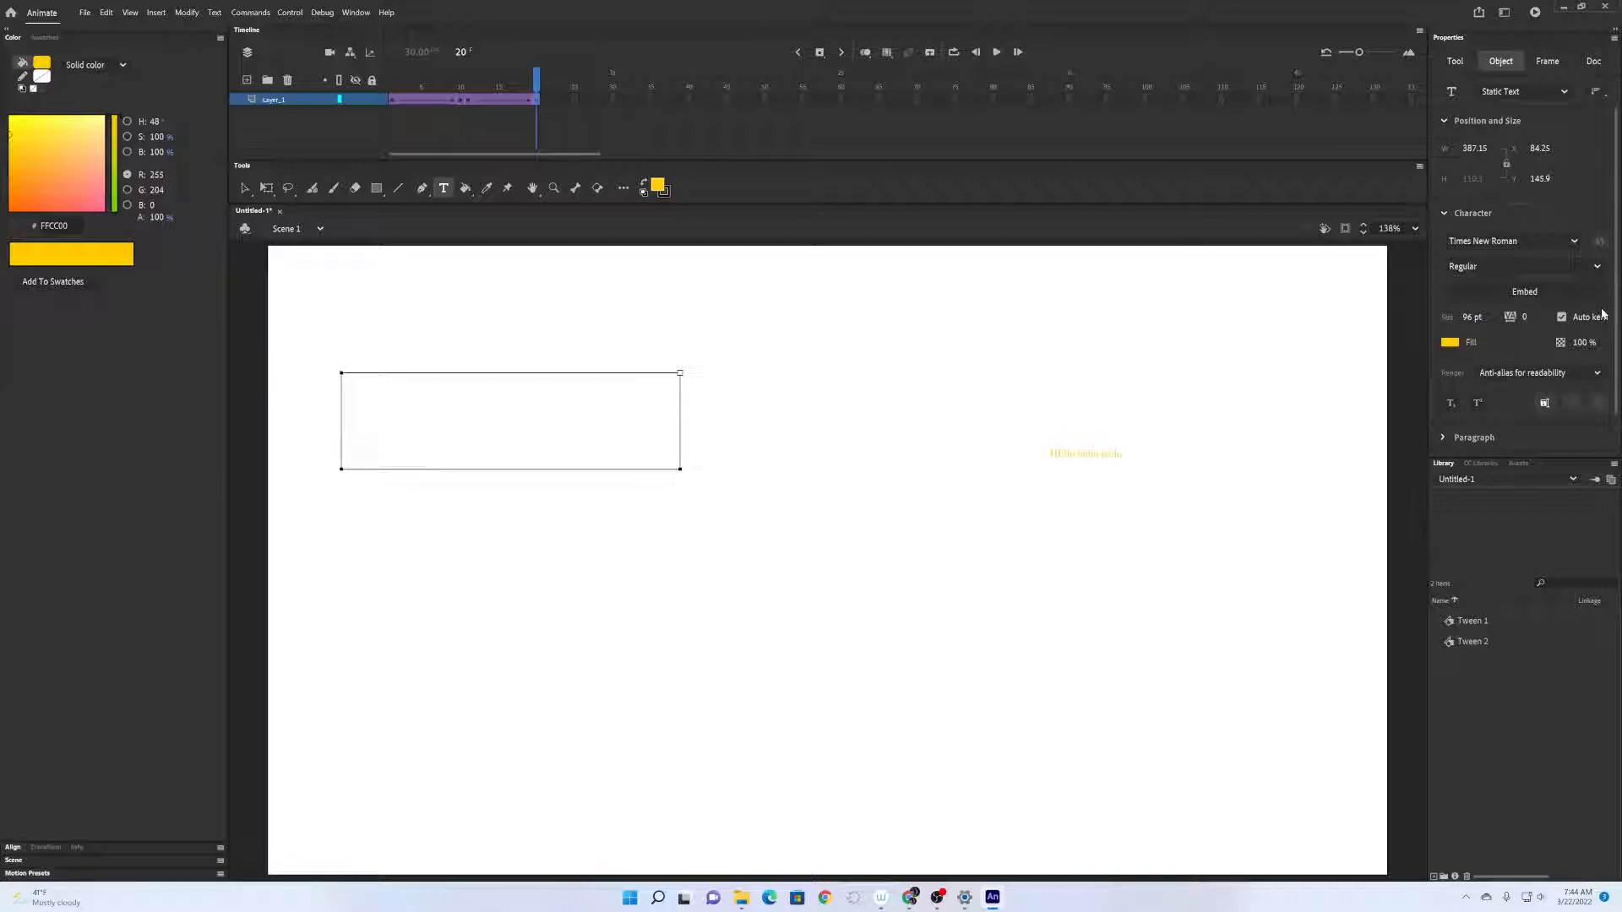
{"action": "type", "text": "HELLO"}
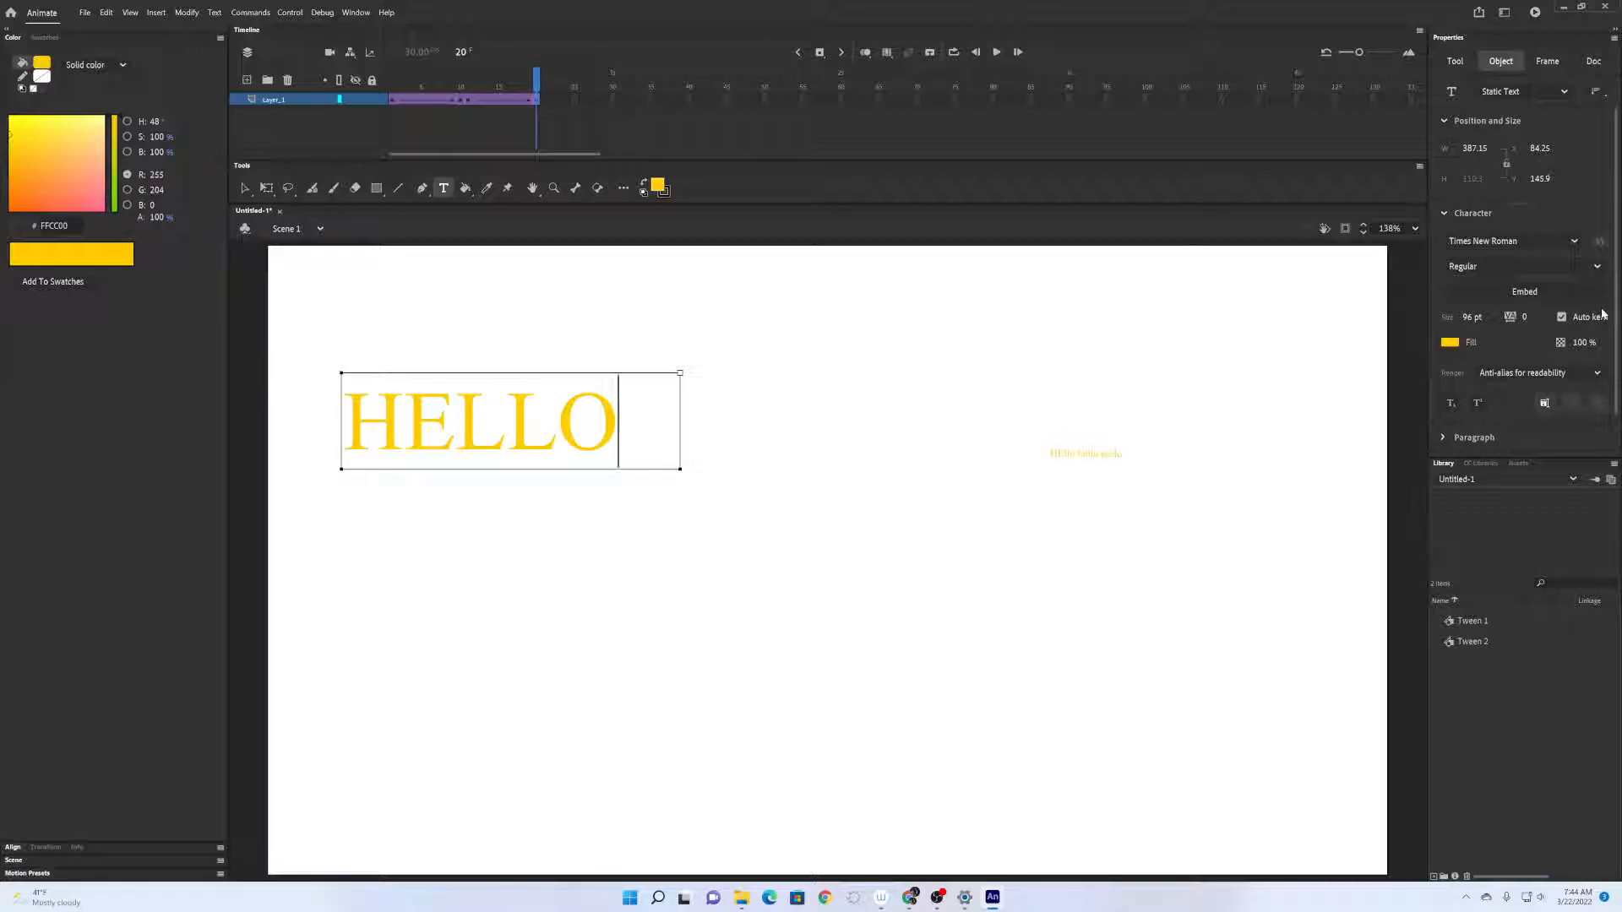
{"action": "type", "text": " HELLO"}
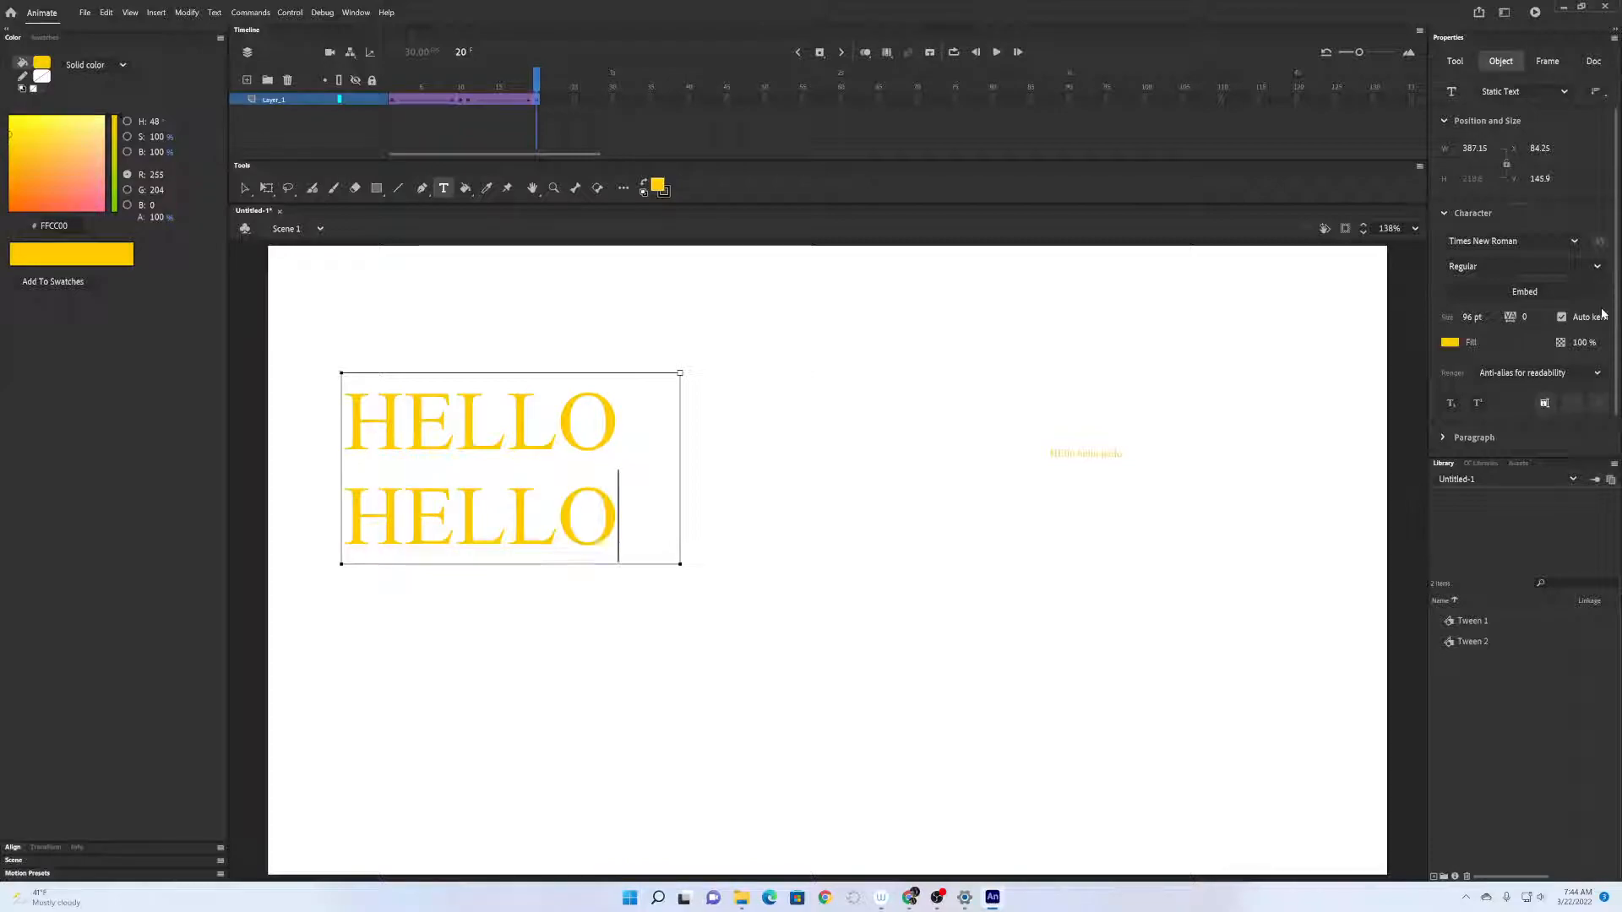
Change the fill colour of the whole HELLO HELLO text to black (#000000).
{"action": "double_click", "coordinate": [530, 524]}
{"action": "left_click", "coordinate": [530, 525]}
{"action": "left_click_drag", "start_coordinate": [621, 519], "coordinate": [335, 420]}
{"action": "double_click", "coordinate": [436, 421]}
{"action": "left_click", "coordinate": [435, 421]}
{"action": "double_click", "coordinate": [436, 420]}
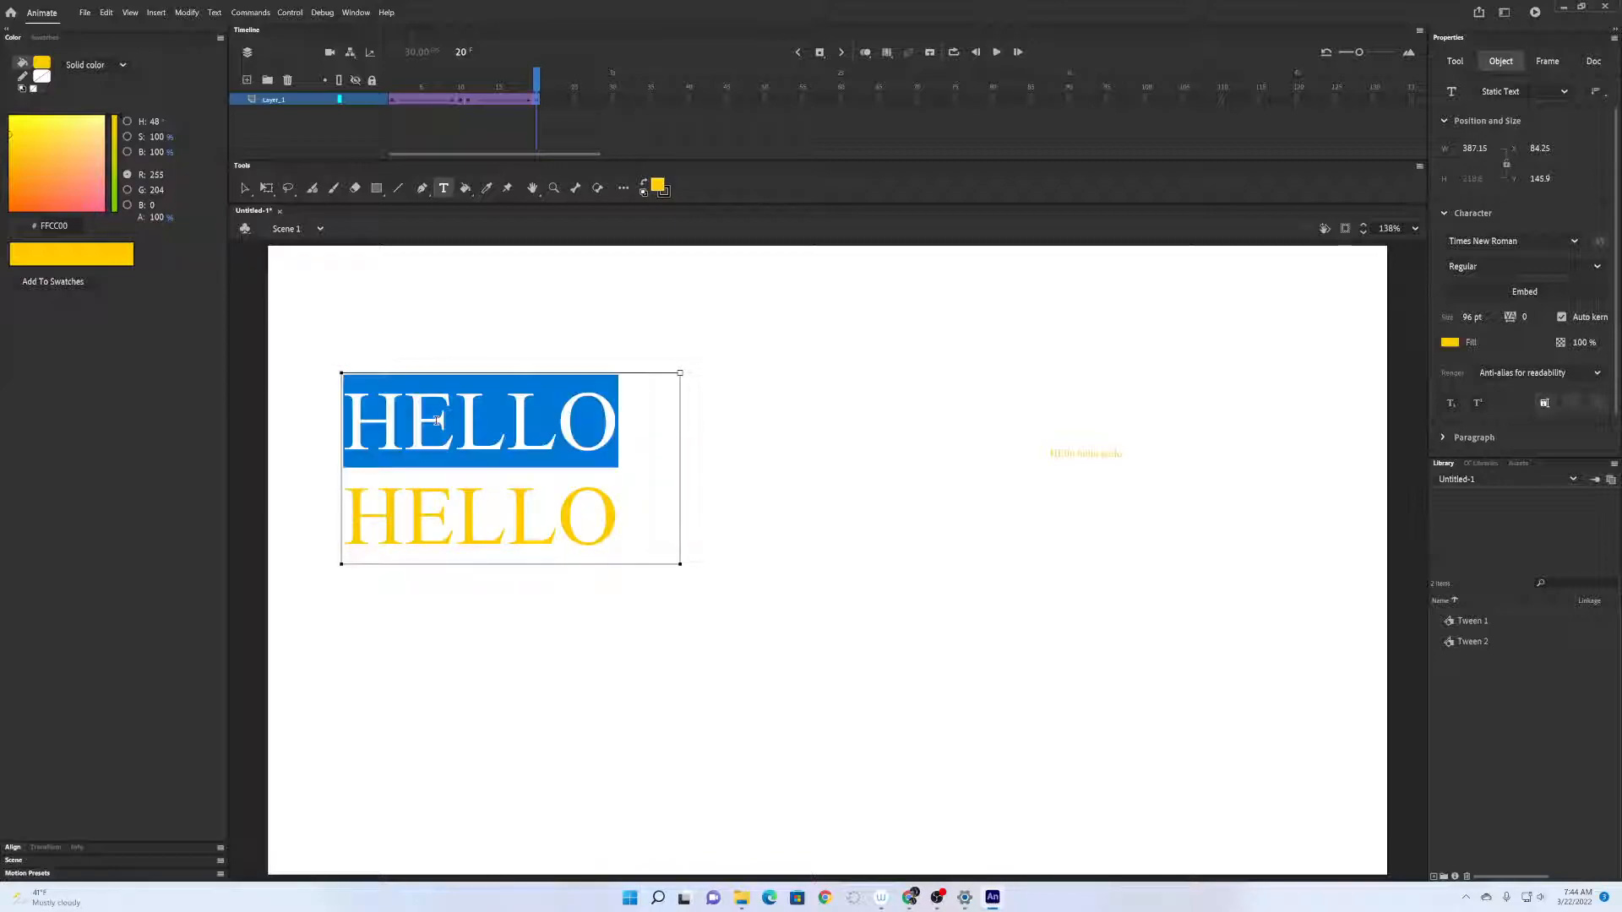
{"action": "double_click", "coordinate": [518, 525]}
{"action": "left_click", "coordinate": [519, 525]}
{"action": "left_click", "coordinate": [630, 524]}
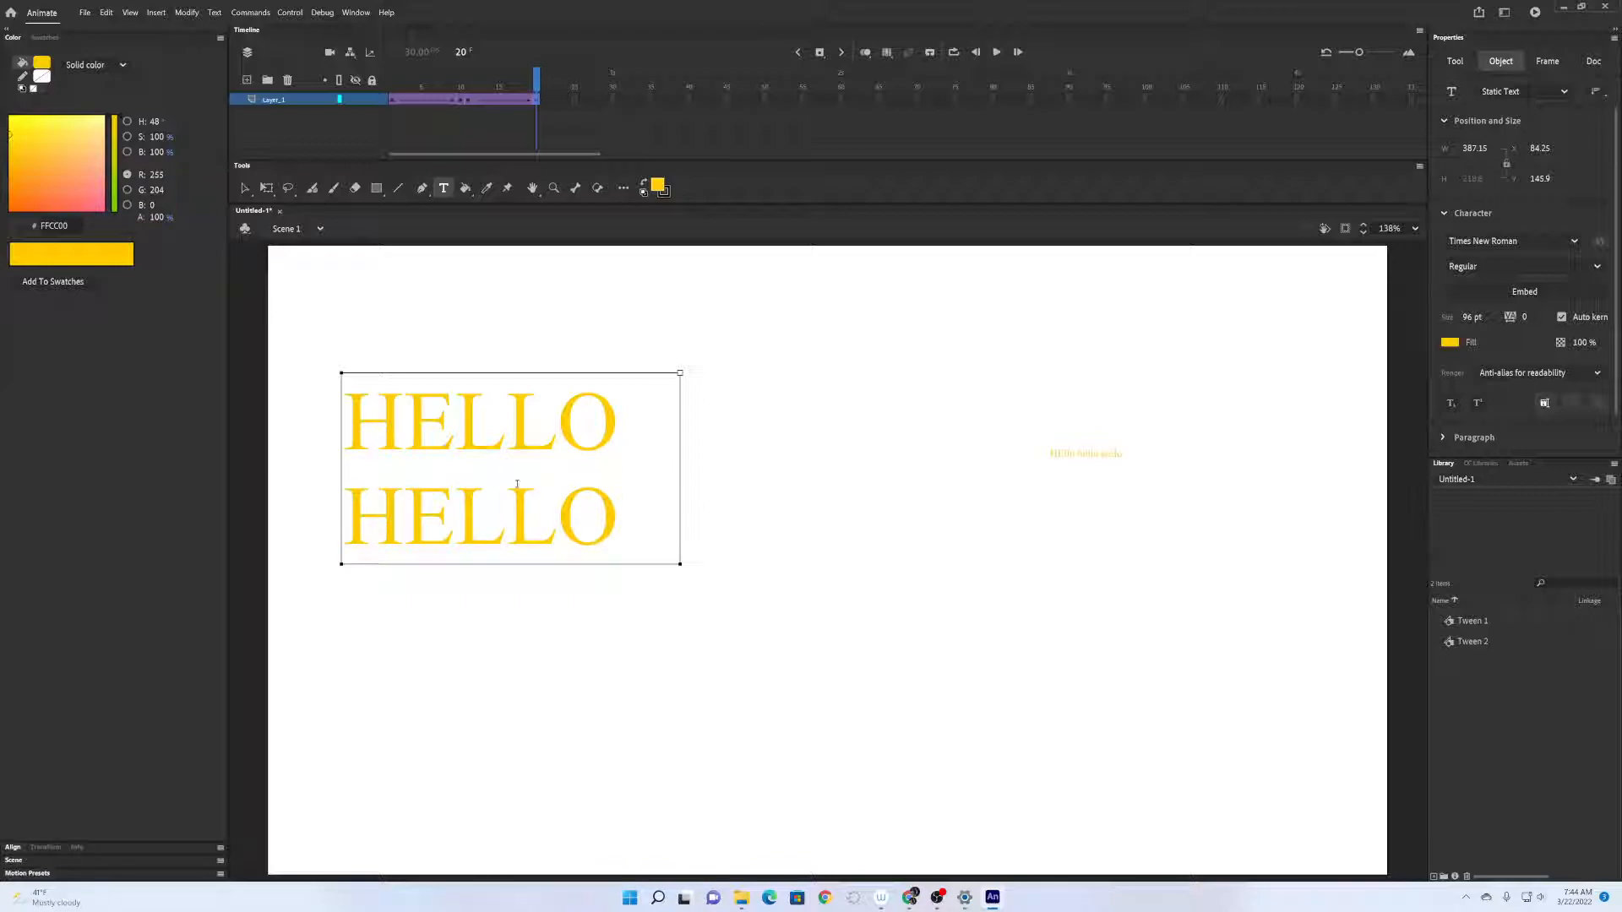
{"action": "left_click_drag", "start_coordinate": [519, 484], "coordinate": [227, 355]}
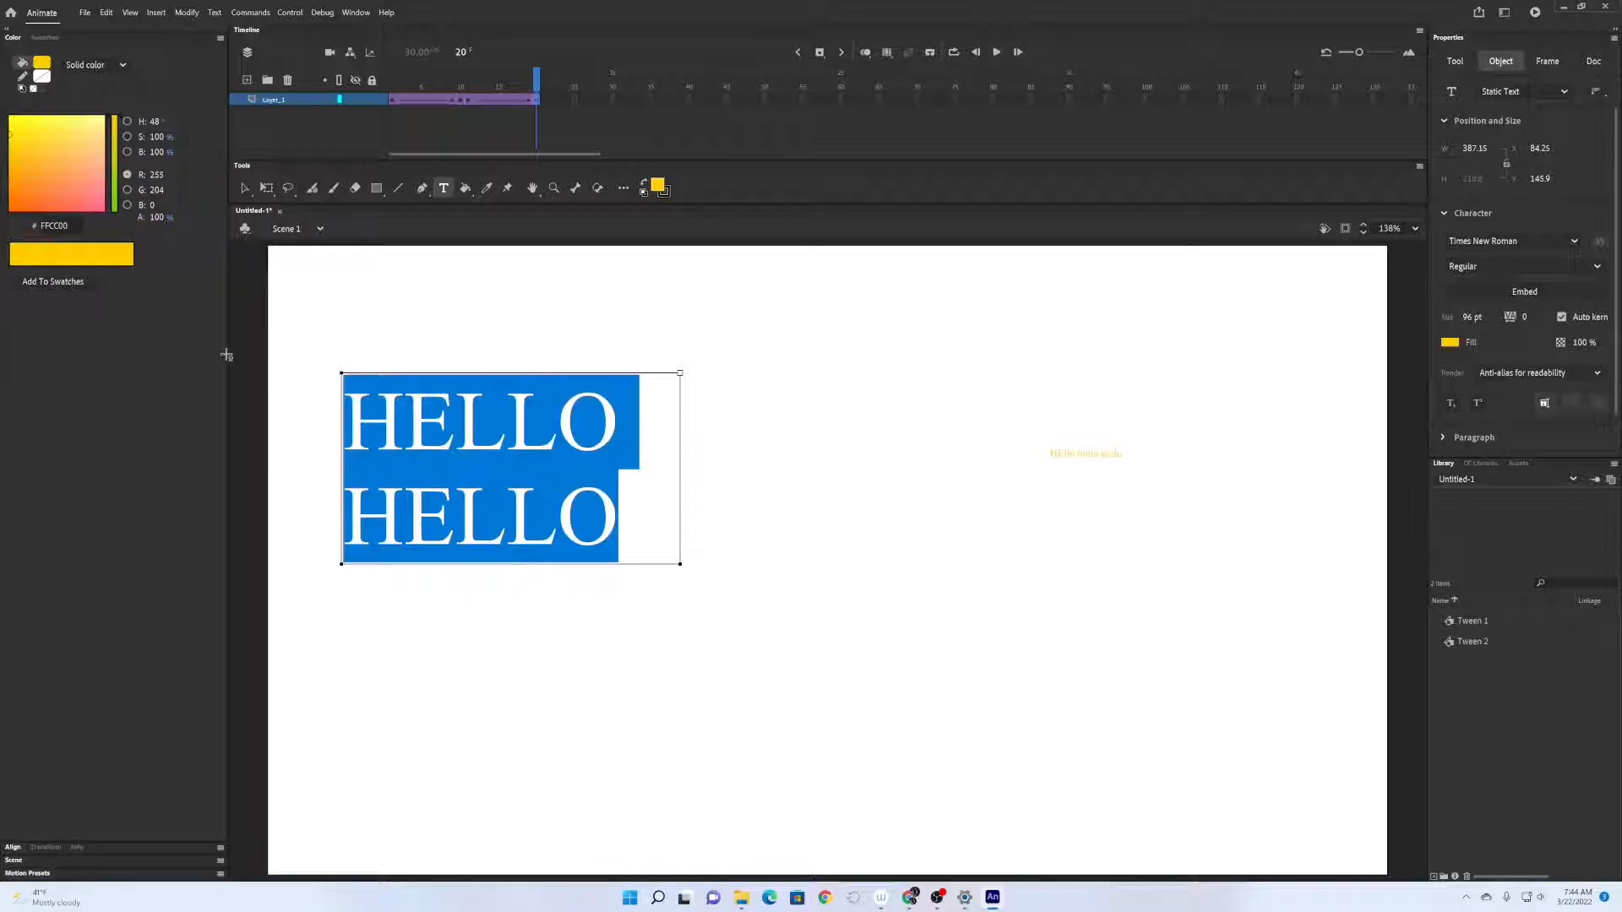
{"action": "left_click", "coordinate": [1450, 344]}
{"action": "left_click", "coordinate": [1253, 383]}
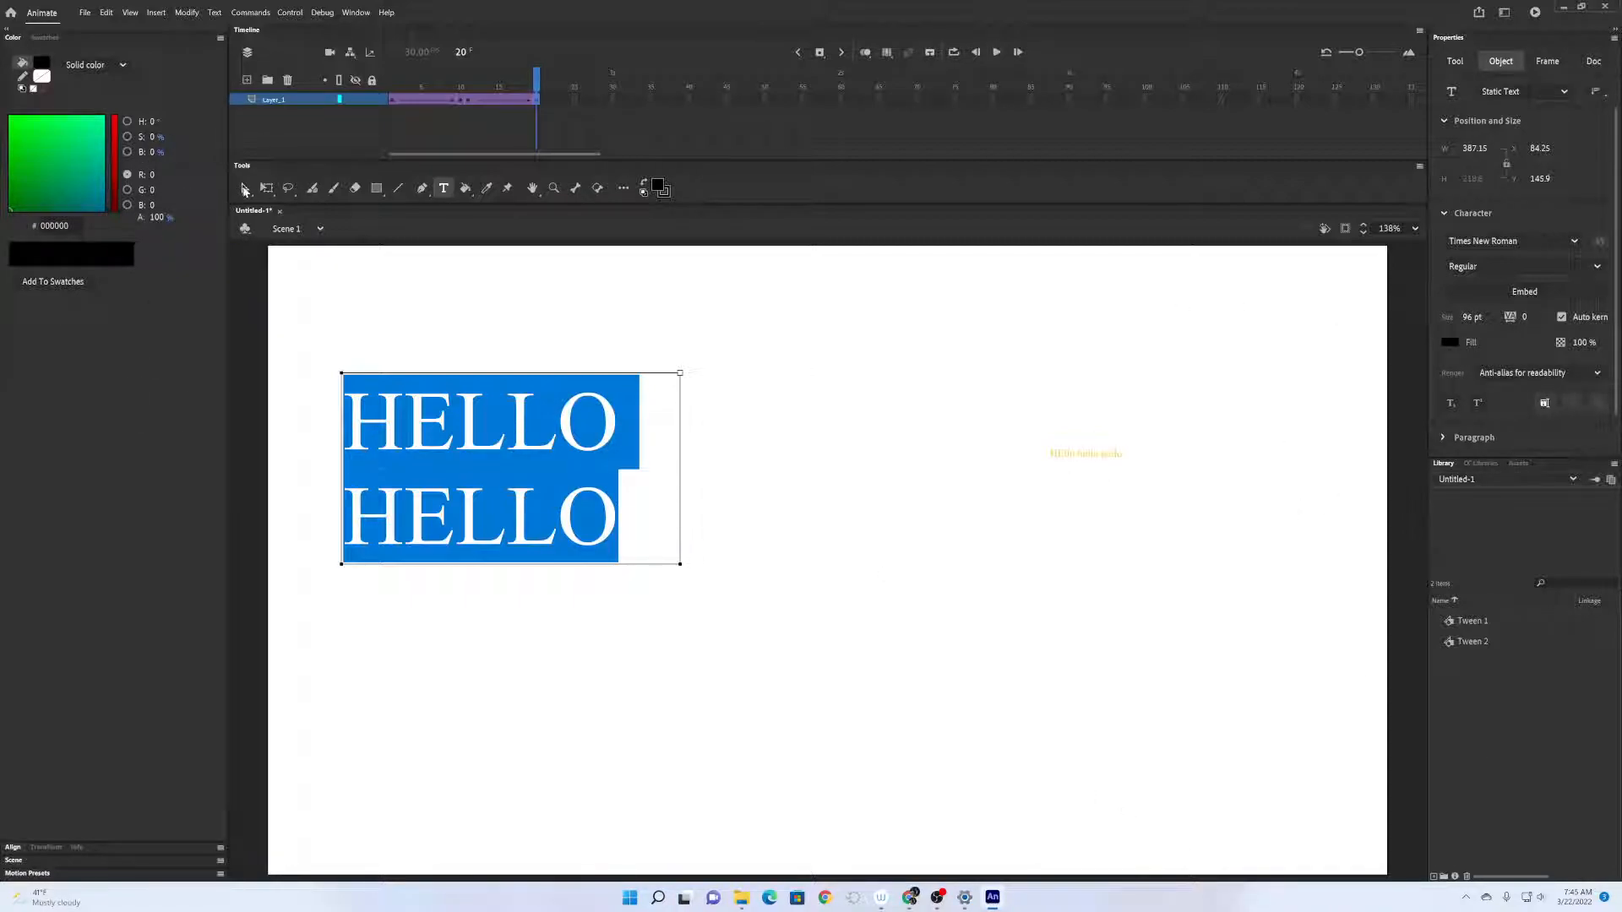
{"action": "left_click", "coordinate": [245, 188]}
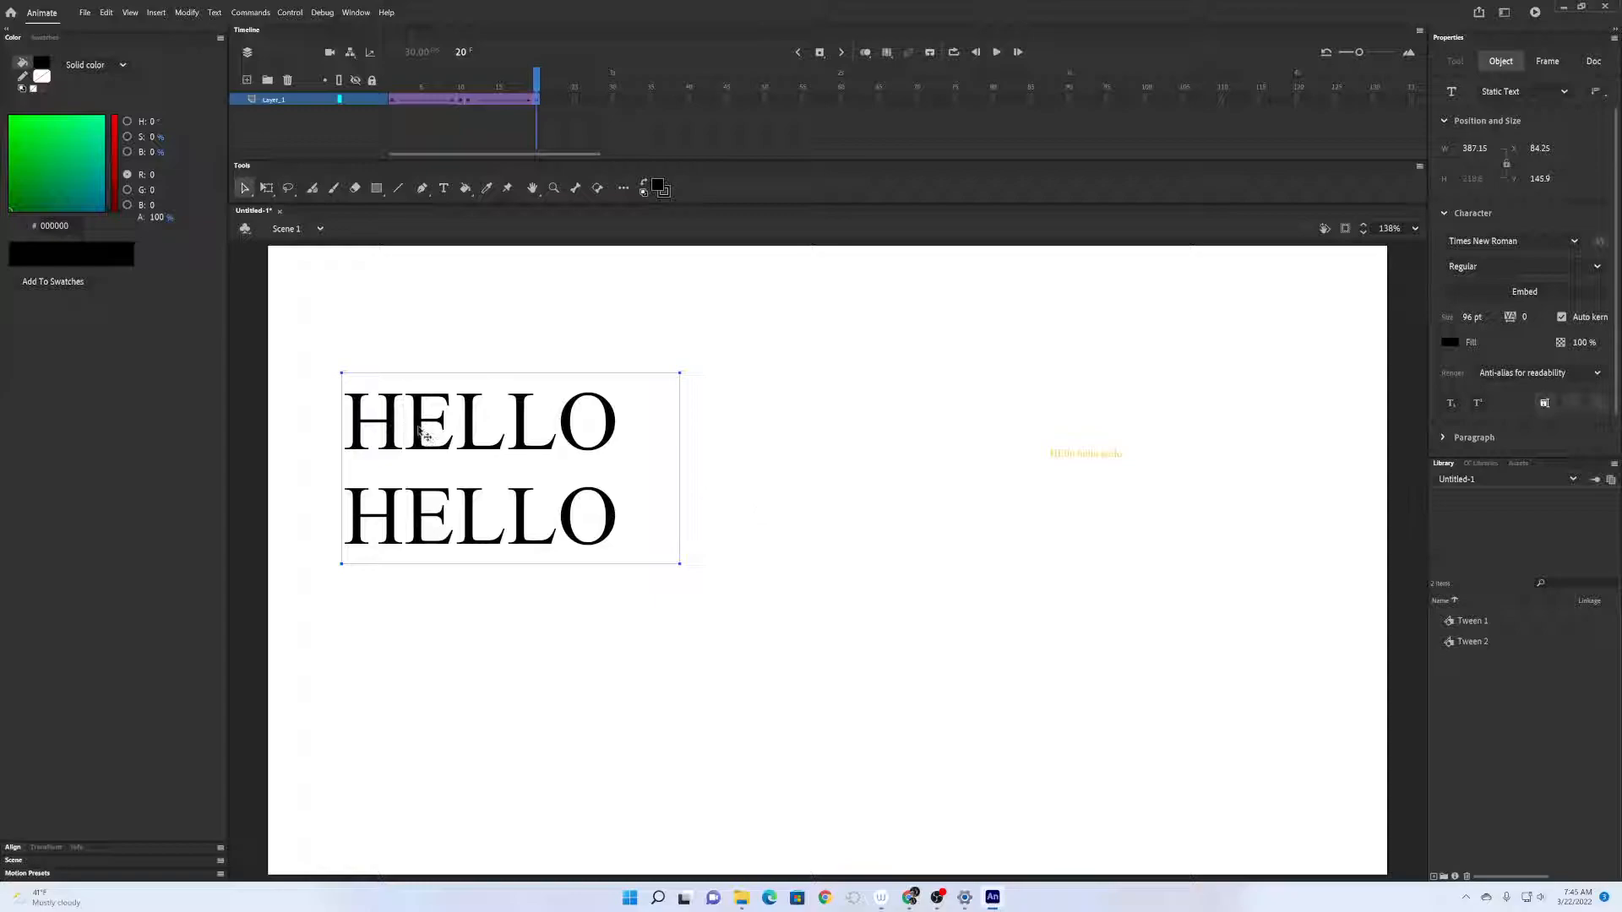
Create a motion tween at frame 20 of Layer_1, converting the selected text objects into a symbol.
{"action": "left_click", "coordinate": [545, 102]}
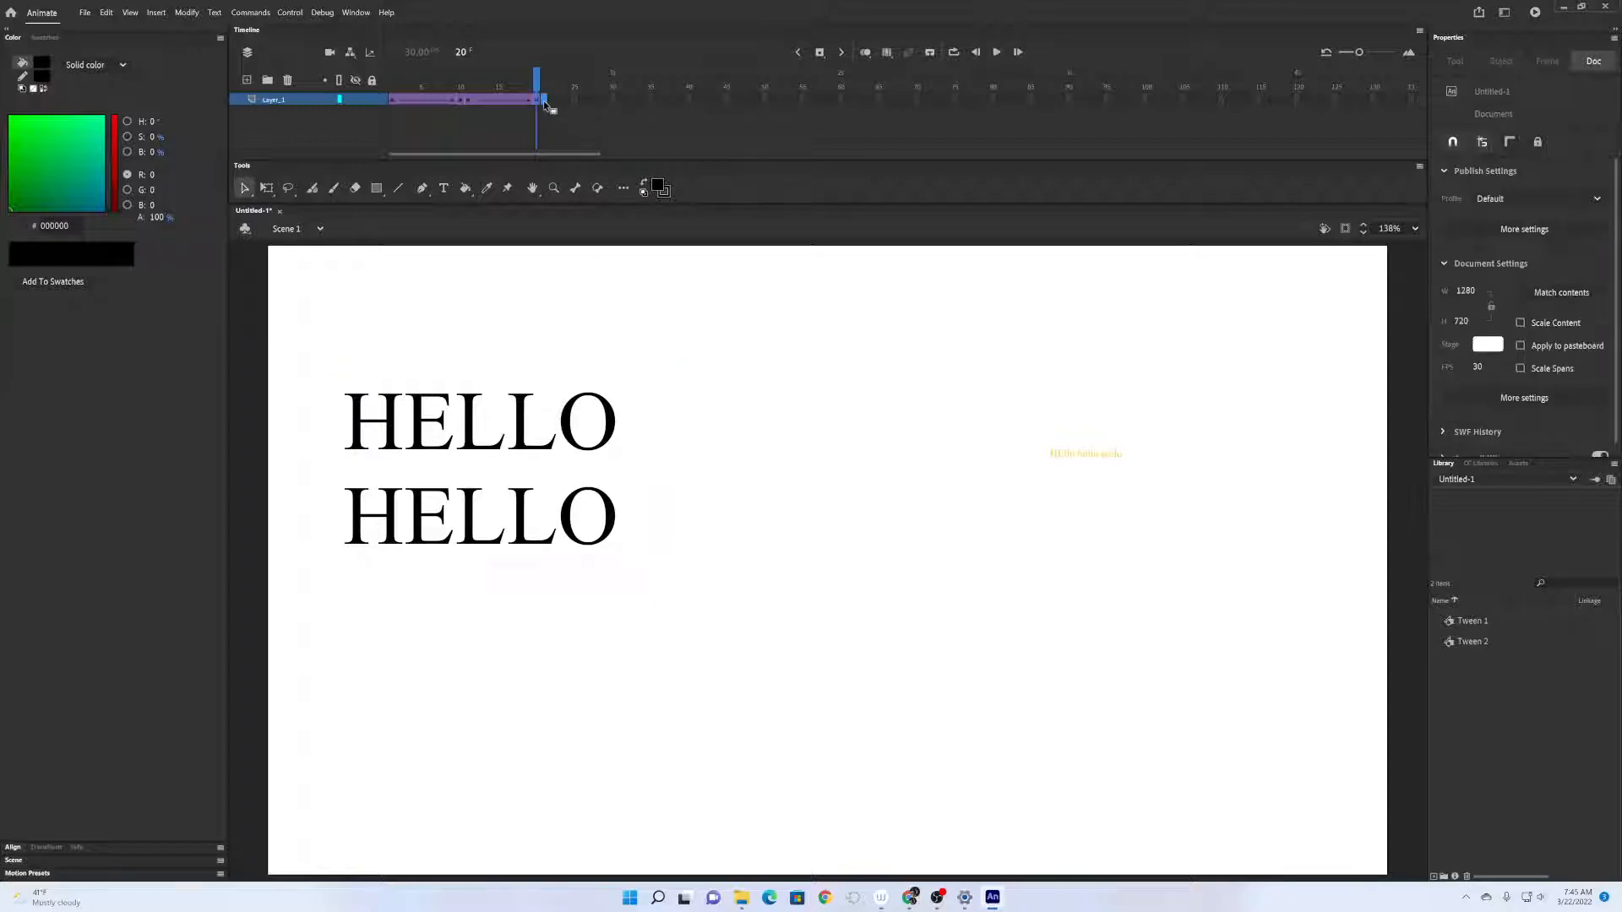
{"action": "right_click", "coordinate": [545, 102]}
{"action": "left_click", "coordinate": [731, 588]}
{"action": "right_click", "coordinate": [538, 100]}
{"action": "left_click", "coordinate": [537, 105]}
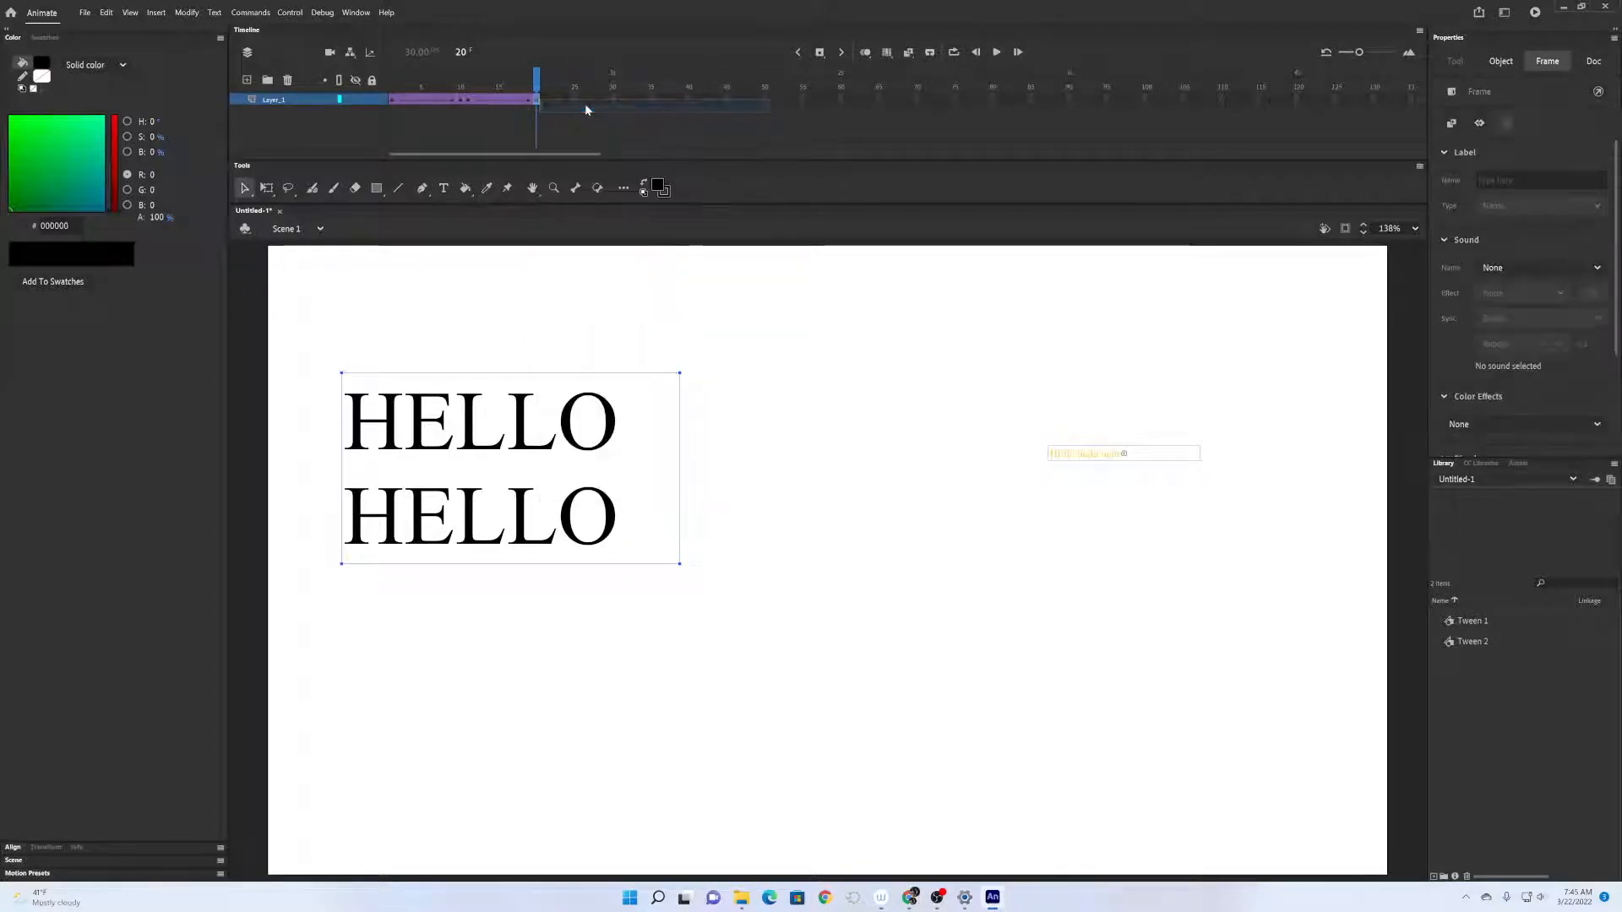
{"action": "right_click", "coordinate": [537, 104]}
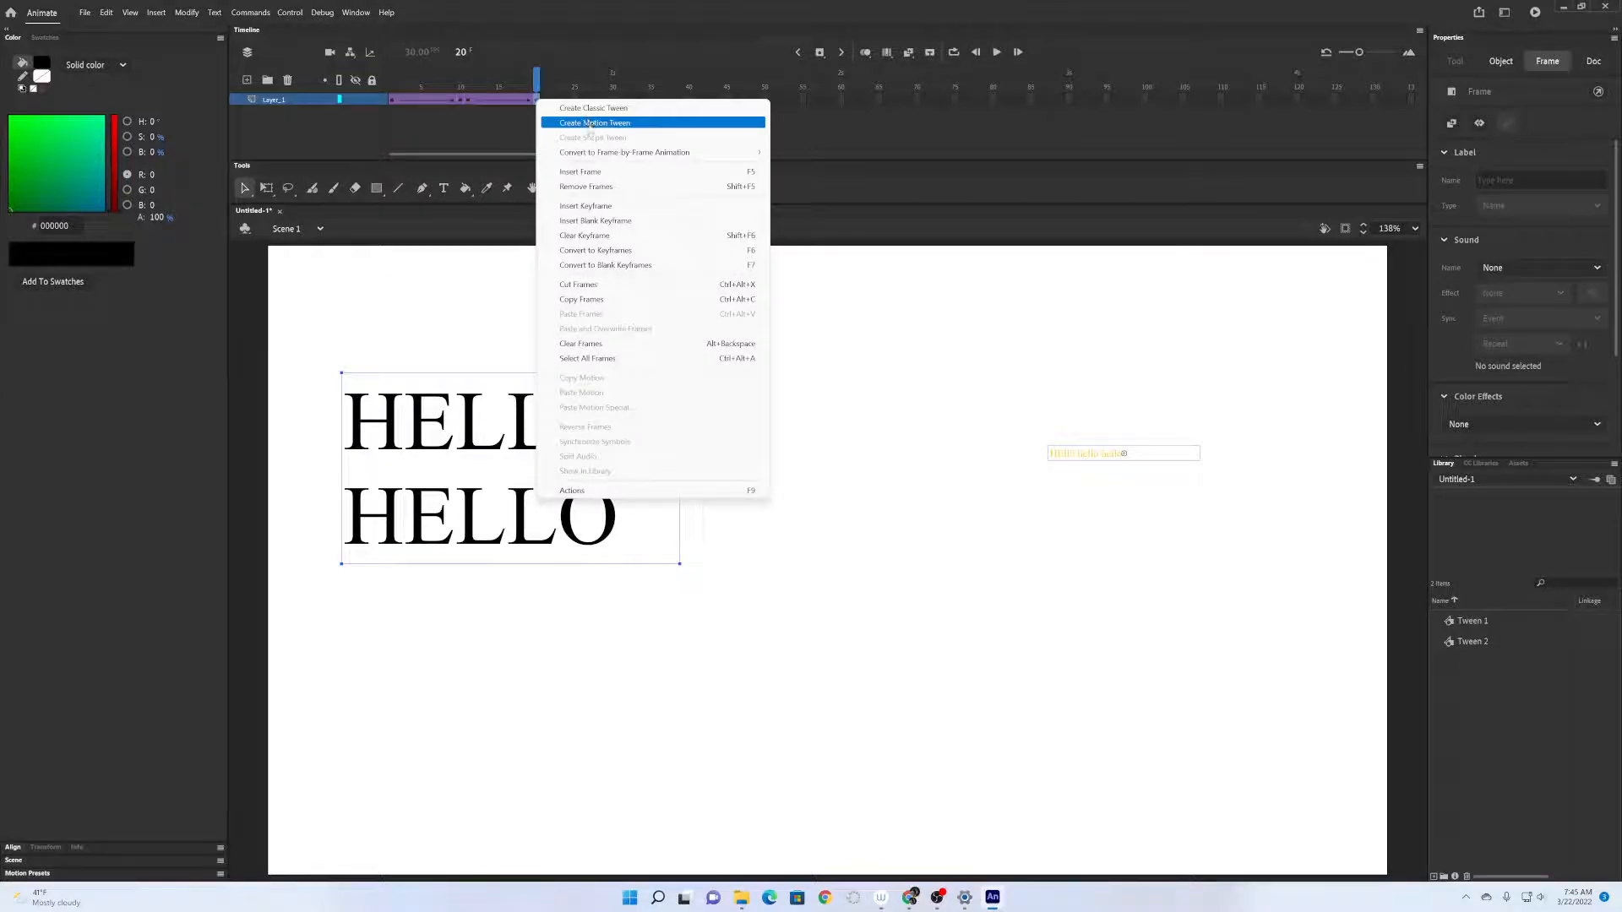
{"action": "left_click", "coordinate": [590, 123]}
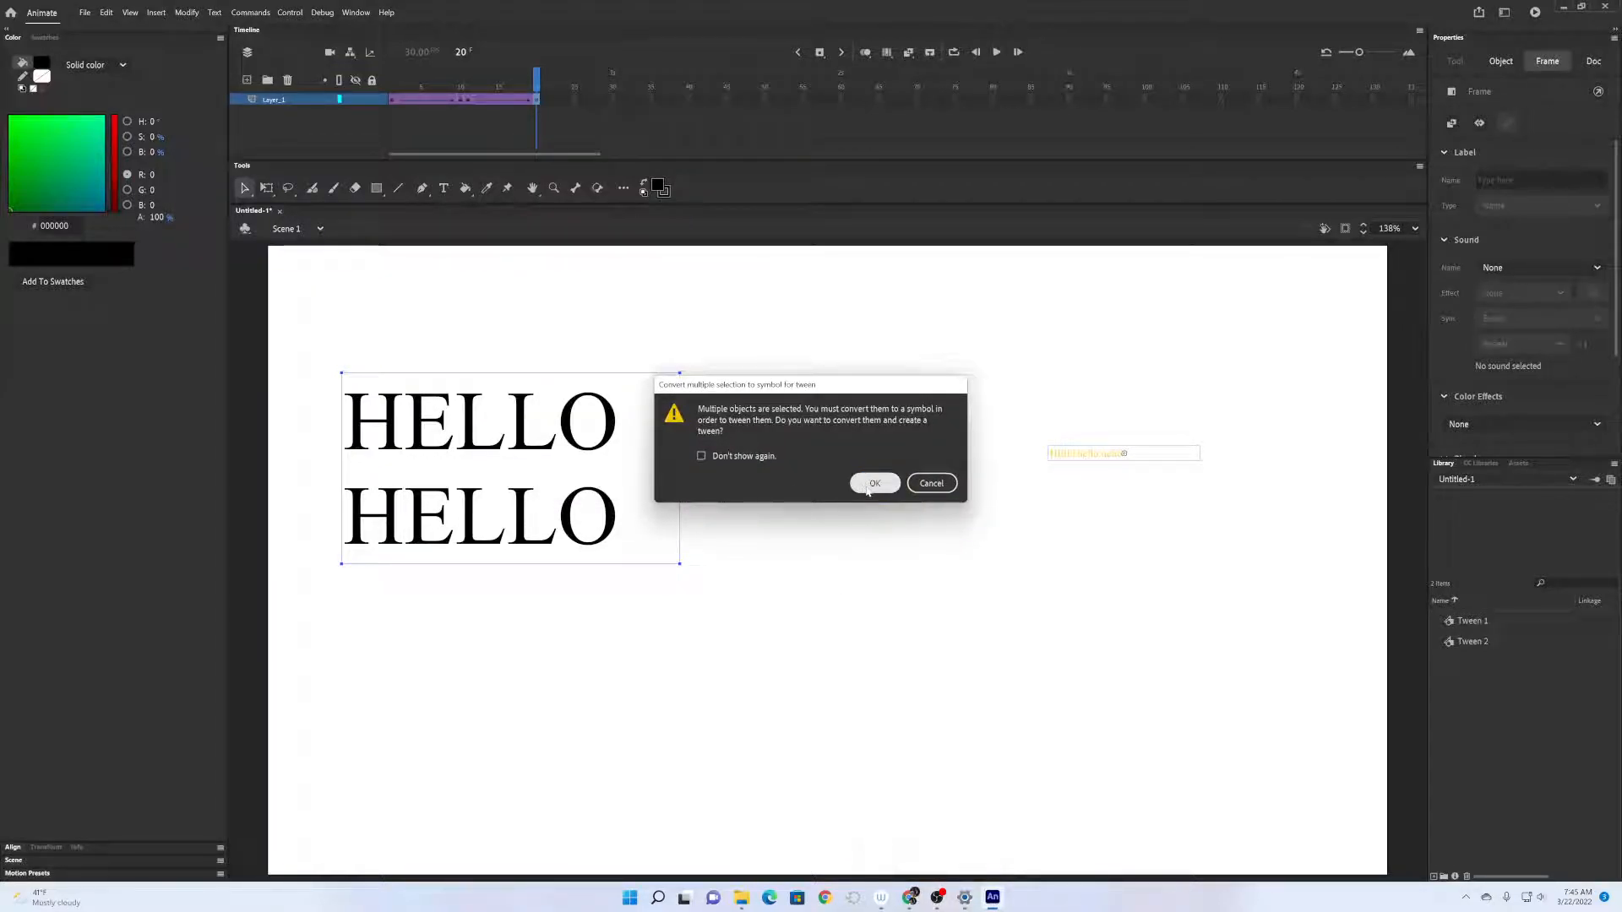
{"action": "left_click", "coordinate": [872, 485]}
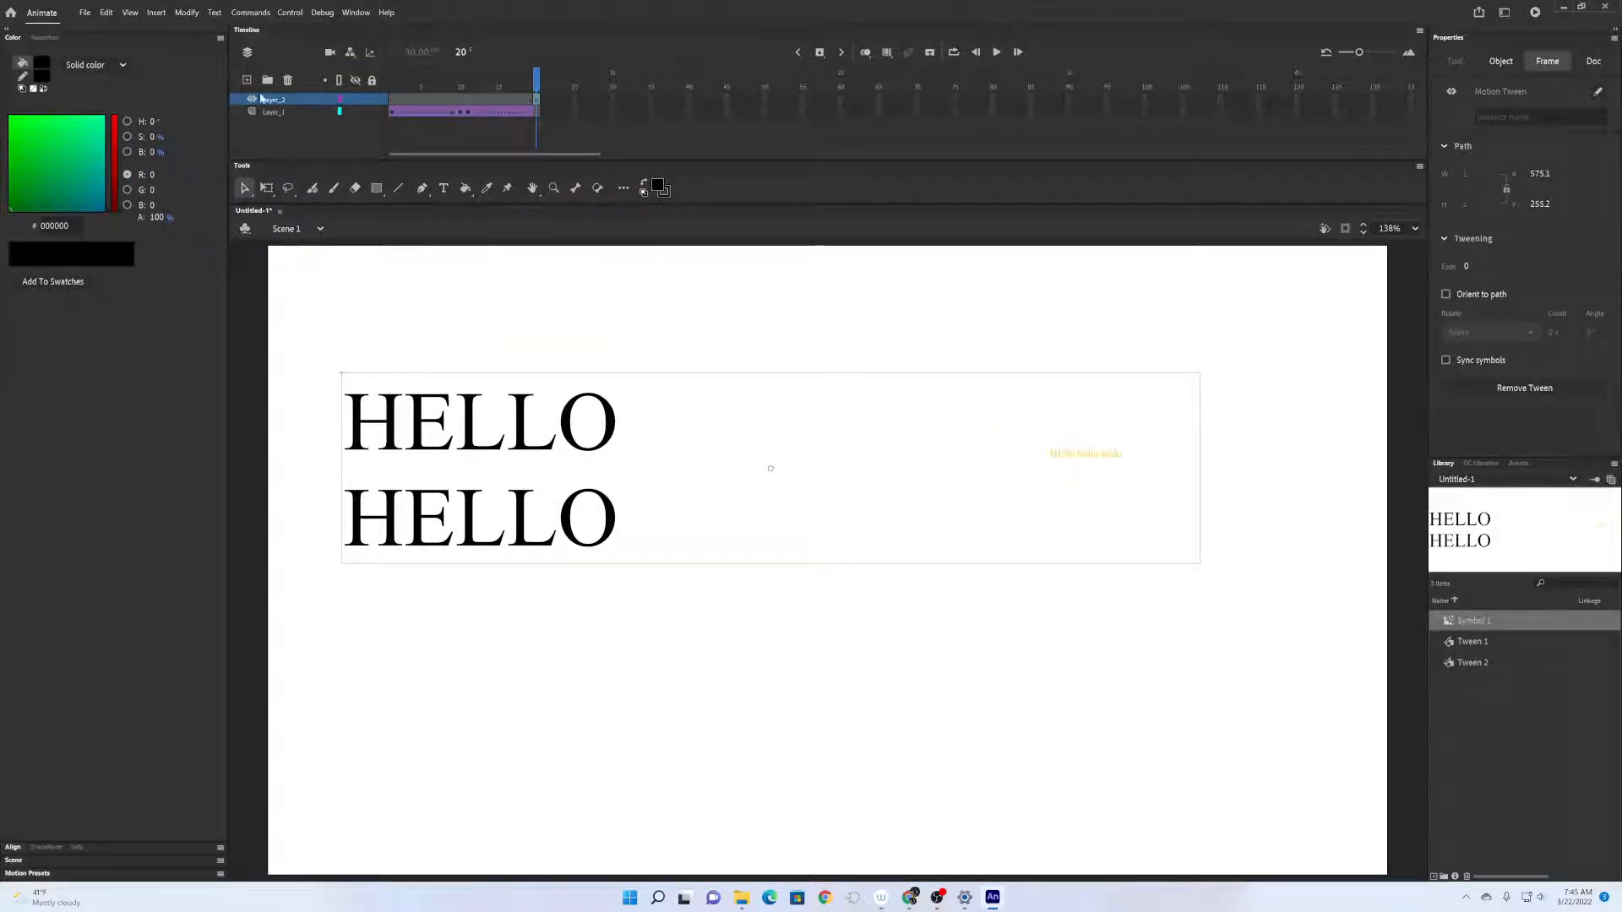
Check the new tween layer by hiding and showing it, and stretch its motion tween back to start at frame 1.
{"action": "left_click", "coordinate": [354, 101]}
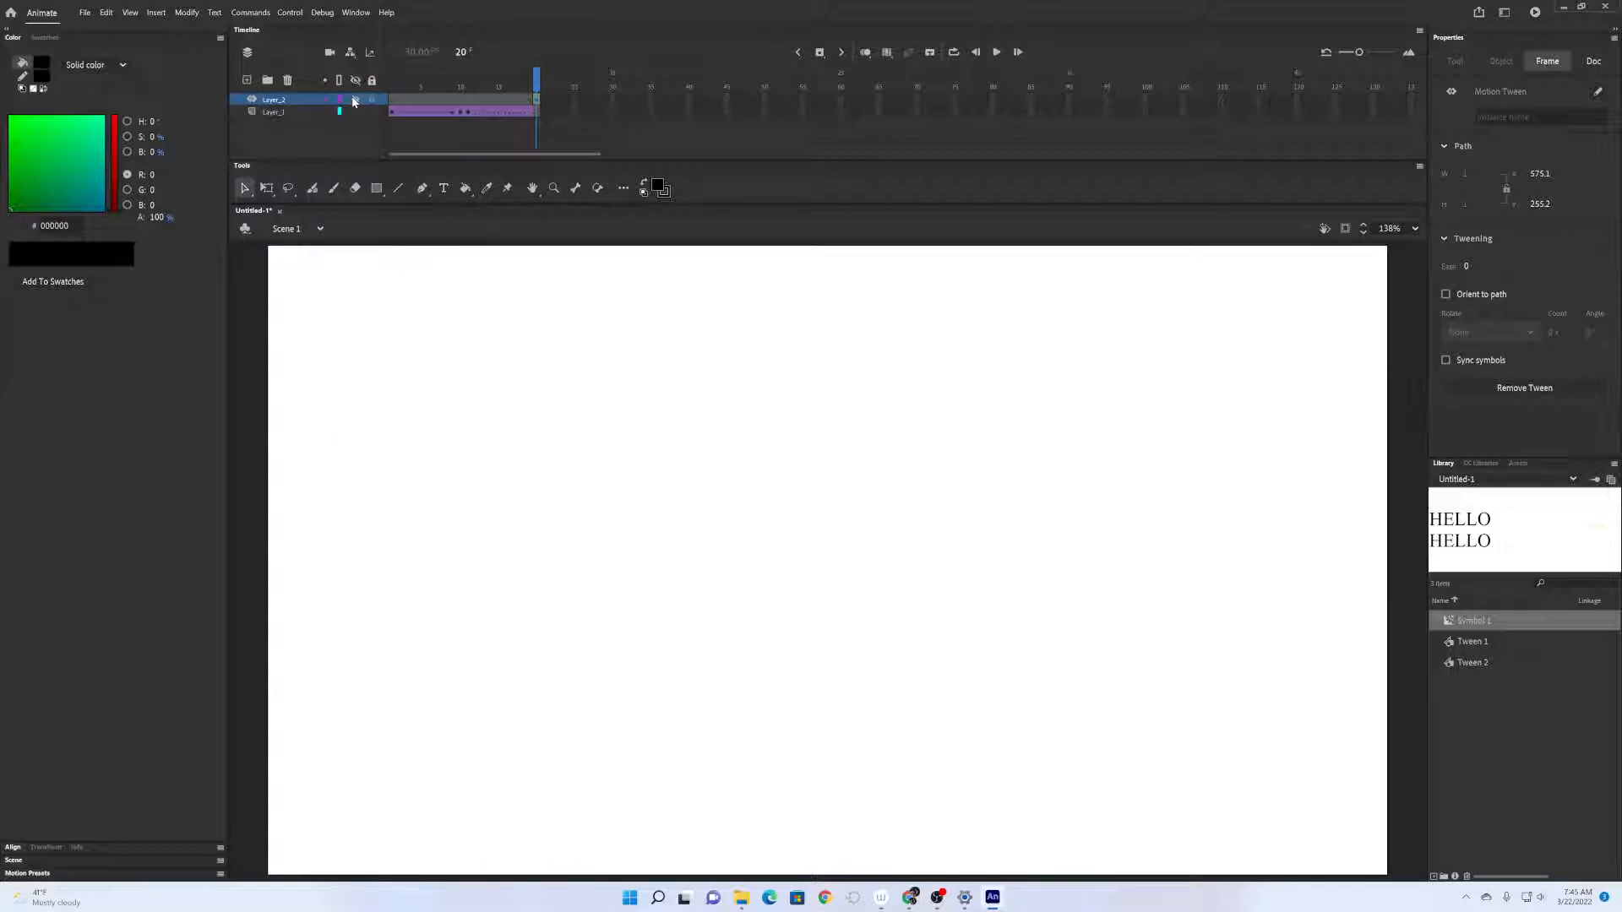
{"action": "left_click", "coordinate": [354, 101]}
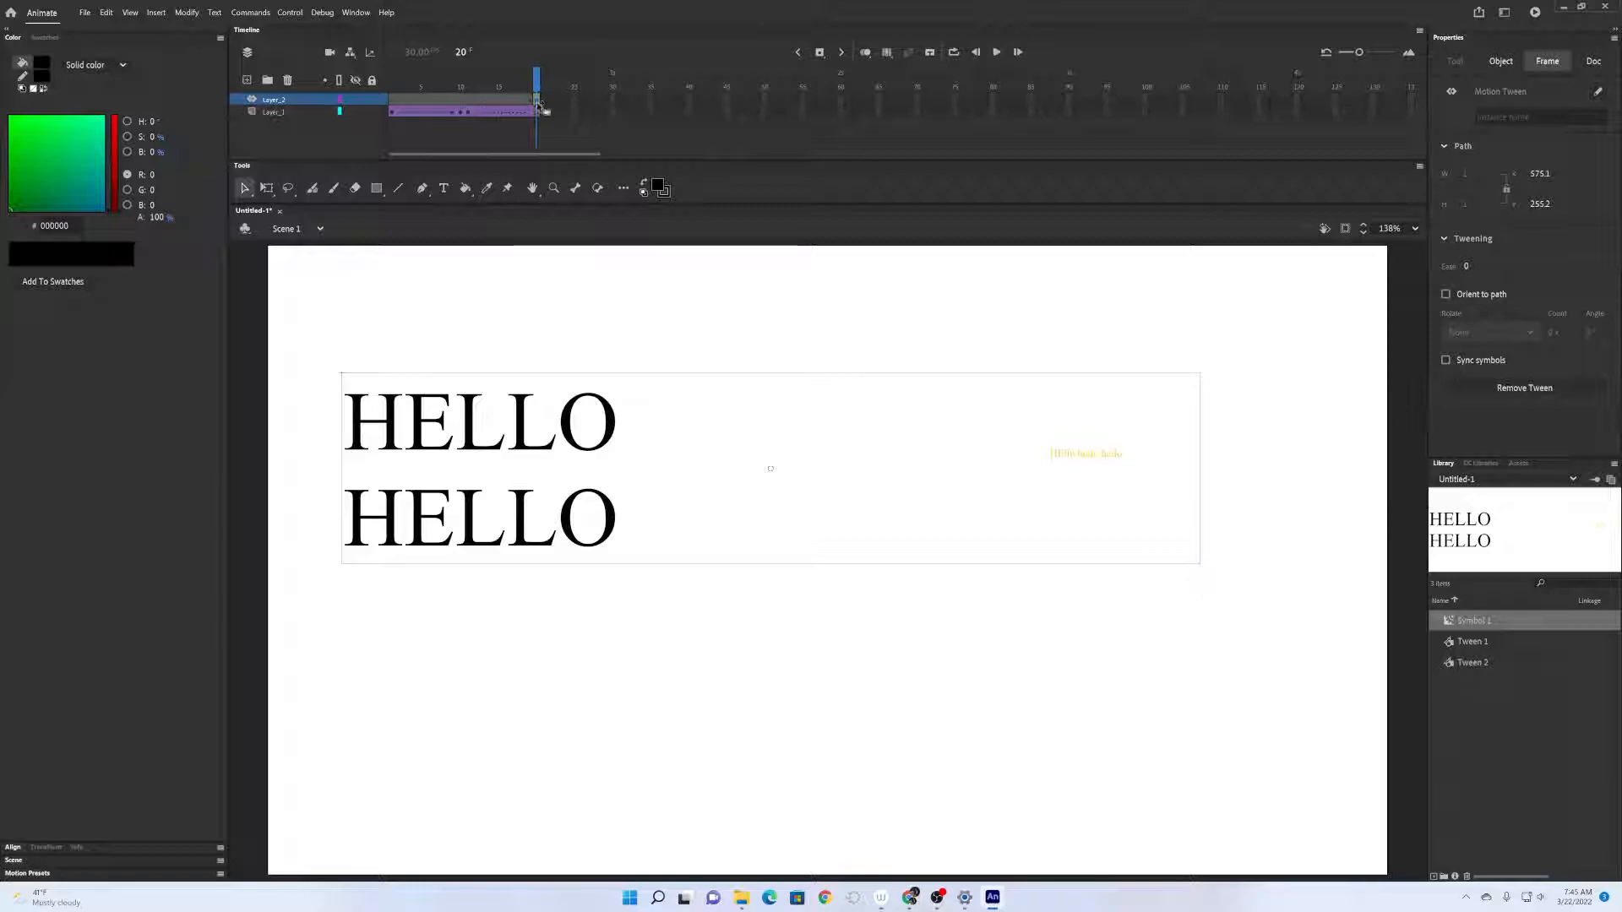
{"action": "left_click_drag", "start_coordinate": [534, 101], "coordinate": [391, 101]}
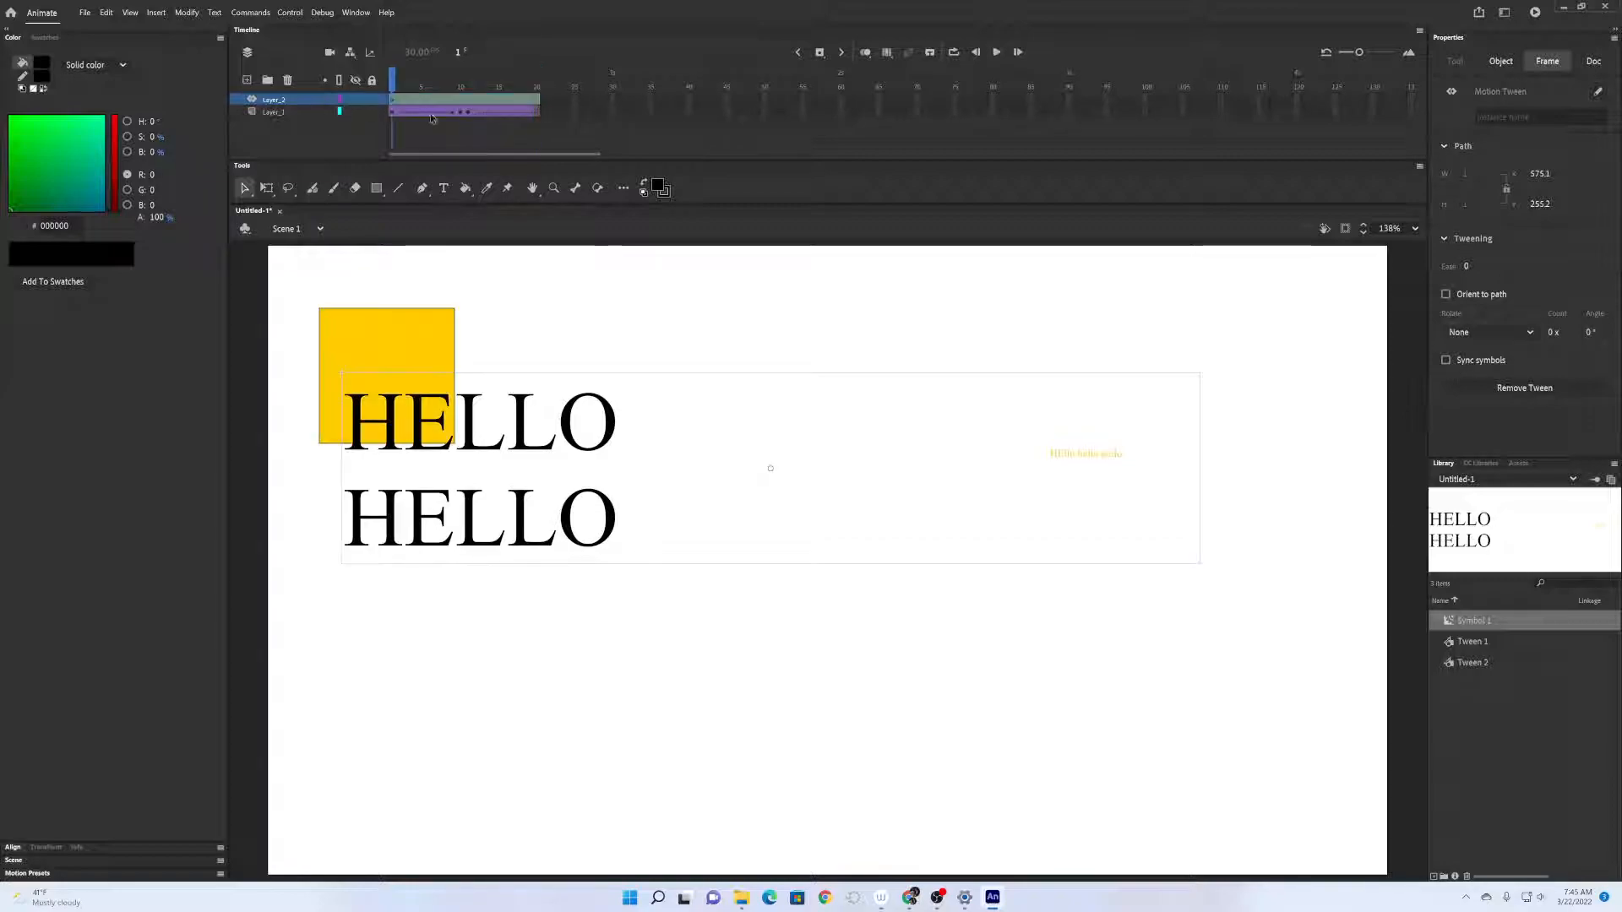
Toggle the visibility of both layers to compare the yellow square with the HELLO text at frame 1.
{"action": "left_click", "coordinate": [355, 100]}
{"action": "left_click", "coordinate": [355, 112]}
{"action": "left_click", "coordinate": [356, 113]}
{"action": "left_click", "coordinate": [355, 113]}
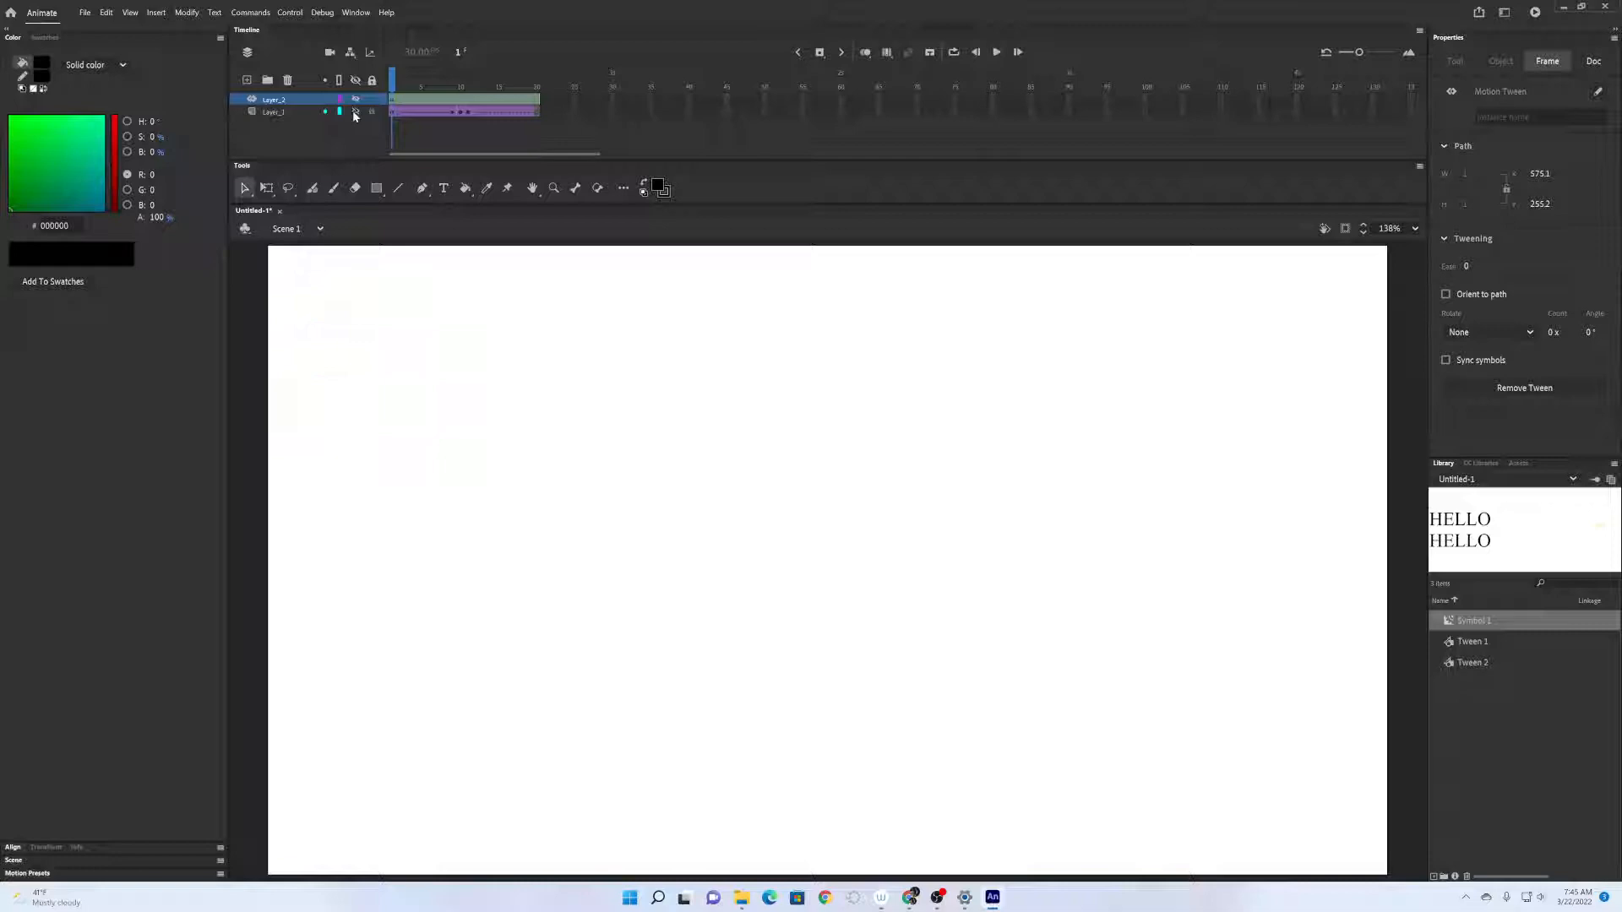
{"action": "left_click", "coordinate": [356, 112]}
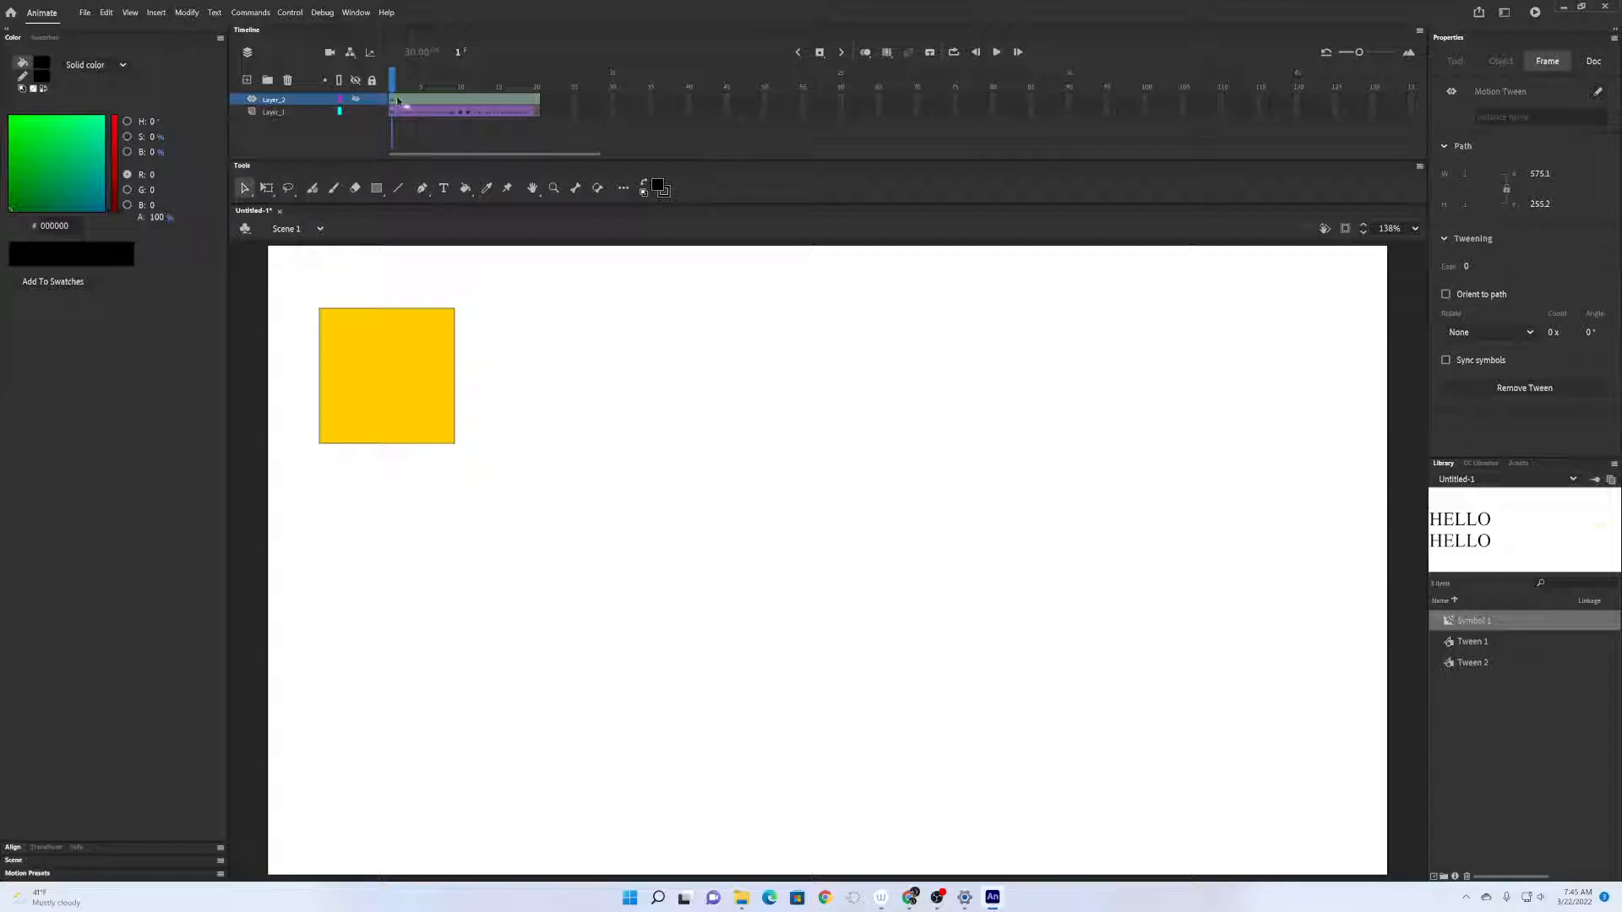
{"action": "left_click", "coordinate": [355, 112]}
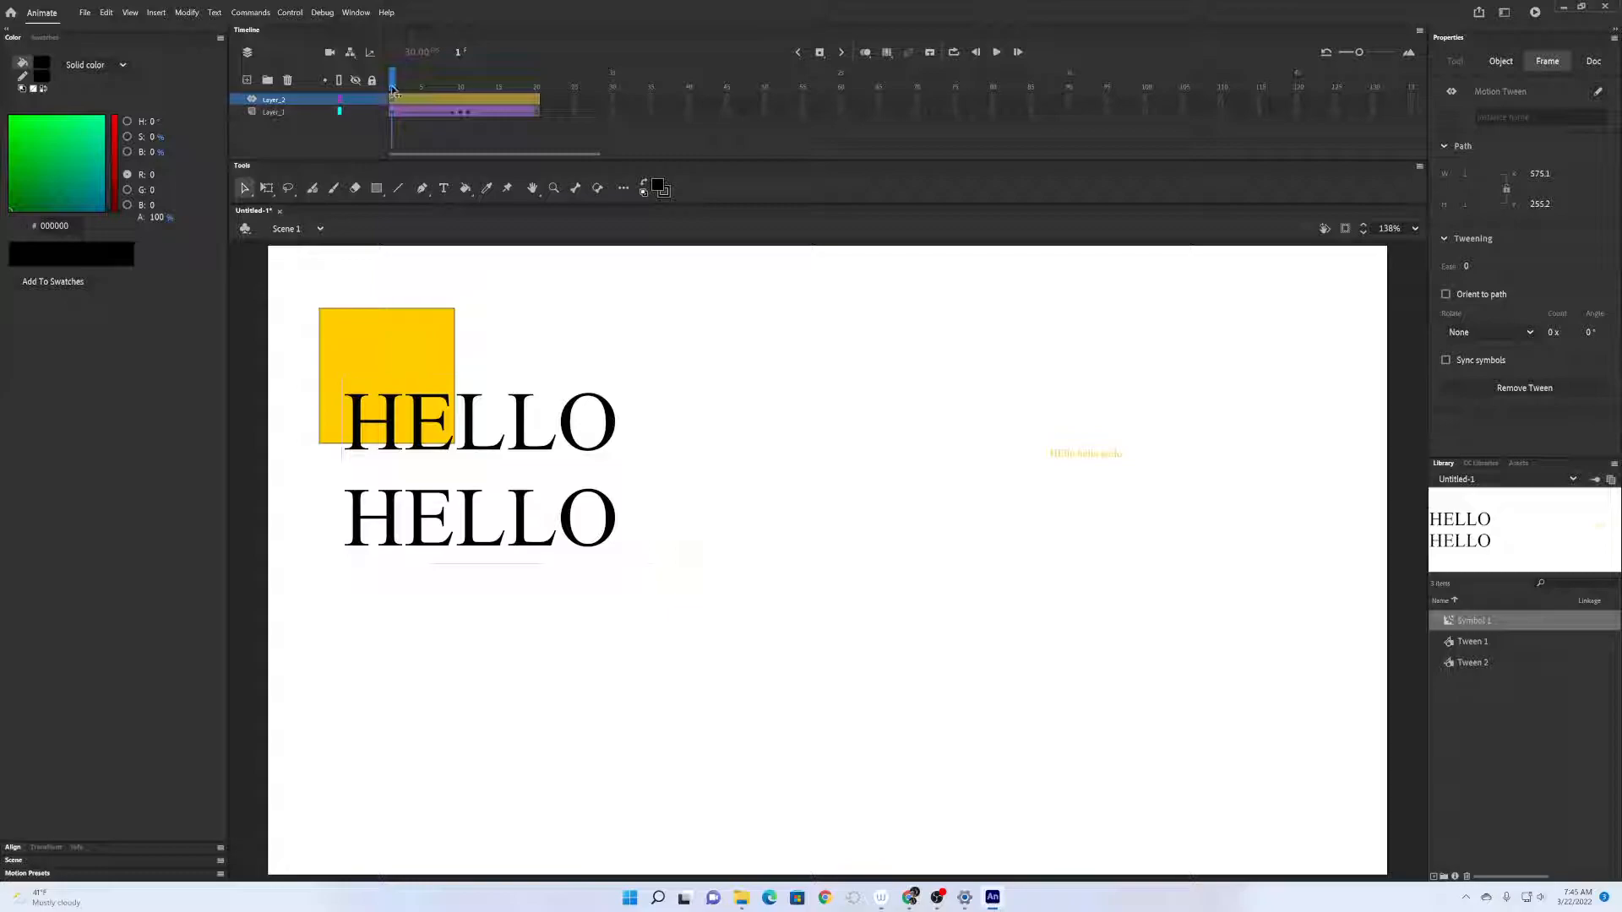
At frame 20, move the HELLO symbol to the stage's right side, at about X 908, Y 92.
{"action": "left_click_drag", "start_coordinate": [391, 92], "coordinate": [453, 99]}
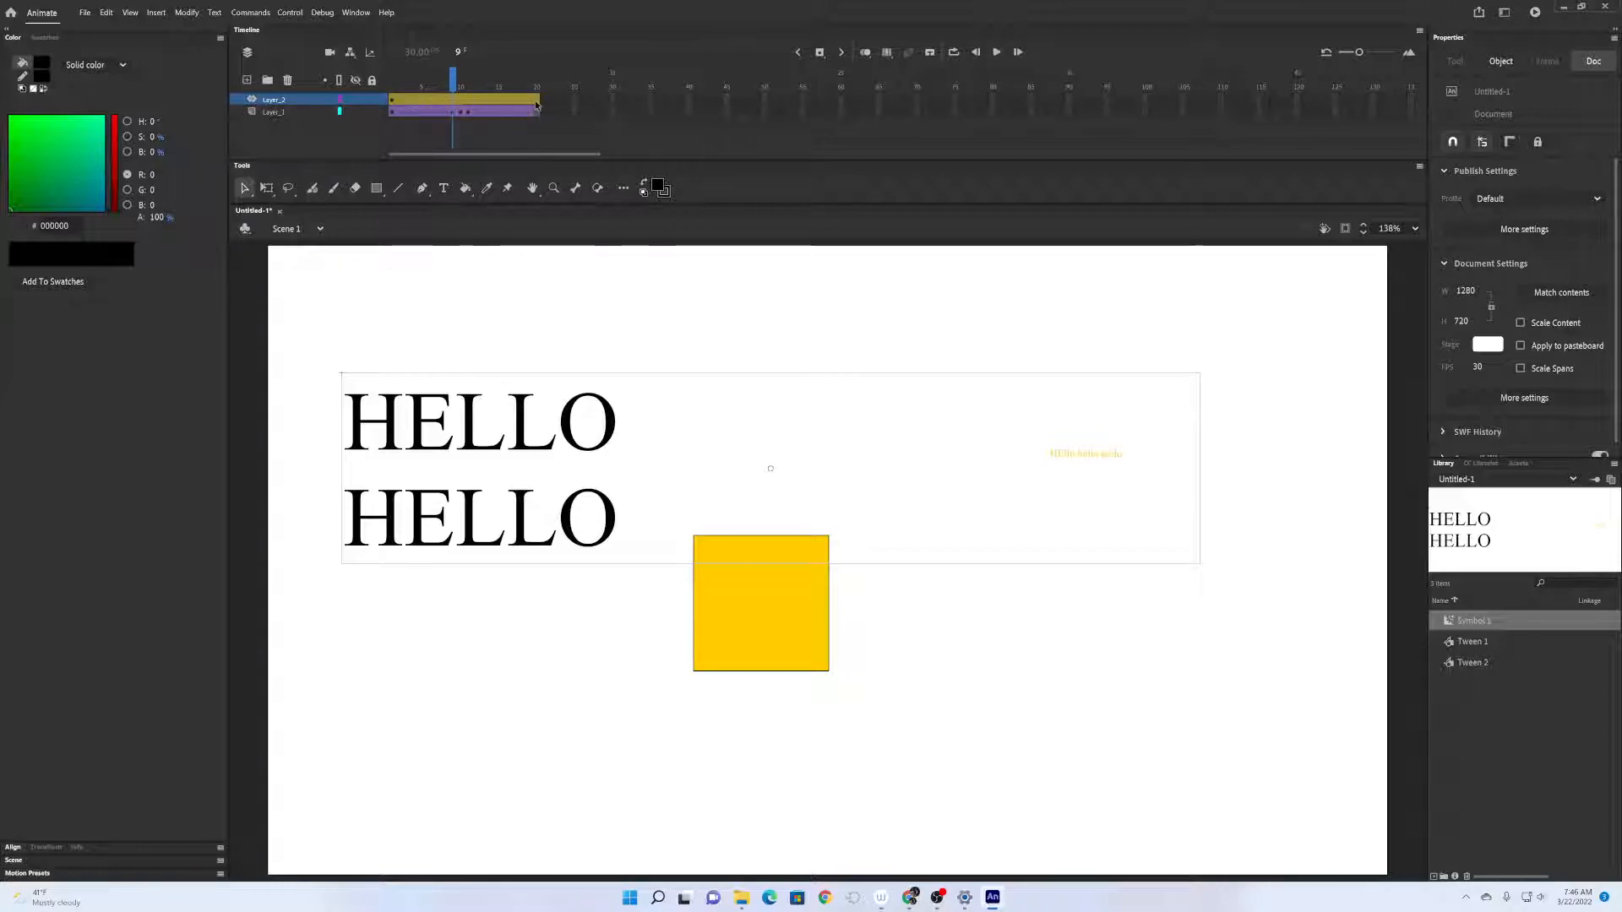
{"action": "left_click_drag", "start_coordinate": [454, 88], "coordinate": [536, 89]}
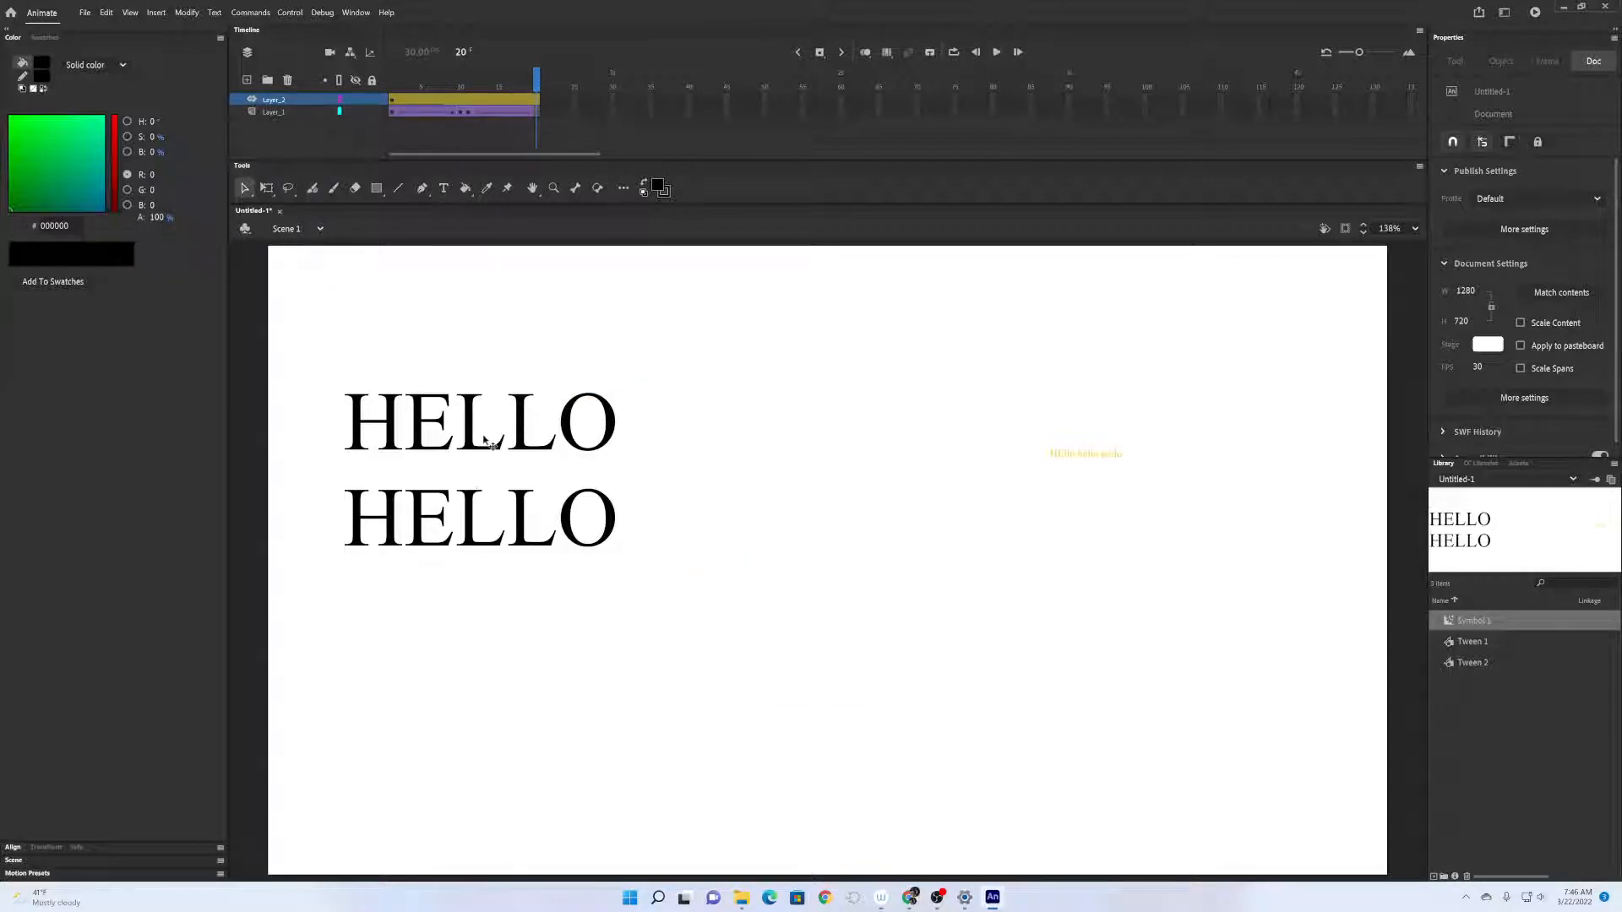
{"action": "left_click_drag", "start_coordinate": [474, 442], "coordinate": [1182, 435]}
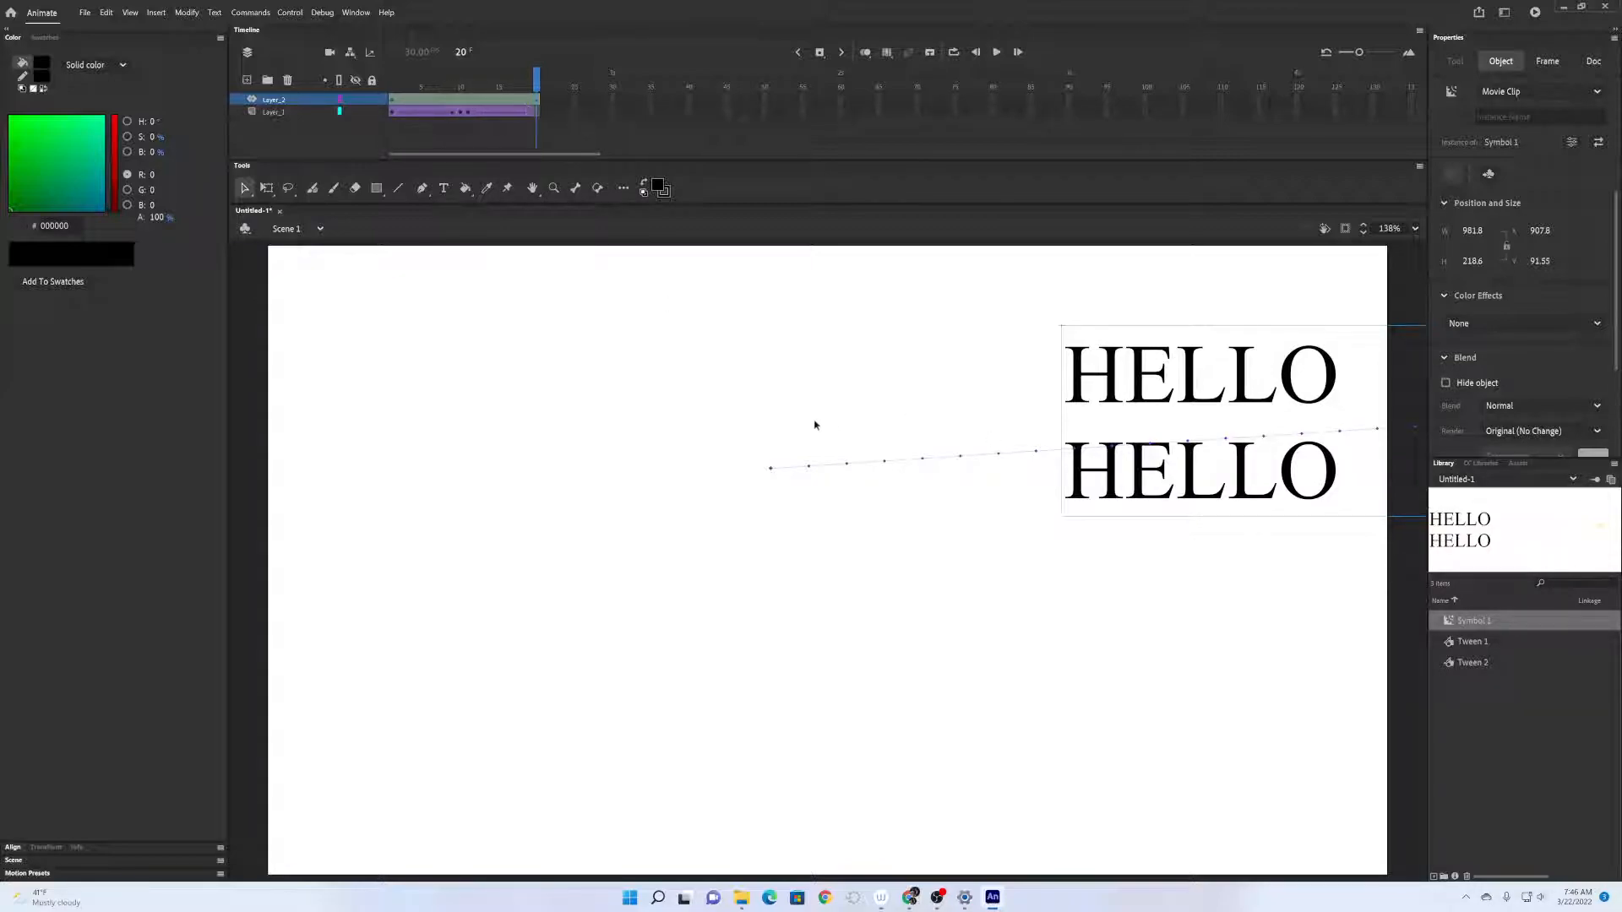
Bend the HELLO symbol's motion path into a deep curve dipping below the stage, and play the animation.
{"action": "left_click_drag", "start_coordinate": [887, 464], "coordinate": [359, 807]}
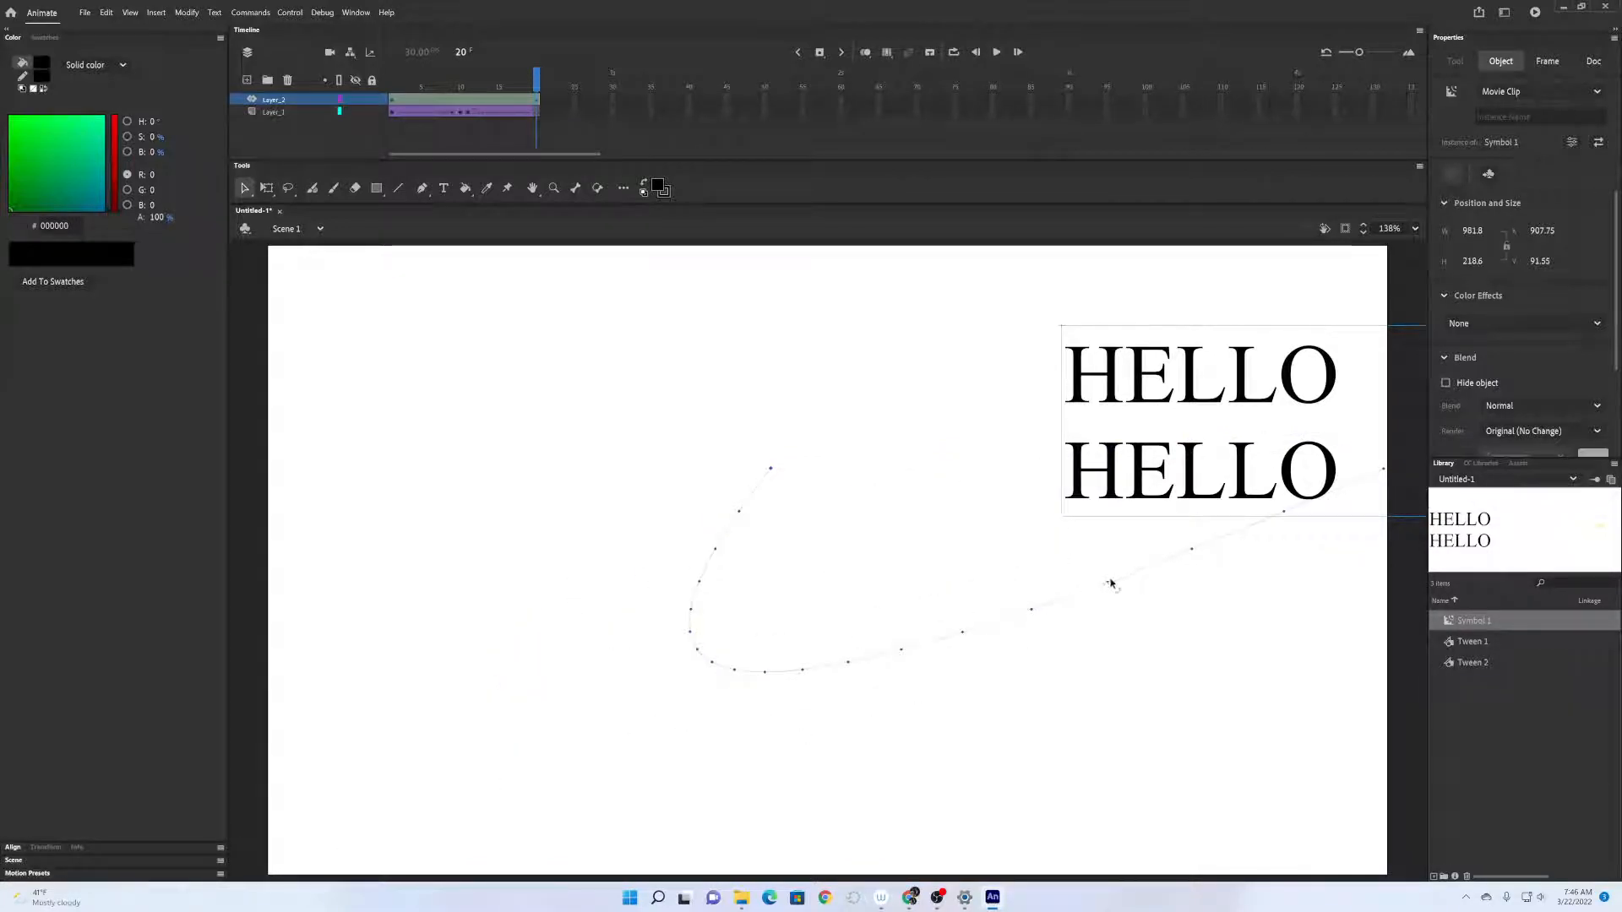
{"action": "left_click_drag", "start_coordinate": [1109, 585], "coordinate": [1063, 866]}
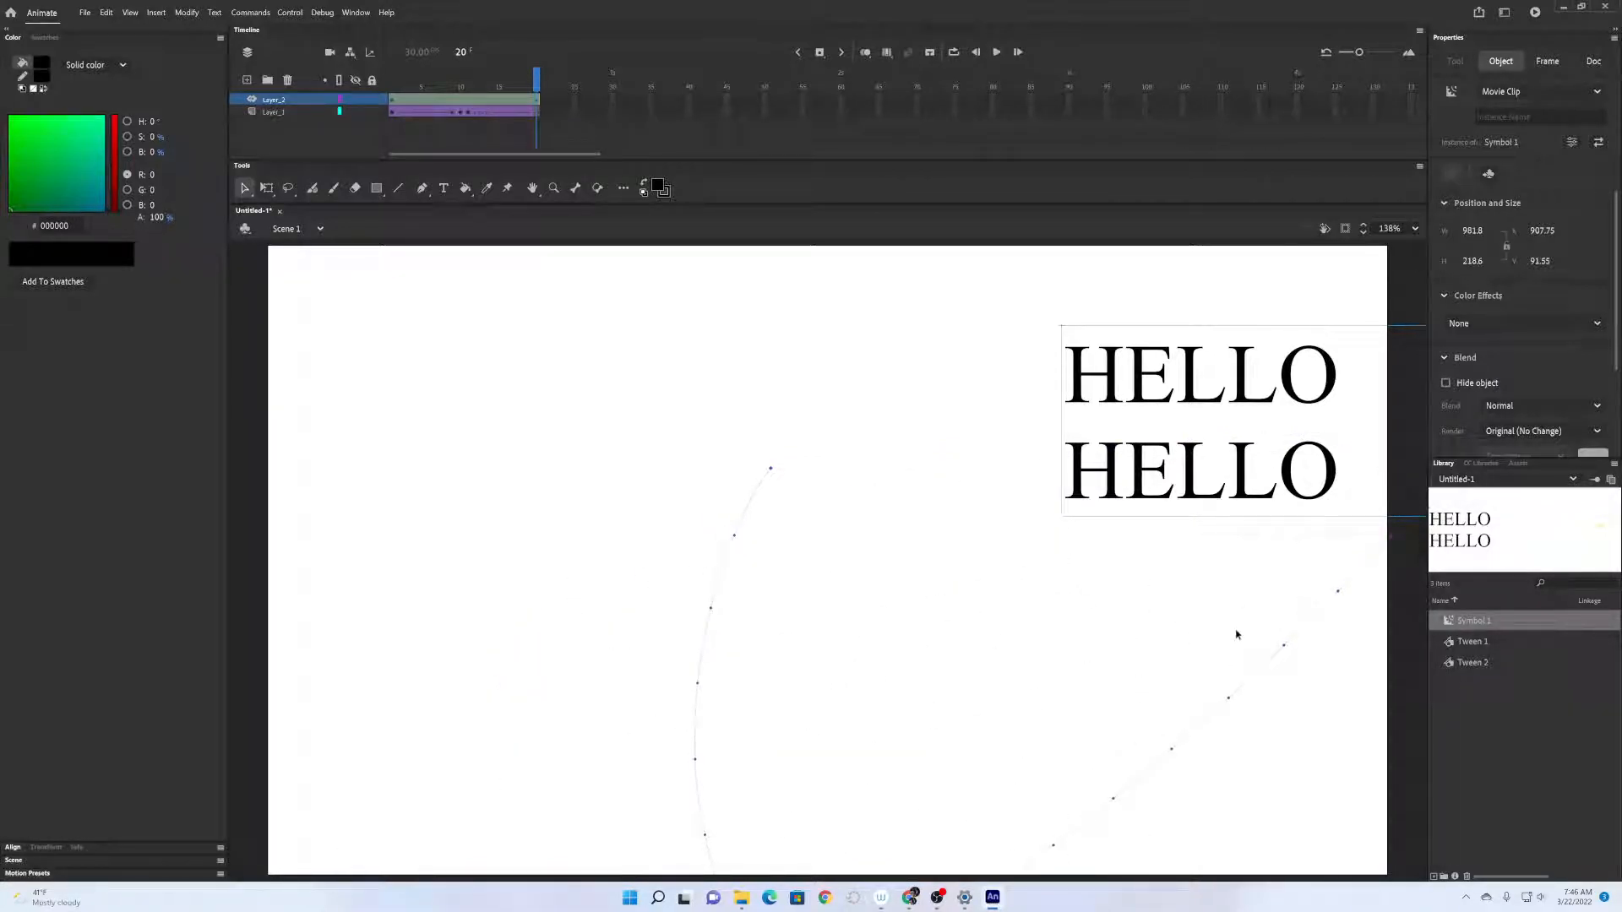
{"action": "key", "text": "Return"}
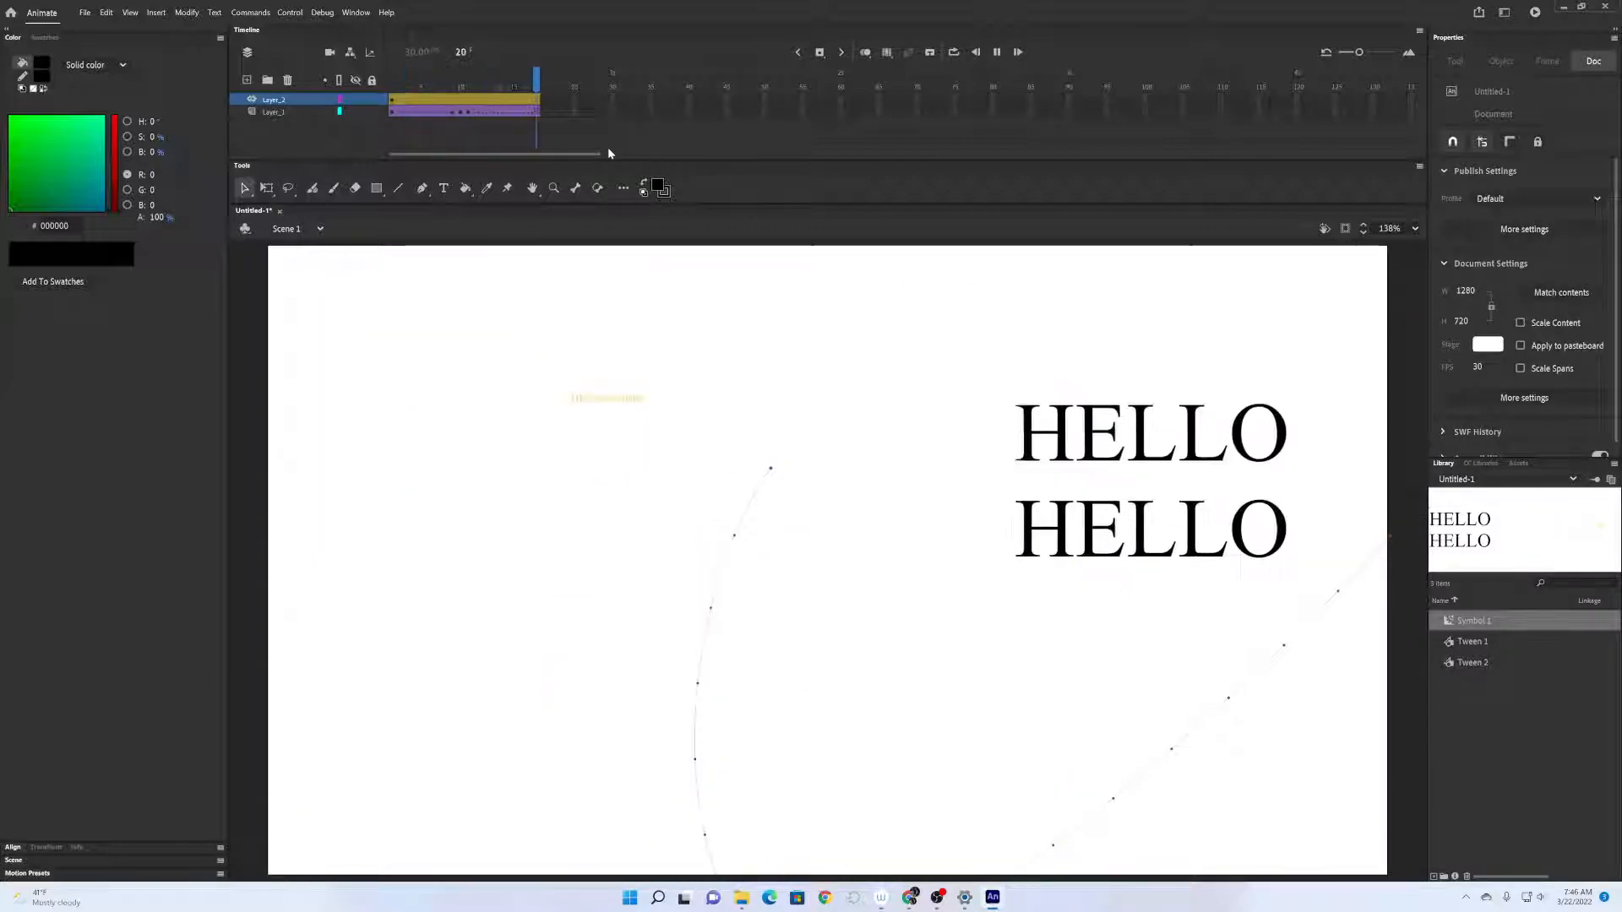
{"action": "key", "text": "Return"}
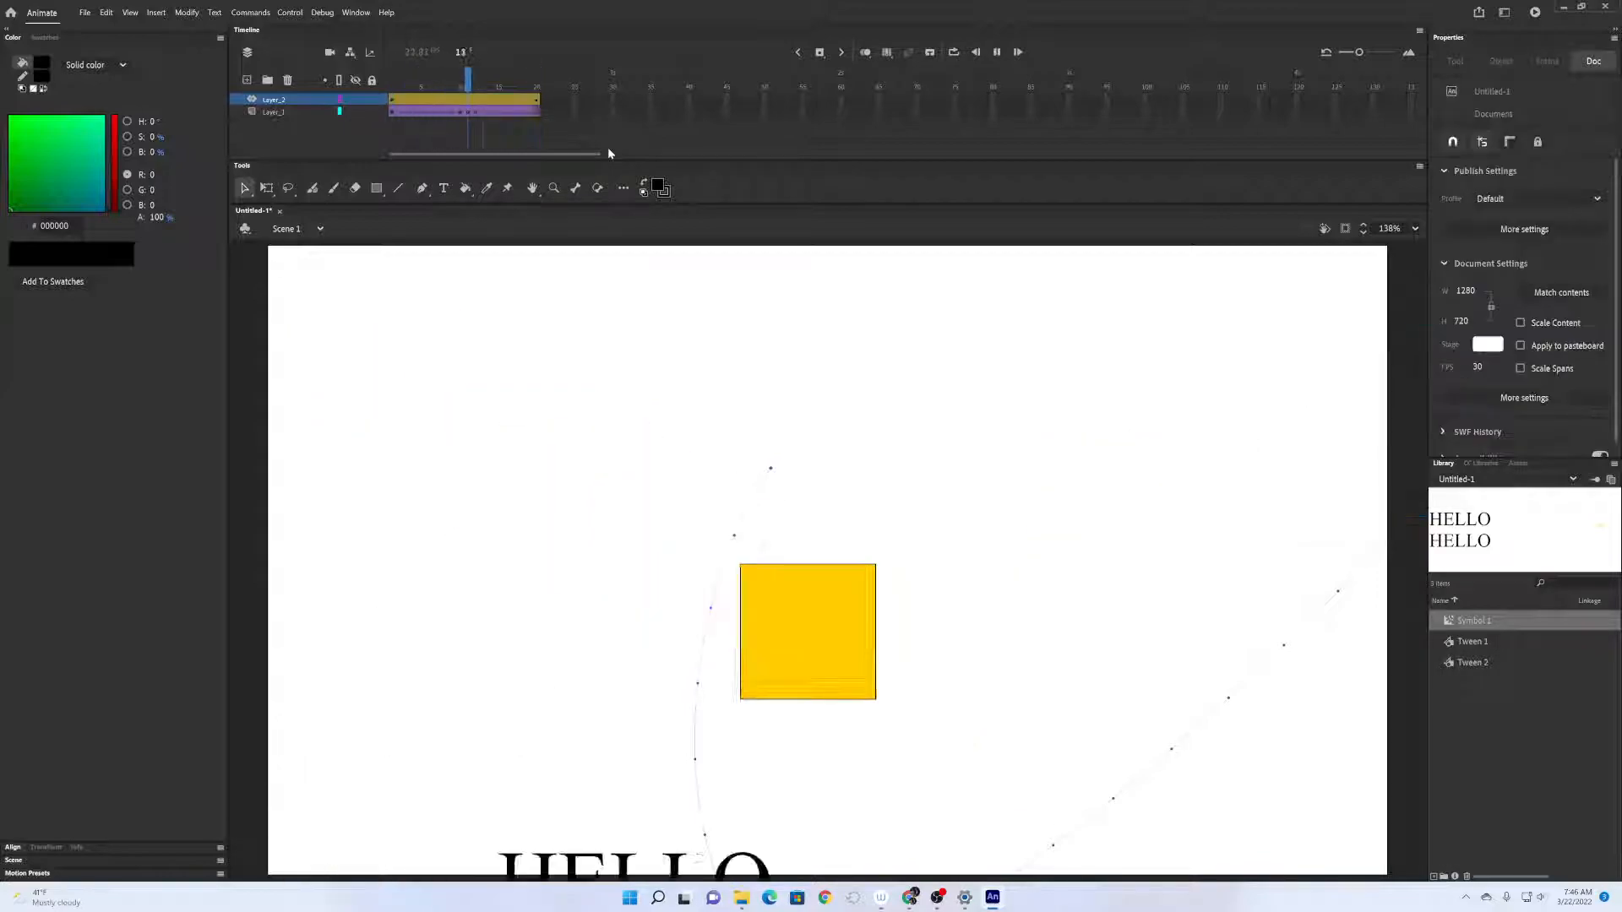
{"action": "key", "text": "Return"}
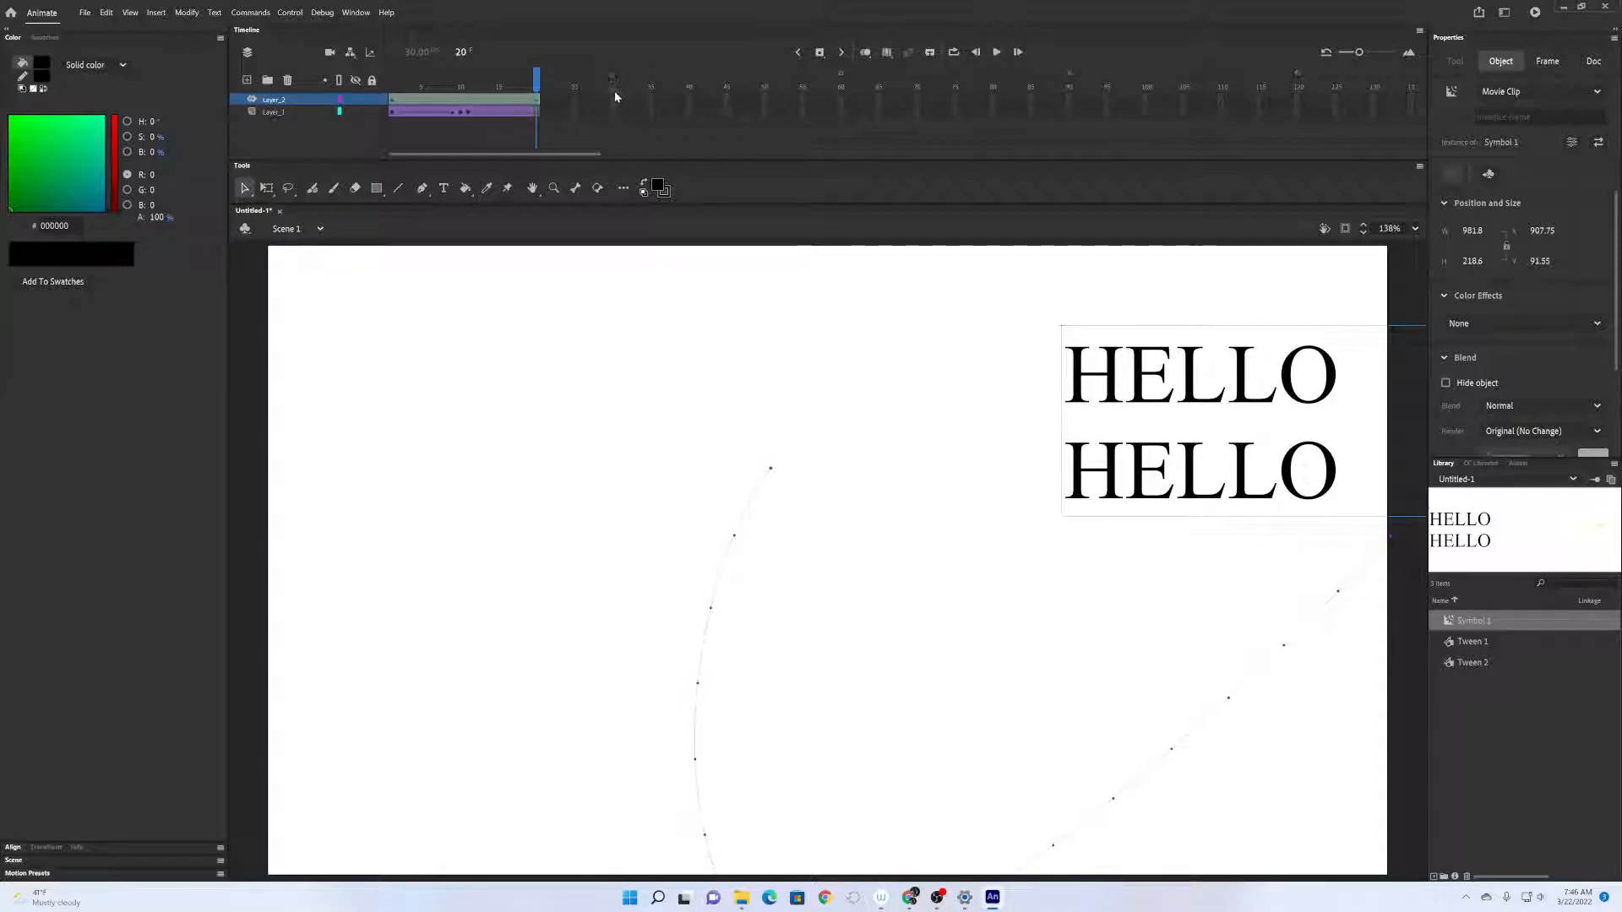
Extend the HELLO layer's motion tween to frame 120 and preview the slower movement.
{"action": "left_click", "coordinate": [539, 98]}
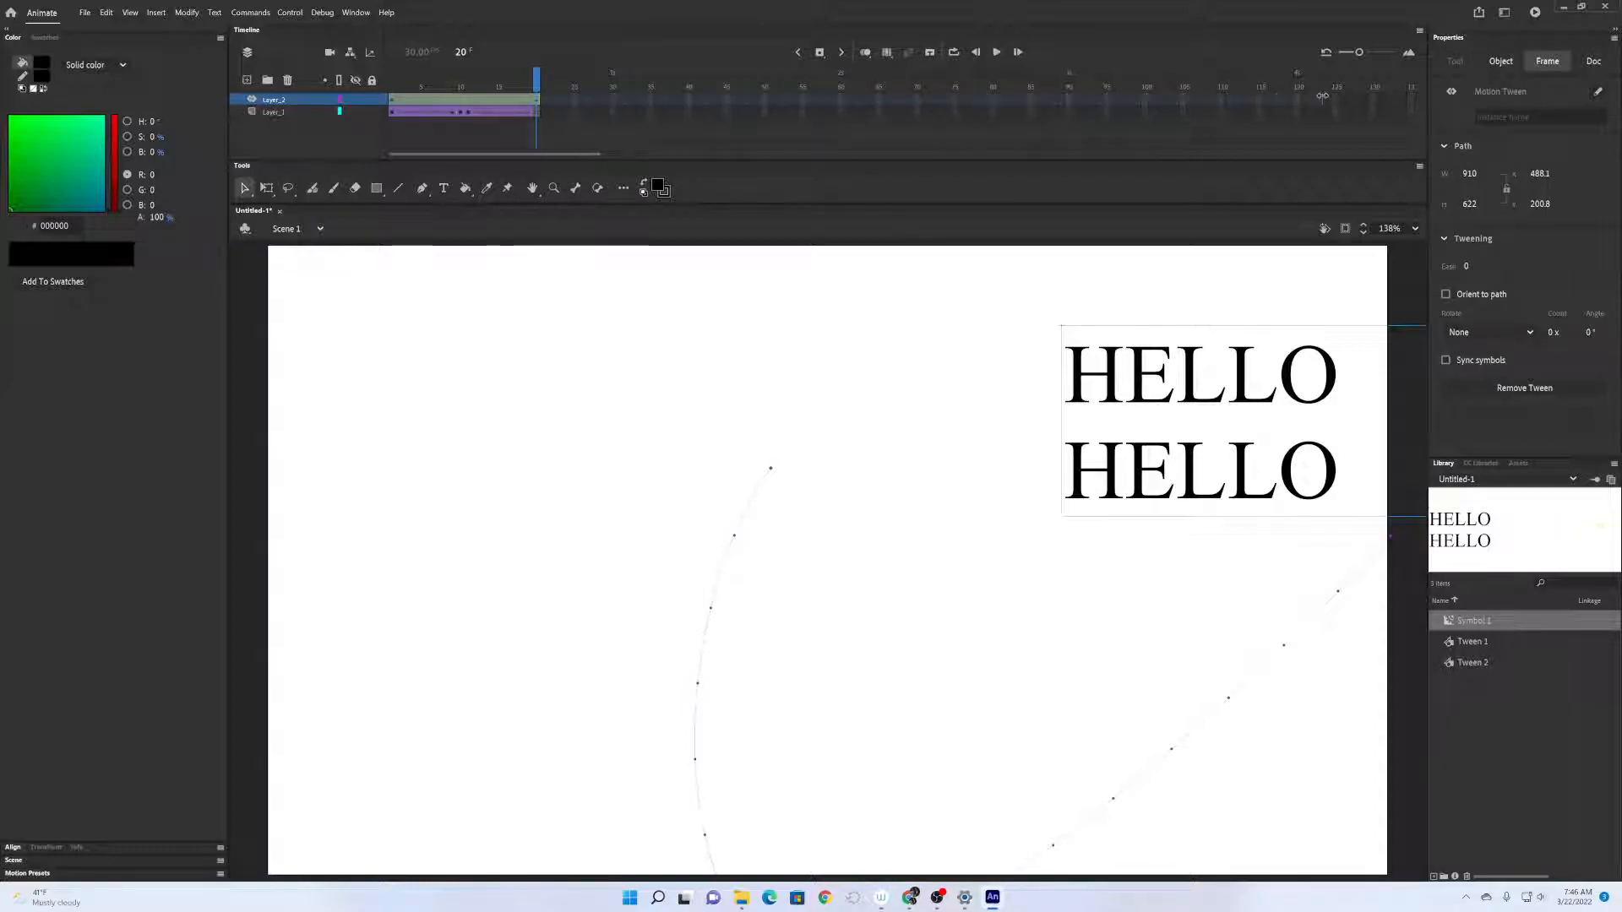
{"action": "left_click_drag", "start_coordinate": [1293, 95], "coordinate": [1293, 95]}
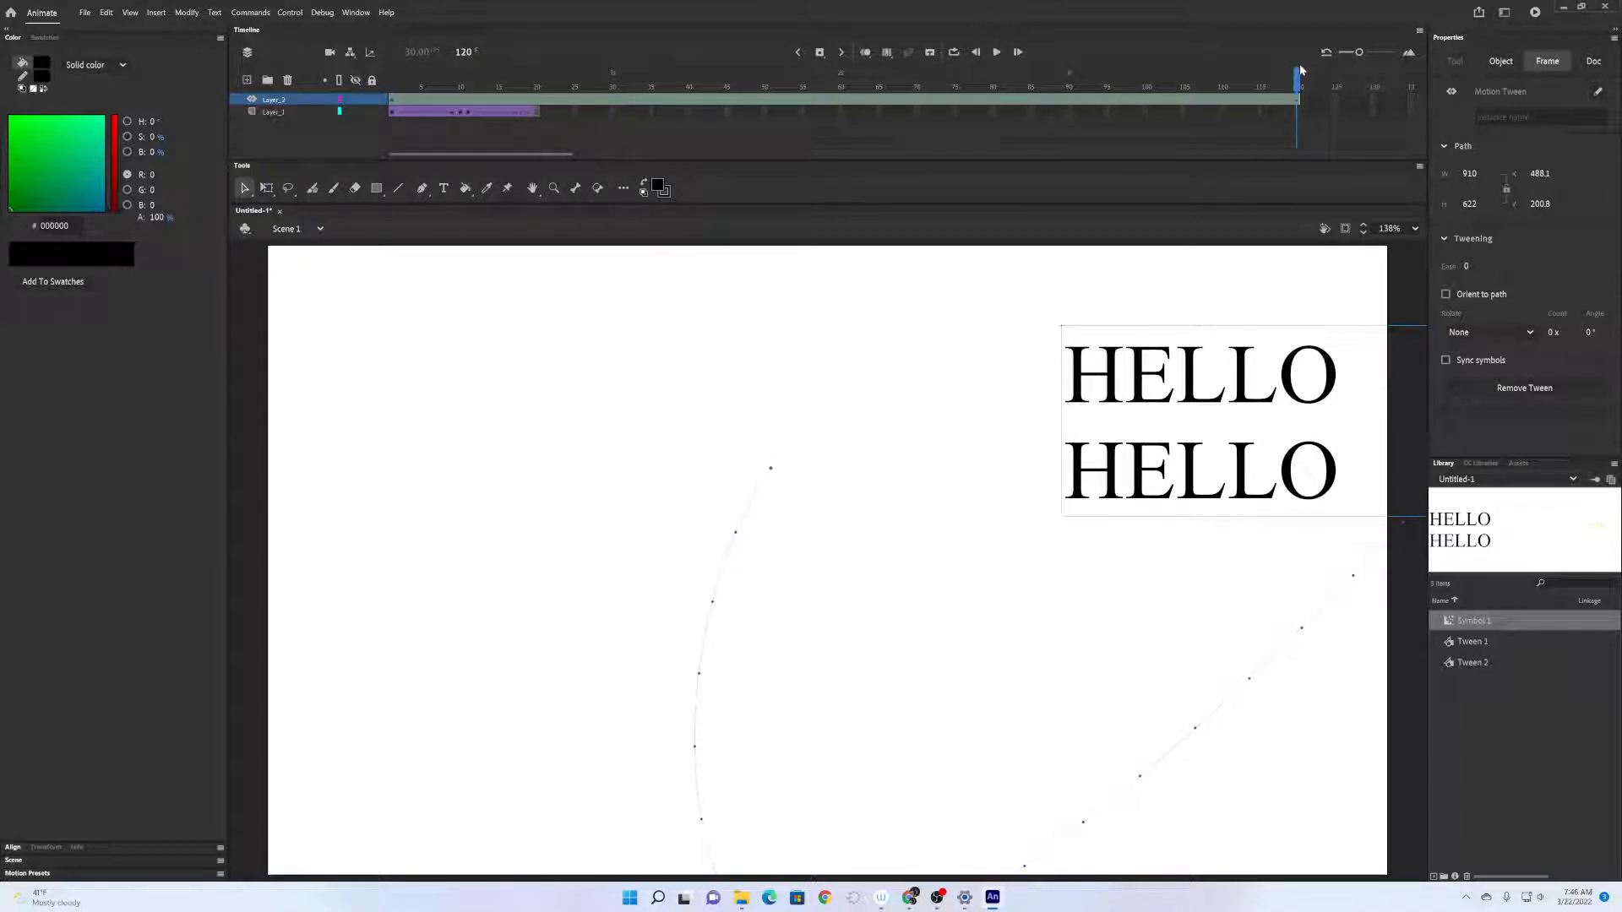
{"action": "left_click_drag", "start_coordinate": [1299, 74], "coordinate": [581, 85]}
{"action": "left_click_drag", "start_coordinate": [594, 175], "coordinate": [1324, 78]}
{"action": "key", "text": "Return"}
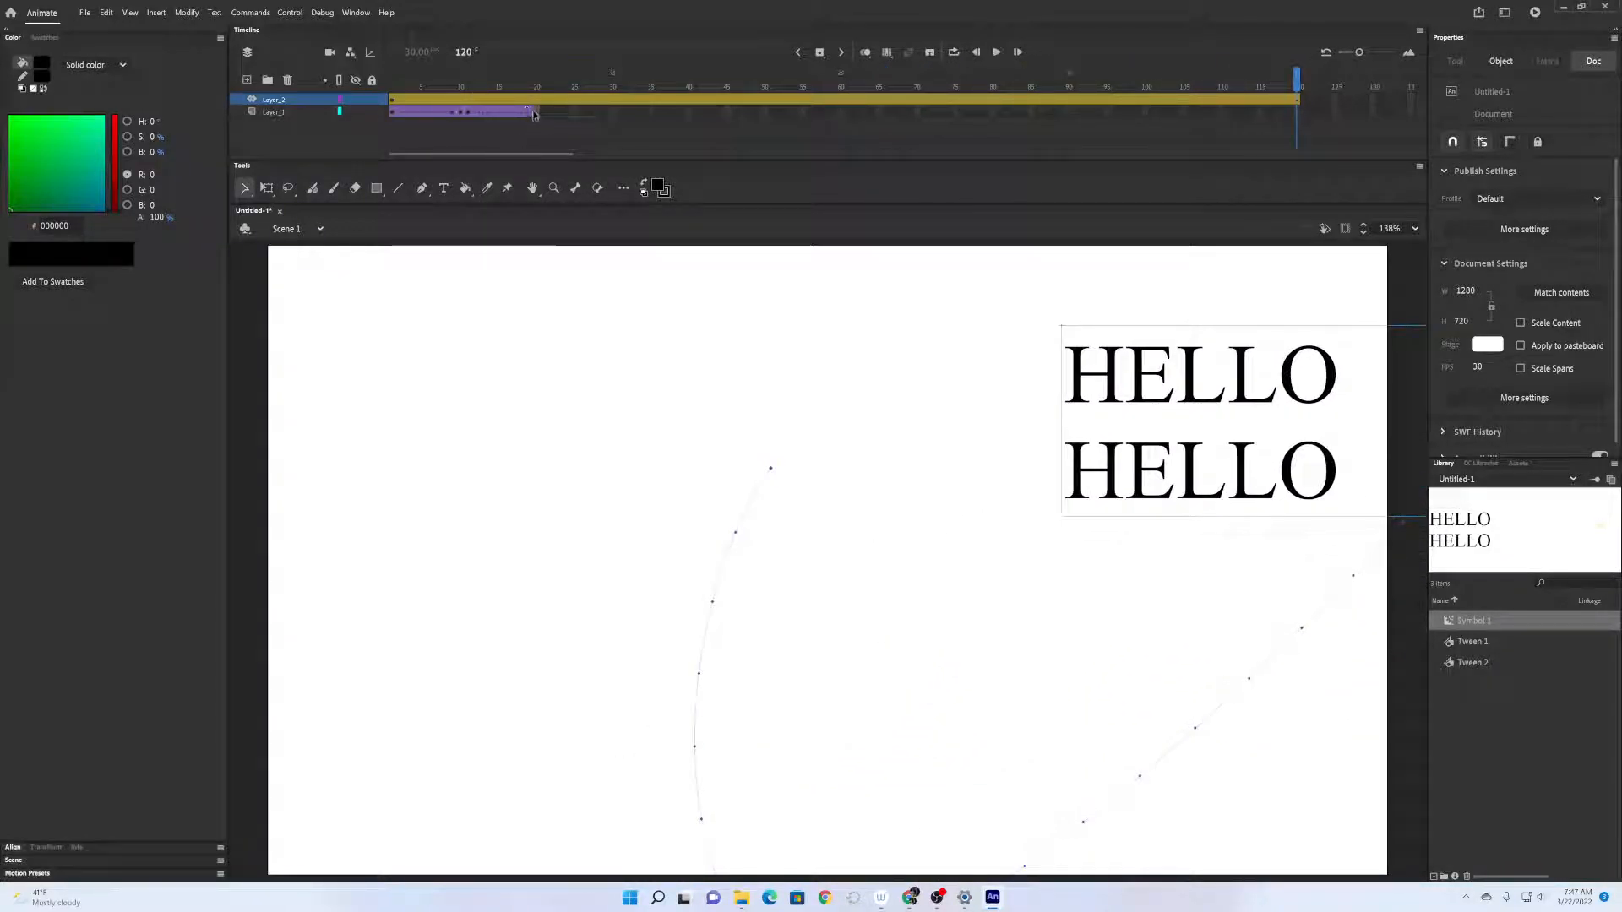
Extend Layer_1's frames to frame 121 and move the yellow square's keyframe at frame 10 to frame 46.
{"action": "left_click", "coordinate": [535, 113]}
{"action": "left_click_drag", "start_coordinate": [538, 114], "coordinate": [1309, 116]}
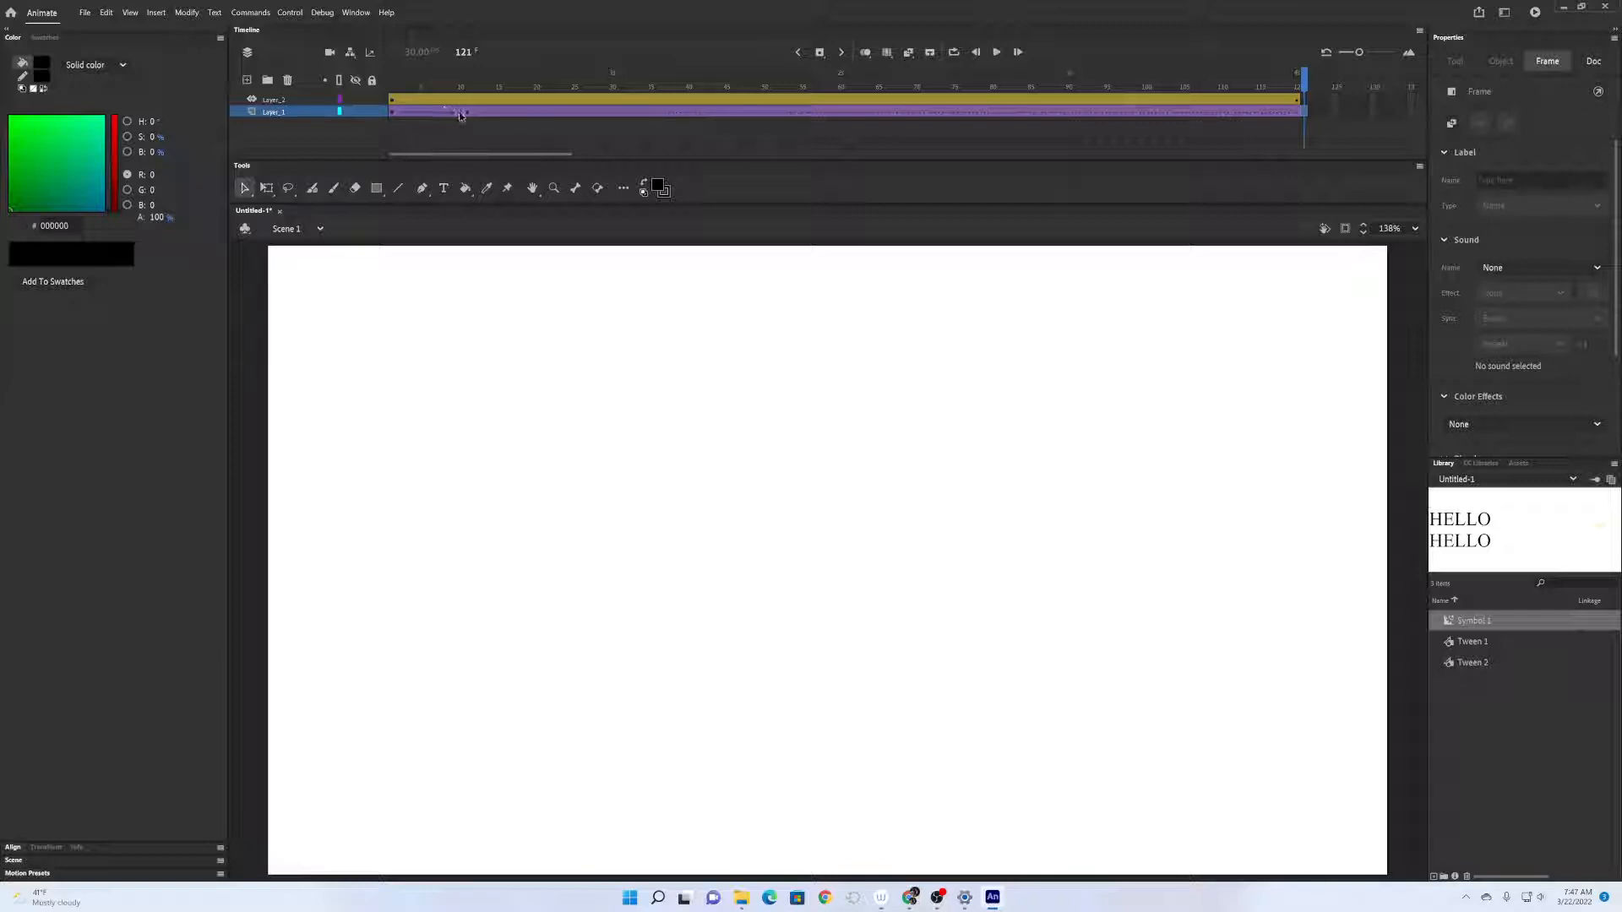
{"action": "left_click_drag", "start_coordinate": [462, 117], "coordinate": [750, 112]}
{"action": "left_click", "coordinate": [464, 115]}
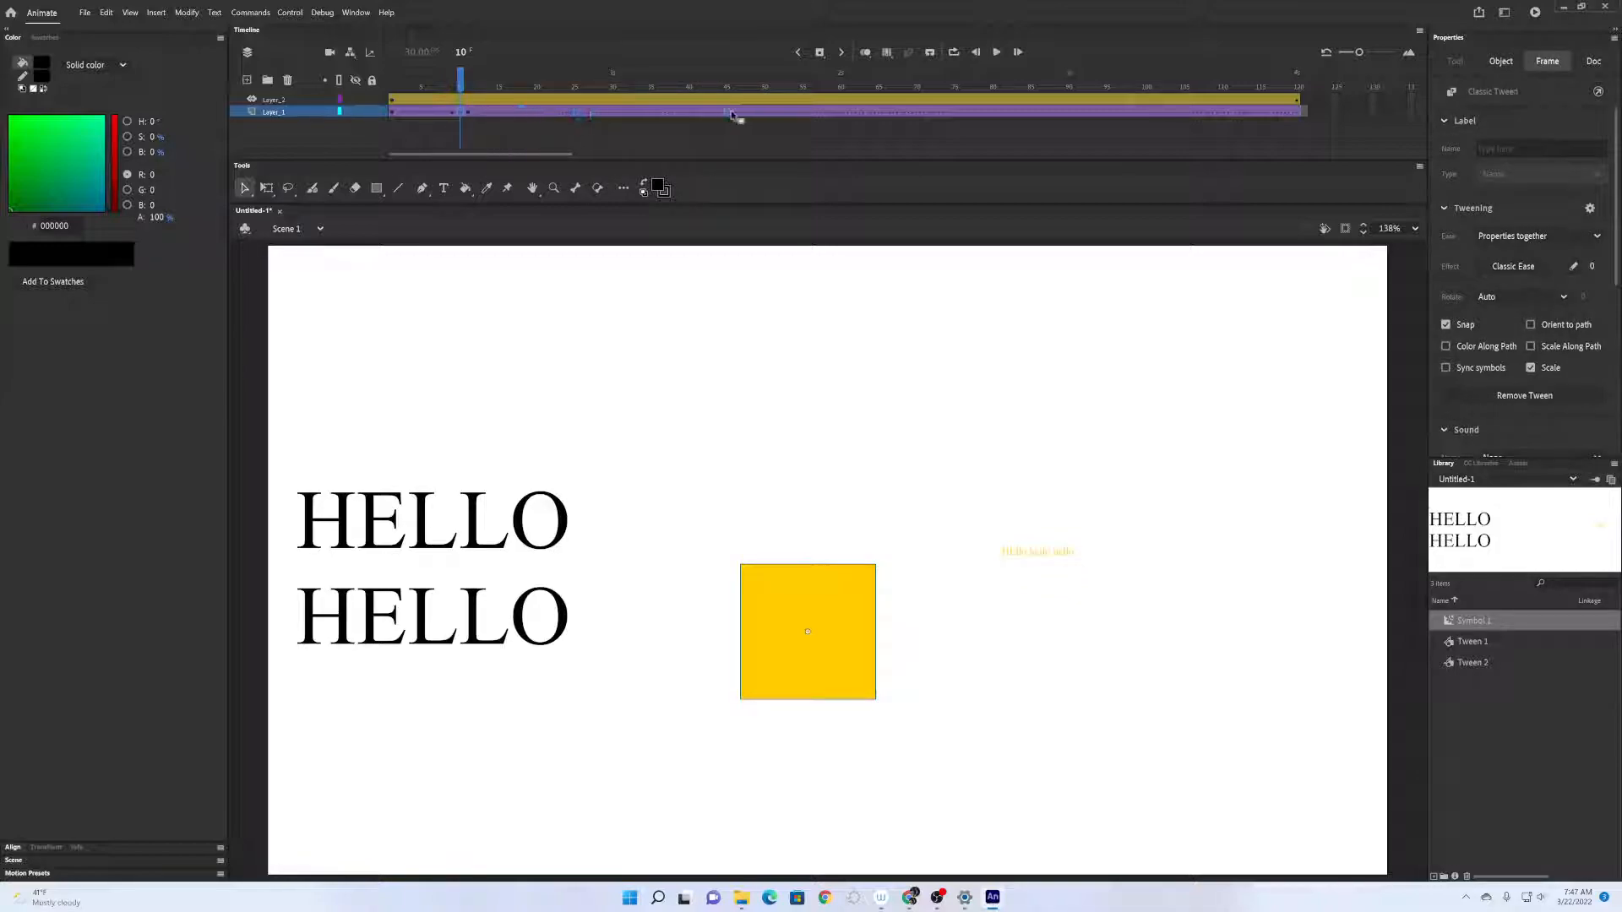
{"action": "left_click", "coordinate": [734, 114]}
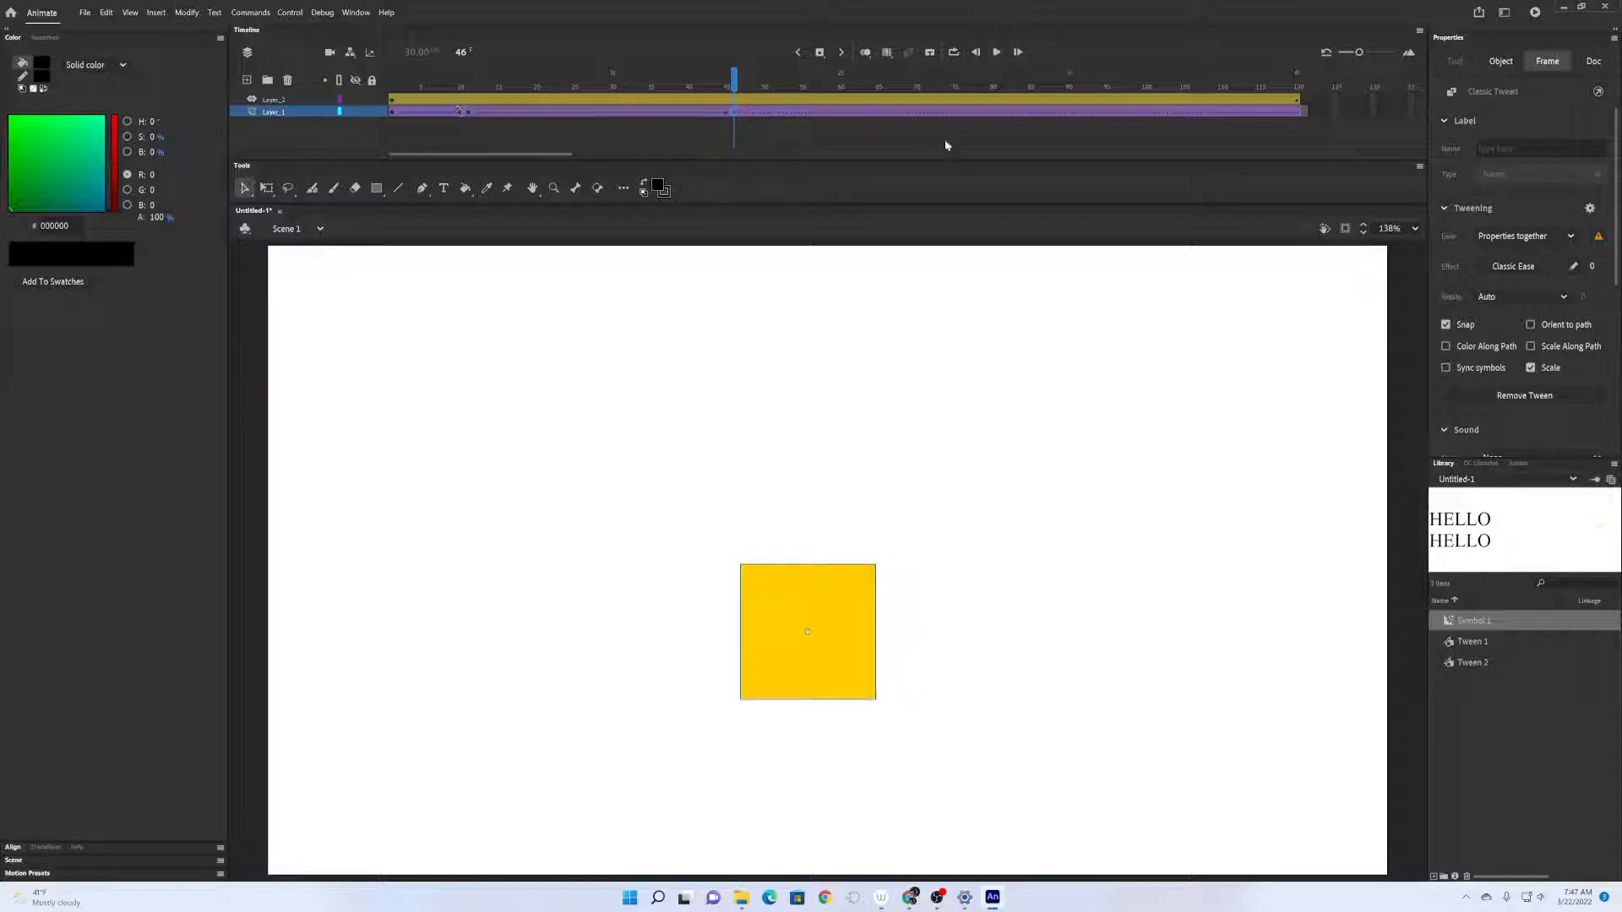
Undo the frame extension and keyframe move on Layer_1, back to the span ending at frame 20.
{"action": "key", "text": "ctrl+z"}
{"action": "key", "text": "ctrl+z"}
{"action": "key", "text": "ctrl+z"}
{"action": "key", "text": "ctrl+z"}
{"action": "key", "text": "ctrl+z"}
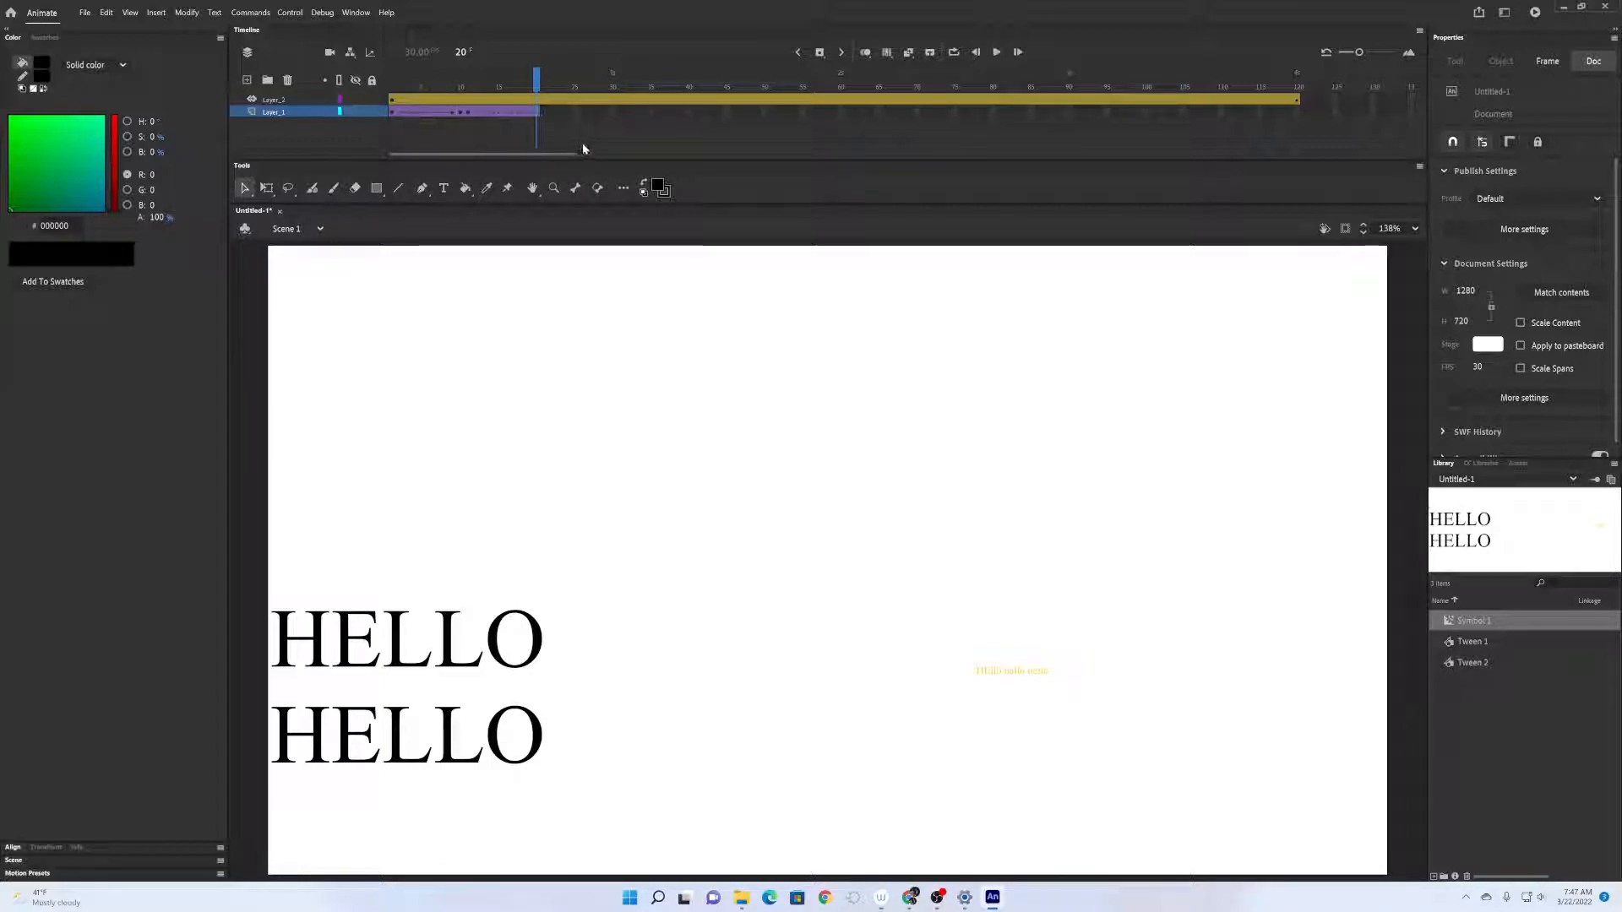
Try to extend the end of Layer_1's span to frame 43 and to frame 61, undoing each attempt.
{"action": "left_click_drag", "start_coordinate": [537, 110], "coordinate": [710, 111]}
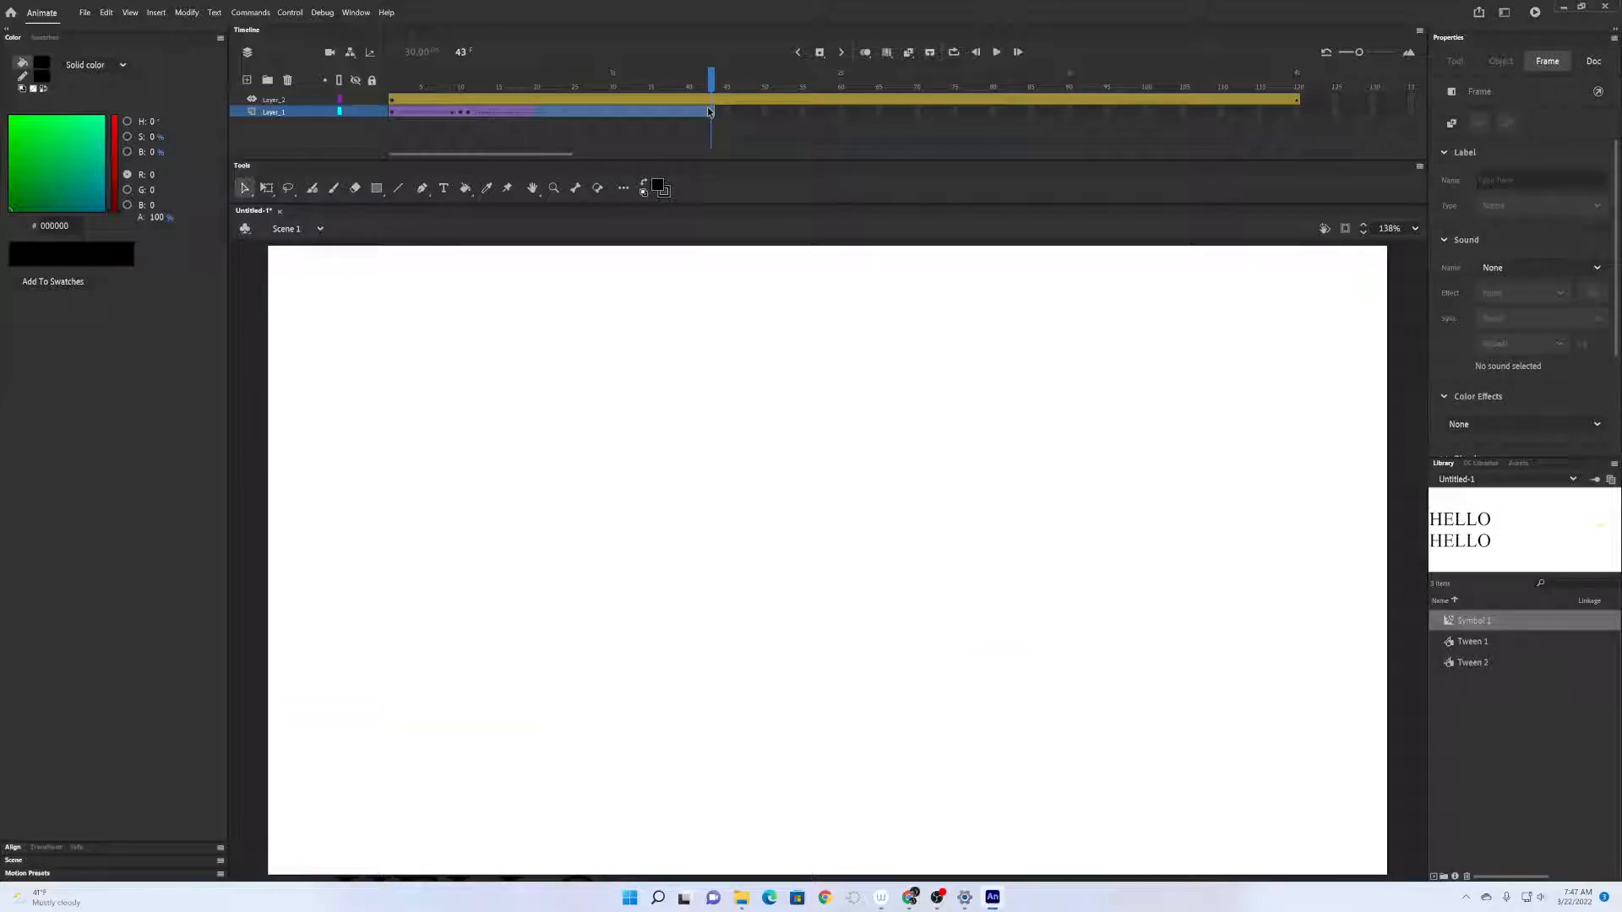
{"action": "key", "text": "ctrl+z"}
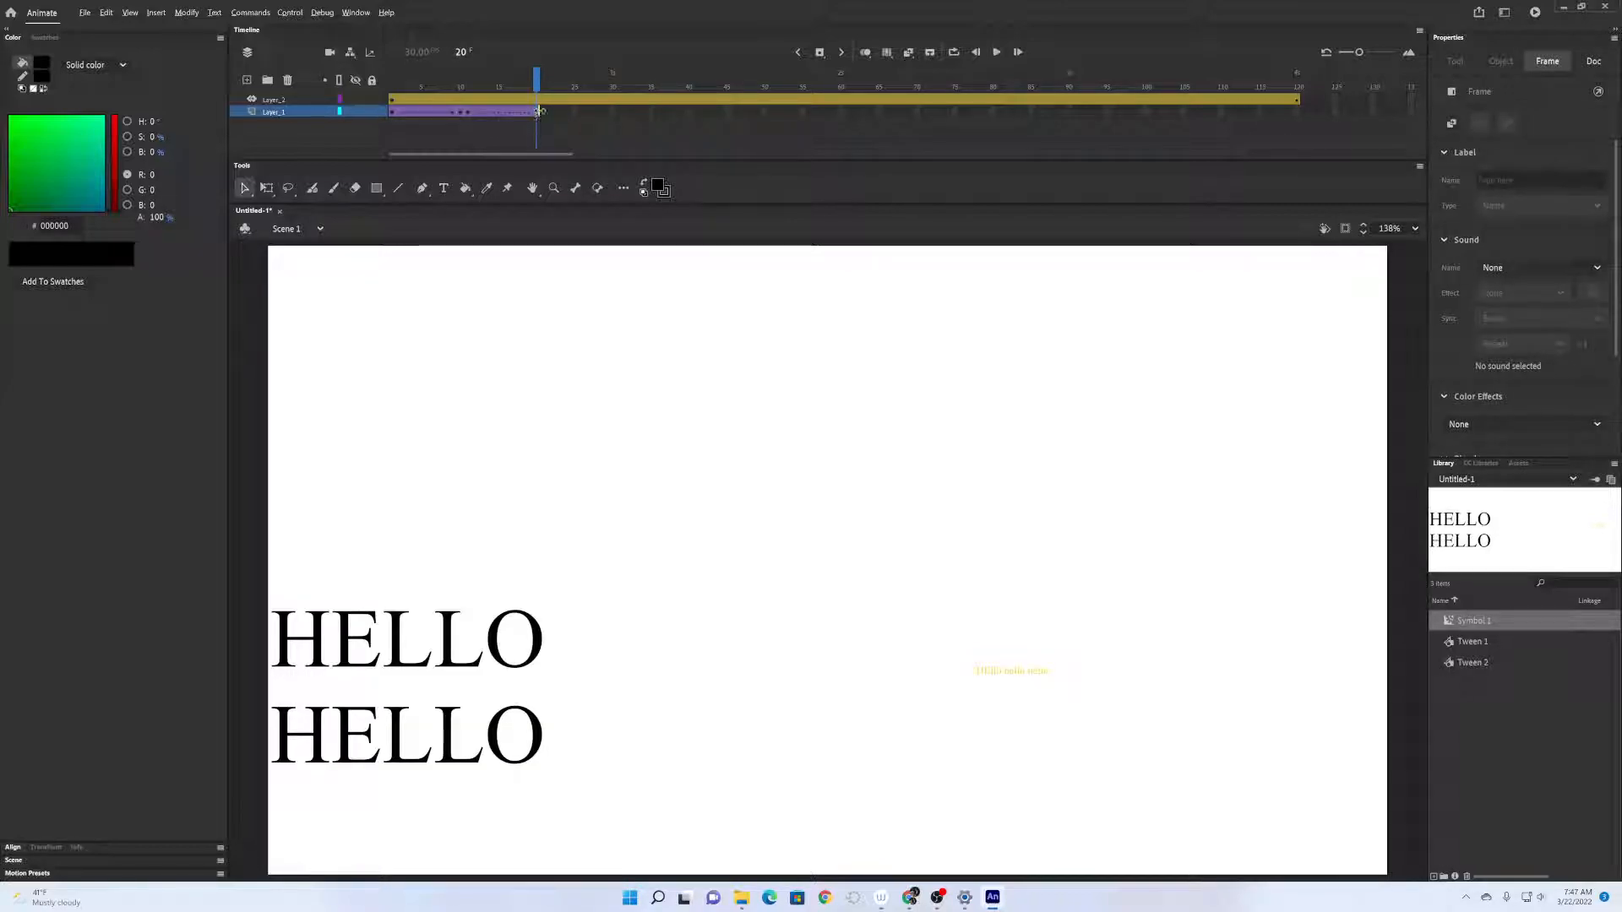
{"action": "left_click_drag", "start_coordinate": [537, 111], "coordinate": [851, 135]}
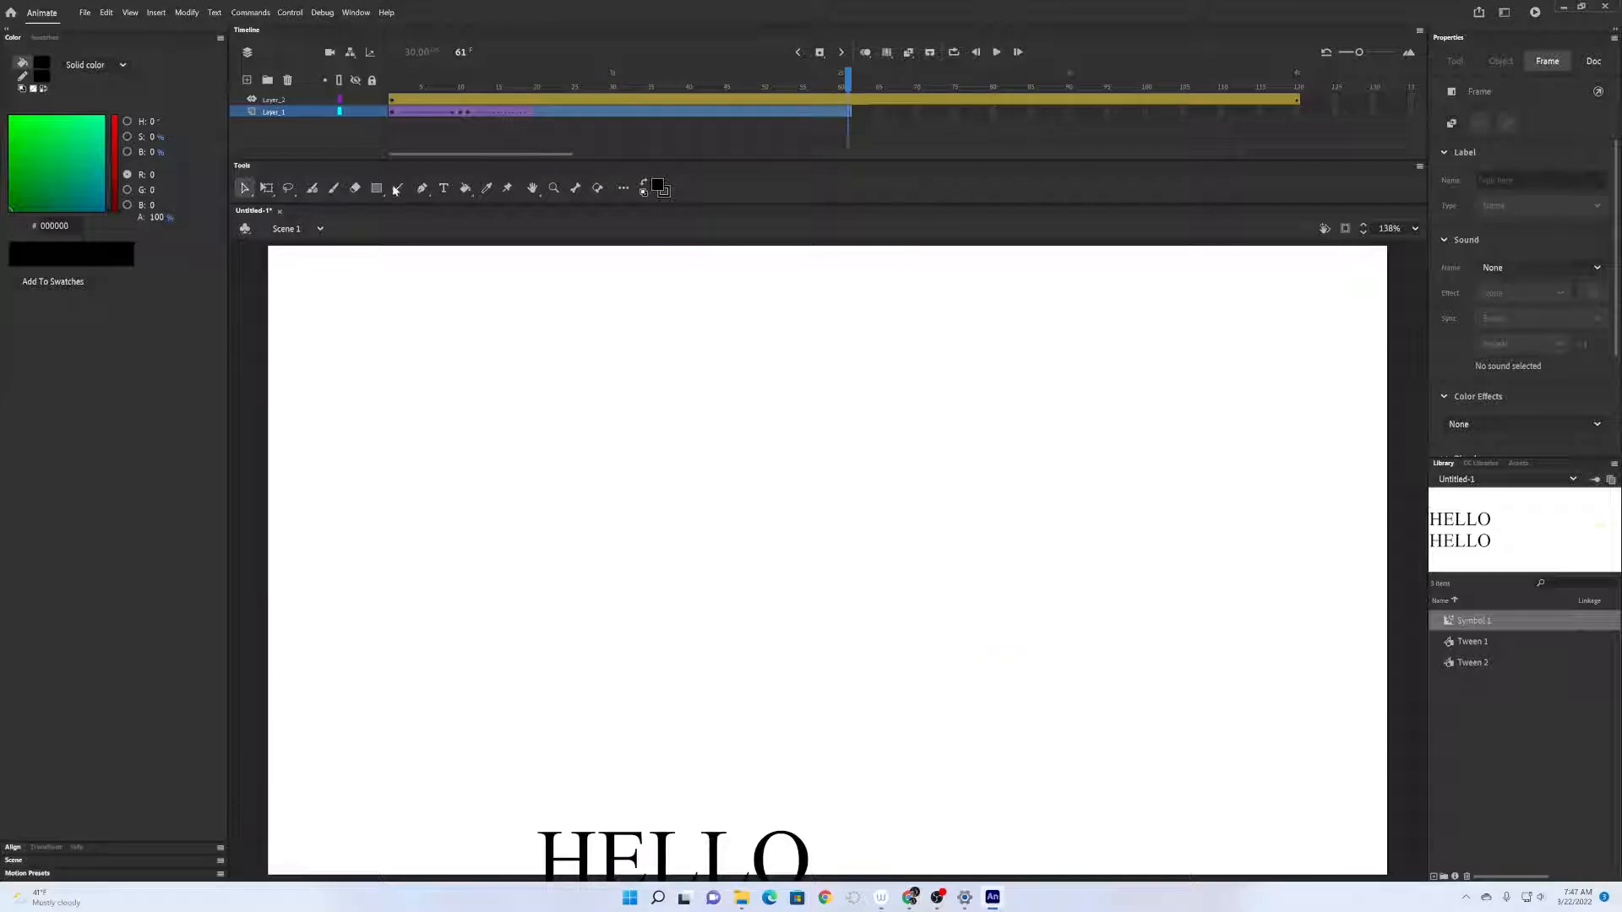
{"action": "key", "text": "ctrl+z"}
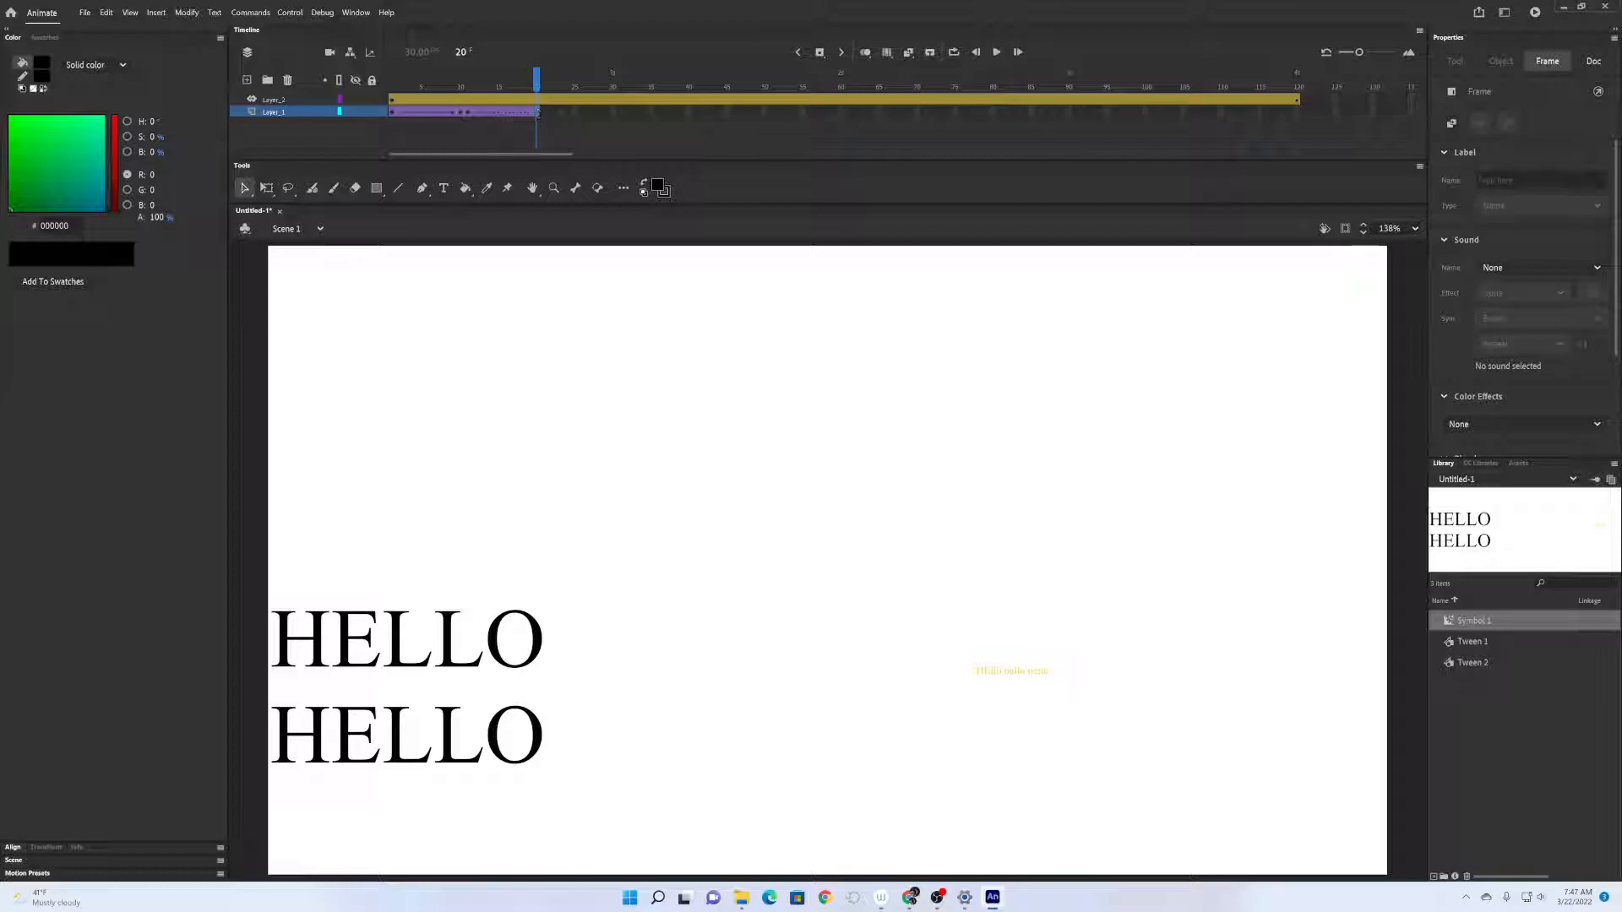
Open a new Chrome window and search Google for "Animate move multiple frames to the right".
{"action": "mouse_move", "coordinate": [910, 899]}
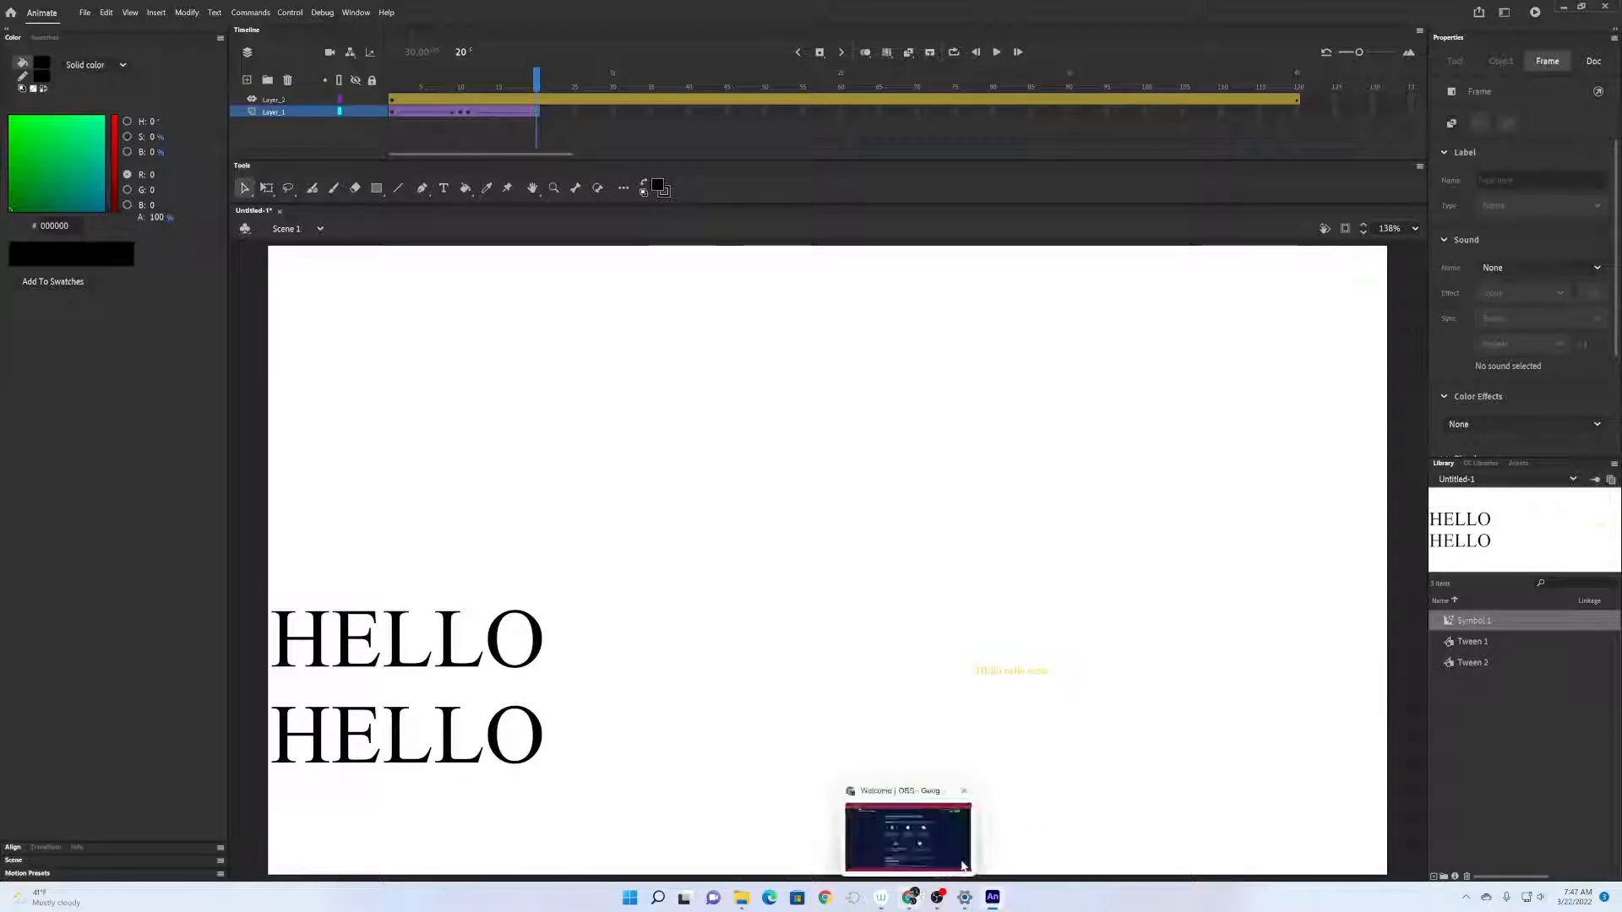
{"action": "right_click", "coordinate": [910, 899]}
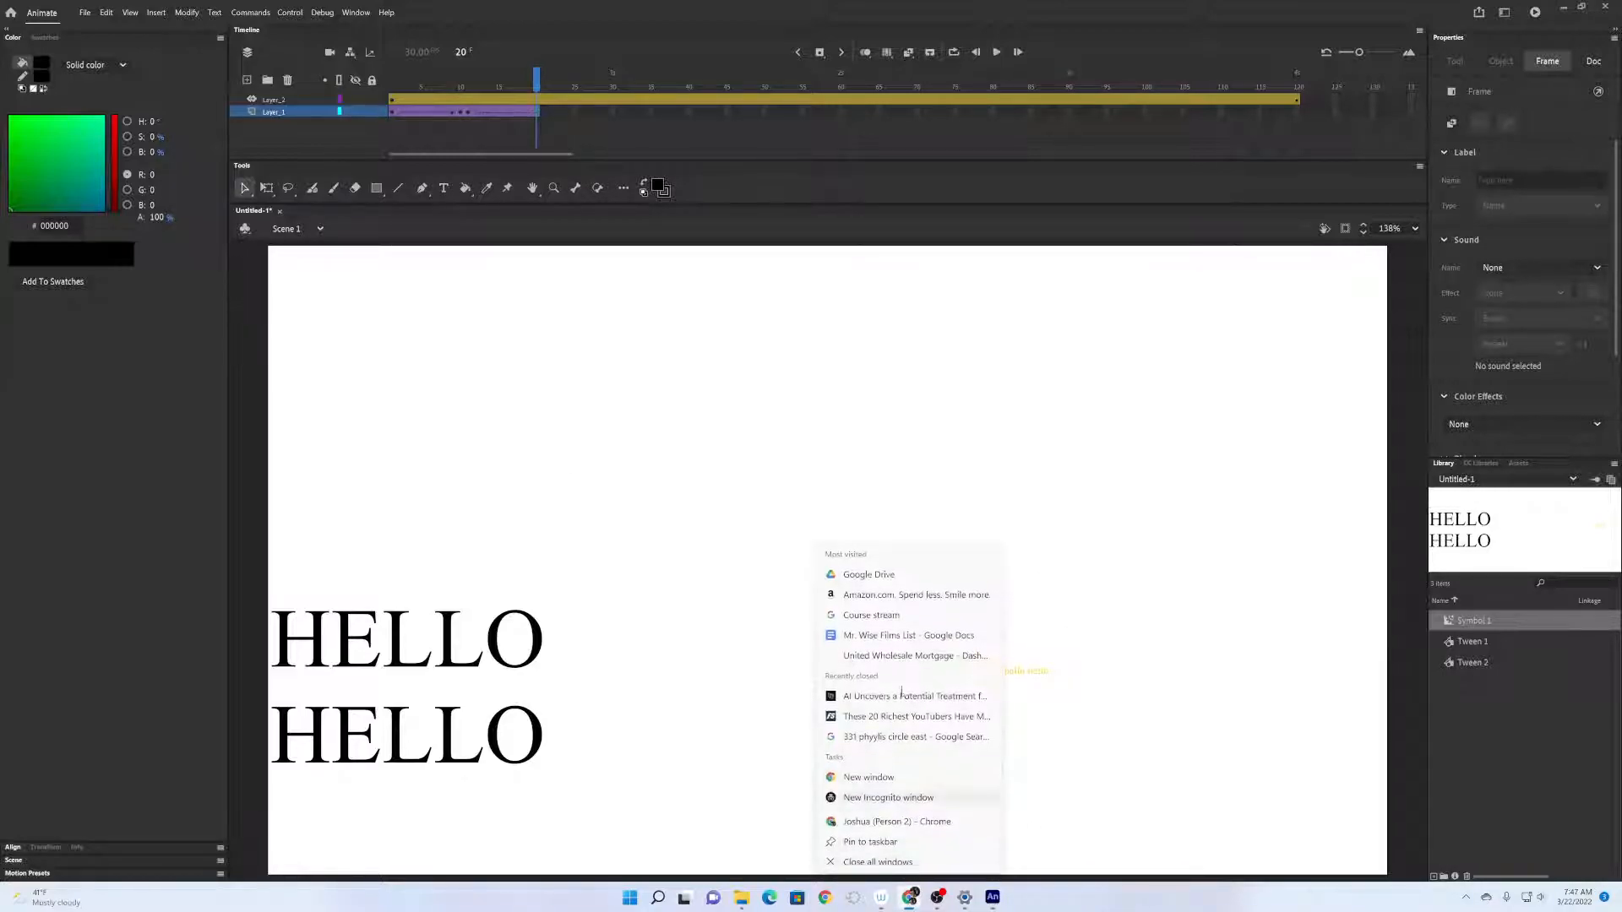
{"action": "left_click", "coordinate": [904, 781]}
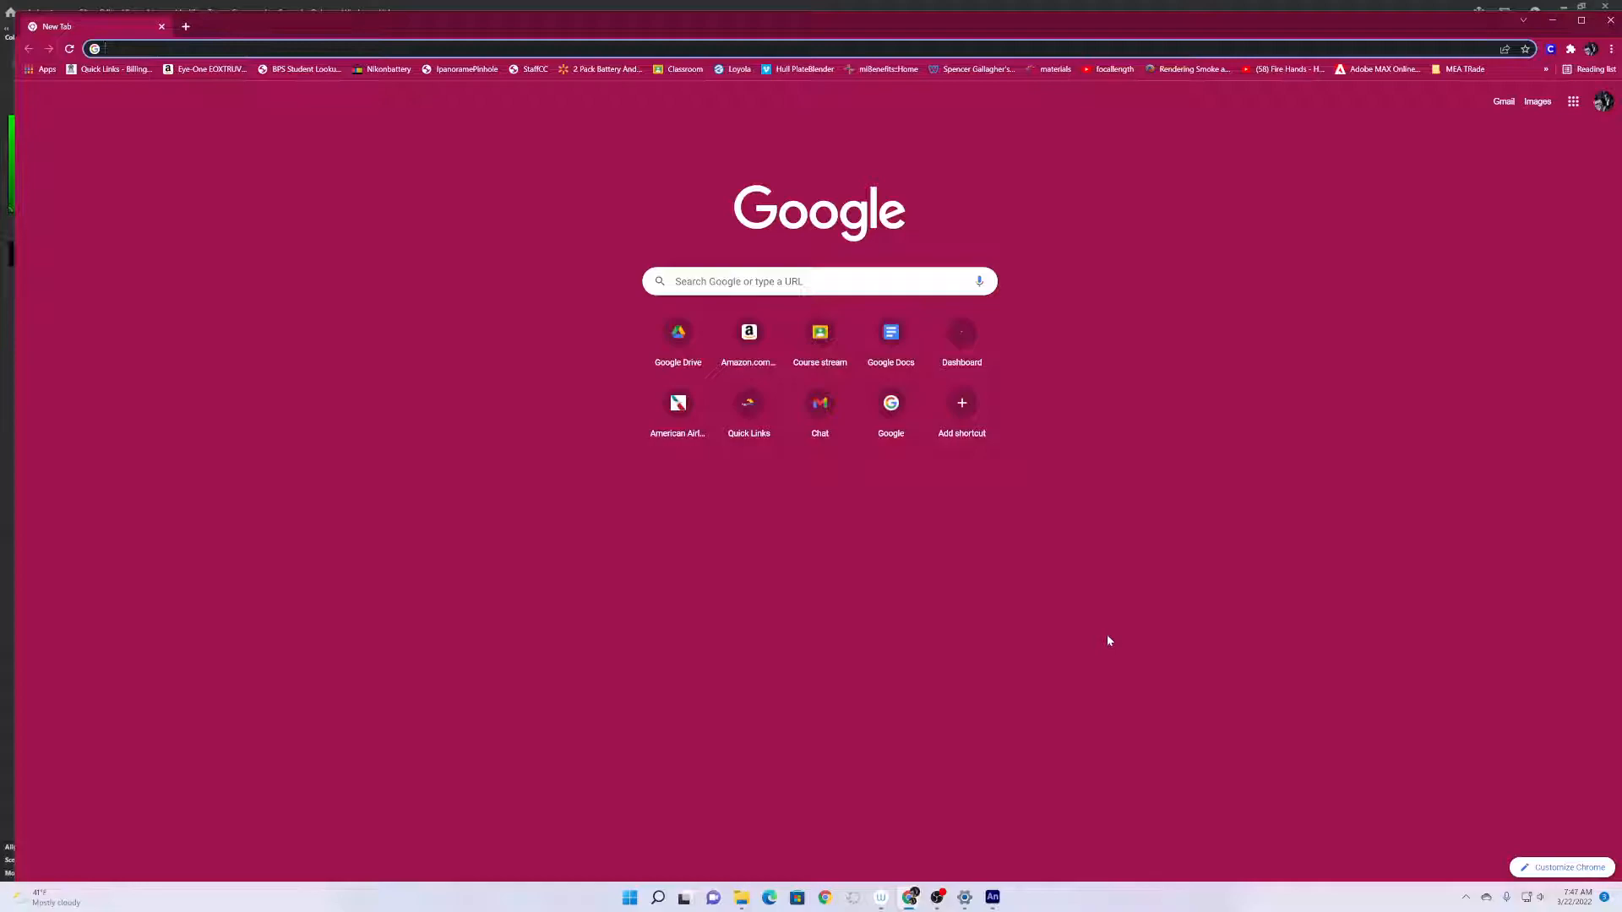
{"action": "type", "text": "Animate"}
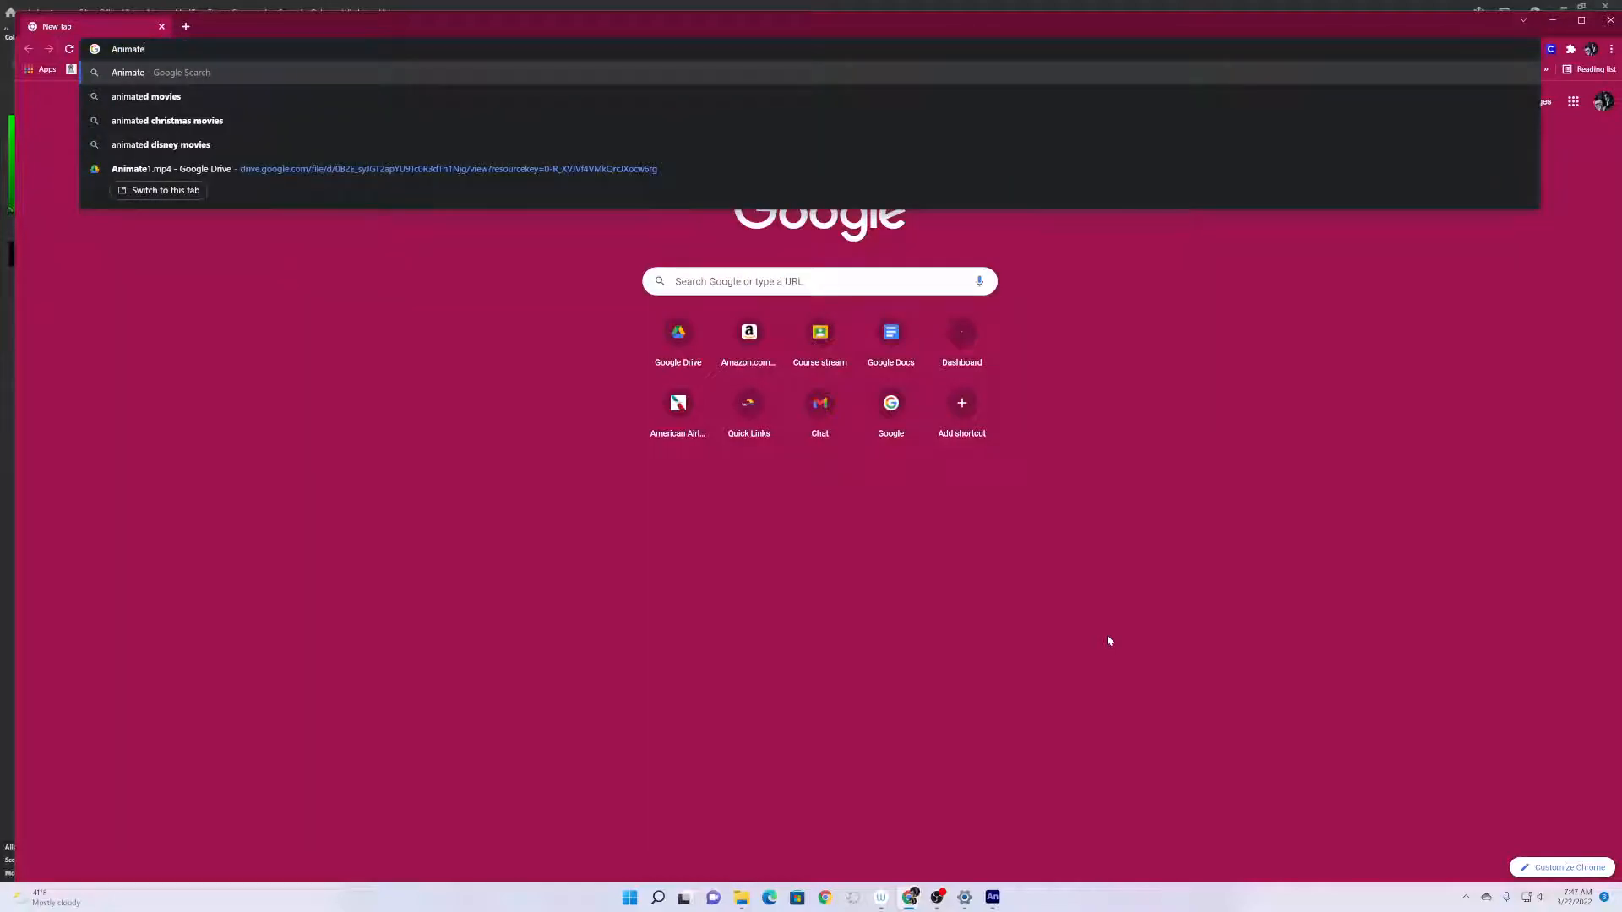
{"action": "type", "text": " move multi"}
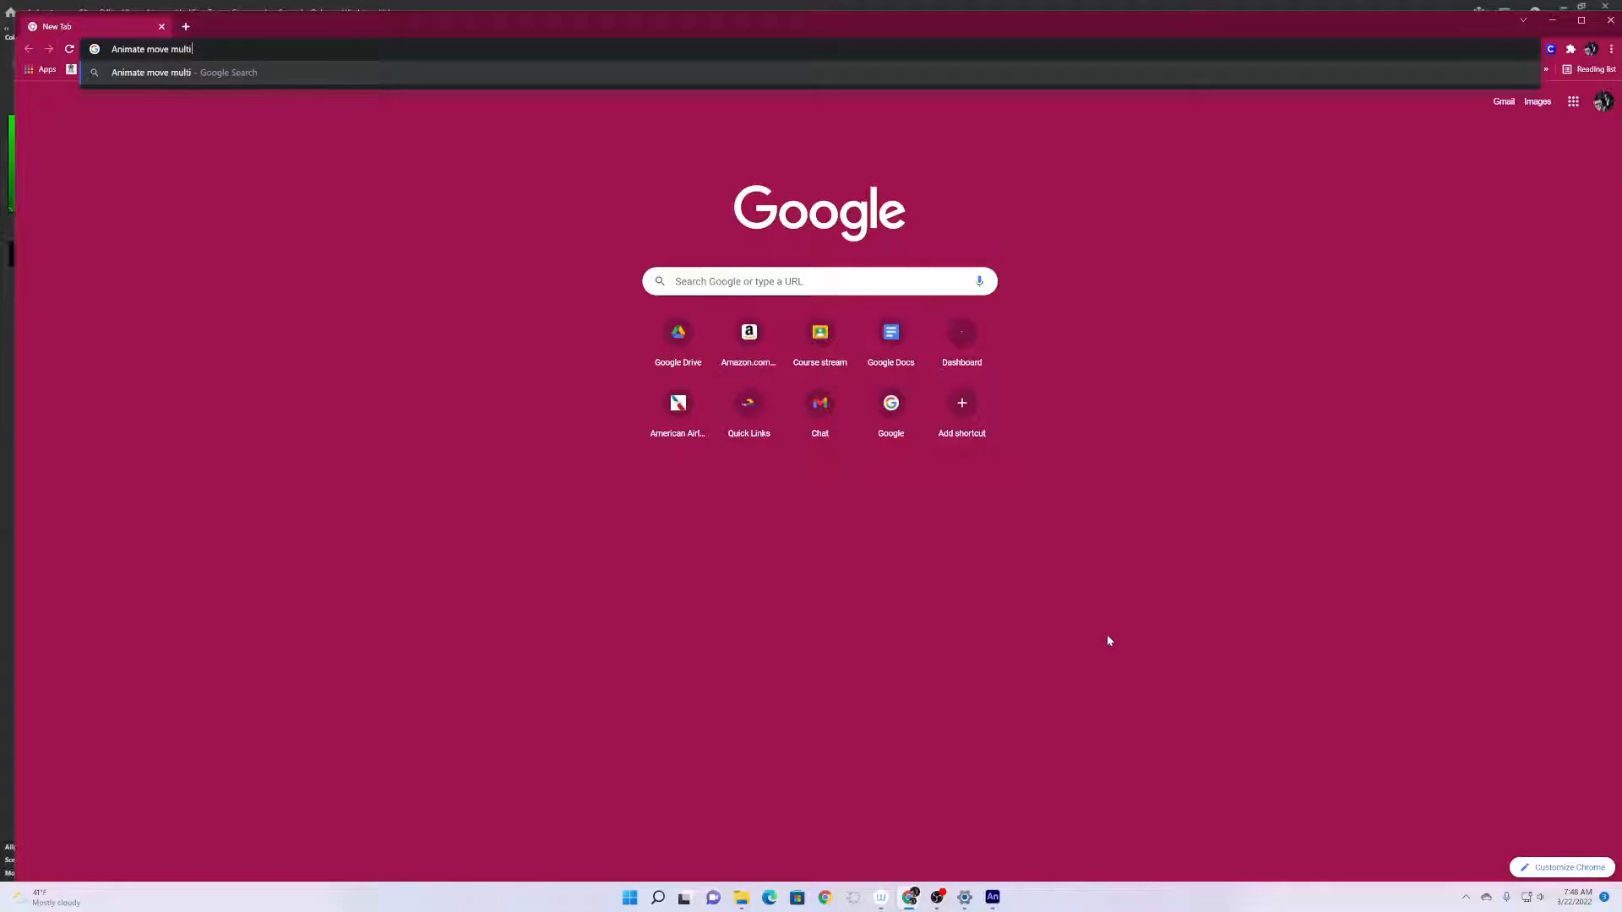
{"action": "type", "text": "ple frames tot he right"}
{"action": "key", "text": "Return"}
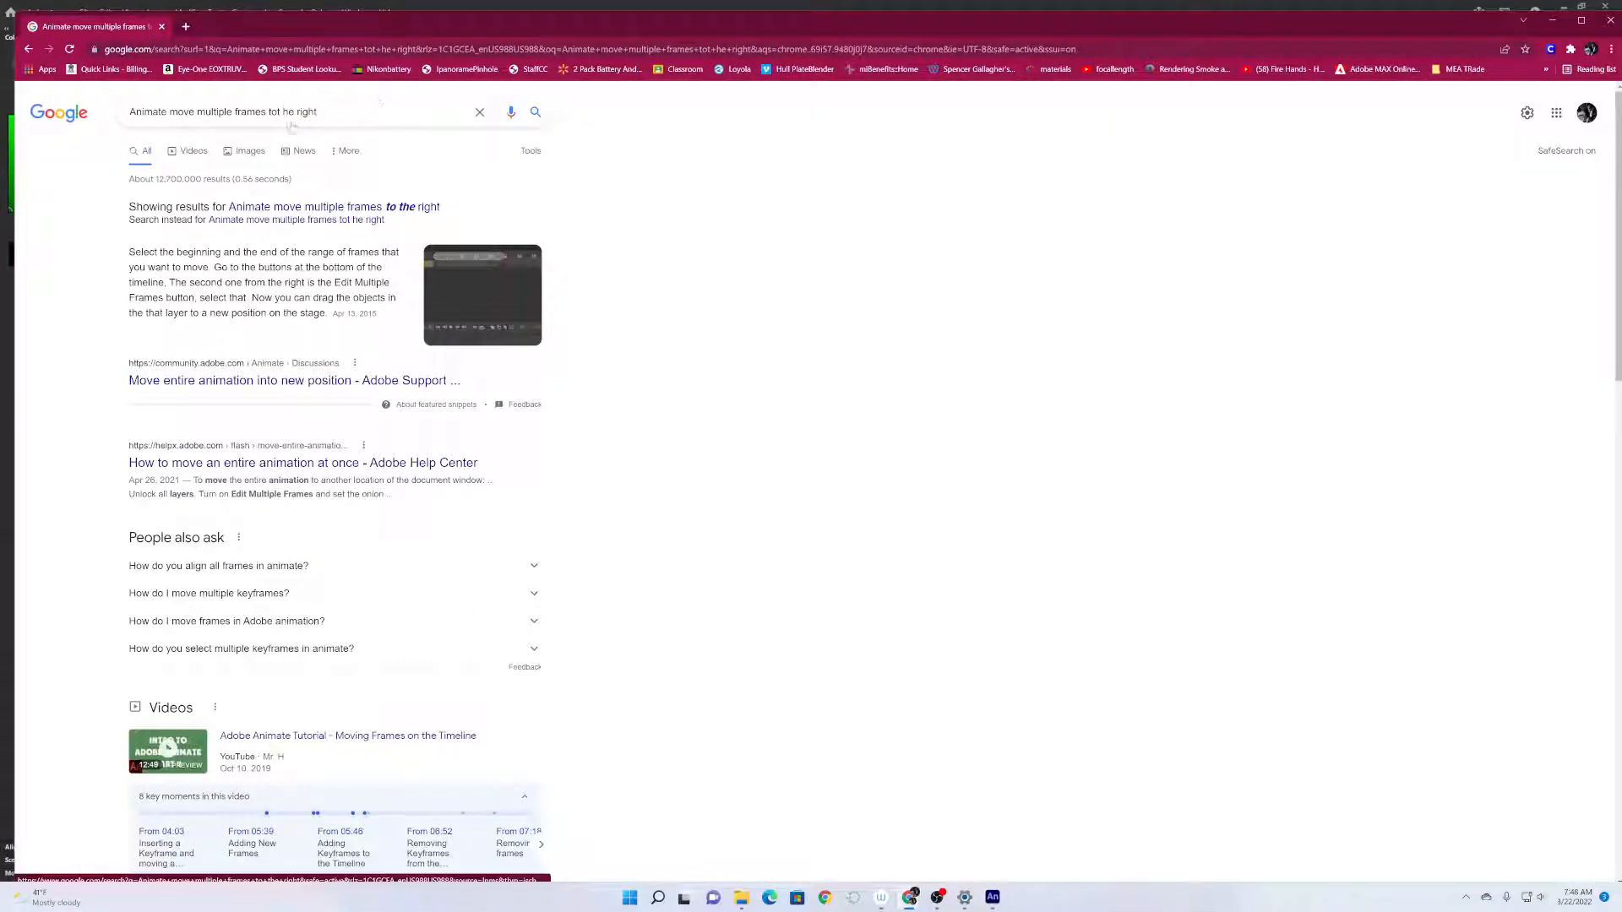
{"action": "left_click", "coordinate": [283, 111]}
{"action": "key", "text": "BackSpace"}
{"action": "key", "text": "BackSpace"}
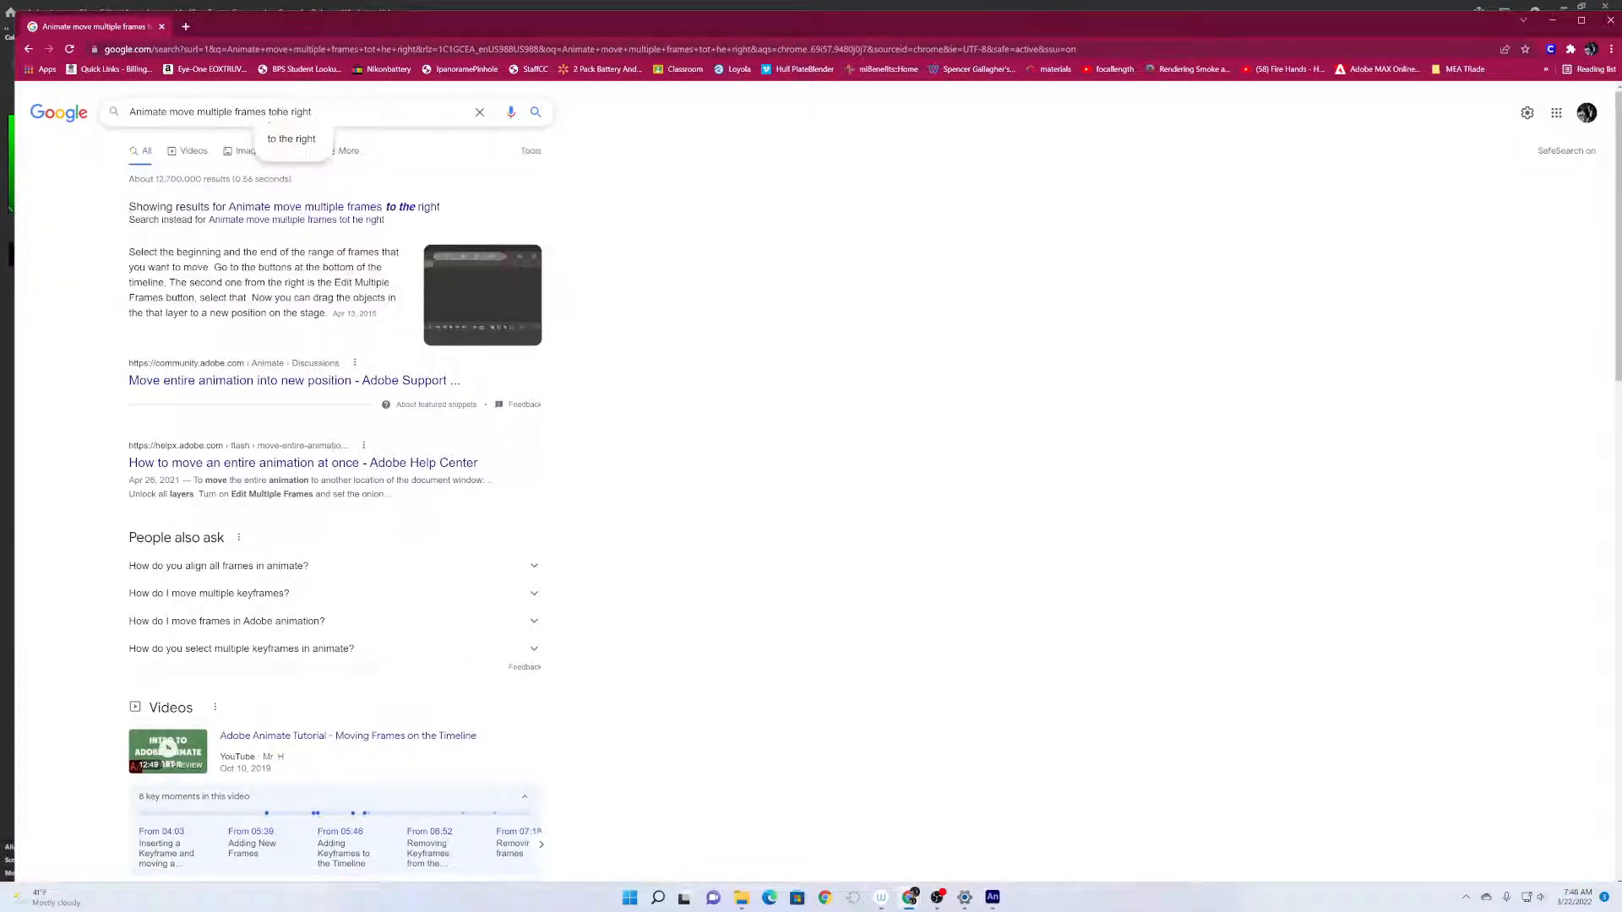
{"action": "type", "text": "t"}
{"action": "key", "text": "Return"}
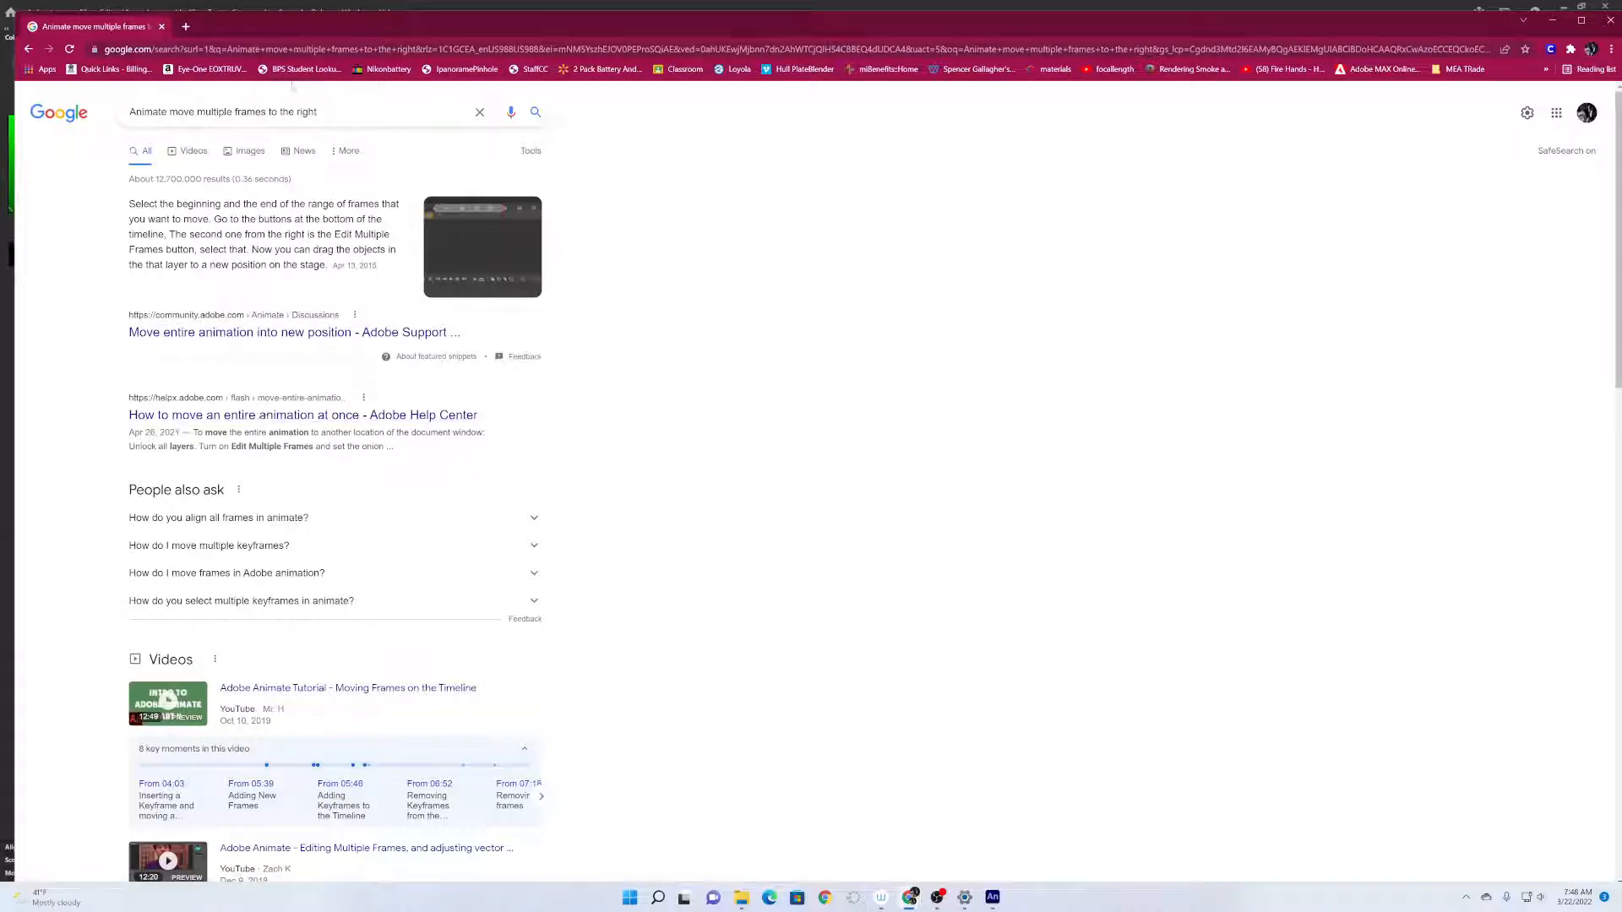
Add "shortcut key" to the search, skim the results for a frame-moving shortcut, and return to Animate.
{"action": "left_click", "coordinate": [348, 111]}
{"action": "type", "text": "shortcut key"}
{"action": "key", "text": "Return"}
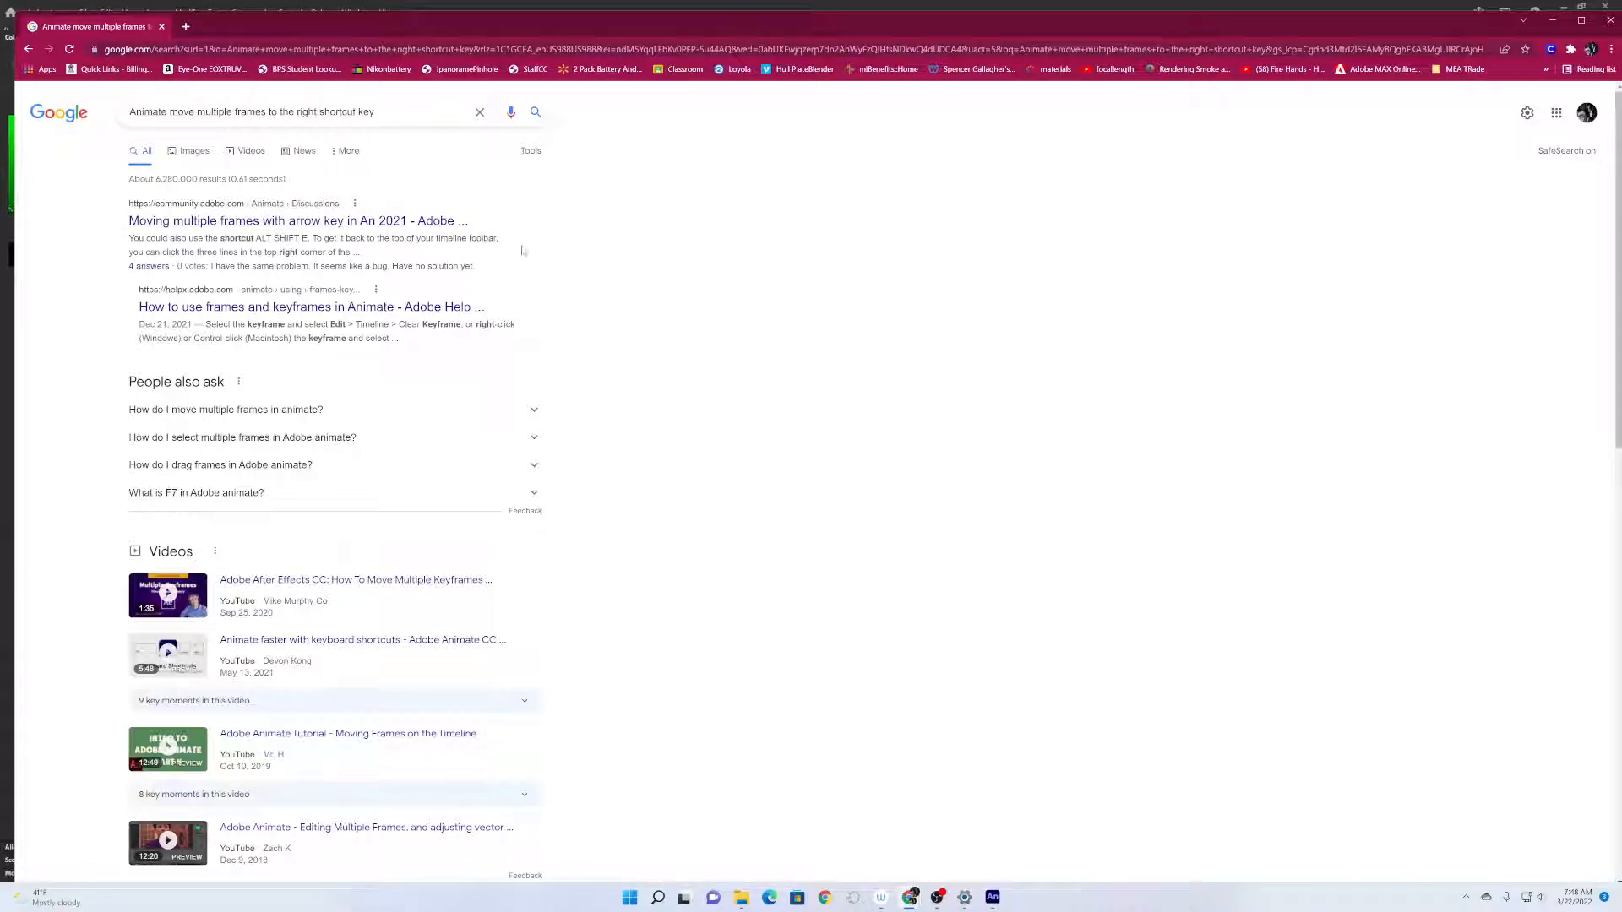
{"action": "scroll", "coordinate": [87, 415], "scroll_direction": "down", "scroll_amount": 6}
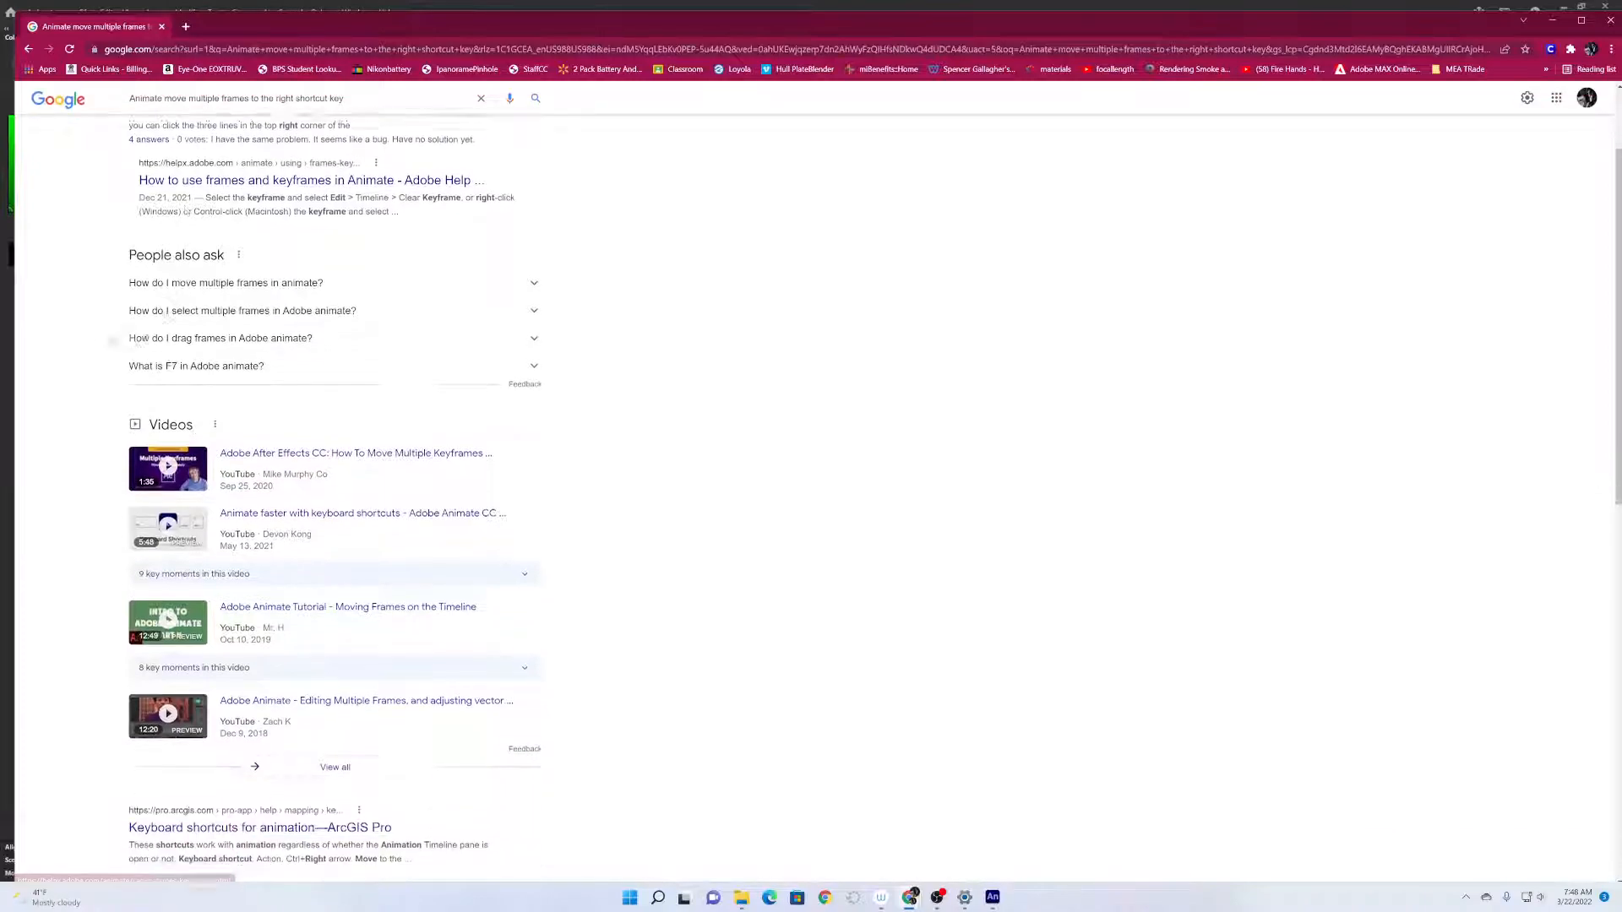
{"action": "scroll", "coordinate": [87, 414], "scroll_direction": "down", "scroll_amount": 2}
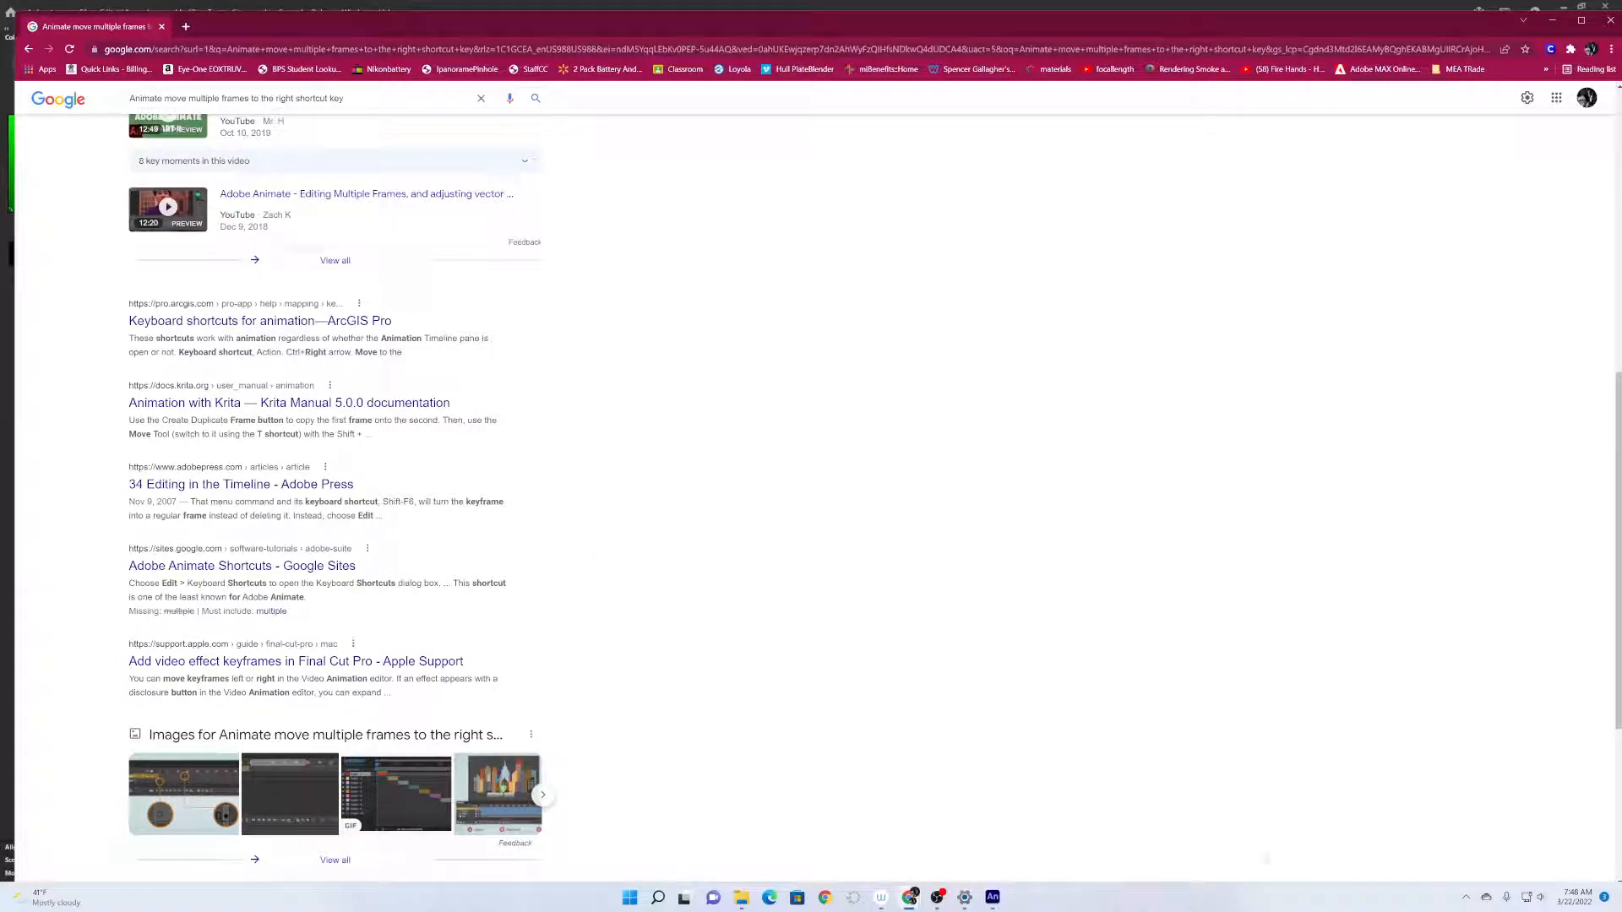
{"action": "left_click", "coordinate": [993, 897]}
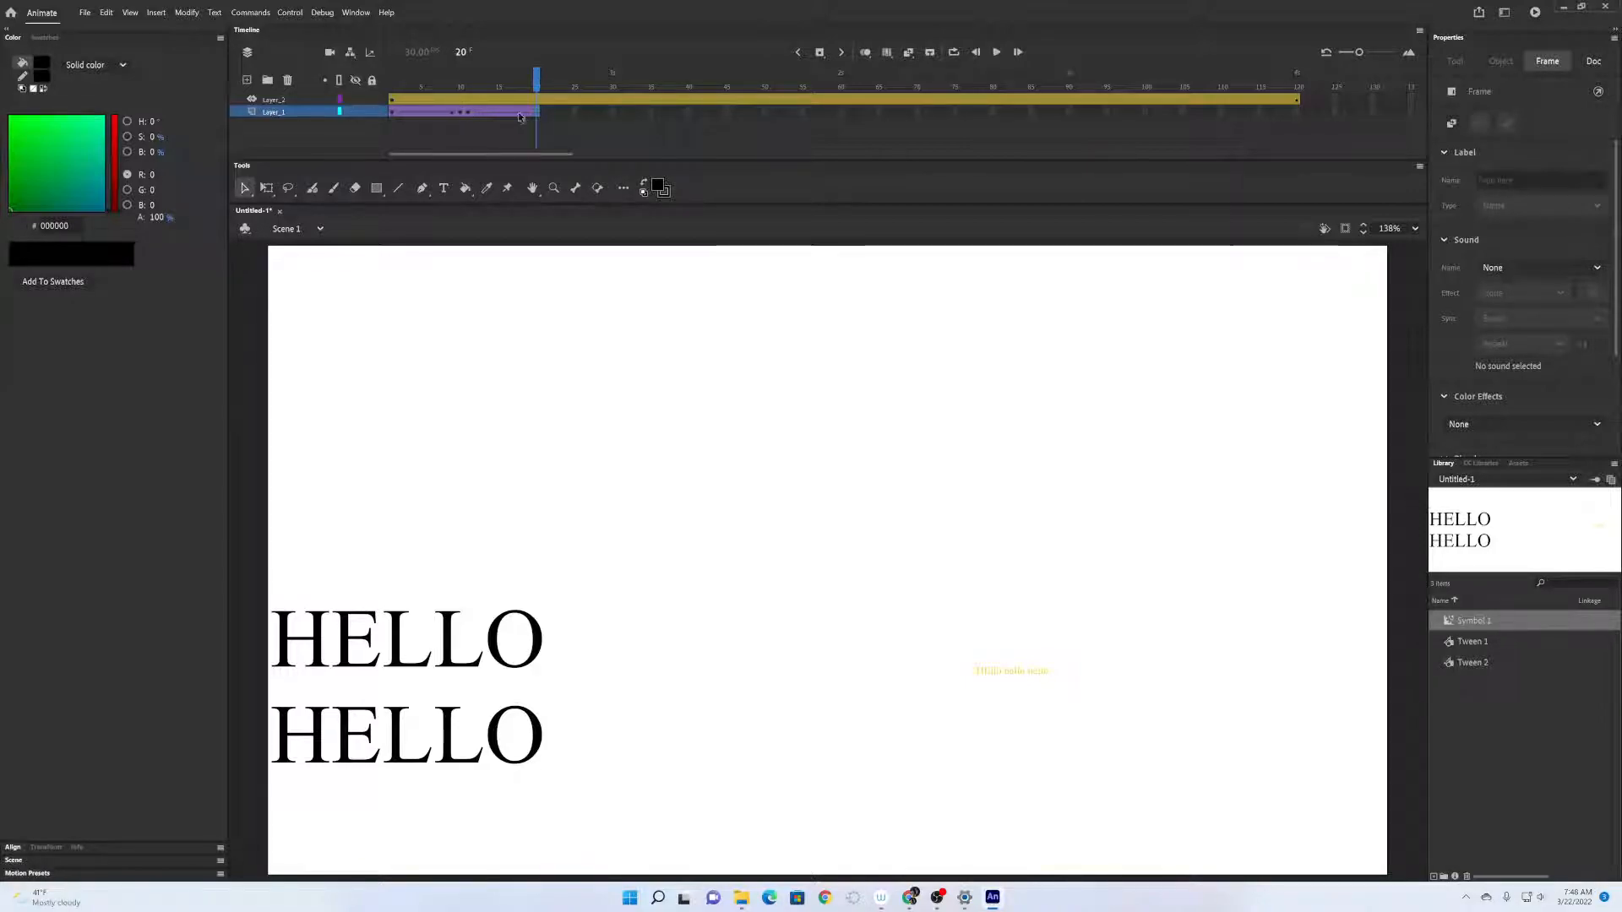
Try to stretch Layer_1's whole selected frame span to frame 104, and undo the change.
{"action": "left_click", "coordinate": [391, 113]}
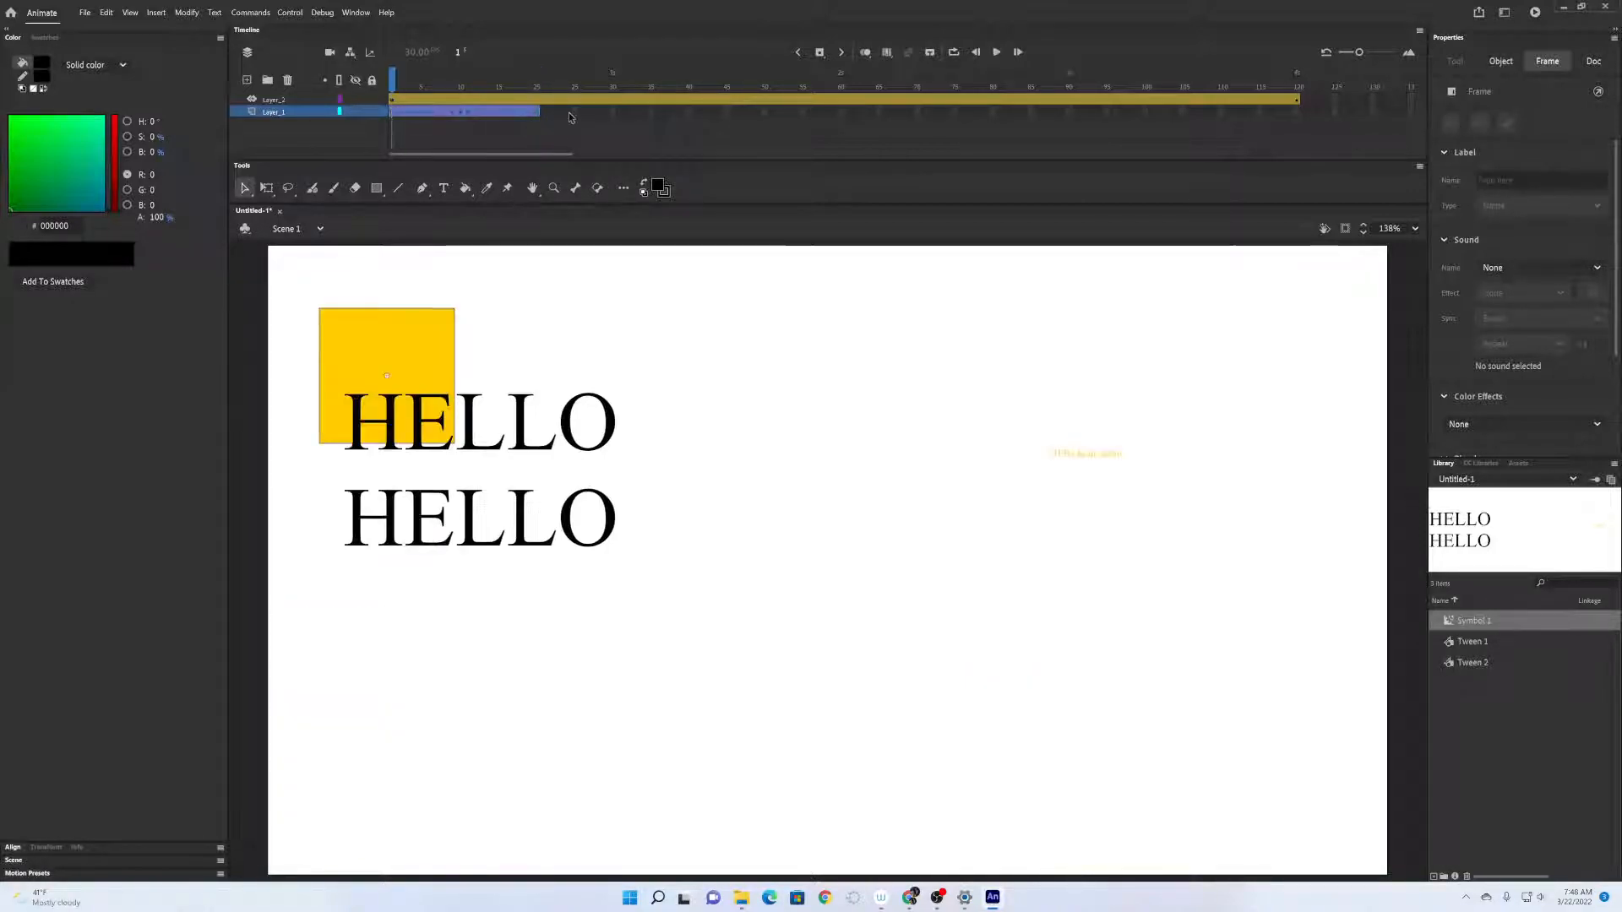
{"action": "left_click_drag", "start_coordinate": [538, 112], "coordinate": [1179, 118]}
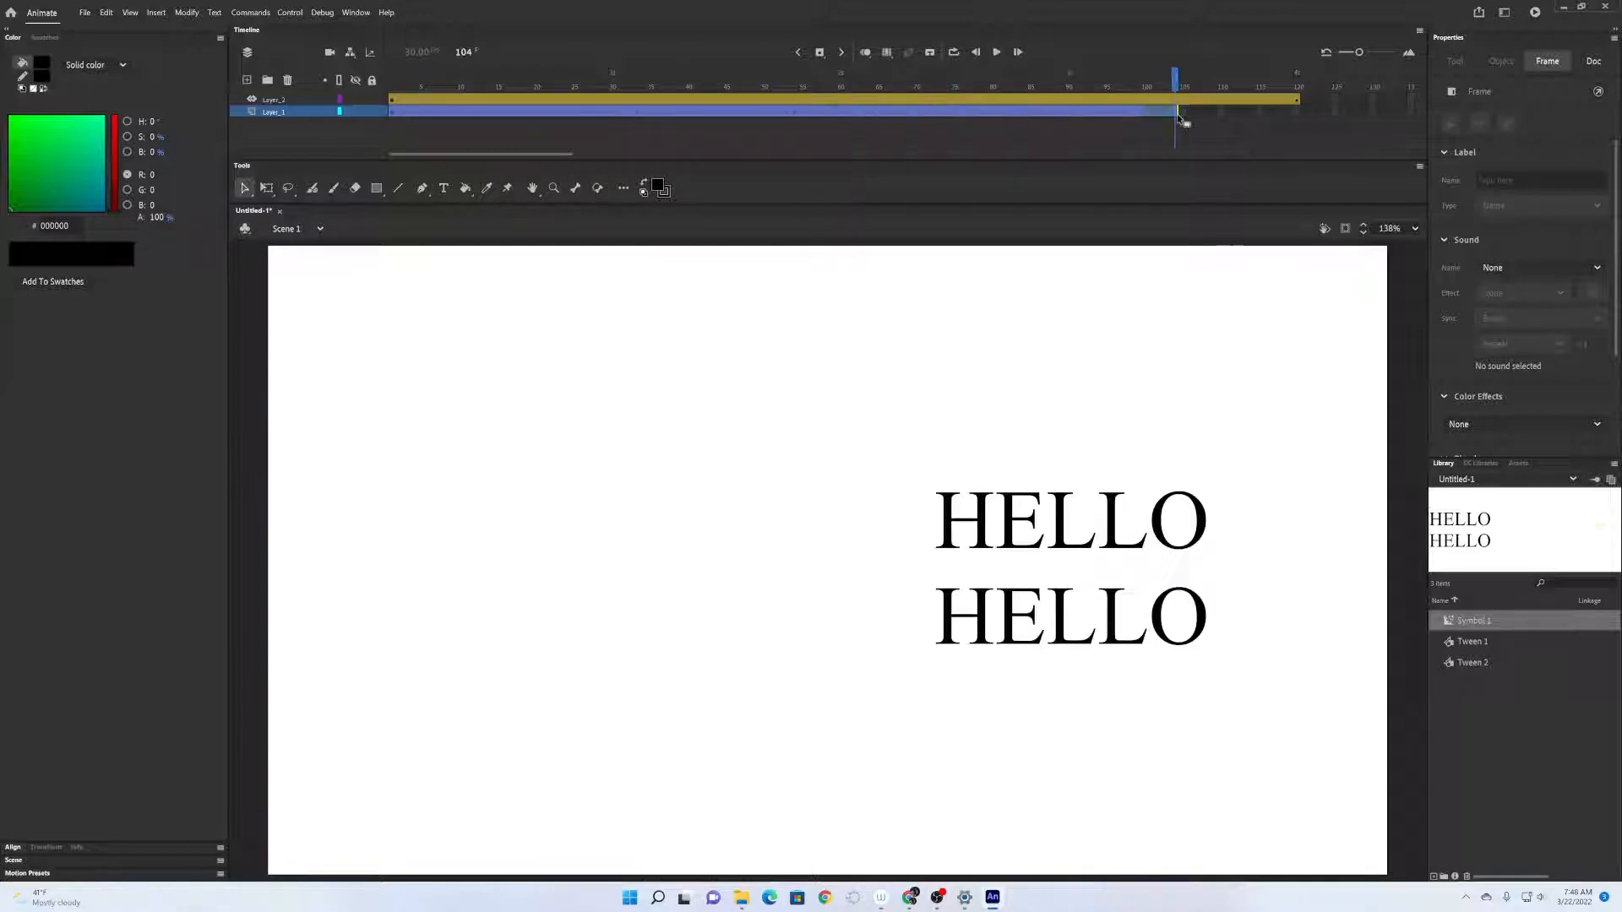
{"action": "left_click", "coordinate": [1222, 112]}
{"action": "key", "text": "ctrl+z"}
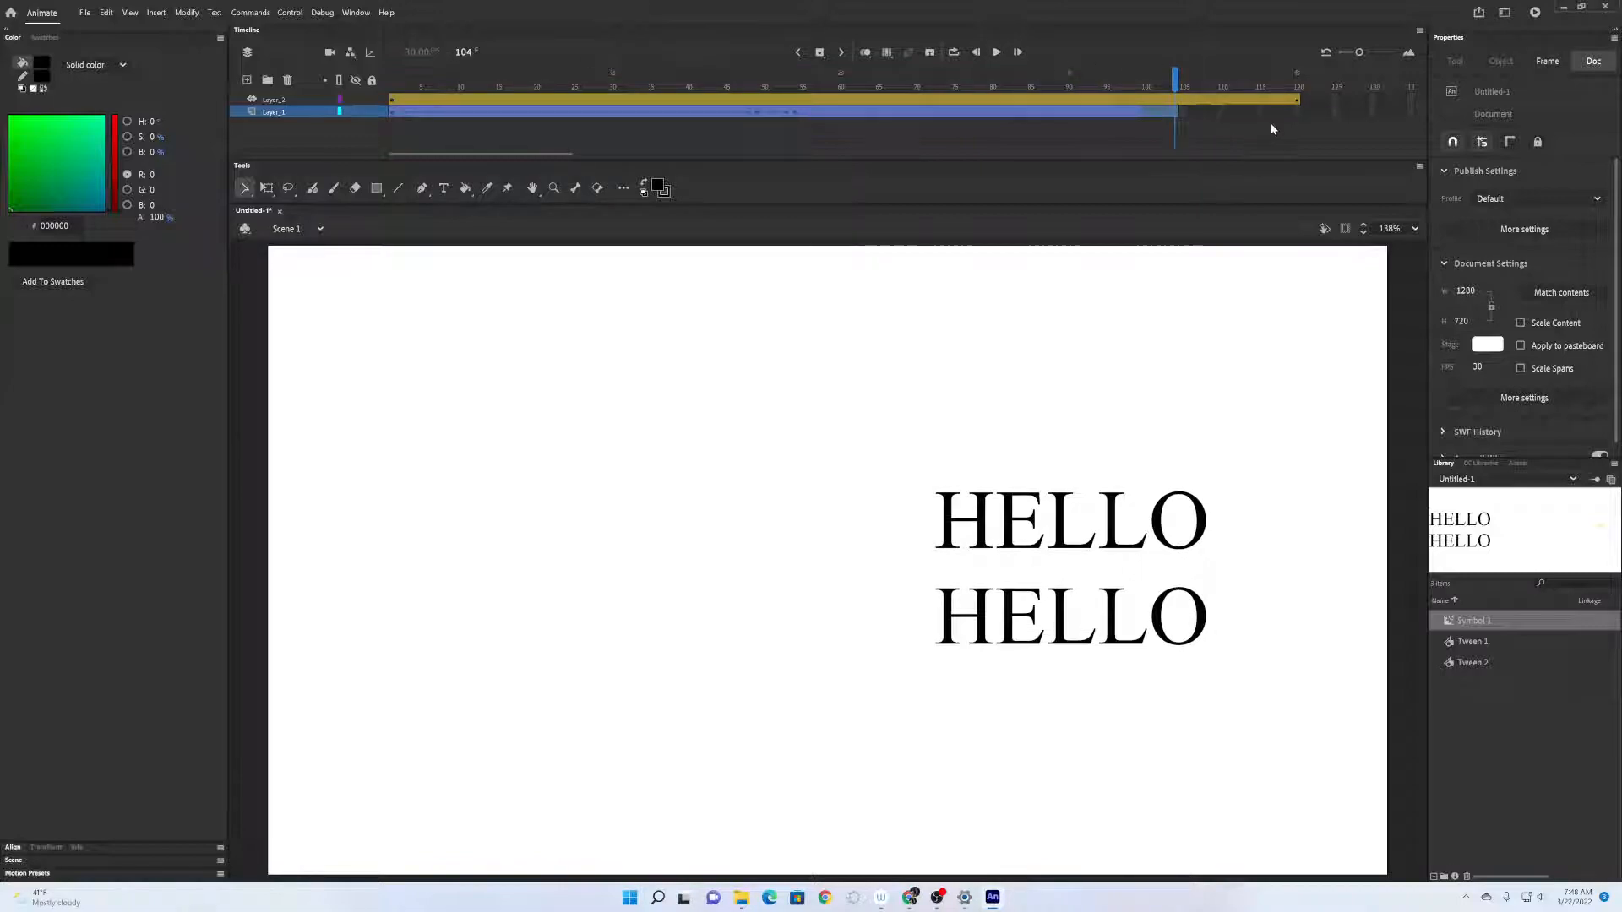
{"action": "key", "text": "ctrl+z"}
Select Layer_1's frames 1 to 20 and stretch the whole span, keyframes included, to frame 120.
{"action": "left_click", "coordinate": [579, 118]}
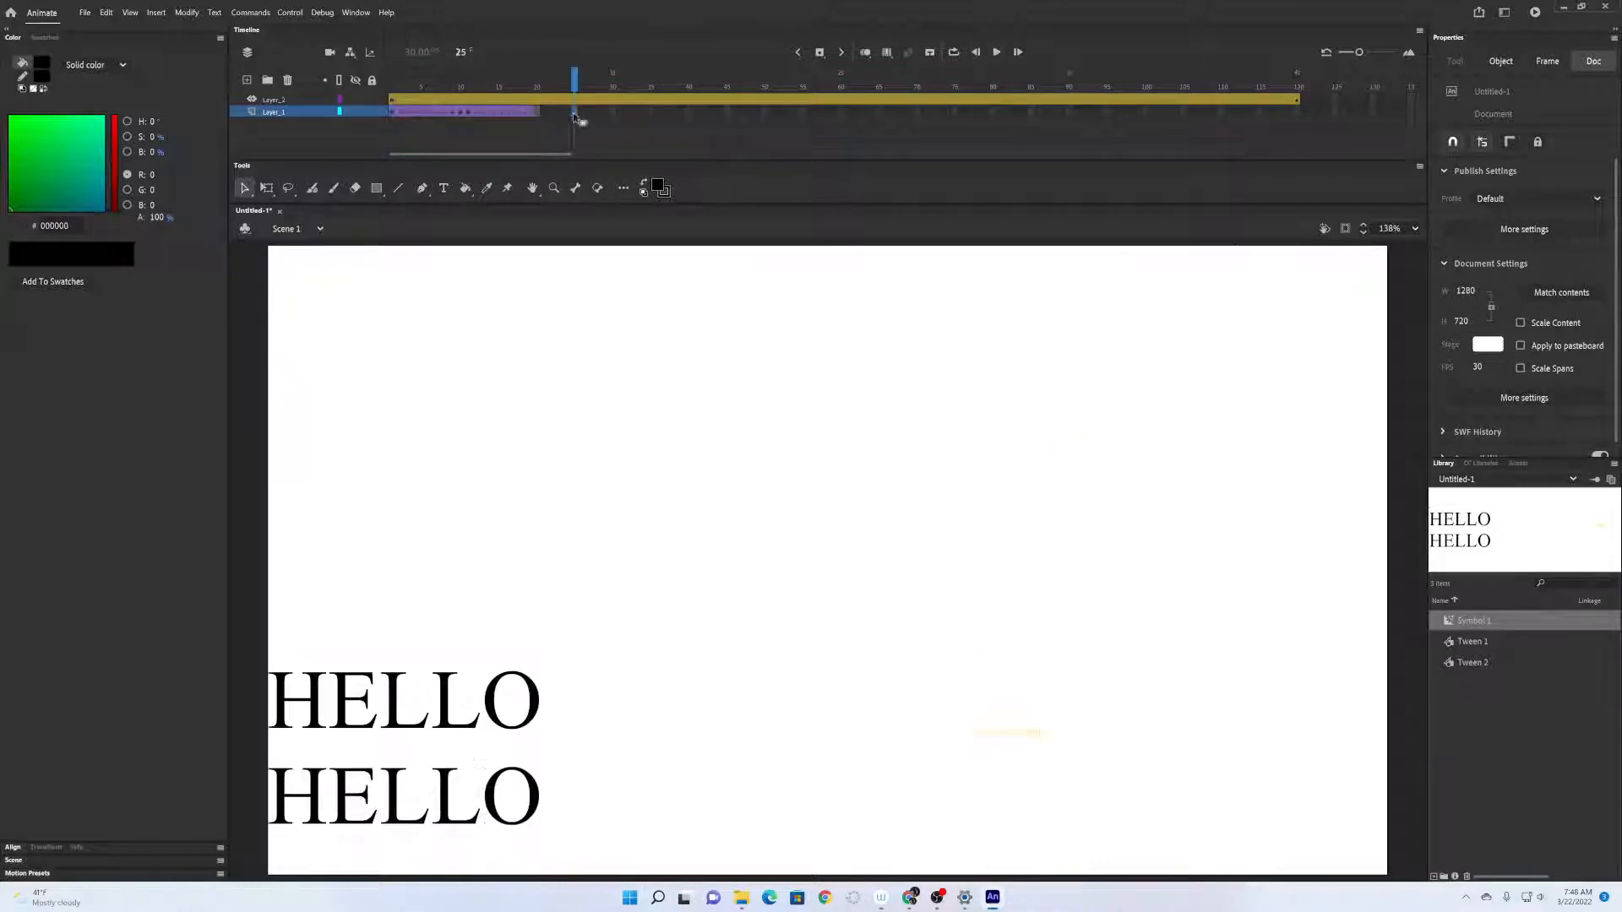
{"action": "left_click", "coordinate": [536, 113]}
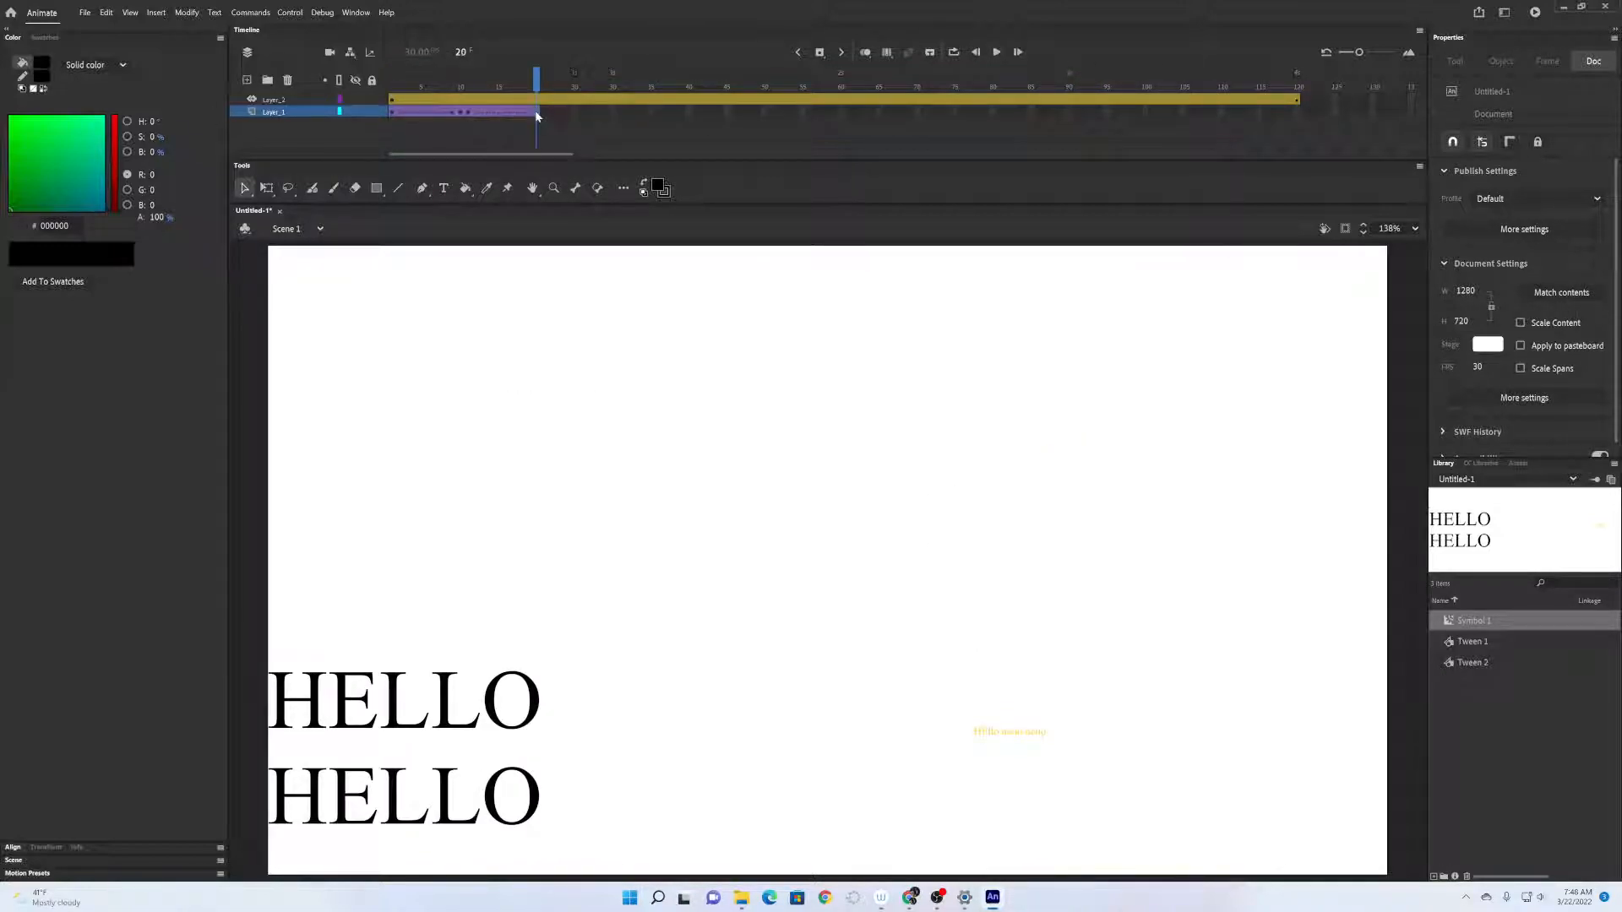
{"action": "left_click", "coordinate": [393, 114]}
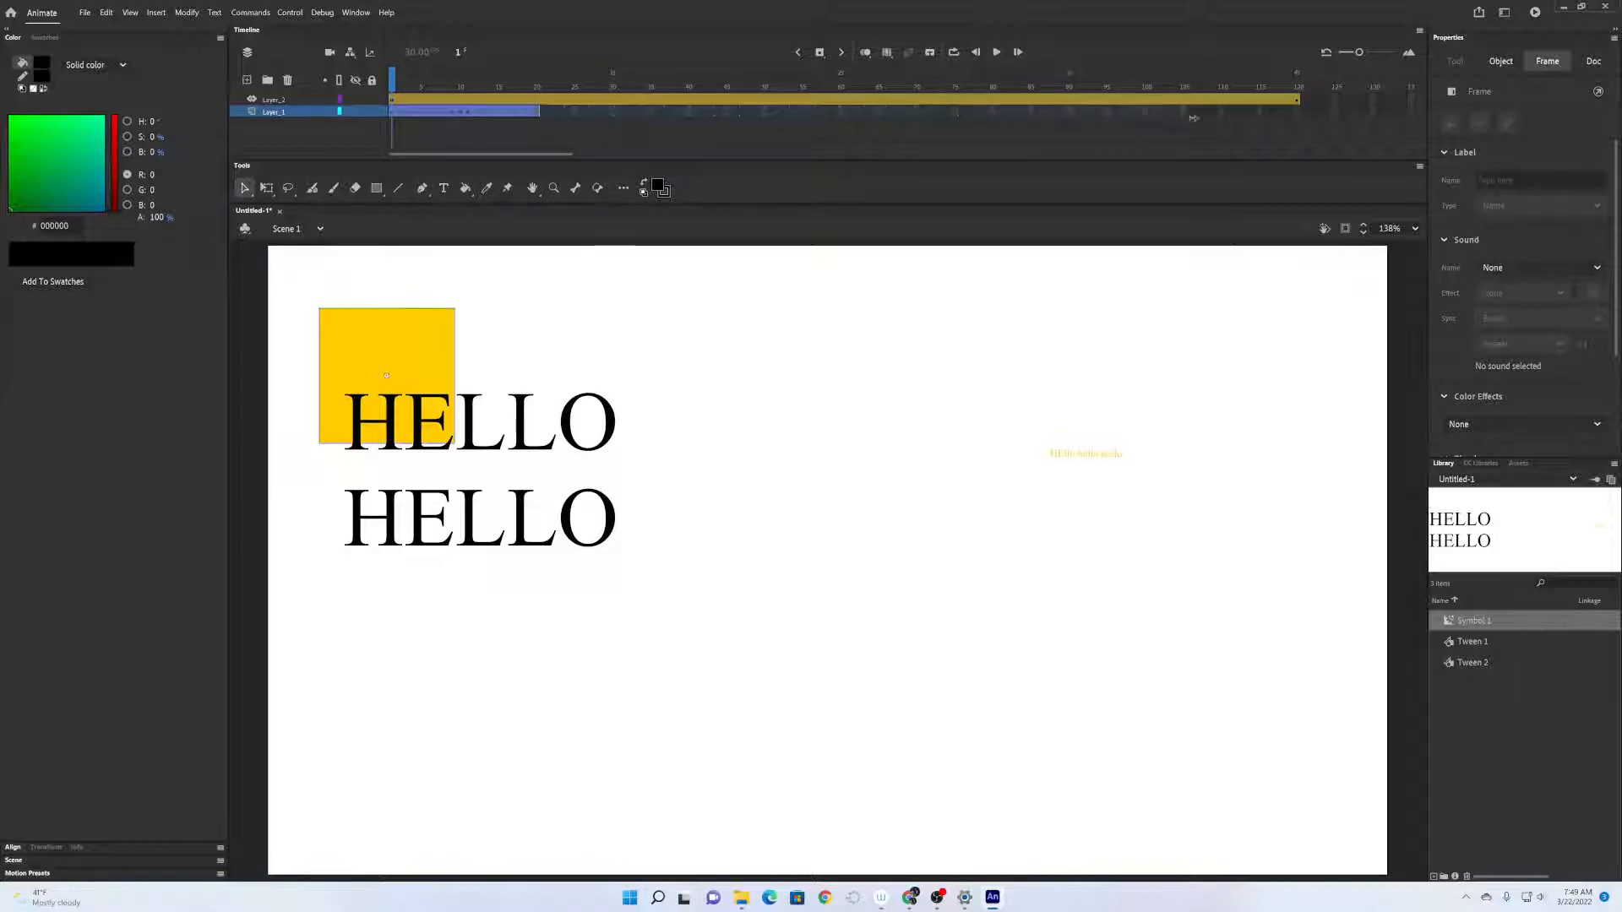
{"action": "left_click", "coordinate": [1299, 111]}
{"action": "key", "text": "F5"}
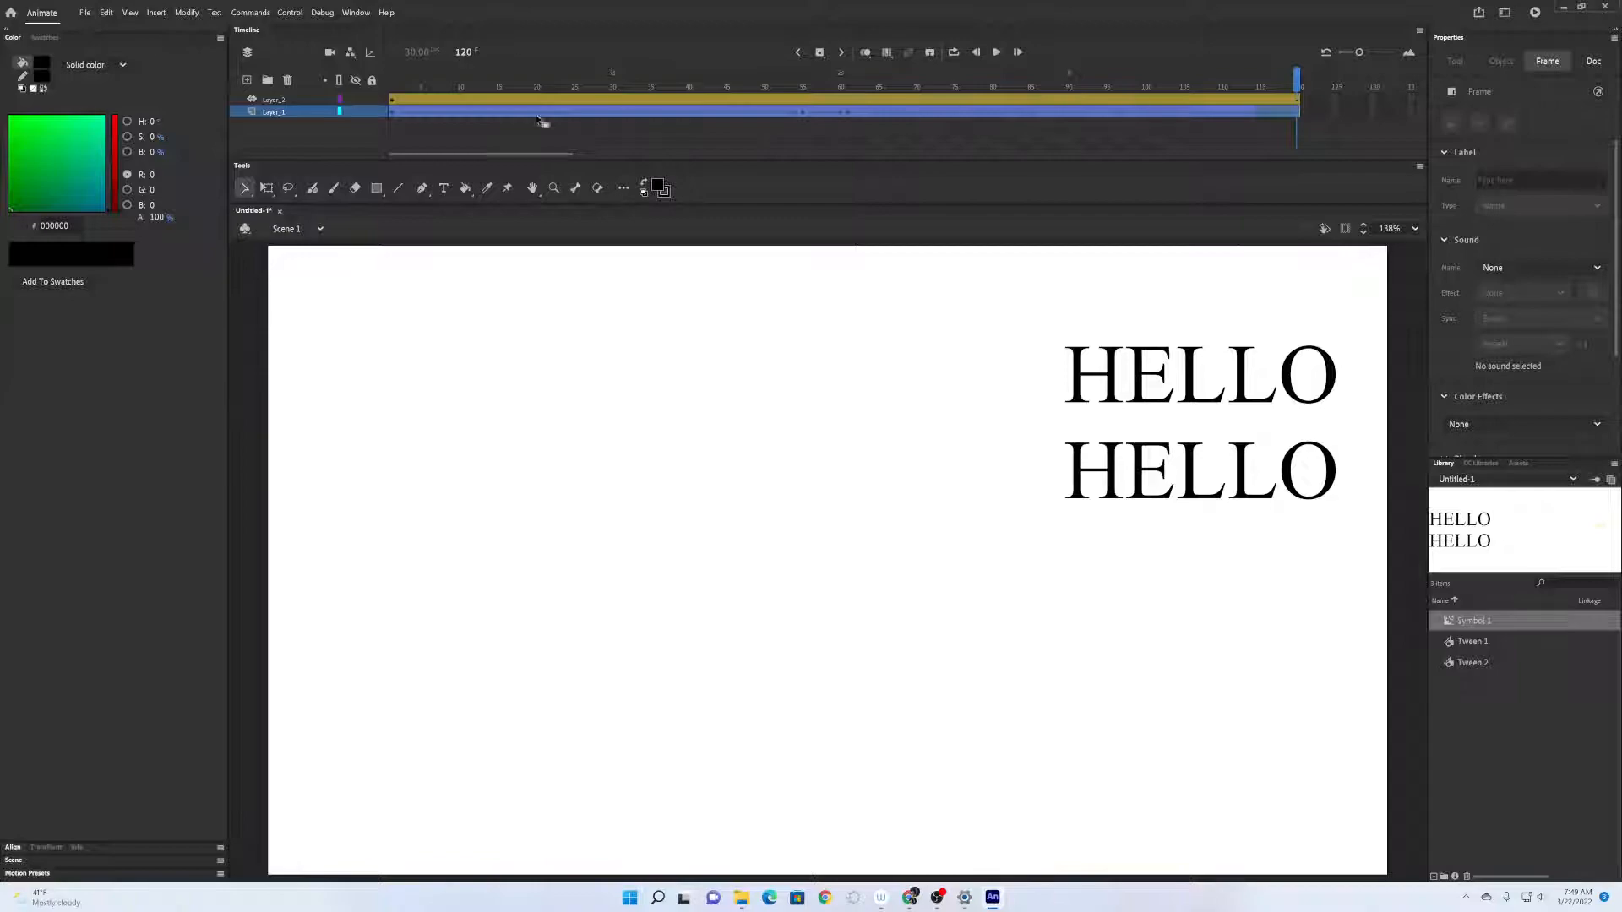
Delete Layer_1 and Layer_2, leaving one new empty layer in their place.
{"action": "left_click", "coordinate": [285, 80]}
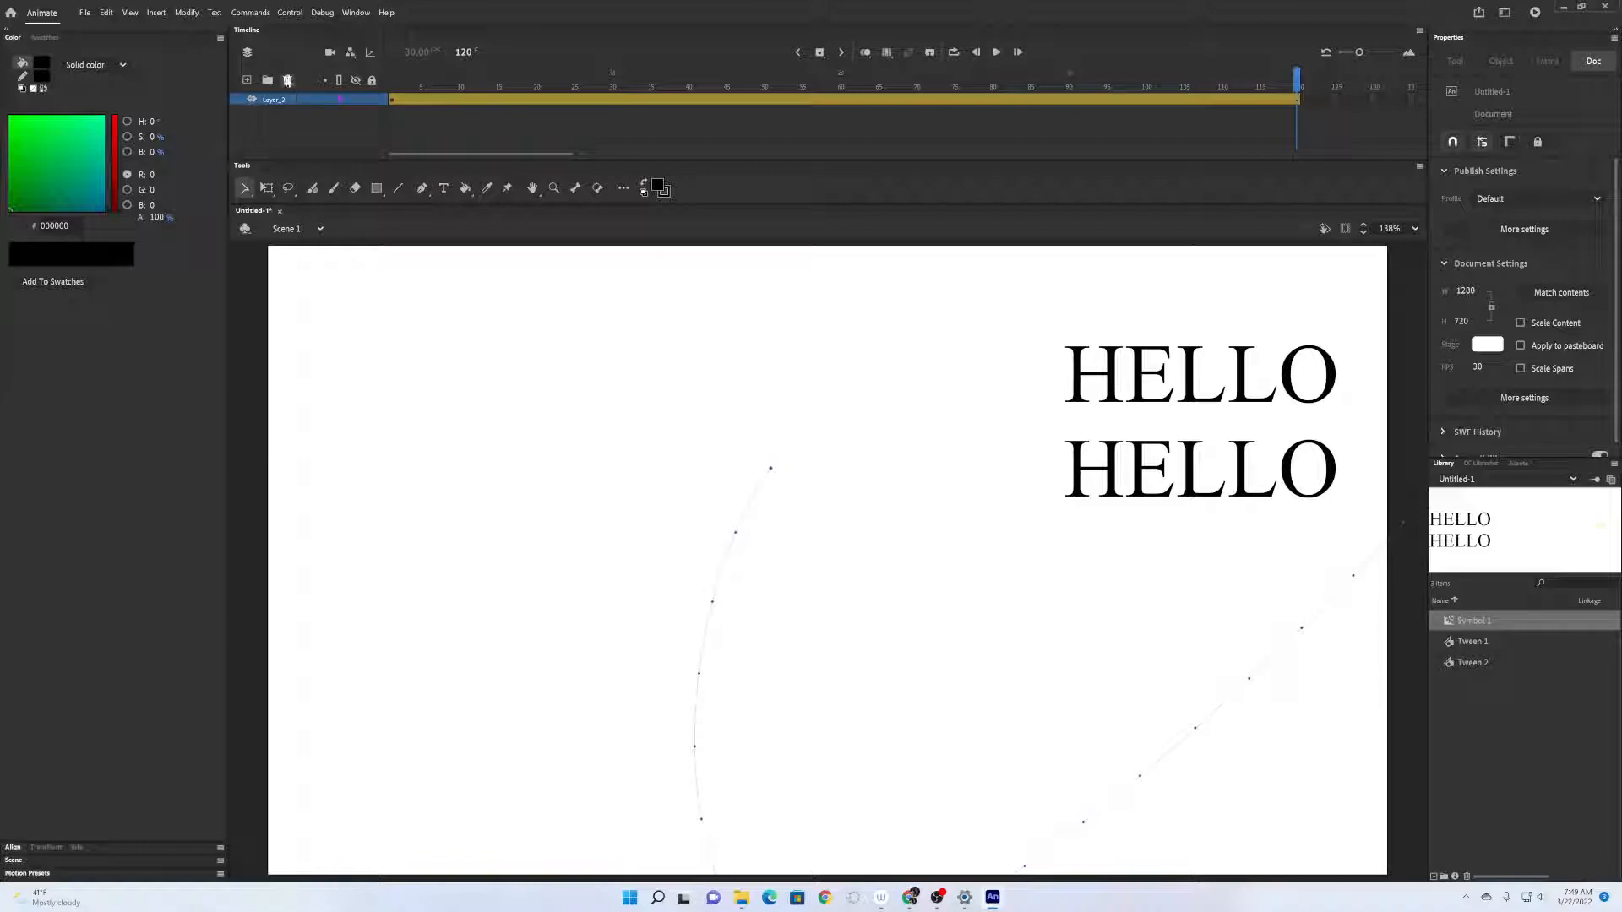
{"action": "left_click", "coordinate": [247, 81]}
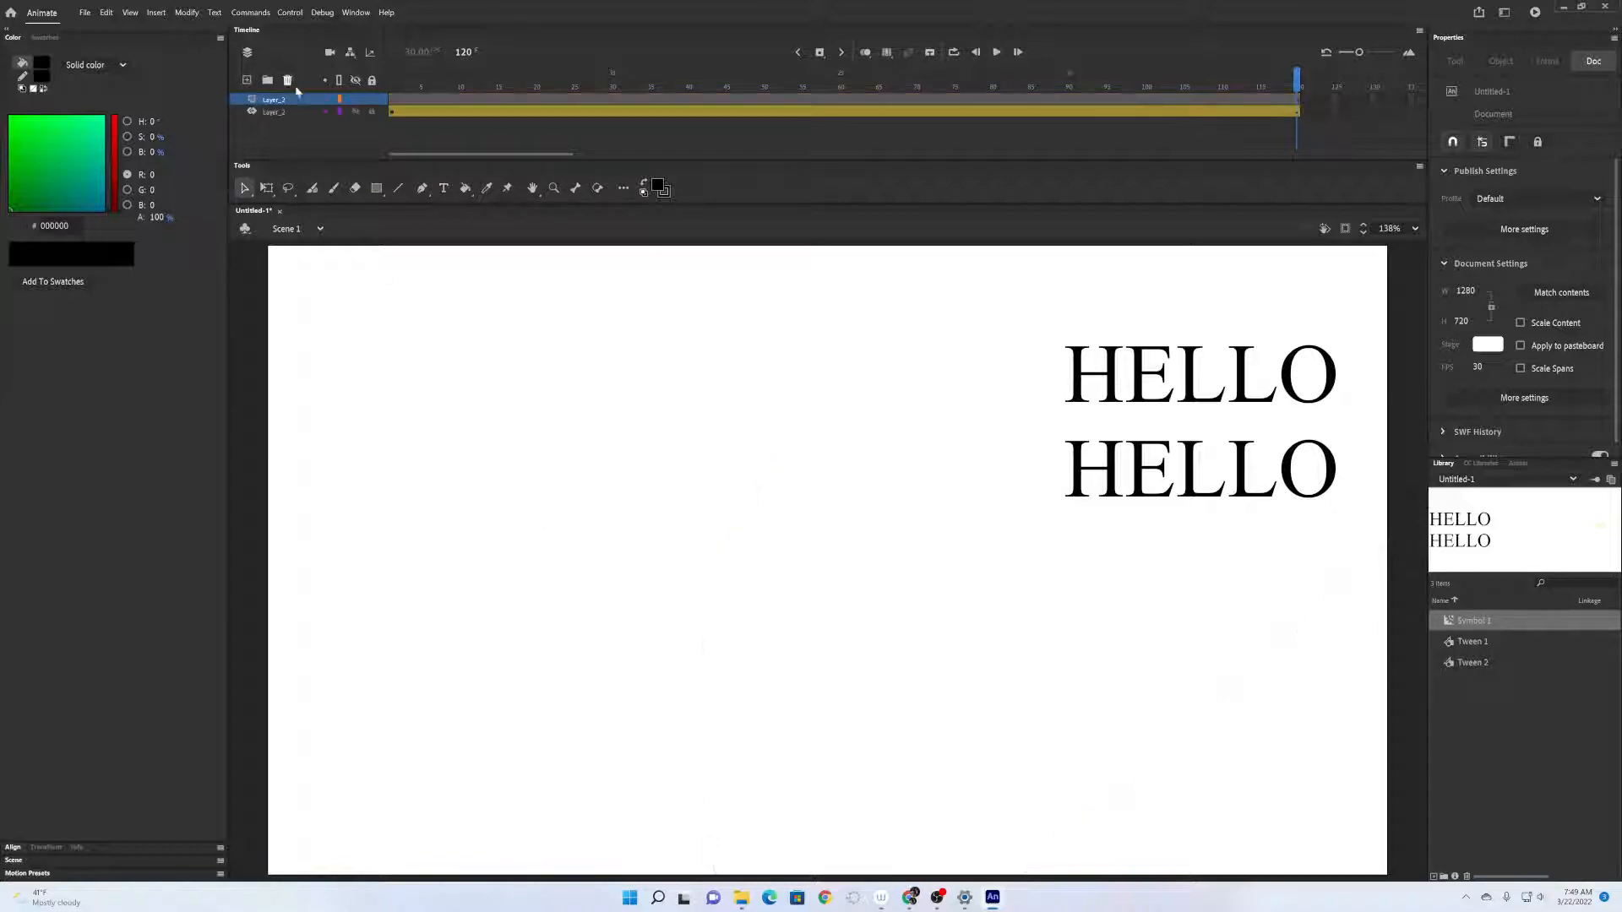
{"action": "left_click", "coordinate": [310, 112]}
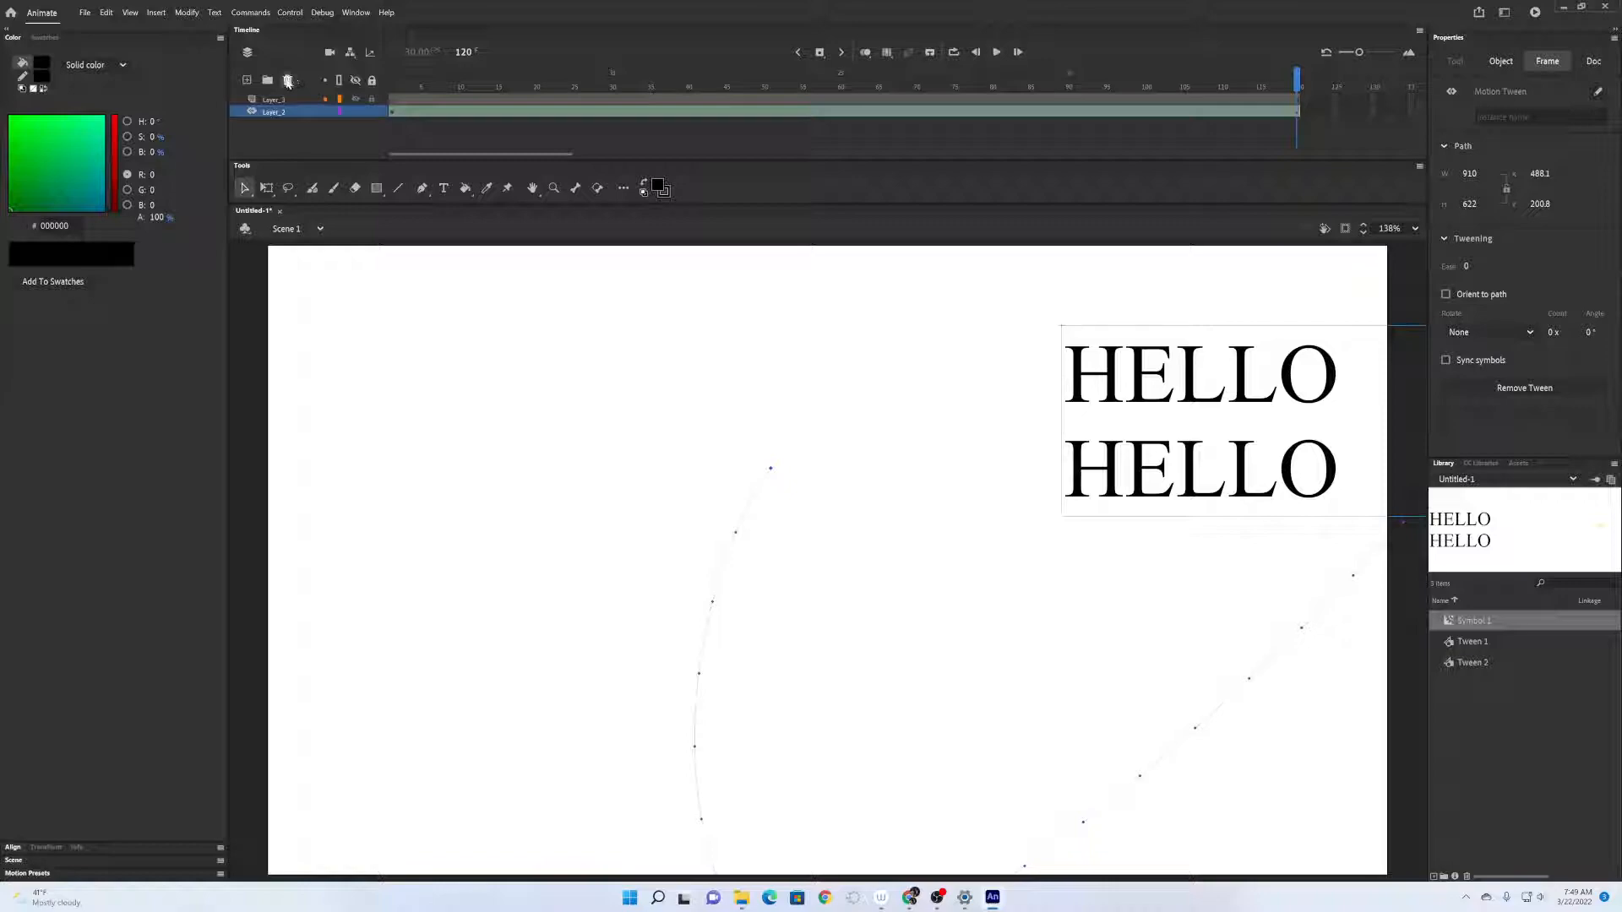
{"action": "left_click", "coordinate": [288, 81]}
At frame 1, draw a small upright oval with yellow fill #FFFF00 and black stroke left of the stage's centre.
{"action": "left_click", "coordinate": [392, 100]}
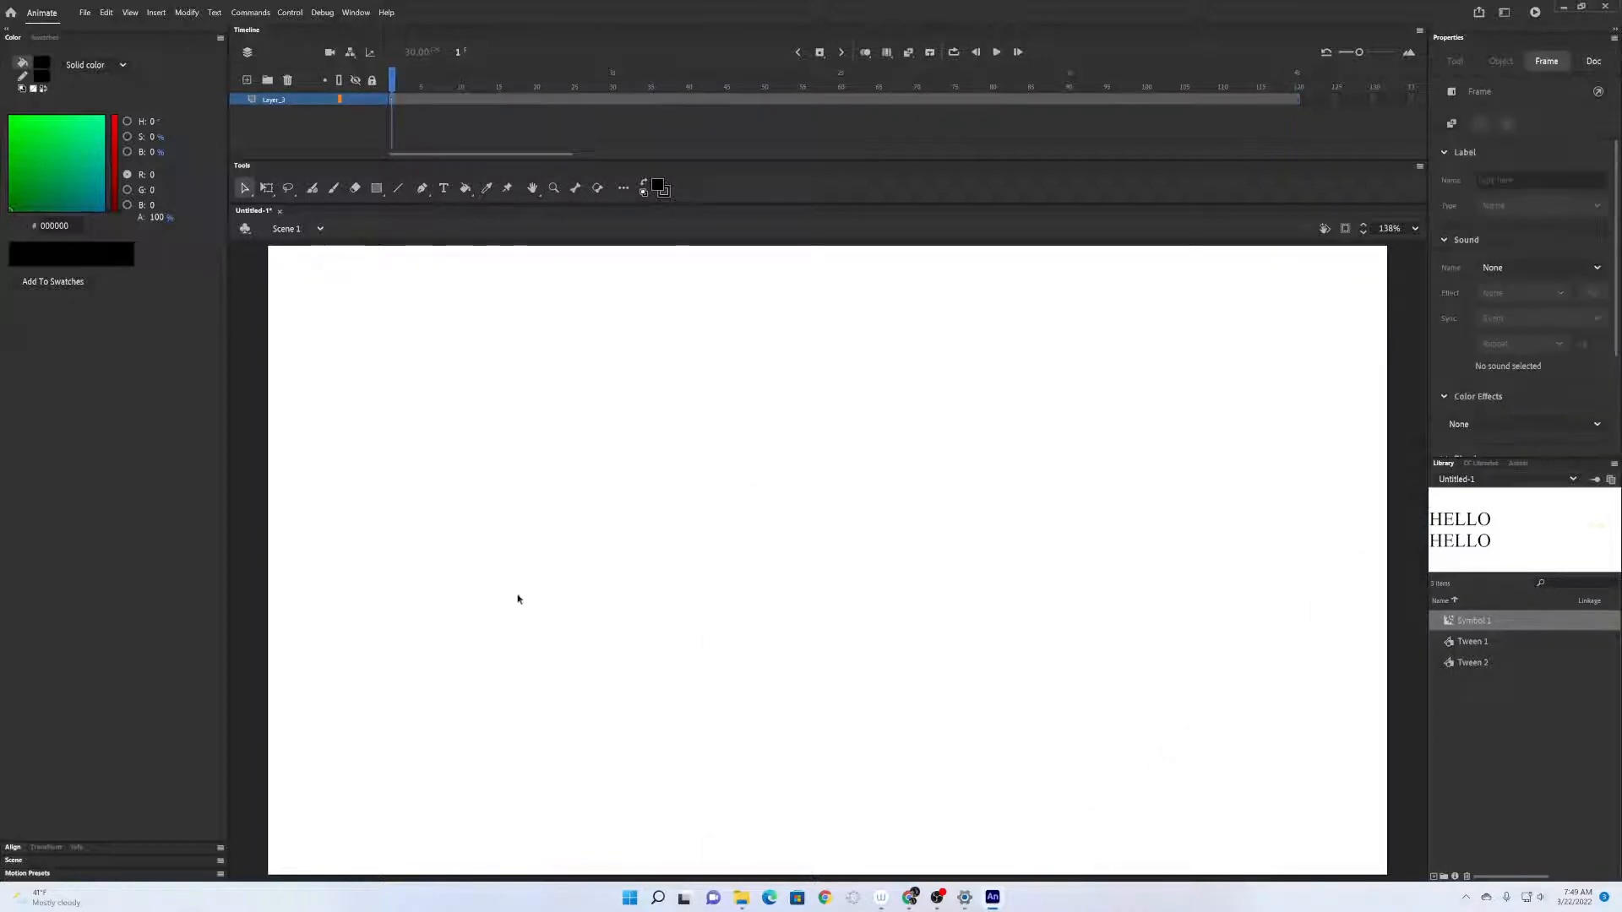
{"action": "left_click", "coordinate": [375, 191]}
{"action": "left_click", "coordinate": [371, 200]}
{"action": "left_click", "coordinate": [409, 230]}
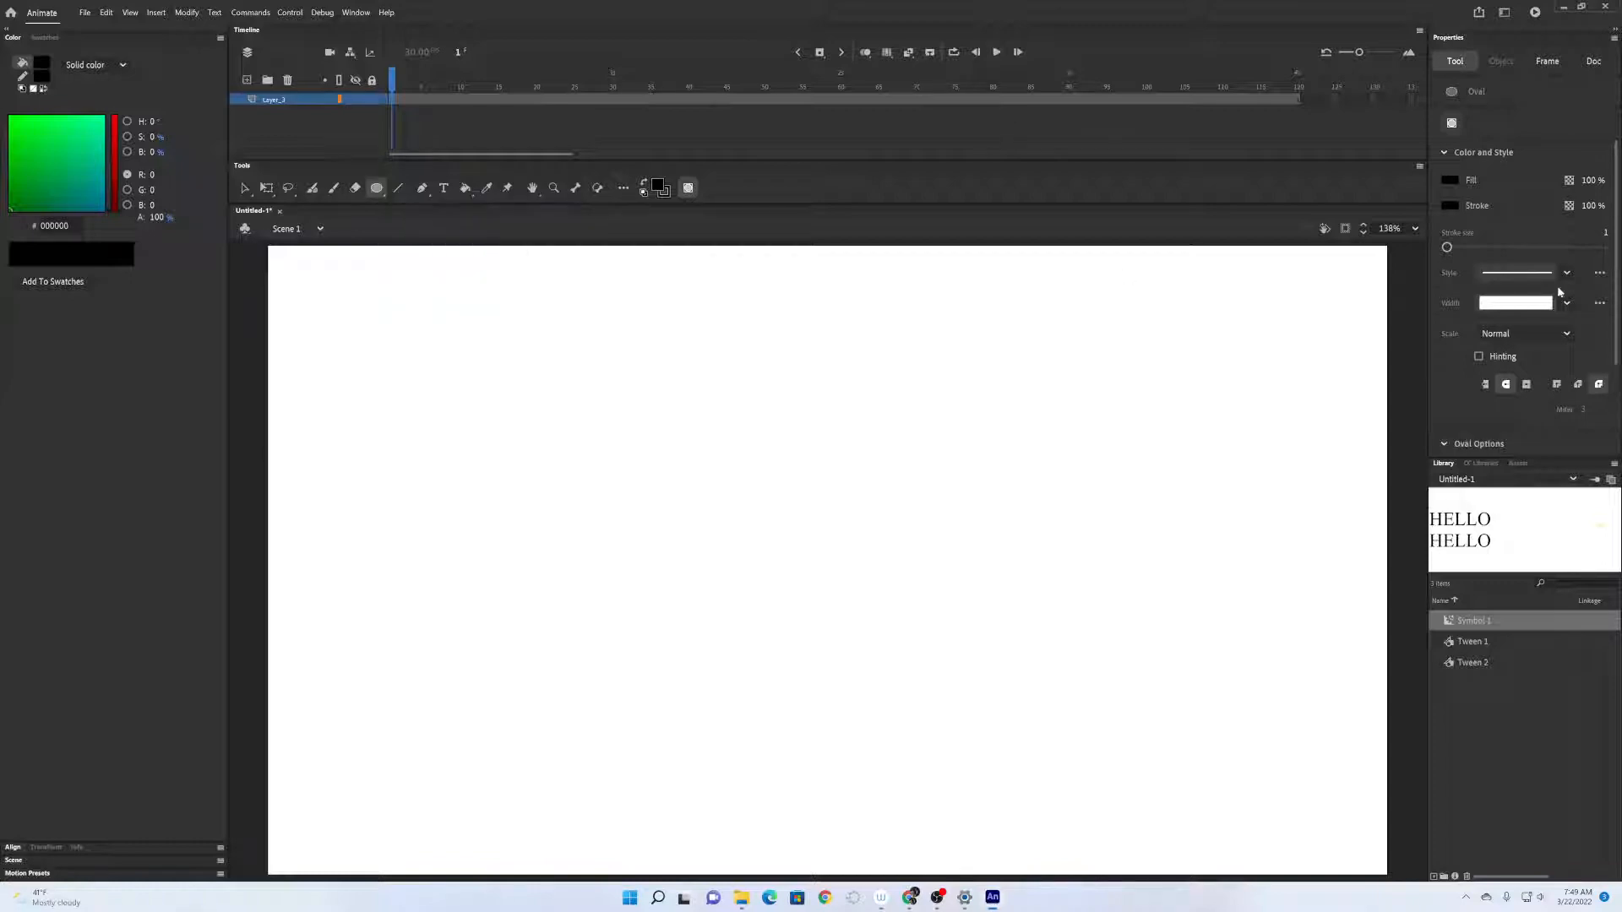
{"action": "left_click", "coordinate": [1451, 180]}
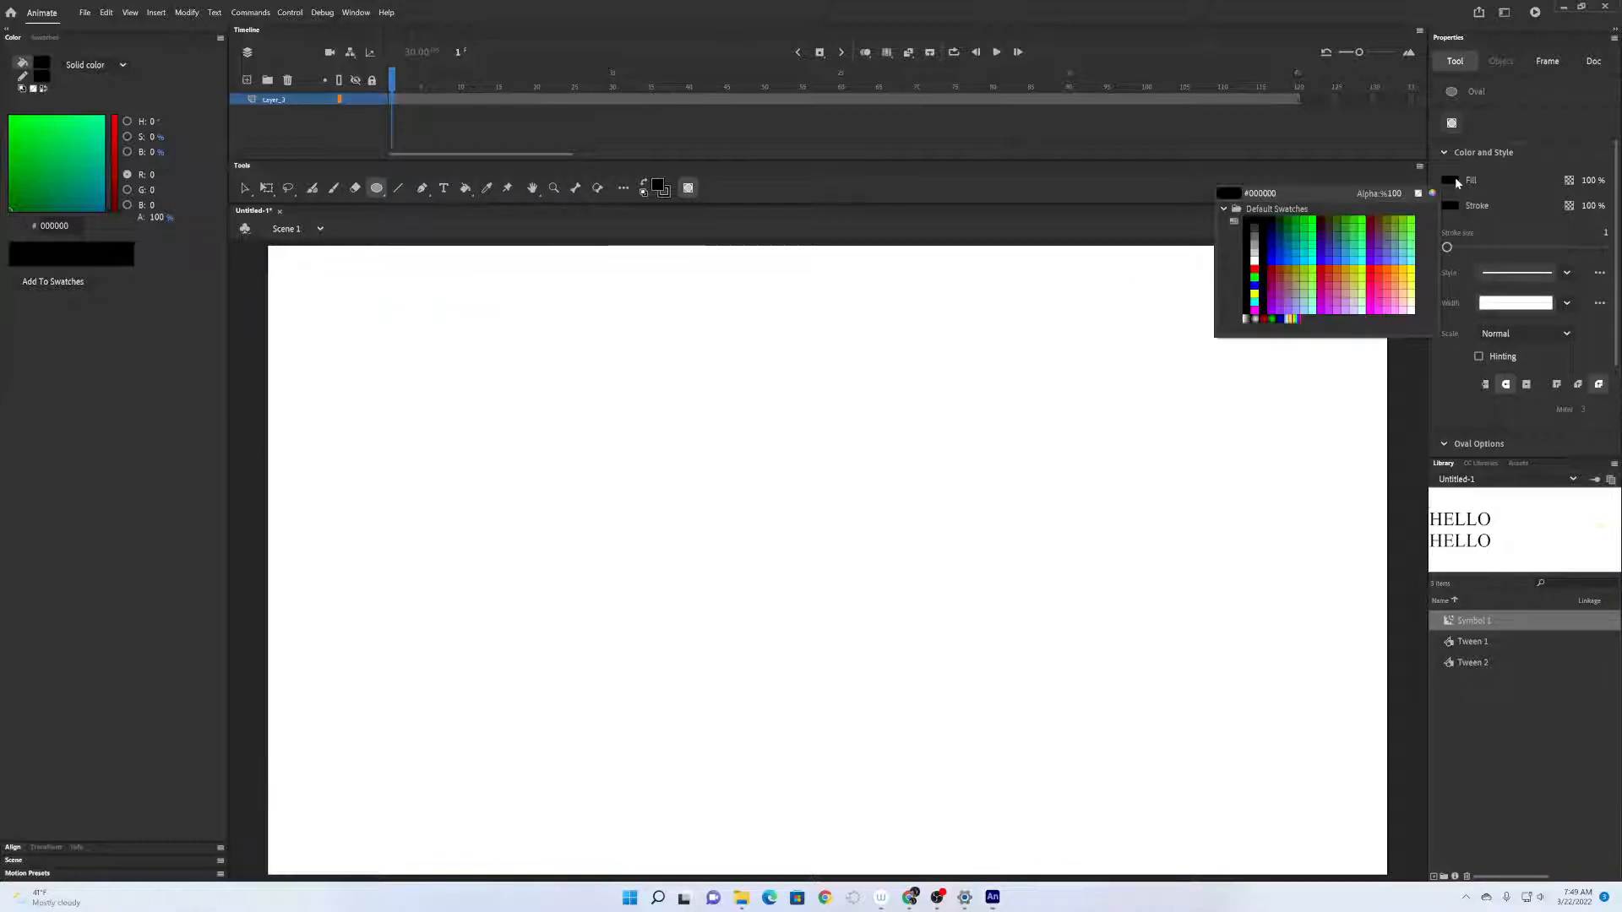
{"action": "left_click", "coordinate": [1256, 290]}
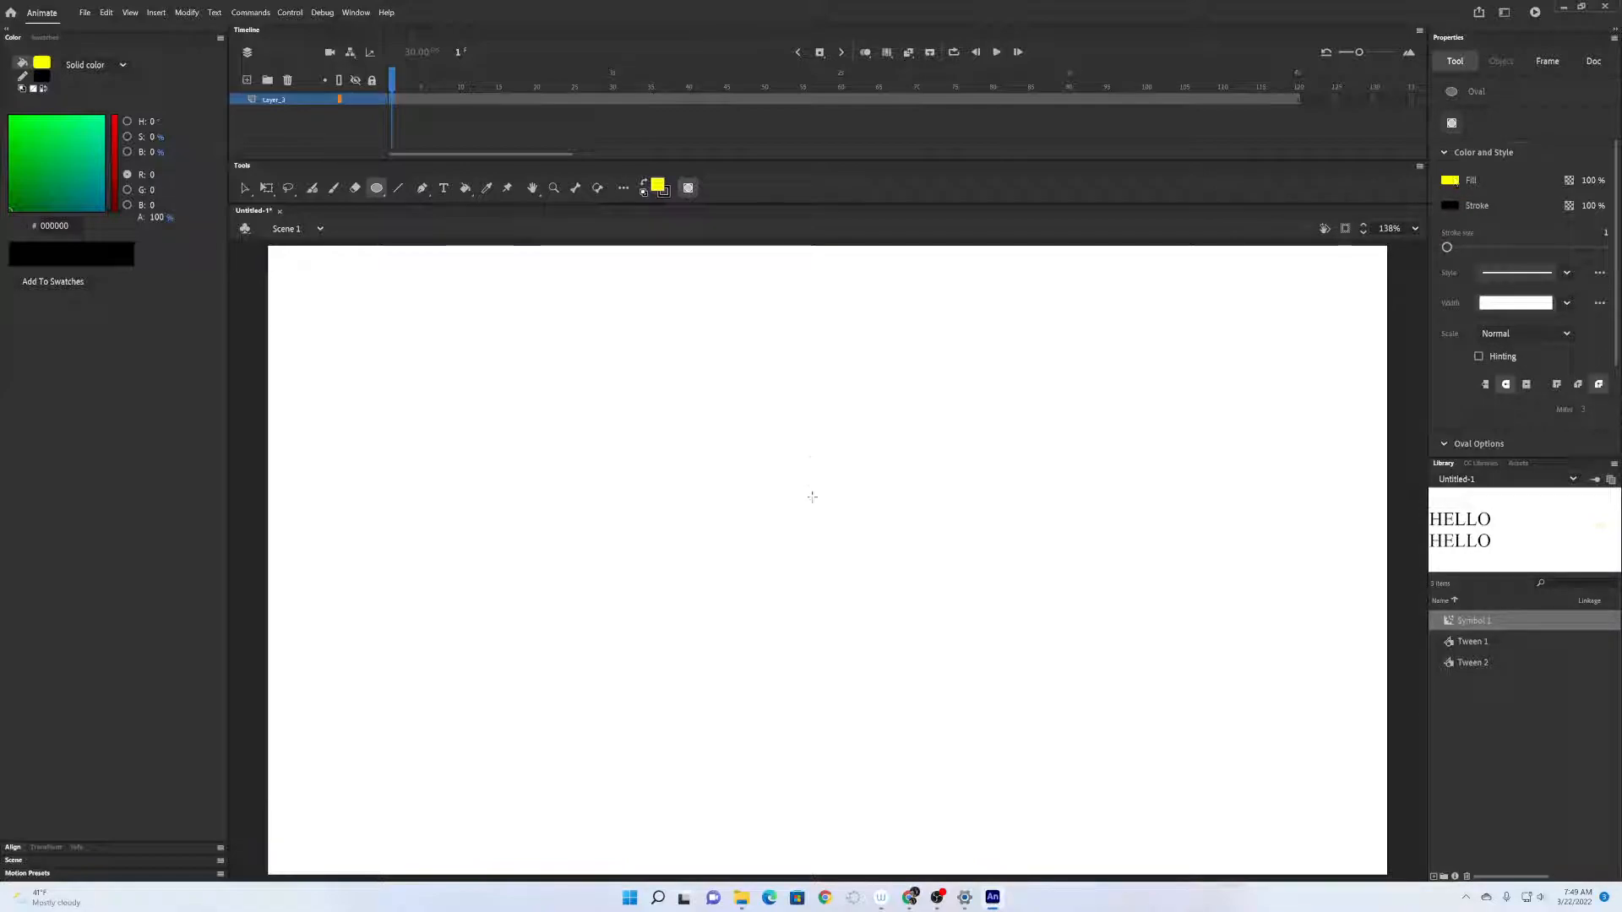
{"action": "left_click_drag", "start_coordinate": [599, 440], "coordinate": [625, 491]}
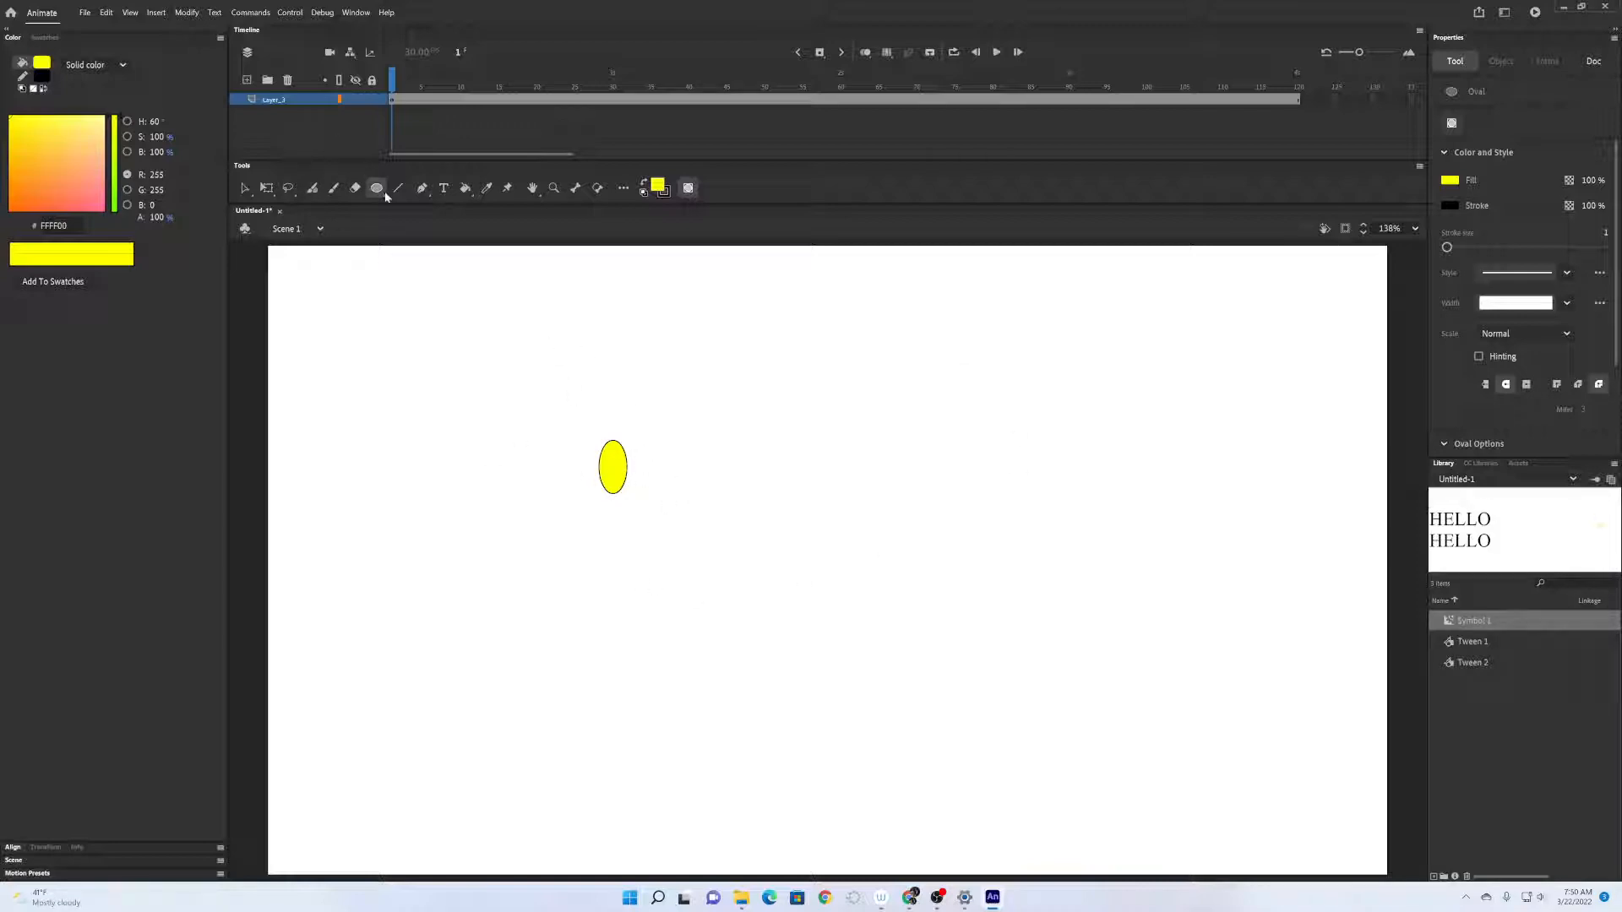
Paint a black horizontal stripe across the upper part of the yellow oval with the Fluid Brush.
{"action": "left_click", "coordinate": [312, 187]}
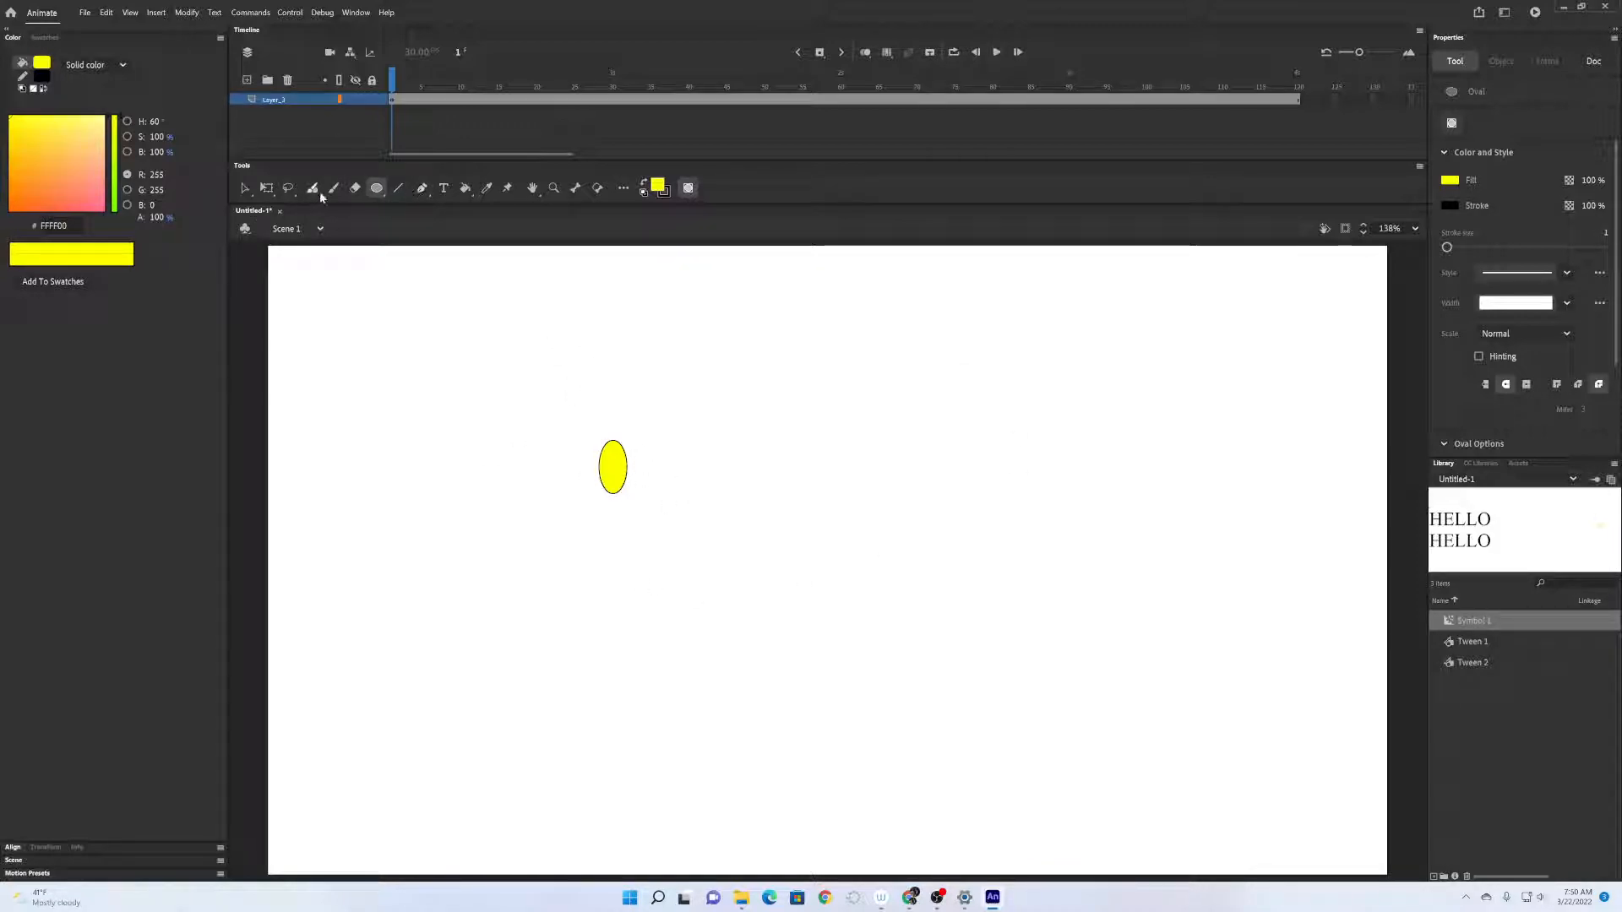
{"action": "left_click", "coordinate": [1457, 183]}
{"action": "left_click", "coordinate": [1246, 226]}
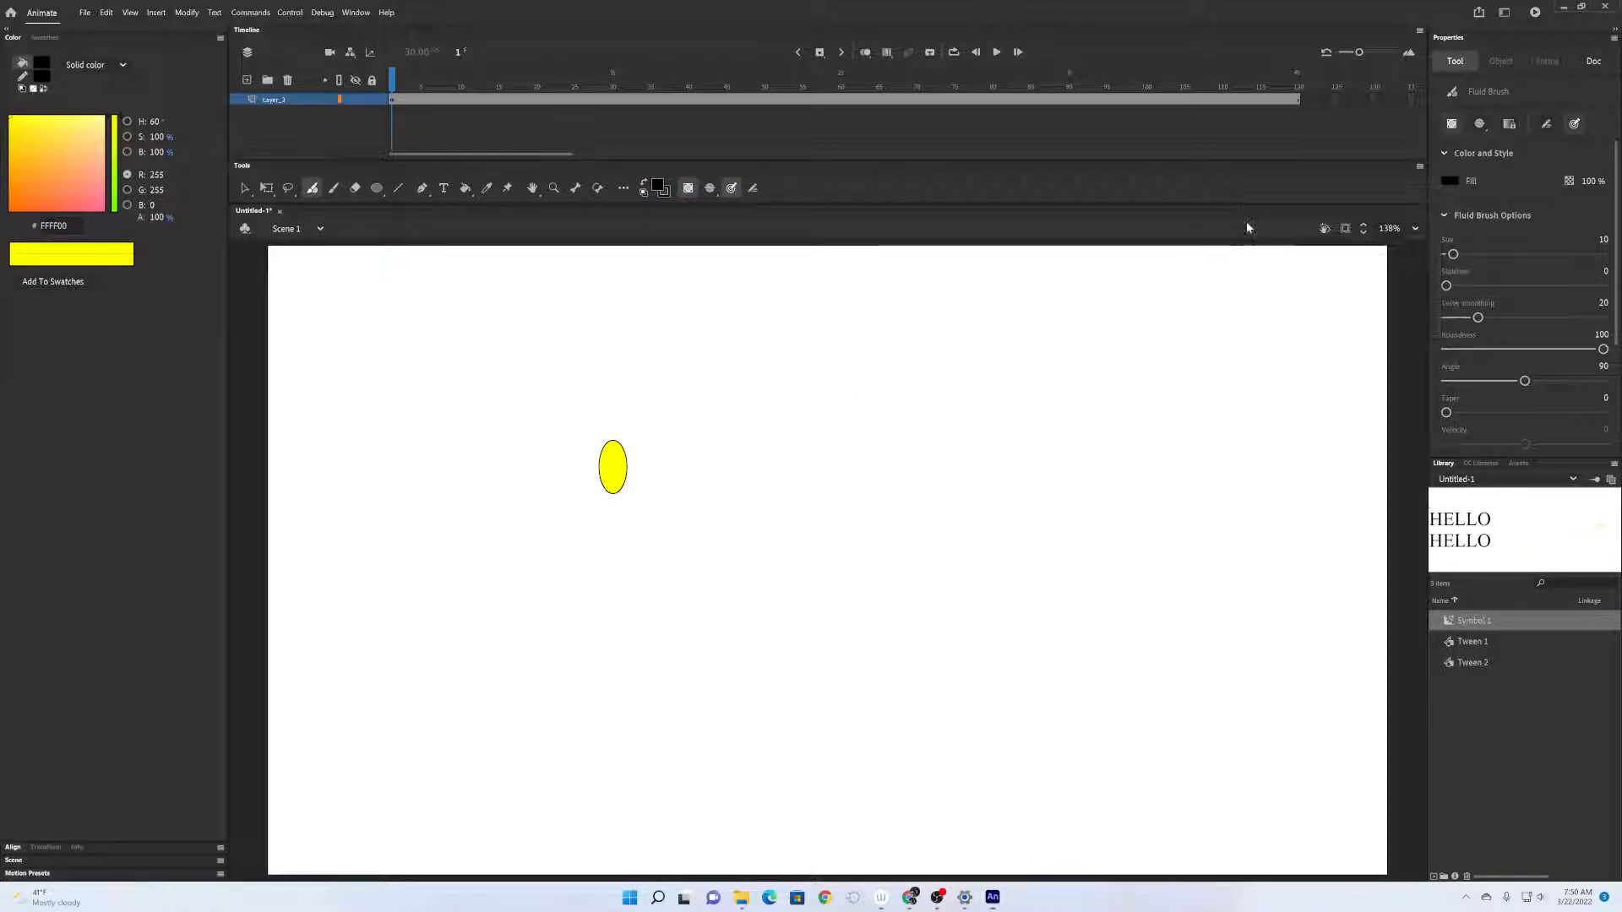
{"action": "left_click_drag", "start_coordinate": [601, 456], "coordinate": [627, 459]}
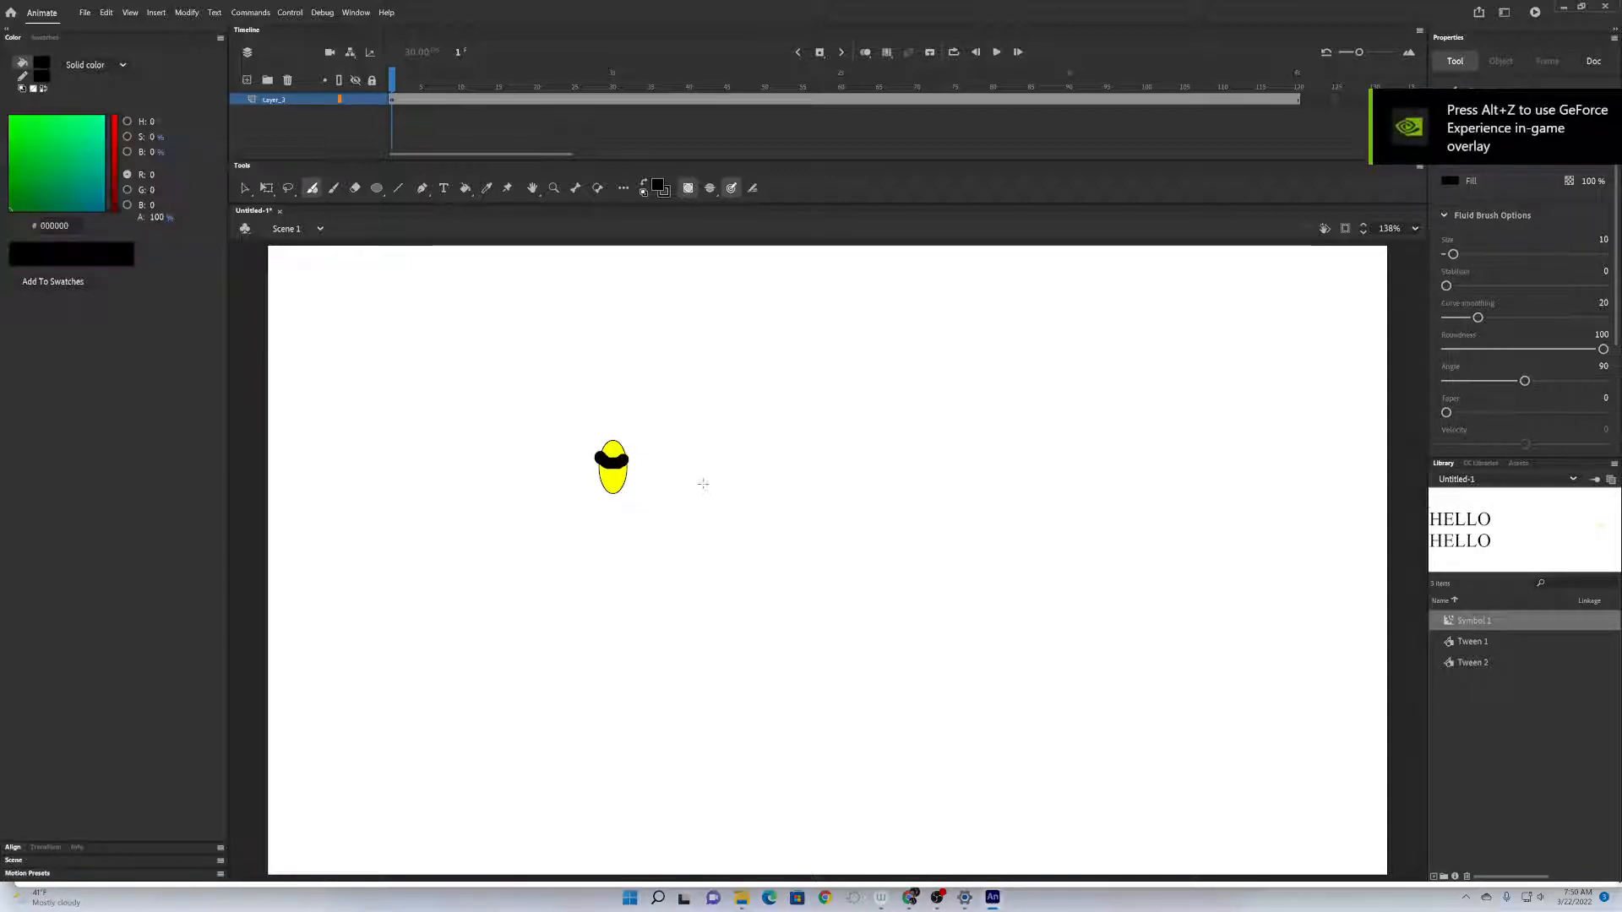
Undo the black stripe and paint several black horizontal stripes across the yellow oval, keeping the paint inside its outline.
{"action": "key", "text": "ctrl+z"}
{"action": "left_click", "coordinate": [729, 189]}
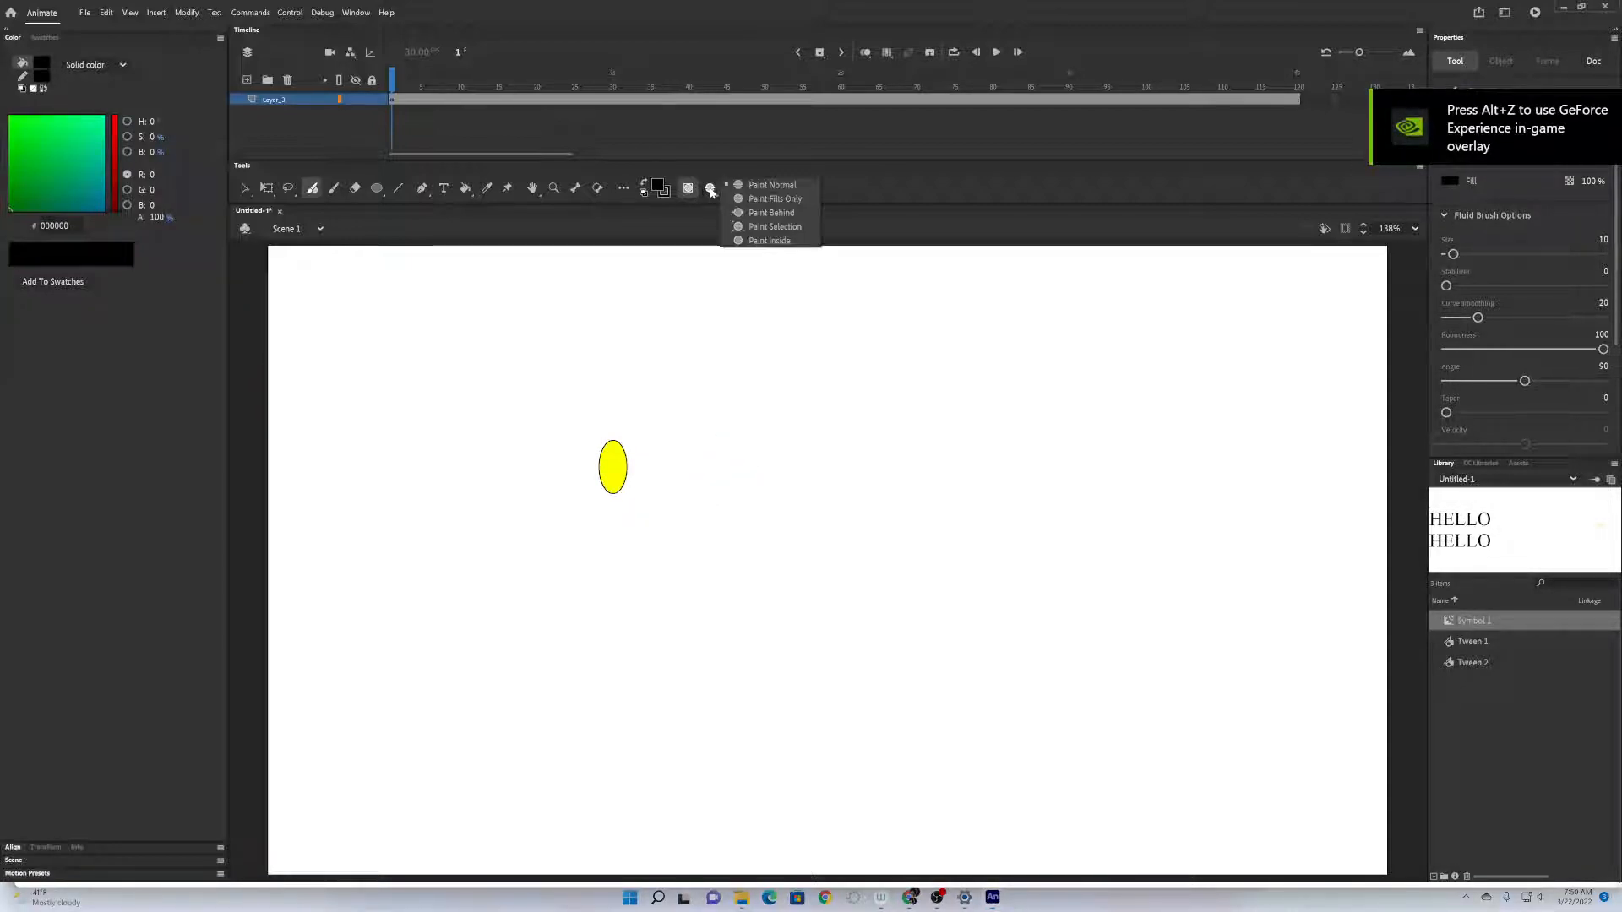
{"action": "left_click", "coordinate": [770, 198]}
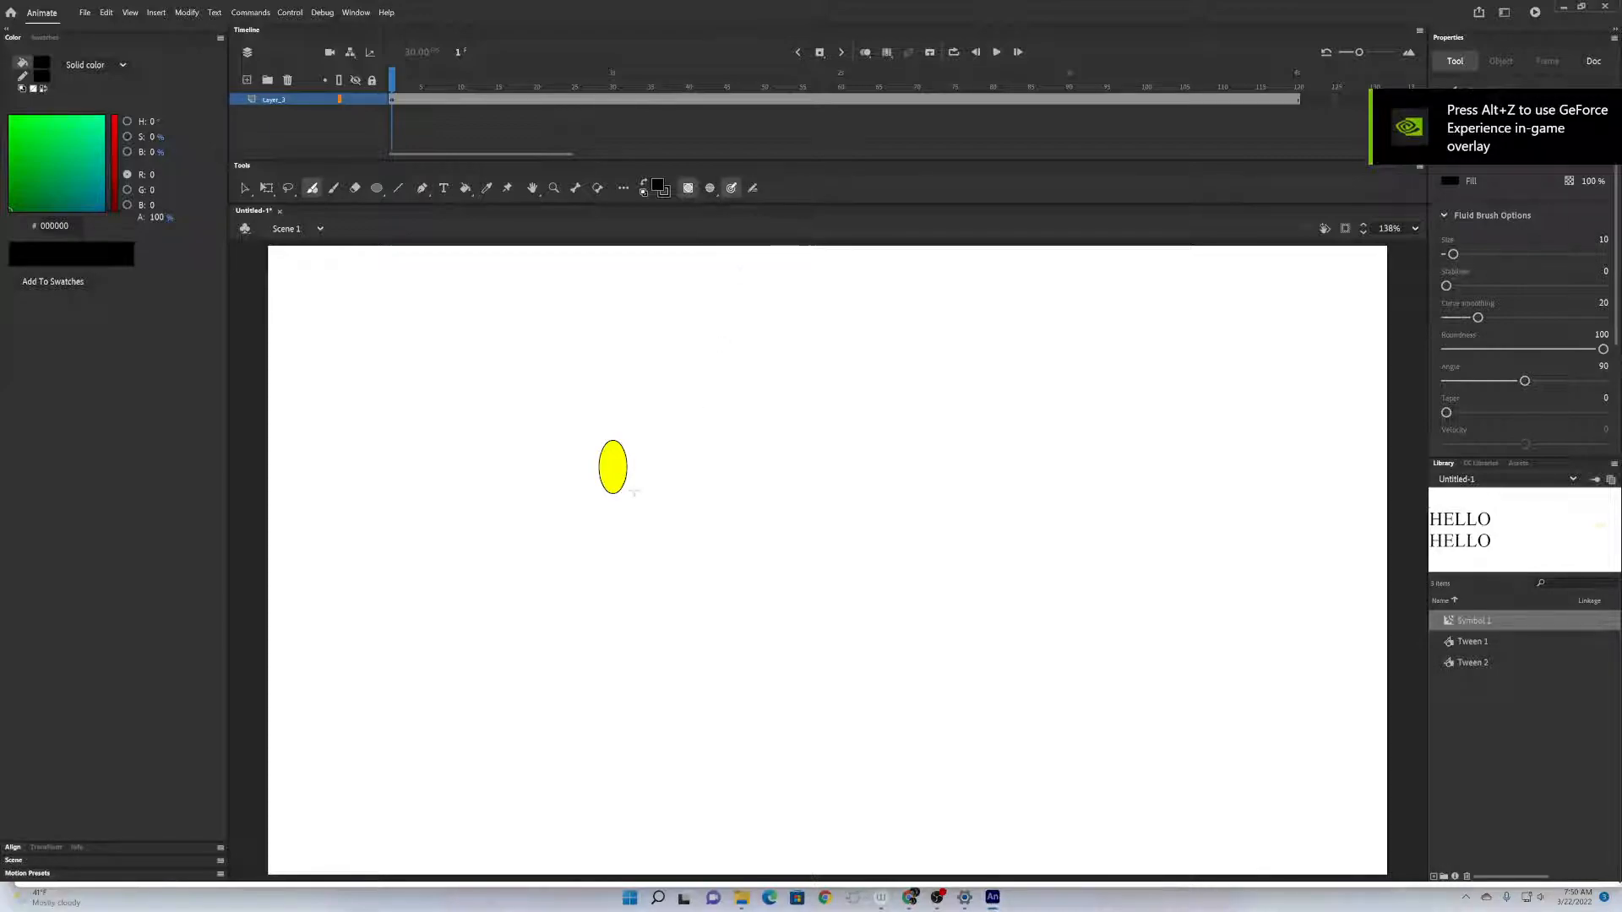
{"action": "left_click_drag", "start_coordinate": [596, 453], "coordinate": [655, 487]}
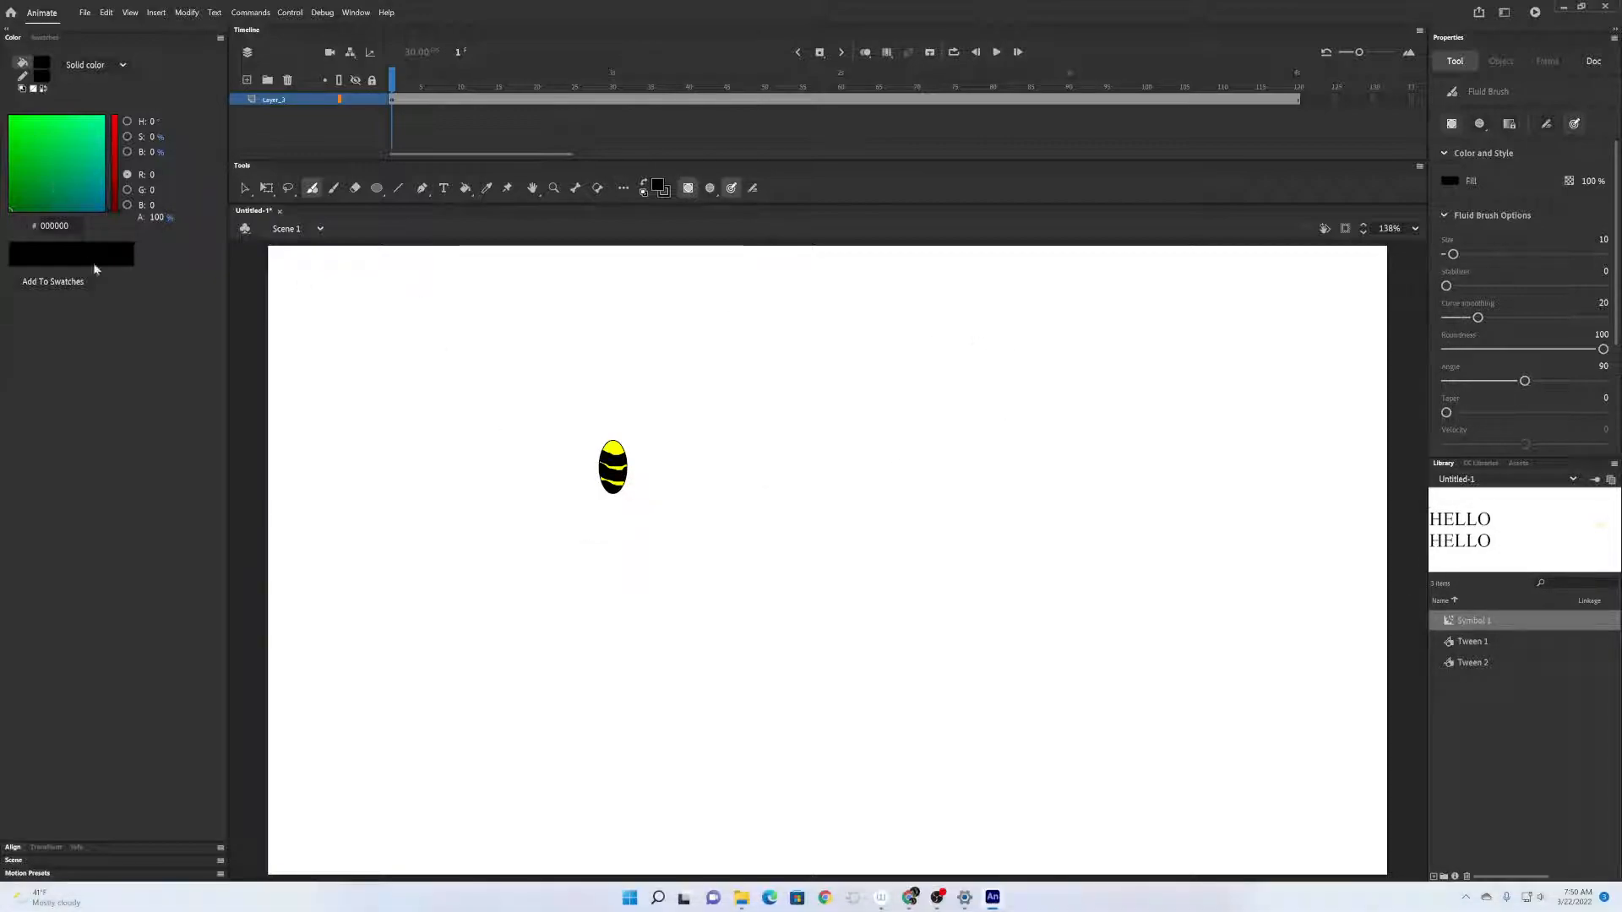
Draw a horizontal oval wing about 45 by 22 px with light blue fill #66CCFF, touching the striped body's left side.
{"action": "left_click", "coordinate": [376, 188]}
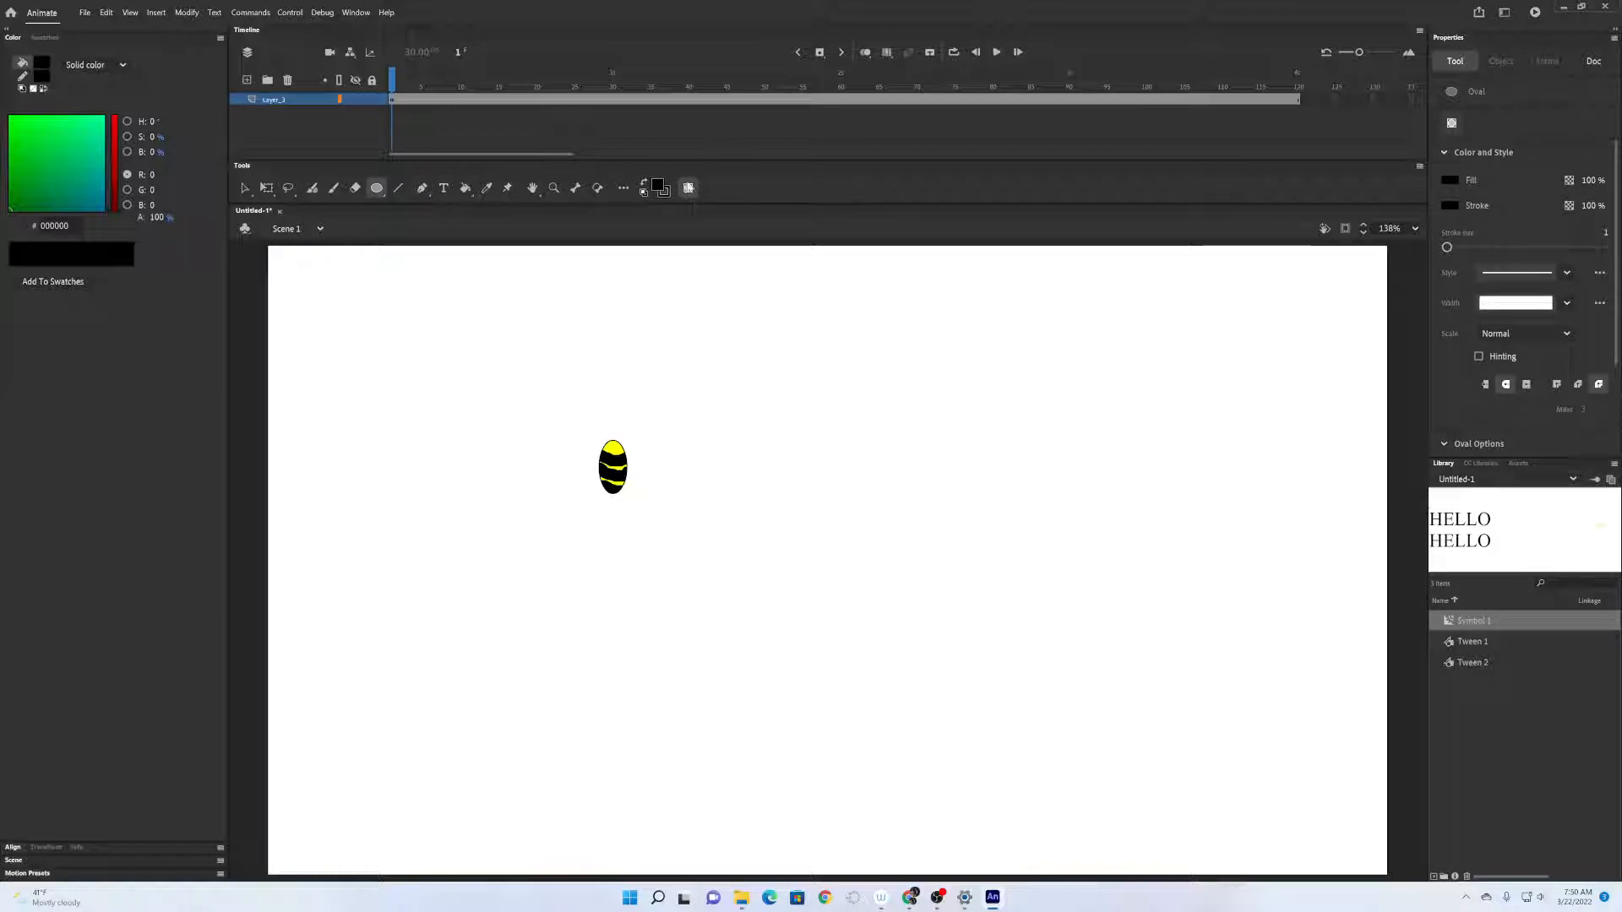
{"action": "left_click", "coordinate": [661, 189]}
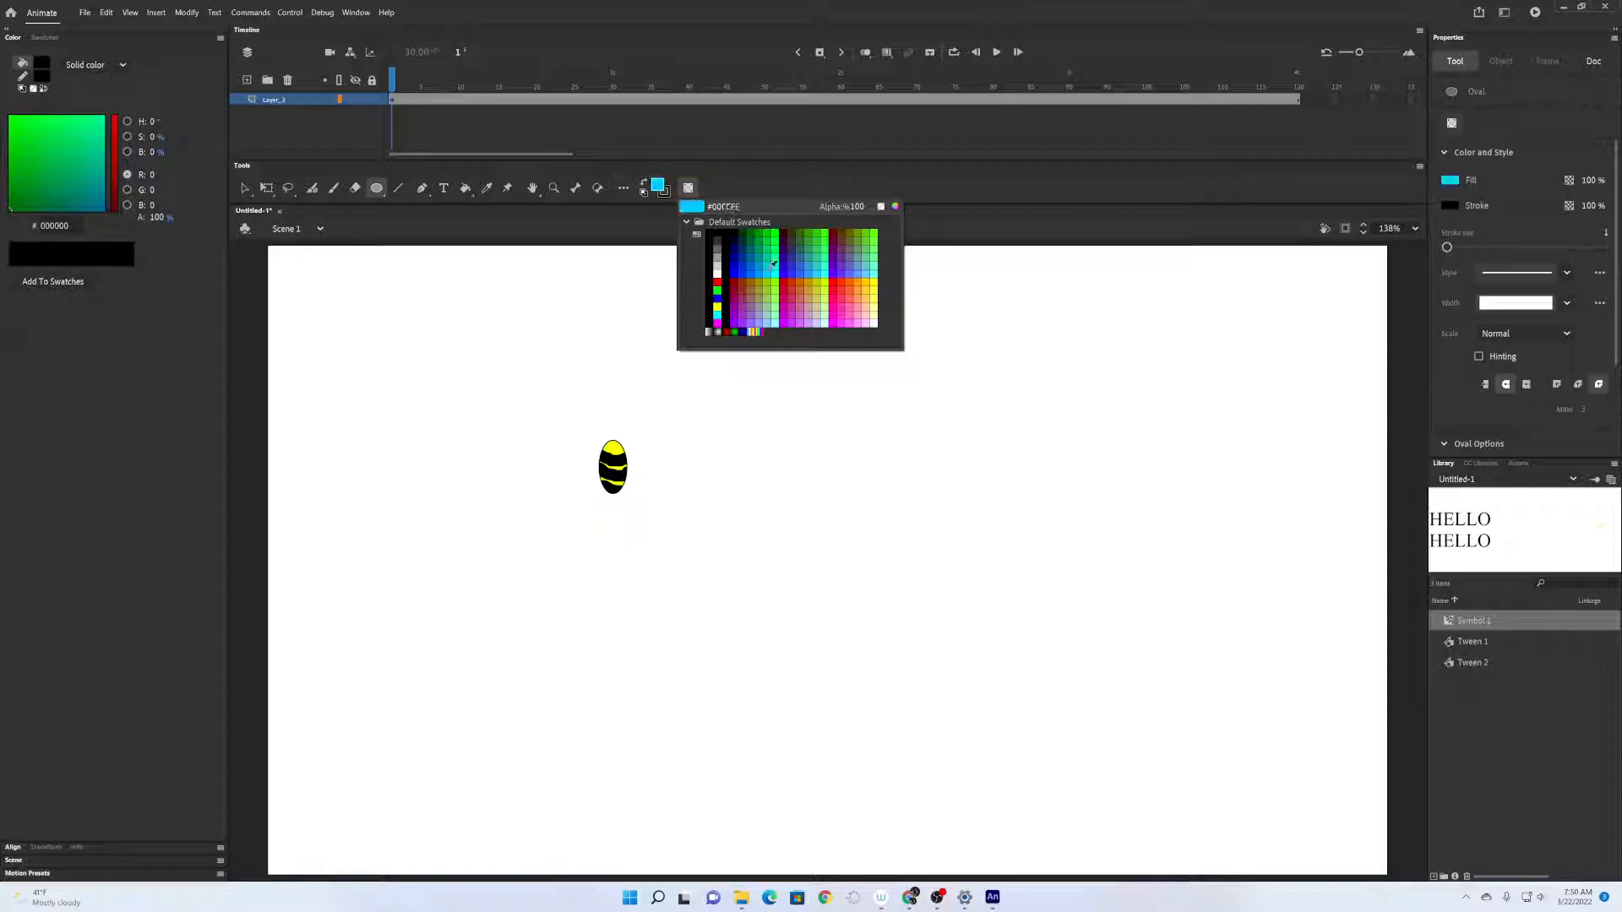
{"action": "left_click", "coordinate": [873, 263]}
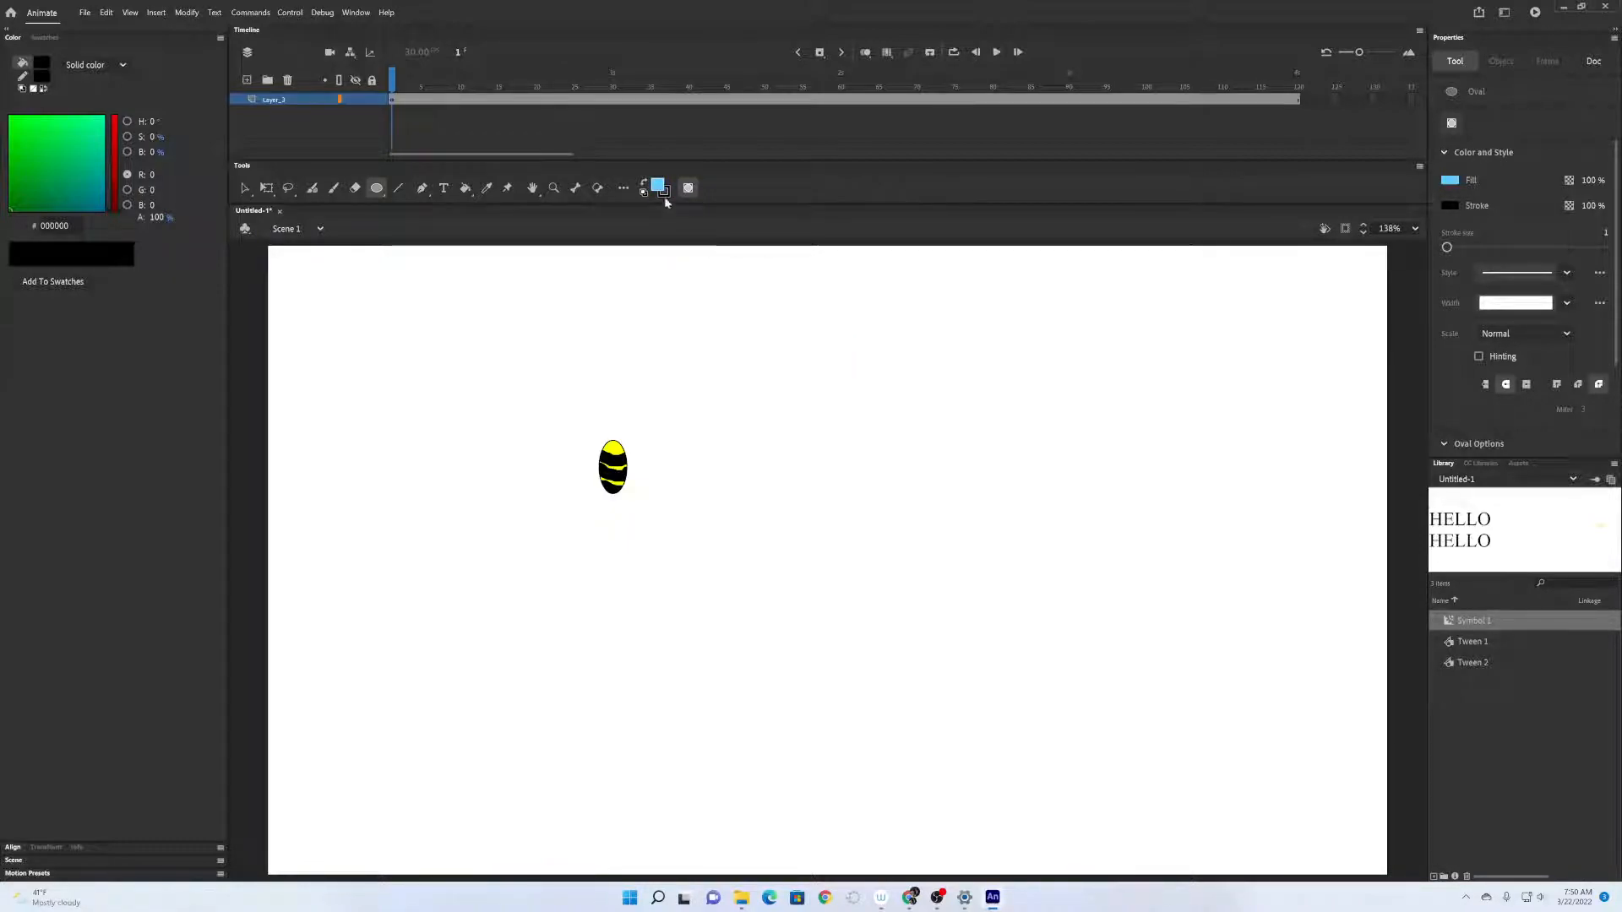
{"action": "left_click_drag", "start_coordinate": [560, 457], "coordinate": [599, 476]}
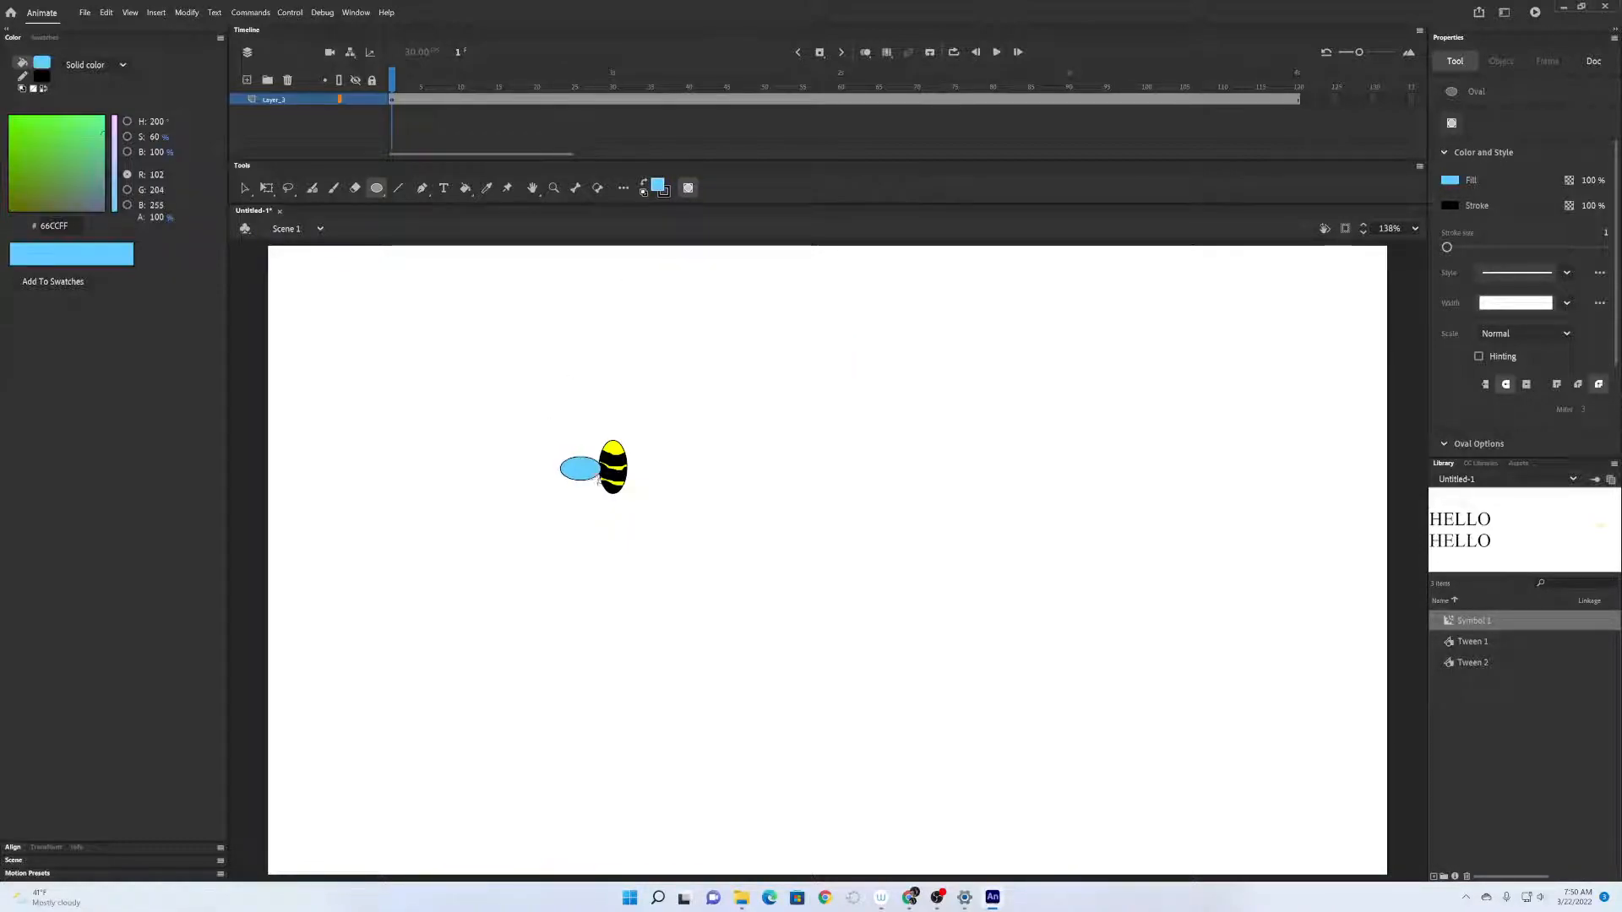
Duplicate the blue wing and place the copy against the striped body's right side, level with the original wing.
{"action": "left_click", "coordinate": [244, 187]}
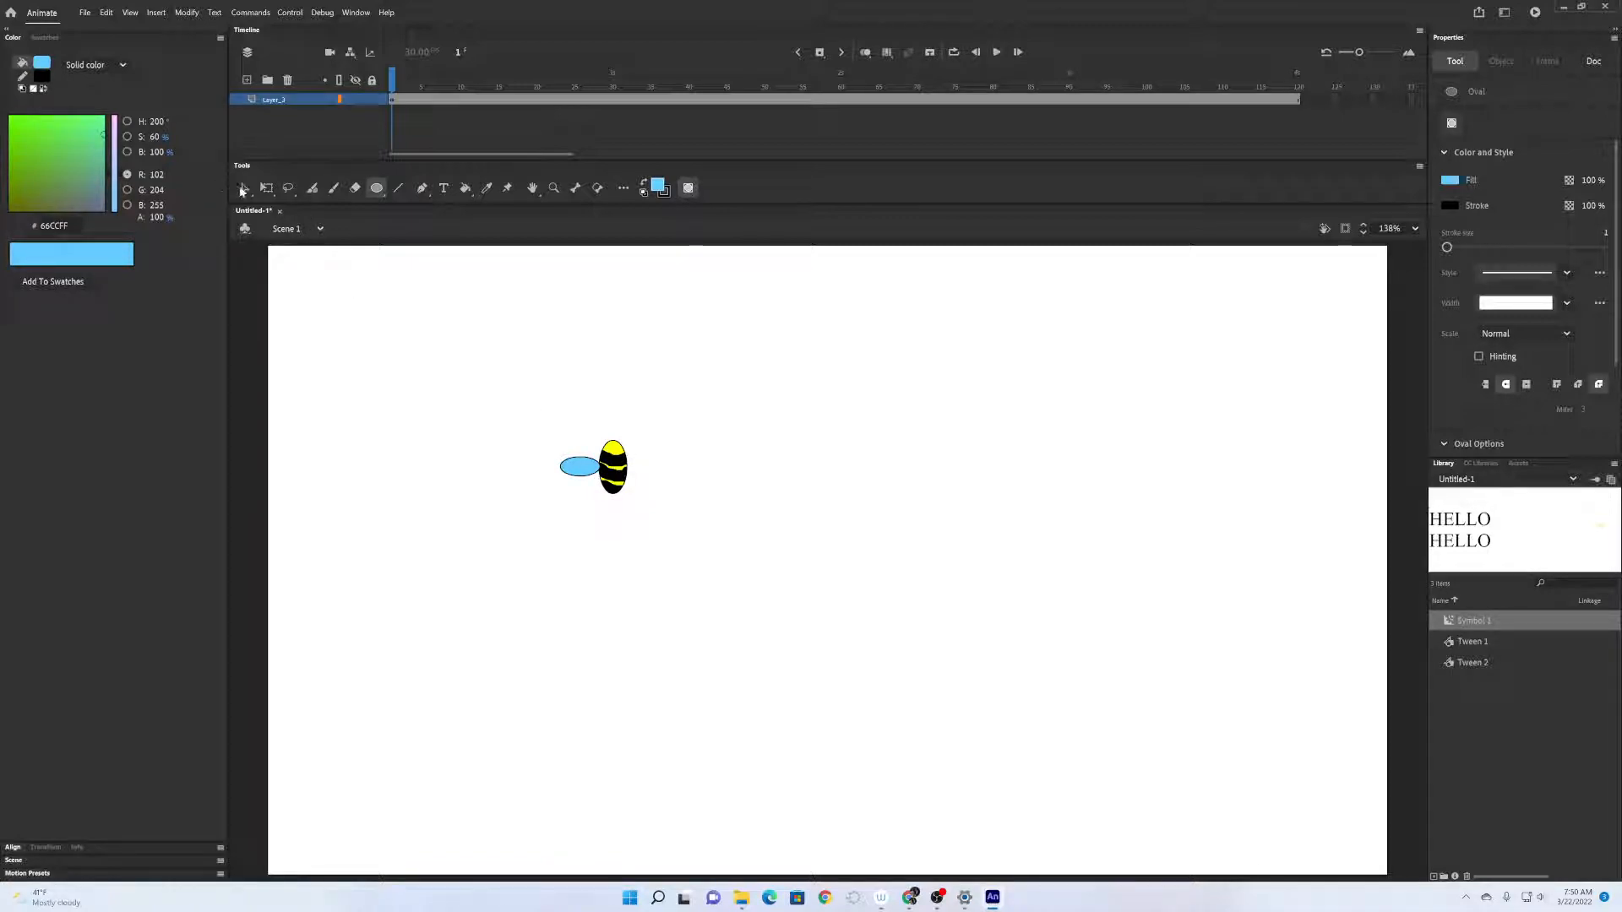
{"action": "left_click", "coordinate": [585, 471]}
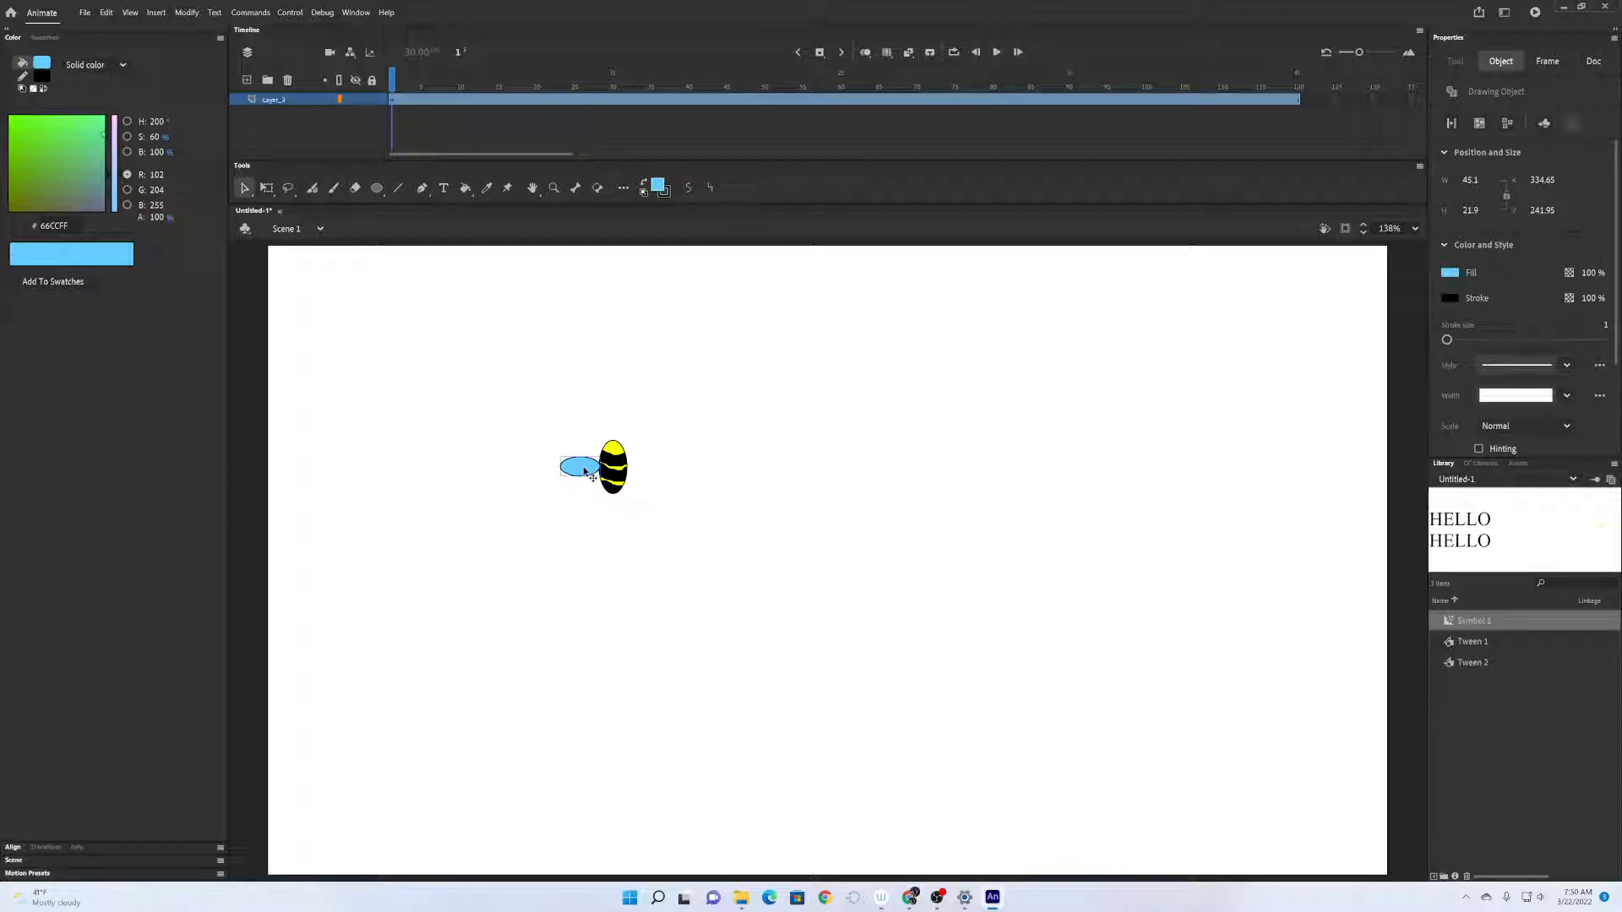
{"action": "left_click_drag", "start_coordinate": [584, 471], "coordinate": [832, 565]}
{"action": "key", "text": "Delete"}
{"action": "key", "text": "ctrl+z"}
{"action": "left_click_drag", "start_coordinate": [581, 471], "coordinate": [648, 474]}
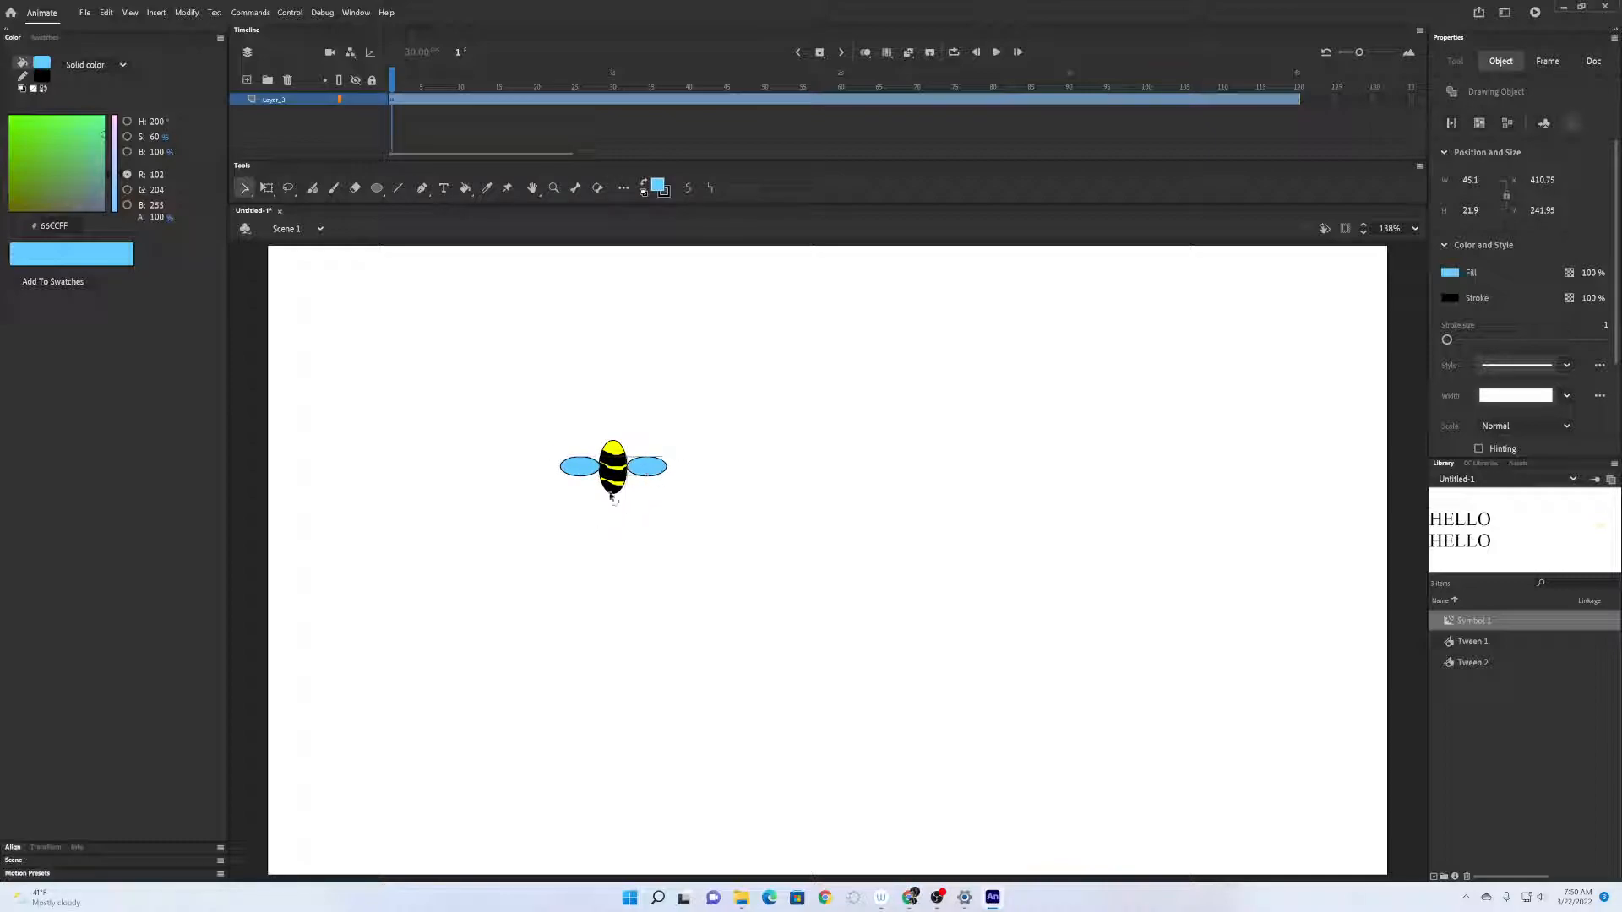
{"action": "left_click", "coordinate": [706, 522]}
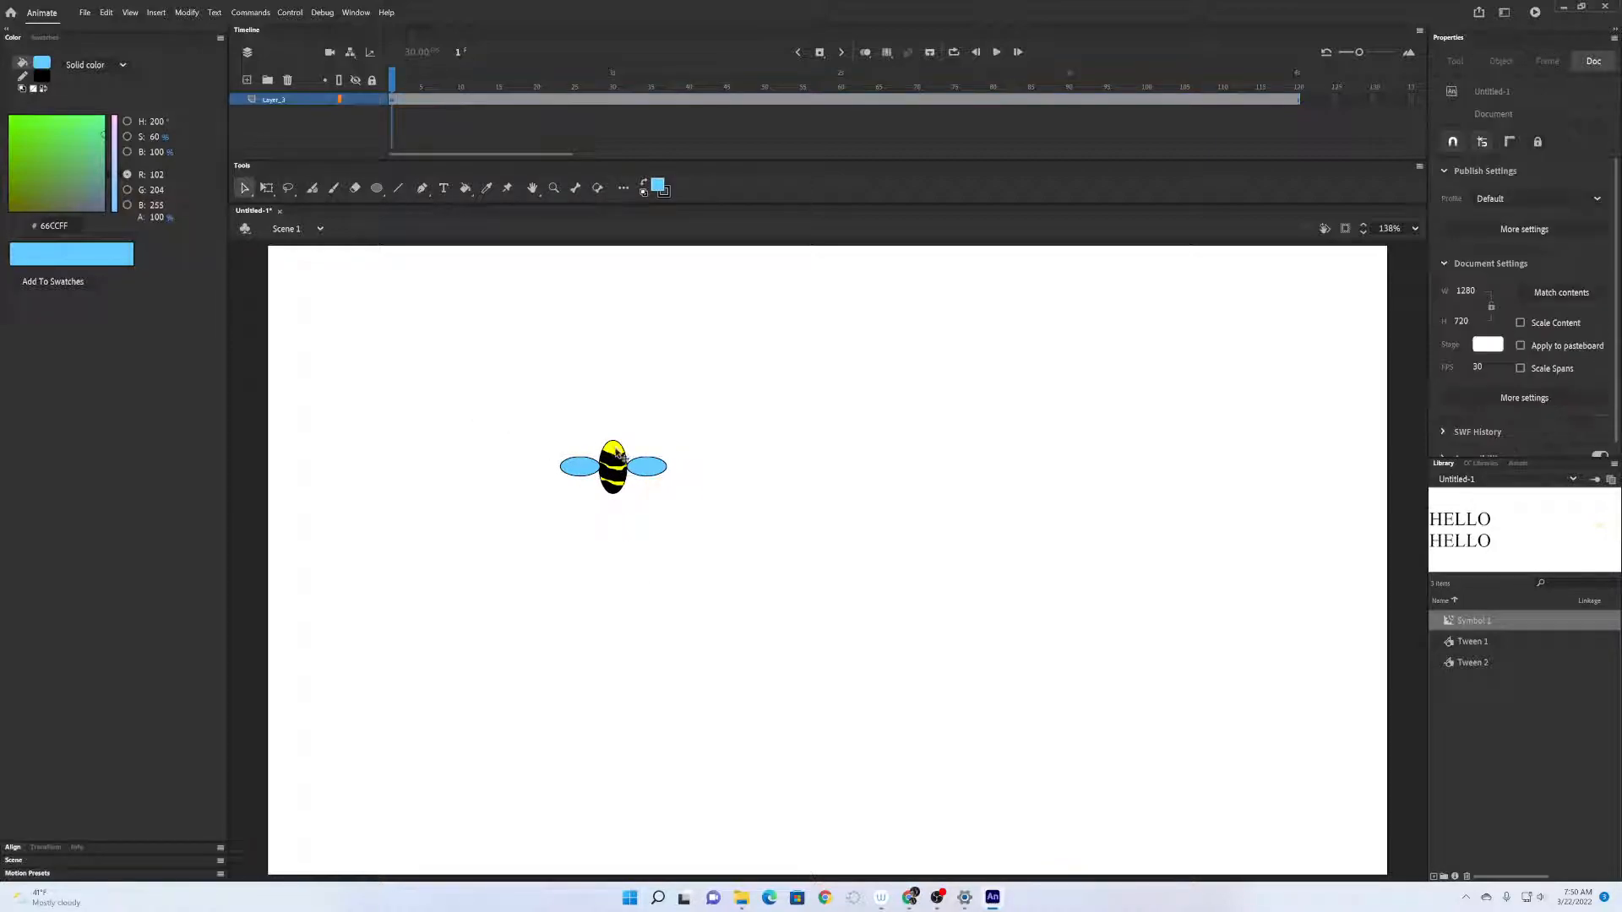
{"action": "right_click", "coordinate": [395, 102]}
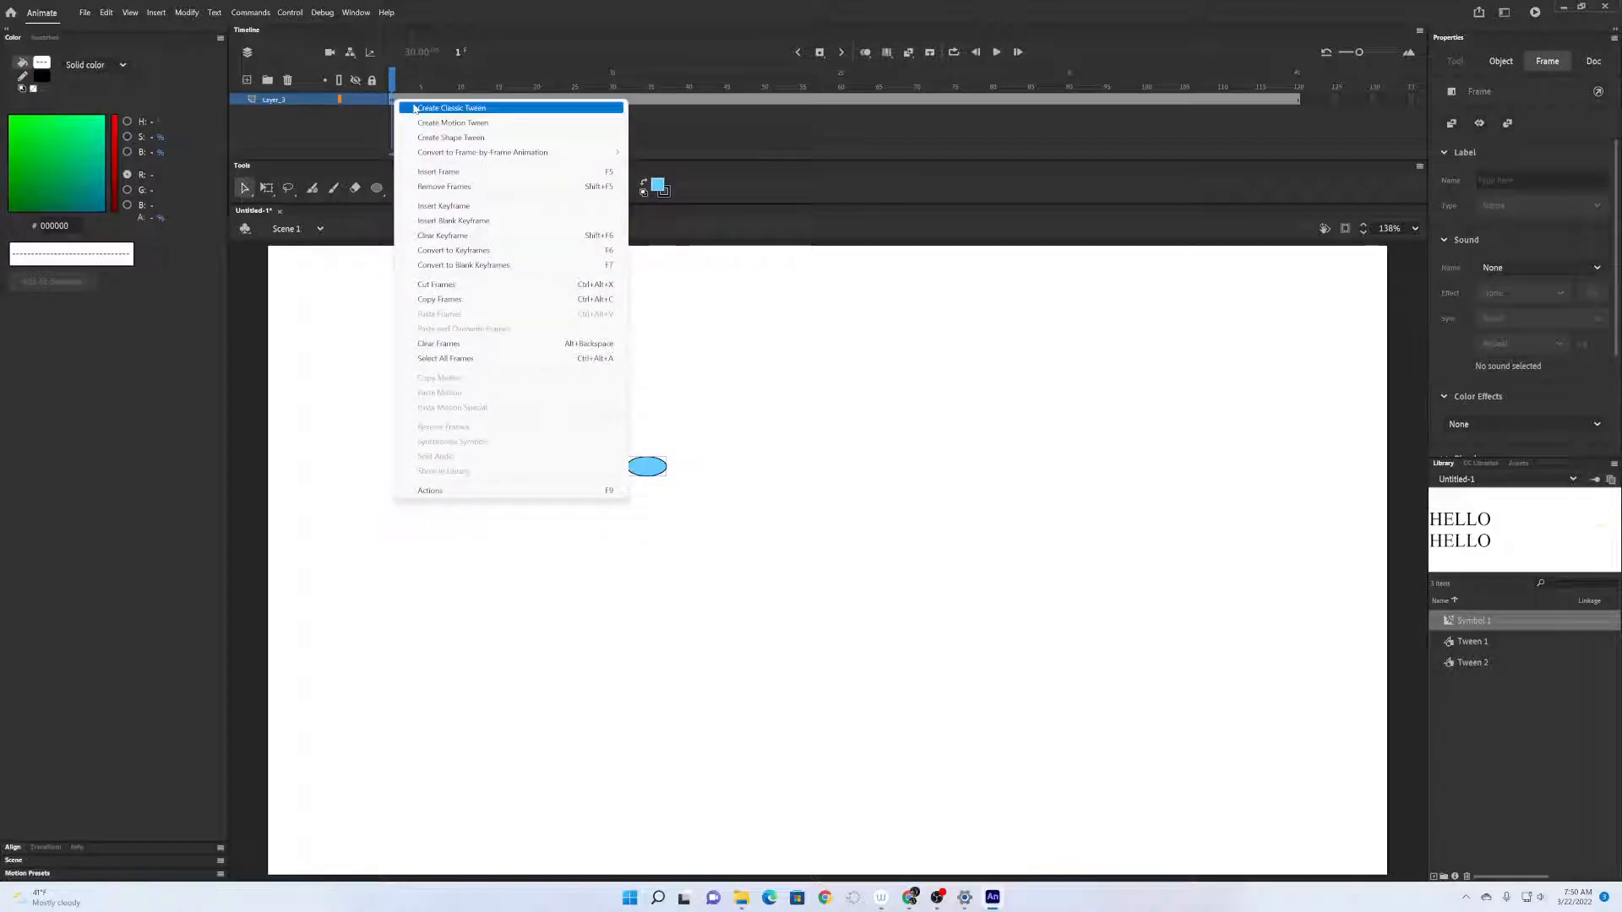
{"action": "left_click", "coordinate": [415, 108]}
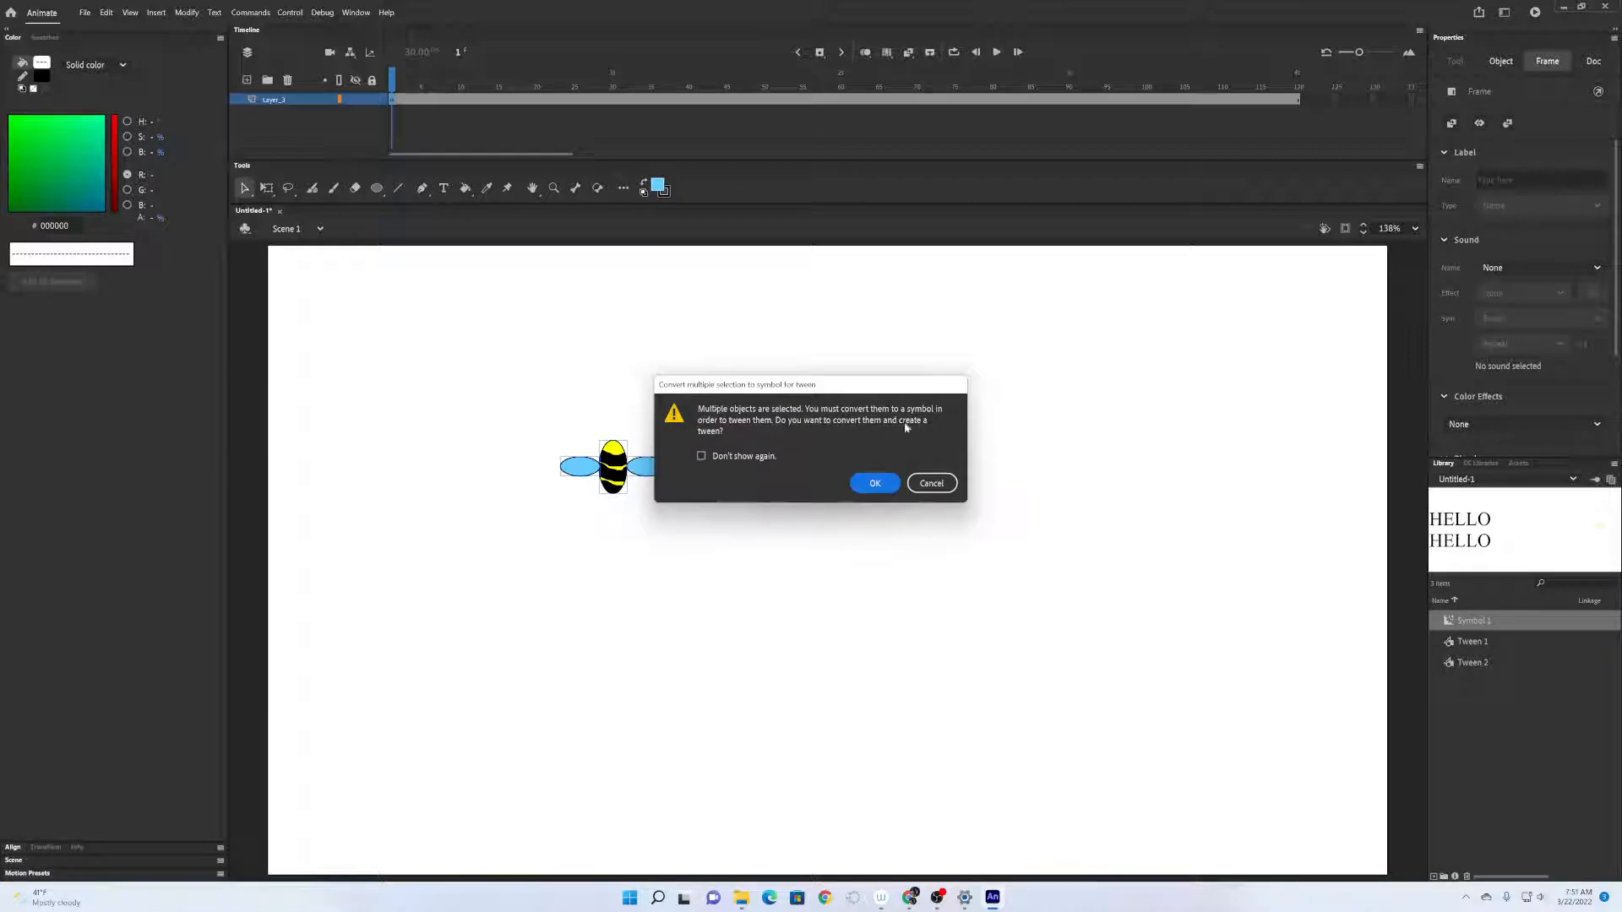
{"action": "left_click", "coordinate": [933, 483]}
{"action": "left_click", "coordinate": [567, 525]}
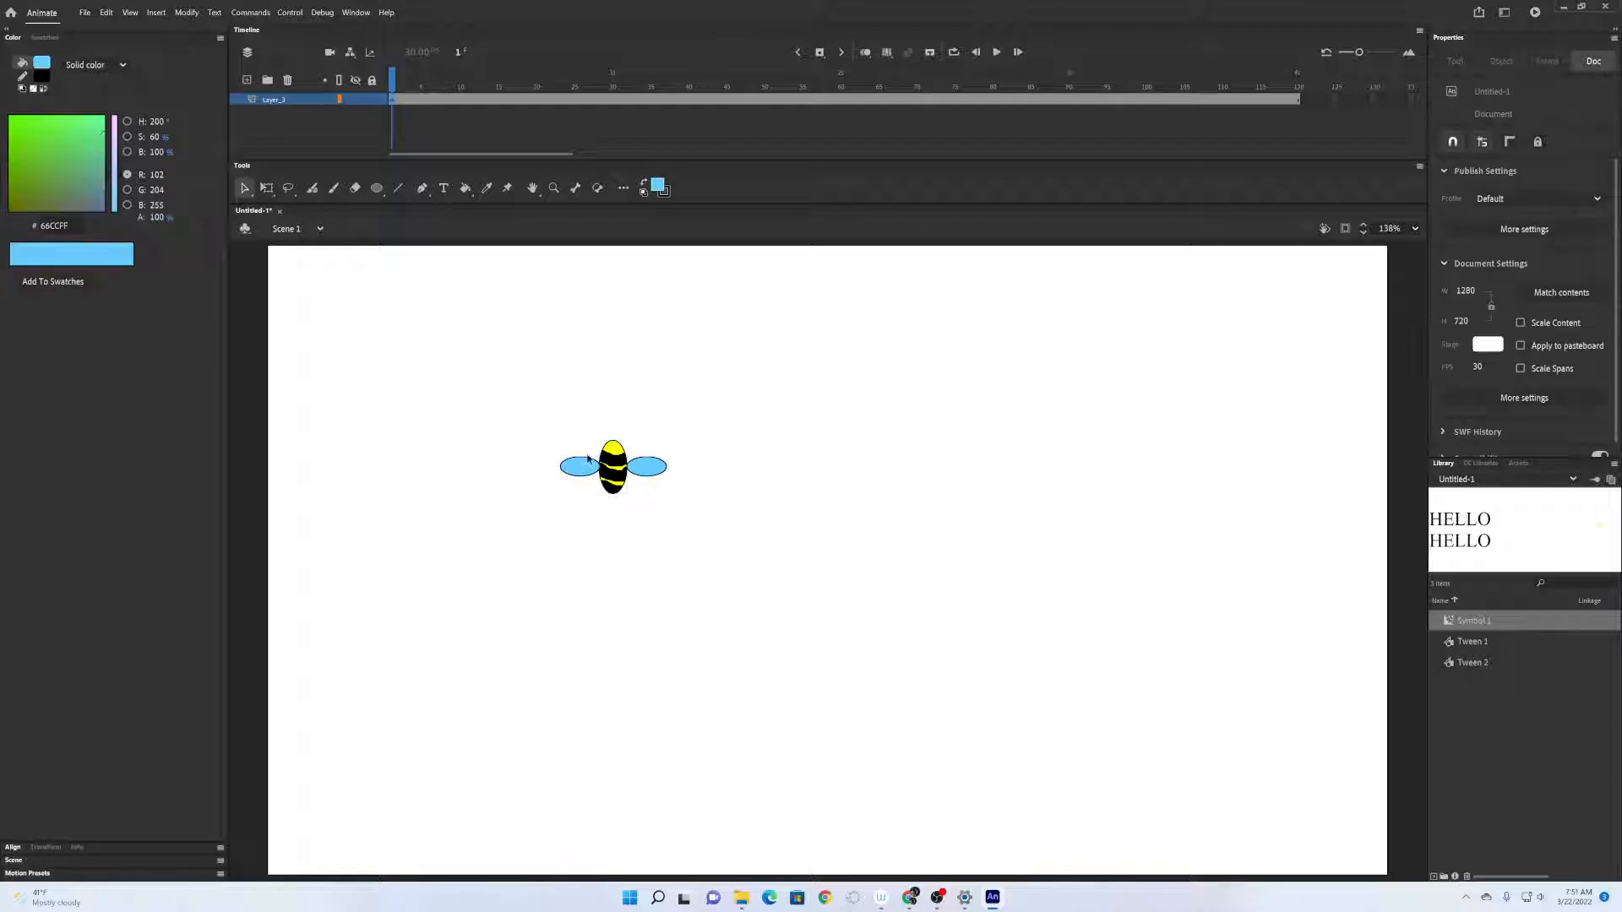
Select the bee's body and both wings and distribute them to separate layers.
{"action": "left_click_drag", "start_coordinate": [535, 412], "coordinate": [701, 562]}
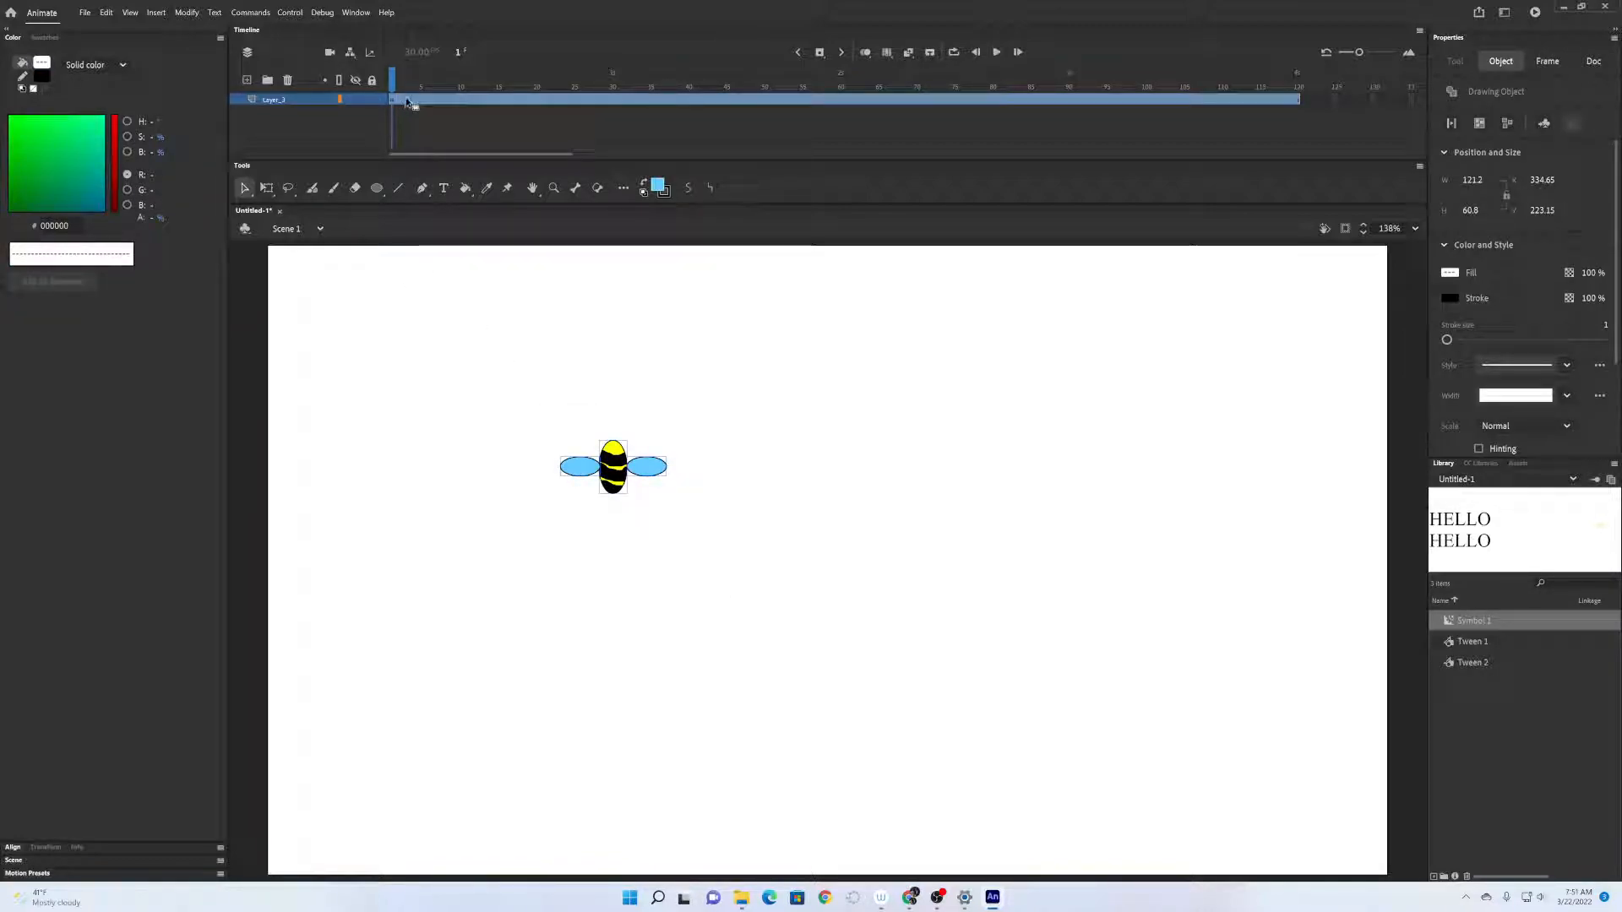
{"action": "right_click", "coordinate": [407, 102]}
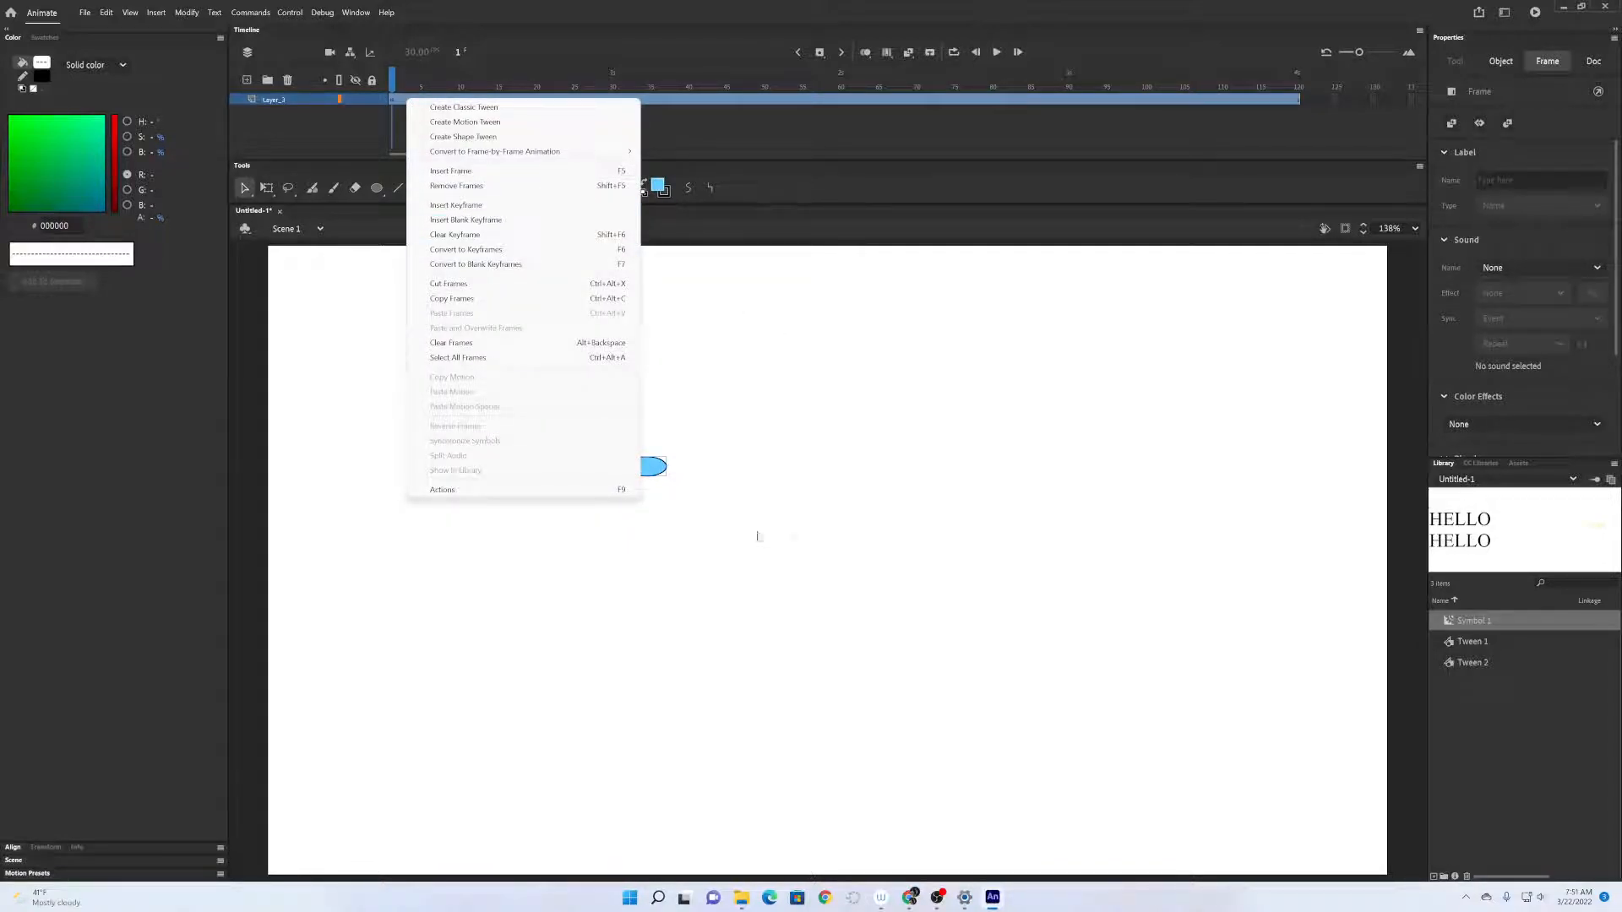
{"action": "right_click", "coordinate": [661, 467]}
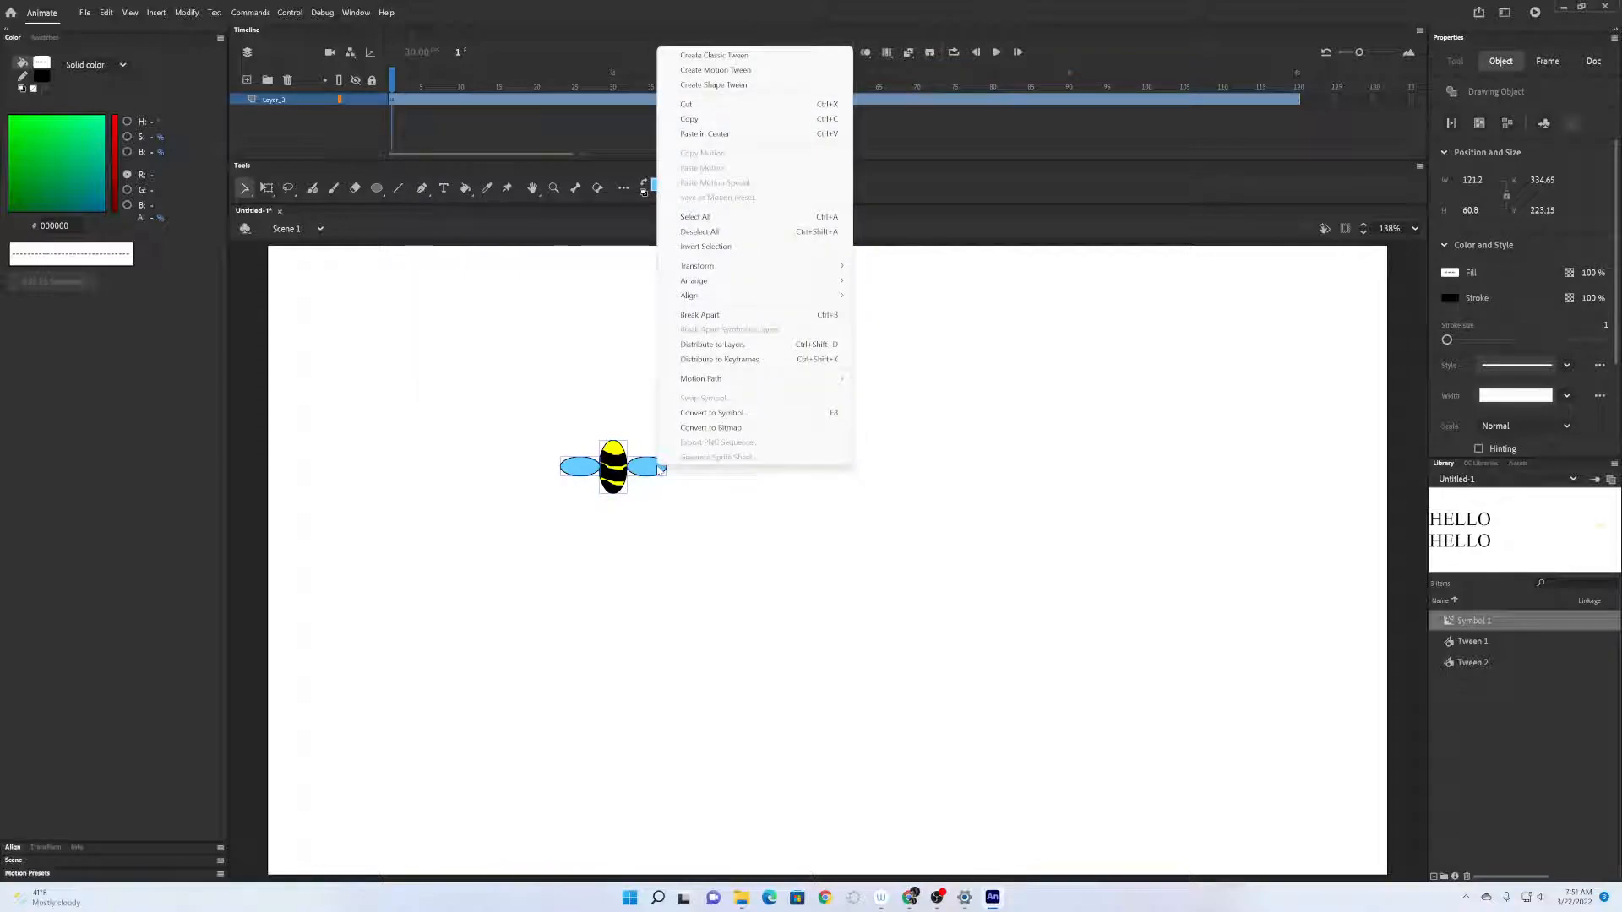
{"action": "left_click", "coordinate": [734, 345]}
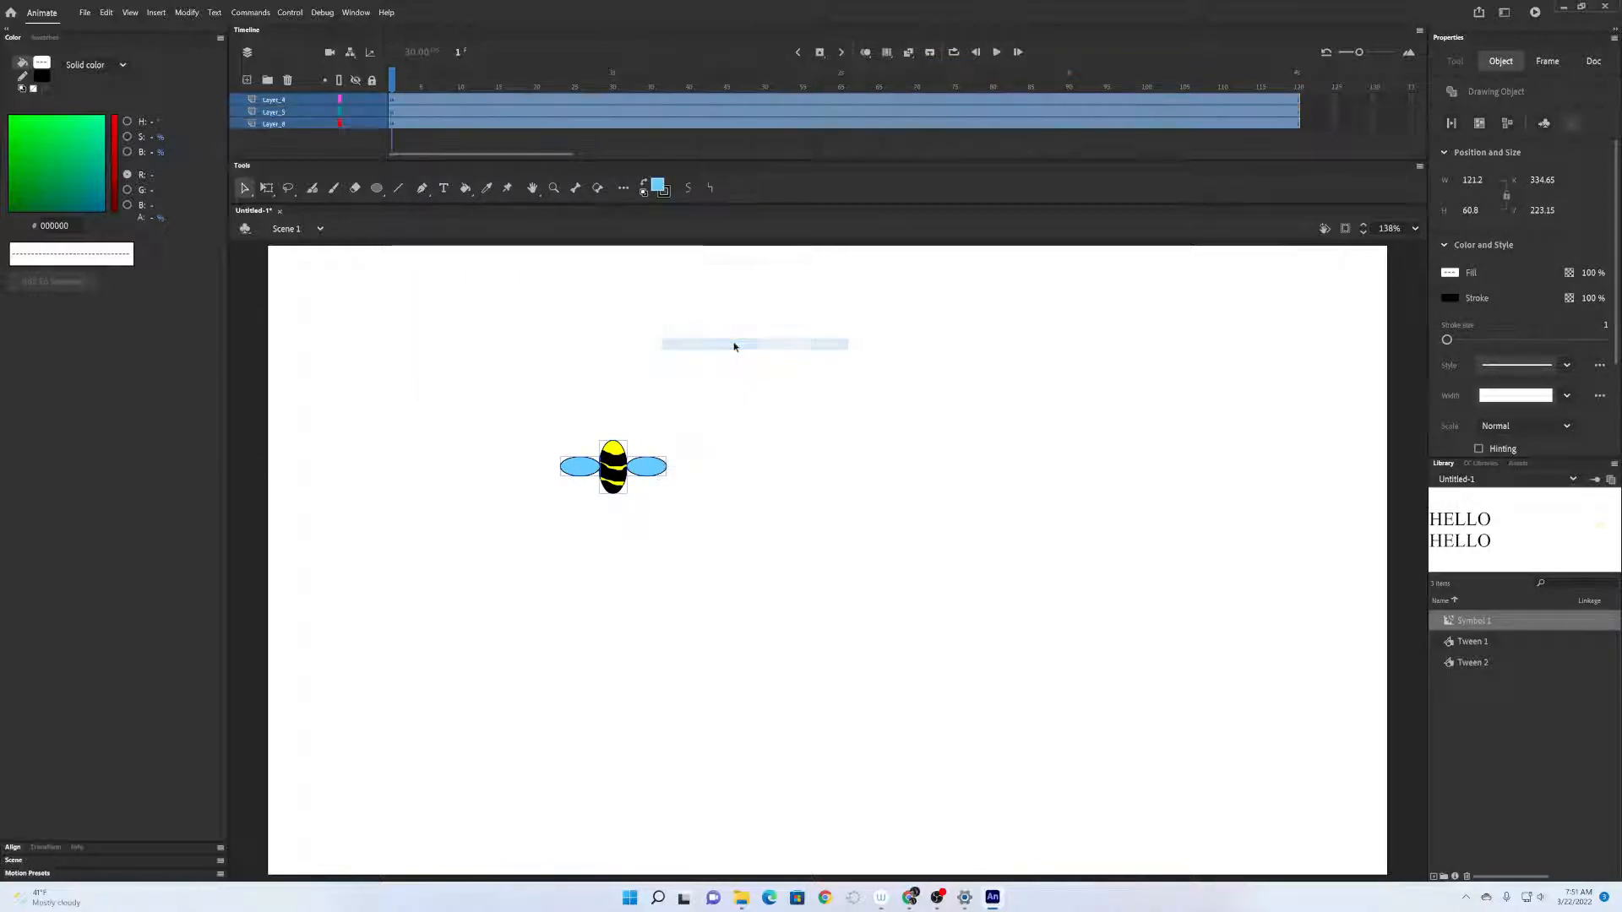
Identify Layer_4's content by toggling its visibility, then rename the layer "right wing", accepting the adjusted layer name.
{"action": "left_click", "coordinate": [354, 100]}
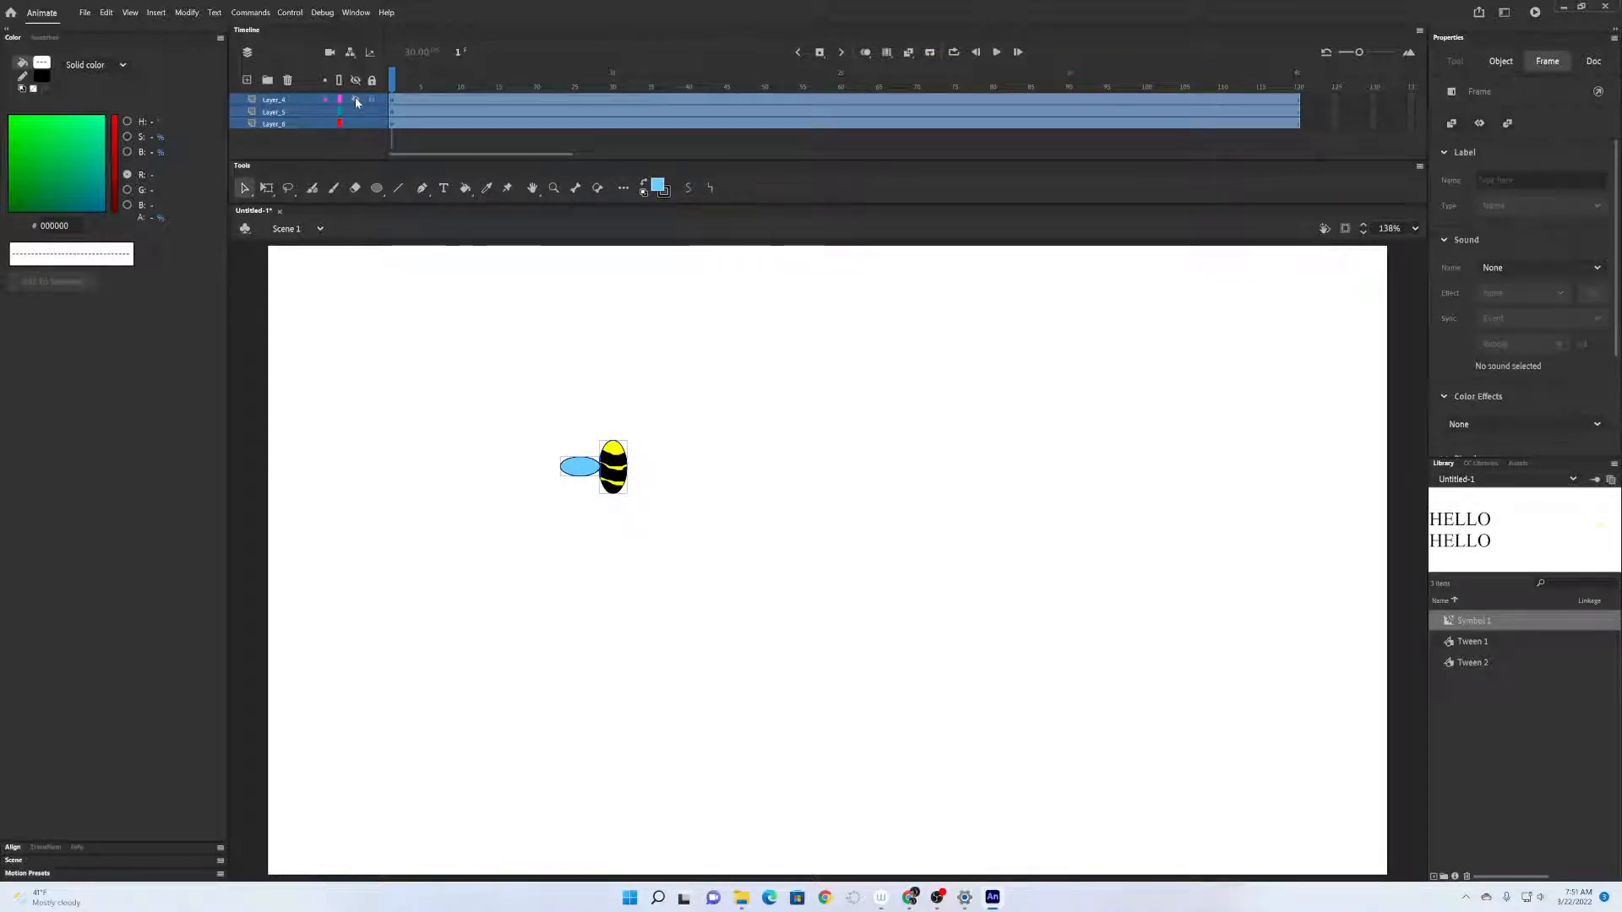
{"action": "left_click", "coordinate": [354, 99]}
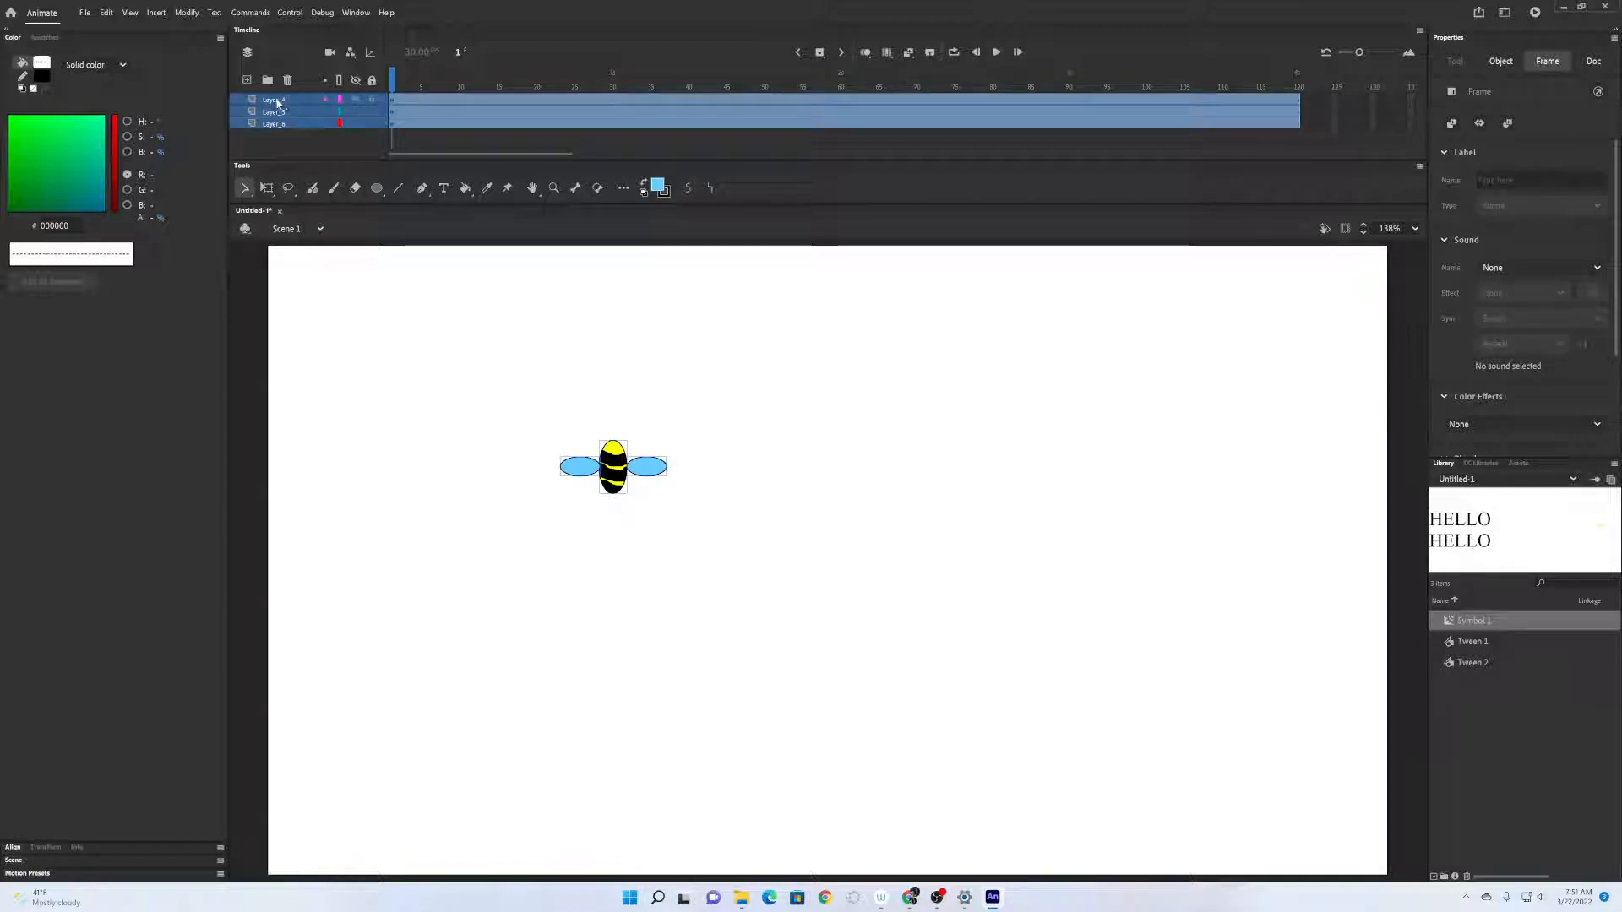
{"action": "double_click", "coordinate": [277, 100]}
{"action": "type", "text": "right wing"}
{"action": "key", "text": "Return"}
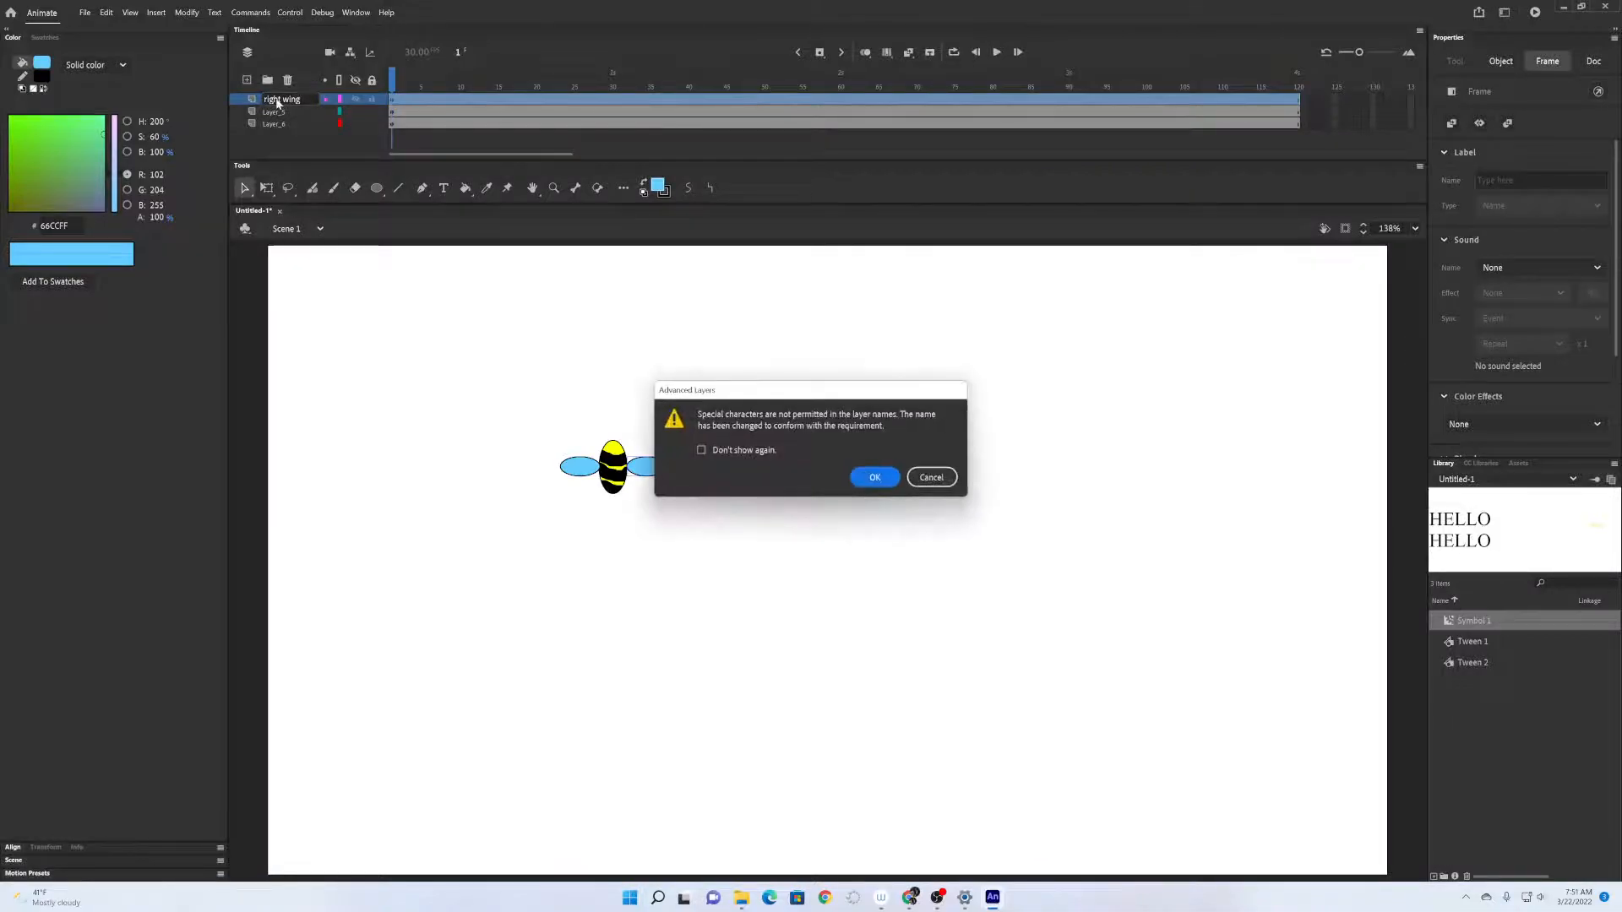
{"action": "left_click", "coordinate": [875, 478]}
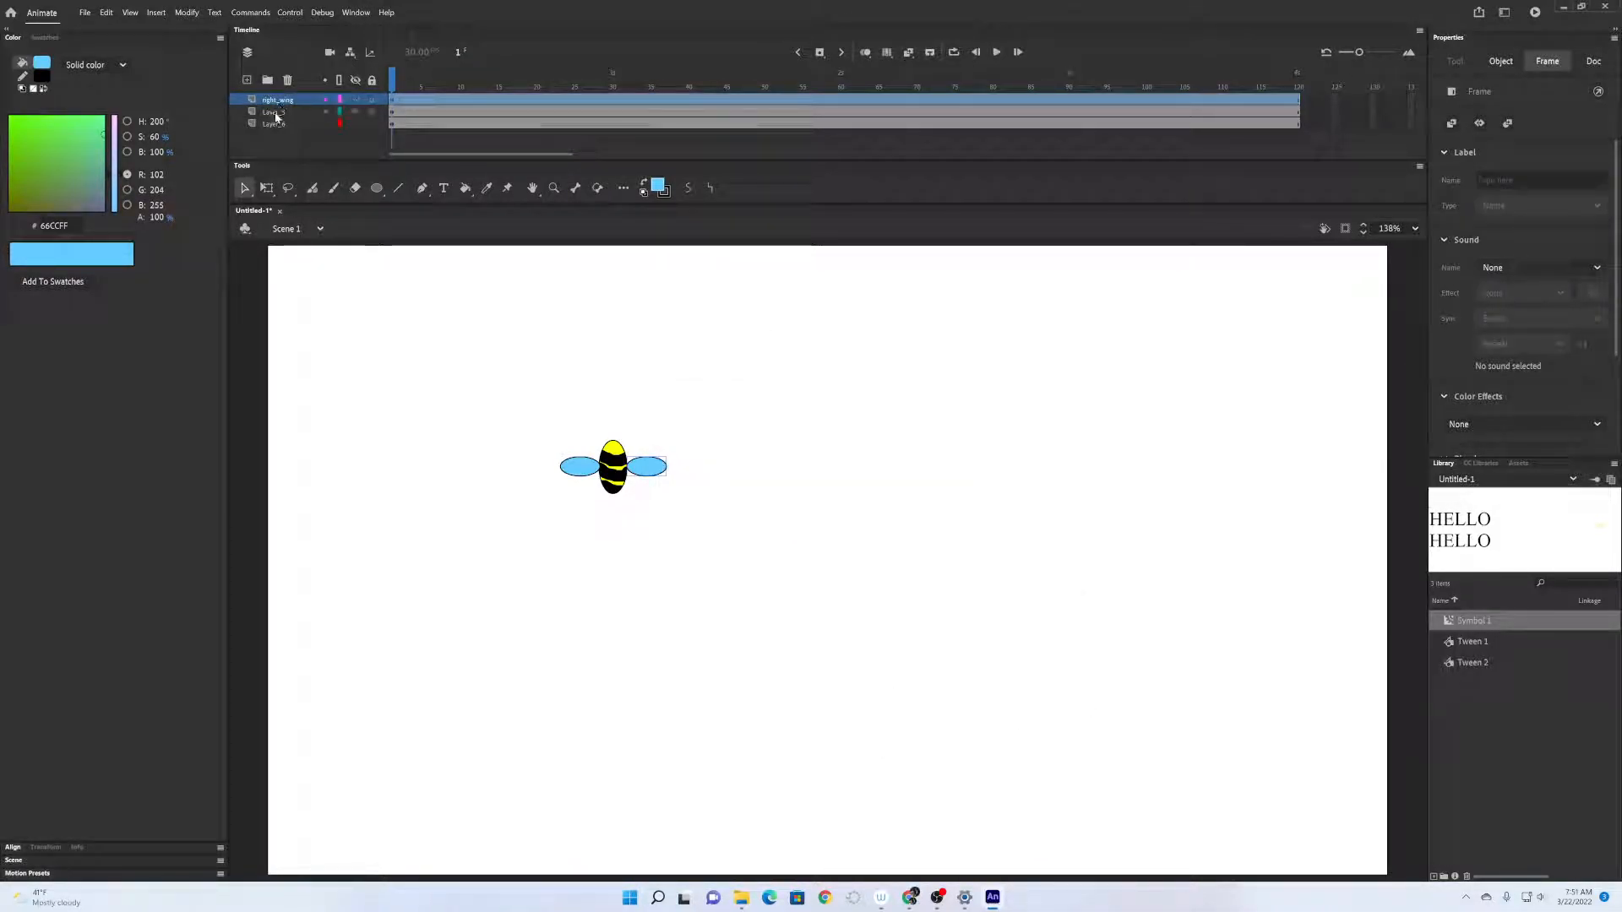
Check Layer_5's content by toggling its visibility, then rename the layer "left wing", accepting the adjusted layer name.
{"action": "left_click", "coordinate": [354, 112]}
{"action": "left_click", "coordinate": [355, 113]}
{"action": "double_click", "coordinate": [273, 112]}
{"action": "type", "text": "lef"}
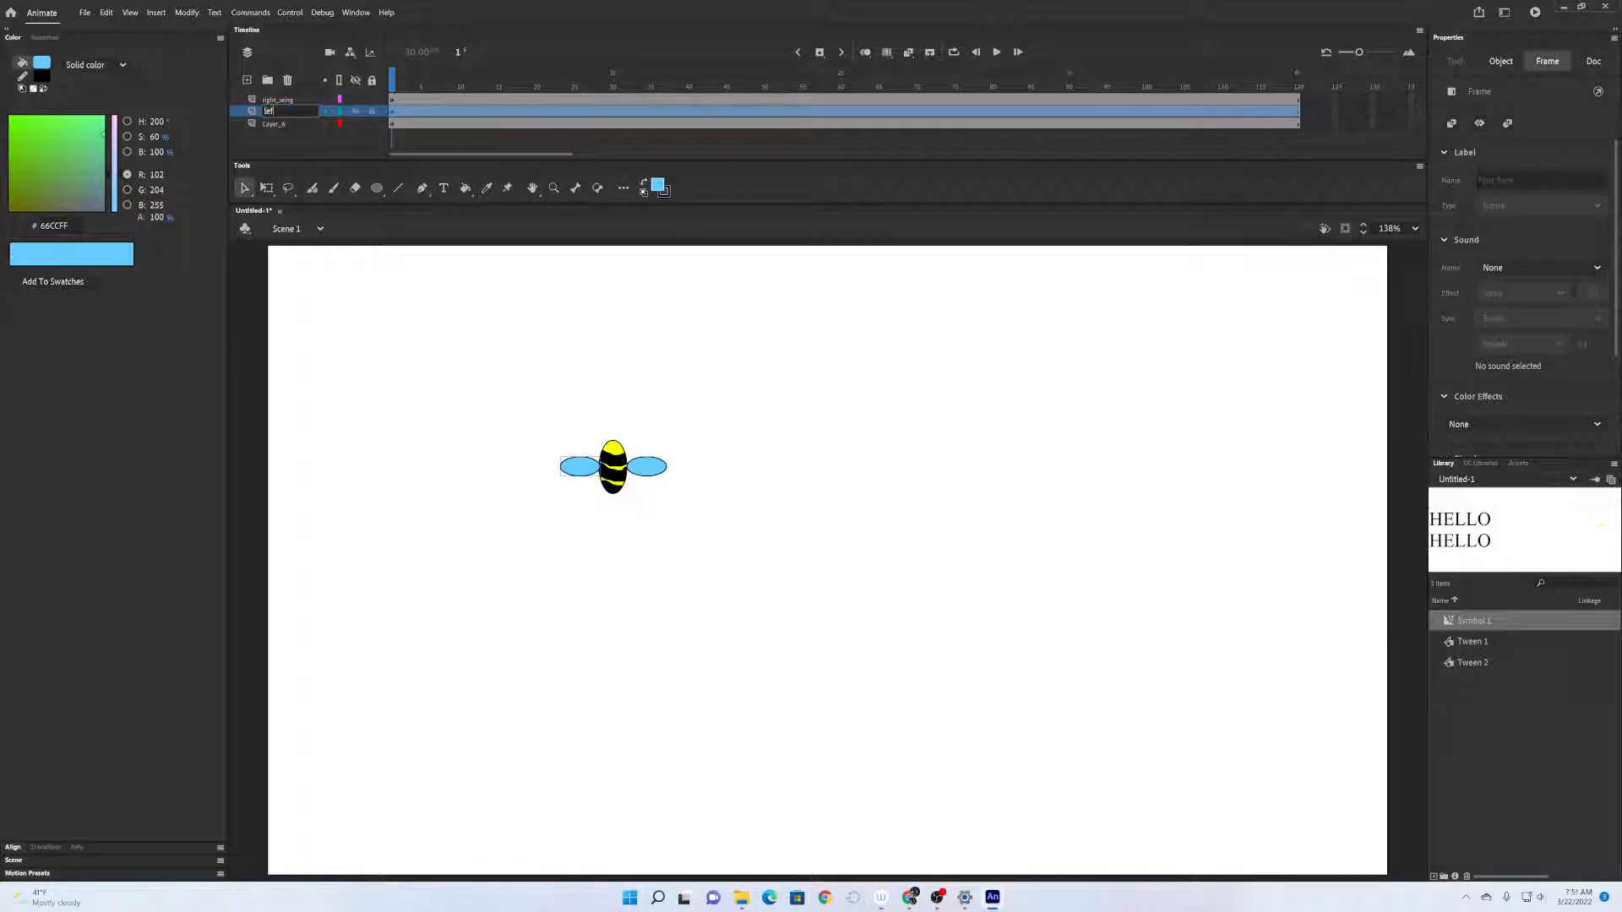
{"action": "type", "text": "t wing"}
{"action": "key", "text": "Return"}
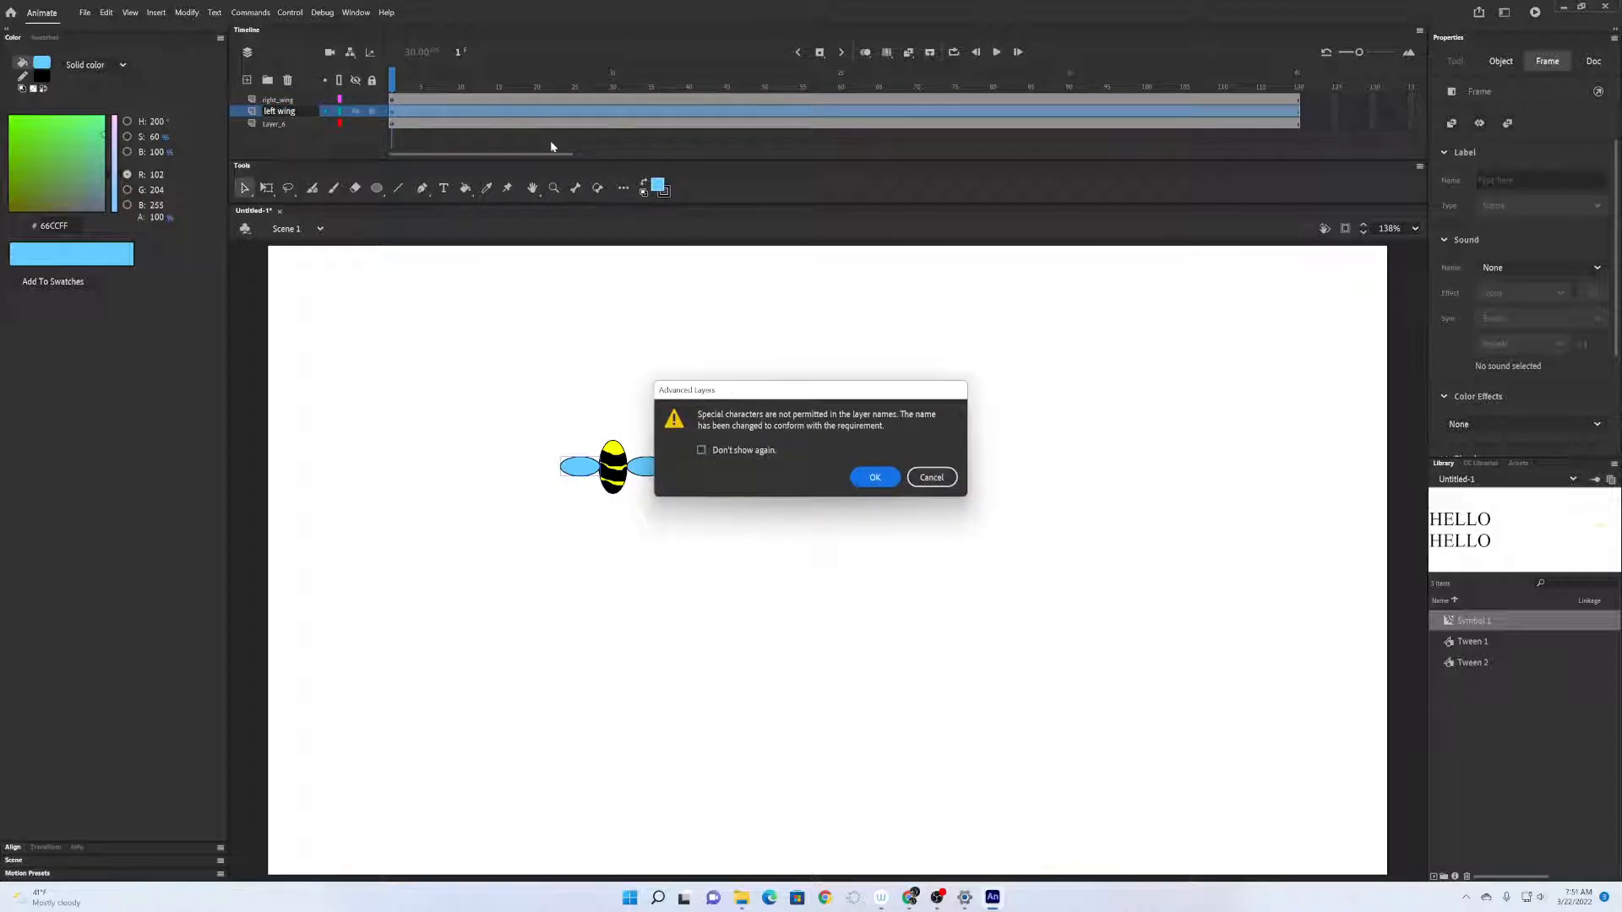
{"action": "key", "text": "Return"}
Rename Layer_6, which holds the striped body, "bee body" and accept the adjusted layer name.
{"action": "left_click", "coordinate": [272, 123]}
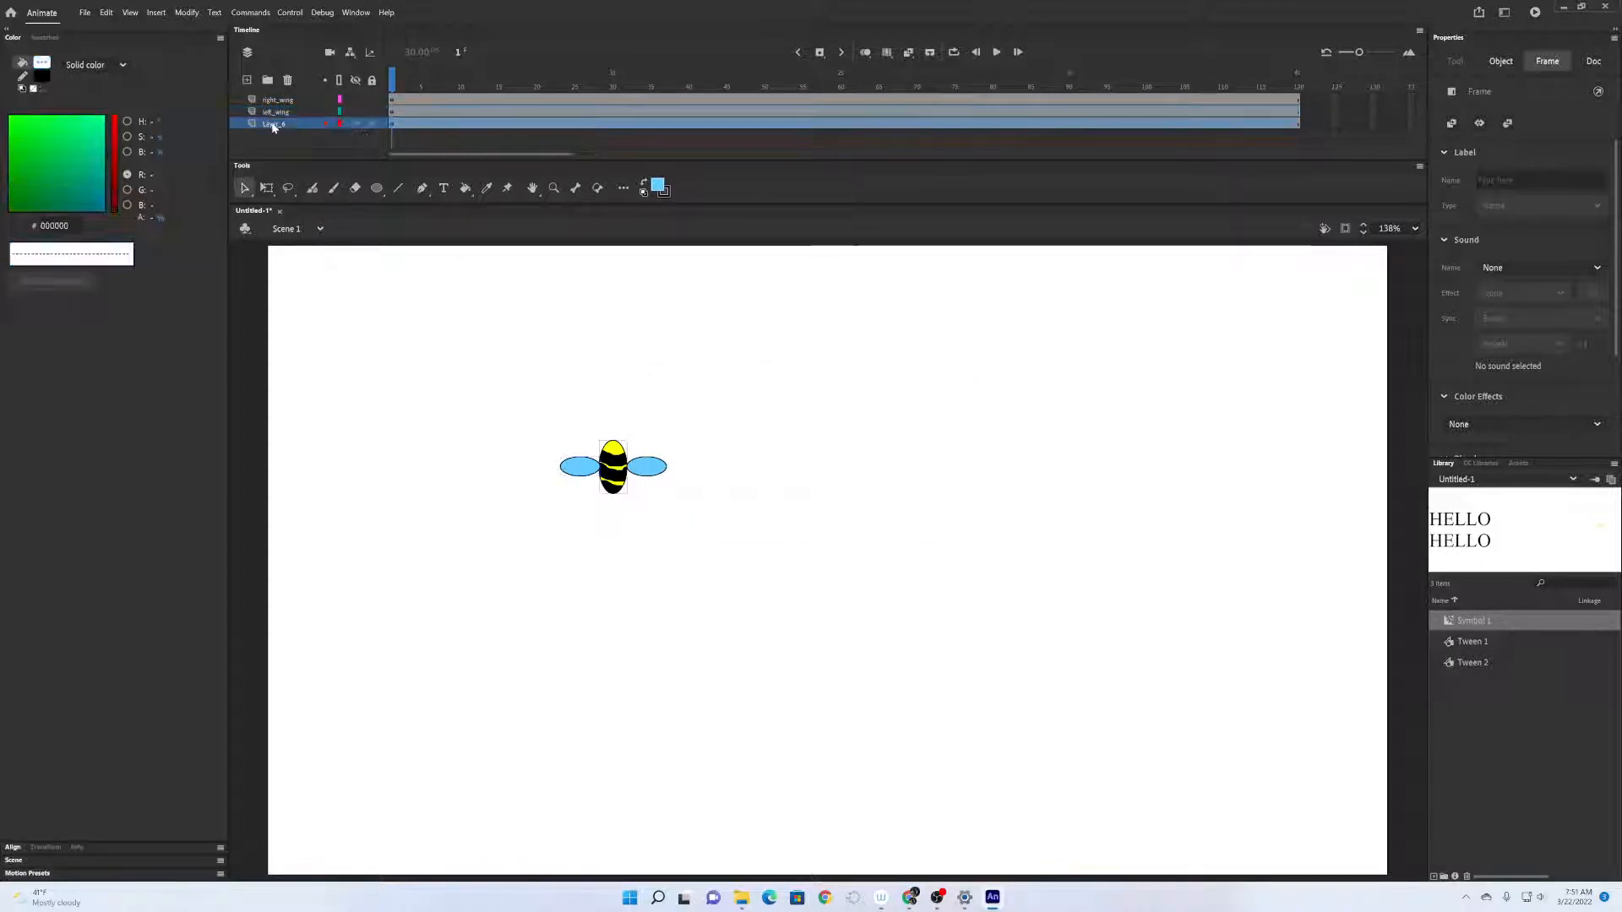
{"action": "double_click", "coordinate": [272, 123]}
{"action": "type", "text": "bee"}
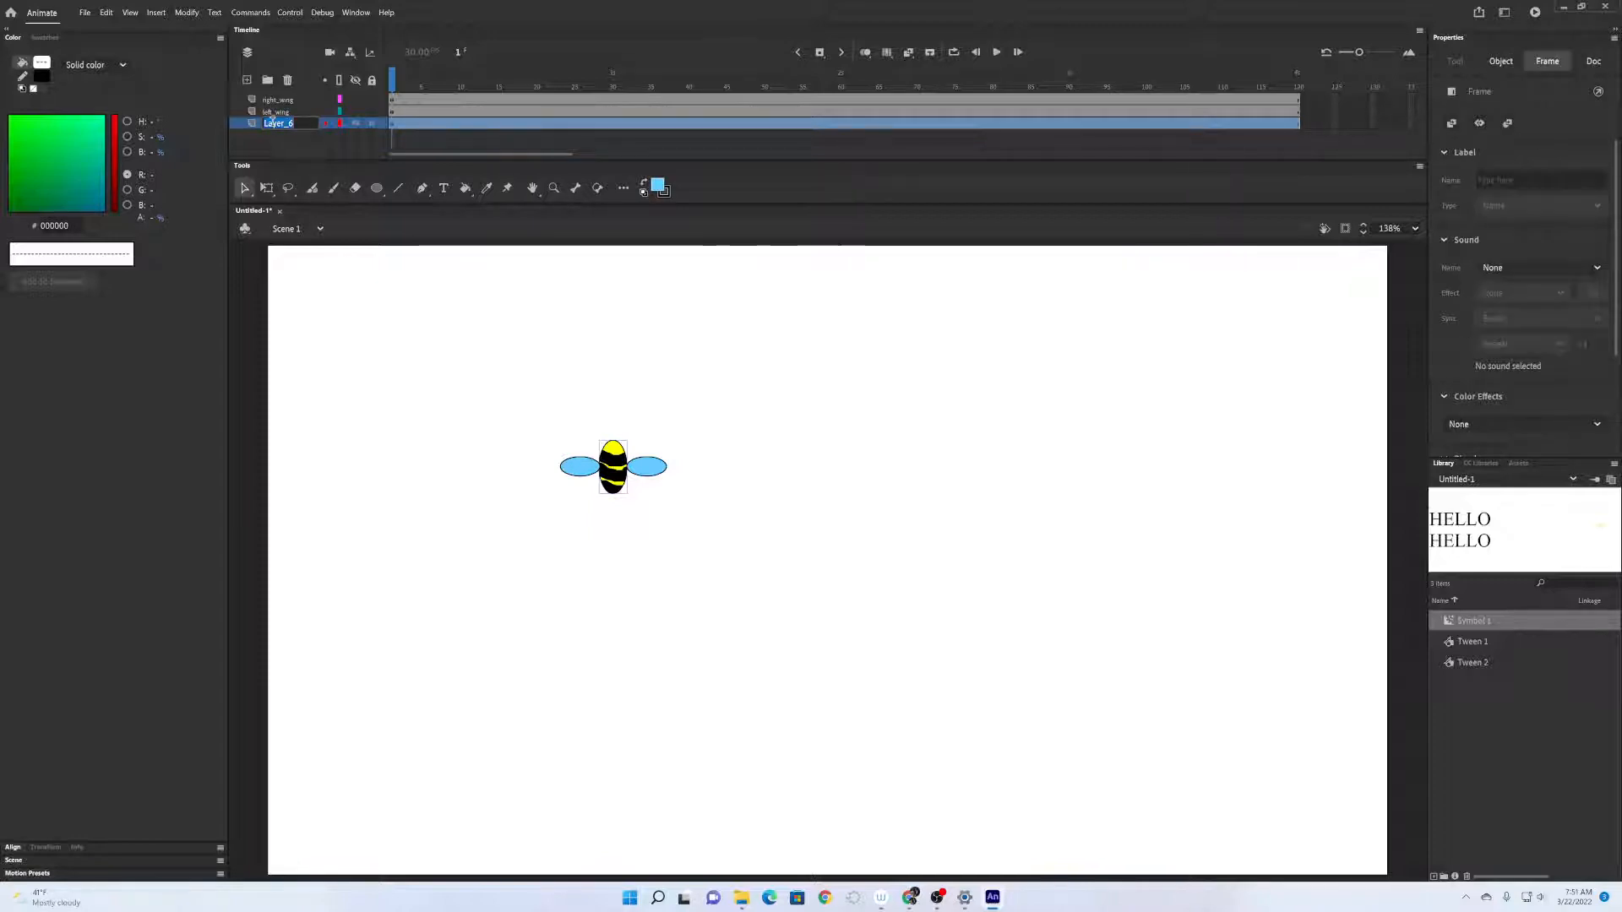
{"action": "type", "text": " body"}
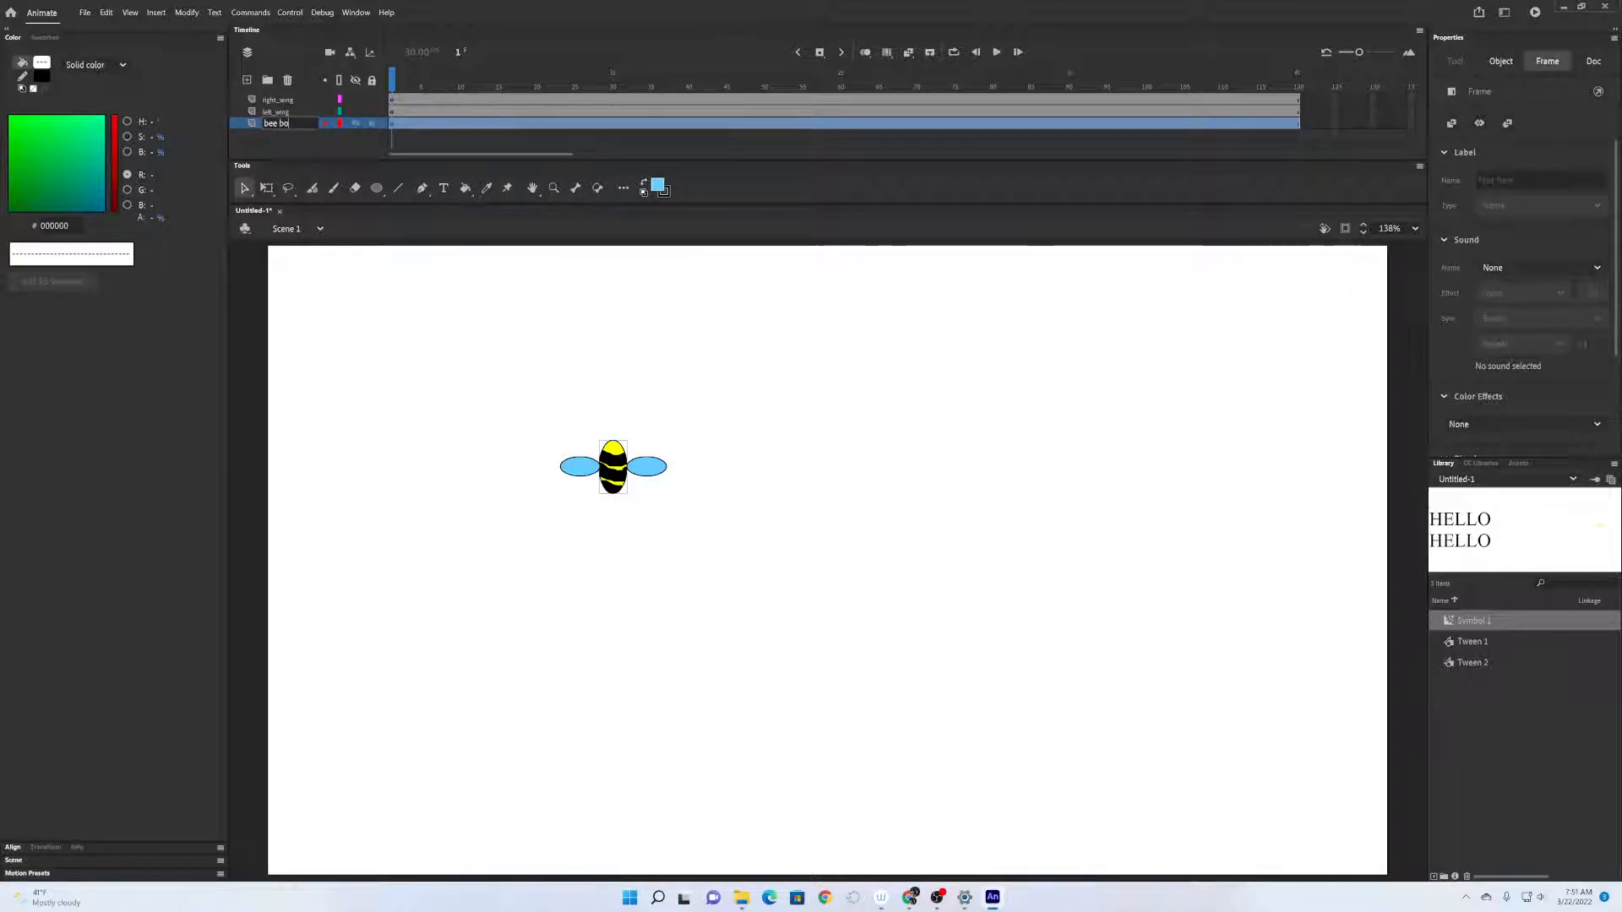
{"action": "key", "text": "Return"}
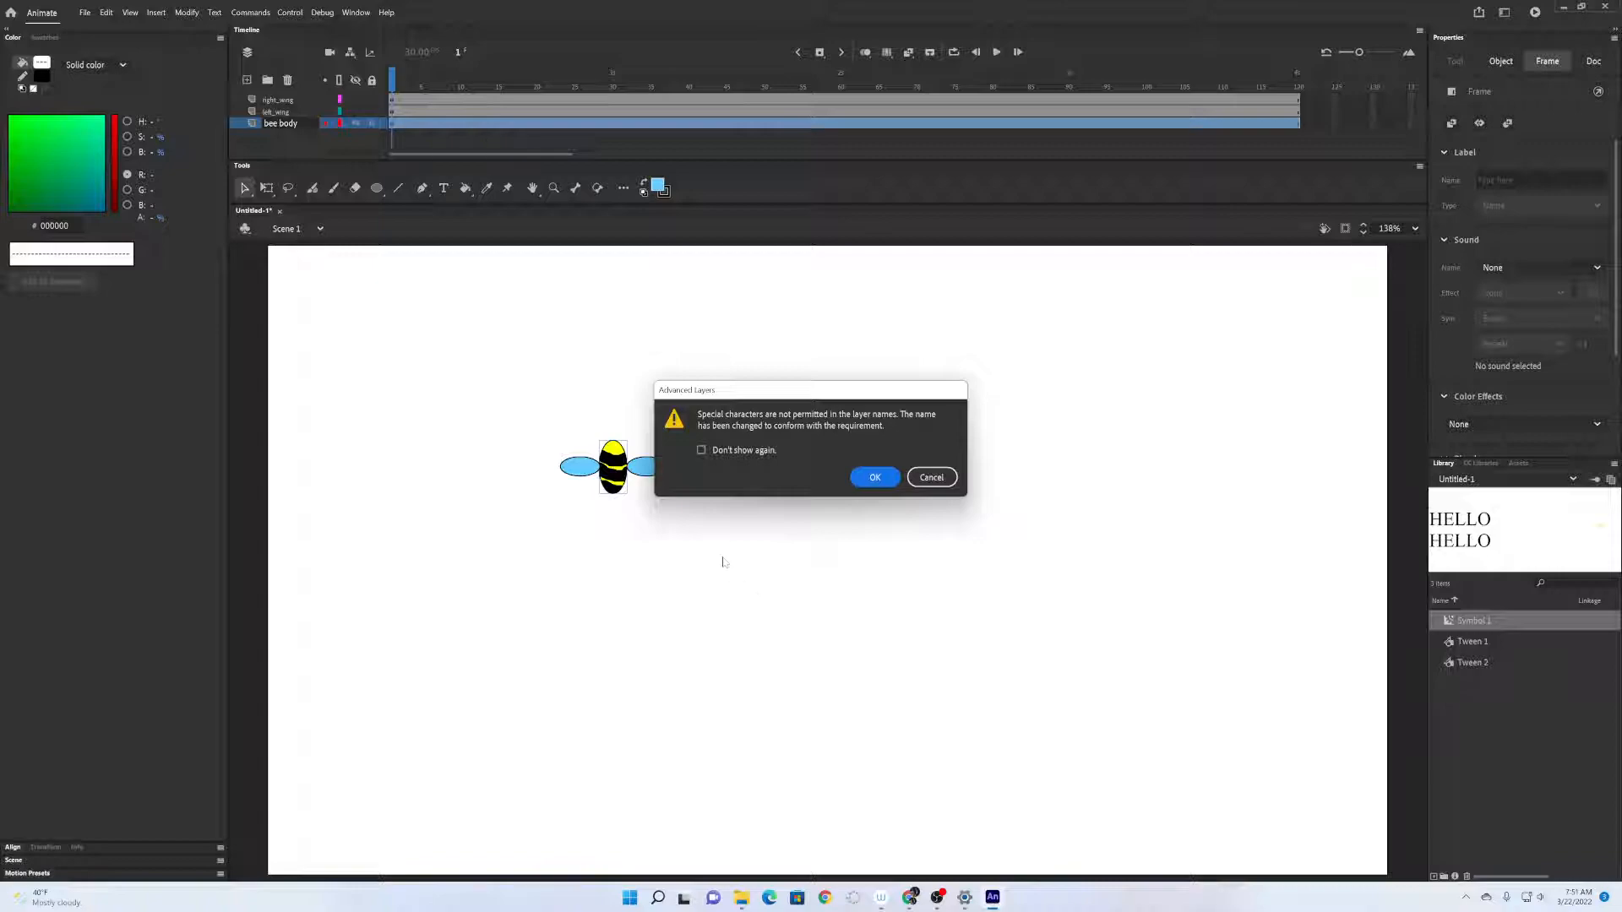
{"action": "key", "text": "Return"}
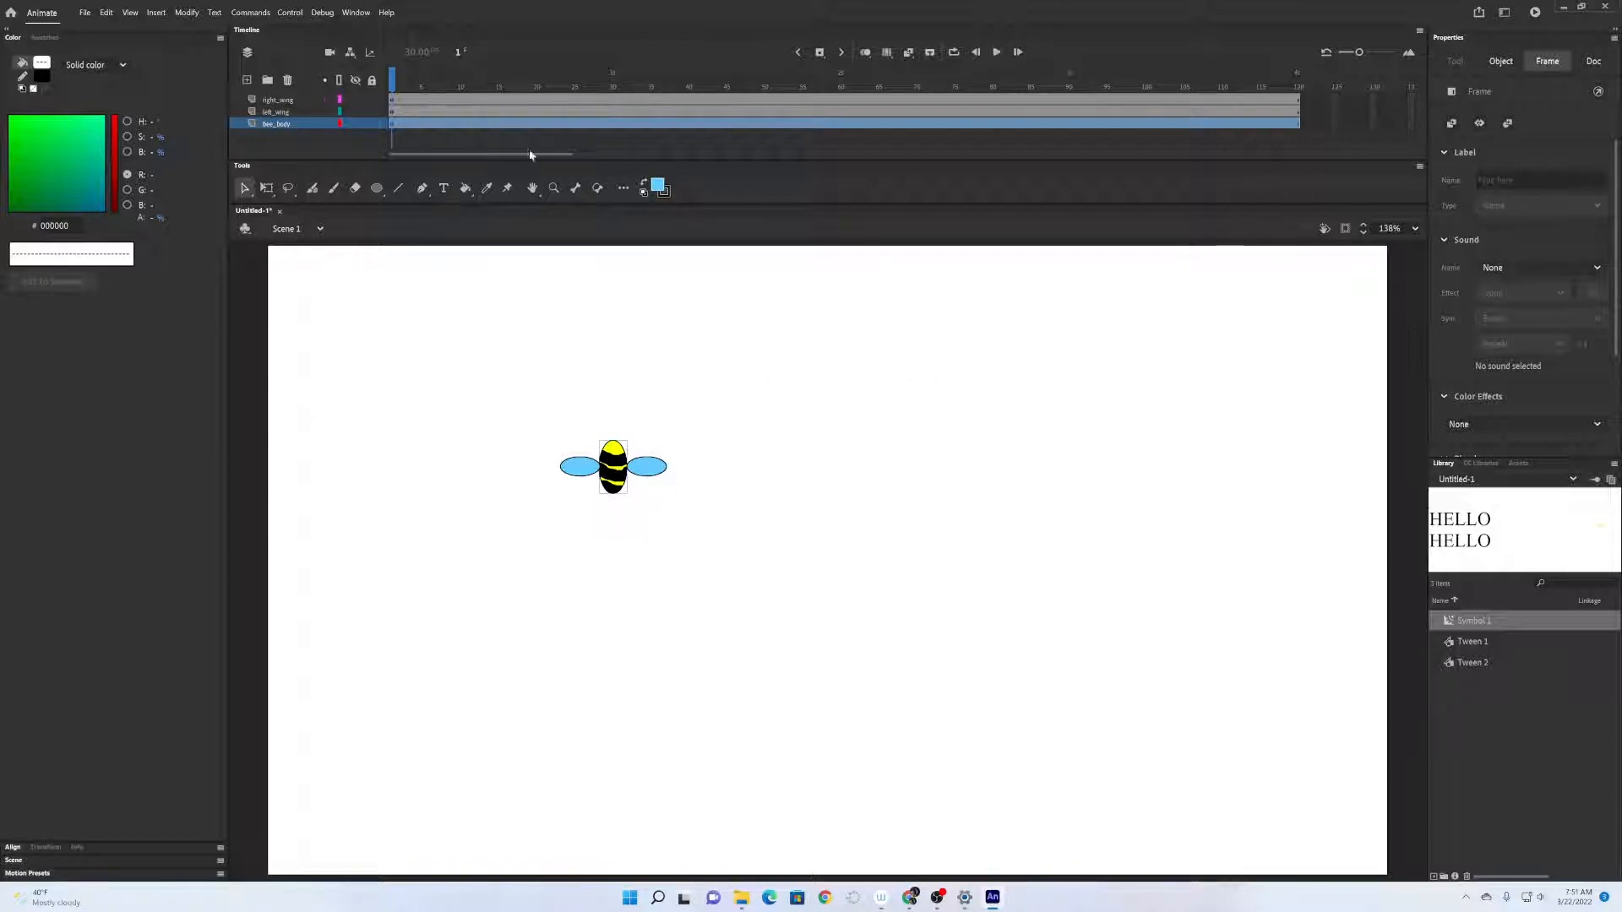
Create a motion tween on each of the right_wing, left_wing and bee_body layers, converting each drawing to a symbol.
{"action": "right_click", "coordinate": [398, 102]}
{"action": "left_click", "coordinate": [425, 124]}
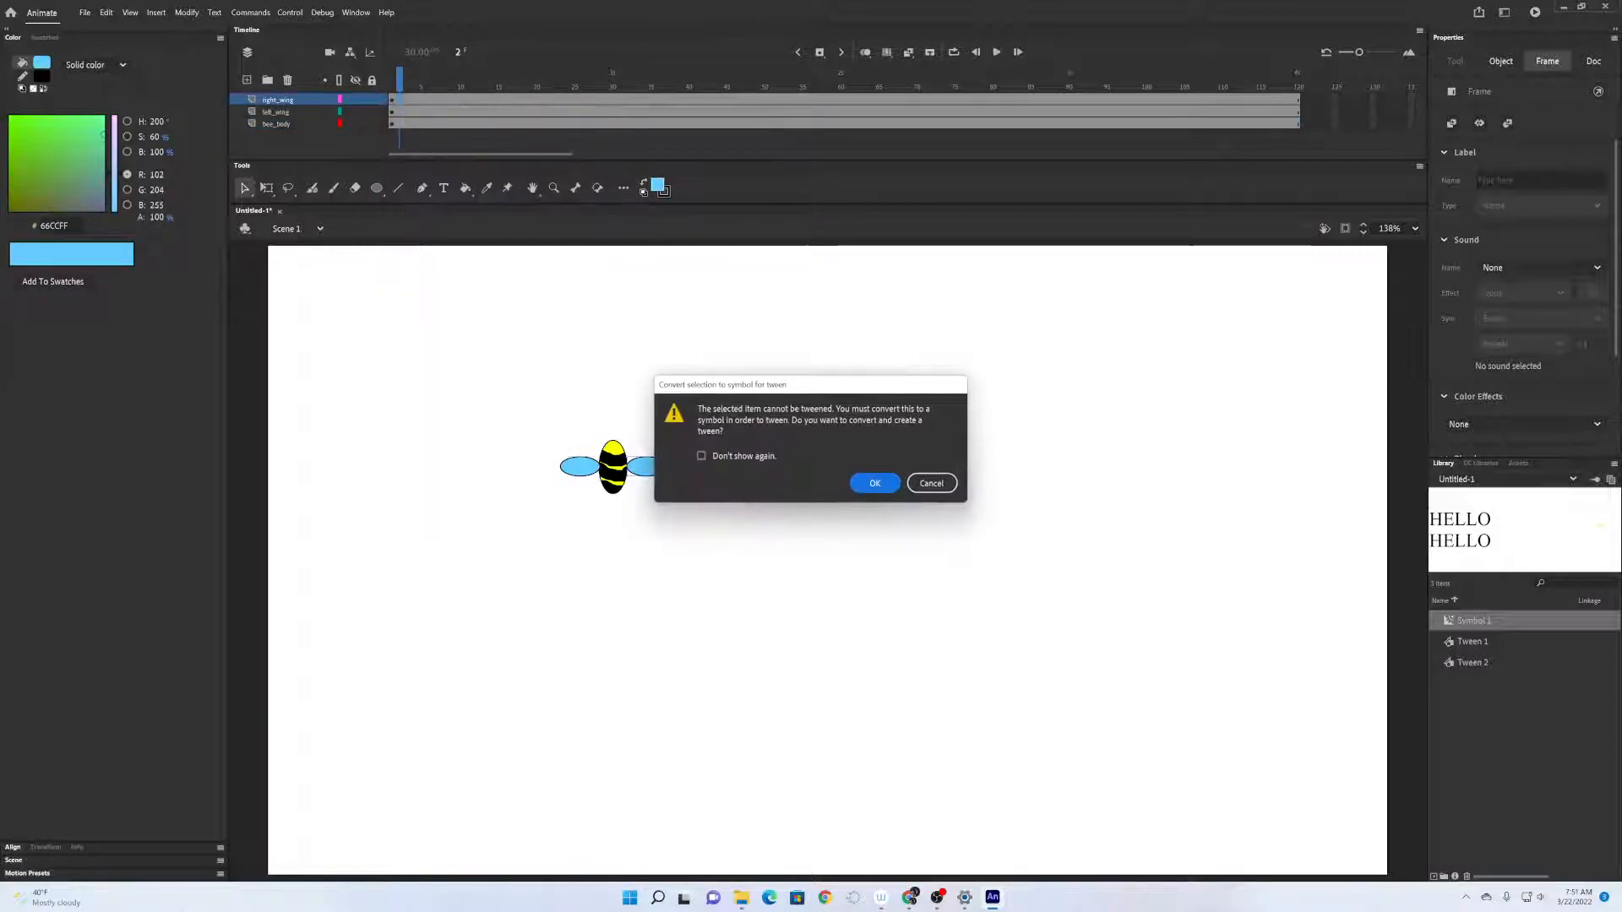
{"action": "key", "text": "Return"}
{"action": "right_click", "coordinate": [417, 112]}
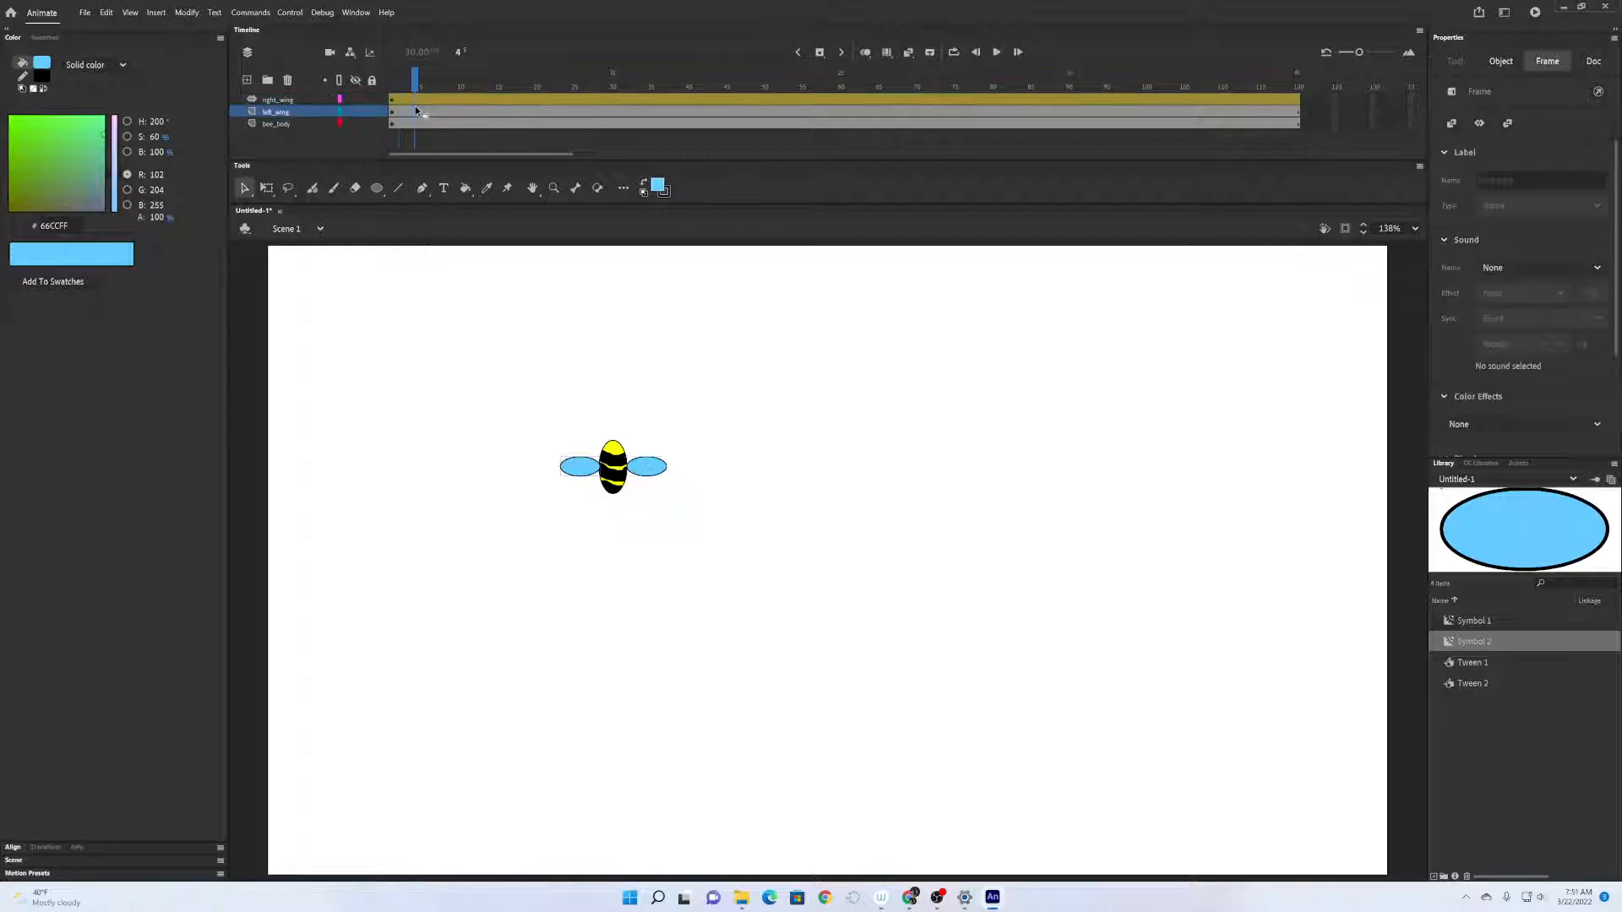
{"action": "left_click", "coordinate": [447, 118]}
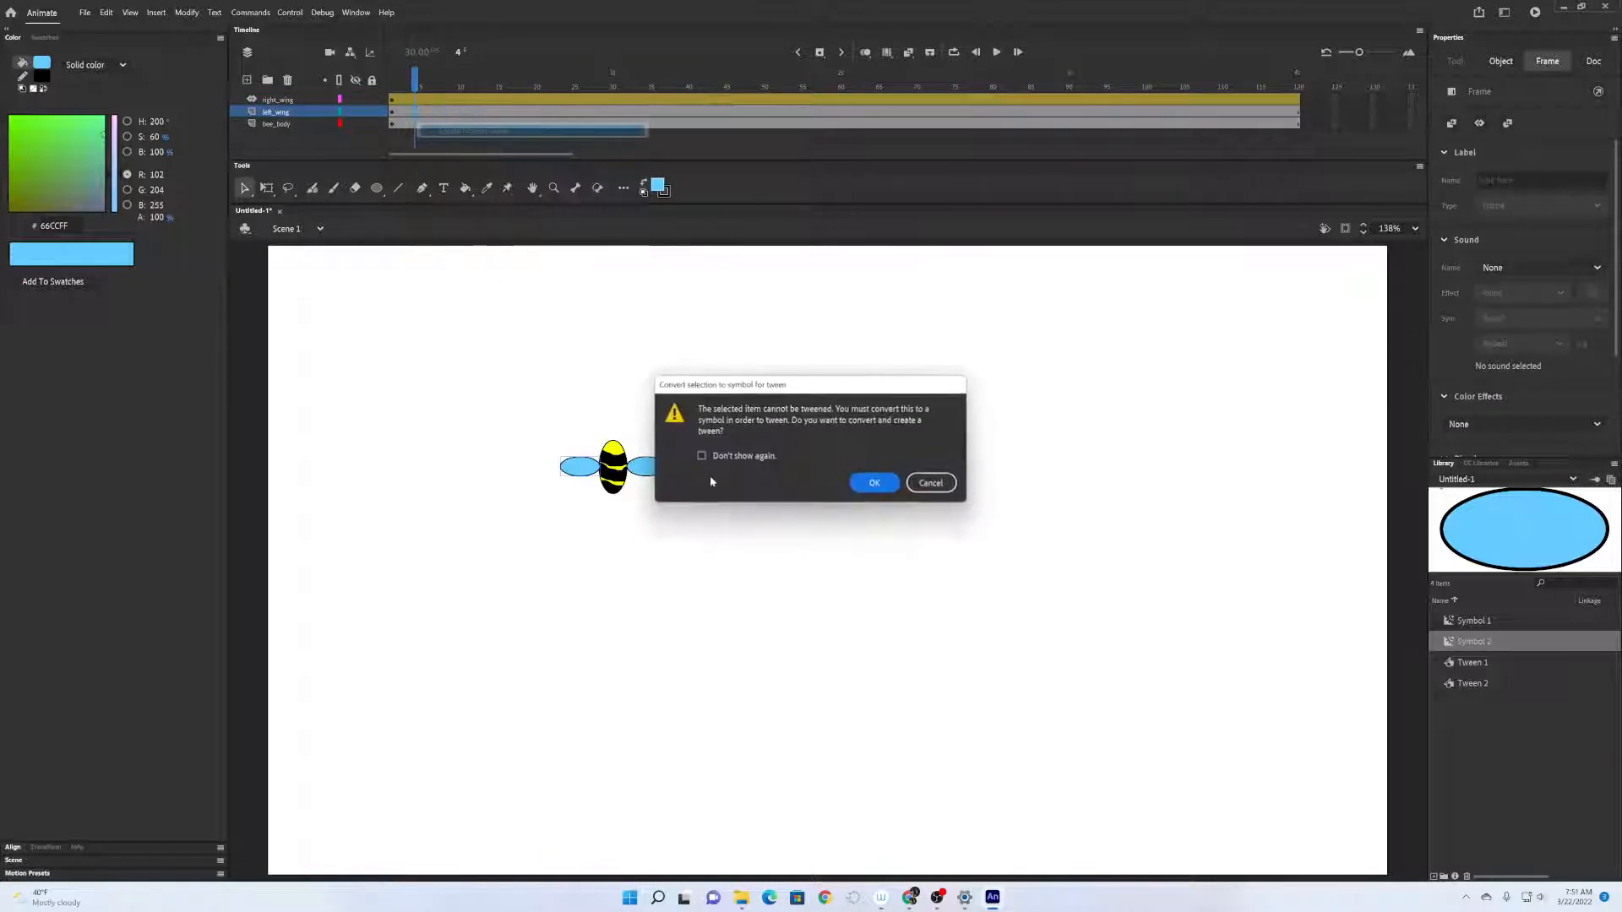
{"action": "left_click", "coordinate": [876, 485]}
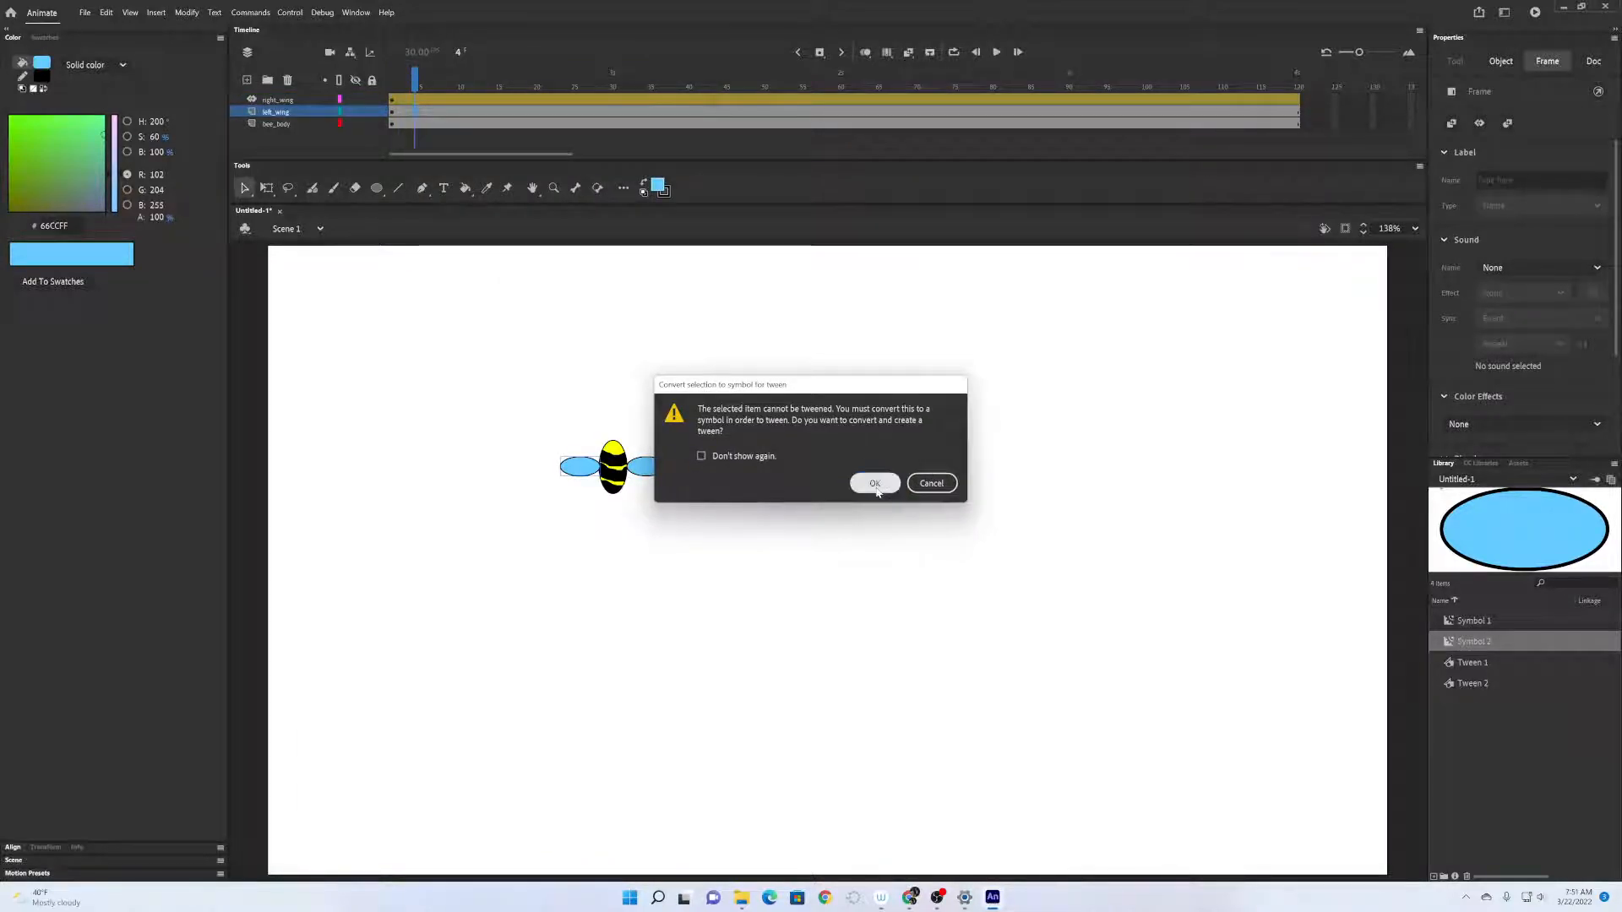
{"action": "right_click", "coordinate": [408, 127]}
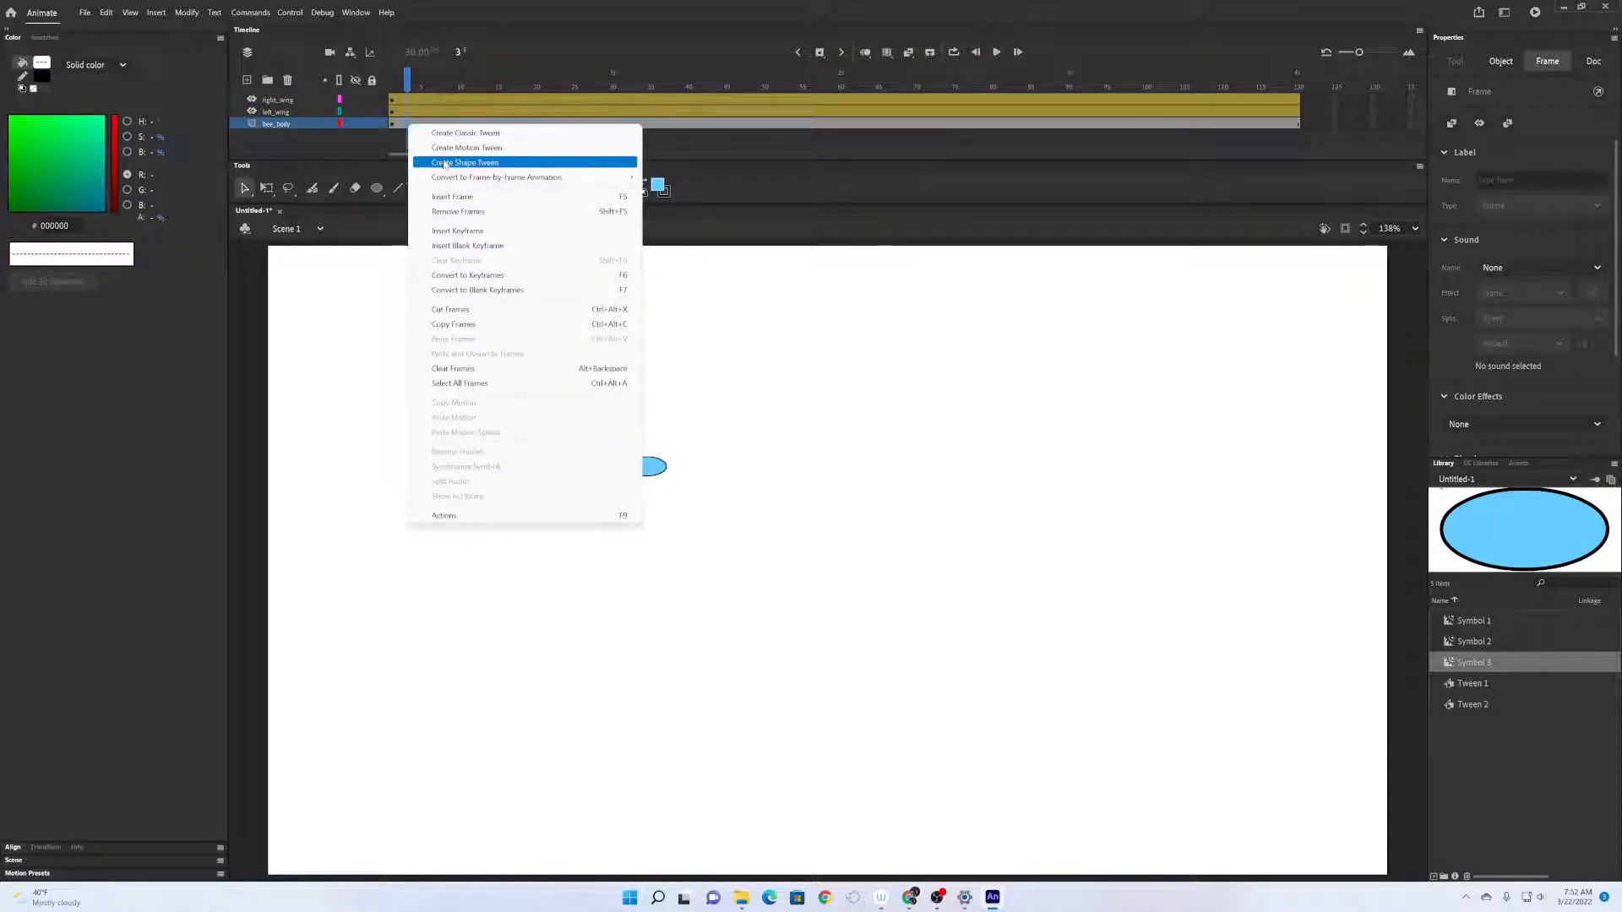
{"action": "left_click", "coordinate": [444, 147]}
{"action": "key", "text": "Return"}
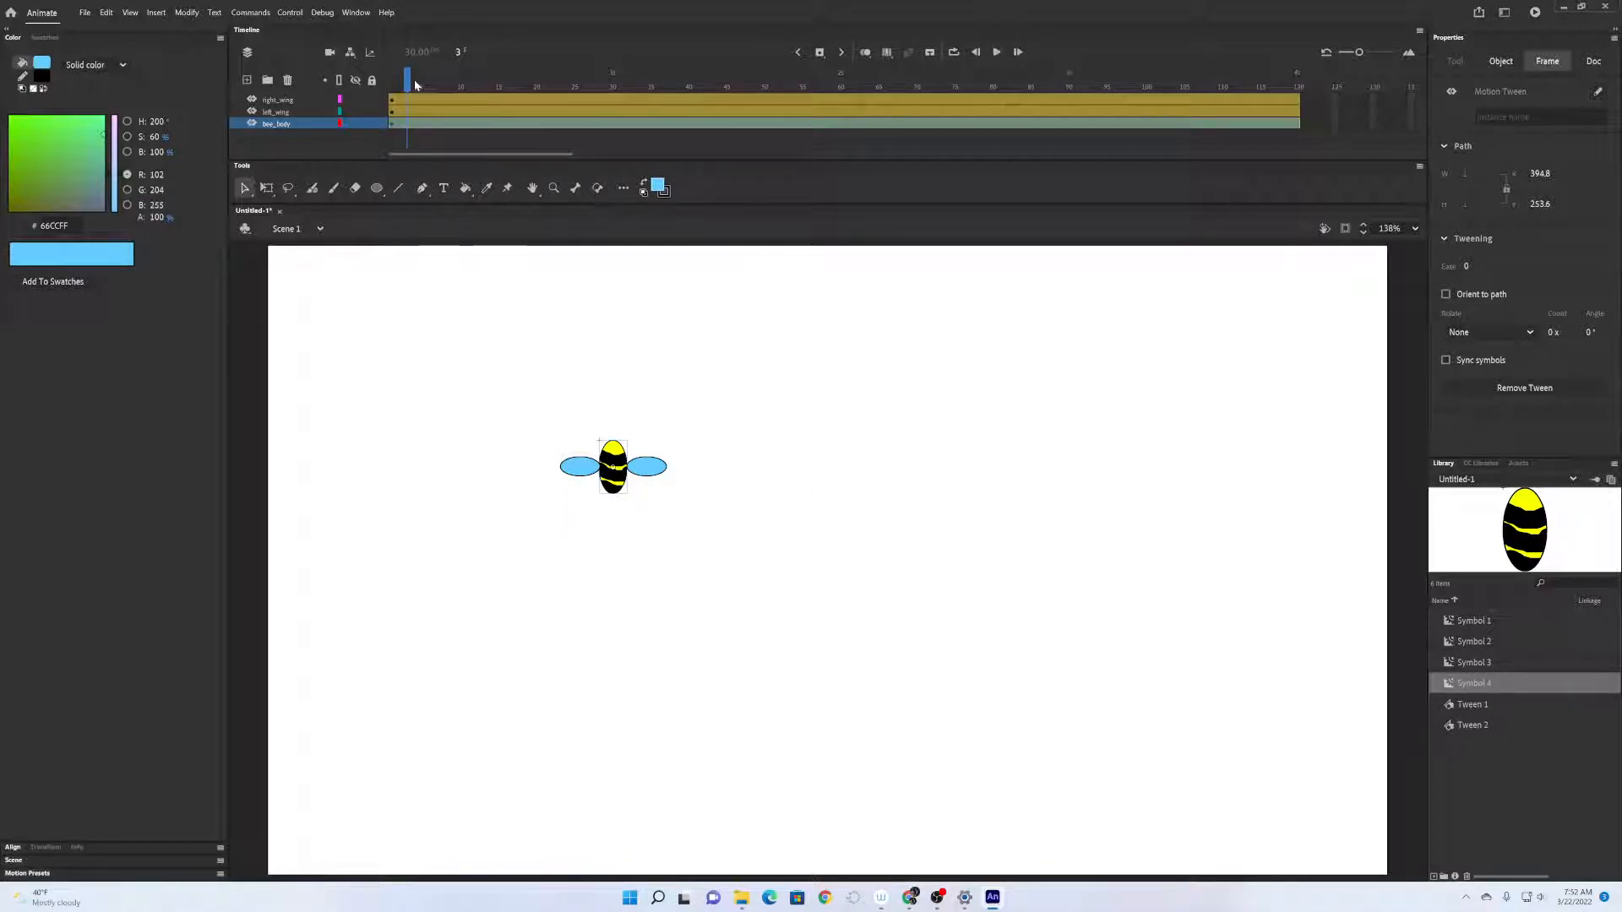
At frame 5, rotate the right wing and the left wing upward with Free Transform.
{"action": "left_click", "coordinate": [386, 82]}
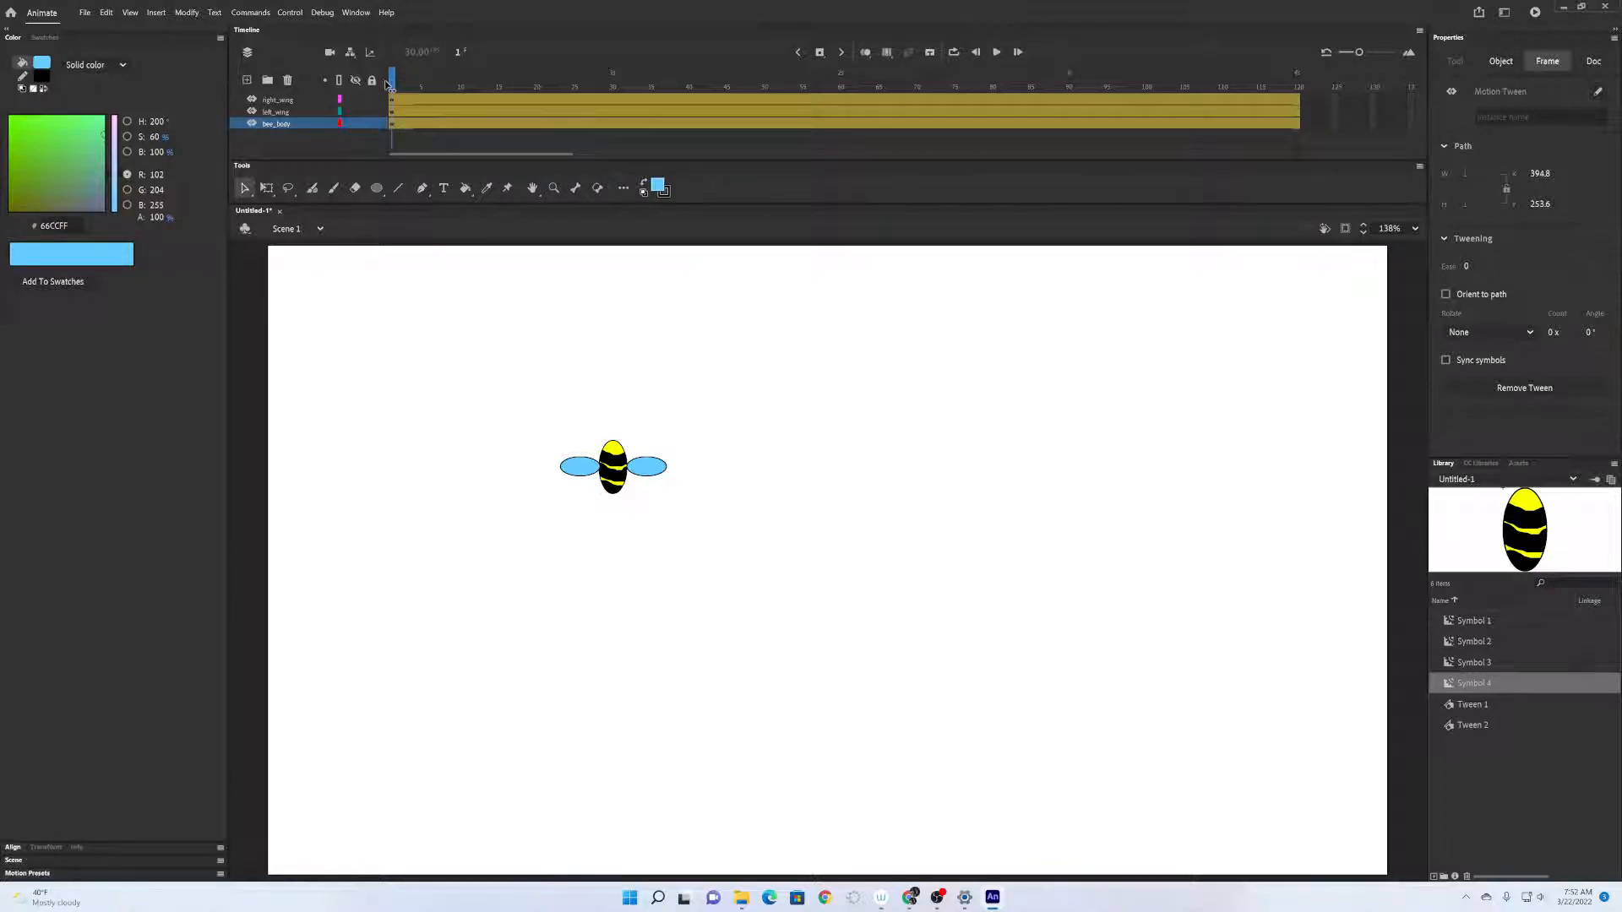
{"action": "left_click_drag", "start_coordinate": [388, 85], "coordinate": [422, 93]}
{"action": "left_click", "coordinate": [646, 473]}
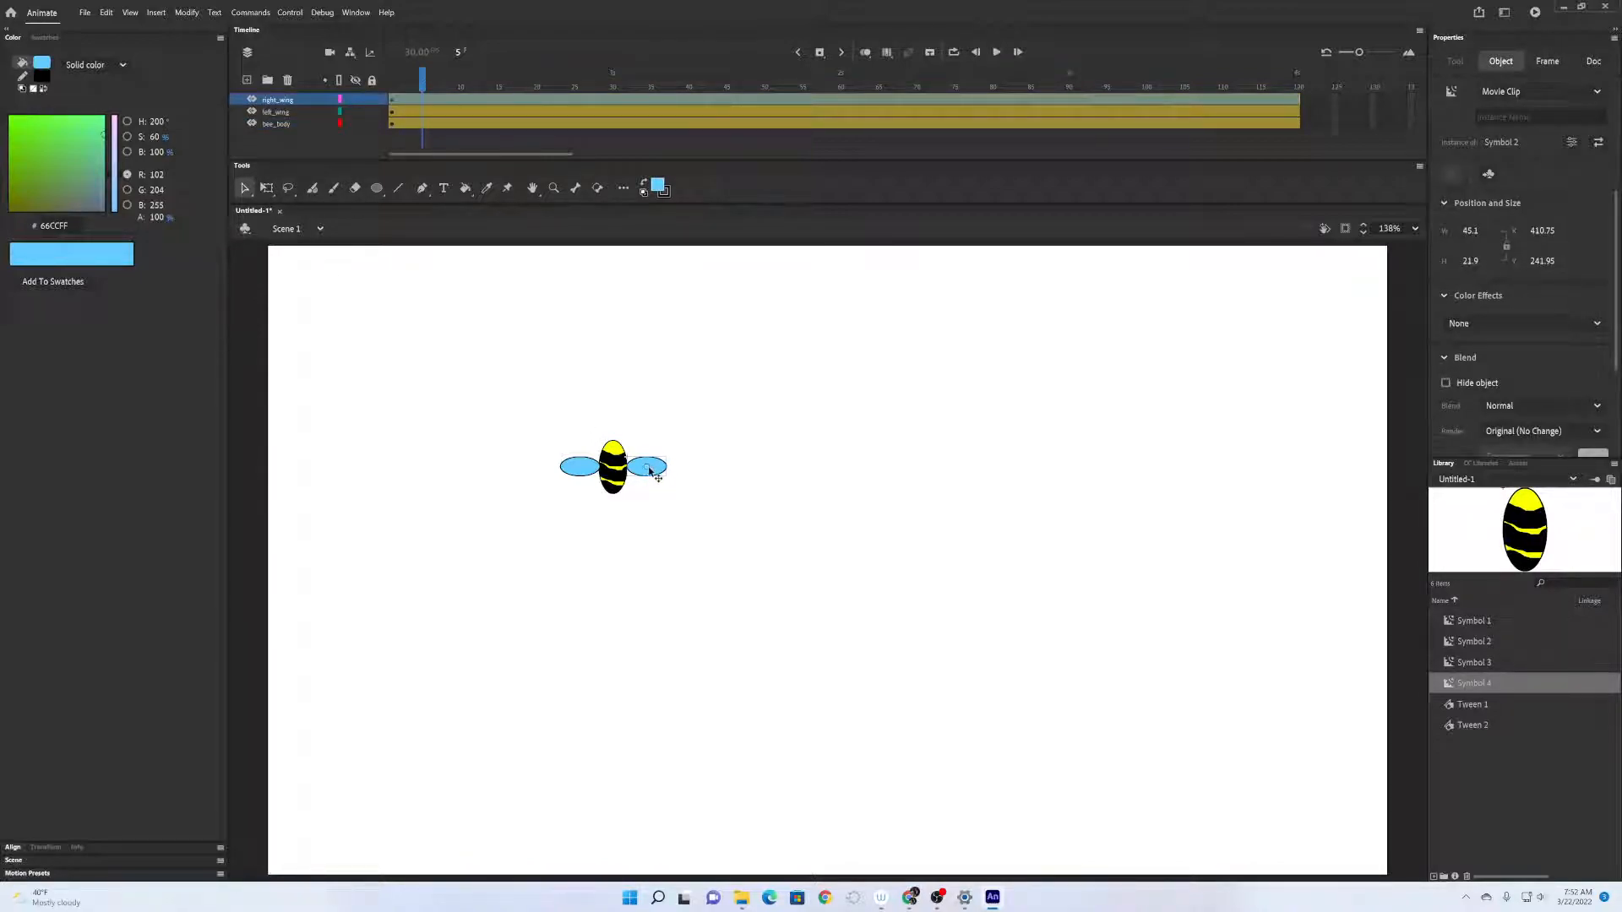
{"action": "left_click", "coordinate": [266, 187]}
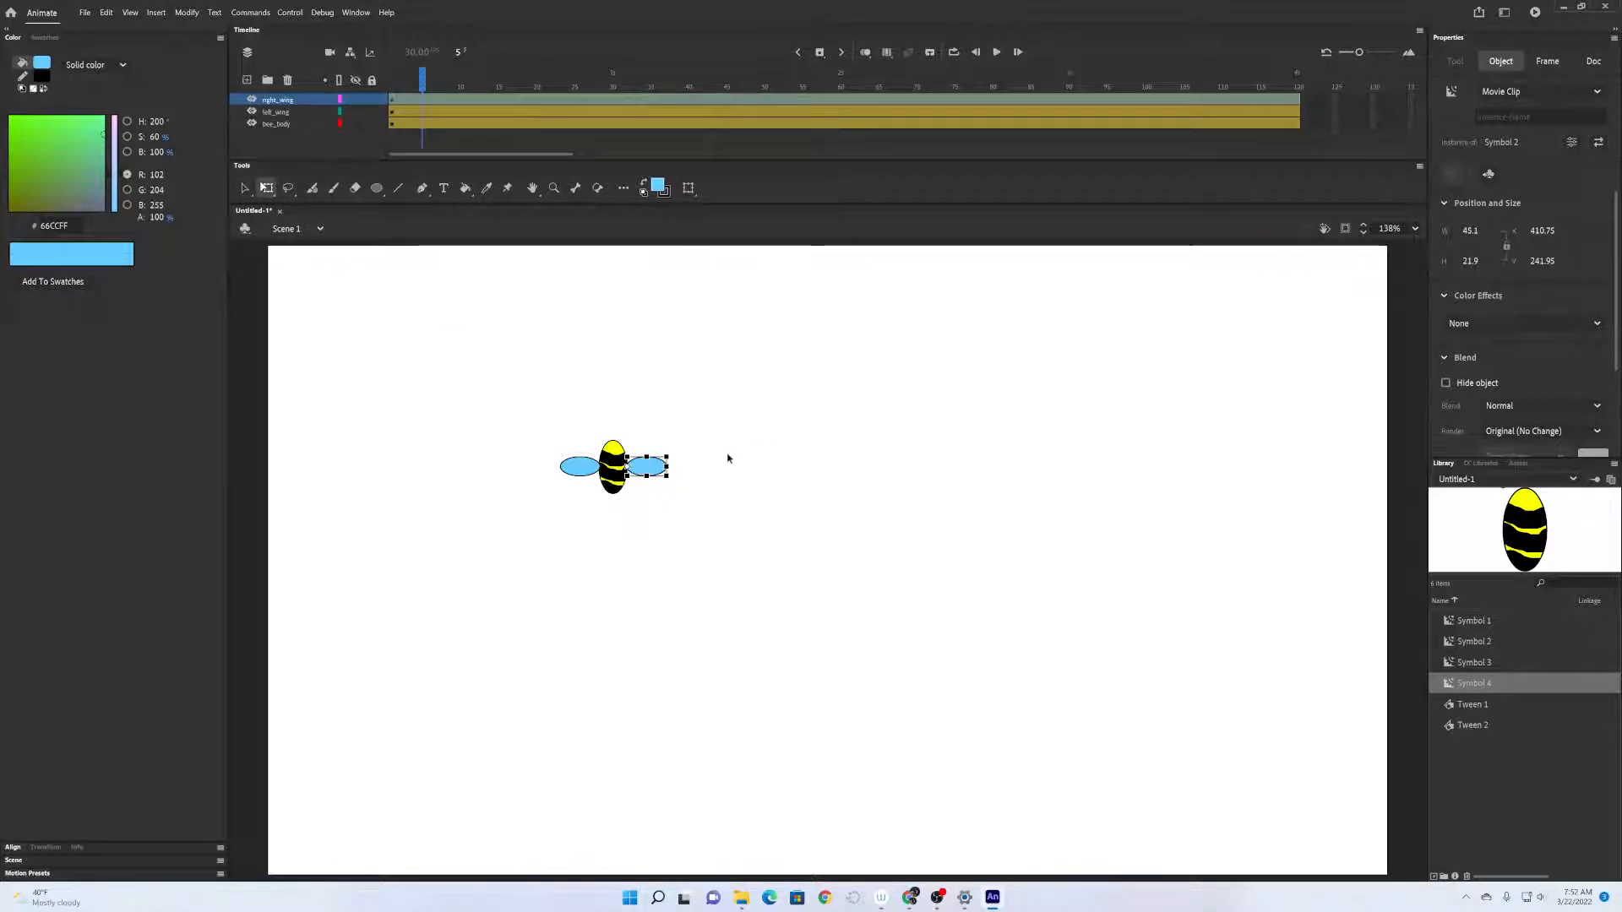
{"action": "left_click_drag", "start_coordinate": [674, 456], "coordinate": [655, 420]}
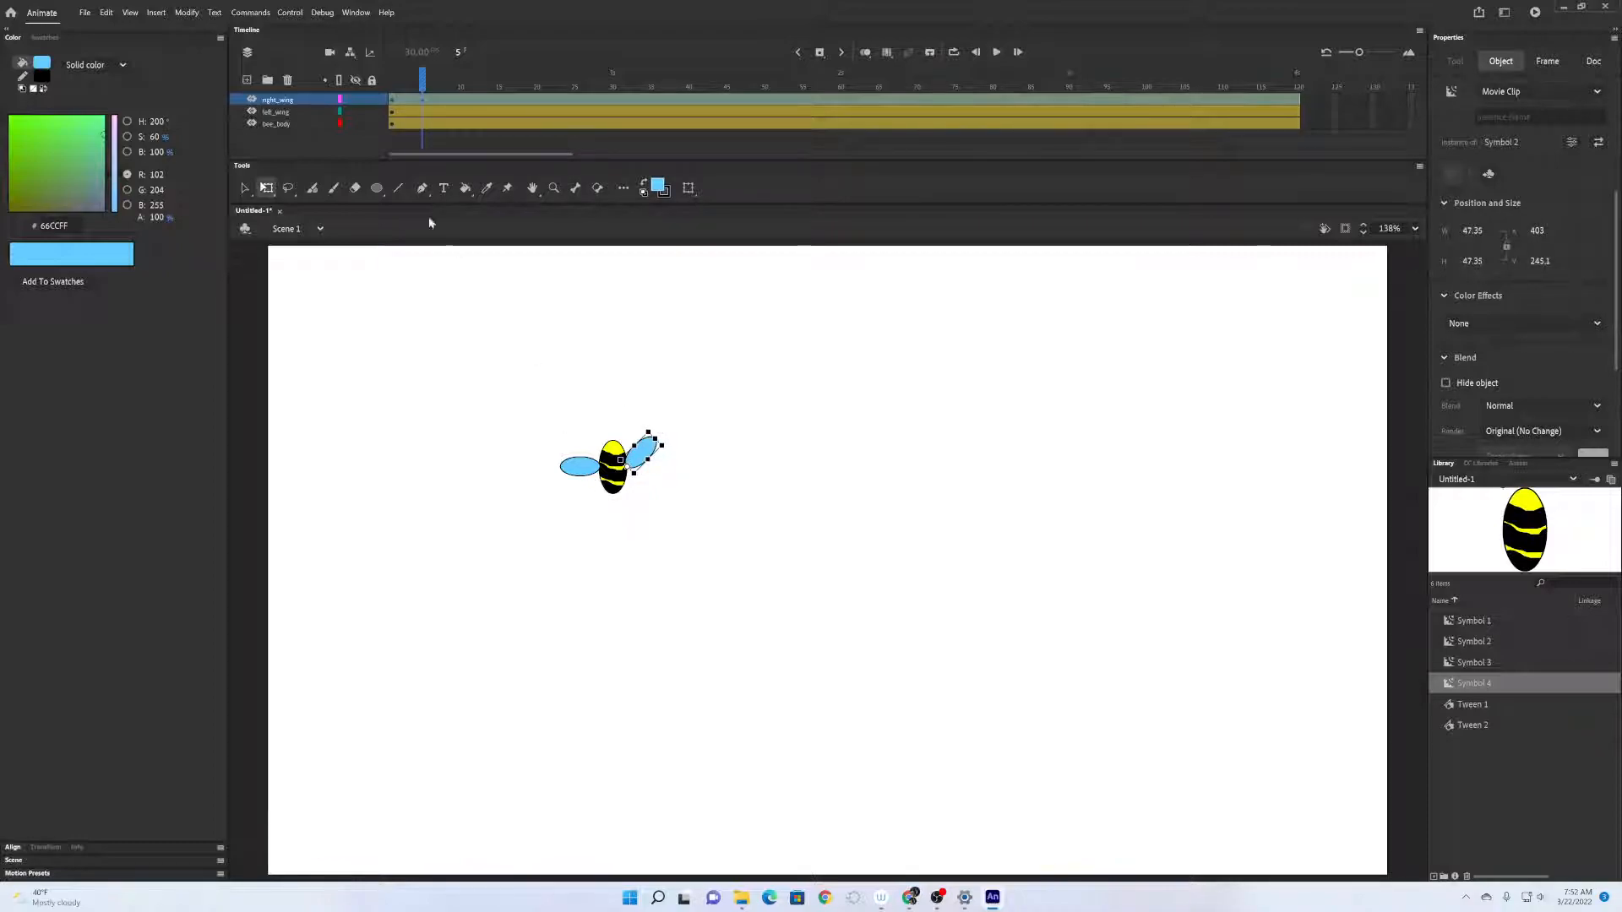
{"action": "left_click", "coordinate": [420, 112]}
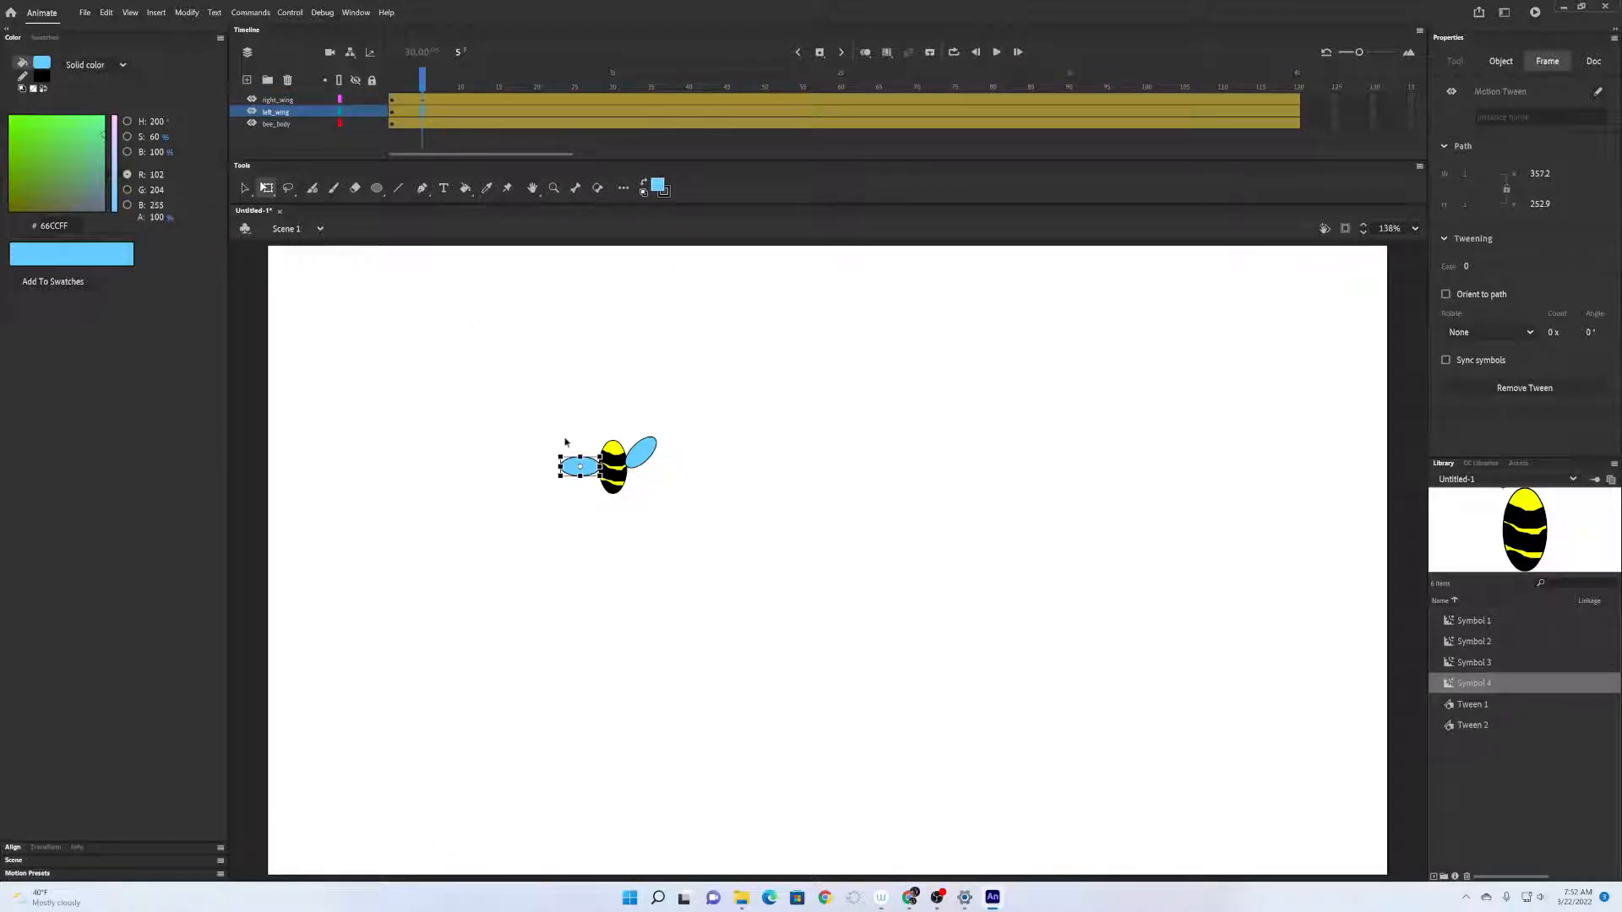
{"action": "left_click", "coordinate": [581, 470]}
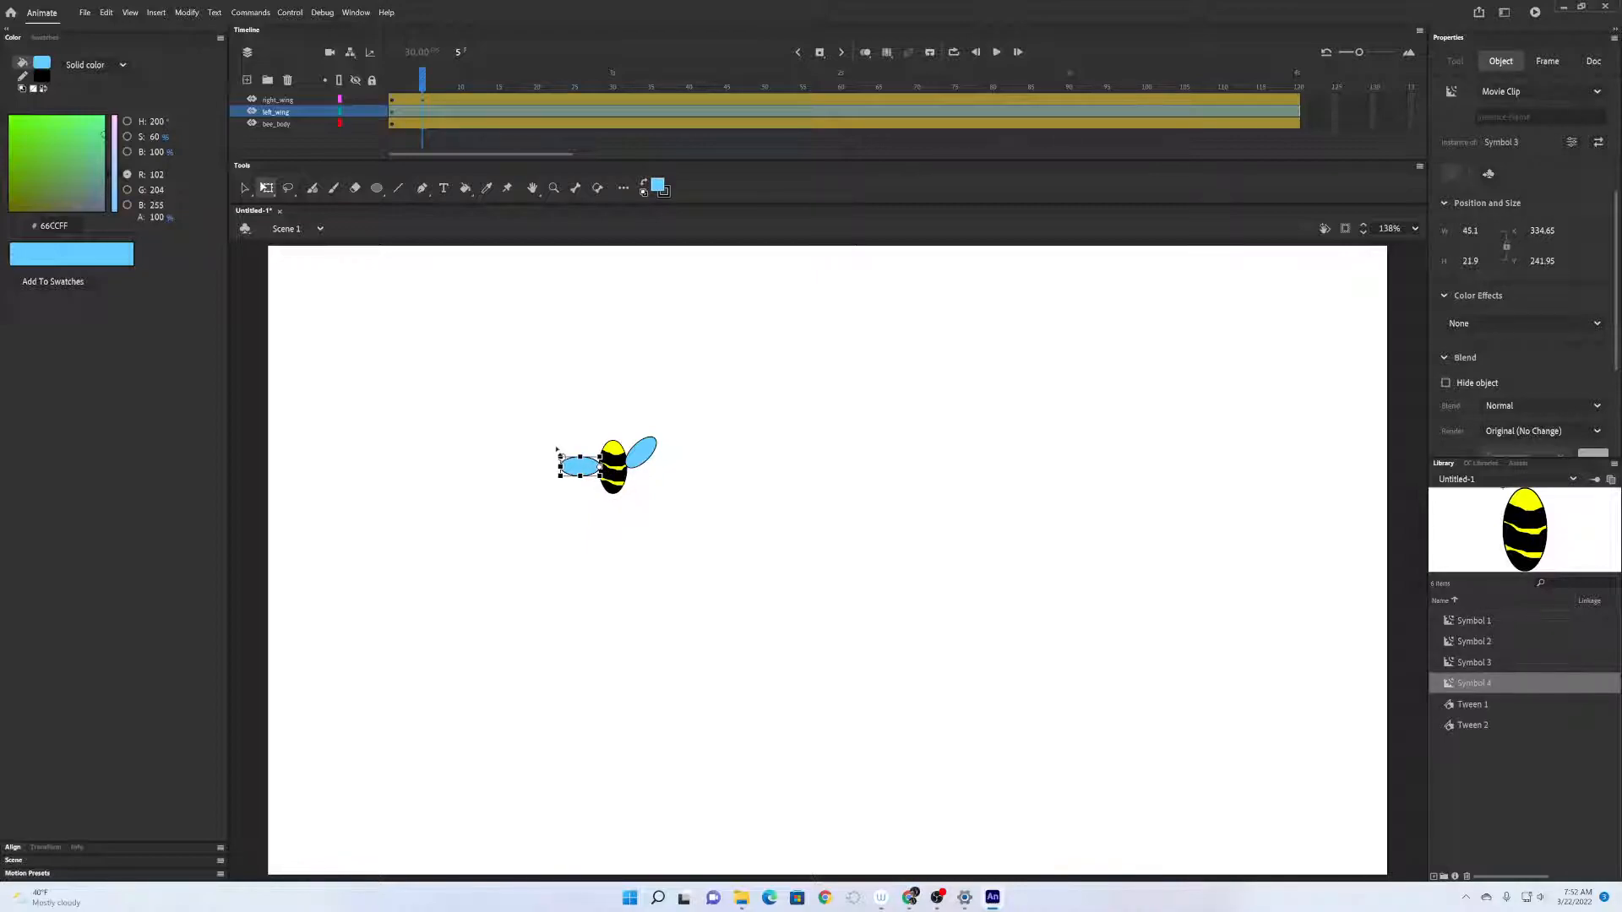
{"action": "left_click_drag", "start_coordinate": [553, 451], "coordinate": [561, 428]}
At frame 15, rotate the left wing and the right wing downward beside the bee's body.
{"action": "left_click_drag", "start_coordinate": [422, 89], "coordinate": [460, 91]}
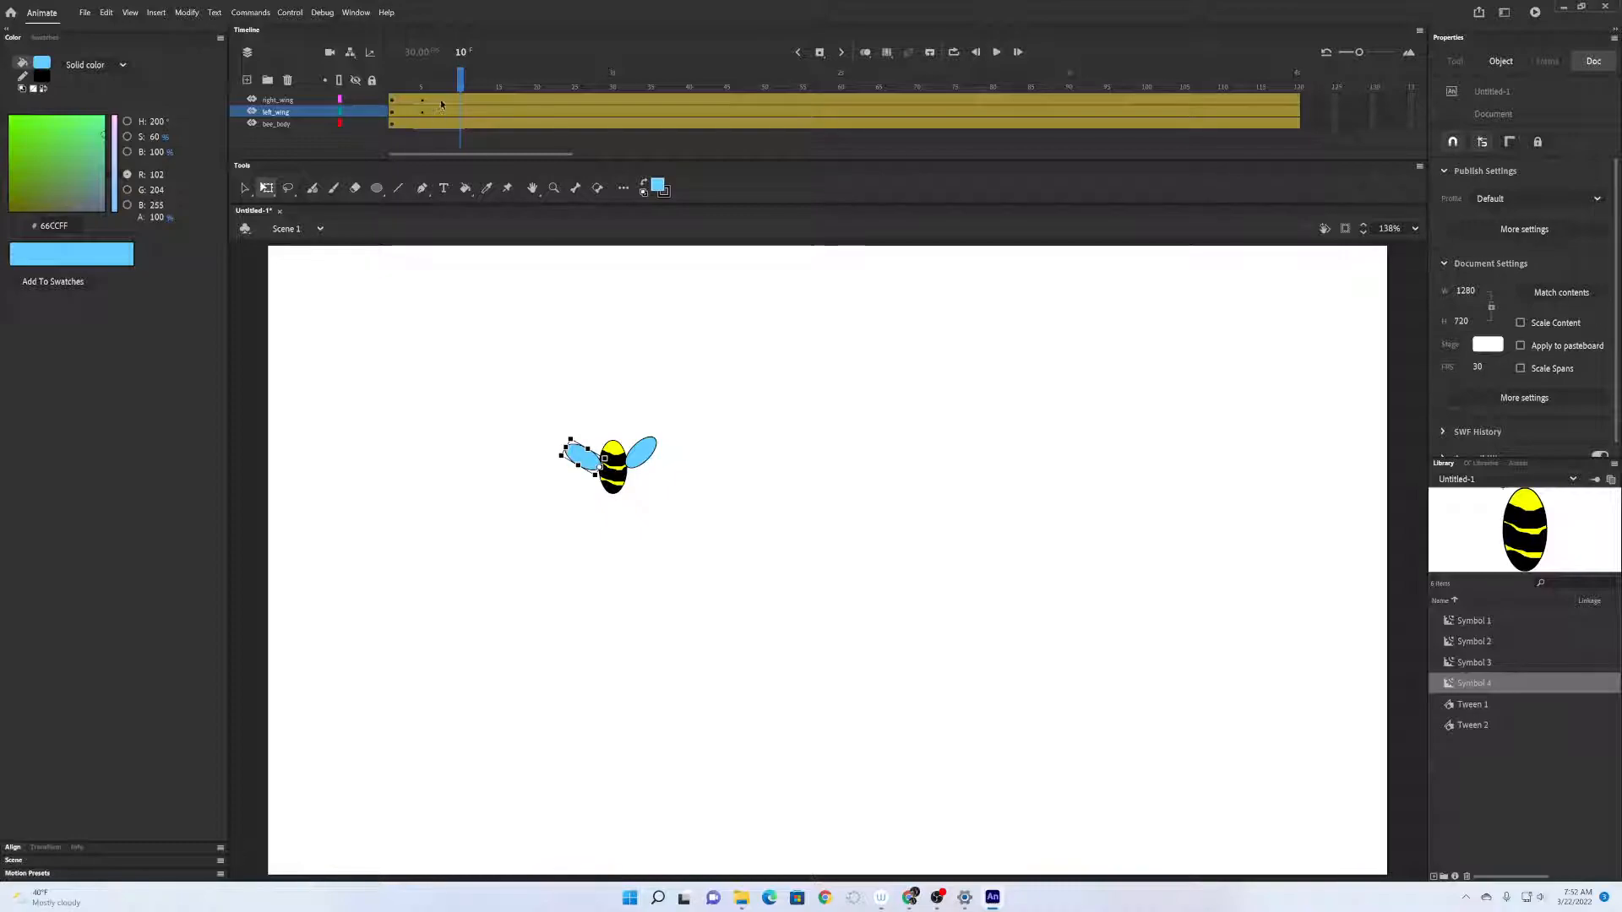
{"action": "left_click_drag", "start_coordinate": [459, 93], "coordinate": [499, 93]}
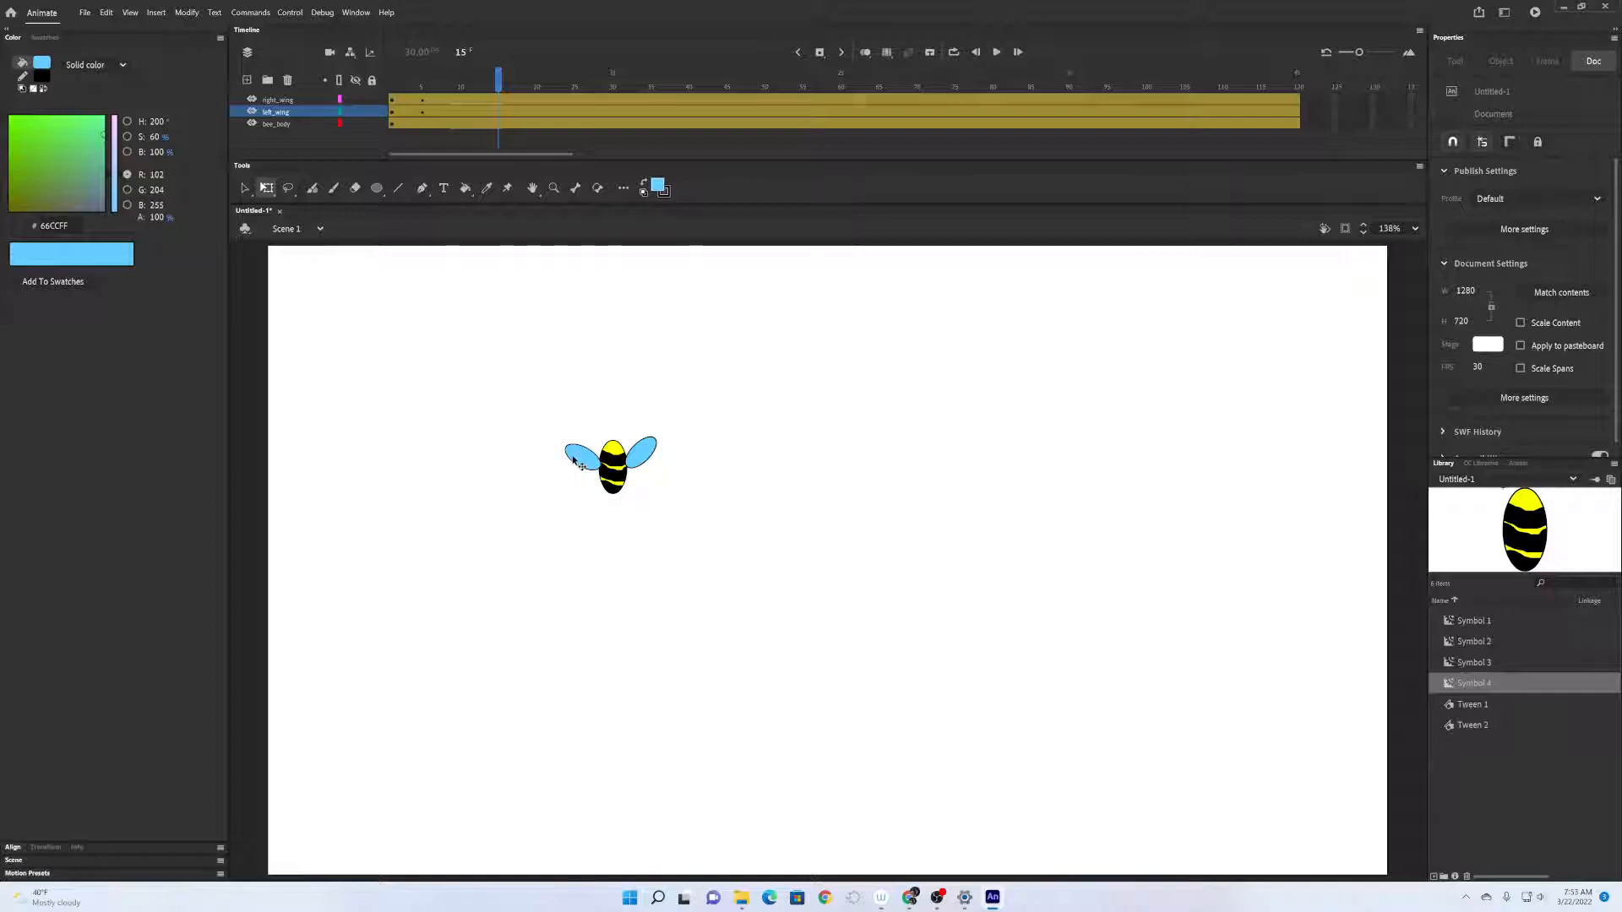
{"action": "left_click", "coordinate": [578, 460]}
{"action": "left_click_drag", "start_coordinate": [562, 473], "coordinate": [582, 521]}
{"action": "left_click", "coordinate": [498, 99]}
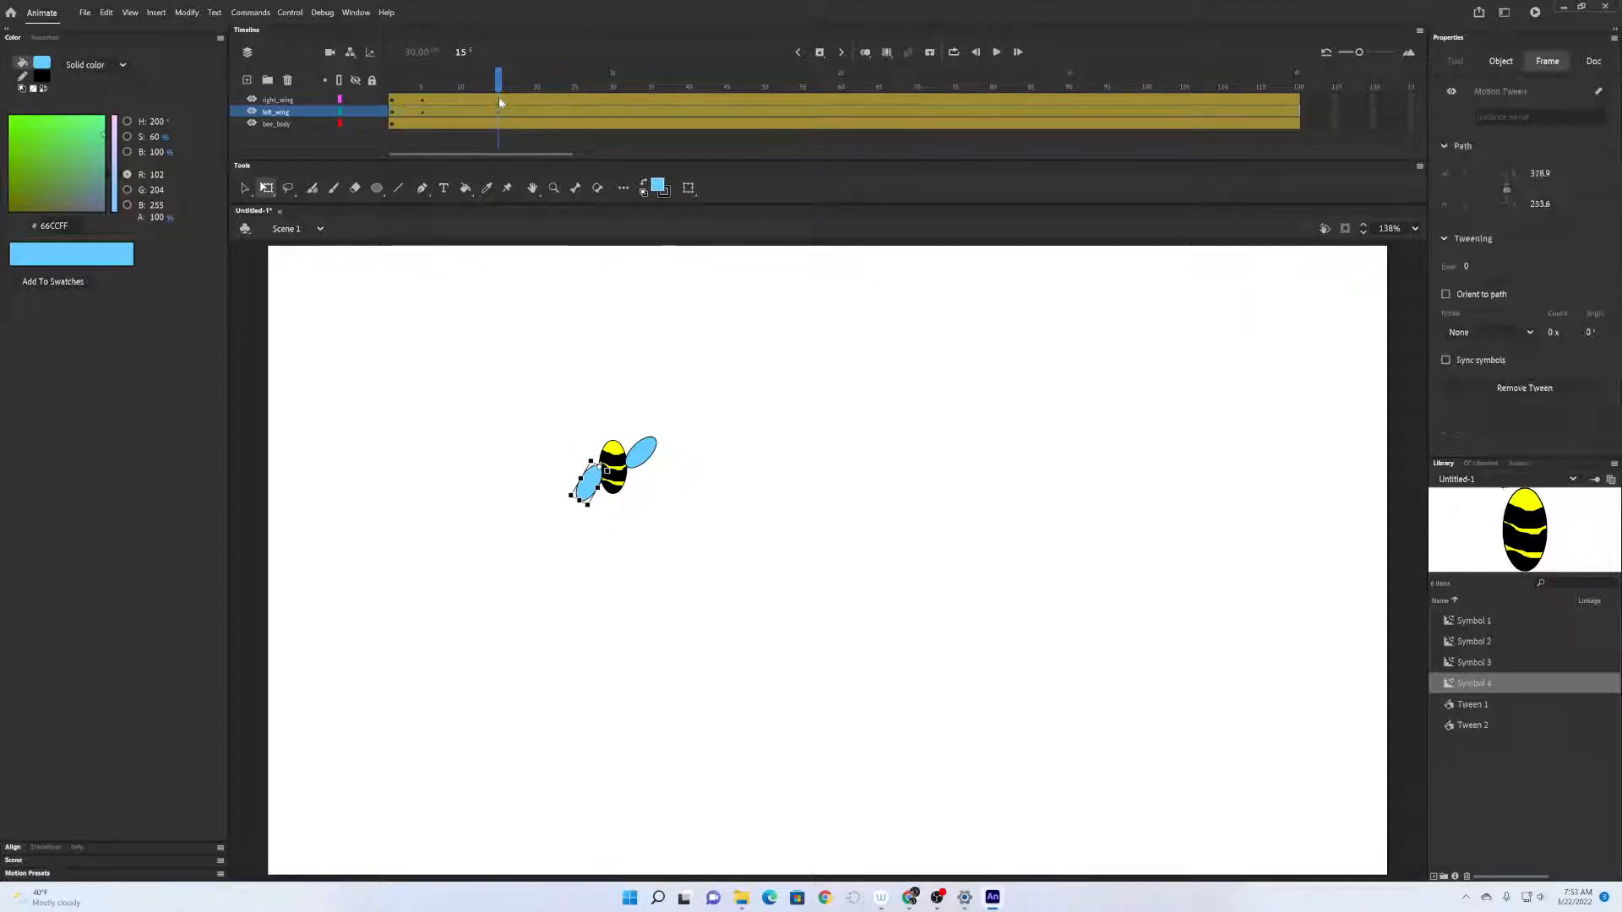
{"action": "left_click_drag", "start_coordinate": [671, 456], "coordinate": [660, 559]}
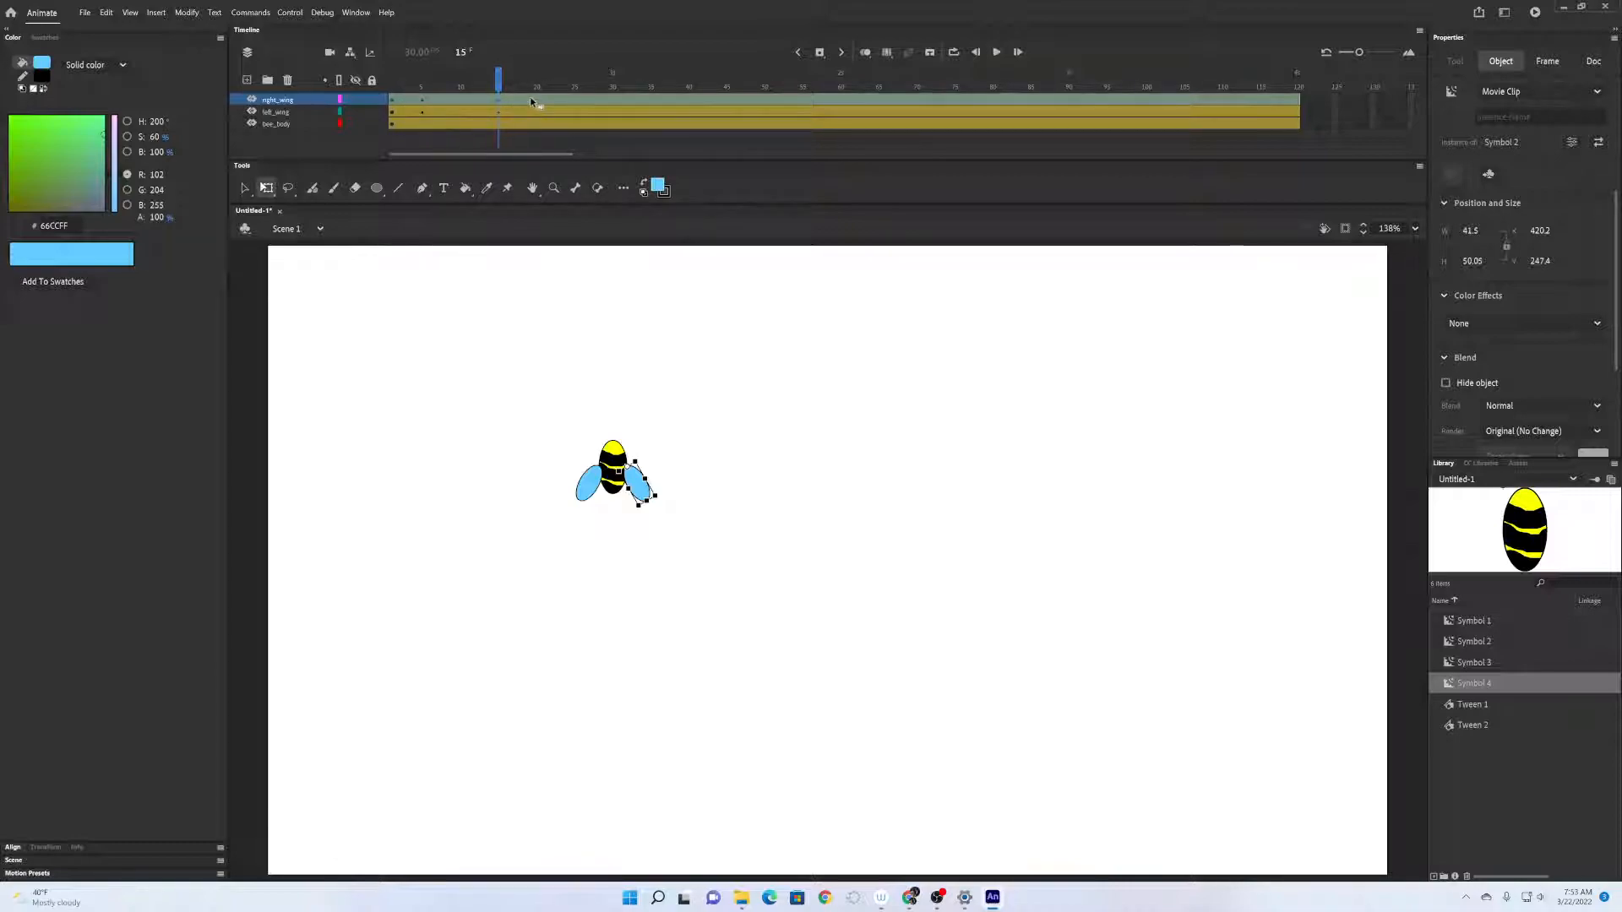
At frame 25, rotate the right wing and the left wing back up.
{"action": "left_click", "coordinate": [574, 99]}
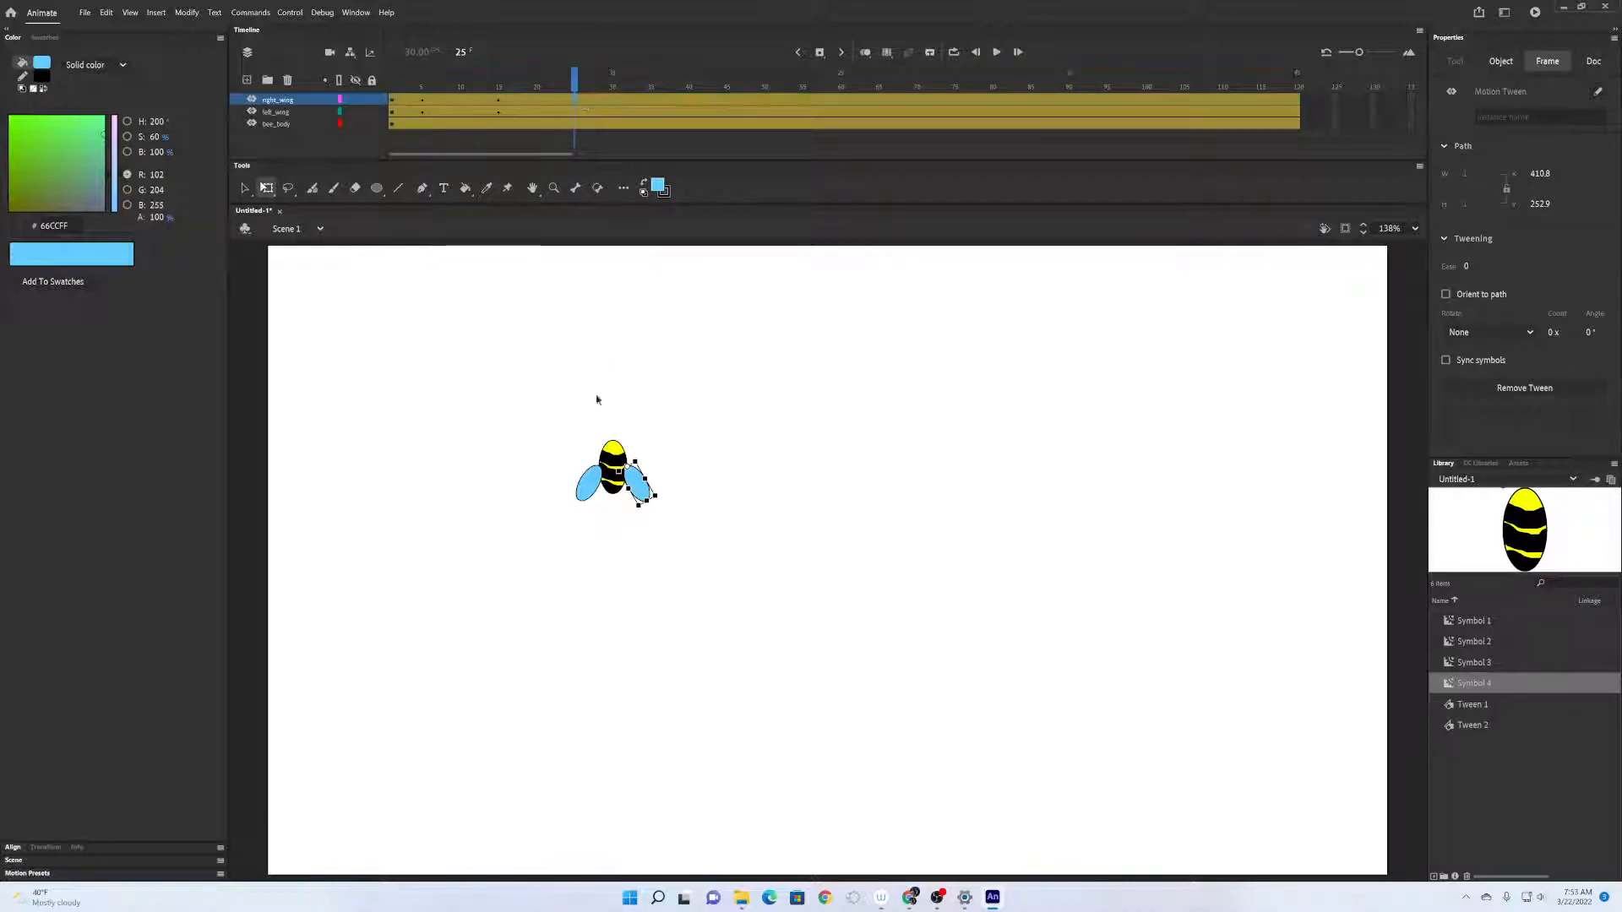
{"action": "left_click_drag", "start_coordinate": [667, 510], "coordinate": [673, 392]}
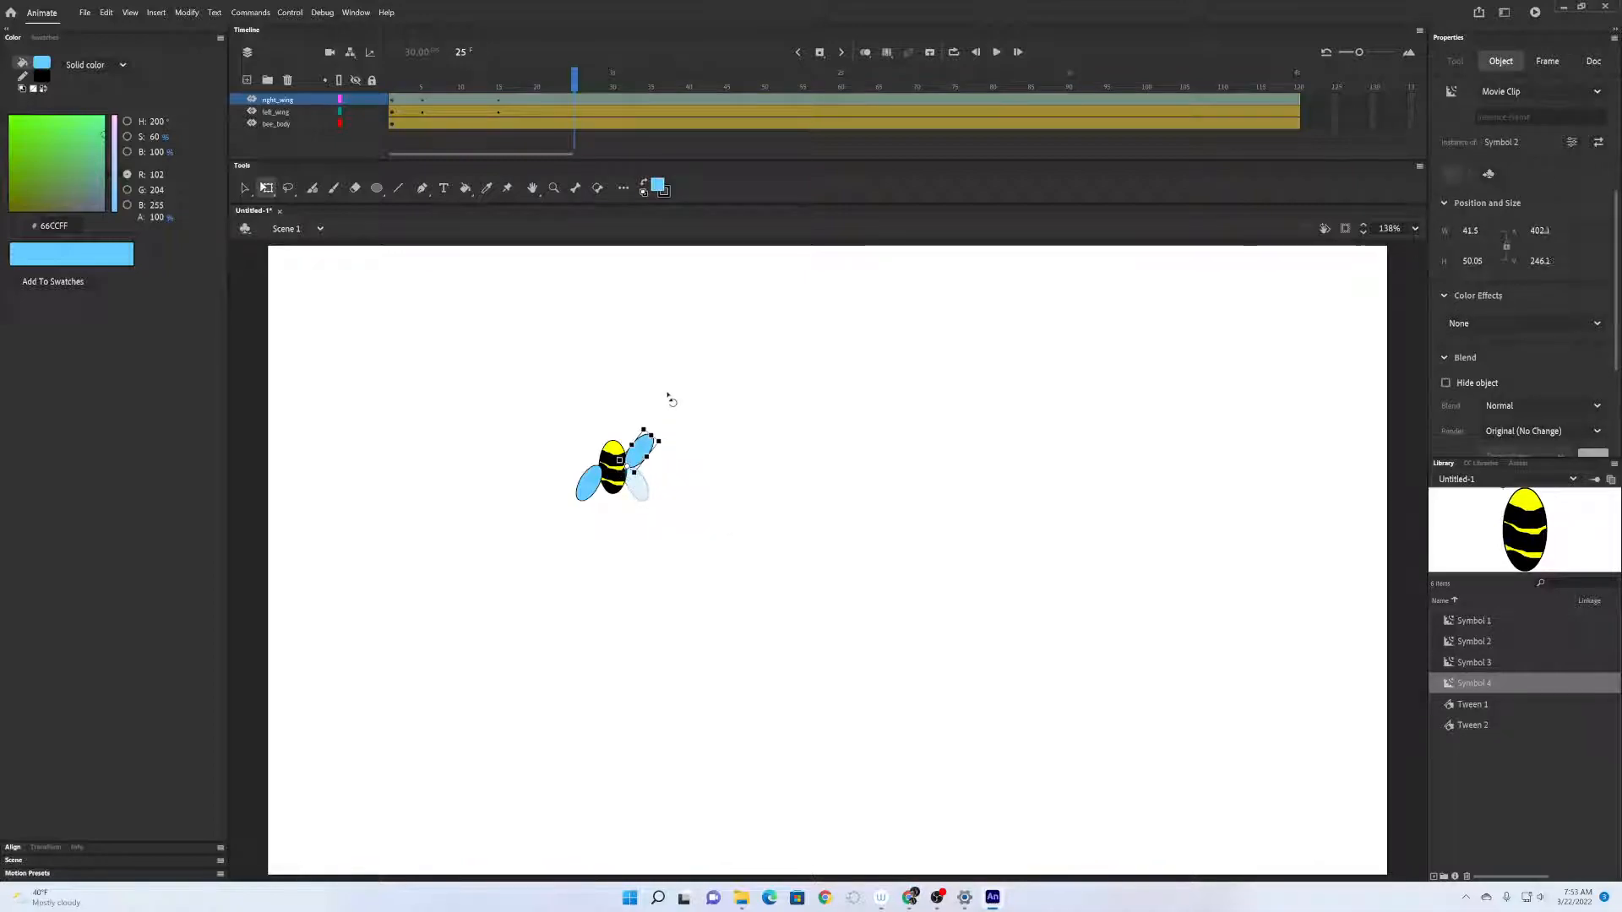
{"action": "left_click", "coordinate": [576, 112]}
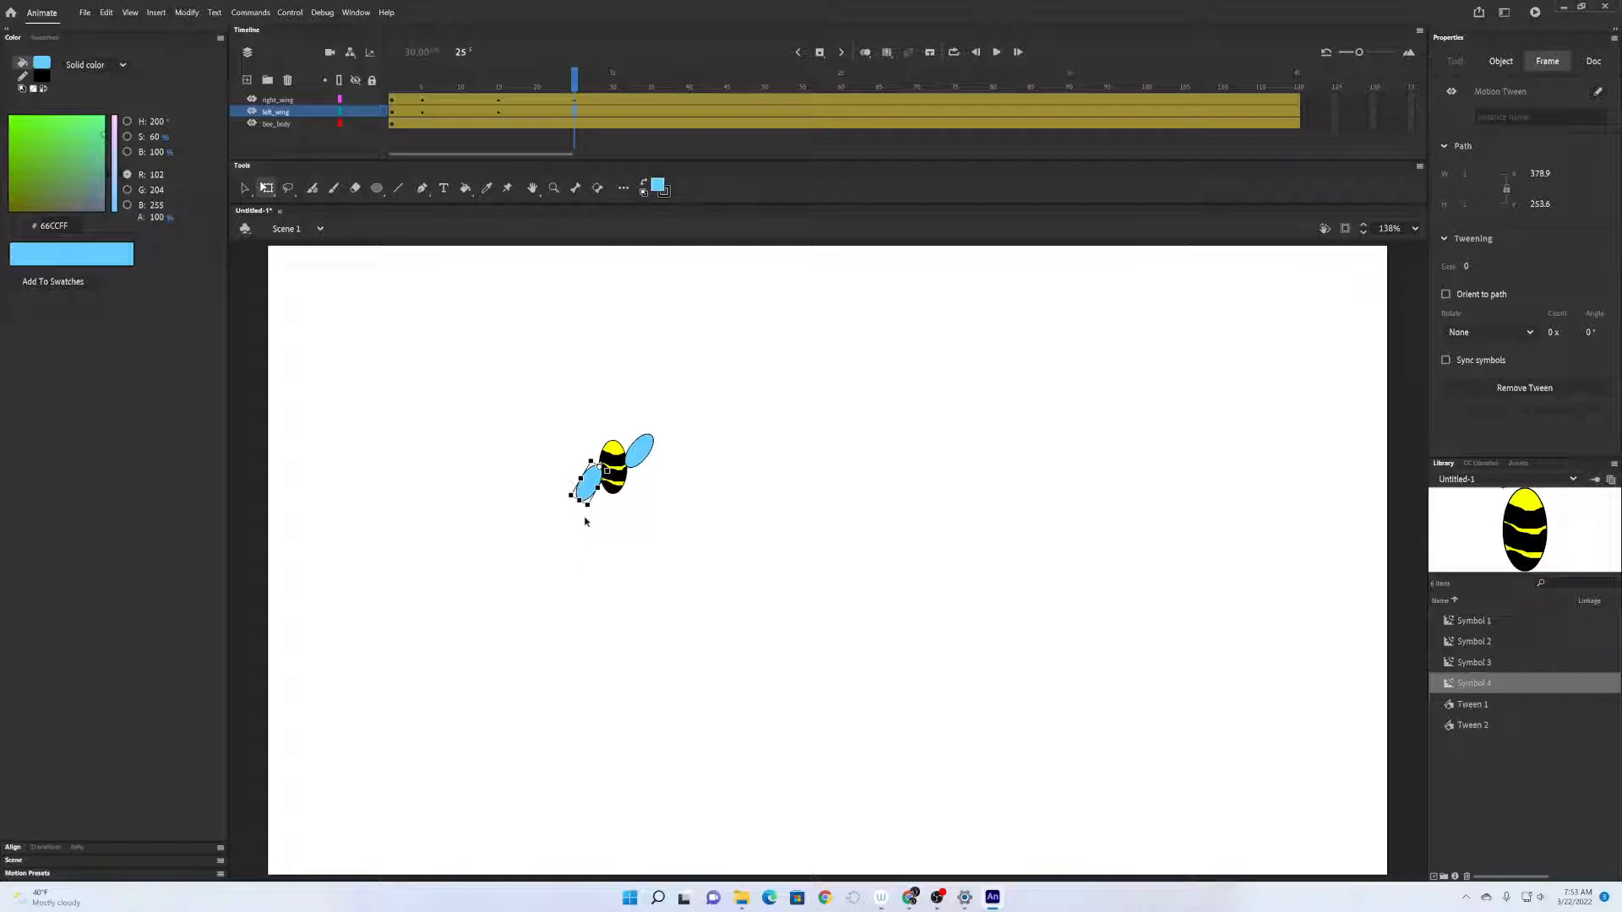
{"action": "left_click_drag", "start_coordinate": [584, 505], "coordinate": [549, 430]}
At frame 34, rotate the right wing and the left wing downward again.
{"action": "left_click", "coordinate": [643, 99]}
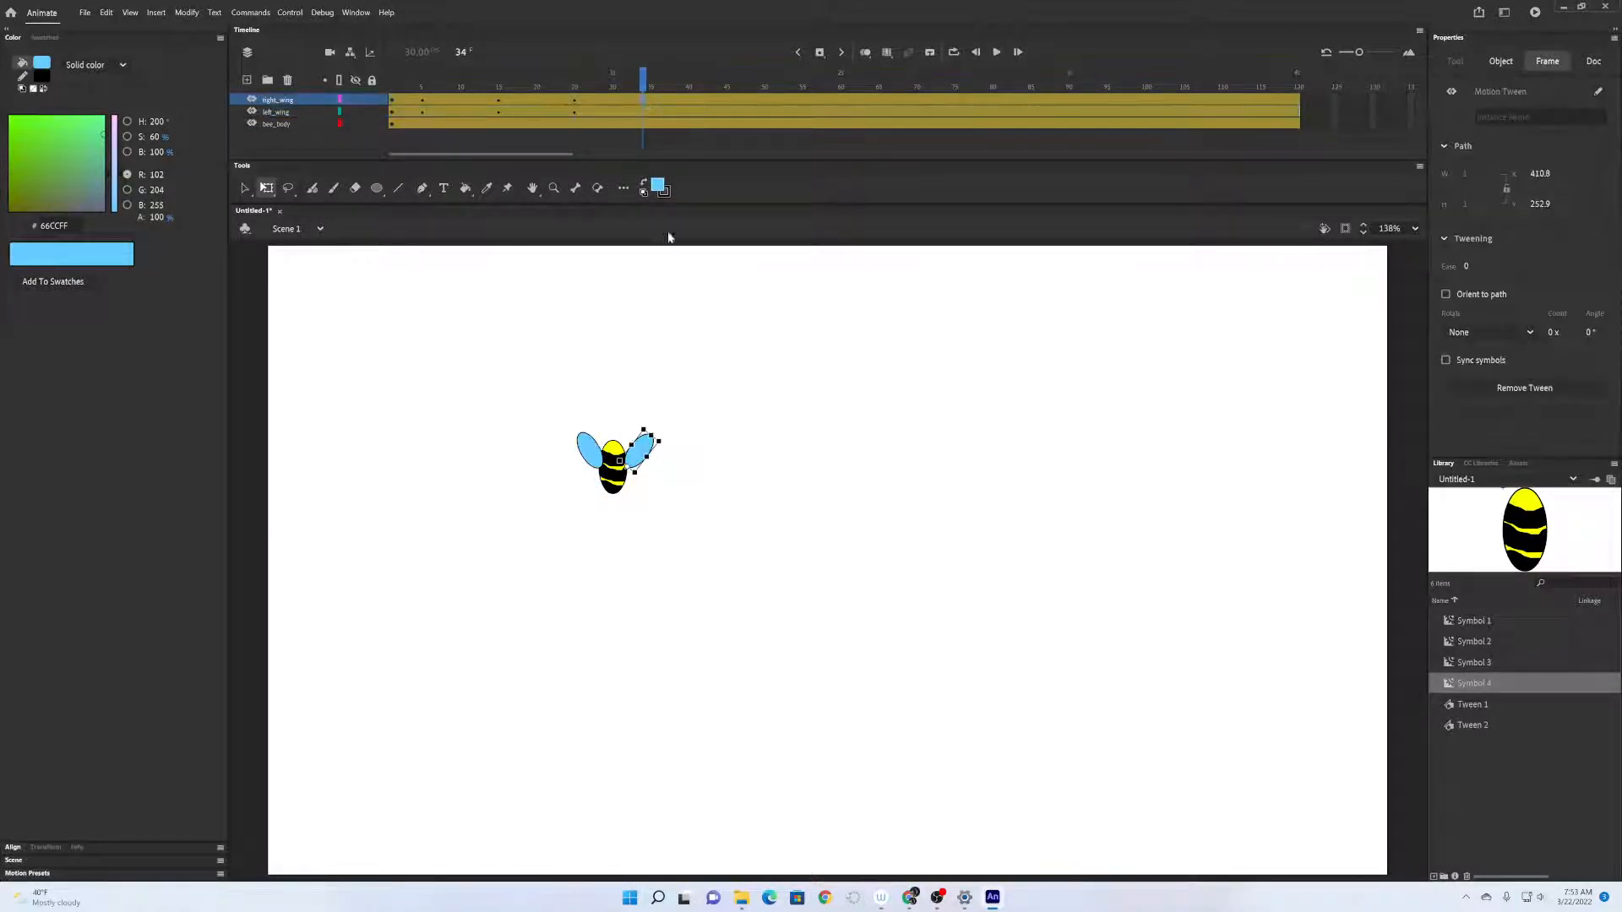
{"action": "left_click_drag", "start_coordinate": [673, 454], "coordinate": [662, 561]}
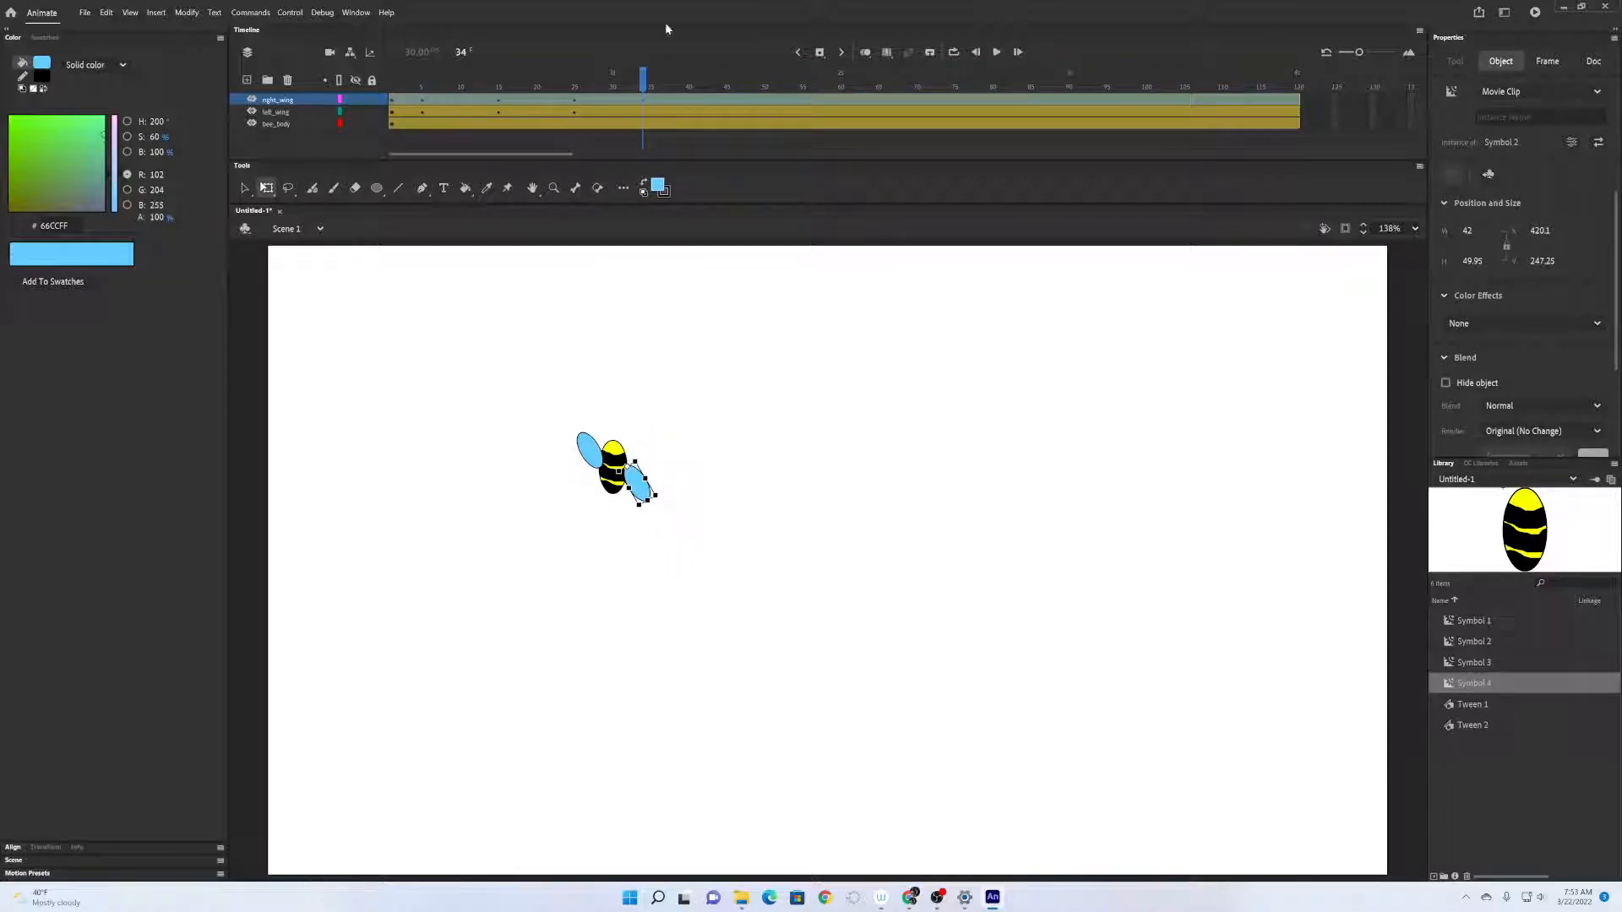
{"action": "left_click", "coordinate": [645, 111]}
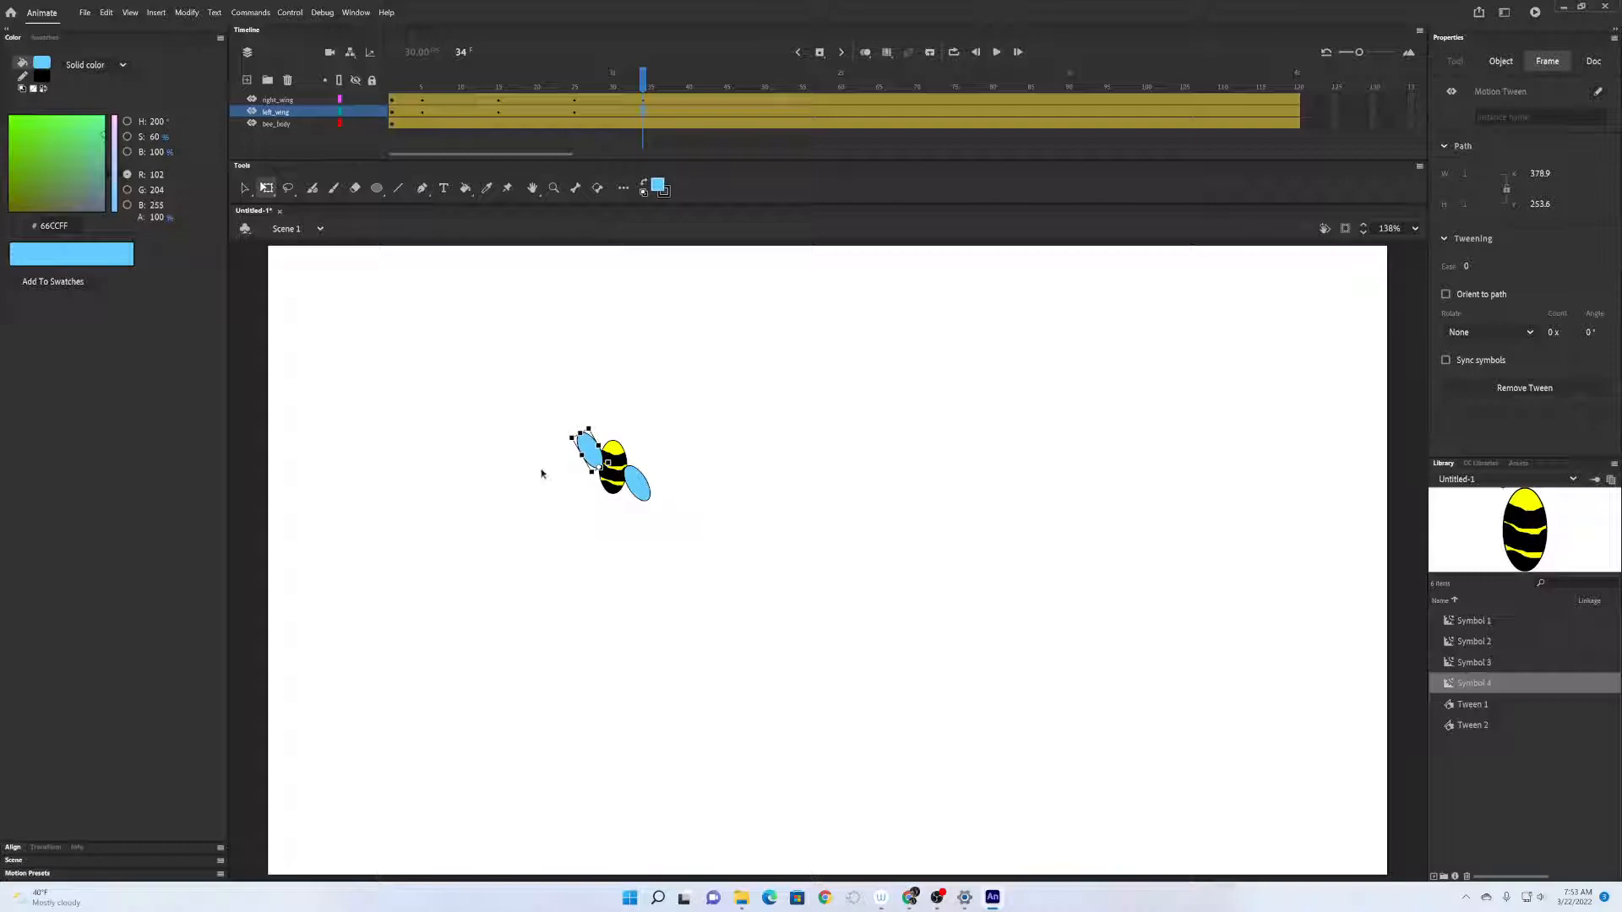
{"action": "left_click_drag", "start_coordinate": [565, 451], "coordinate": [558, 546]}
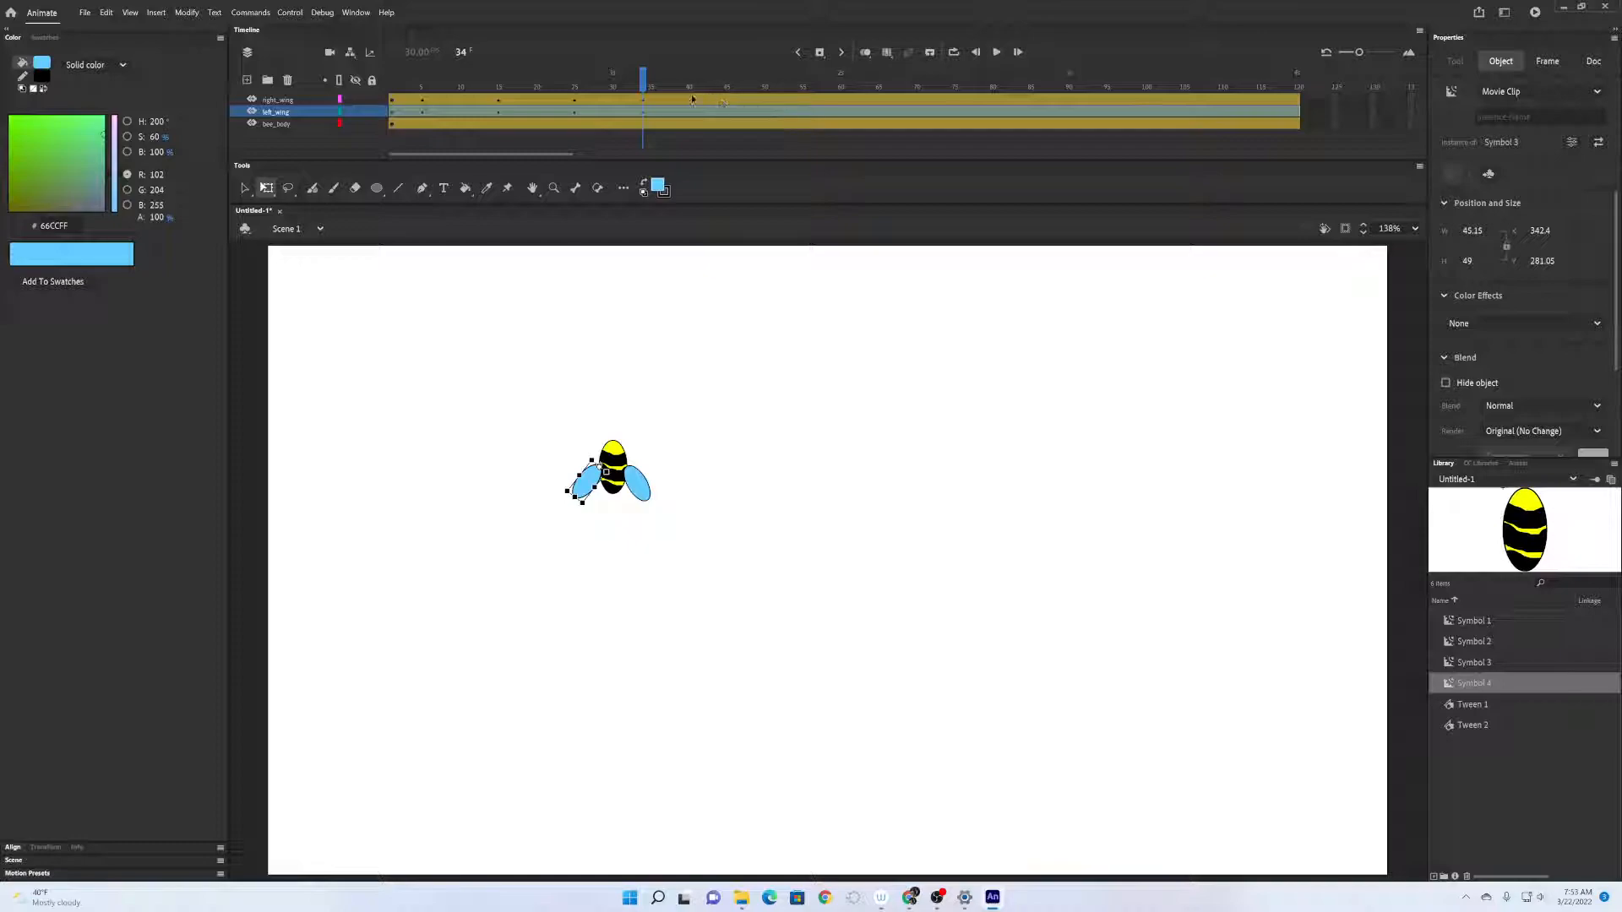
At frame 44, rotate the right wing and the left wing upward to continue the flapping.
{"action": "left_click", "coordinate": [719, 100]}
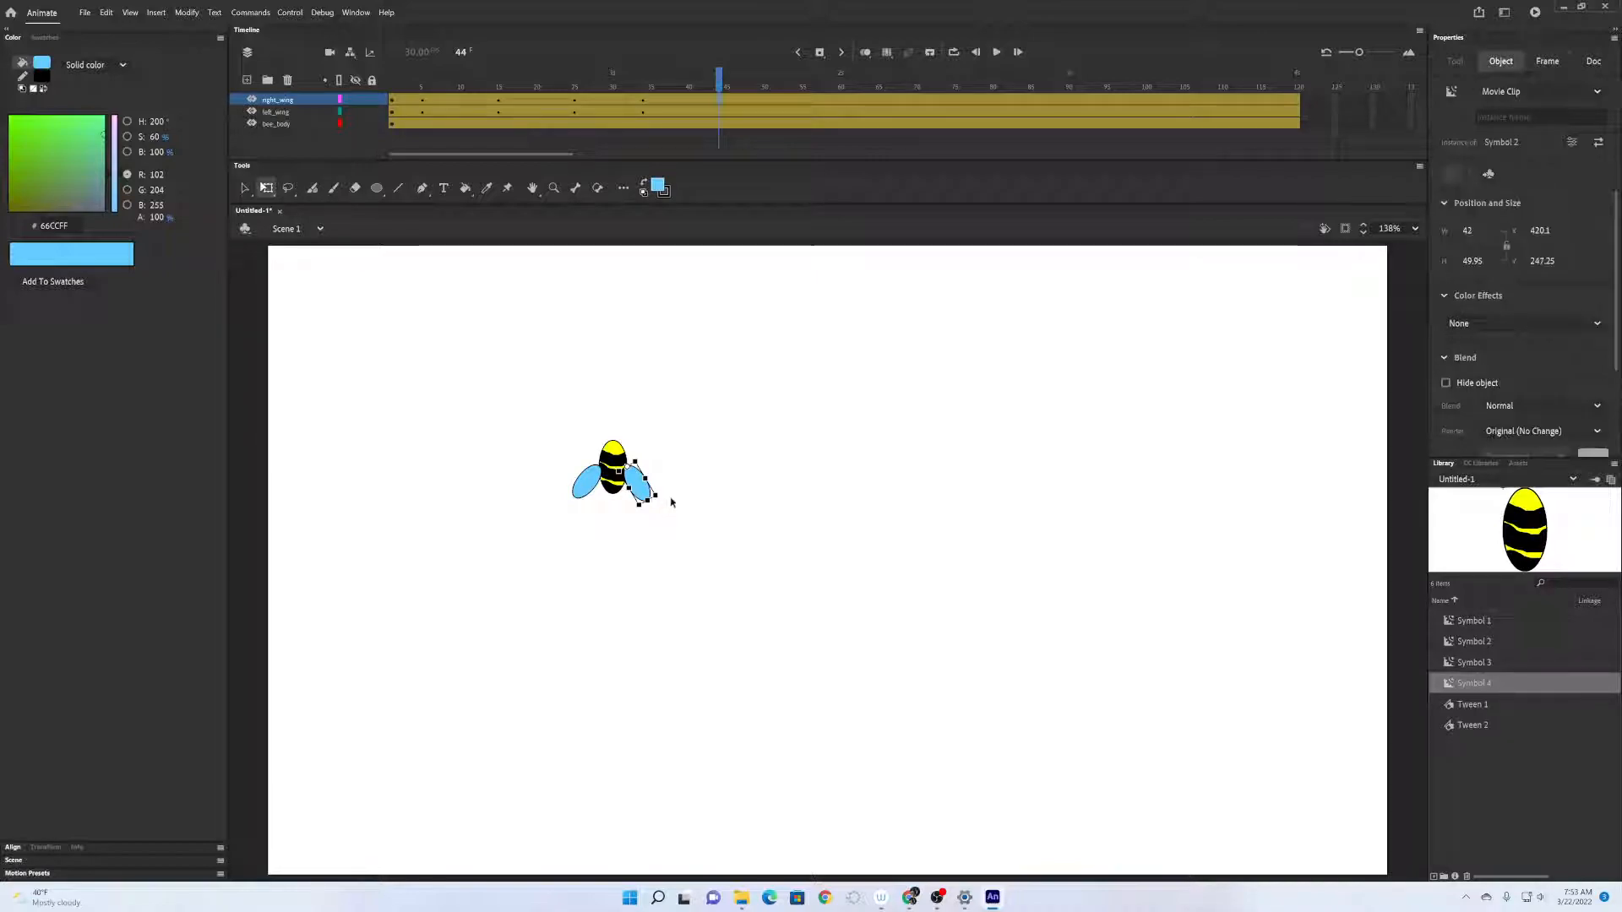
{"action": "left_click", "coordinate": [669, 498]}
{"action": "left_click", "coordinate": [647, 504]}
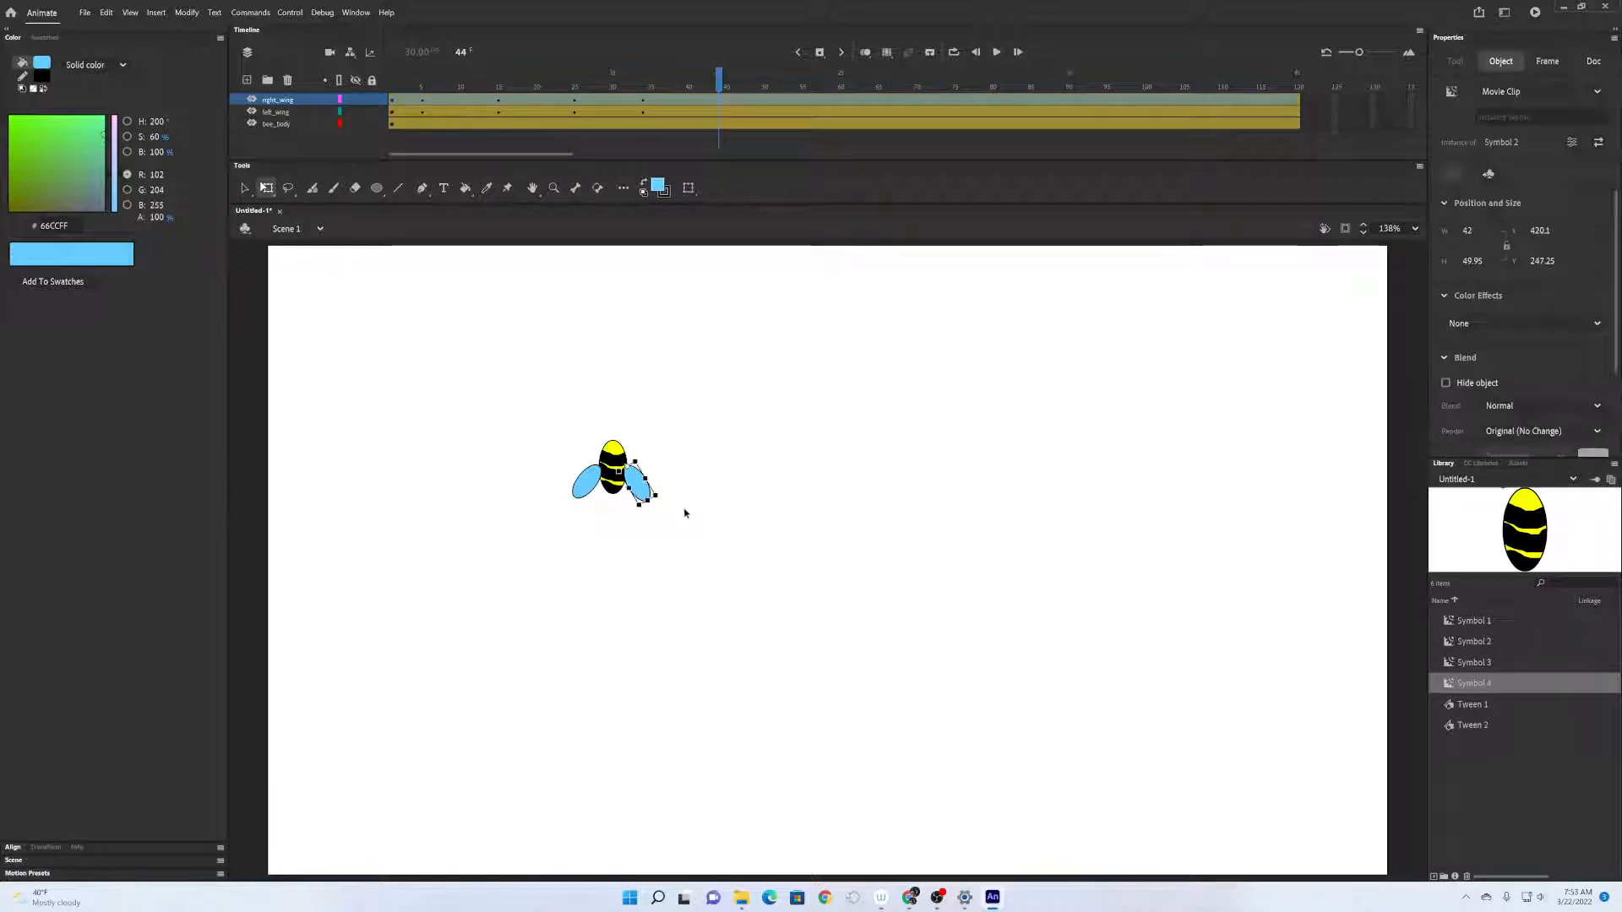
{"action": "left_click_drag", "start_coordinate": [667, 503], "coordinate": [667, 420]}
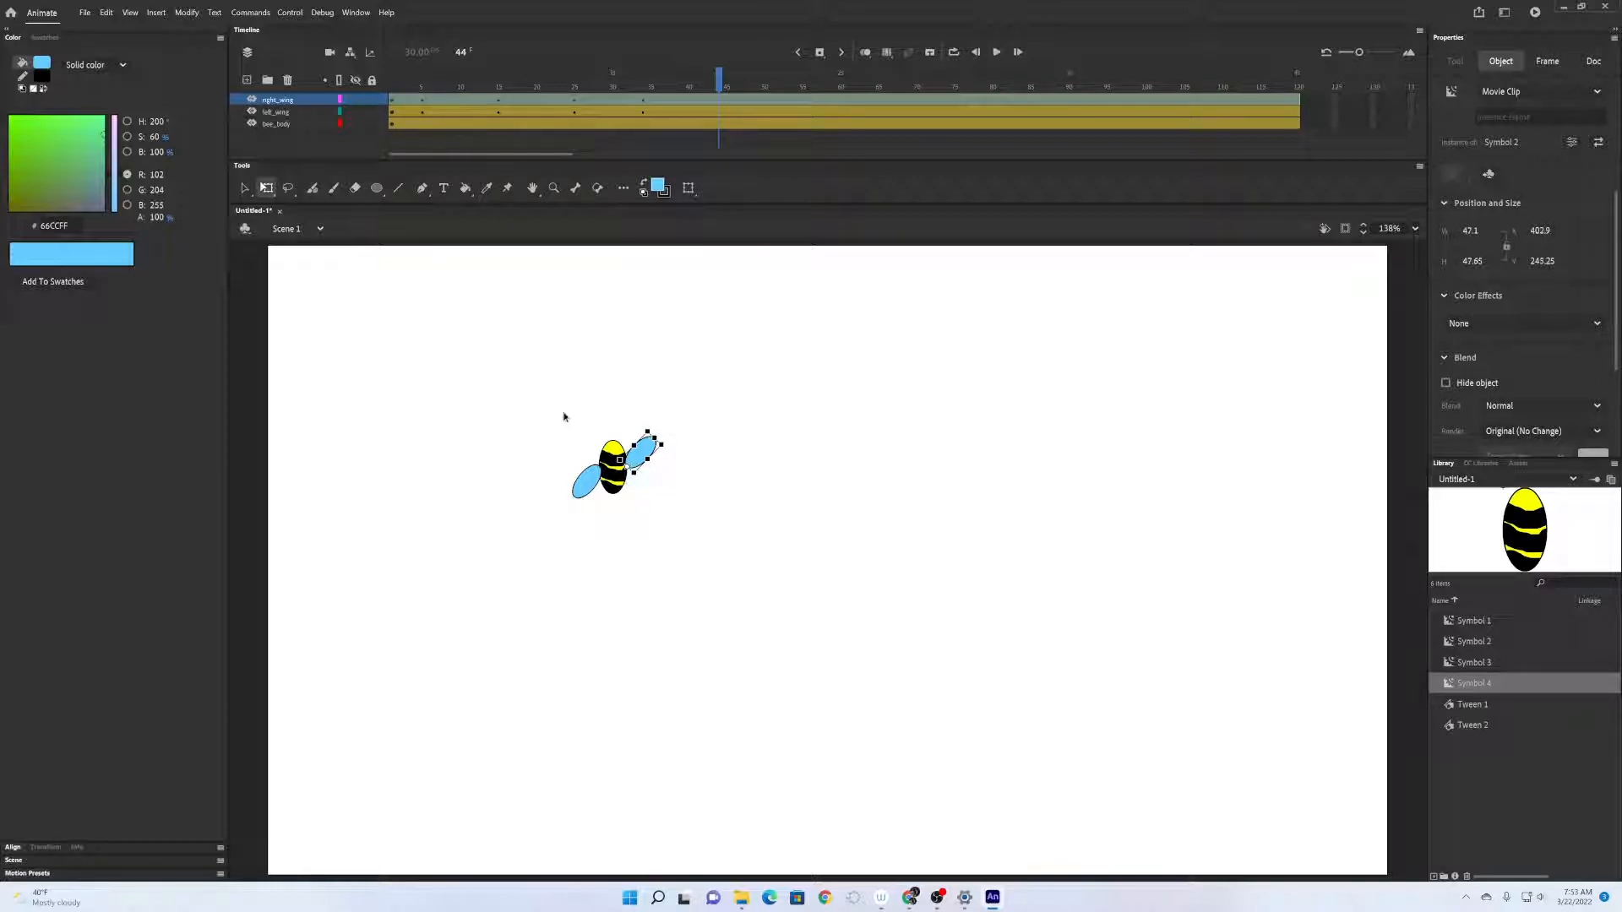
{"action": "left_click", "coordinate": [719, 115]}
{"action": "left_click_drag", "start_coordinate": [587, 520], "coordinate": [557, 443]}
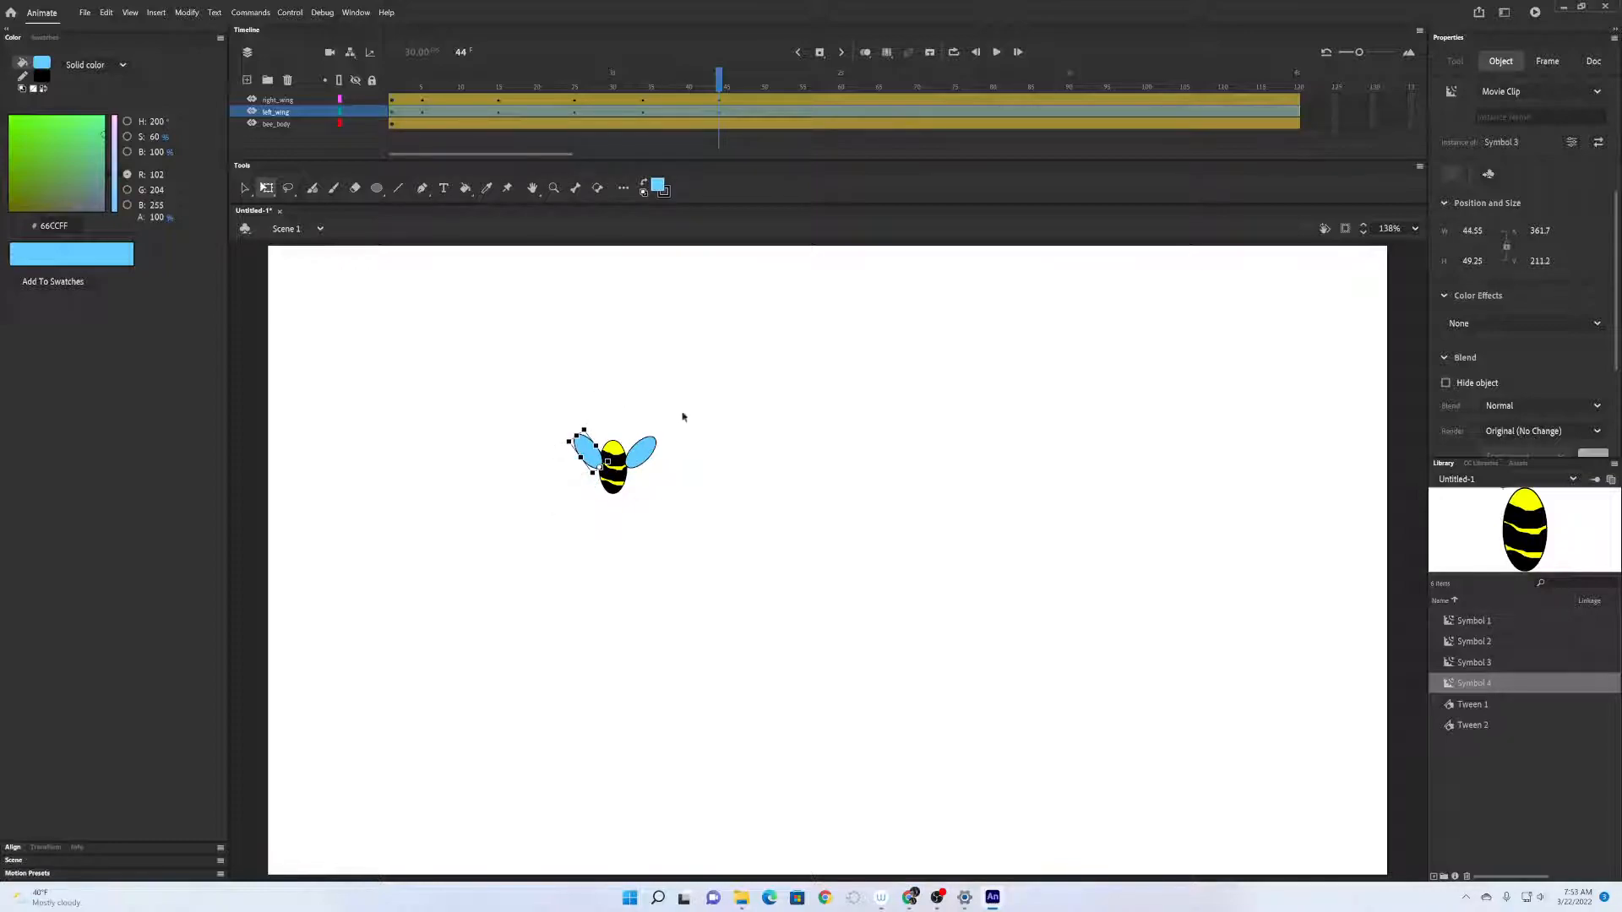
At frame 36, move the bee body to about X 926, Y 317 and bend its motion path into a deep downward curve.
{"action": "left_click_drag", "start_coordinate": [719, 81], "coordinate": [658, 84]}
{"action": "left_click", "coordinate": [463, 442]}
{"action": "left_click", "coordinate": [246, 188]}
{"action": "left_click_drag", "start_coordinate": [618, 498], "coordinate": [1096, 581]}
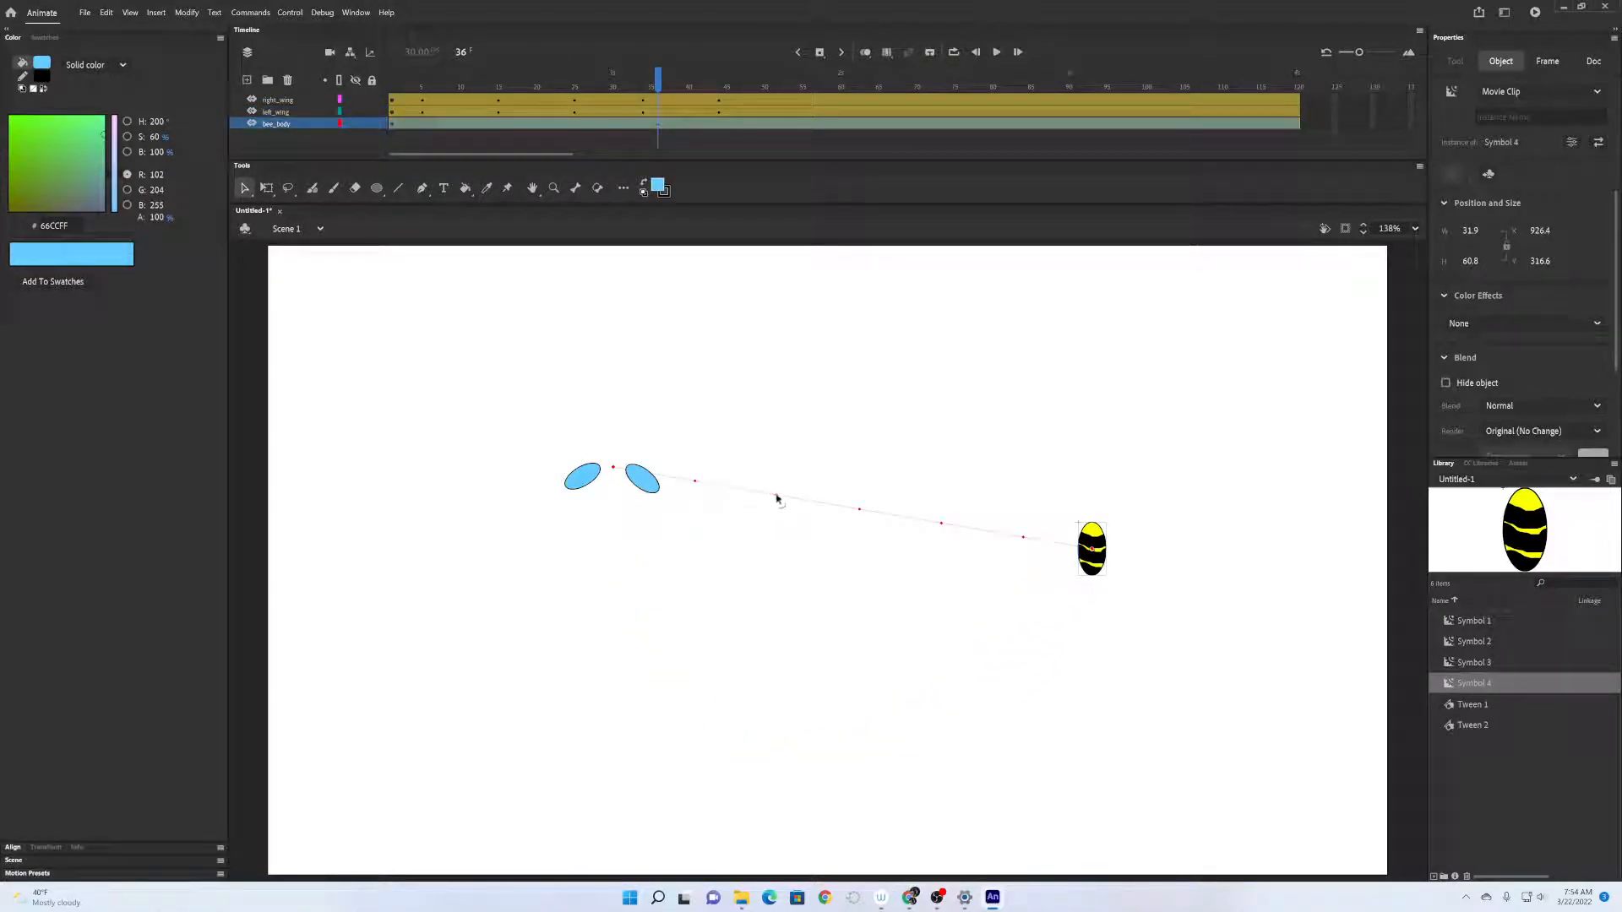
{"action": "left_click_drag", "start_coordinate": [777, 503], "coordinate": [571, 778]}
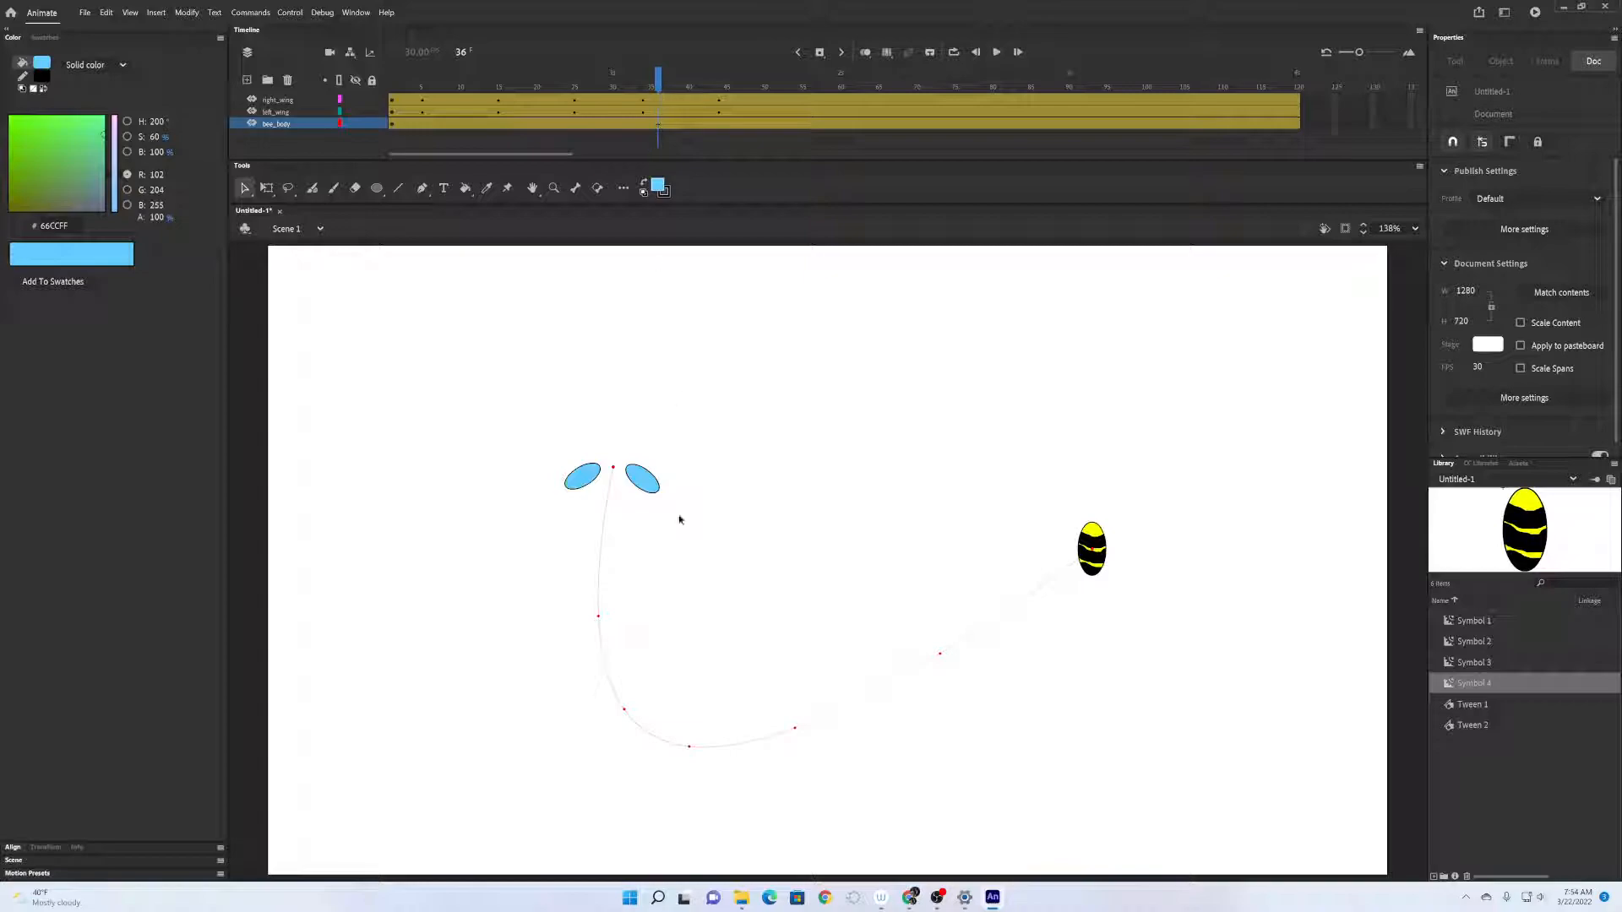
At frame 36, move the right wing and the left wing to either side of the bee's body.
{"action": "left_click_drag", "start_coordinate": [650, 492], "coordinate": [1146, 576]}
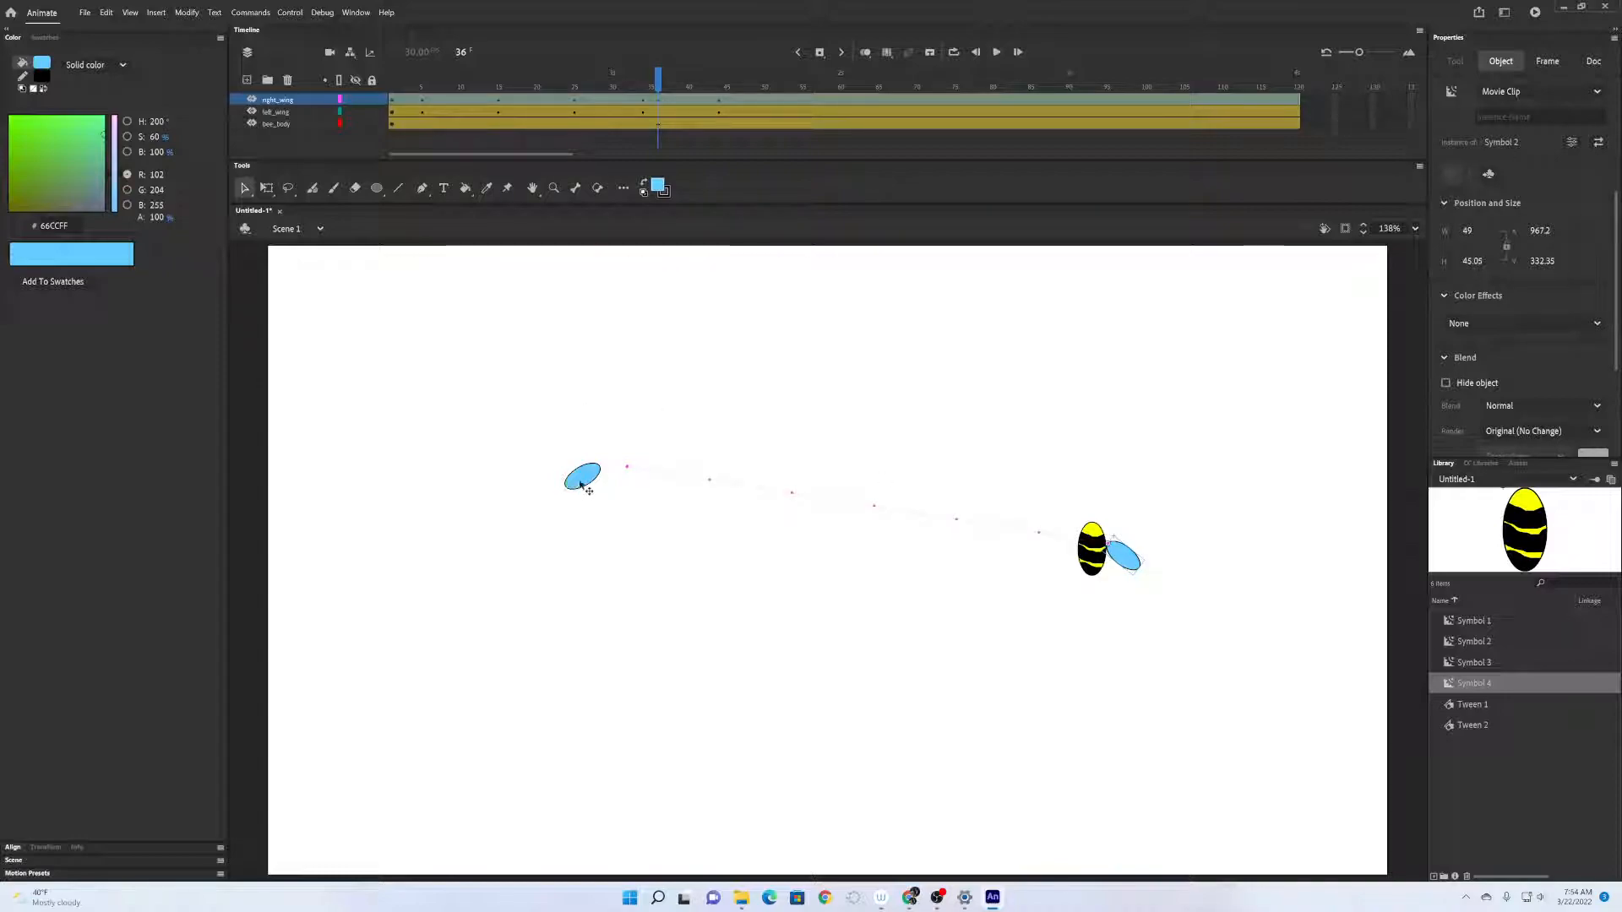
{"action": "left_click_drag", "start_coordinate": [581, 484], "coordinate": [1070, 566]}
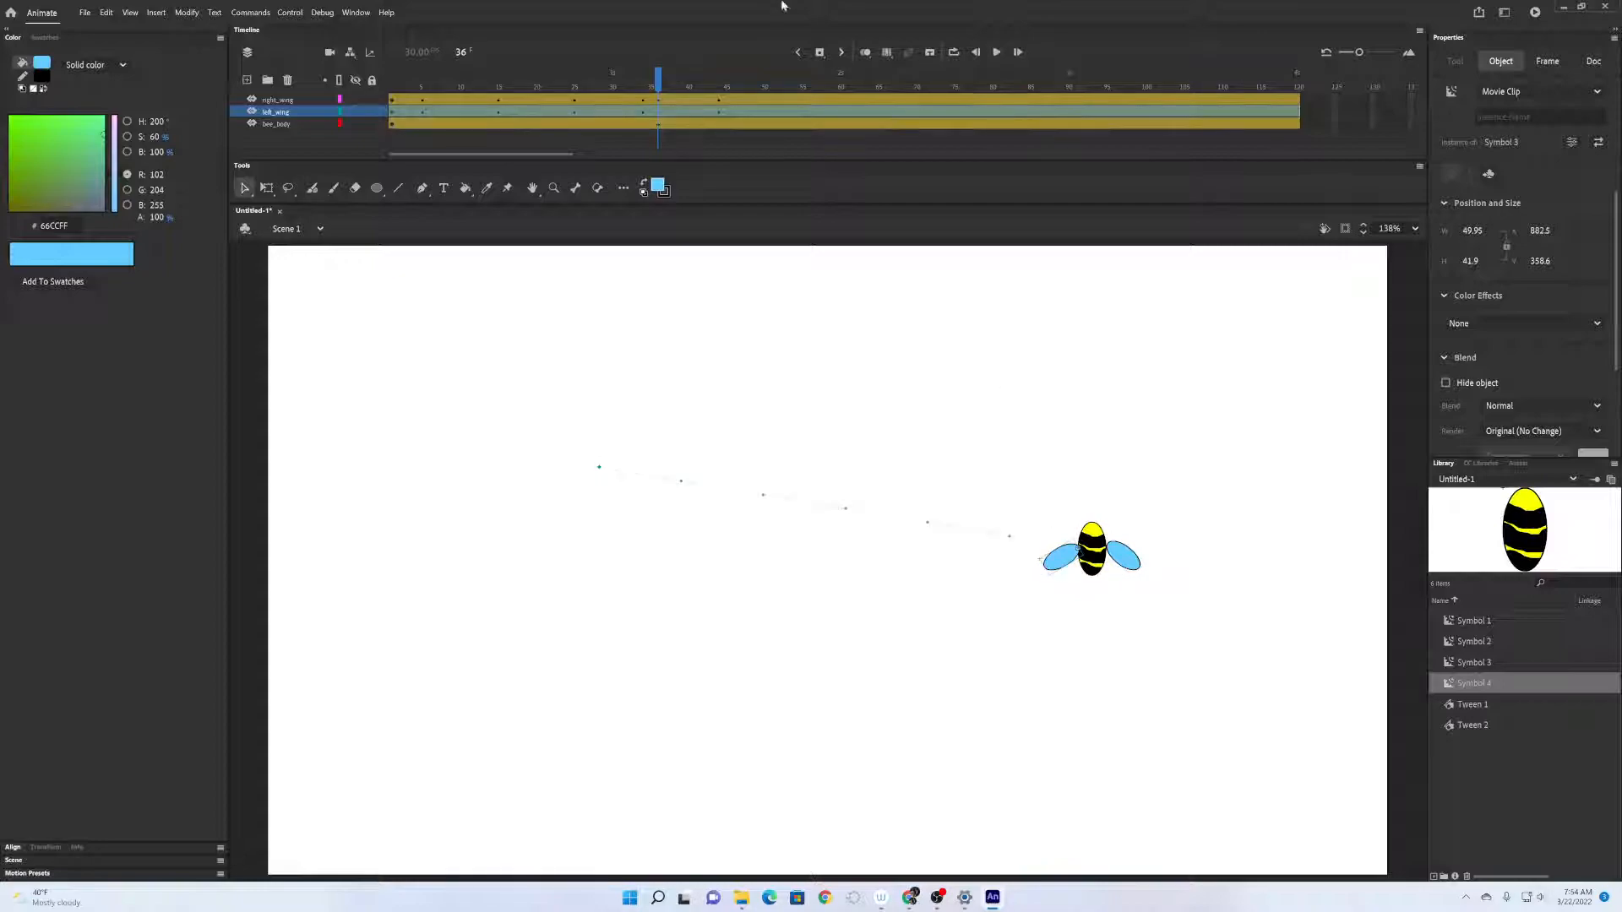
{"action": "left_click", "coordinate": [652, 84]}
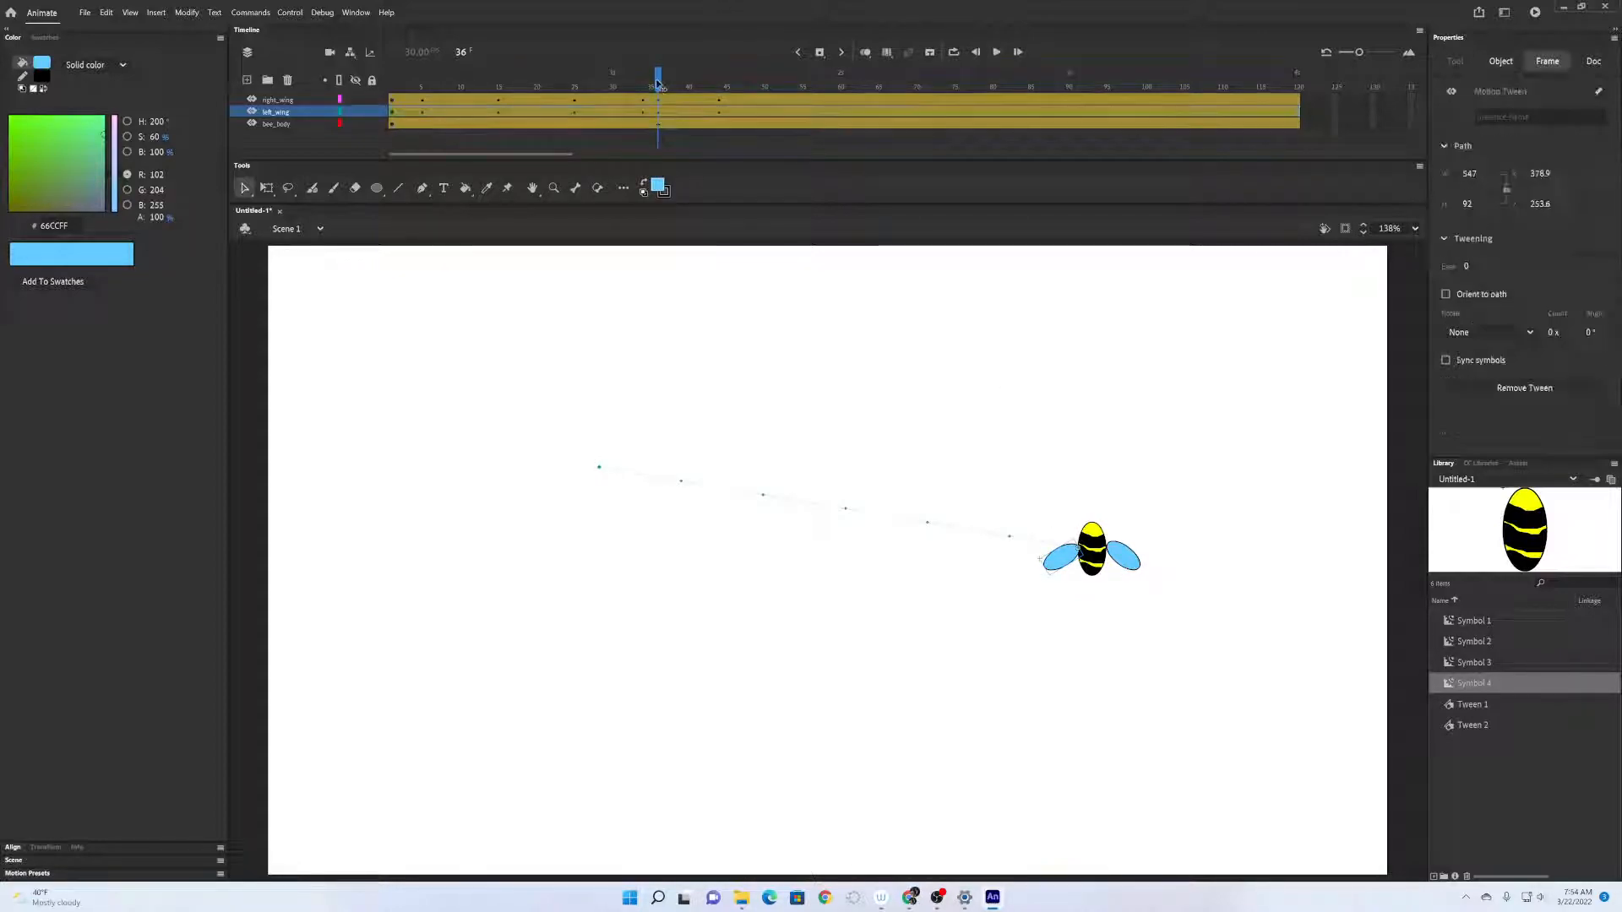
At frame 20, curve both wings' motion paths so they follow the bee's body, and scrub to frame 39 to check the motion.
{"action": "left_click_drag", "start_coordinate": [652, 83], "coordinate": [540, 144]}
{"action": "left_click", "coordinate": [903, 523]}
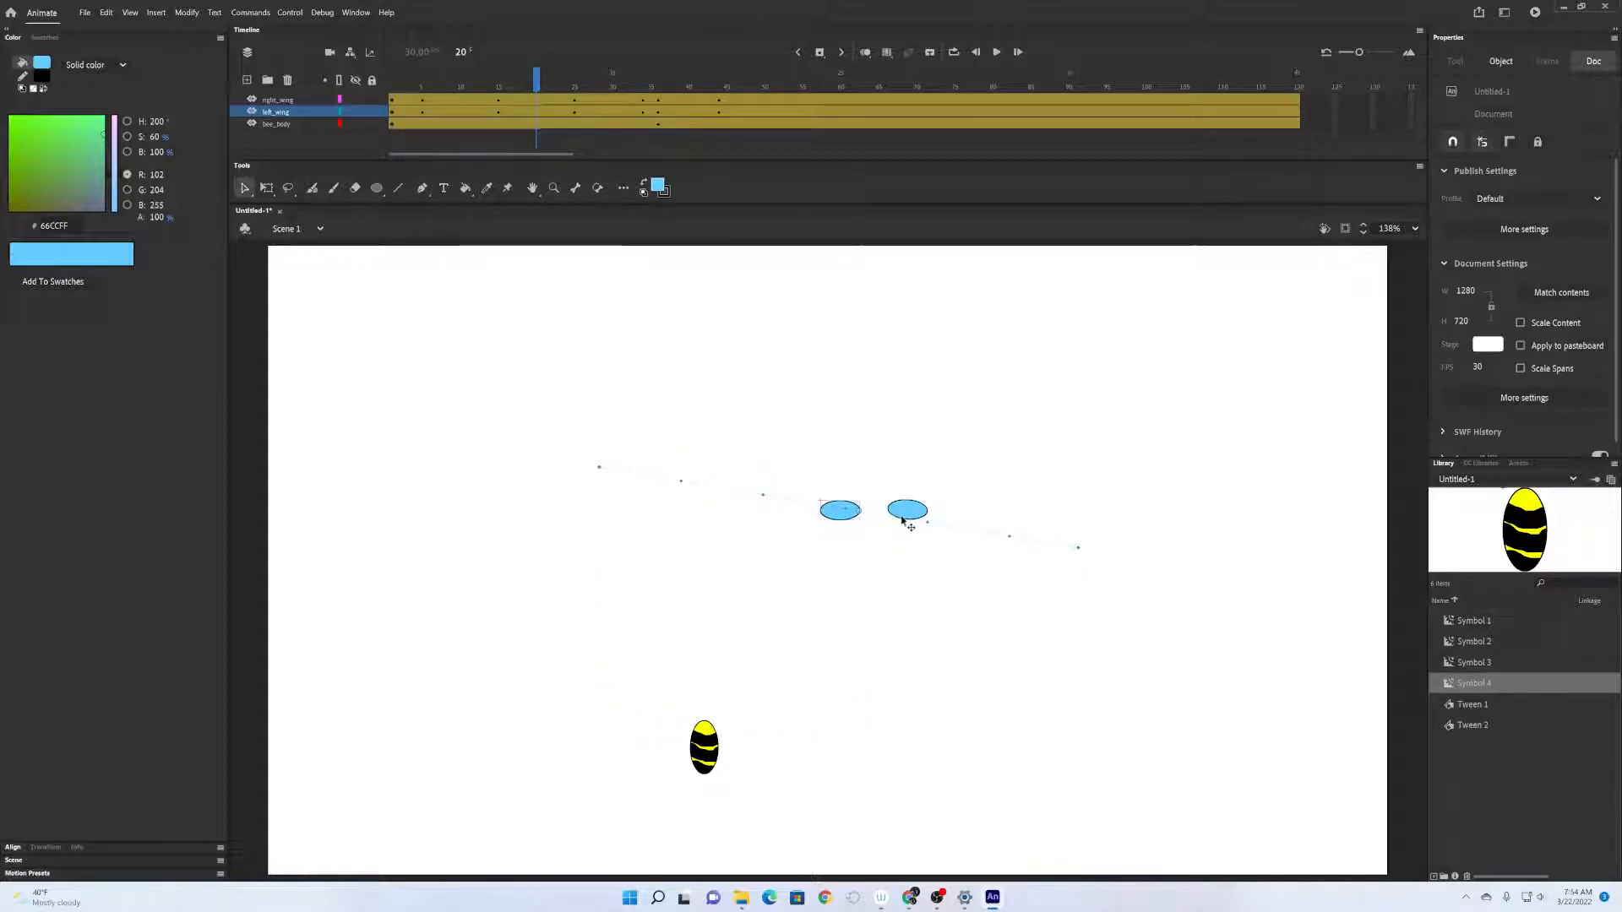
{"action": "left_click_drag", "start_coordinate": [847, 510], "coordinate": [667, 756]}
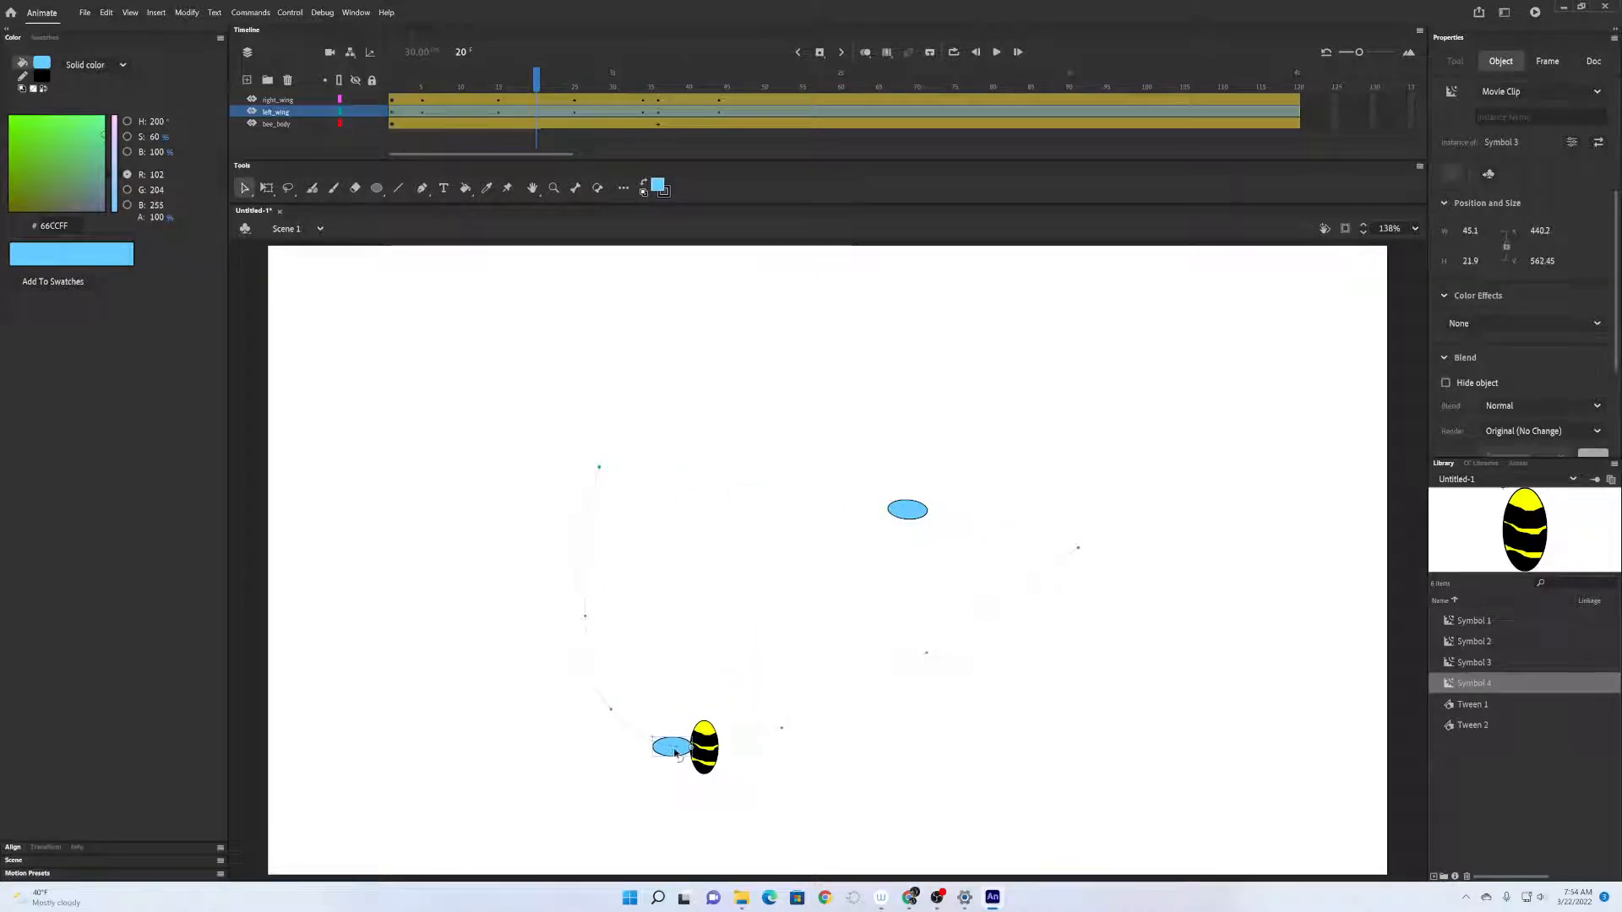
{"action": "left_click", "coordinate": [915, 518]}
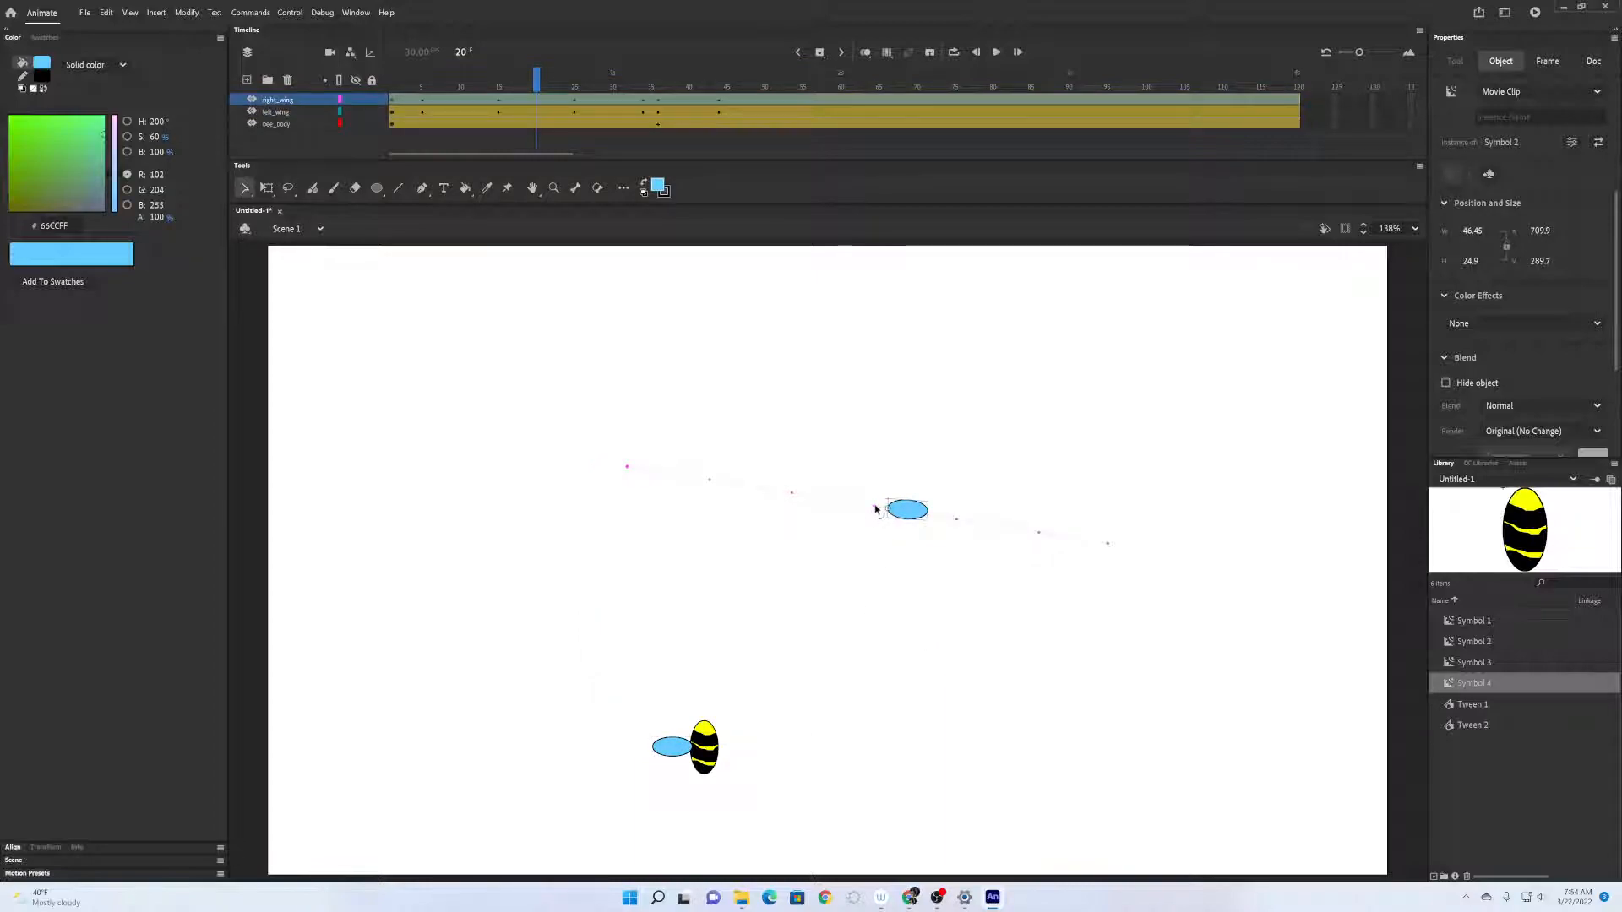
{"action": "left_click_drag", "start_coordinate": [879, 510], "coordinate": [702, 751]}
{"action": "left_click_drag", "start_coordinate": [536, 85], "coordinate": [680, 169]}
{"action": "left_click", "coordinate": [726, 544]}
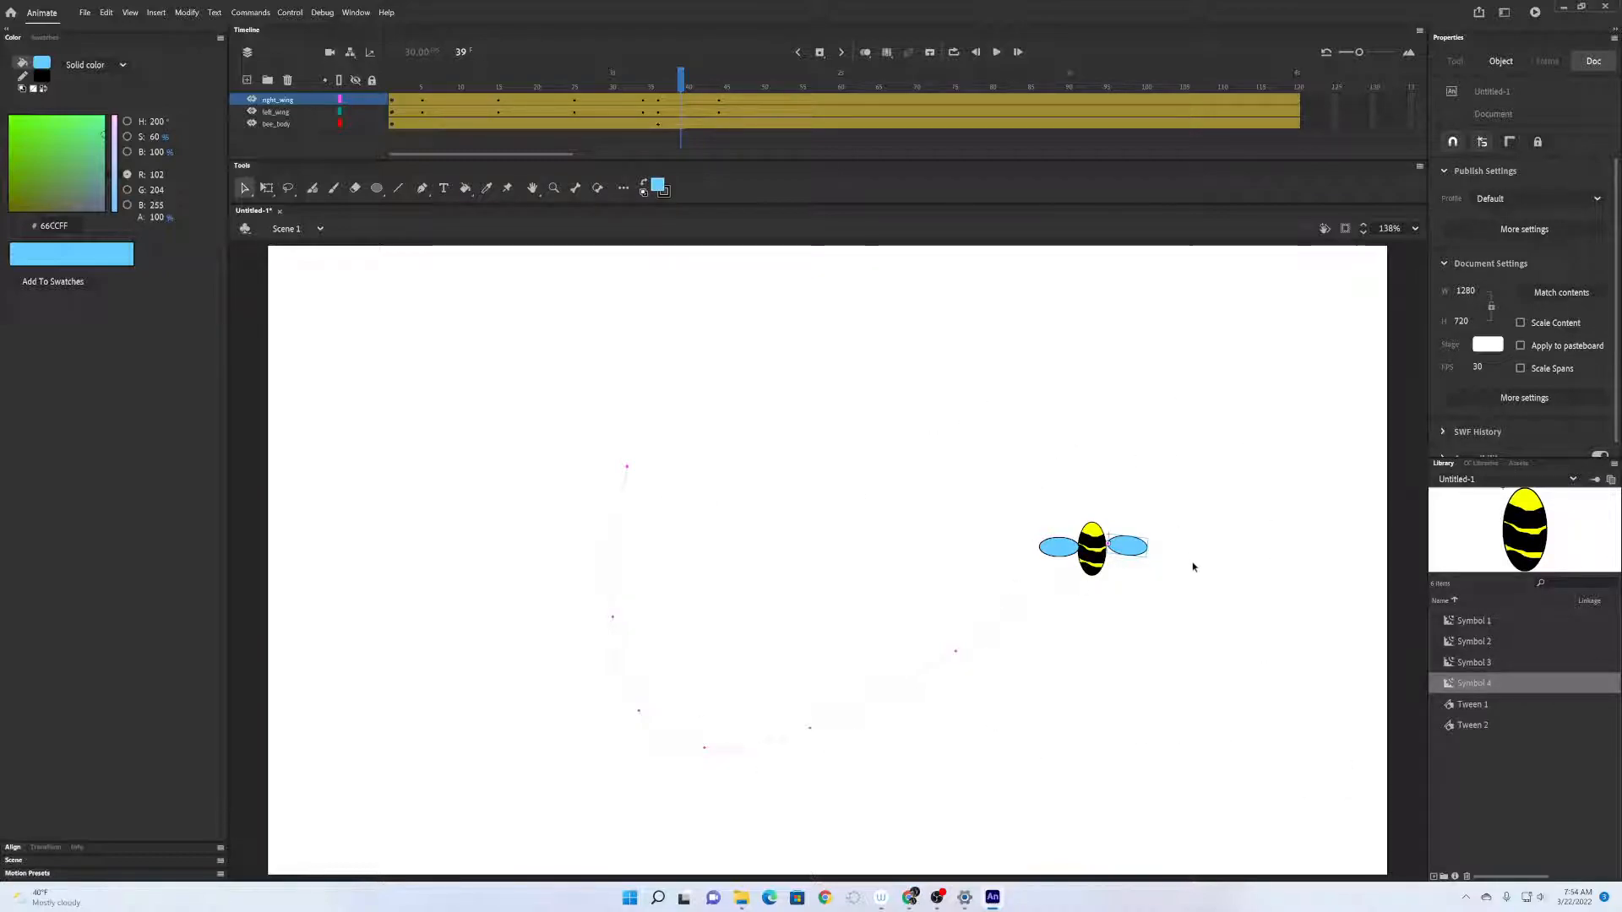
Add a new layer and delete the right_wing, left_wing and bee_body layers.
{"action": "left_click", "coordinate": [247, 80]}
{"action": "left_click", "coordinate": [308, 138]}
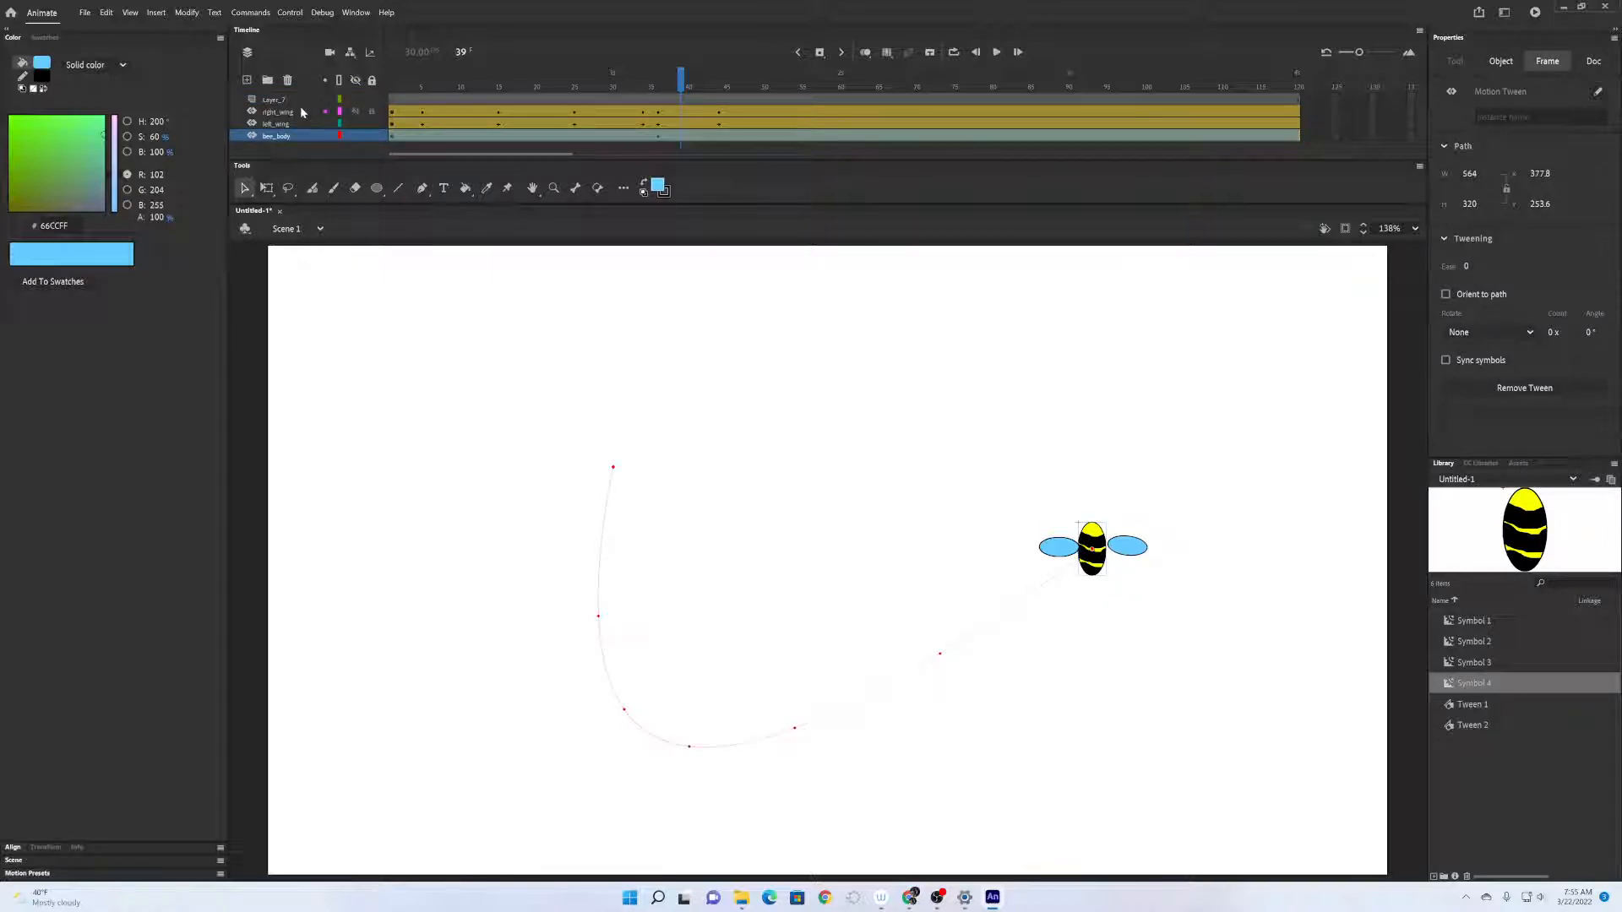
{"action": "left_click", "coordinate": [301, 110], "text": "shift"}
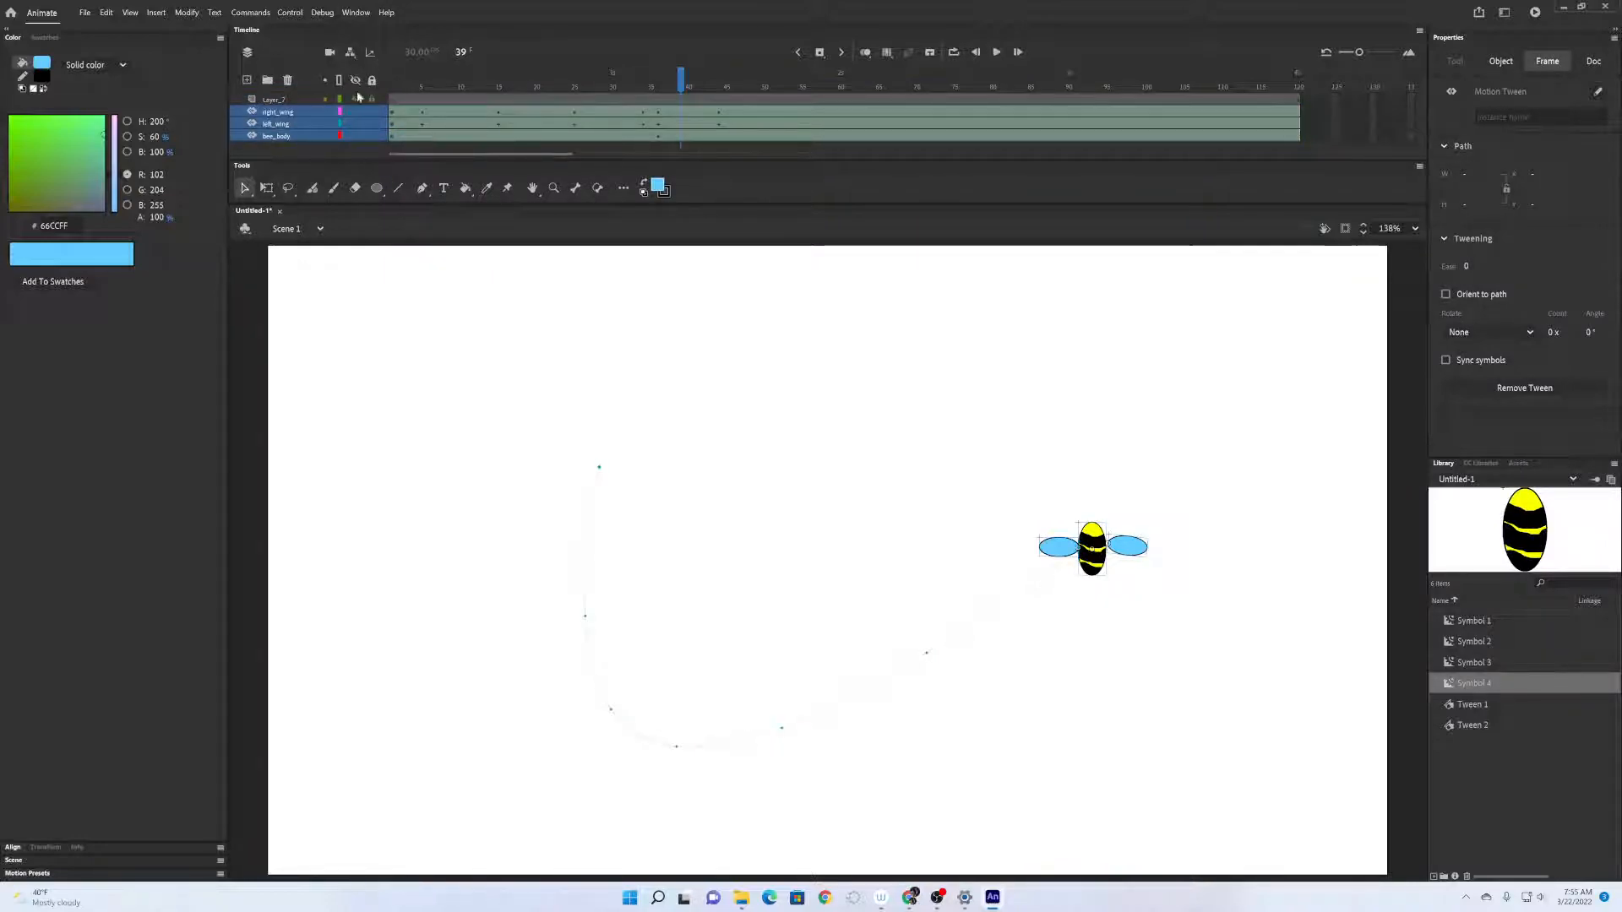
{"action": "left_click", "coordinate": [288, 80]}
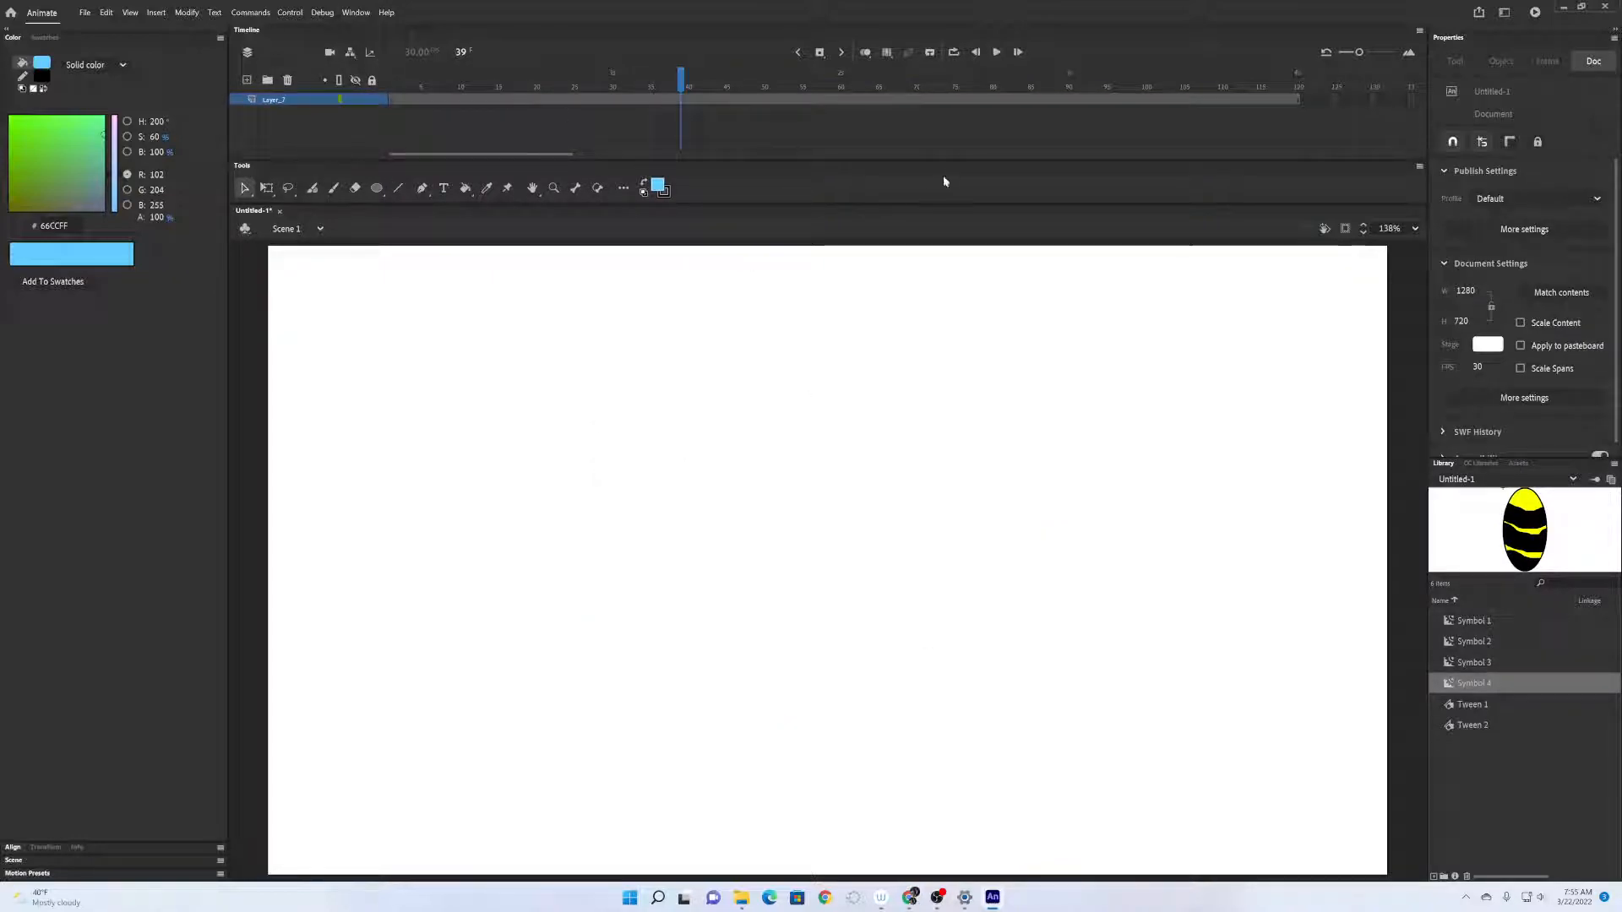
Draw a small upright oval filled with yellow #FFFF00 near the middle of the stage as a new bee body.
{"action": "left_click", "coordinate": [379, 189]}
{"action": "left_click", "coordinate": [658, 185]}
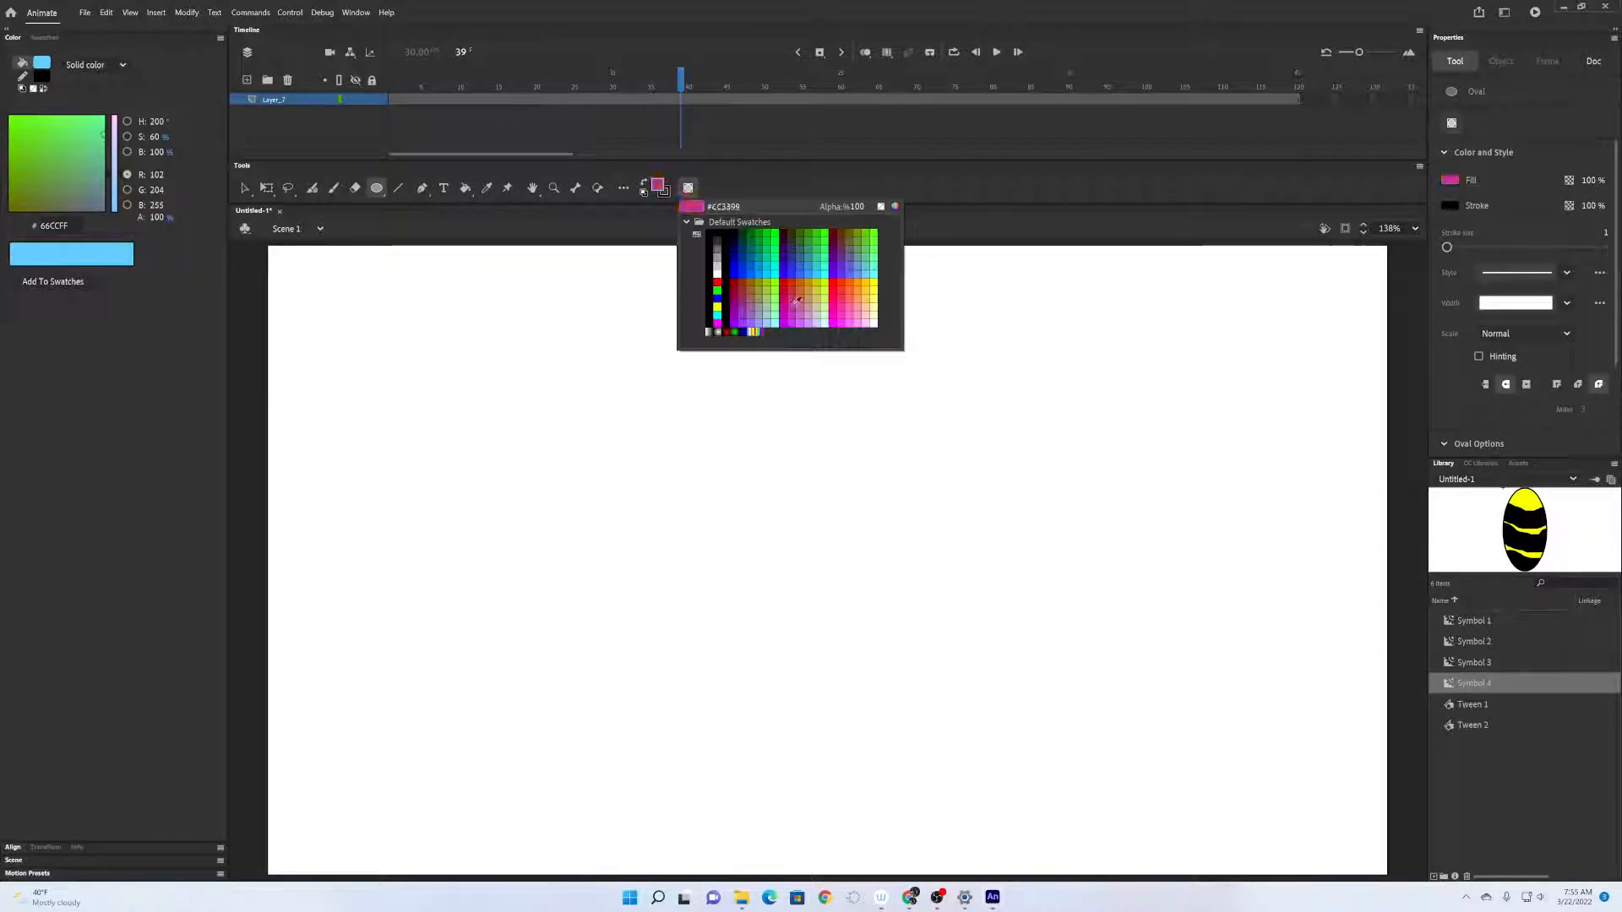
{"action": "left_click", "coordinate": [717, 306]}
{"action": "left_click_drag", "start_coordinate": [743, 549], "coordinate": [777, 603]}
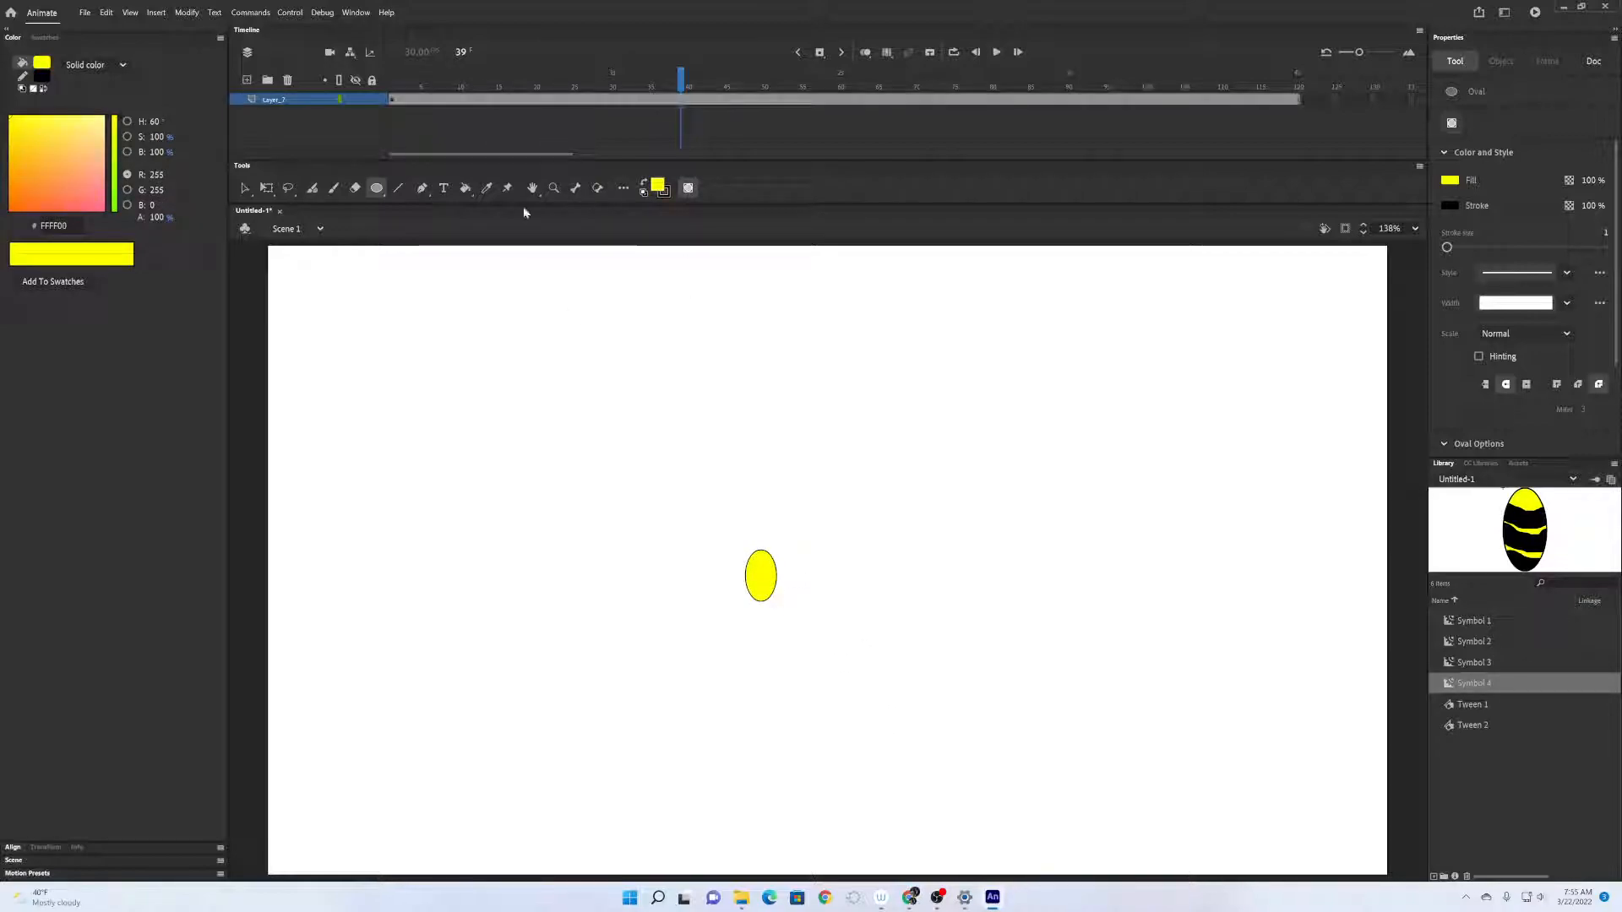
Paint black horizontal stripes inside the yellow oval with the Classic Brush at size 7.
{"action": "left_click", "coordinate": [334, 188]}
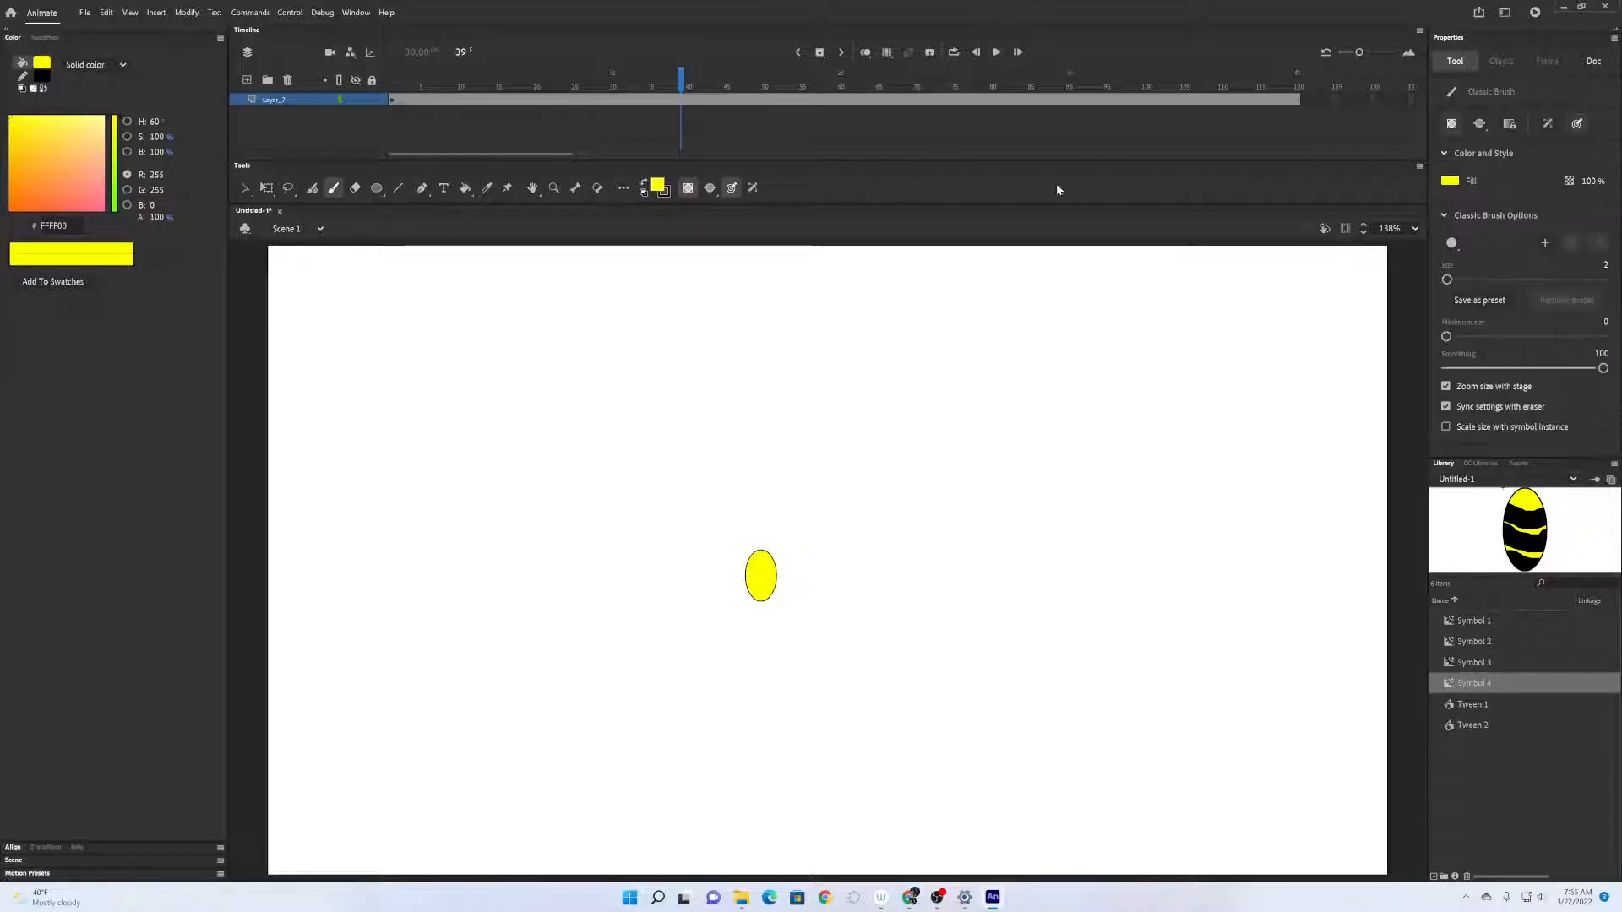
{"action": "left_click", "coordinate": [1450, 181]}
{"action": "left_click", "coordinate": [1241, 212]}
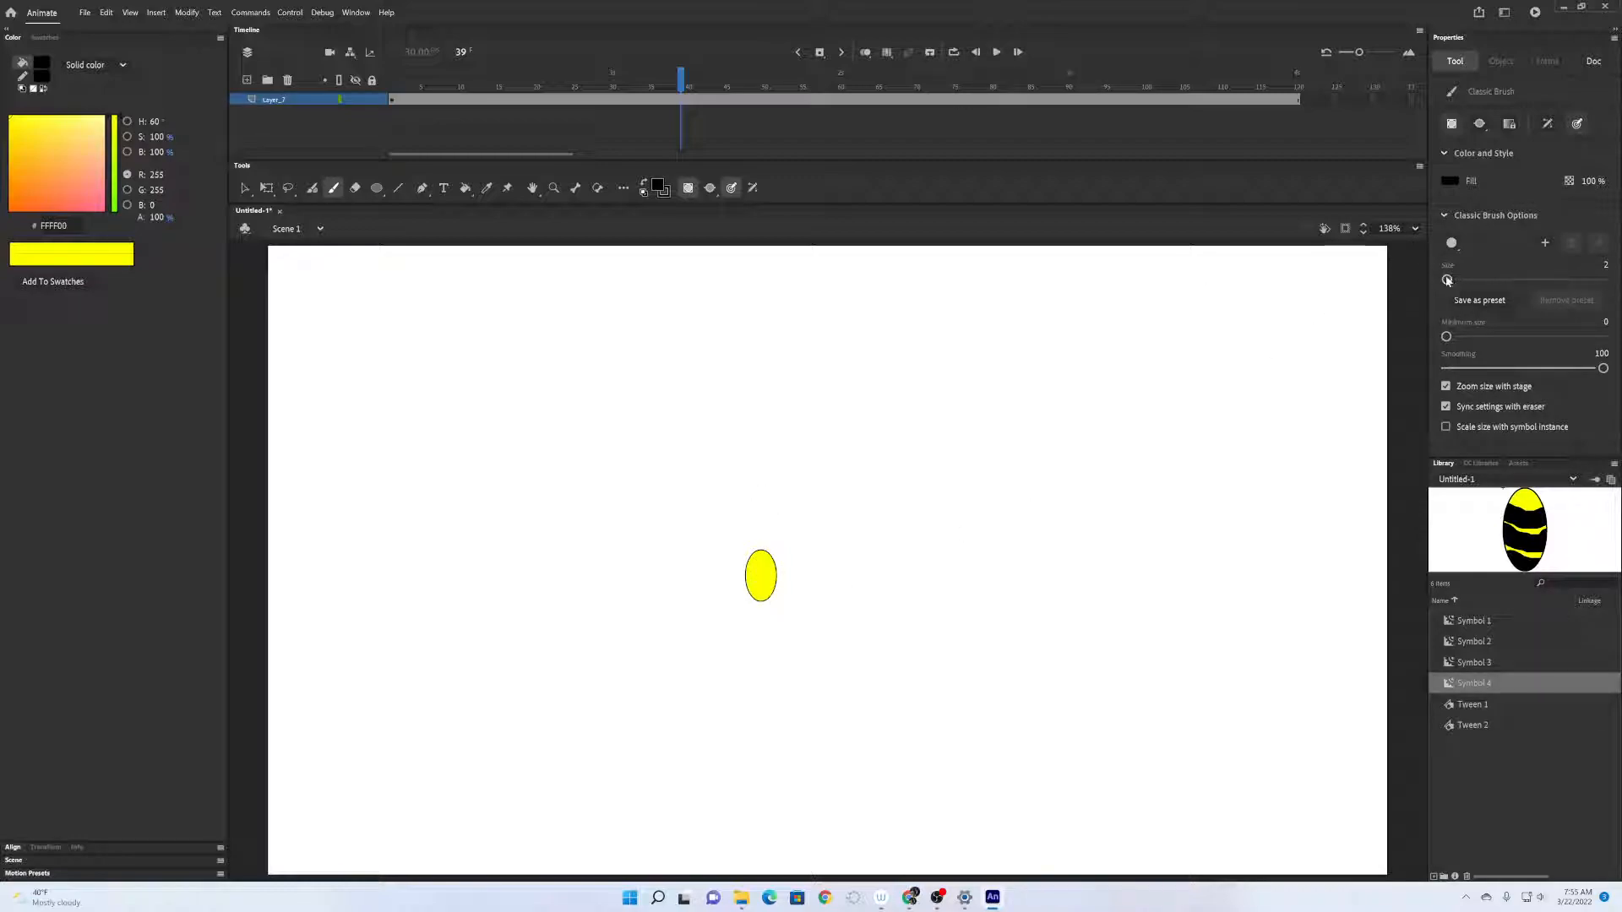
{"action": "left_click_drag", "start_coordinate": [1447, 278], "coordinate": [1450, 282]}
{"action": "left_click", "coordinate": [711, 187]}
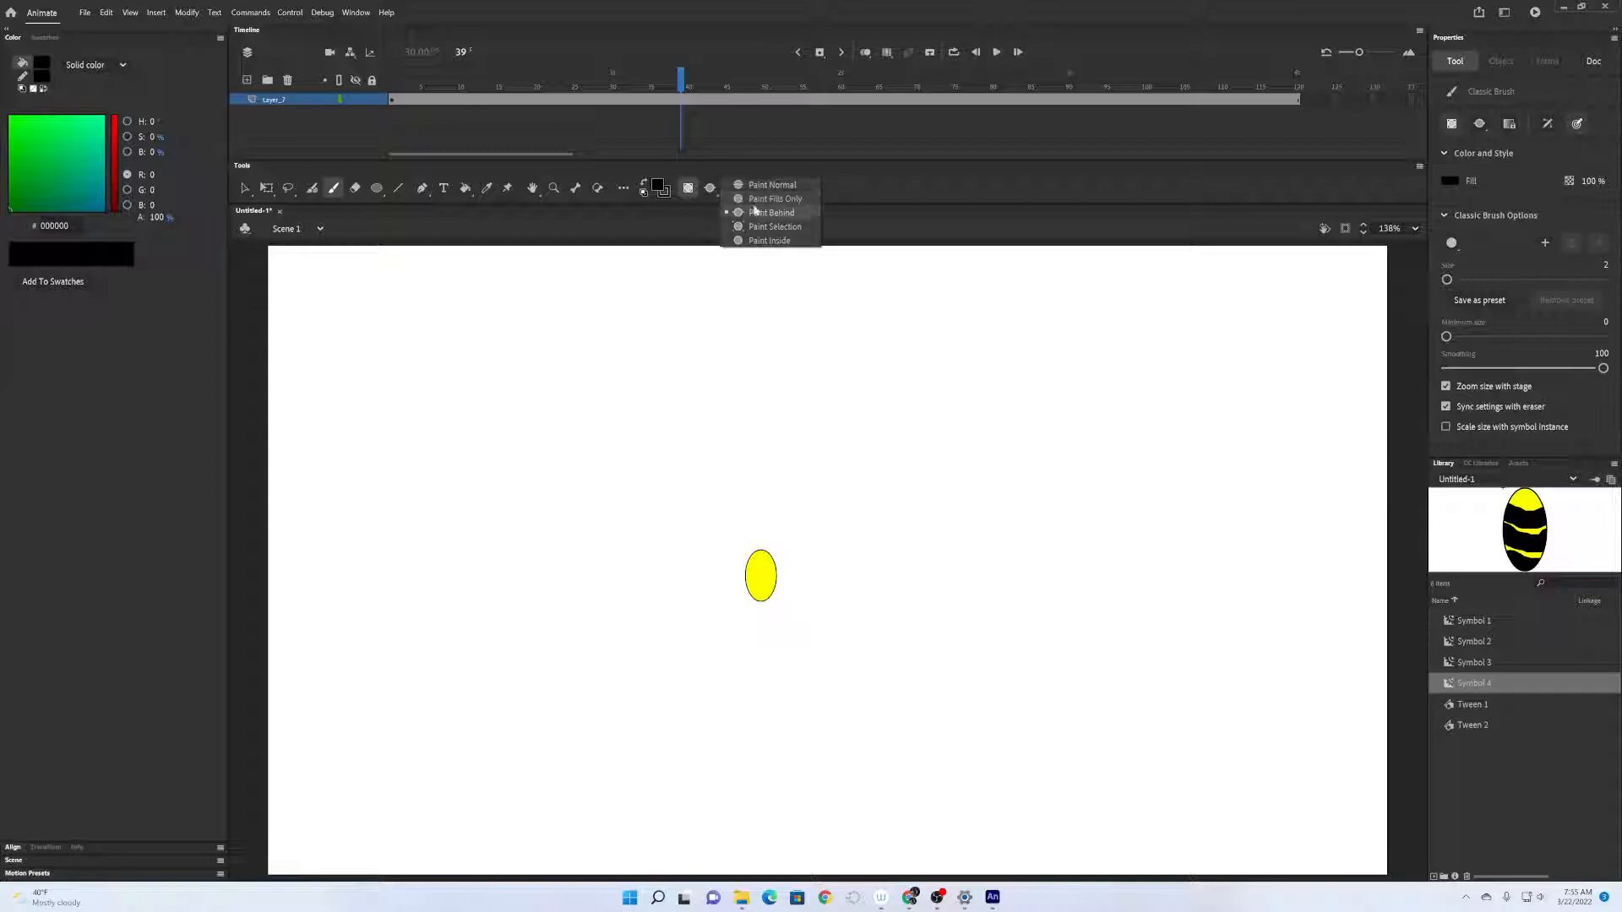
{"action": "left_click", "coordinate": [751, 213]}
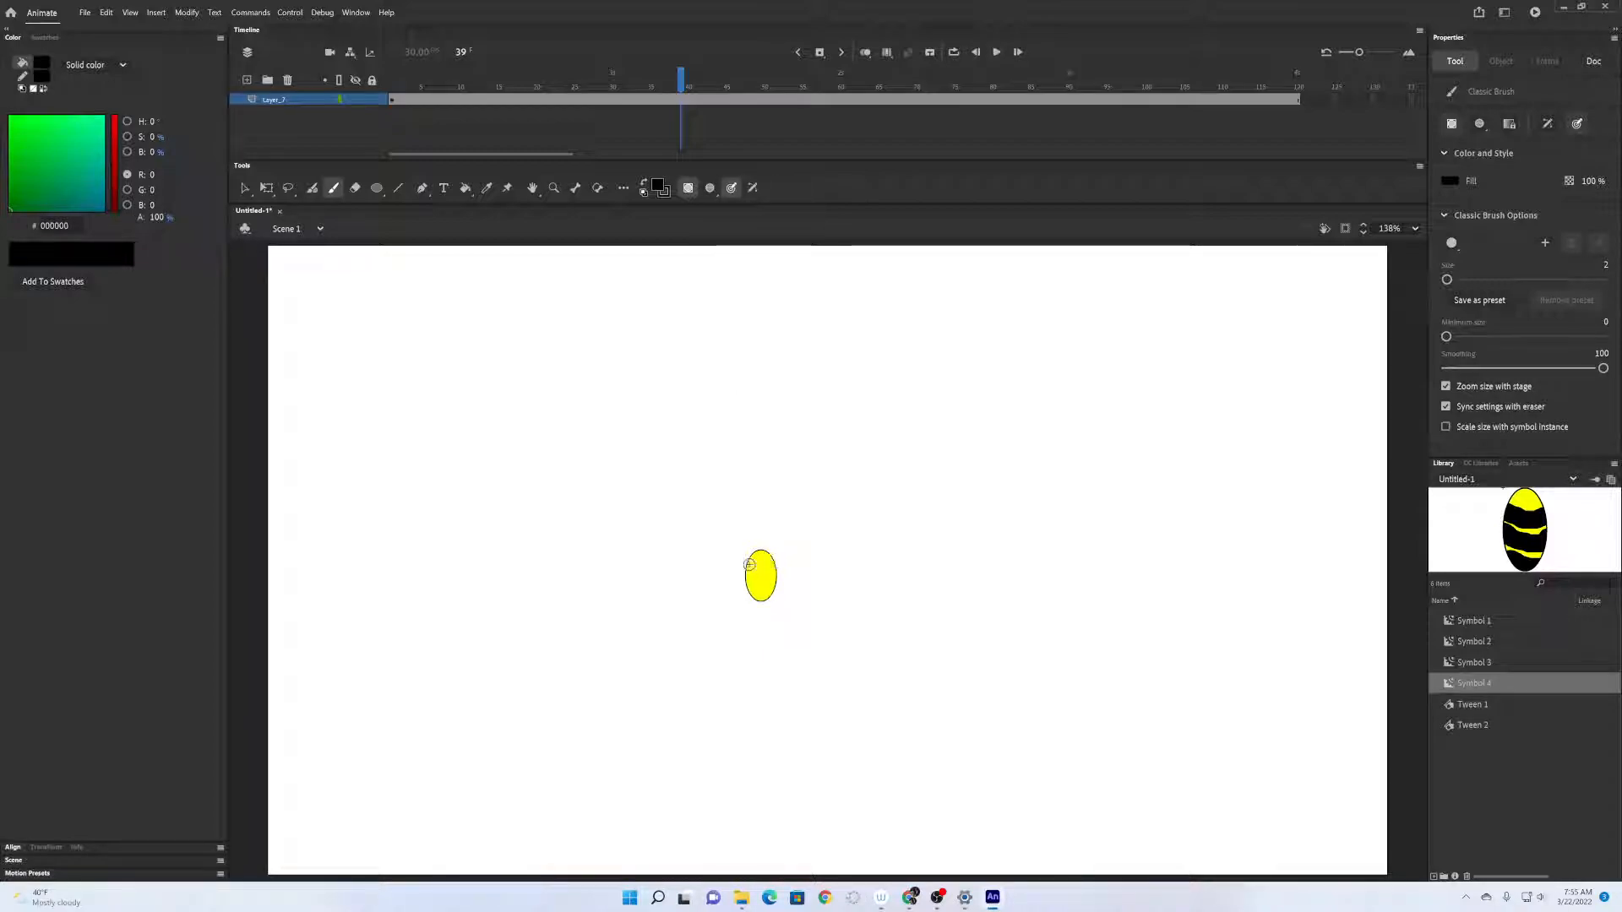
{"action": "left_click_drag", "start_coordinate": [775, 570], "coordinate": [818, 549]}
{"action": "key", "text": "ctrl+z"}
{"action": "left_click_drag", "start_coordinate": [1446, 280], "coordinate": [1450, 279]}
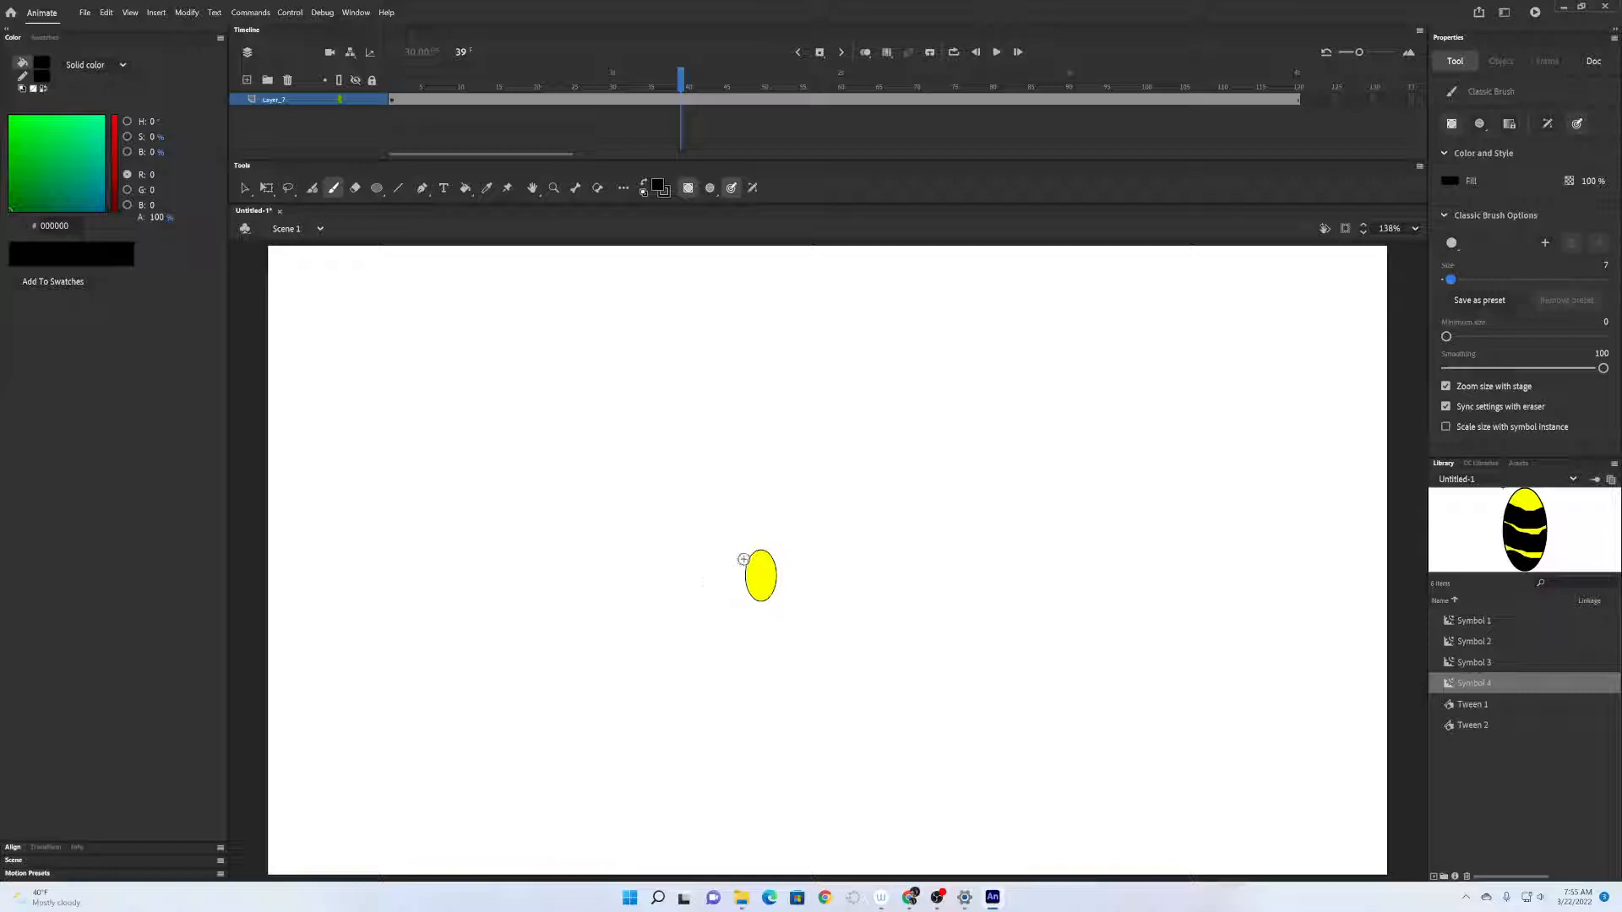
{"action": "mouse_move", "coordinate": [745, 556]}
{"action": "left_mouse_down"}
{"action": "mouse_move", "coordinate": [794, 581]}
{"action": "mouse_move", "coordinate": [744, 593]}
{"action": "mouse_move", "coordinate": [802, 594]}
{"action": "left_mouse_up"}
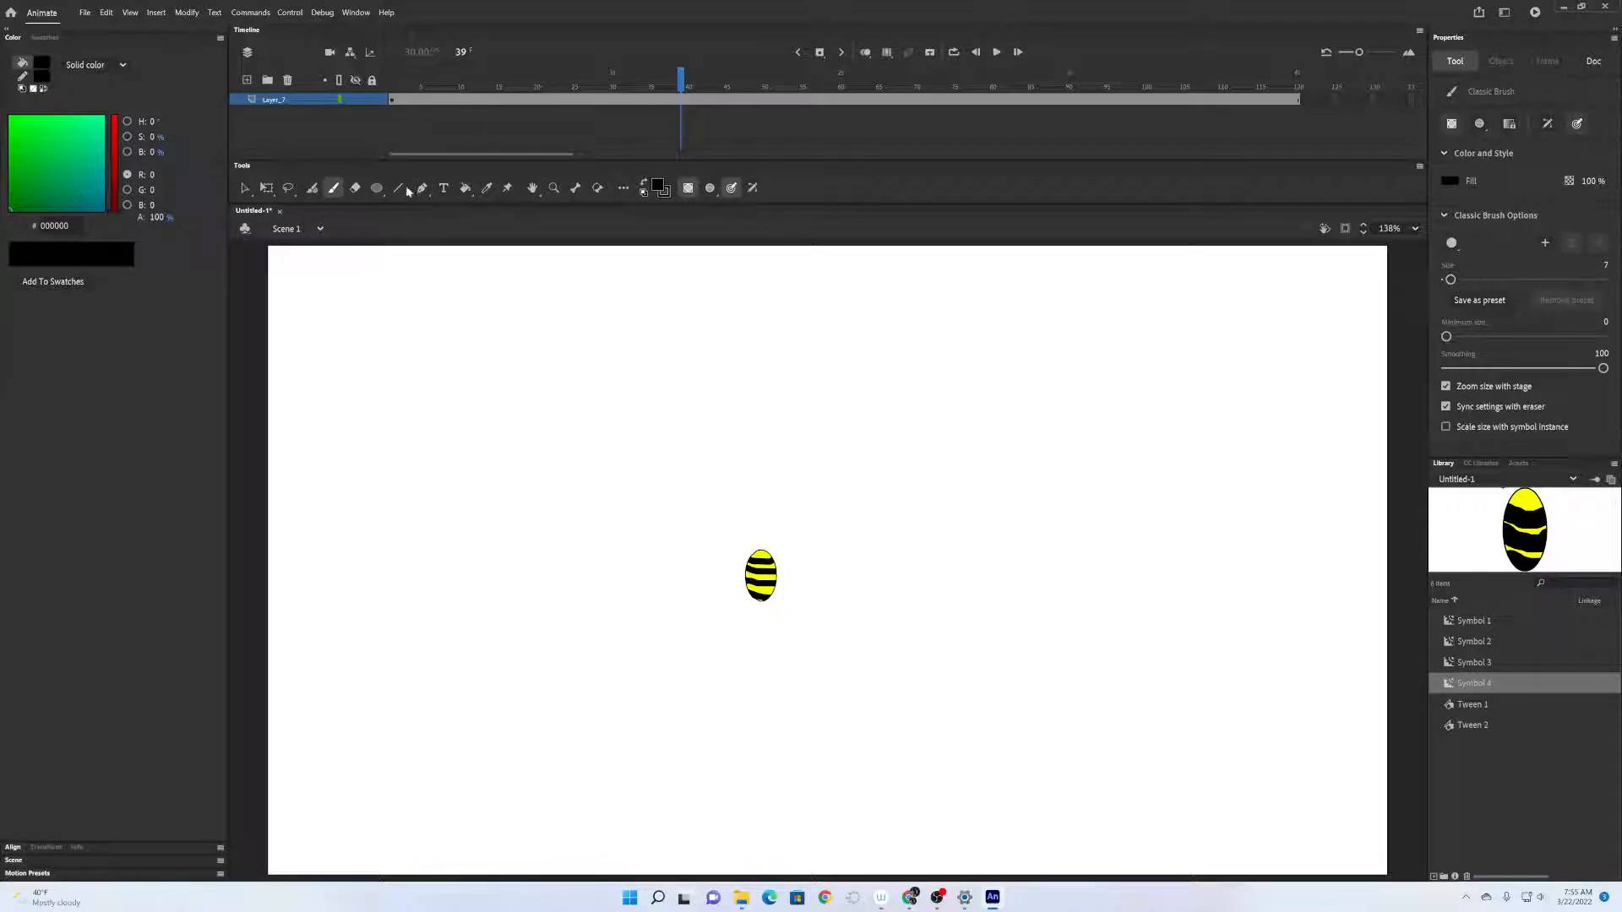
Draw a black circle about 20 px wide as the bee's head and a #66CCFF oval wing about 53 px wide on each side of the body.
{"action": "left_click", "coordinate": [377, 188]}
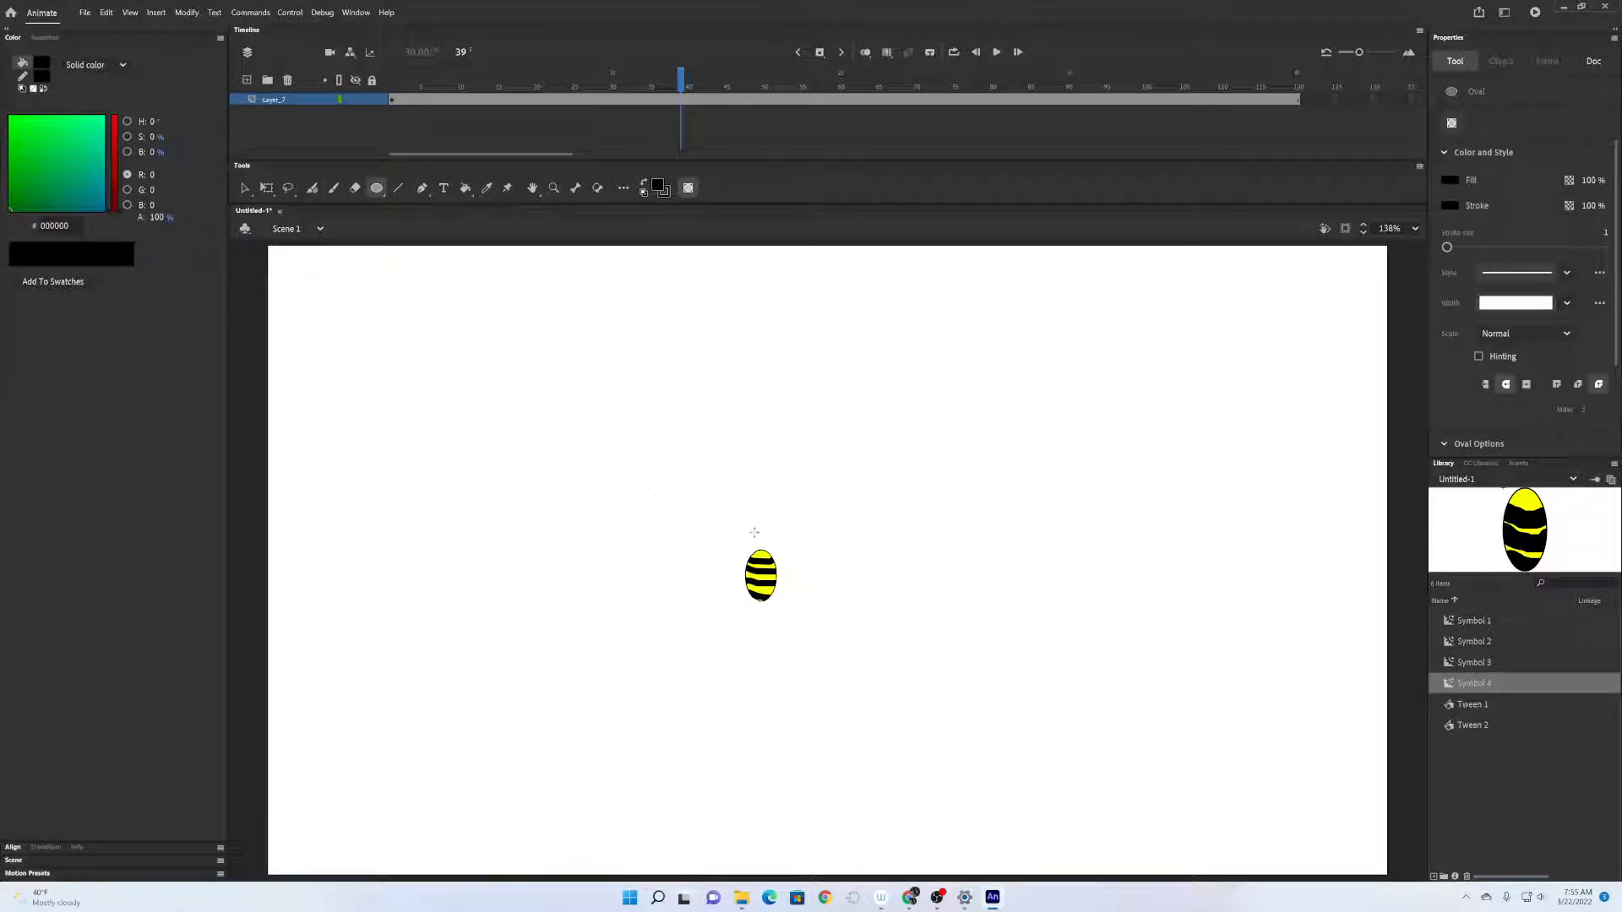
{"action": "left_click_drag", "start_coordinate": [753, 534], "coordinate": [771, 549]}
{"action": "left_click", "coordinate": [660, 186]}
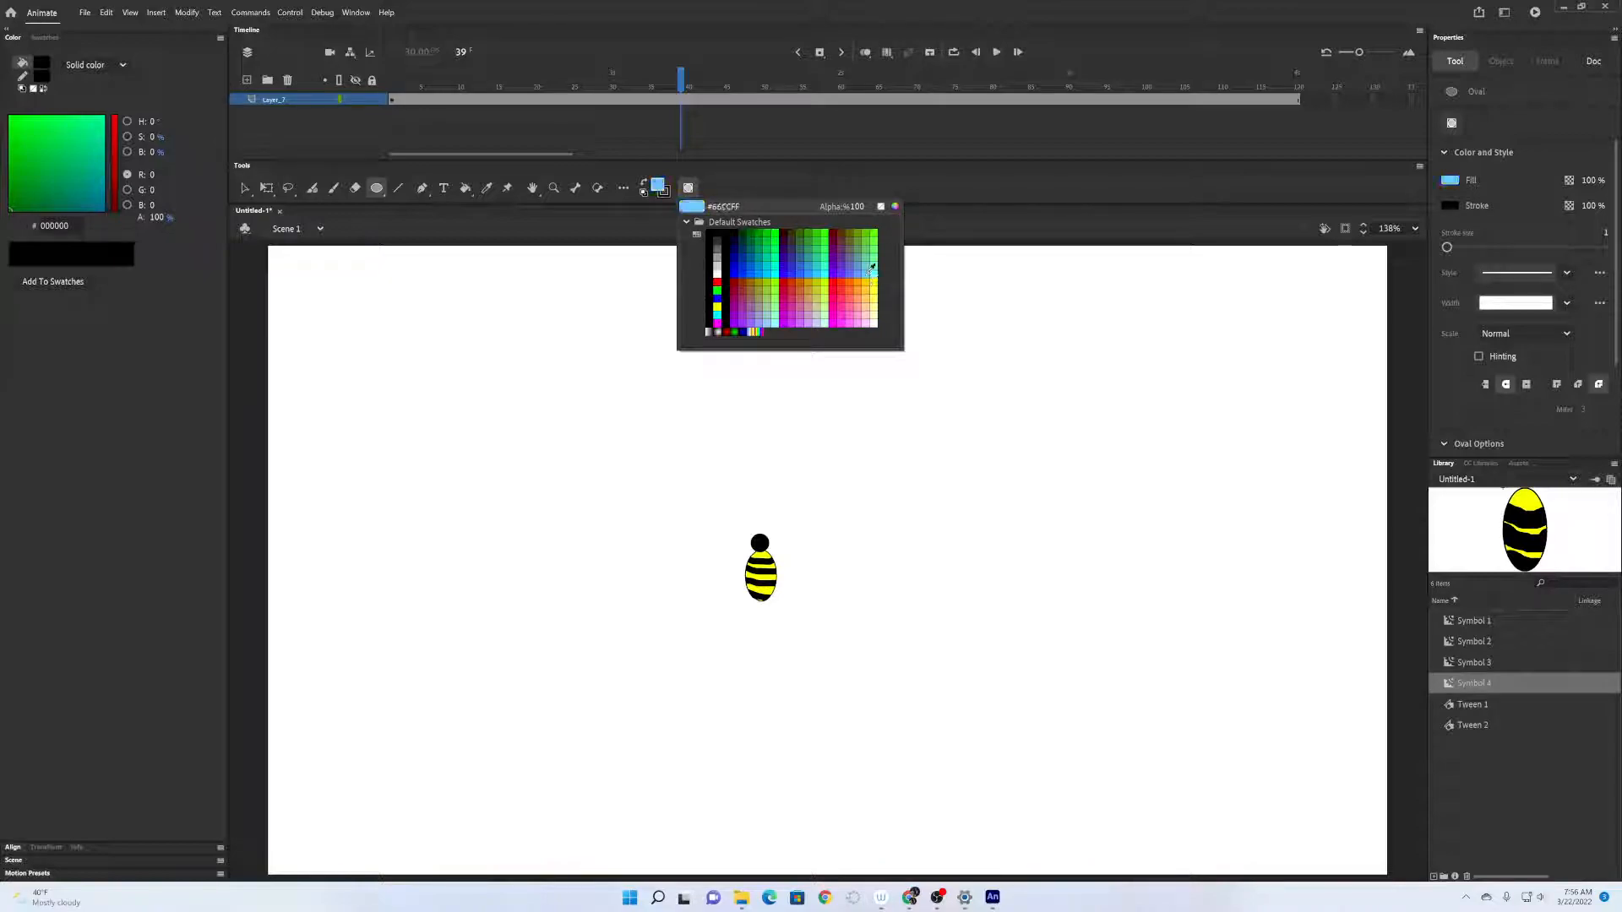
{"action": "left_click", "coordinate": [869, 270]}
{"action": "left_click_drag", "start_coordinate": [775, 562], "coordinate": [821, 589]}
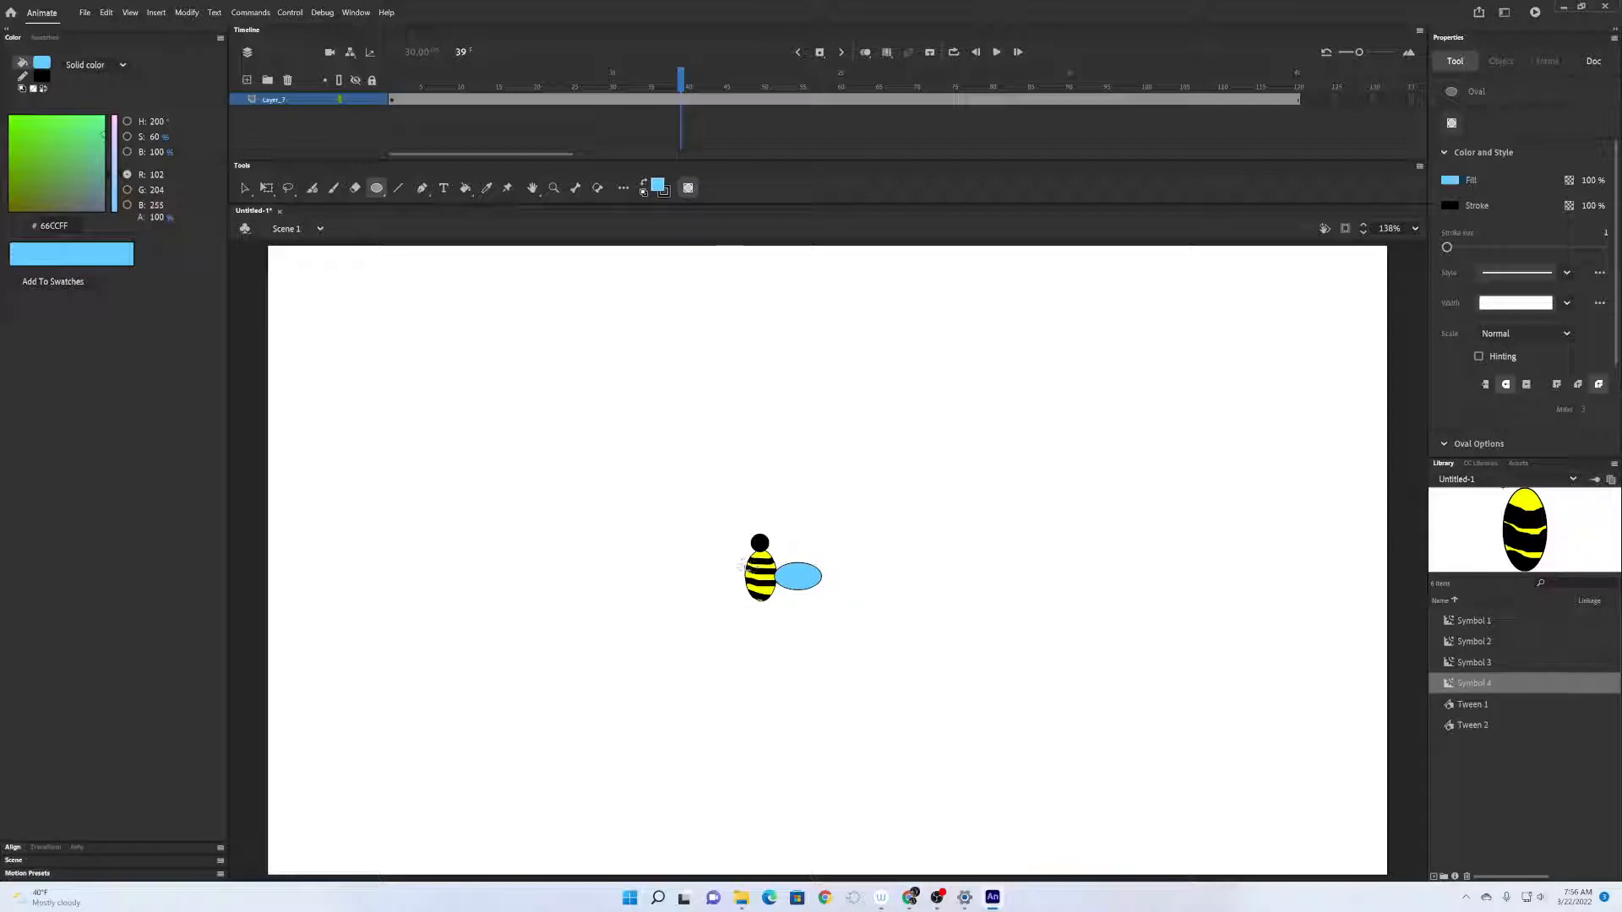
{"action": "left_click_drag", "start_coordinate": [744, 563], "coordinate": [701, 595]}
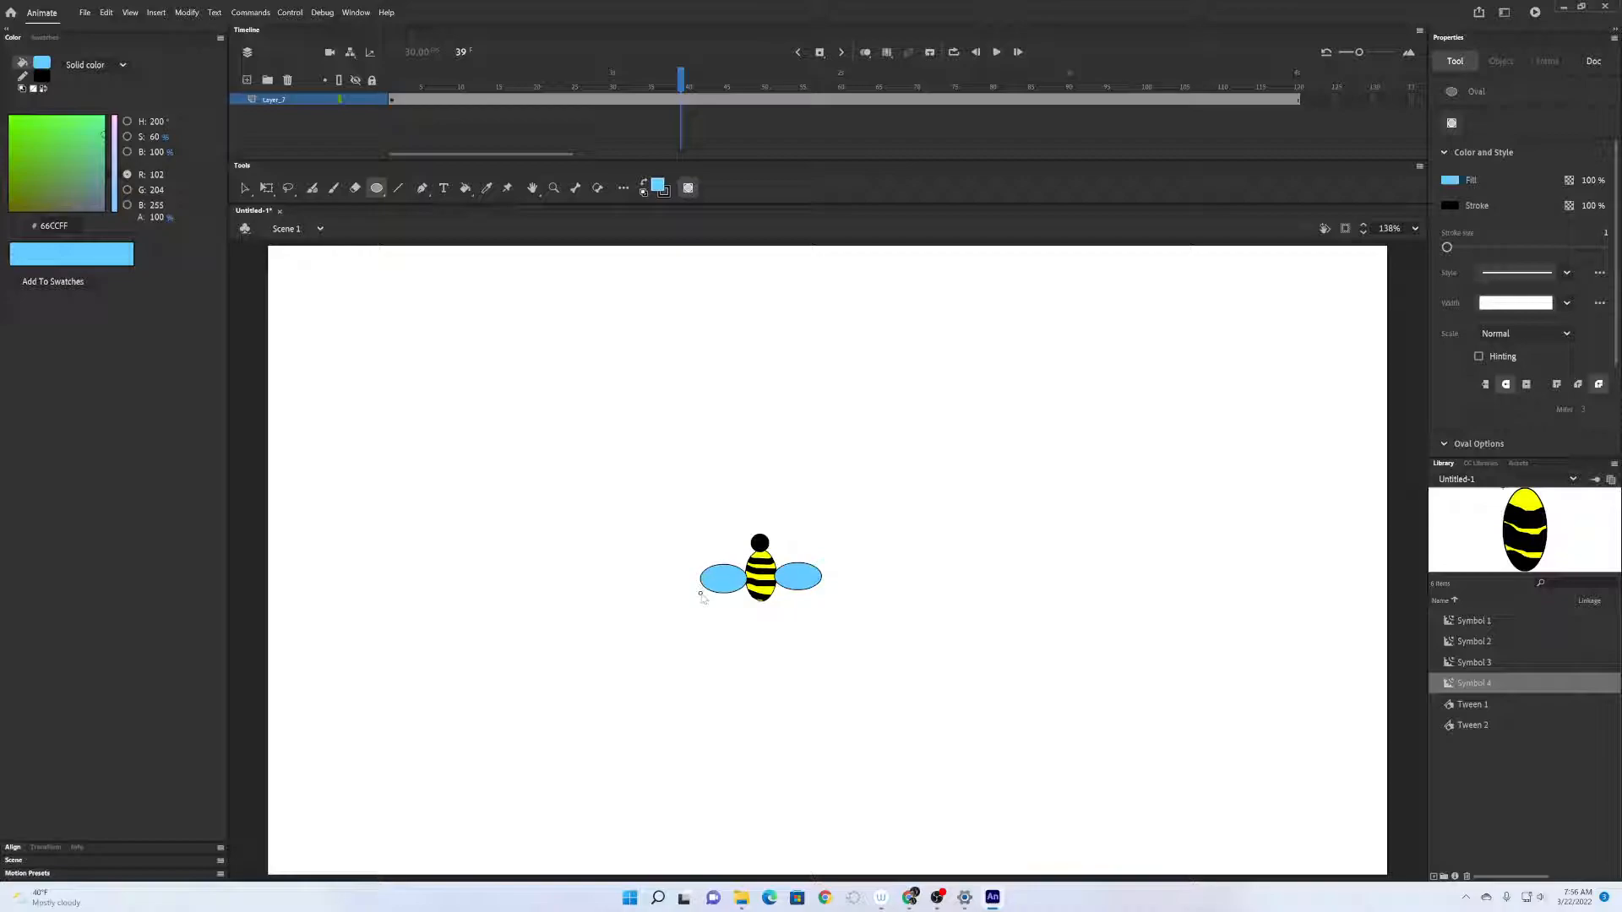
Move both wings up to the upper part of the striped body and nudge them so they meet its sides.
{"action": "left_click", "coordinate": [244, 188]}
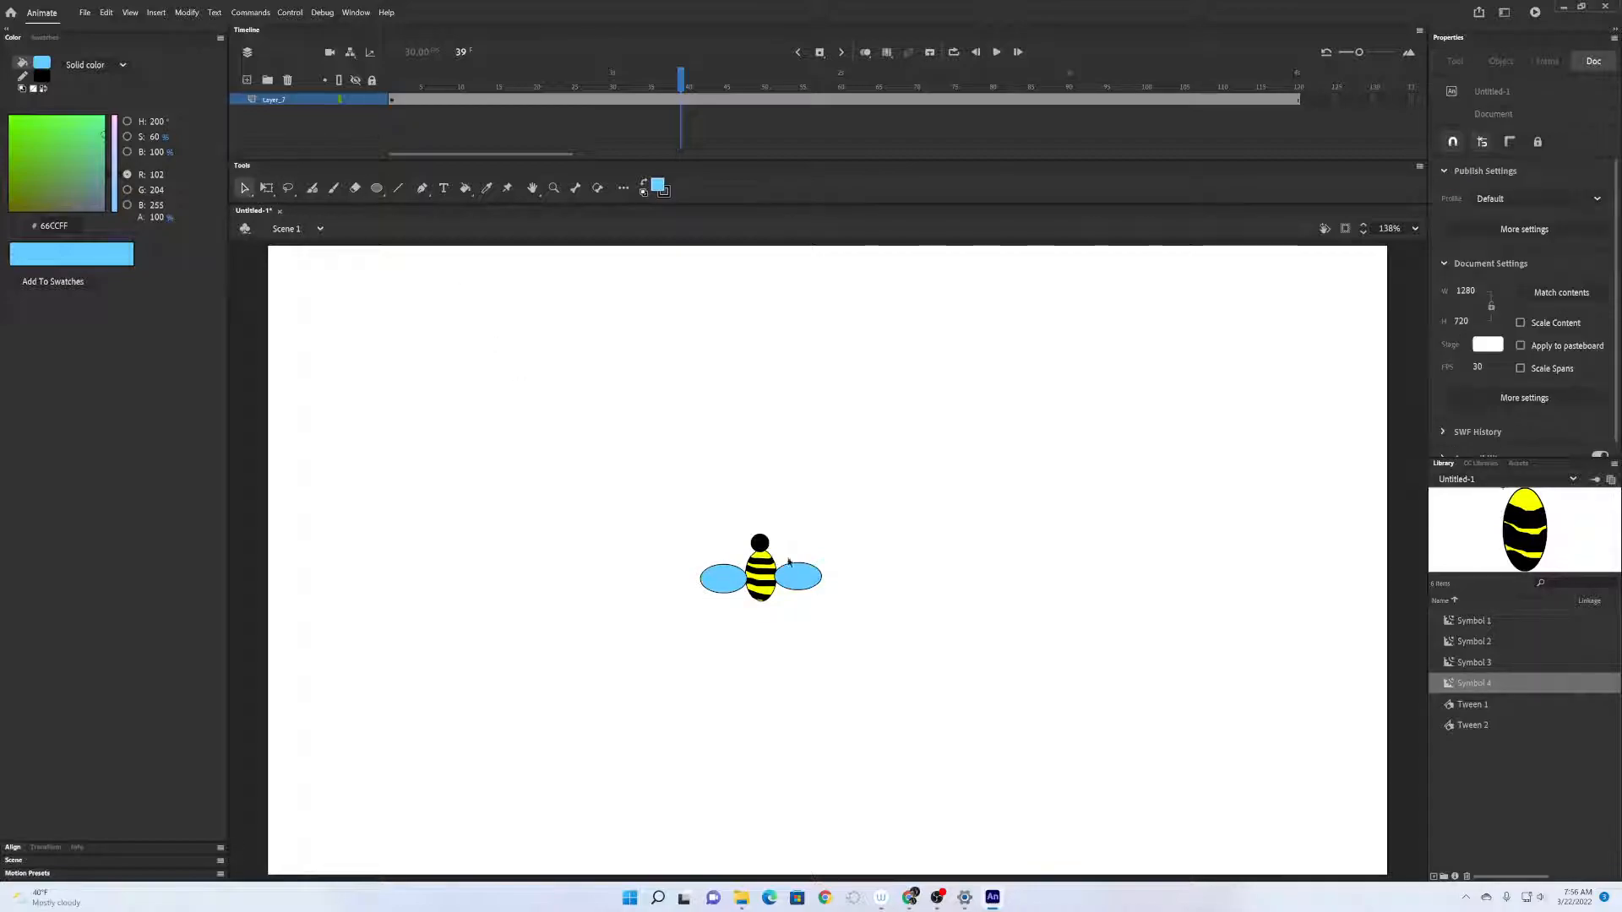
{"action": "mouse_move", "coordinate": [803, 586]}
{"action": "left_mouse_down"}
{"action": "mouse_move", "coordinate": [801, 561]}
{"action": "mouse_move", "coordinate": [720, 564]}
{"action": "left_mouse_up"}
{"action": "key", "text": "Right"}
{"action": "key", "text": "Right"}
{"action": "key", "text": "Right"}
{"action": "key", "text": "Right"}
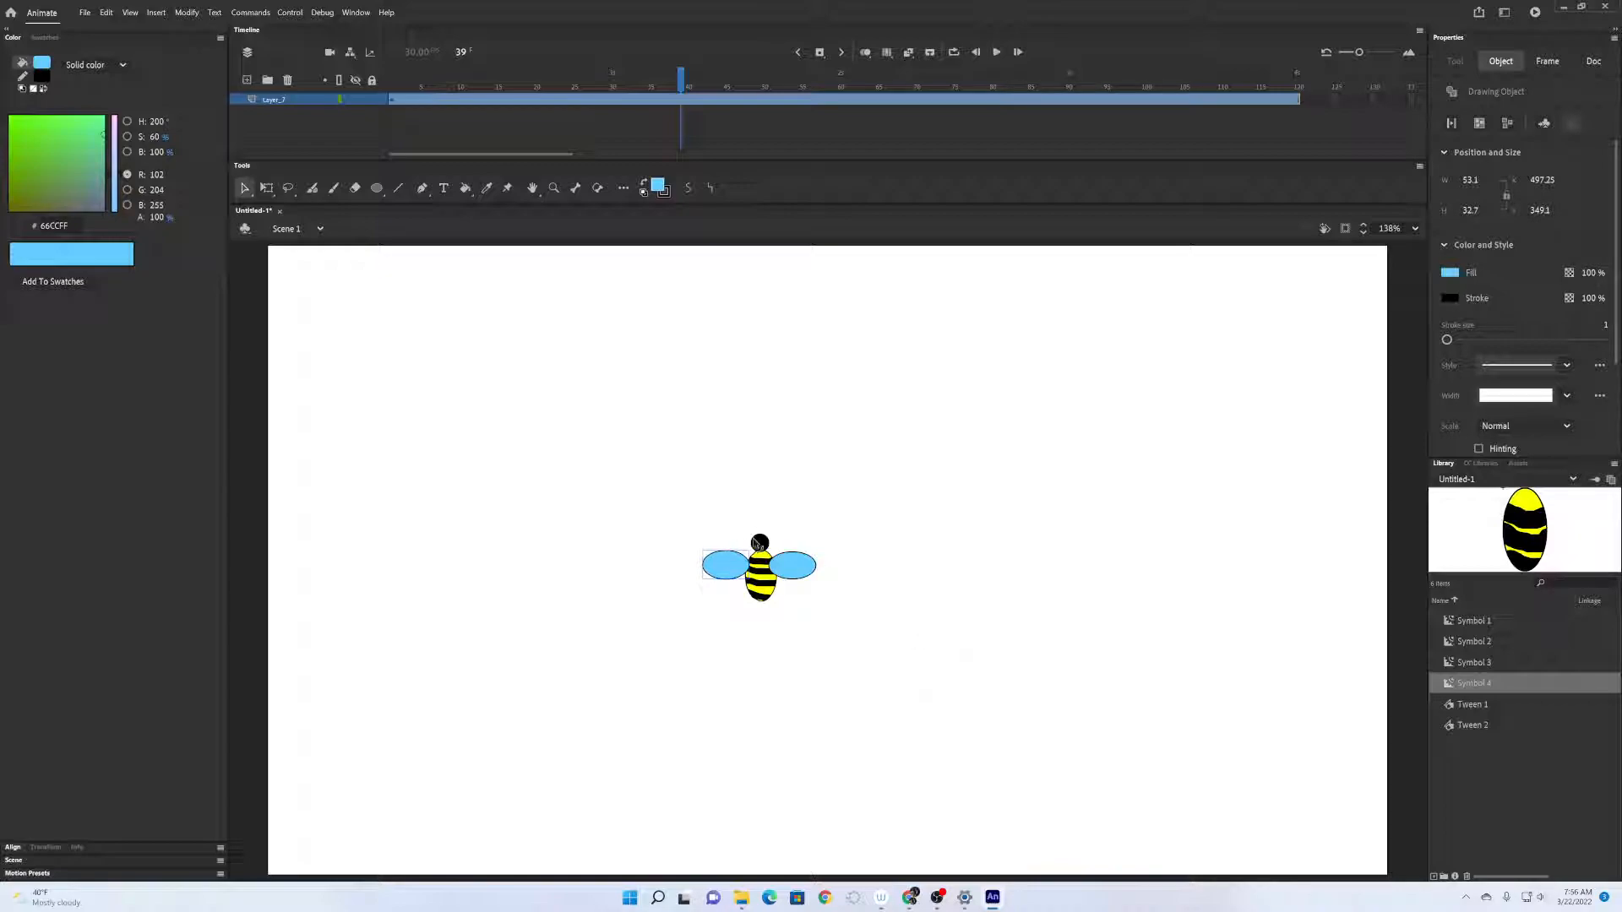
{"action": "left_click", "coordinate": [795, 575]}
{"action": "left_click", "coordinate": [865, 513]}
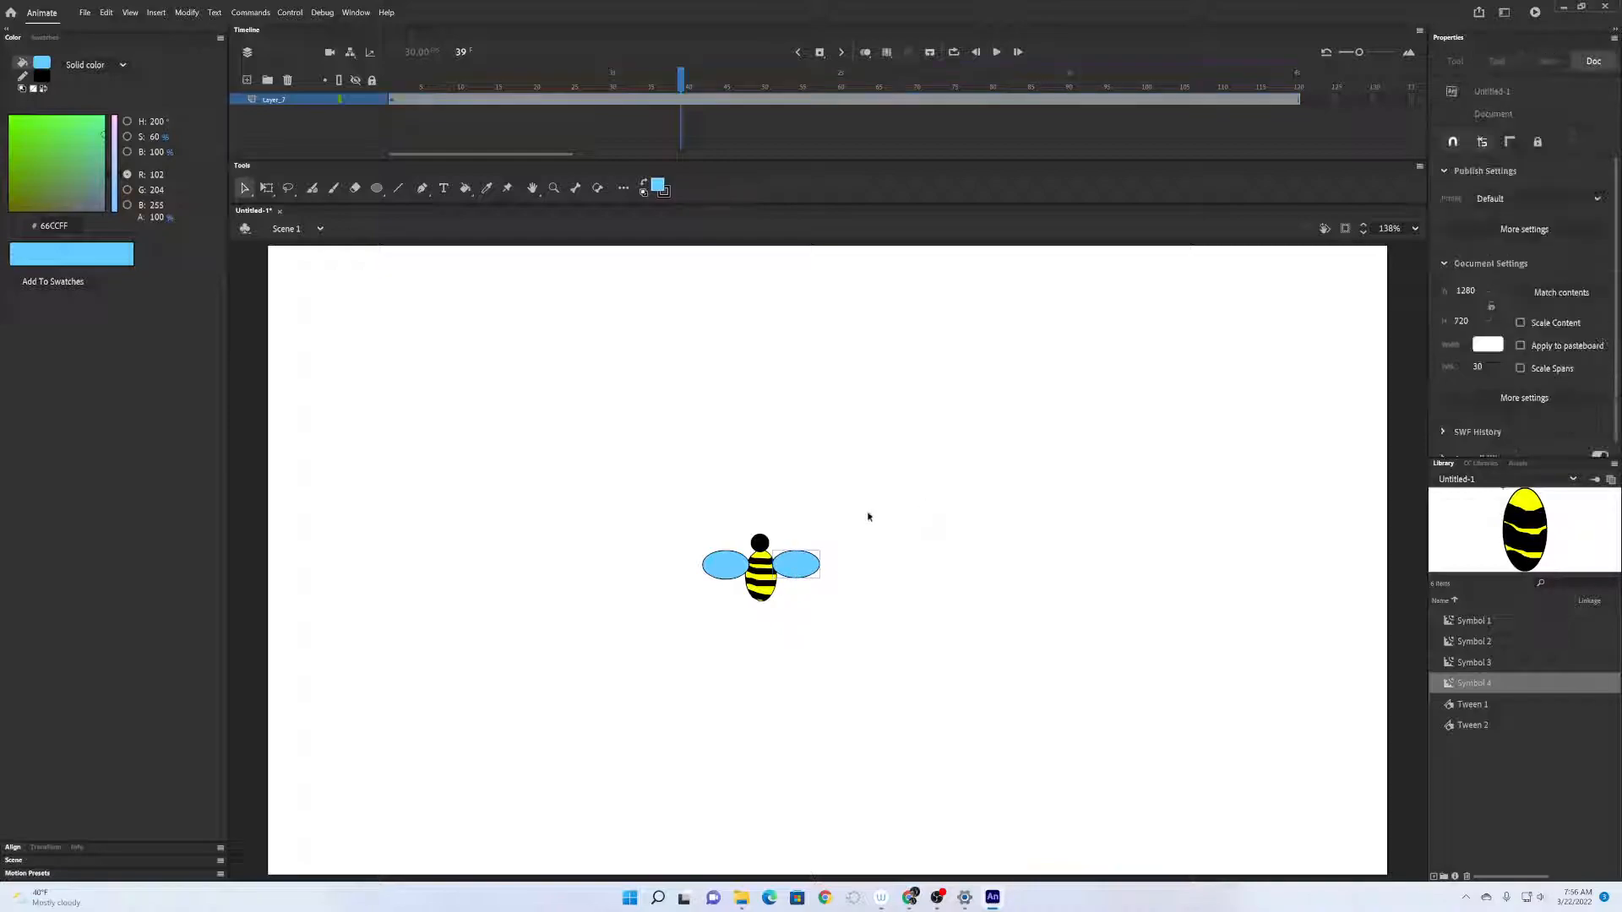
Convert the whole bee drawing into a Graphic symbol named bee.
{"action": "left_click_drag", "start_coordinate": [653, 503], "coordinate": [877, 657]}
{"action": "left_click_drag", "start_coordinate": [611, 488], "coordinate": [926, 691]}
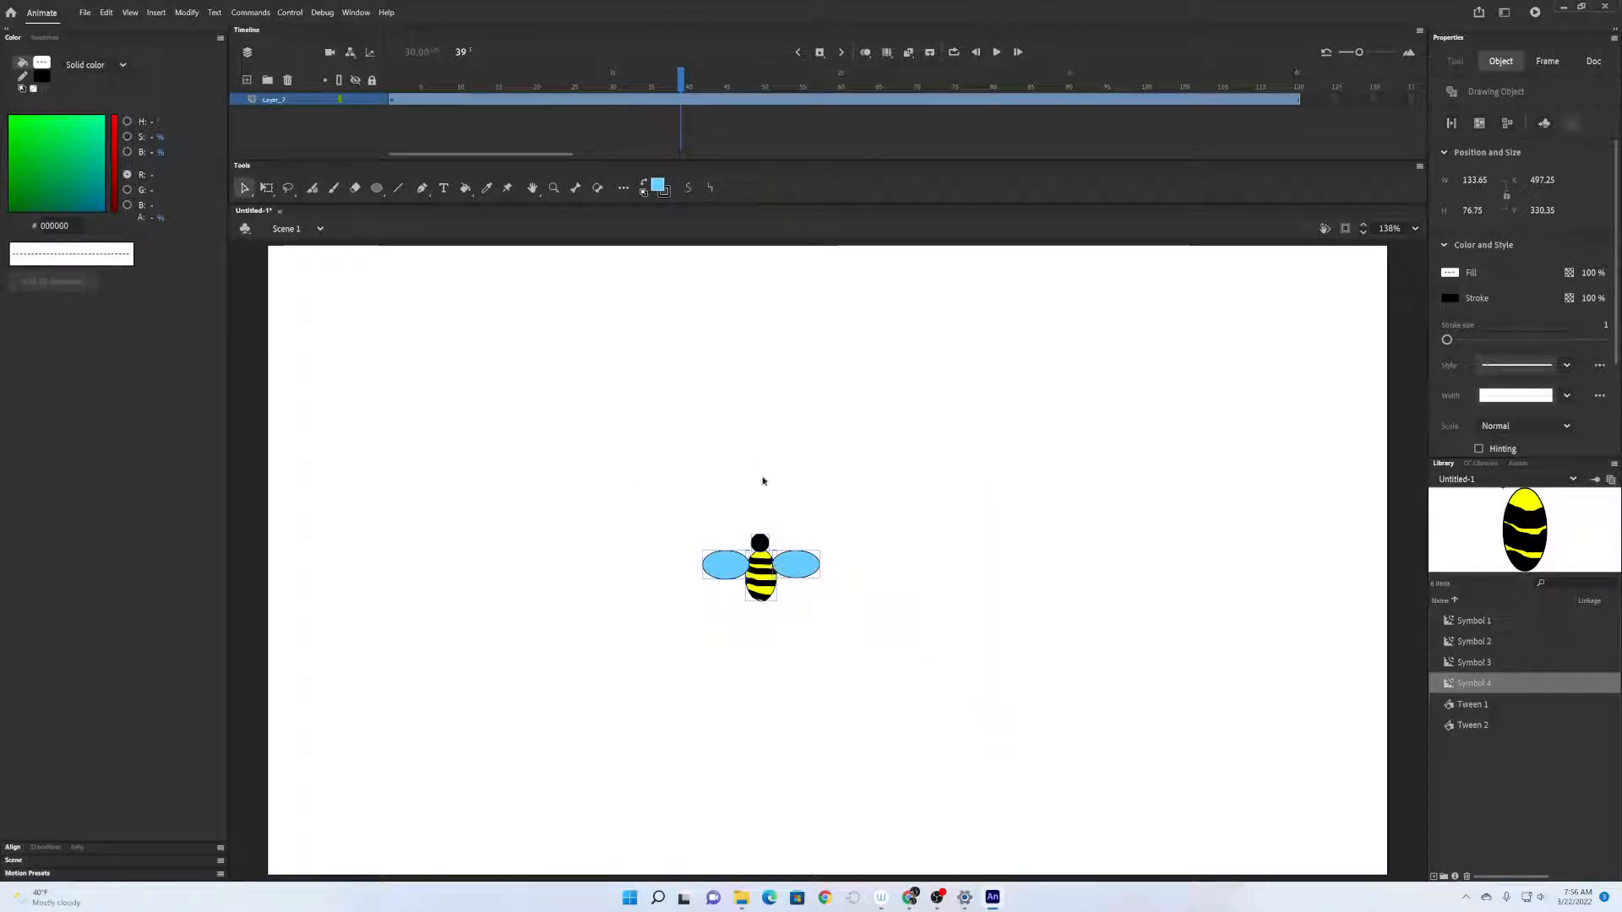
{"action": "left_click", "coordinate": [187, 12]}
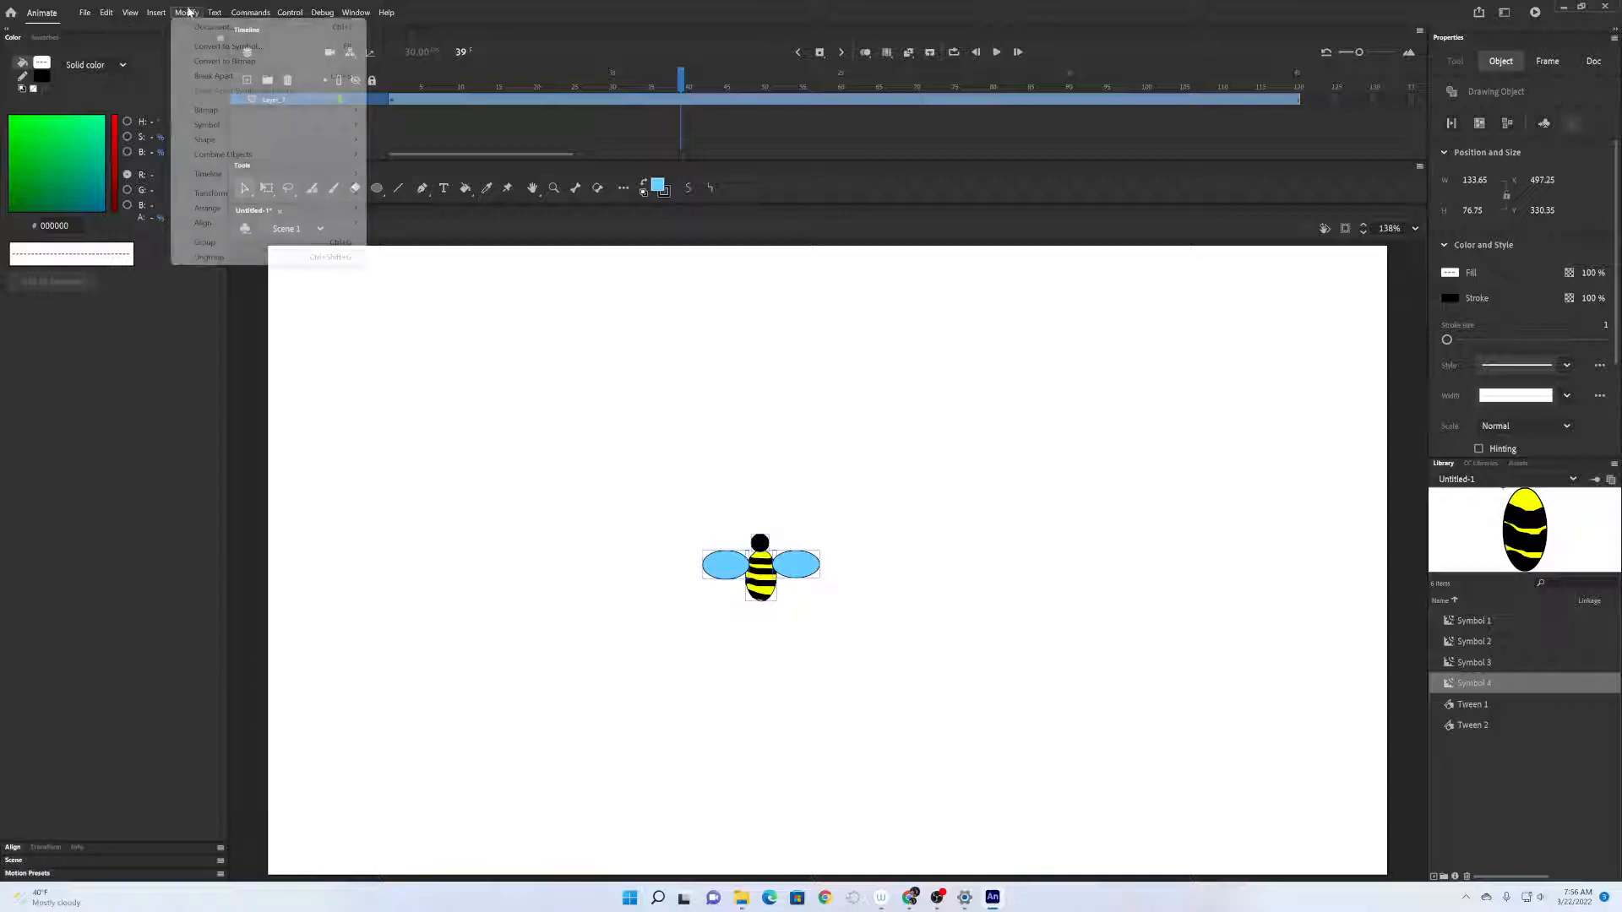
{"action": "left_click", "coordinate": [224, 46]}
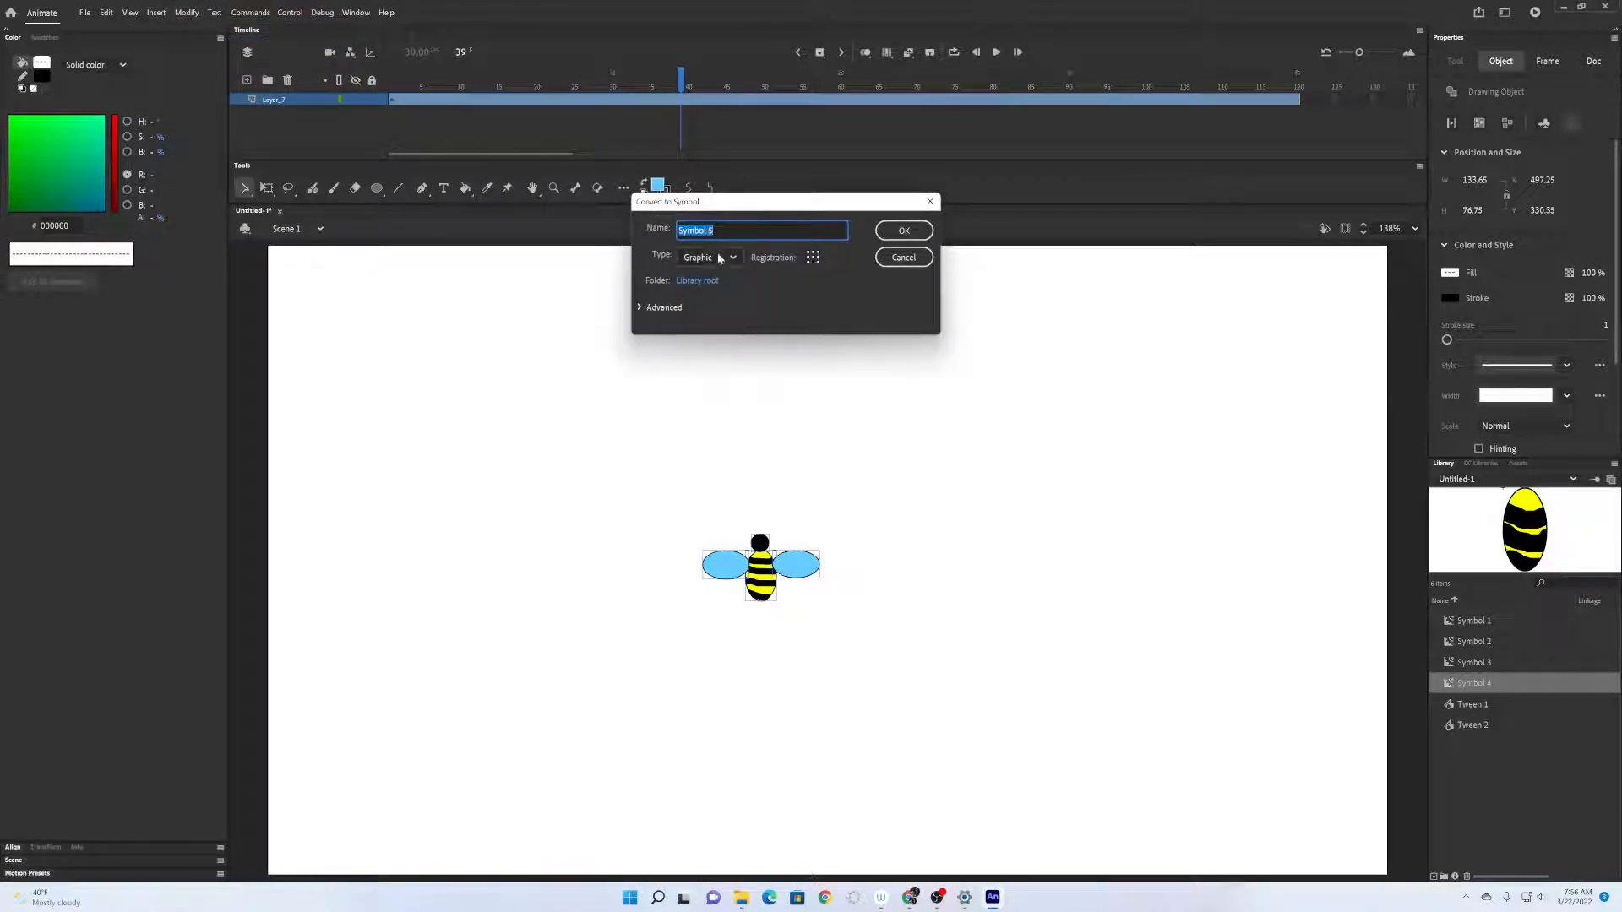
{"action": "type", "text": "bee"}
{"action": "left_click", "coordinate": [813, 259]}
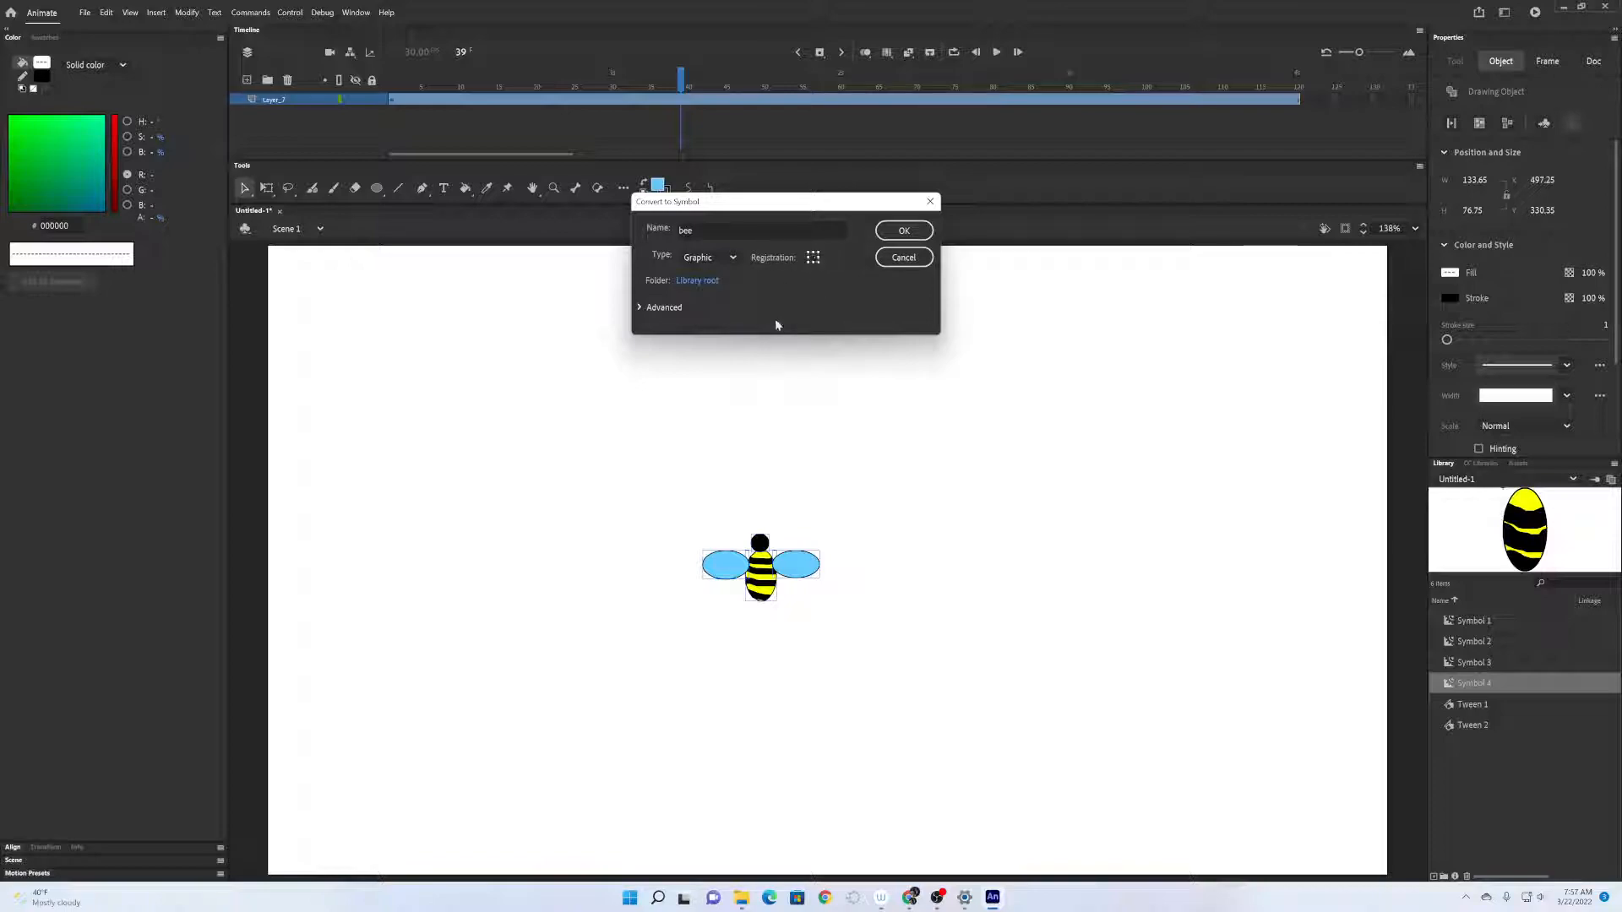
{"action": "left_click", "coordinate": [722, 257]}
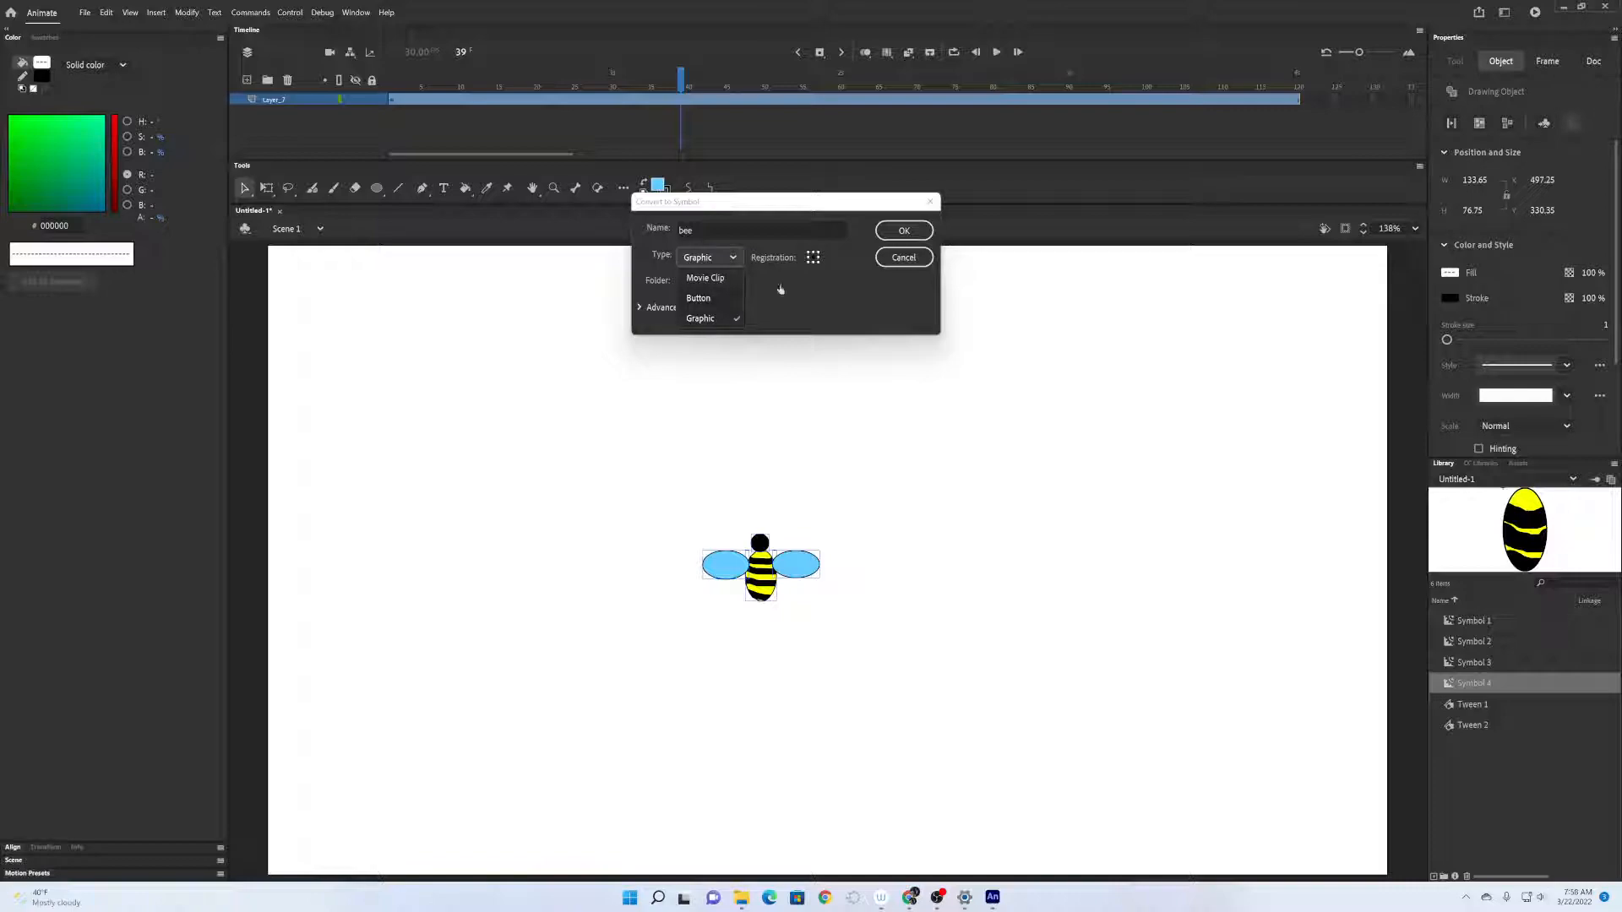
{"action": "left_click", "coordinate": [906, 228]}
{"action": "left_click", "coordinate": [905, 228]}
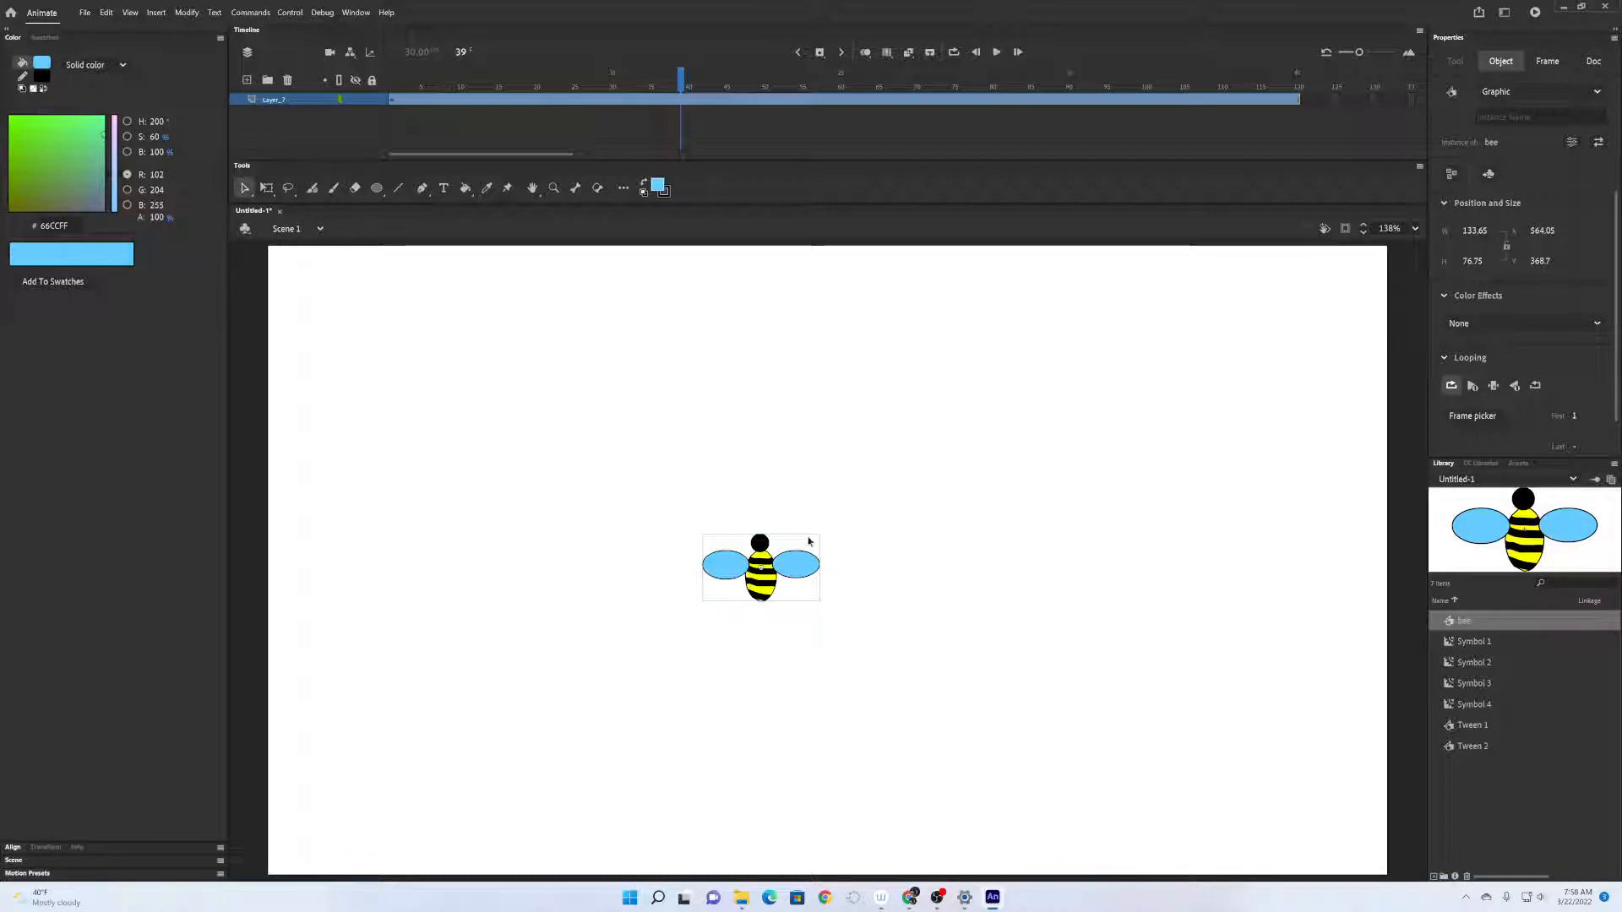
Inside the bee symbol, group the head with the striped body, and distribute that group and both wings to layers.
{"action": "double_click", "coordinate": [797, 572]}
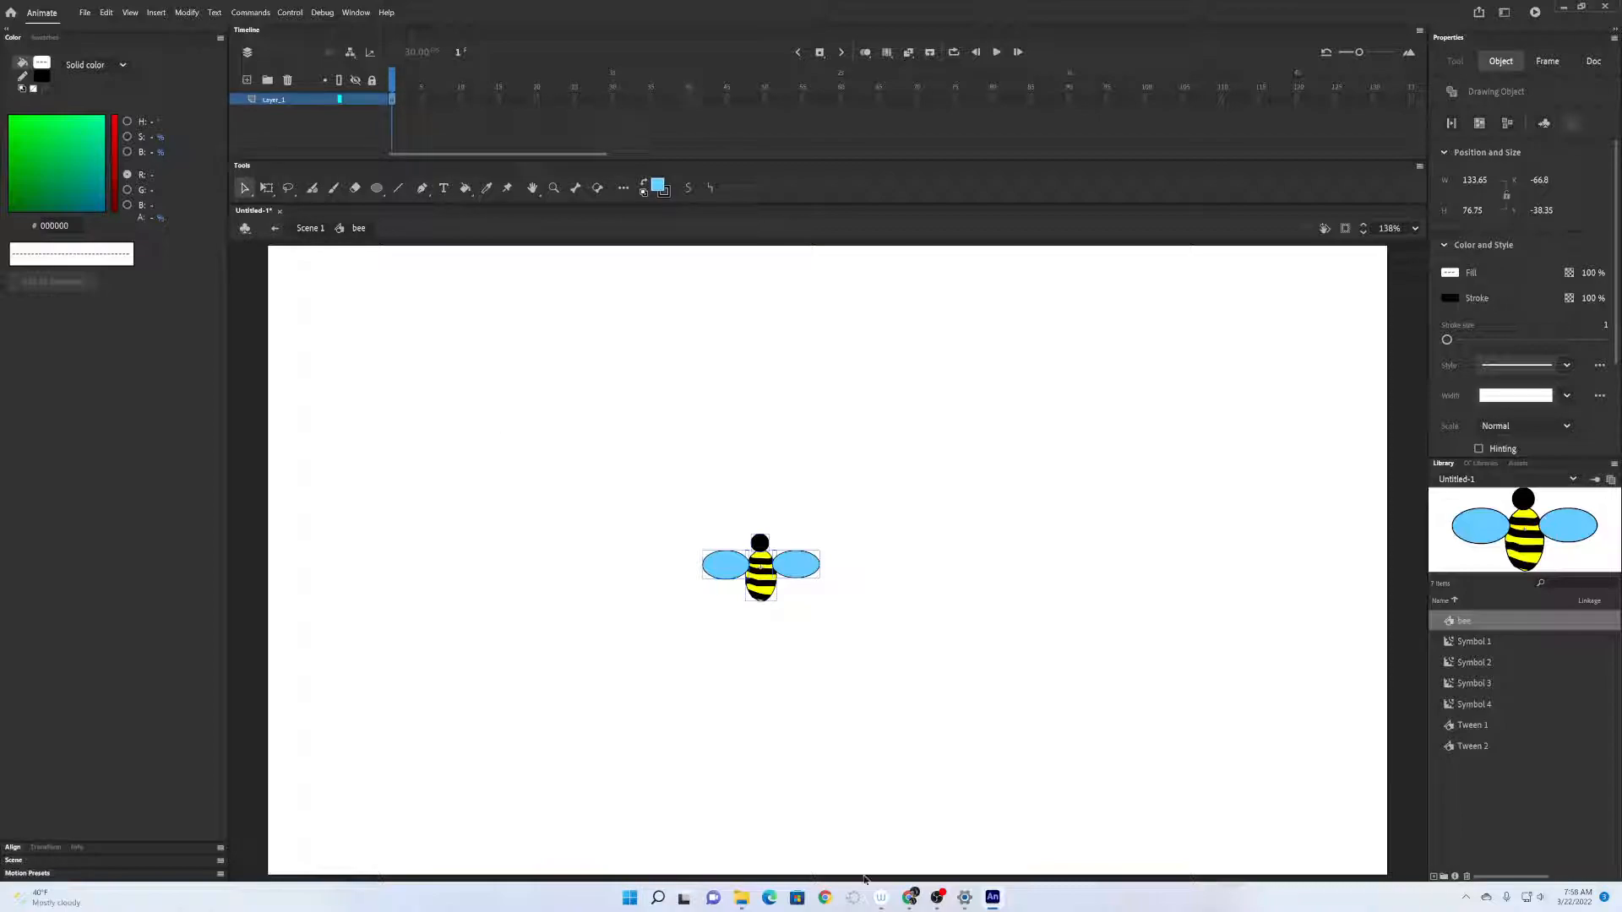
{"action": "left_click", "coordinate": [793, 537]}
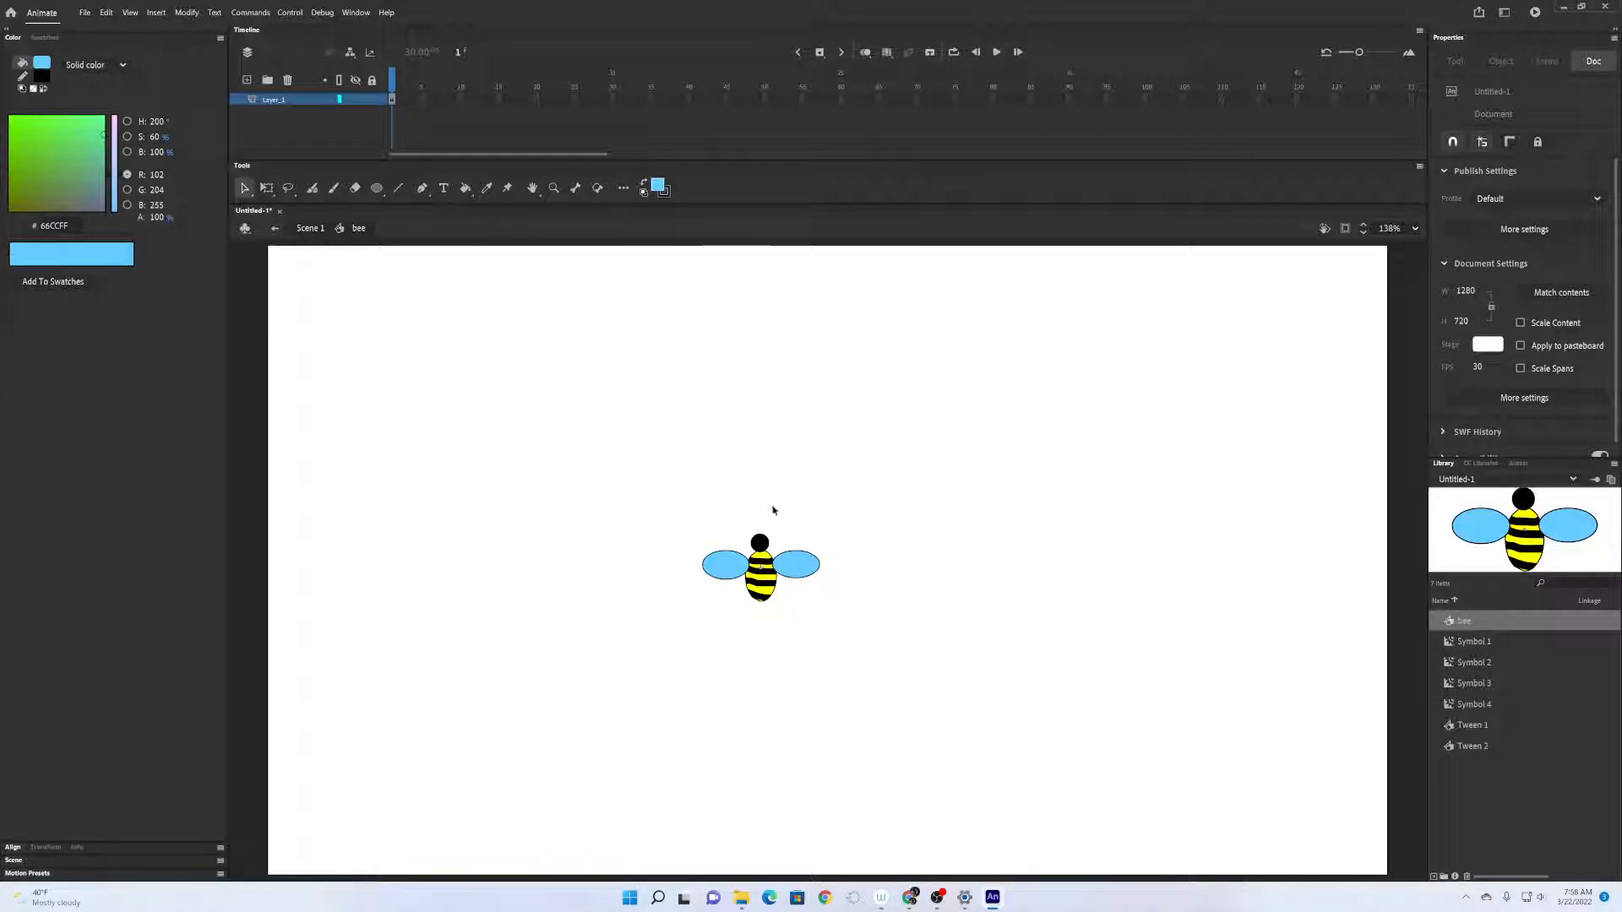
{"action": "left_click", "coordinate": [760, 543]}
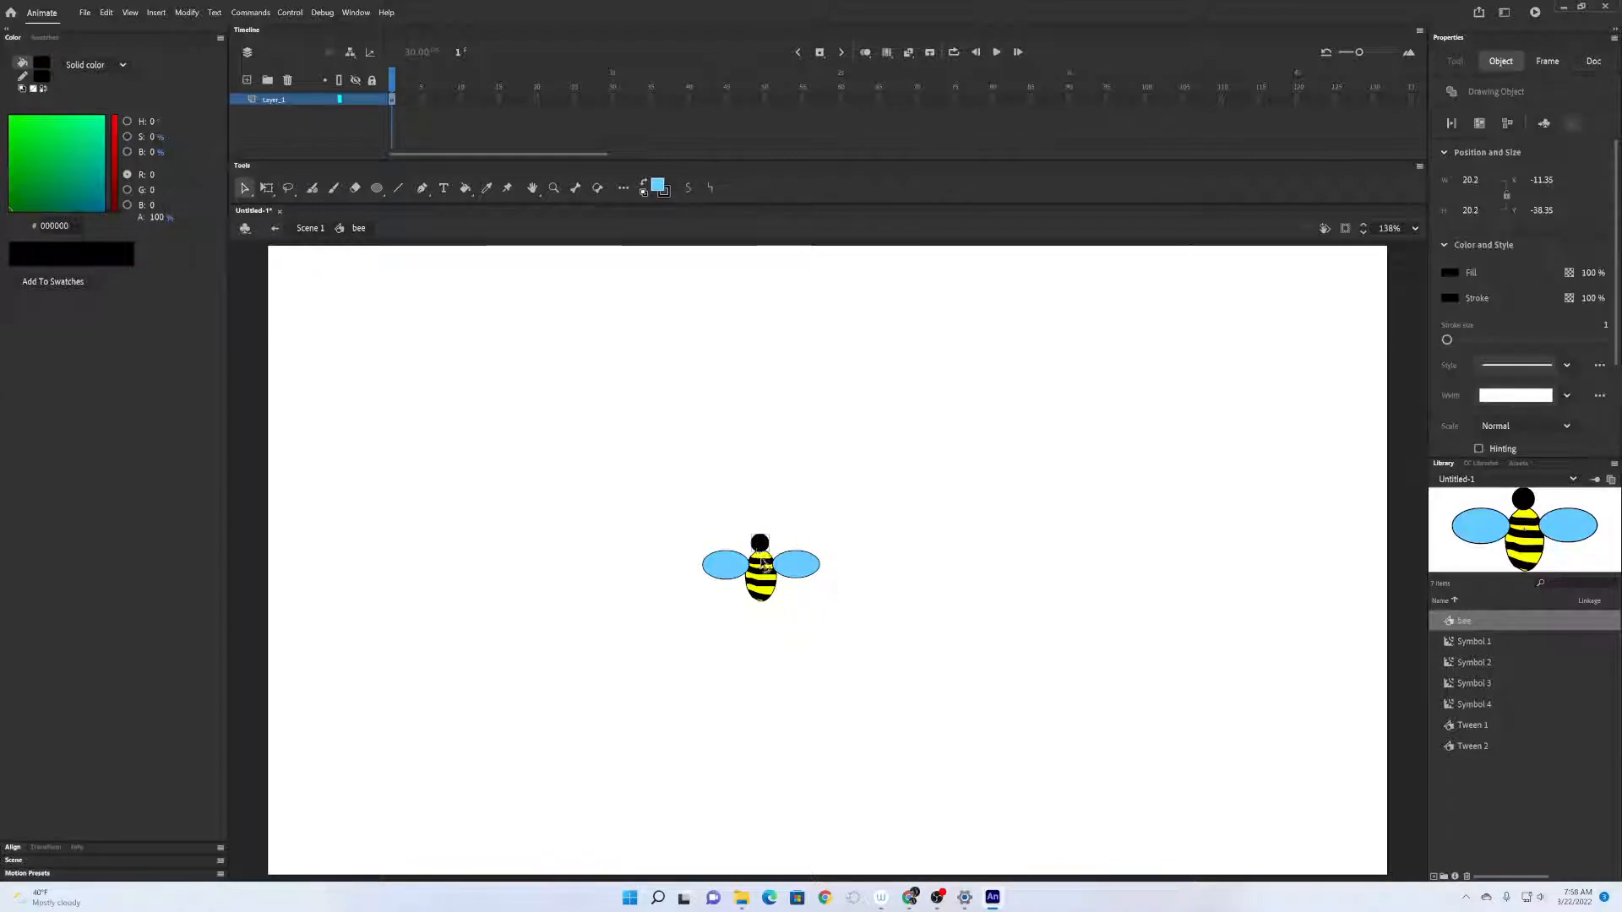
{"action": "left_click", "coordinate": [762, 564], "text": "shift"}
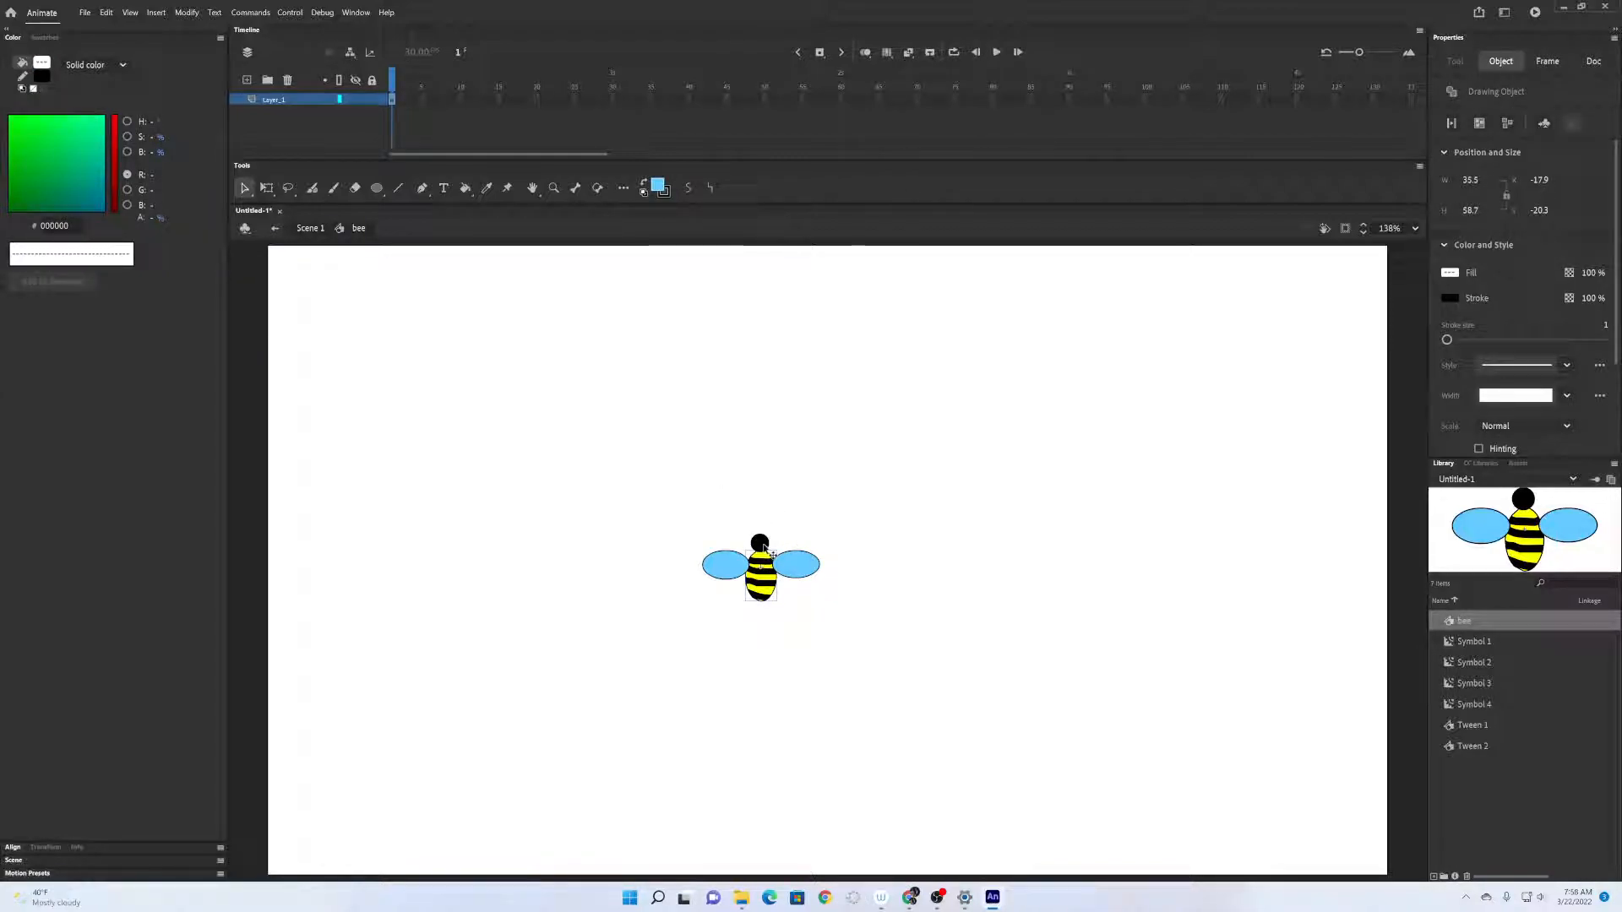
{"action": "left_click", "coordinate": [764, 545], "text": "shift"}
{"action": "key", "text": "ctrl+g"}
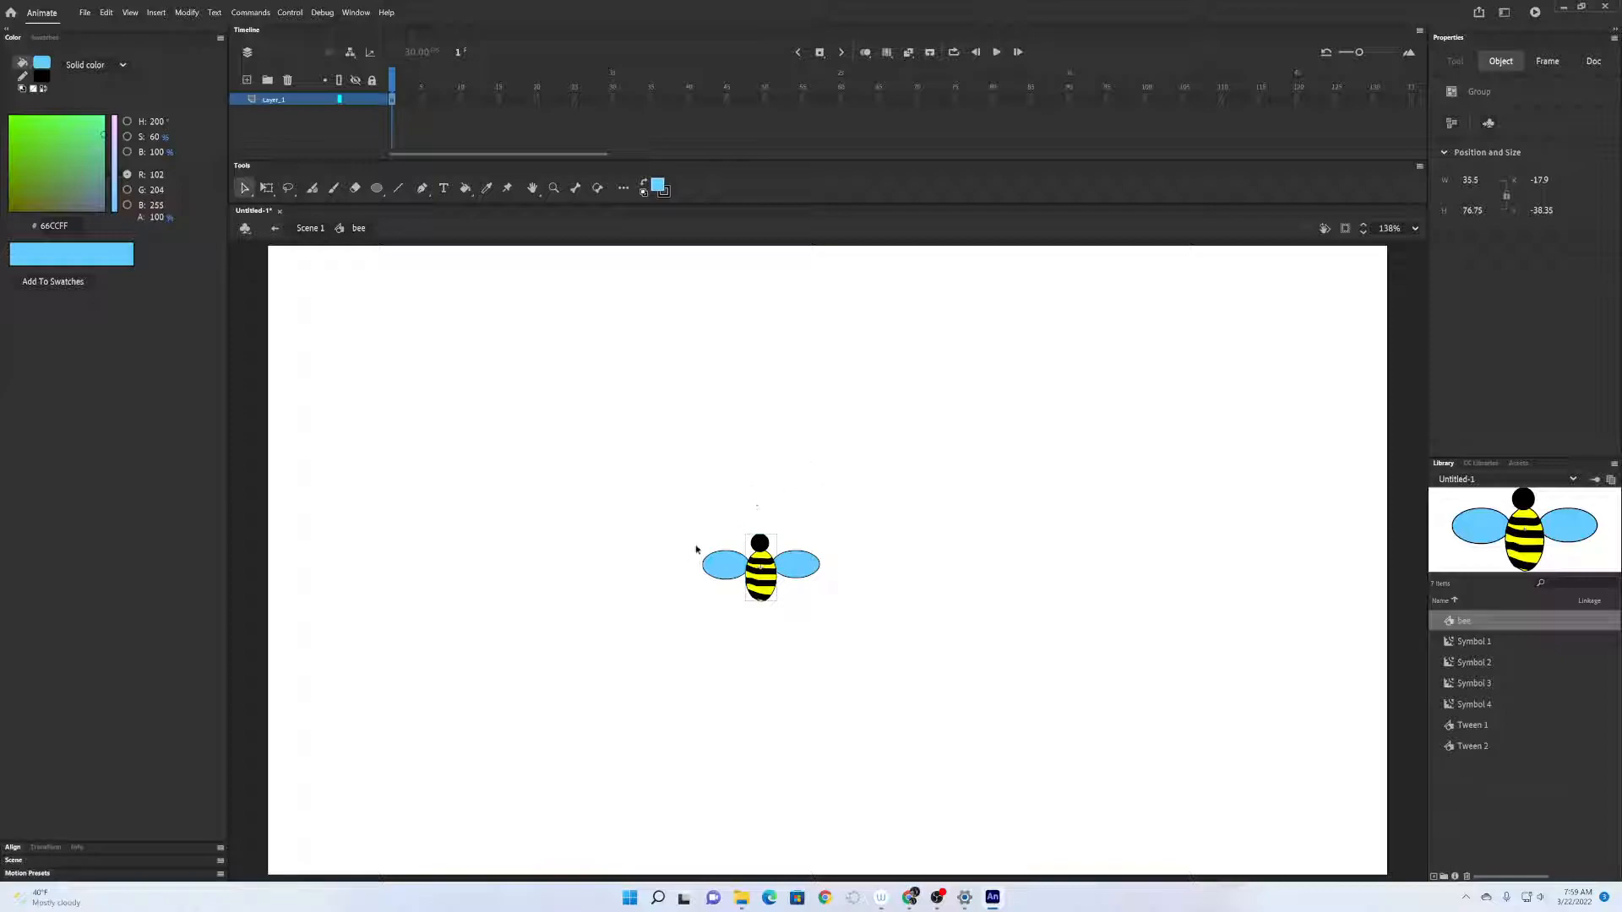
{"action": "left_click_drag", "start_coordinate": [675, 500], "coordinate": [872, 648]}
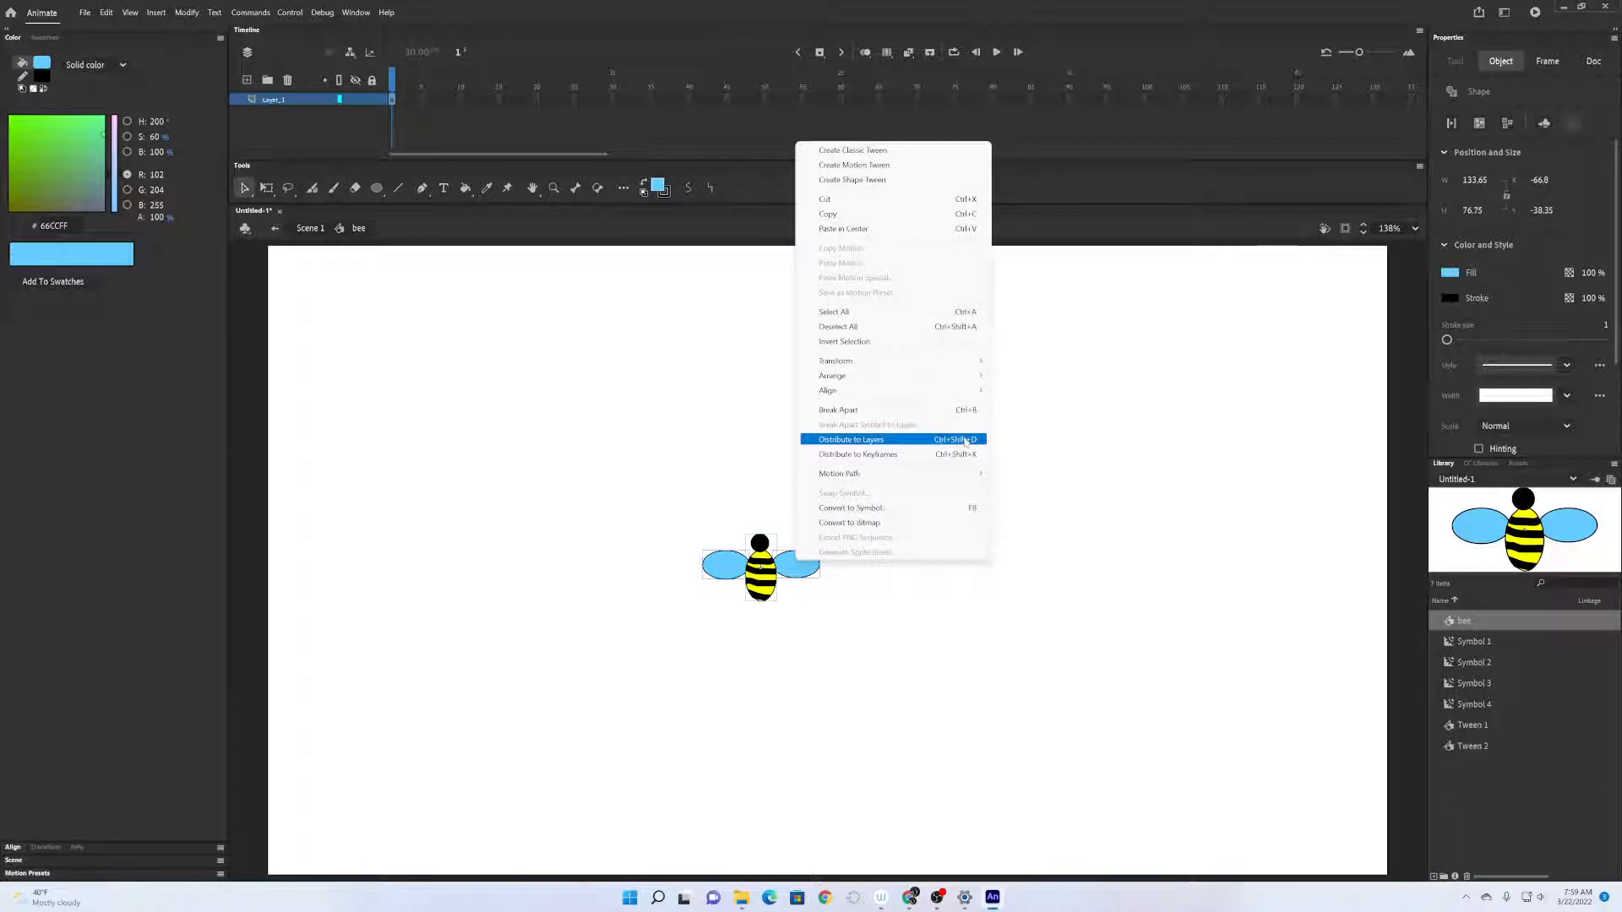
{"action": "left_click", "coordinate": [880, 441]}
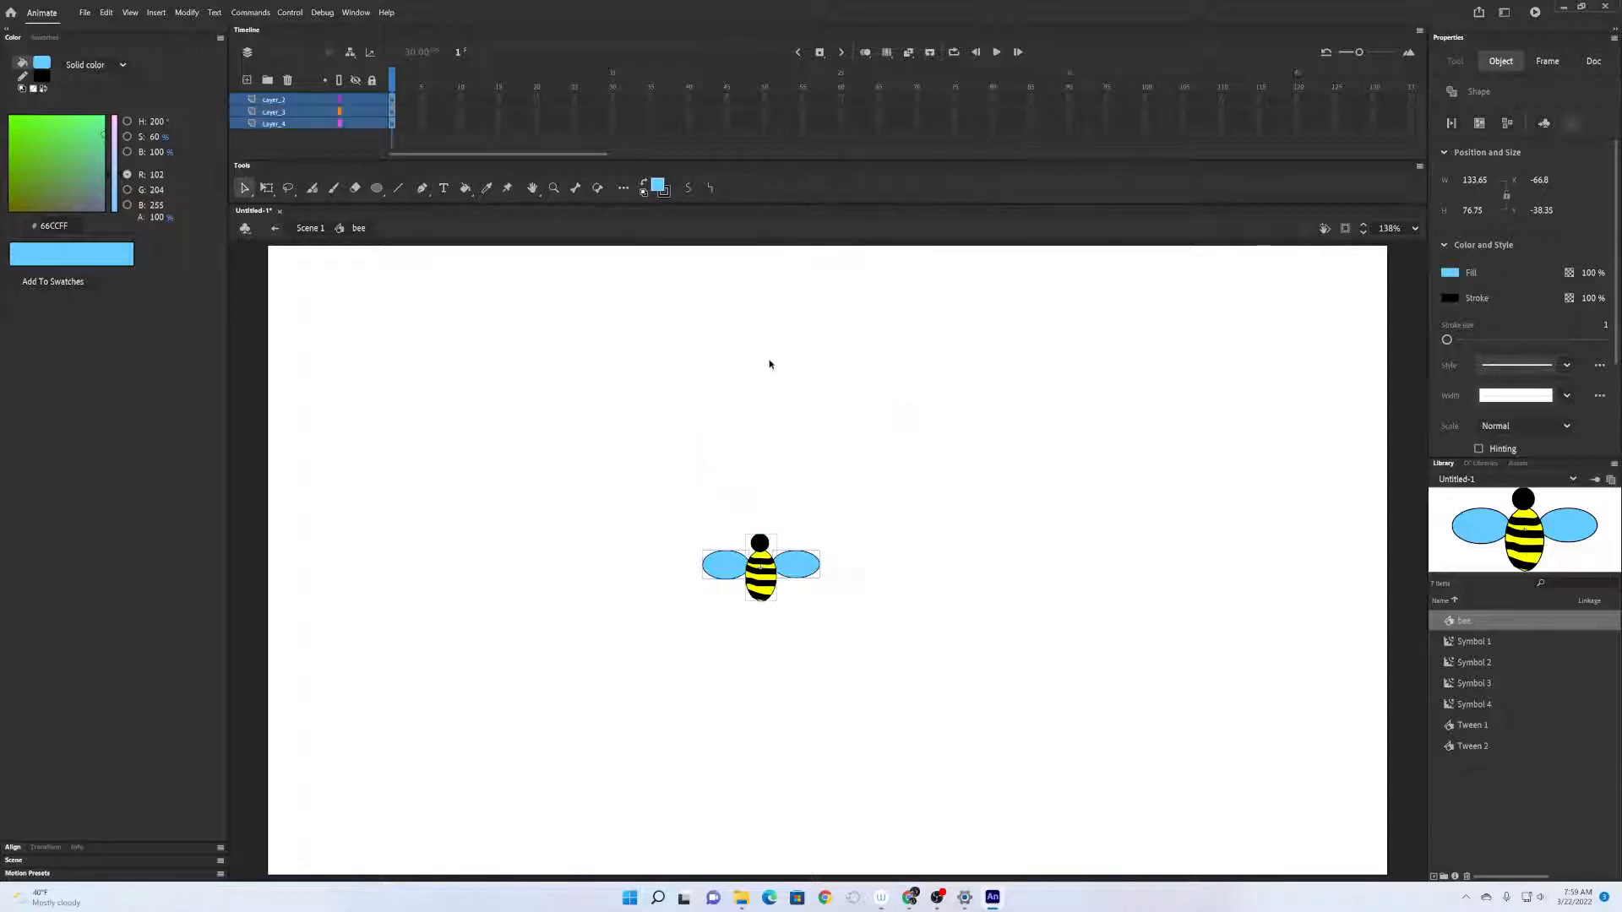
Identify the layer holding the head and striped body by toggling its visibility, and rename it body.
{"action": "left_click", "coordinate": [355, 101]}
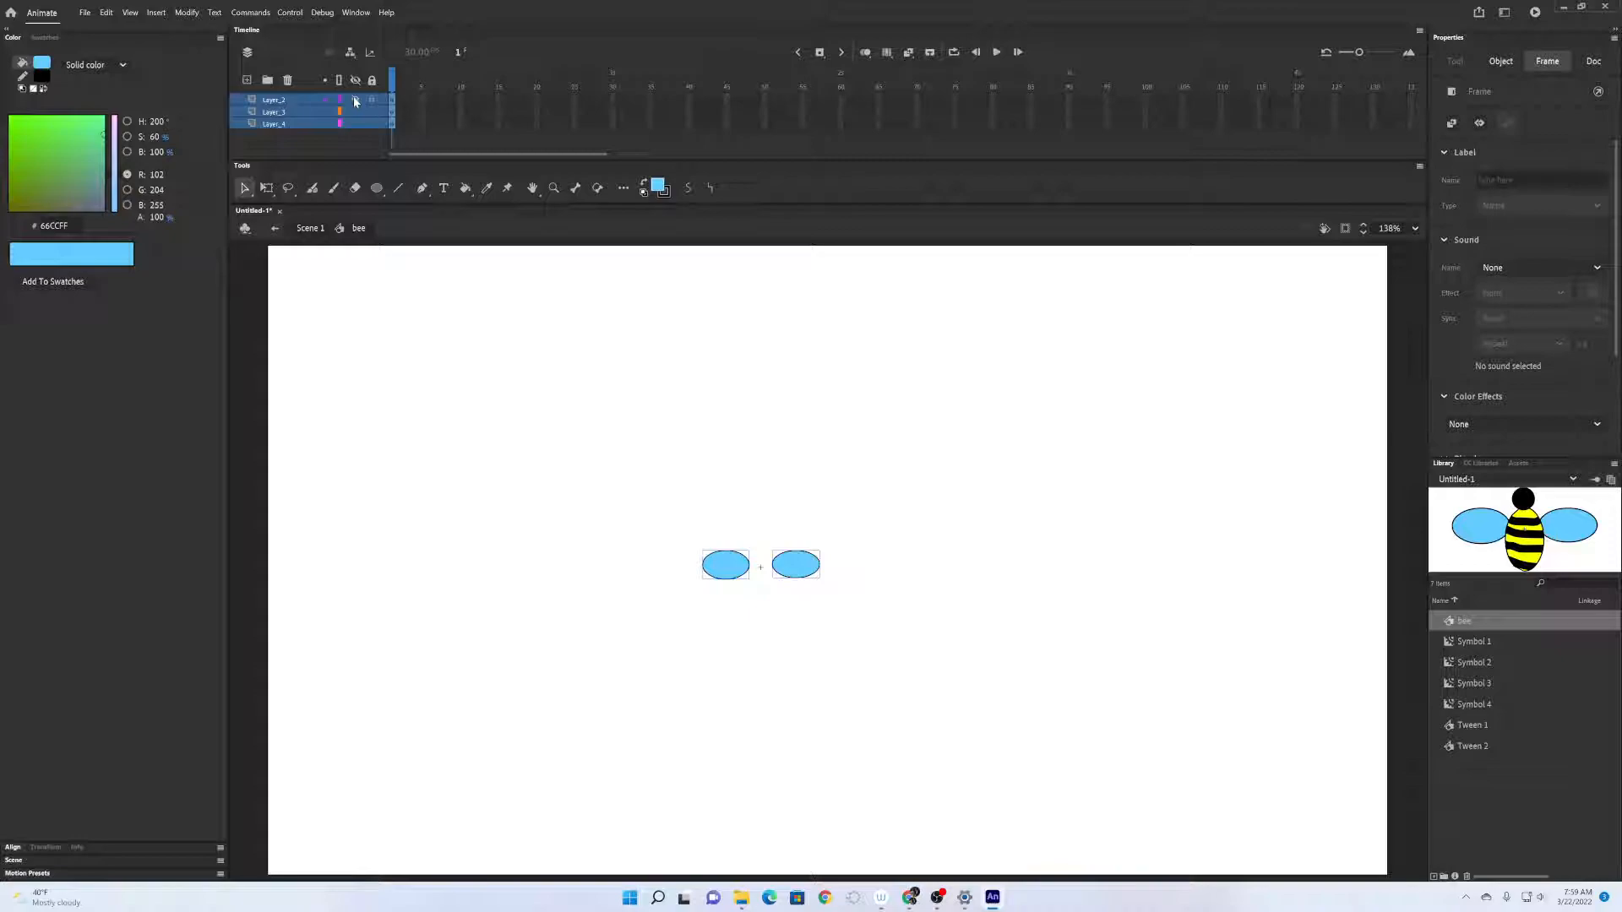
{"action": "left_click", "coordinate": [355, 100]}
{"action": "double_click", "coordinate": [273, 100]}
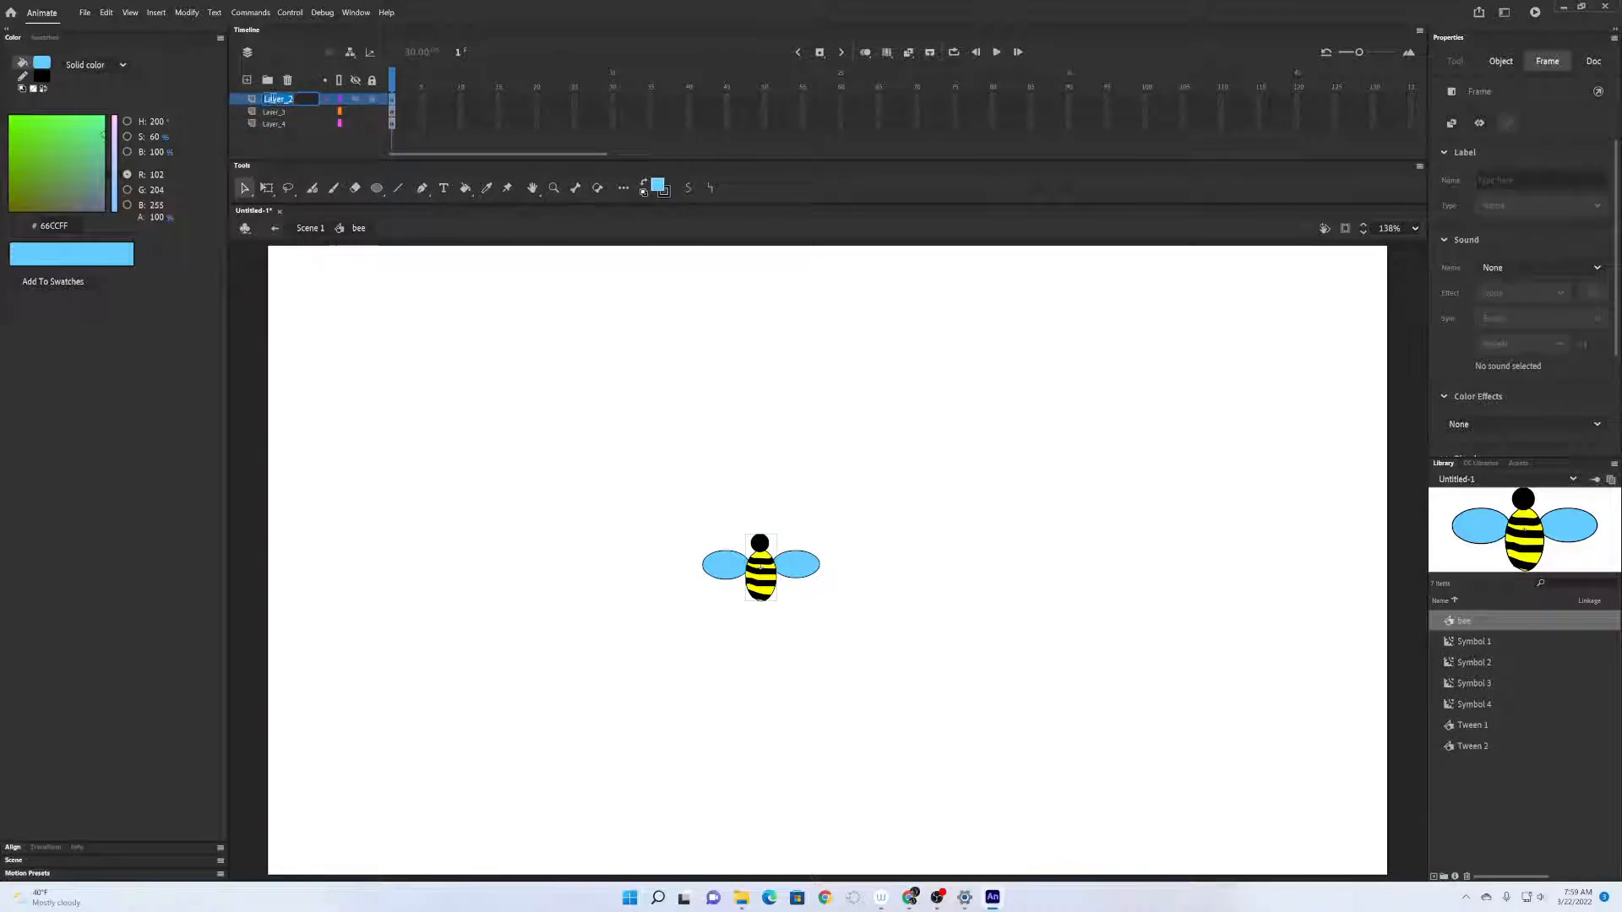
{"action": "type", "text": "body"}
{"action": "key", "text": "Return"}
Identify the left wing's layer by toggling its visibility, and rename it LWing.
{"action": "left_click", "coordinate": [355, 112]}
{"action": "left_click", "coordinate": [355, 112]}
{"action": "double_click", "coordinate": [271, 112]}
{"action": "type", "text": "LWing"}
{"action": "key", "text": "Return"}
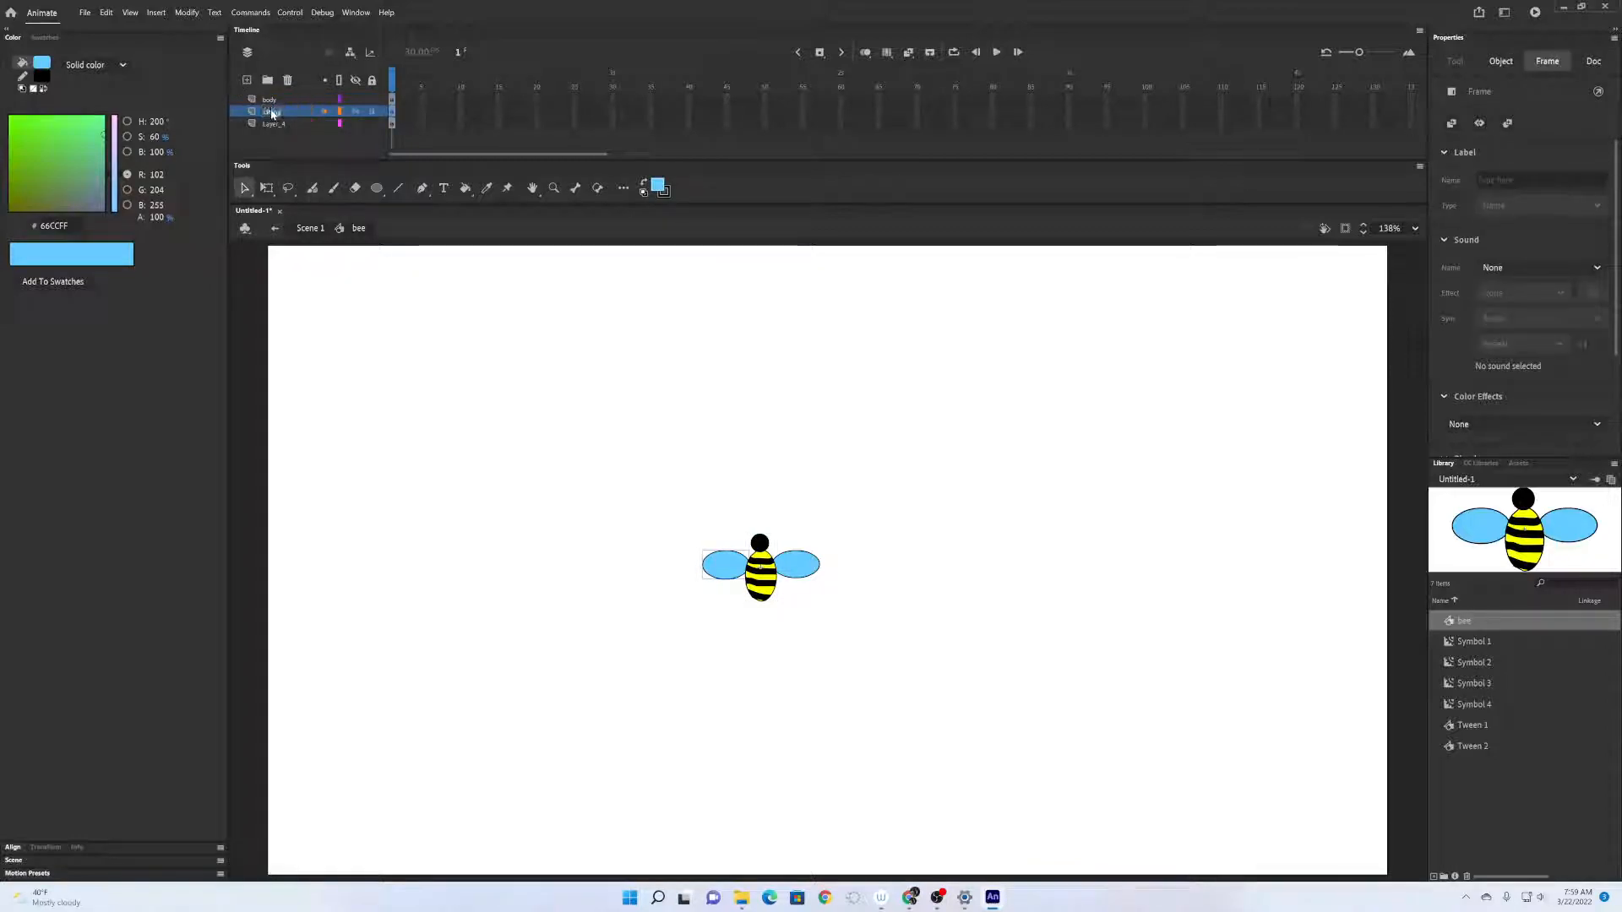
Rename the right wing's layer as R Wing and accept the corrected layer name.
{"action": "left_click", "coordinate": [801, 566]}
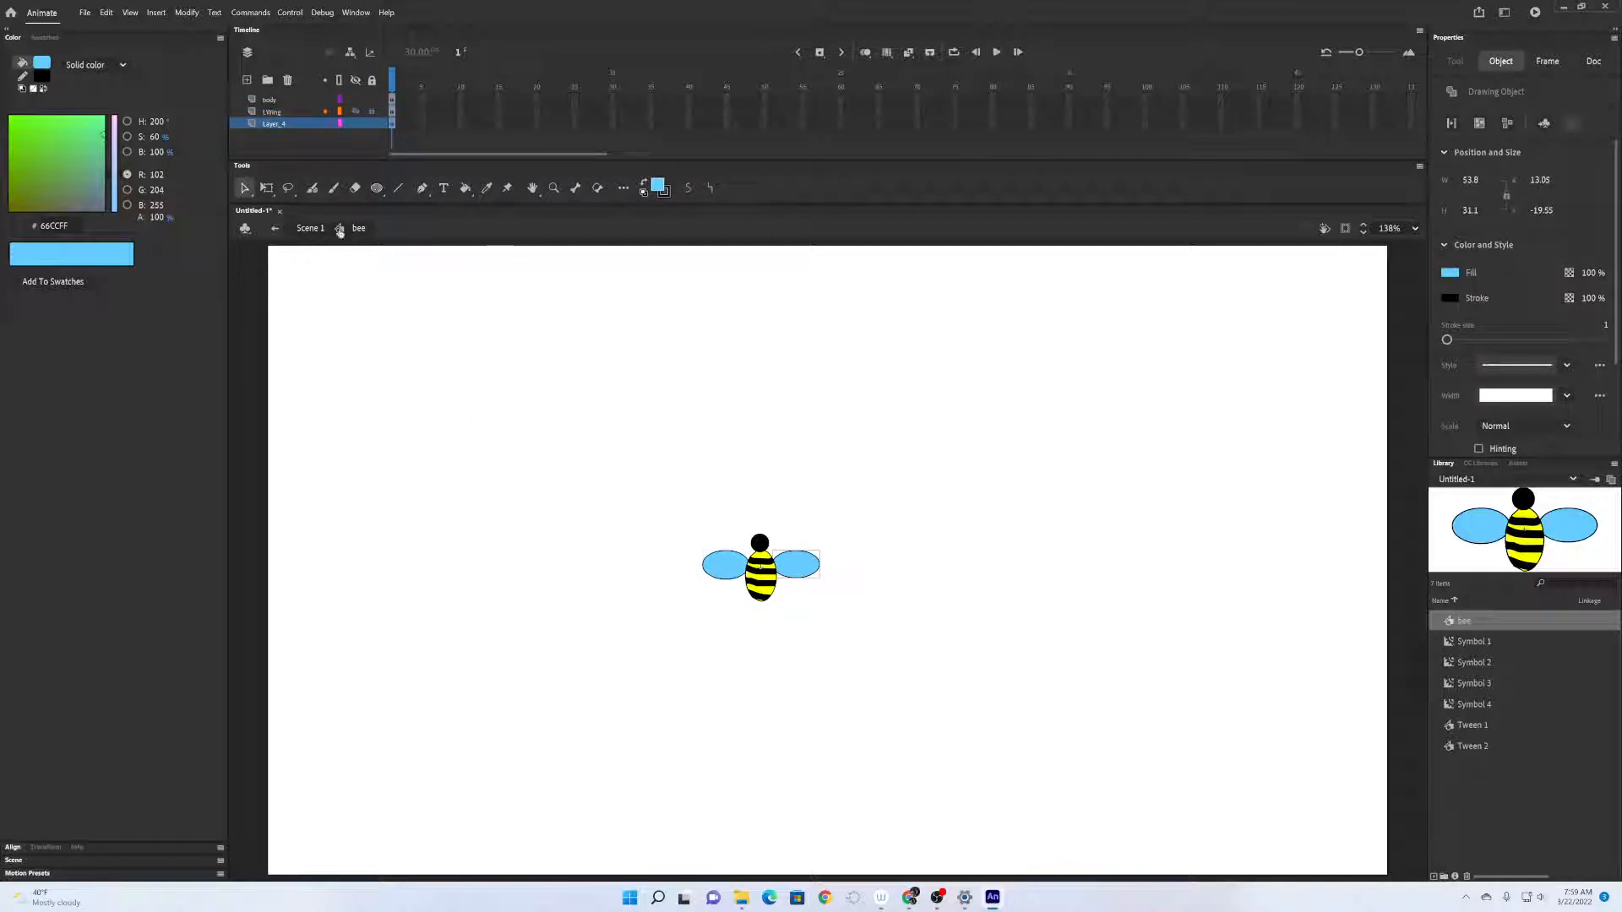
{"action": "double_click", "coordinate": [268, 124]}
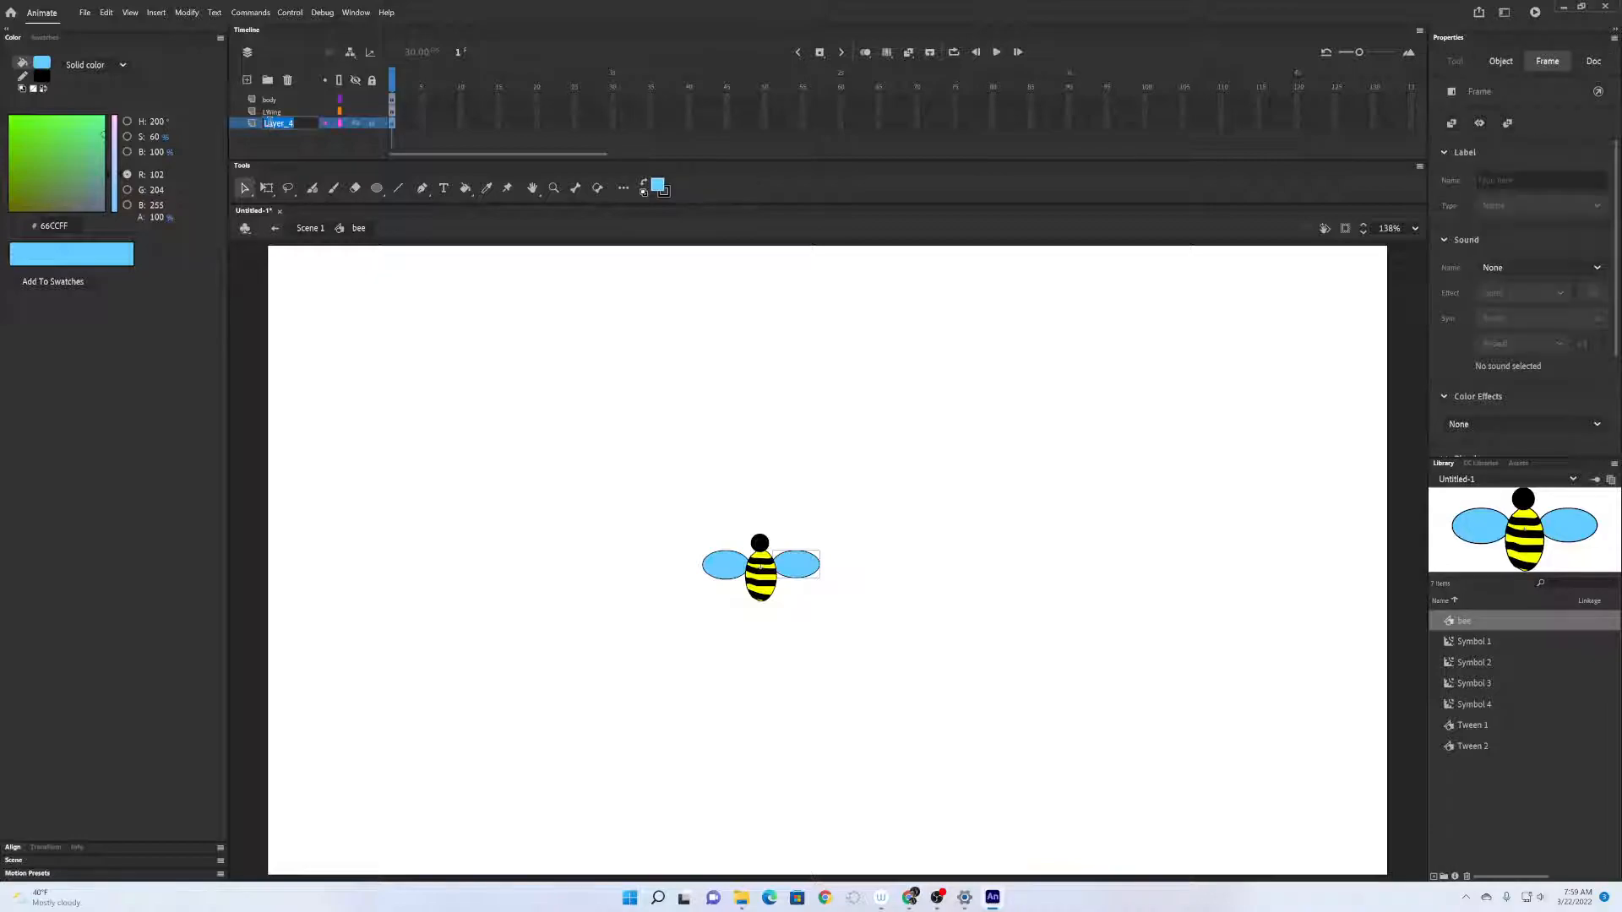
{"action": "type", "text": "RW"}
{"action": "type", "text": " Wing"}
{"action": "key", "text": "Return"}
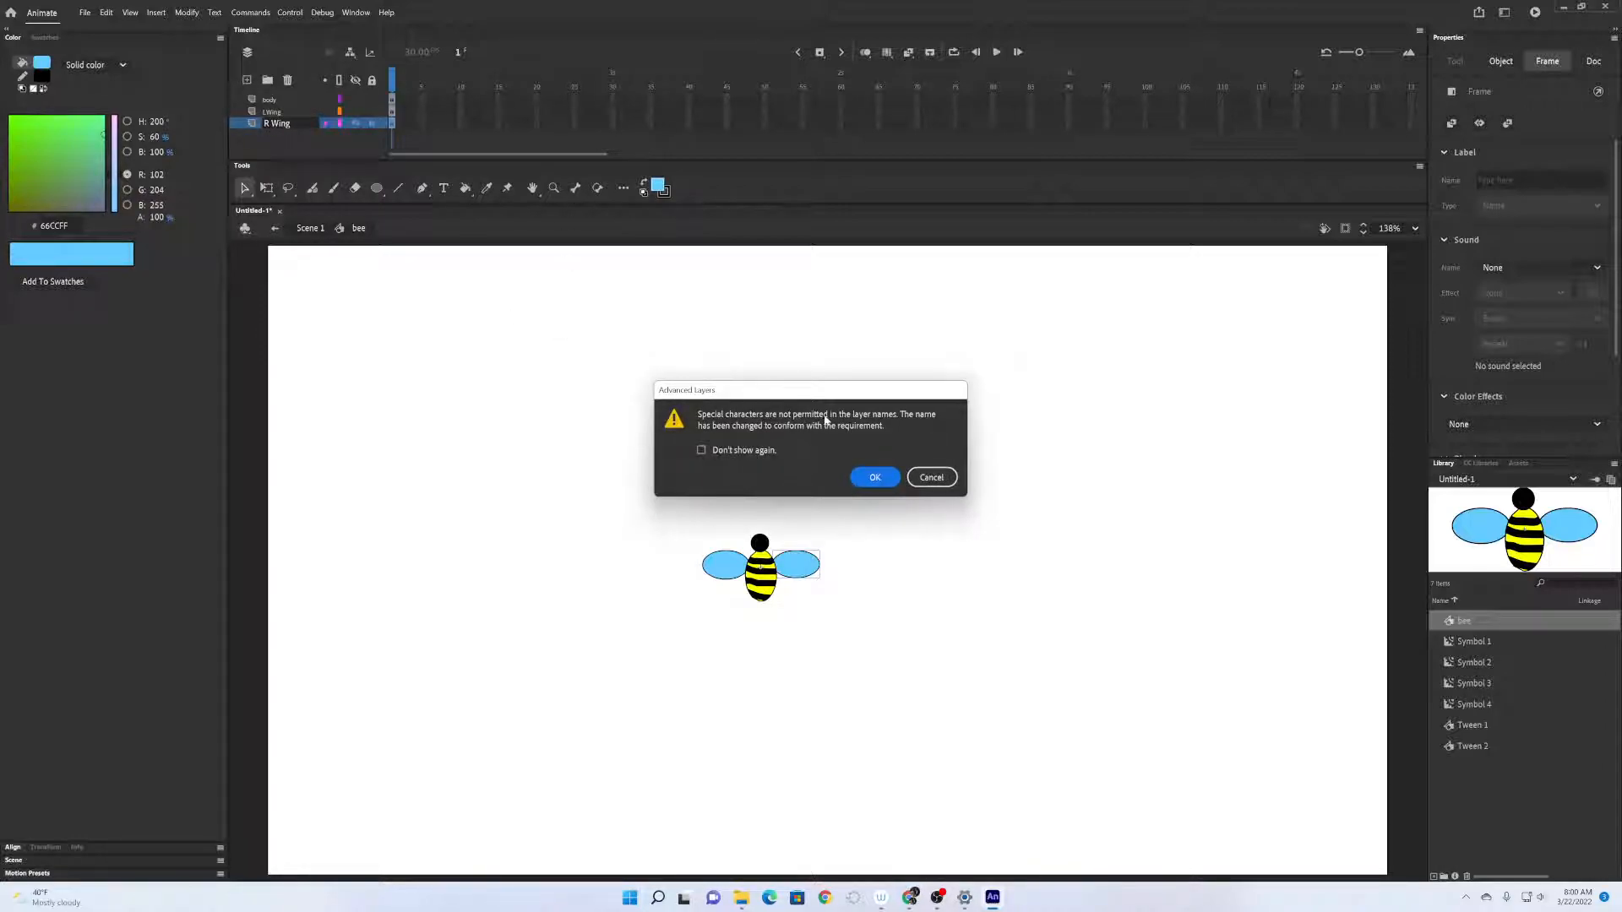
{"action": "left_click", "coordinate": [874, 476]}
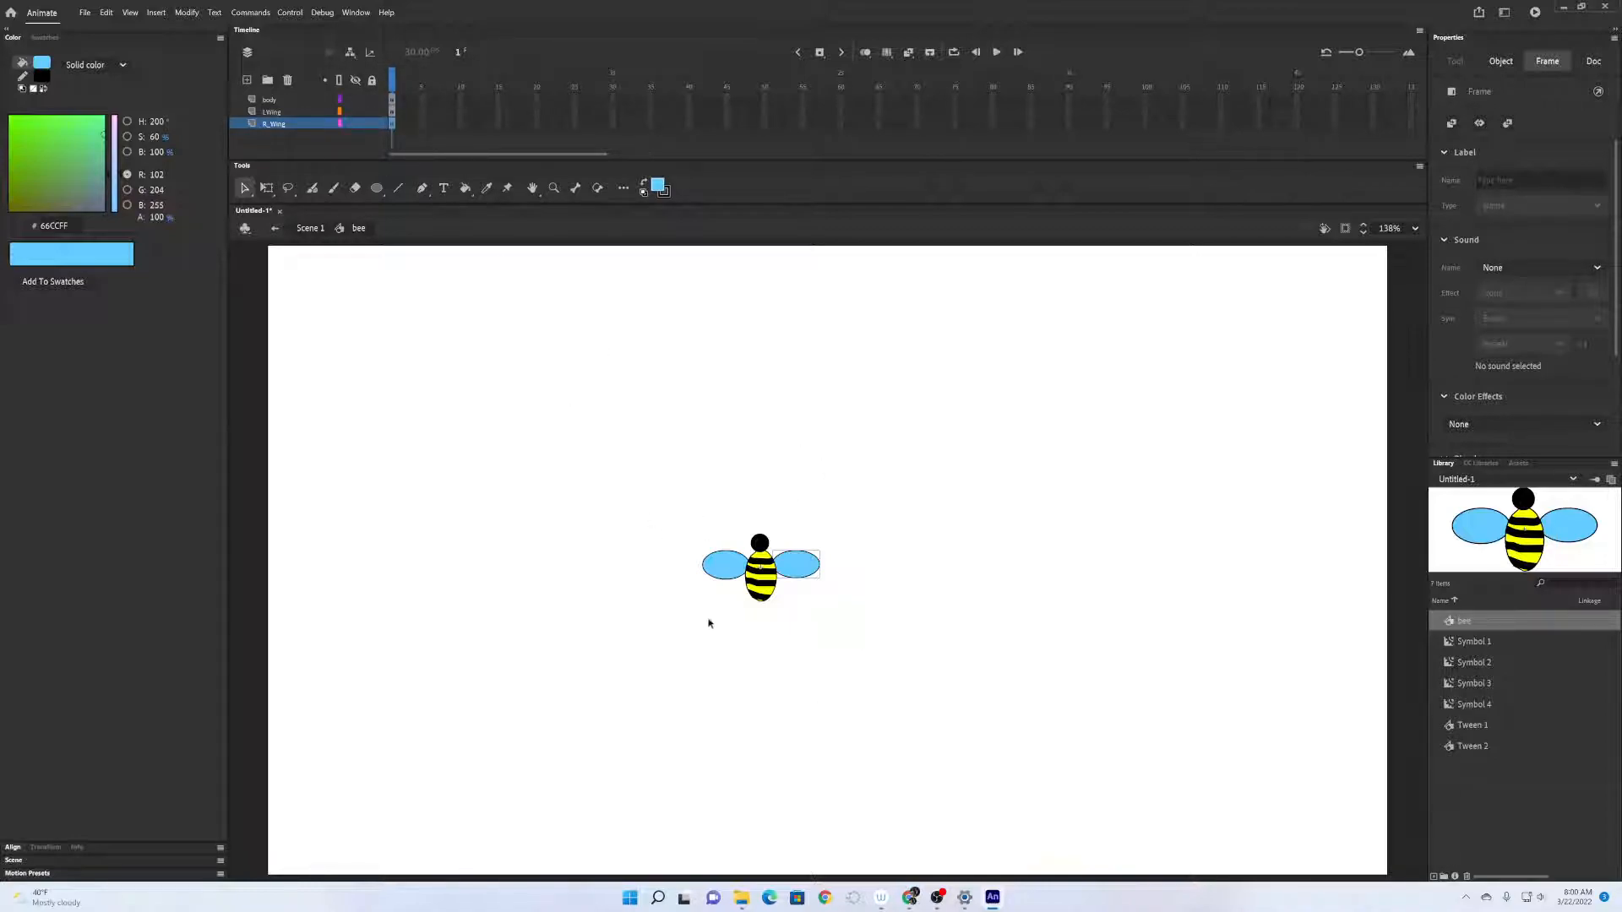
Extend the body layer to frame 20 by inserting frames.
{"action": "left_click", "coordinate": [394, 100]}
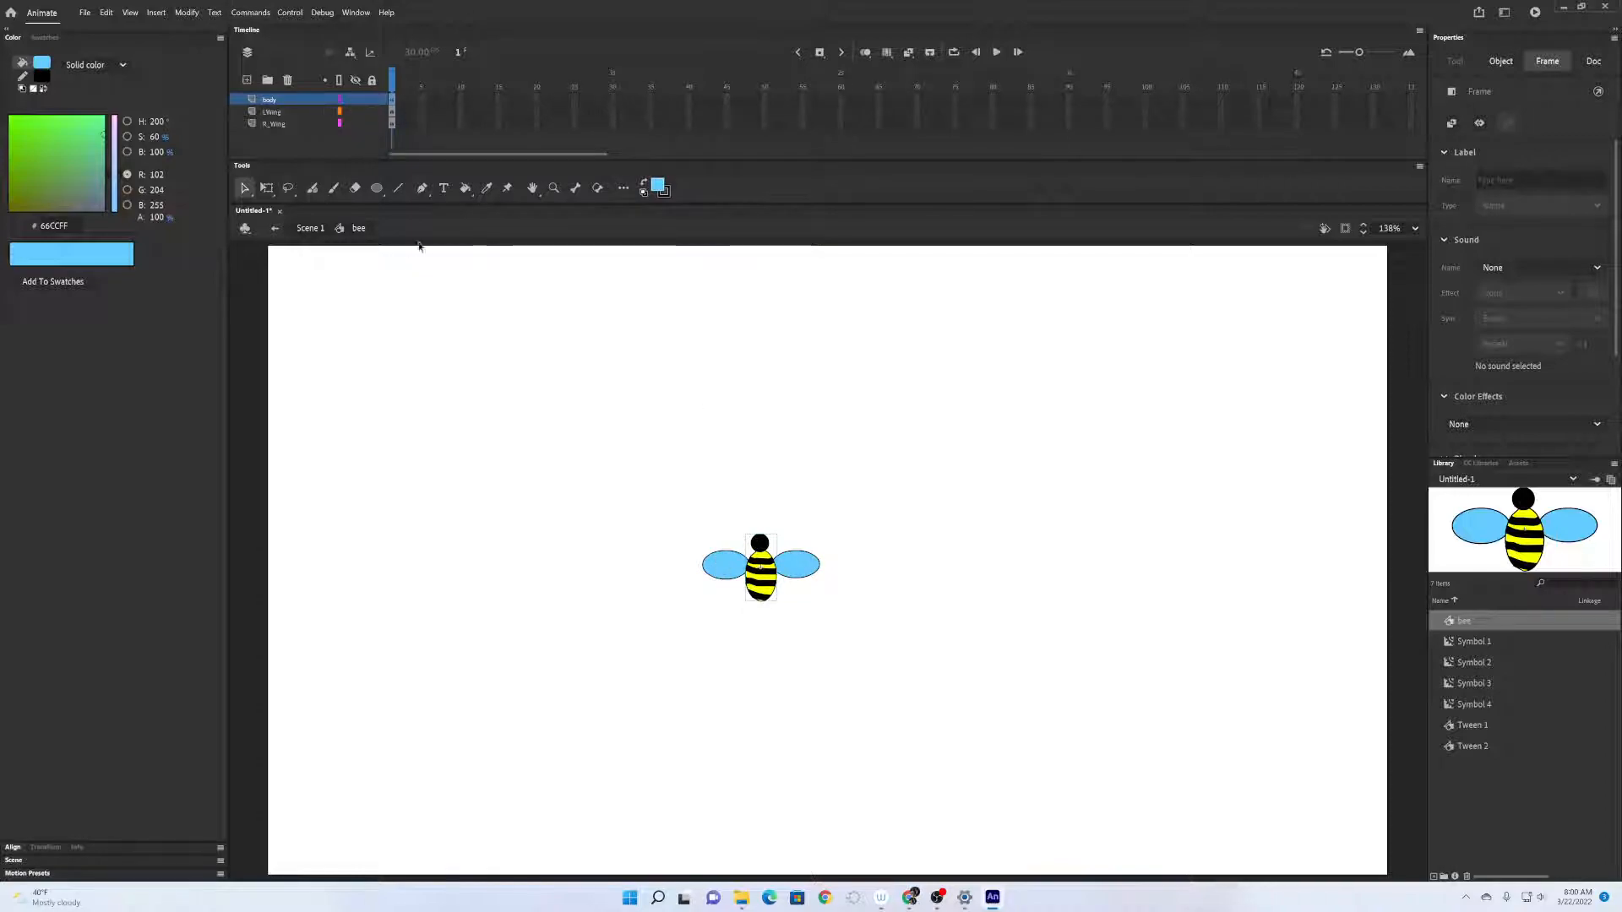
{"action": "left_click", "coordinate": [536, 99]}
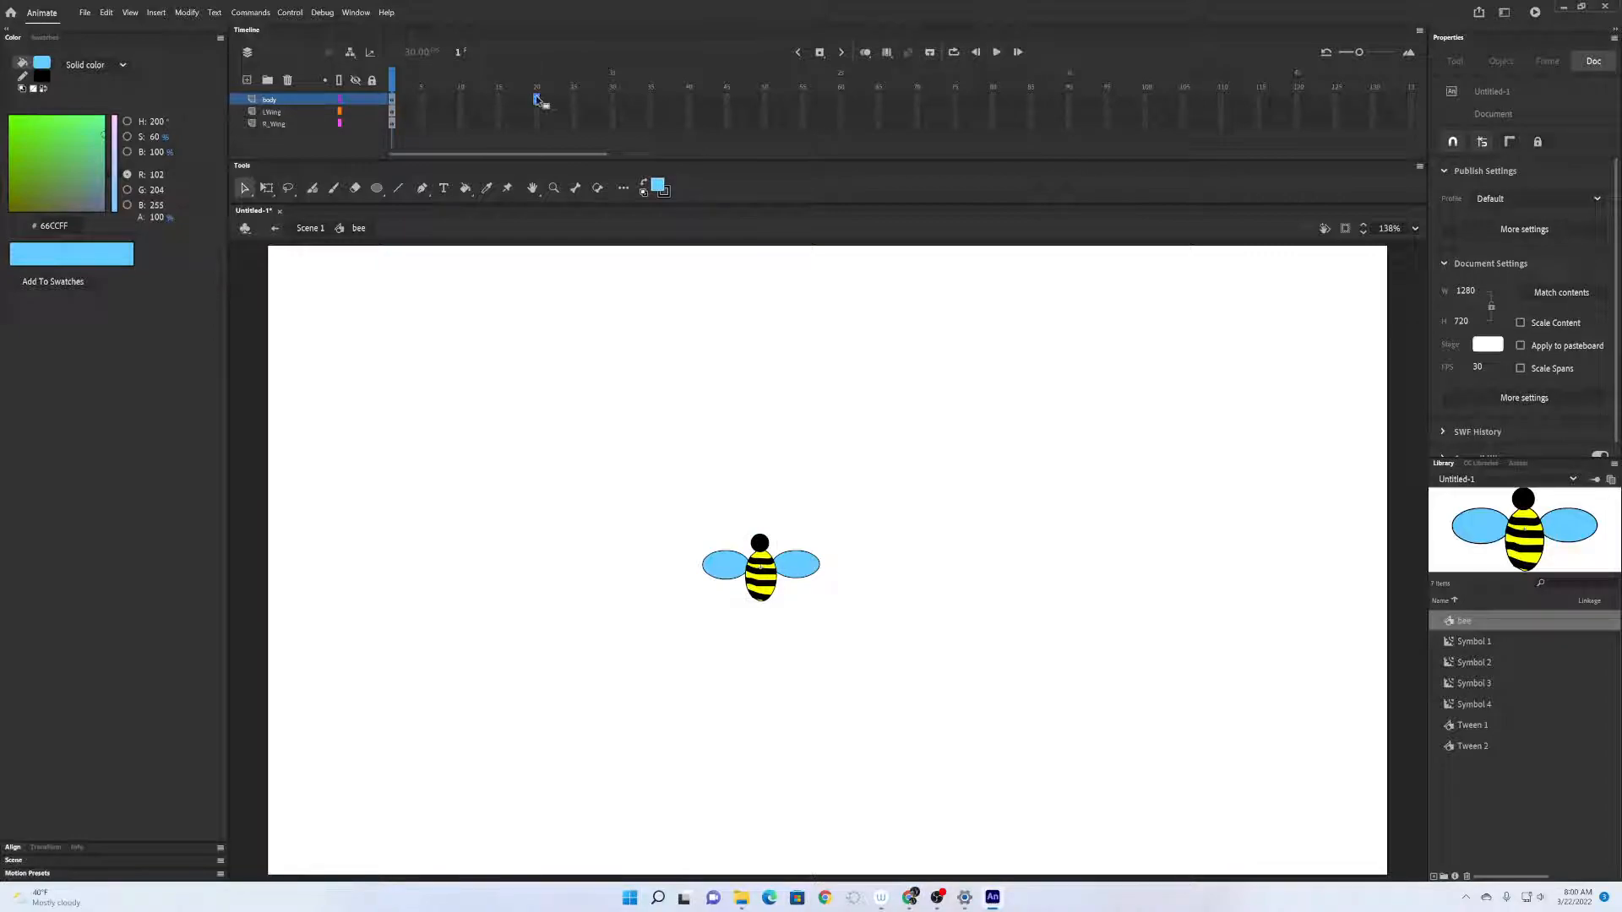
{"action": "key", "text": "F5"}
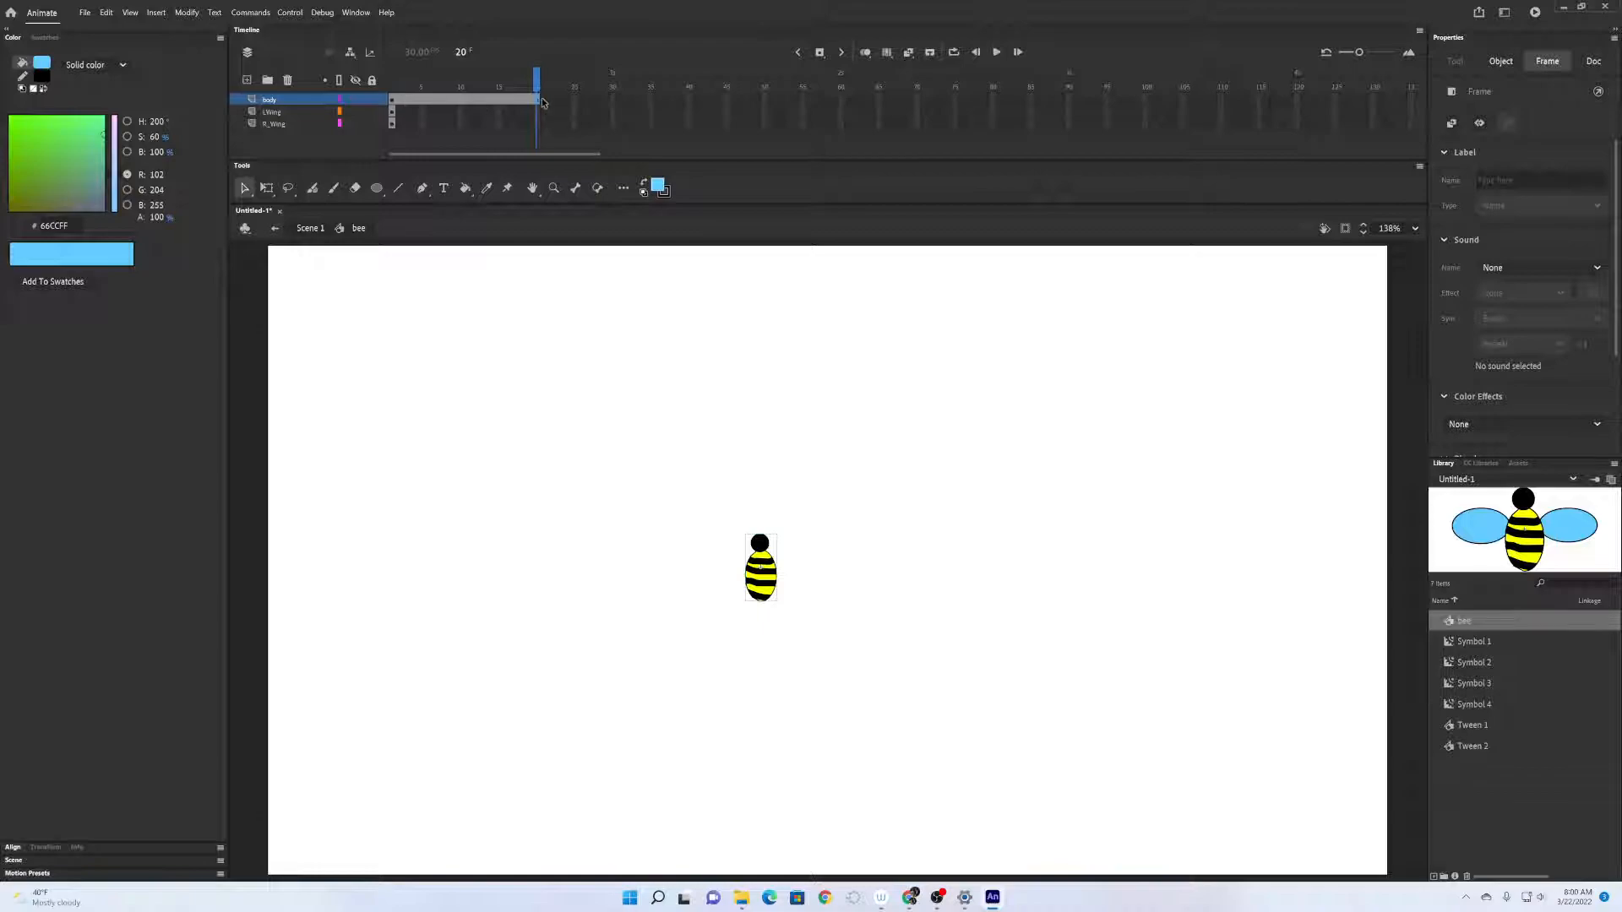
Create a motion tween on the left wing's layer, accepting the symbol conversion, and shorten the tween span to frame 20.
{"action": "left_click", "coordinate": [393, 112]}
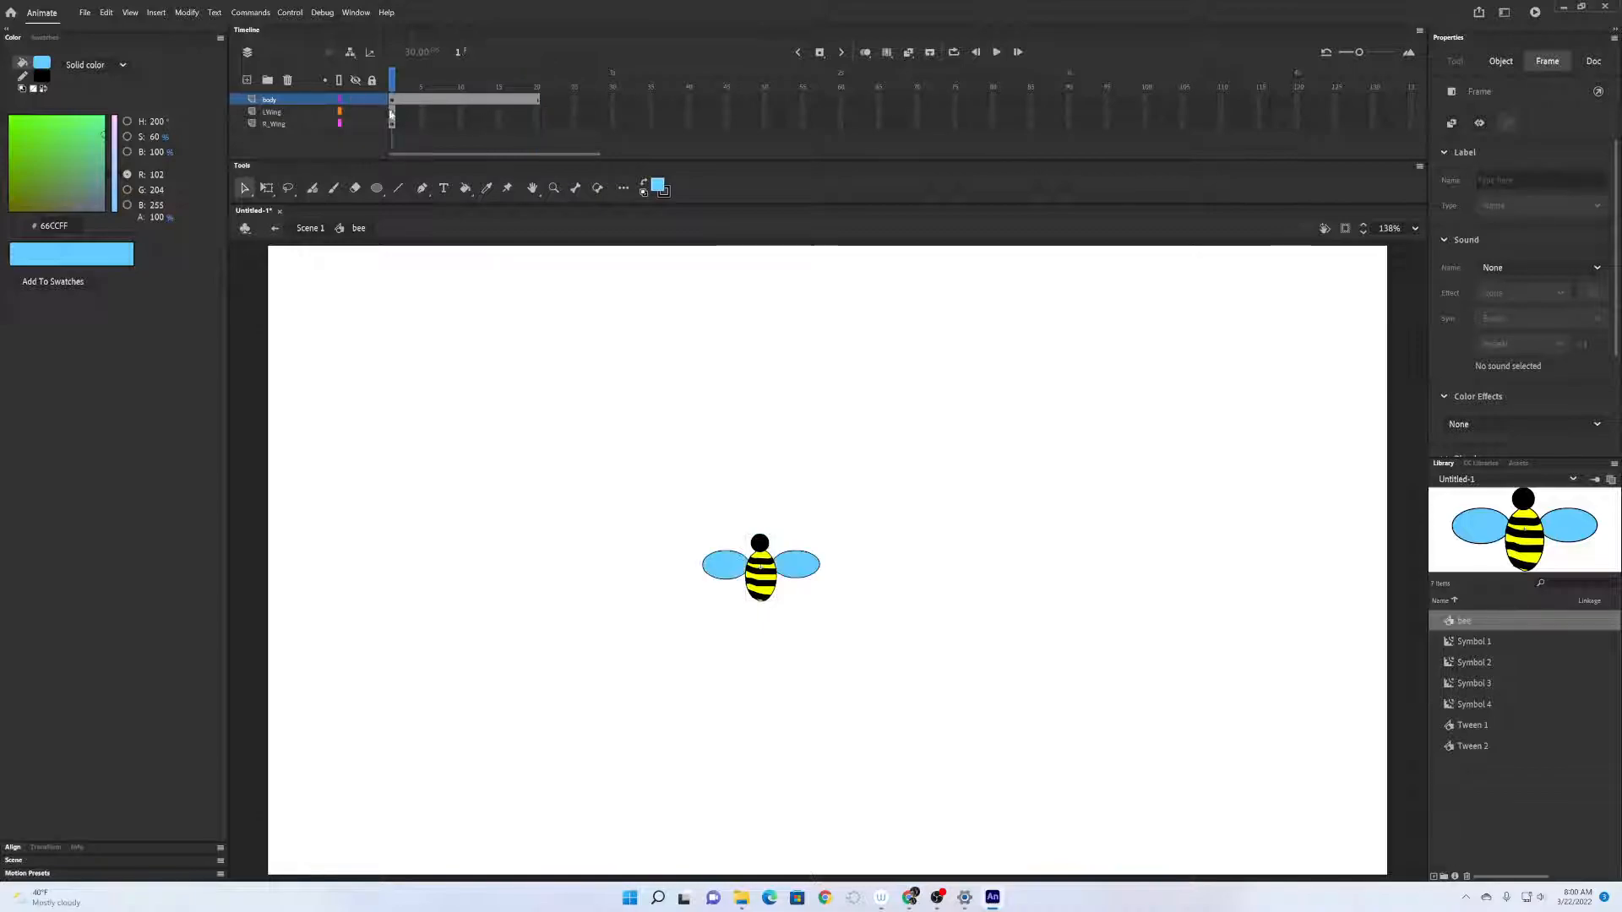
{"action": "right_click", "coordinate": [392, 113]}
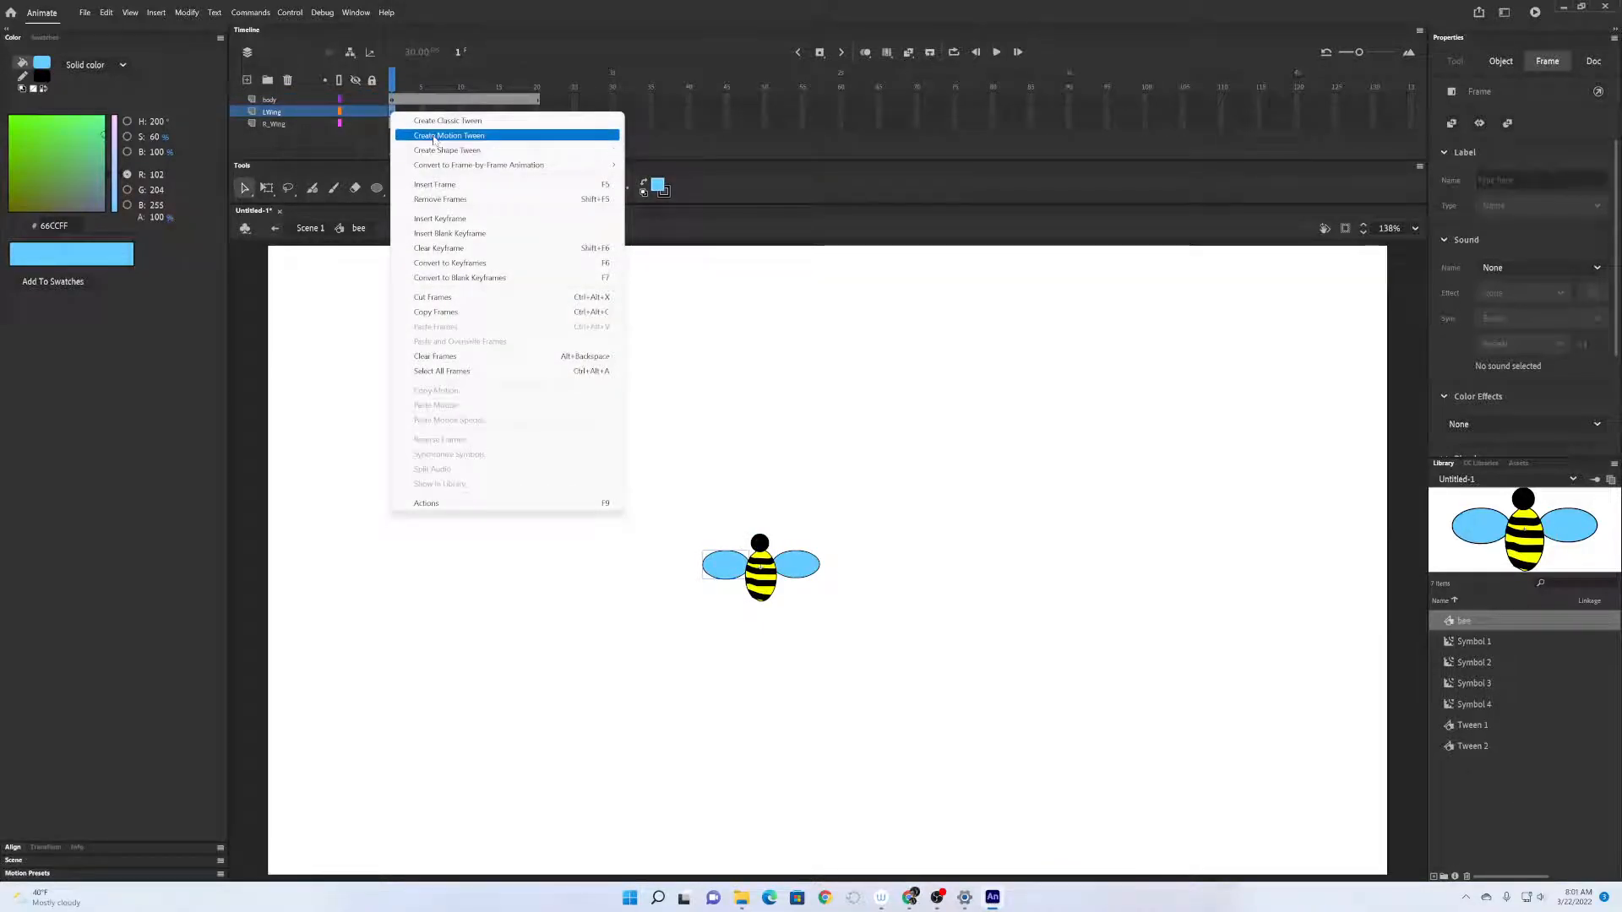
{"action": "left_click", "coordinate": [435, 136]}
{"action": "key", "text": "Return"}
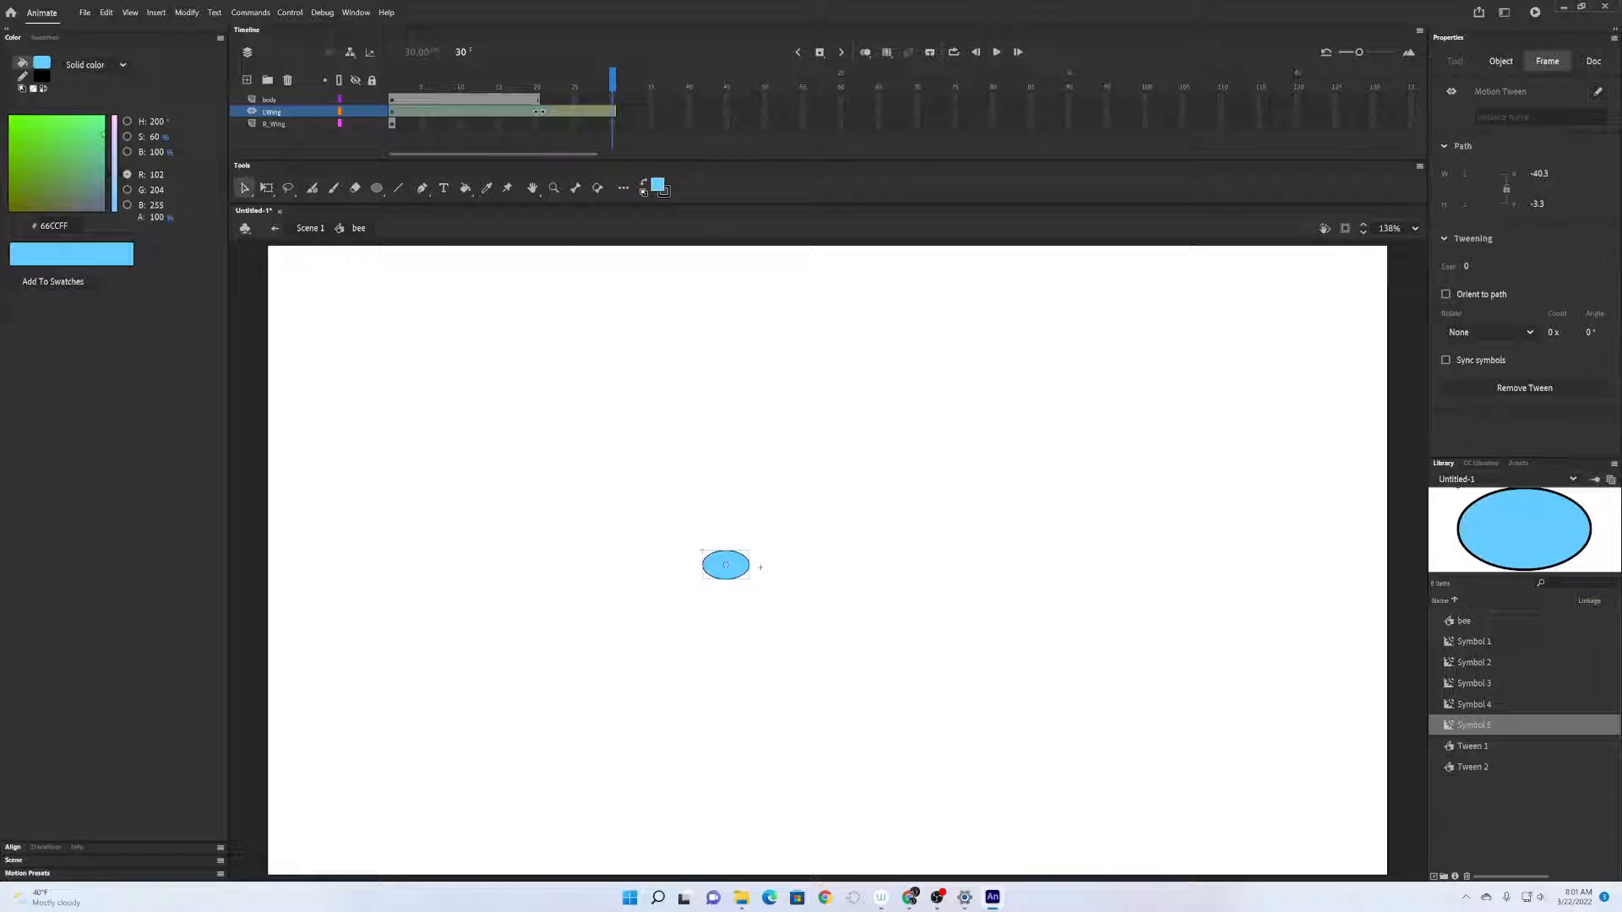
{"action": "left_click_drag", "start_coordinate": [537, 112], "coordinate": [539, 112]}
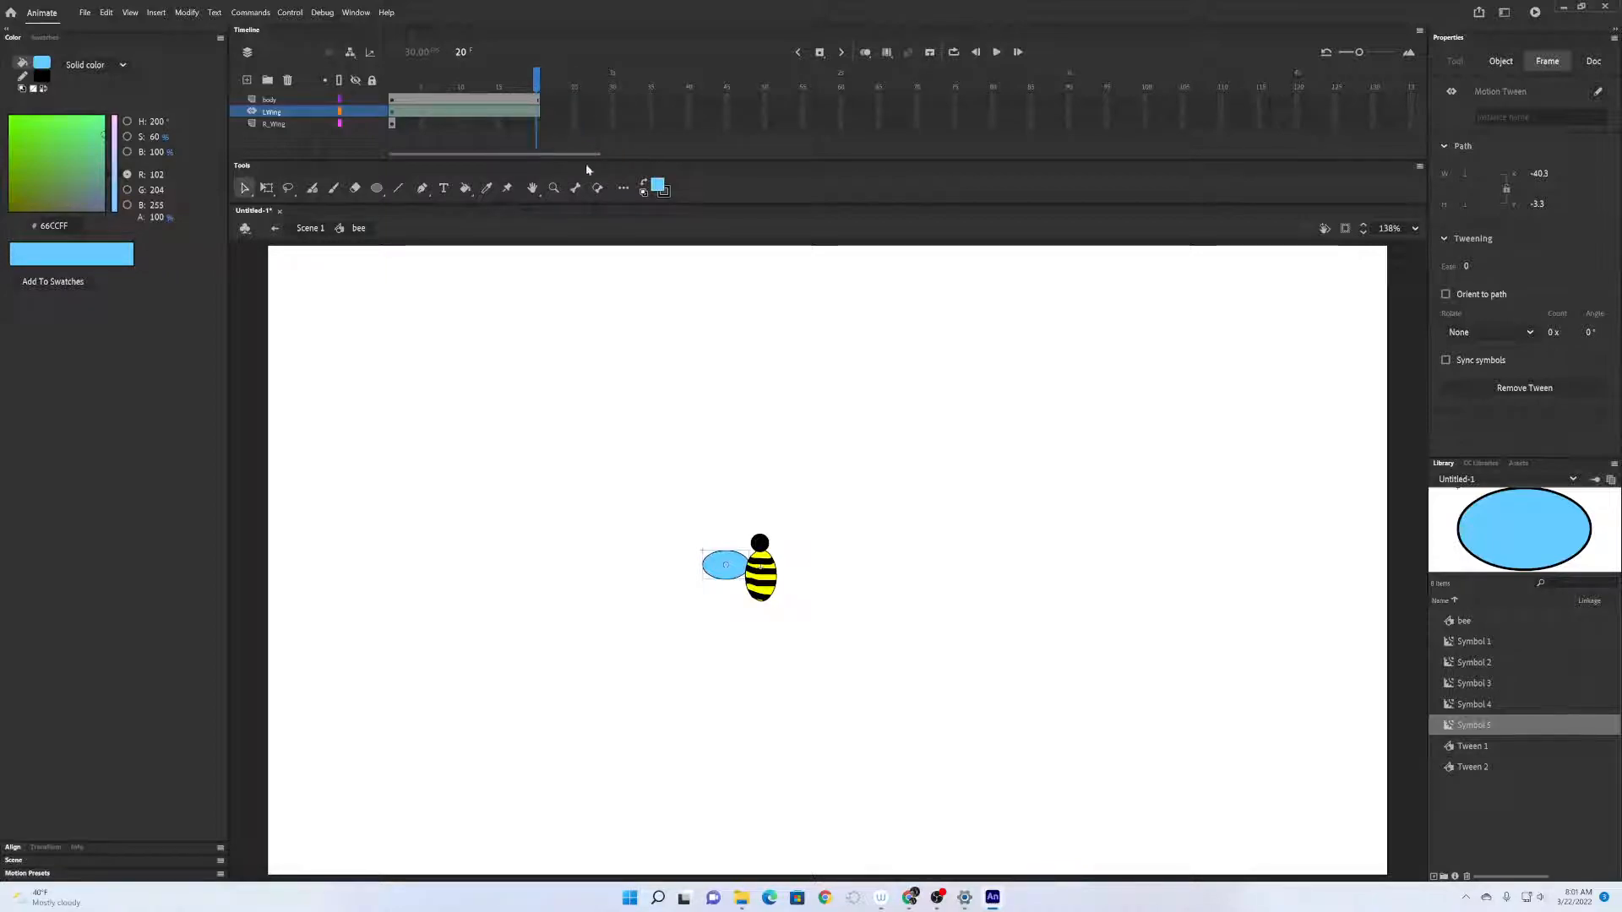
Create a motion tween on the right wing's layer, accepting the symbol conversion, and shorten the tween span to frame 20.
{"action": "right_click", "coordinate": [393, 124]}
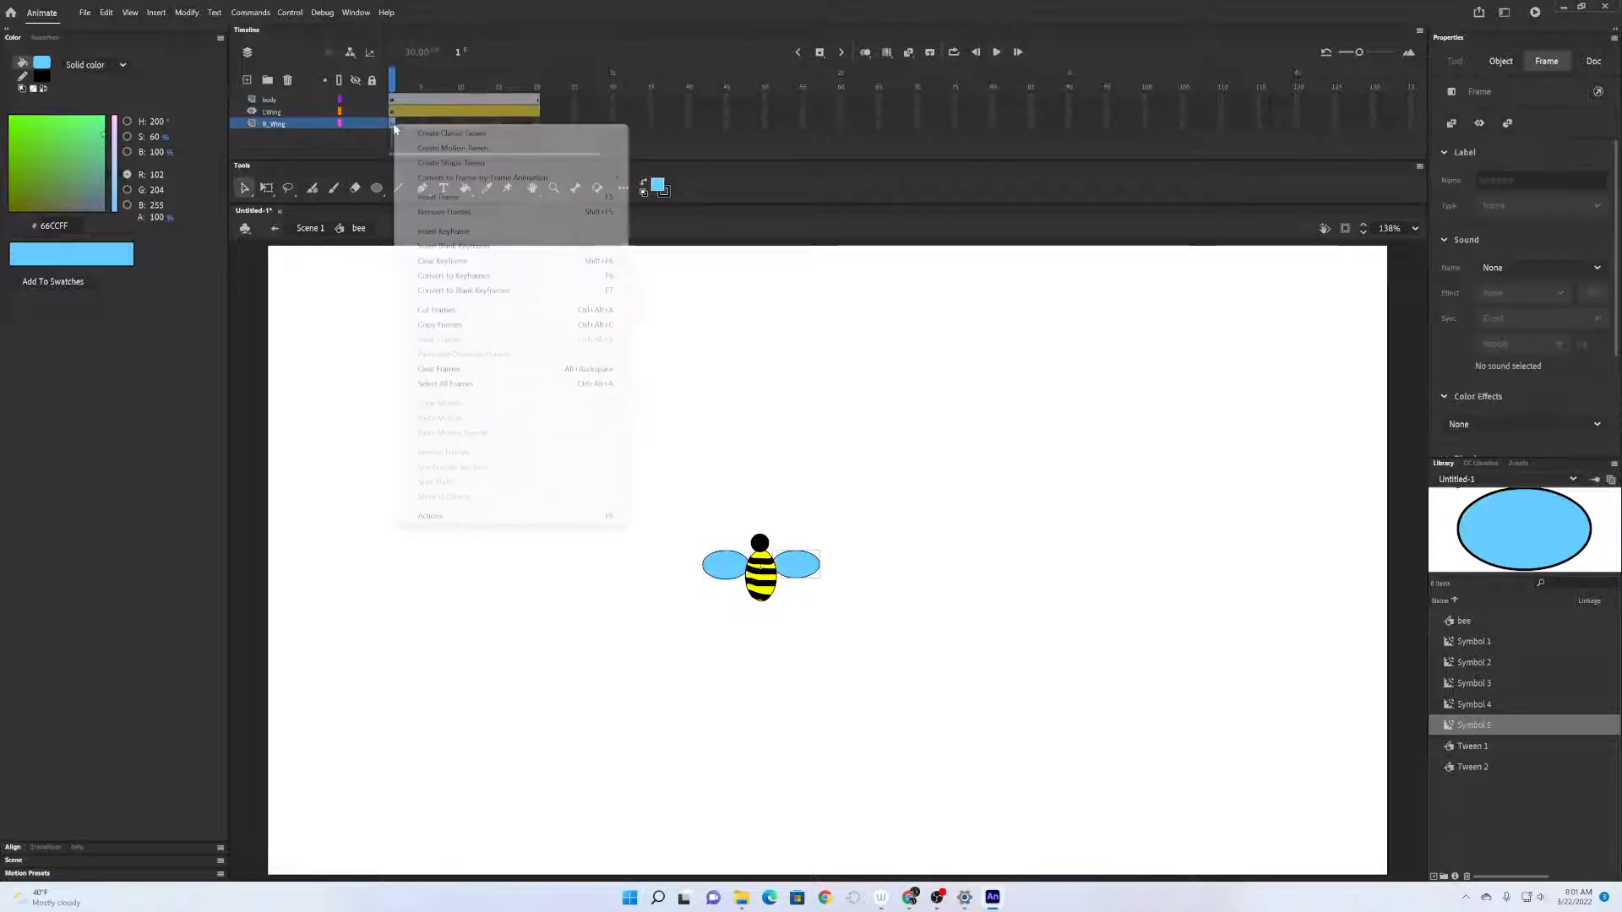
{"action": "left_click", "coordinate": [463, 149]}
{"action": "left_click", "coordinate": [872, 481]}
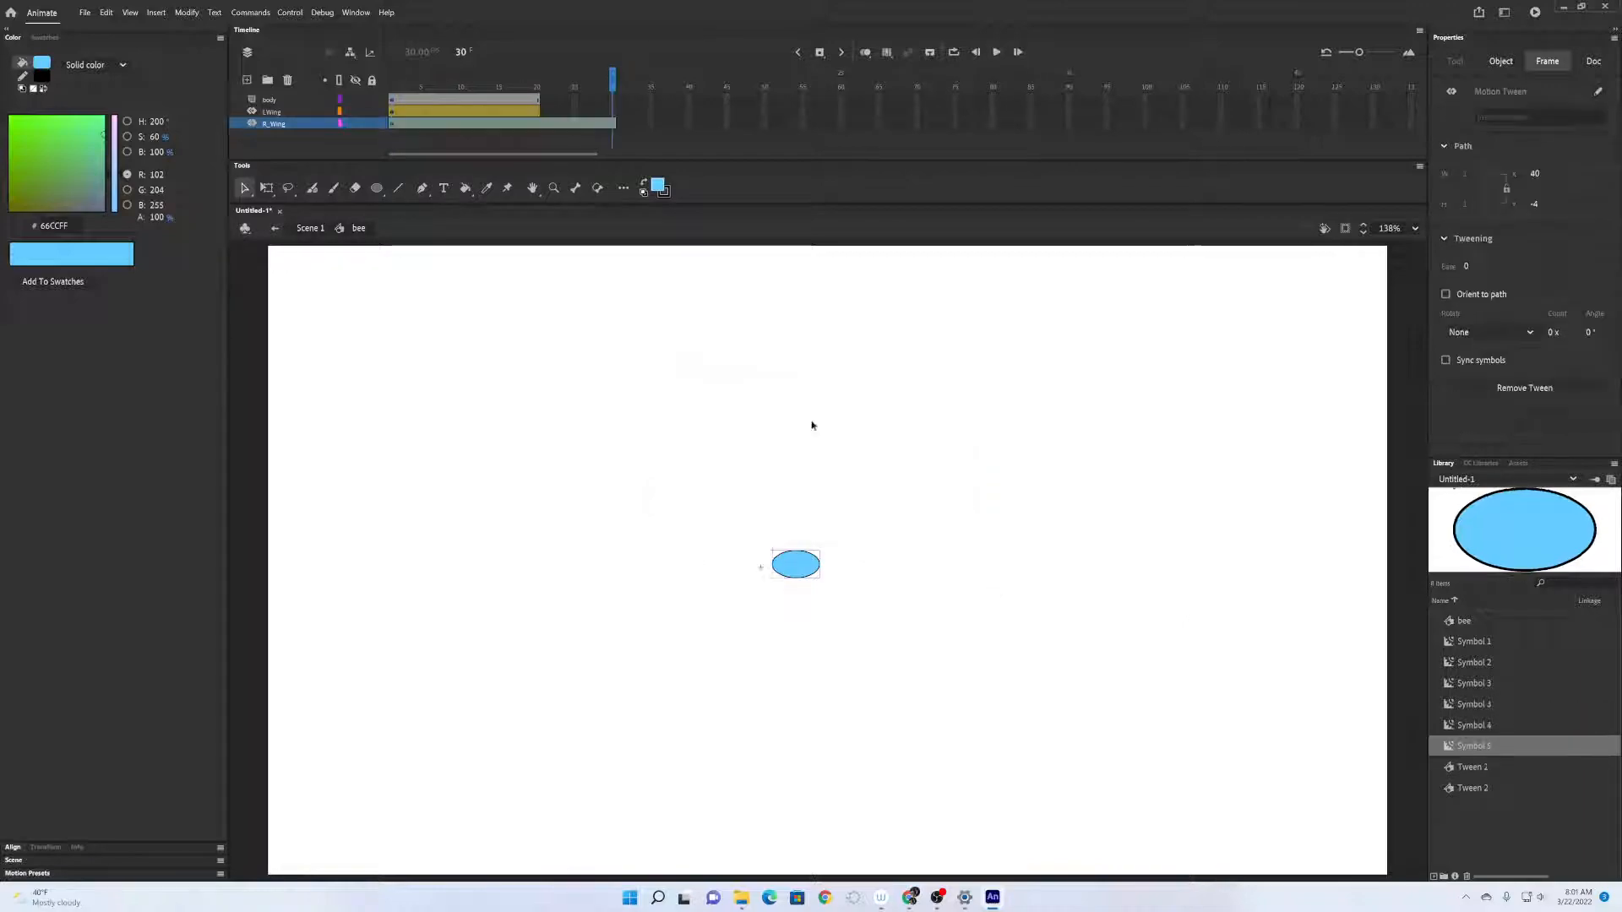
{"action": "left_click_drag", "start_coordinate": [539, 120], "coordinate": [423, 82]}
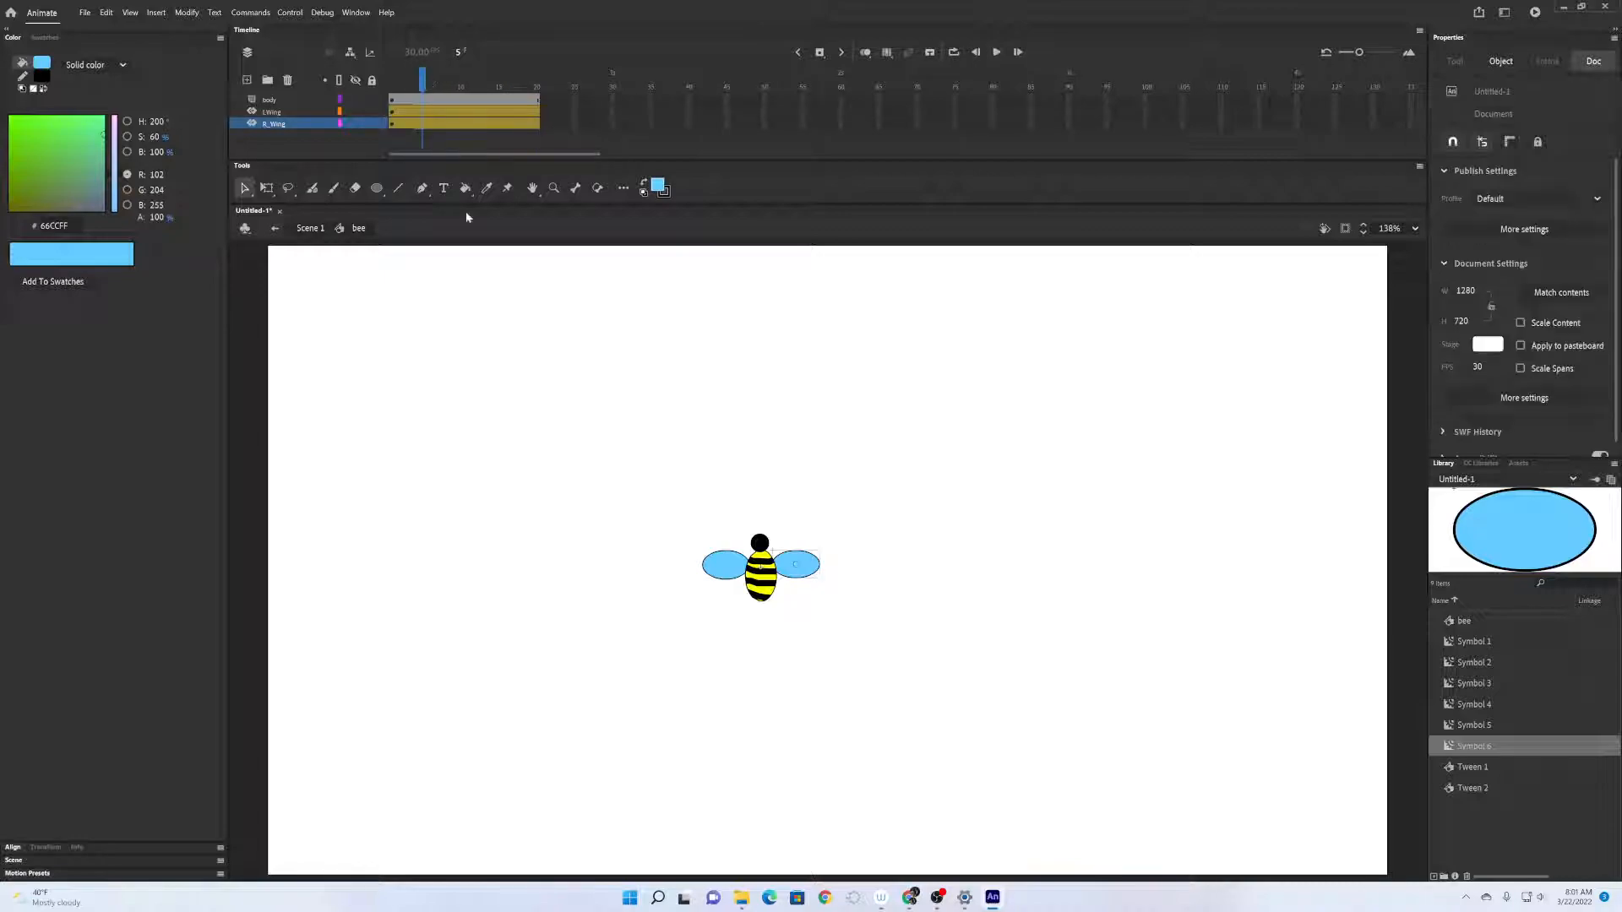
At frame 5, rotate the right wing upward around its inner end to about -45° with Free Transform.
{"action": "left_click", "coordinate": [790, 571]}
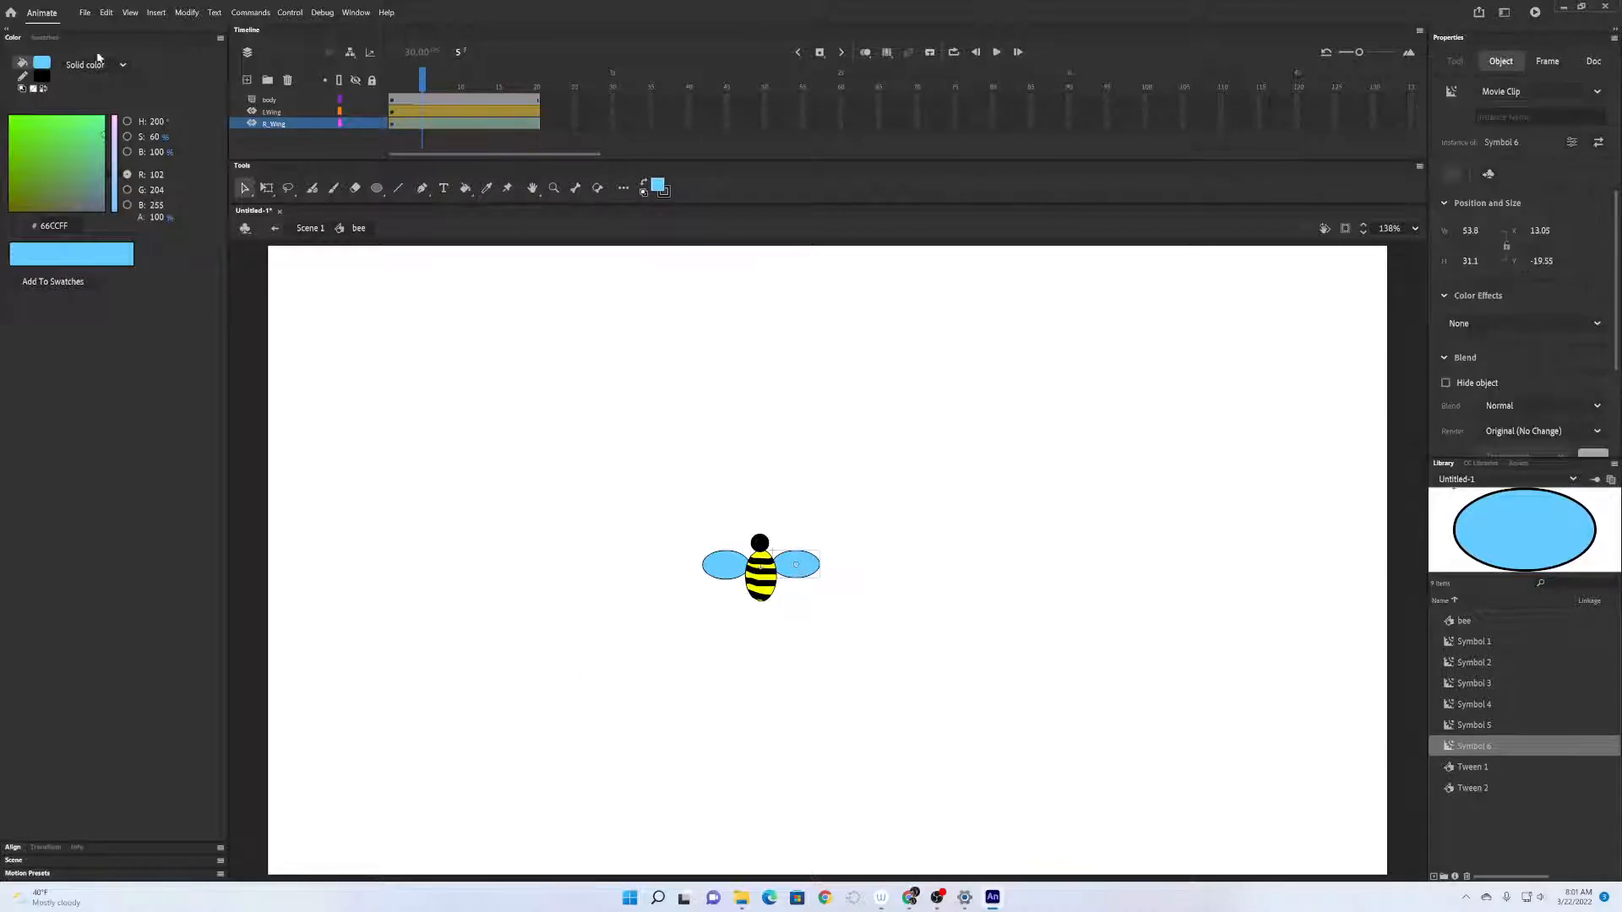
{"action": "left_click", "coordinate": [266, 187]}
{"action": "left_click_drag", "start_coordinate": [823, 549], "coordinate": [805, 511]}
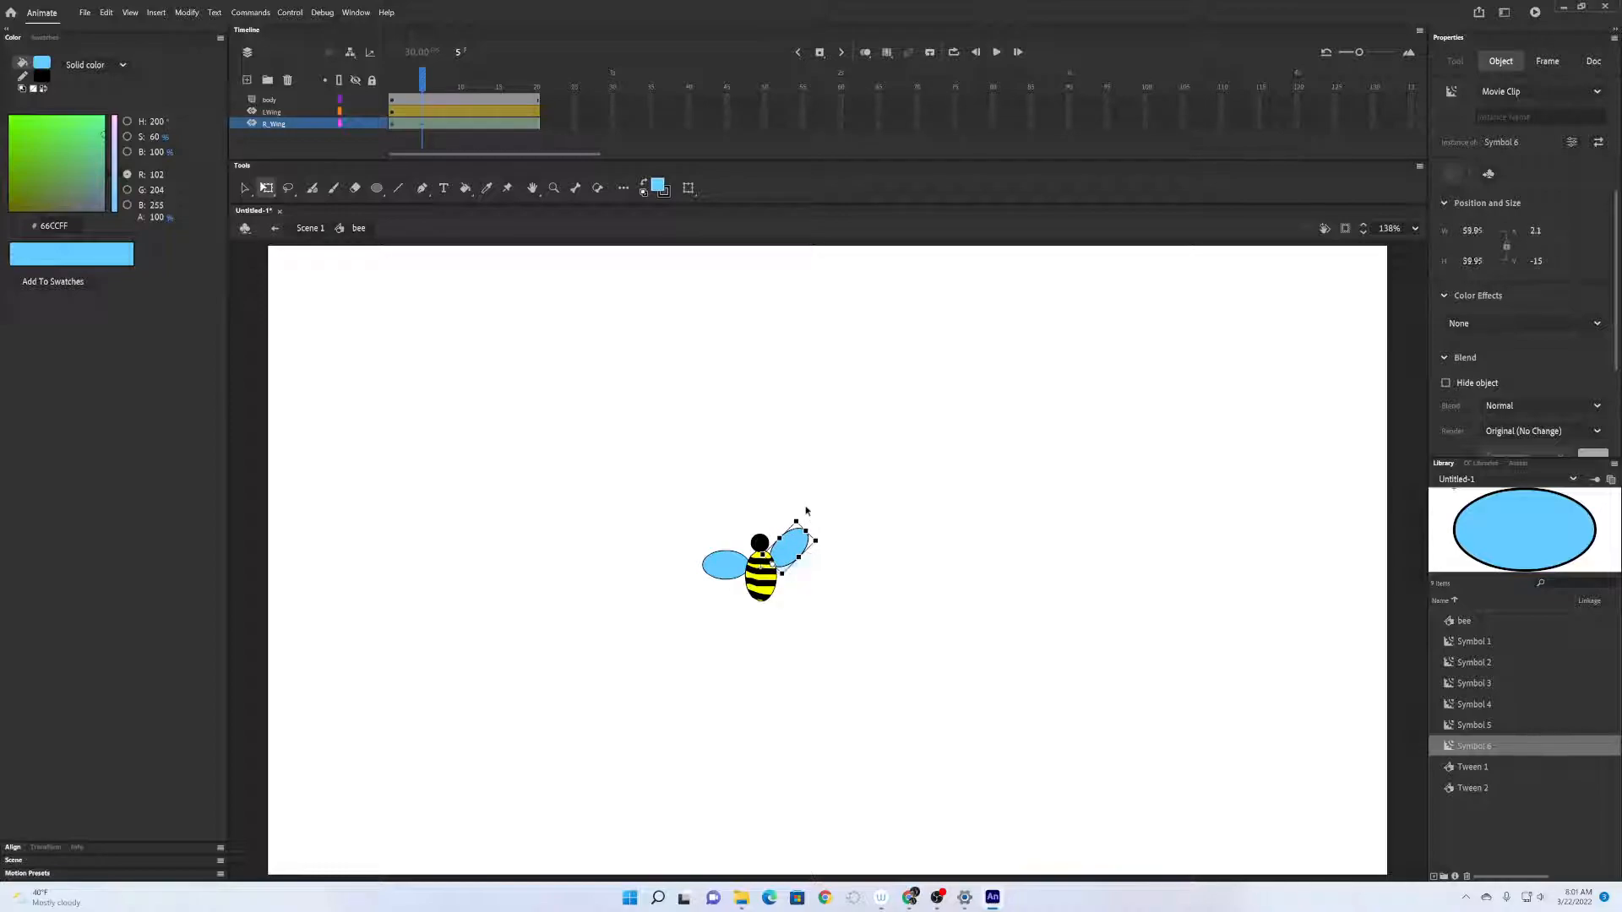
Display the Transform settings and rotate the left wing upward around its inner end to 45° at frame 5.
{"action": "left_click", "coordinate": [424, 112]}
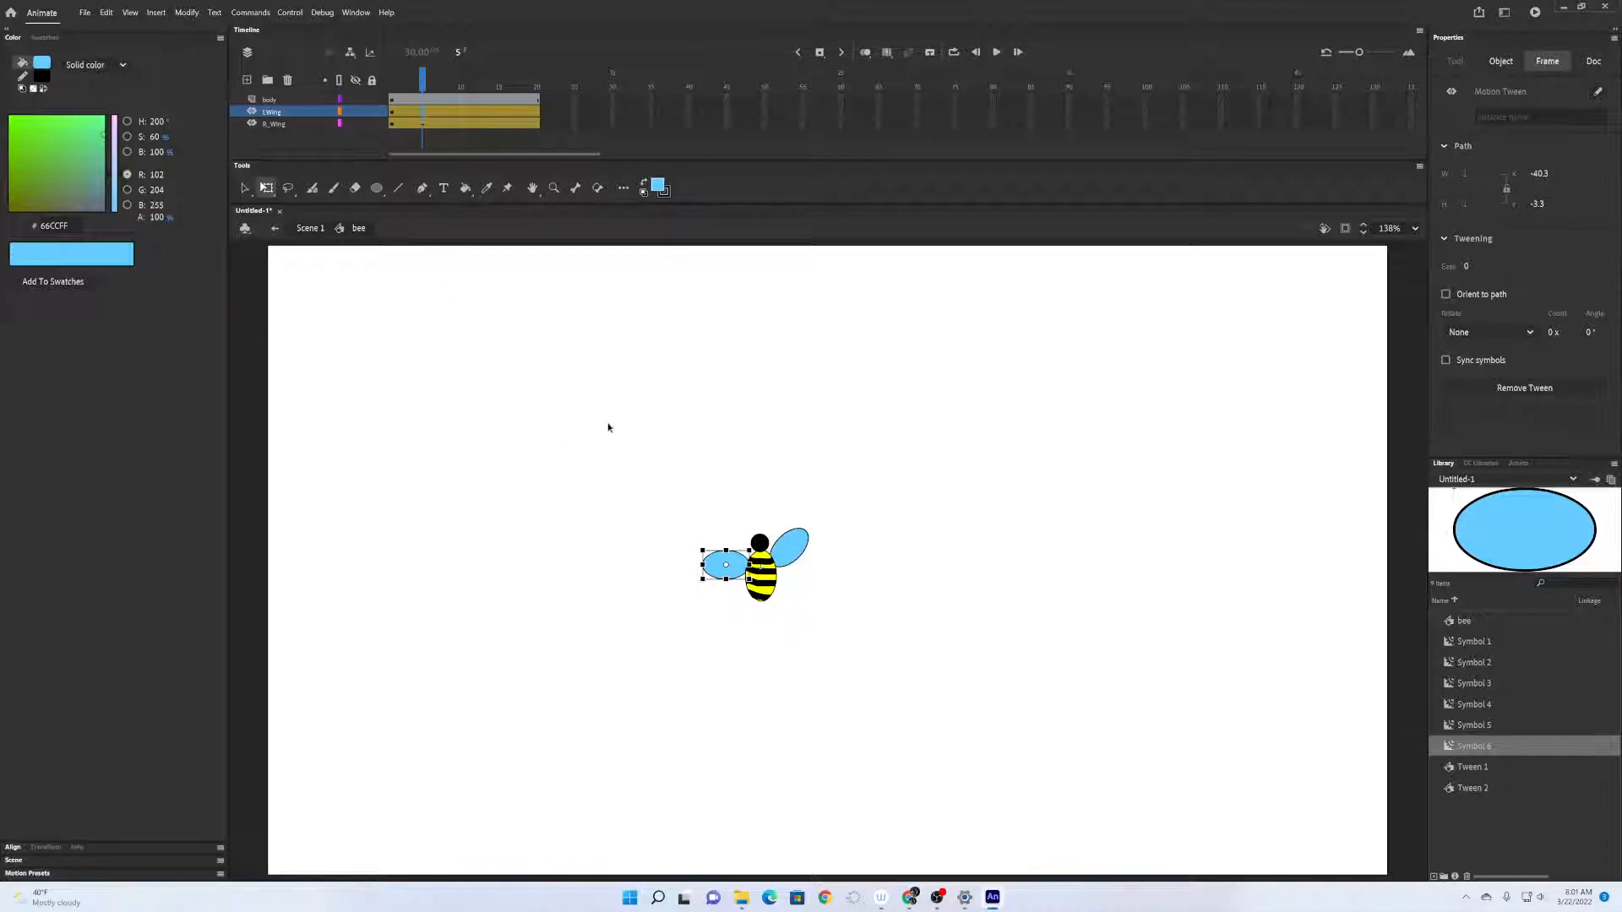
{"action": "left_click", "coordinate": [728, 570]}
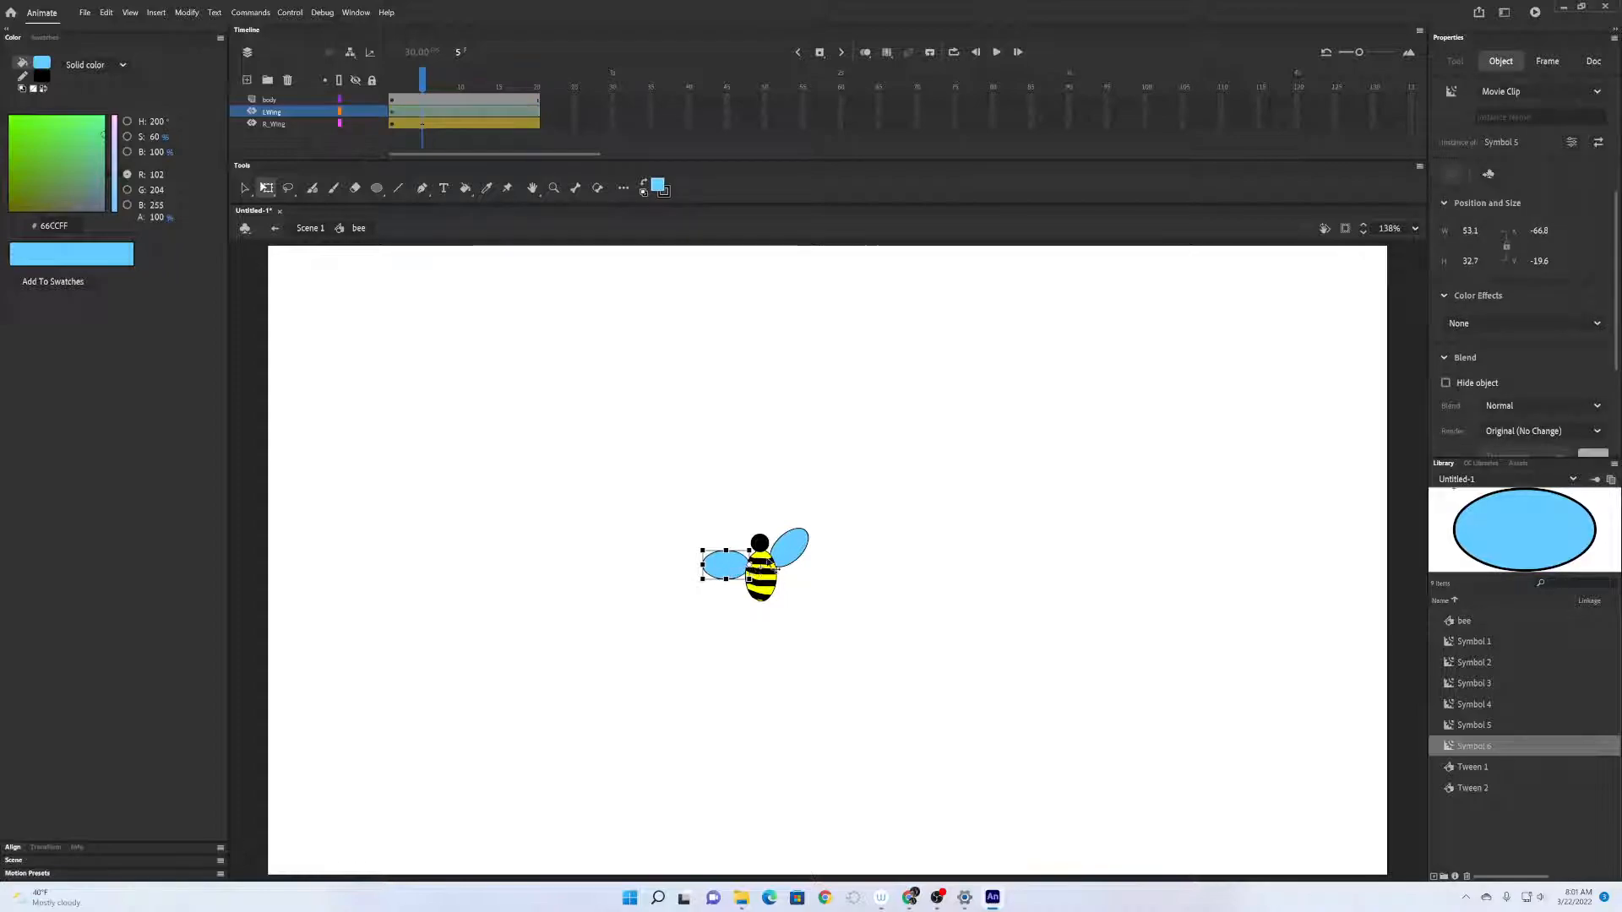
{"action": "left_click", "coordinate": [793, 543]}
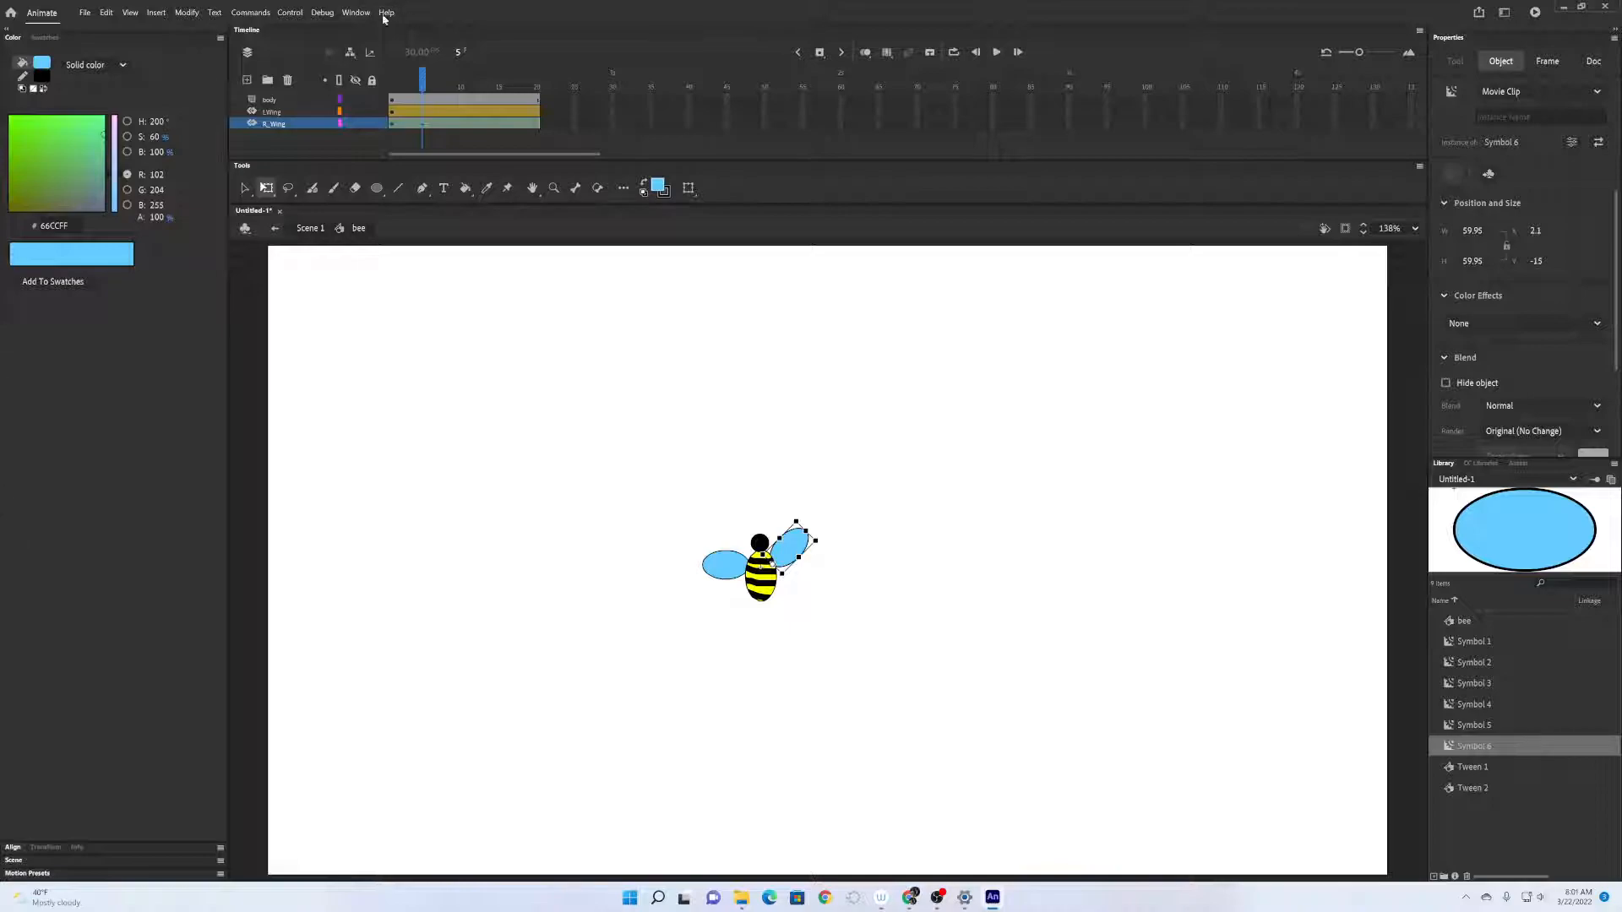
{"action": "left_click", "coordinate": [356, 12]}
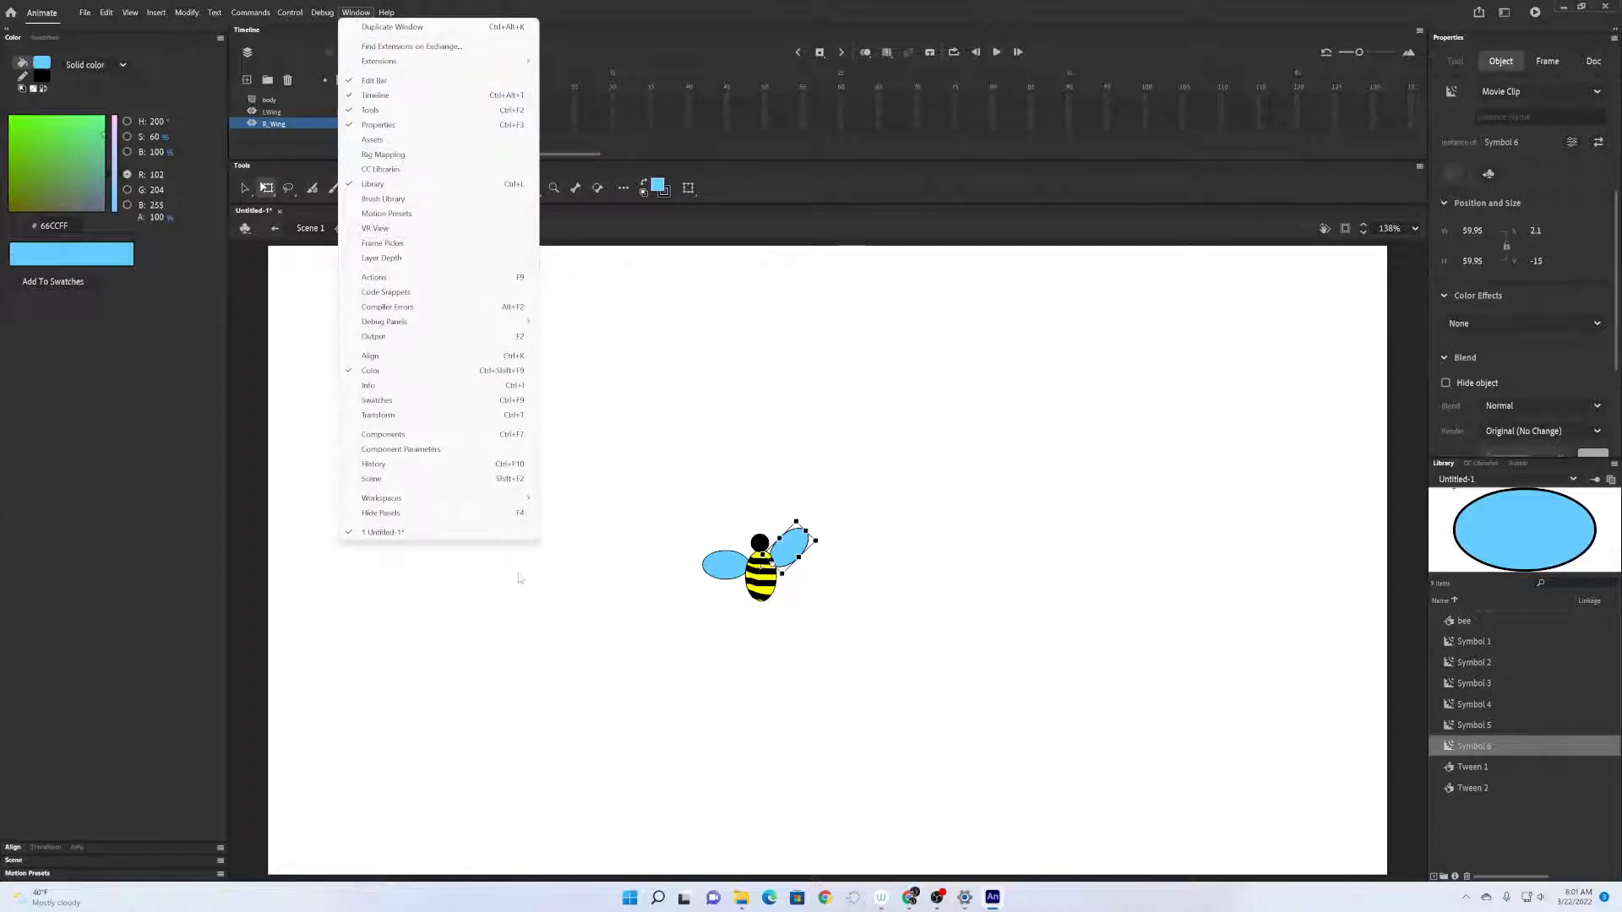
{"action": "left_click", "coordinate": [397, 415]}
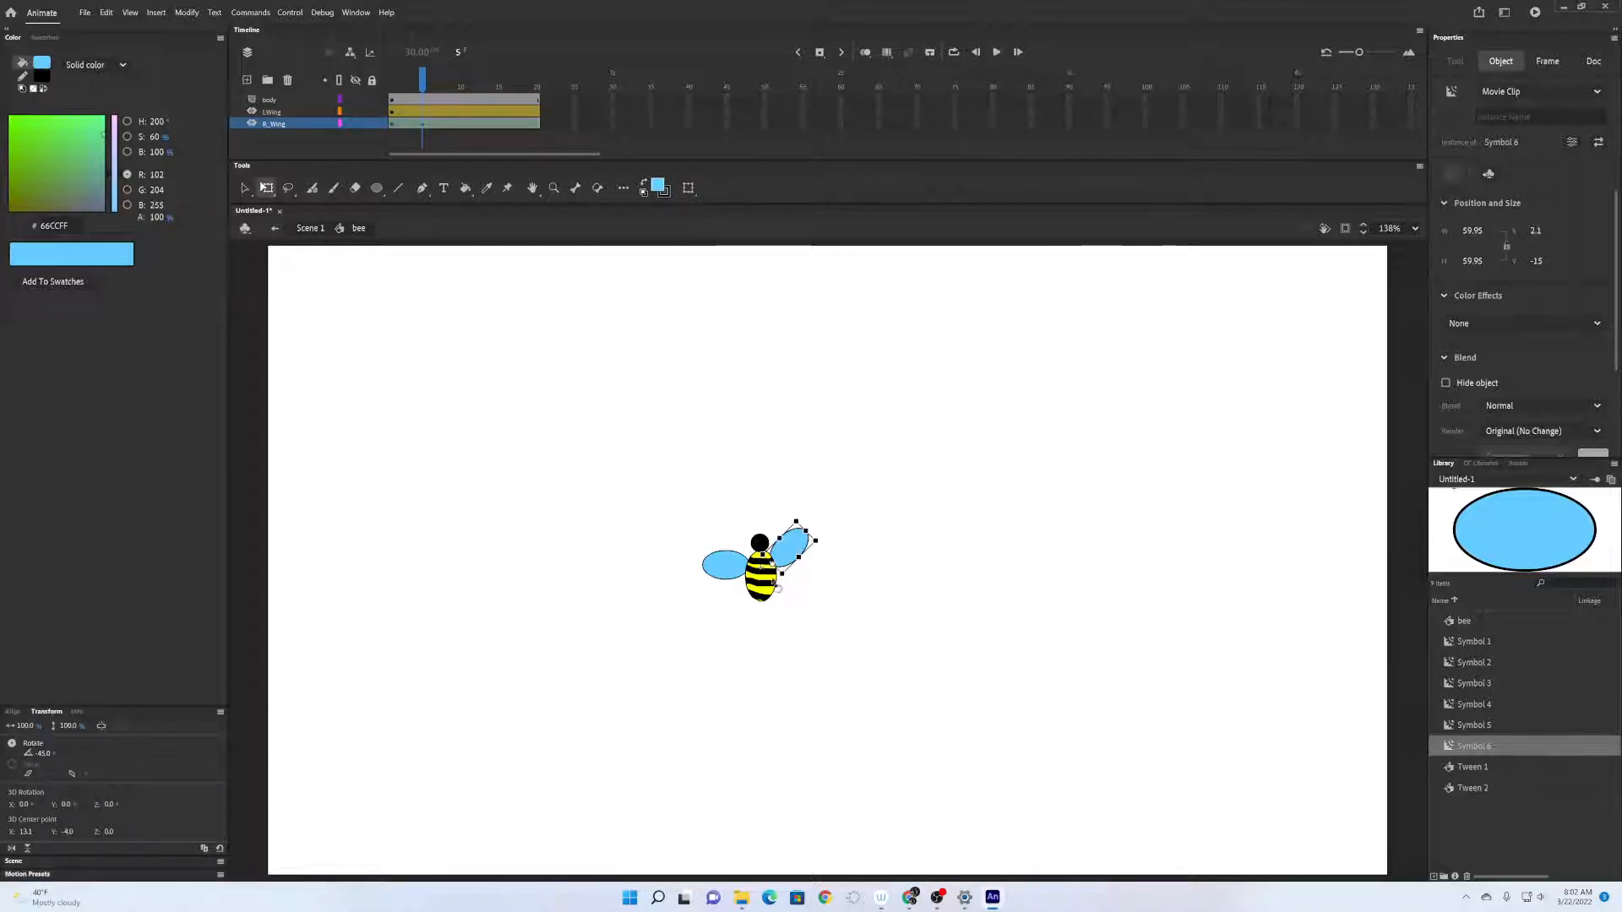
{"action": "left_click", "coordinate": [715, 571]}
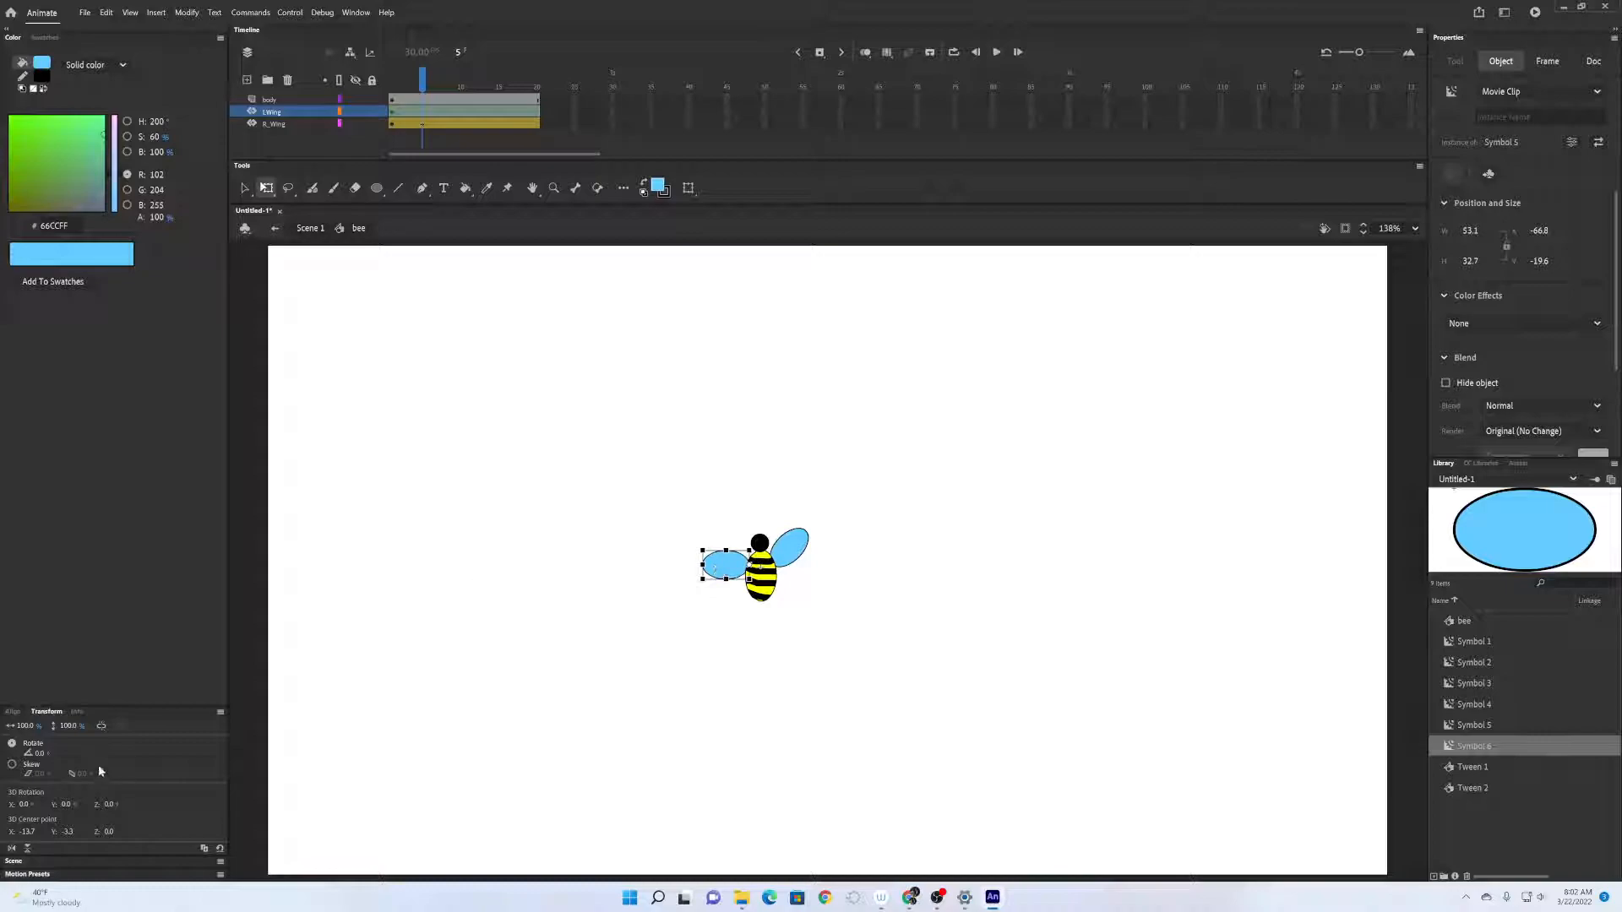
{"action": "left_click", "coordinate": [38, 754]}
{"action": "key", "text": "Return"}
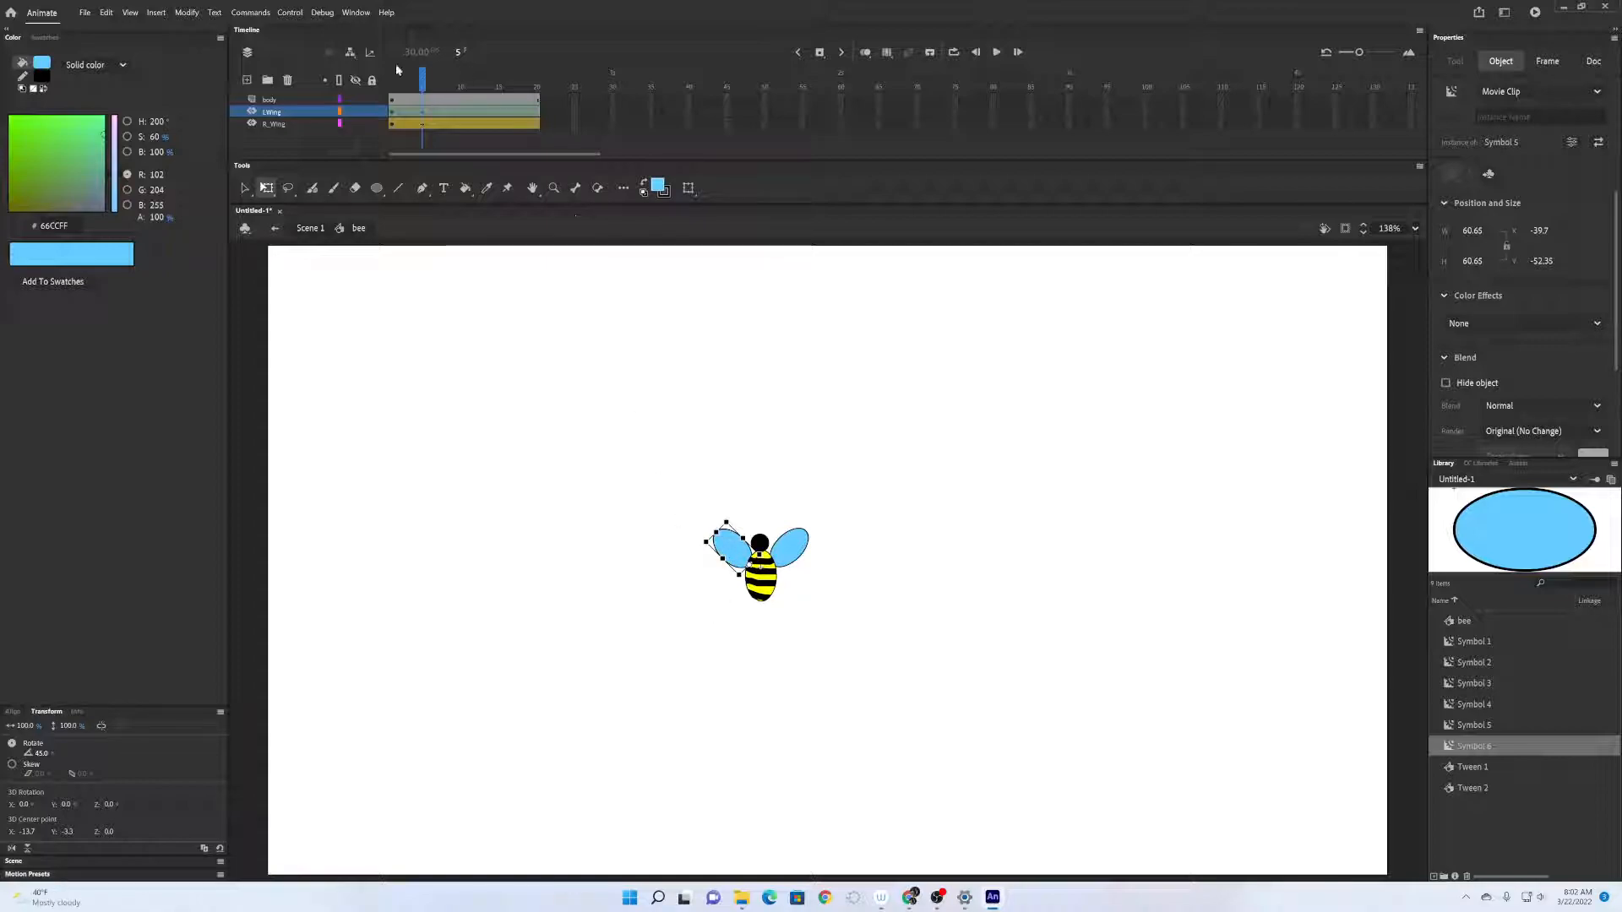
At frame 15, rotate the left wing downward to -45°.
{"action": "left_click_drag", "start_coordinate": [434, 85], "coordinate": [498, 84]}
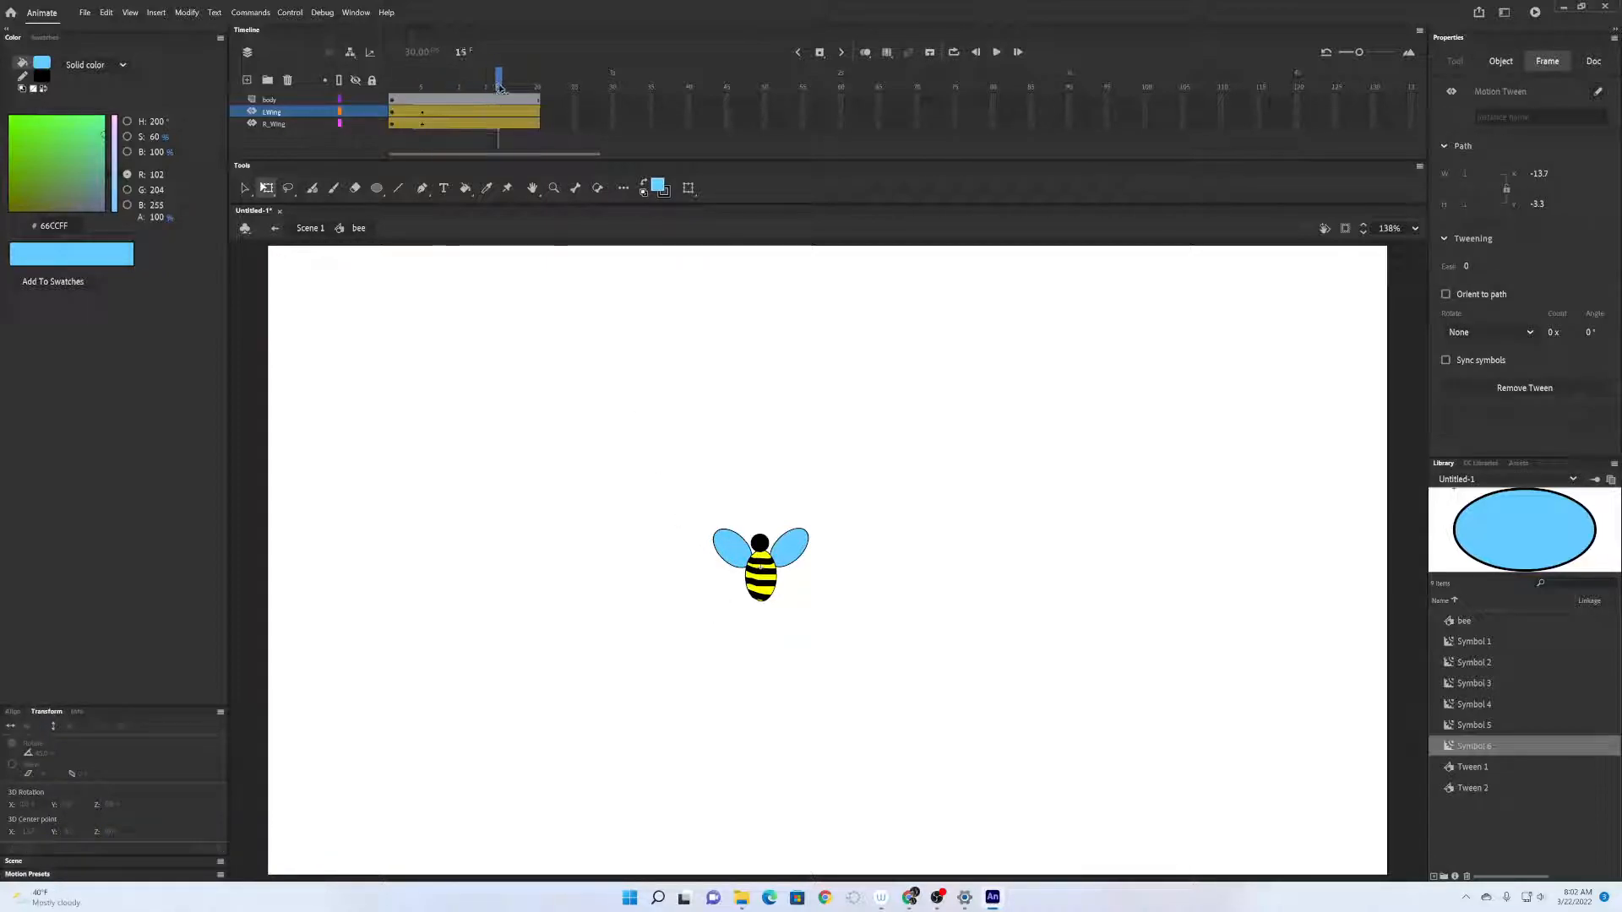
{"action": "left_click", "coordinate": [625, 596]}
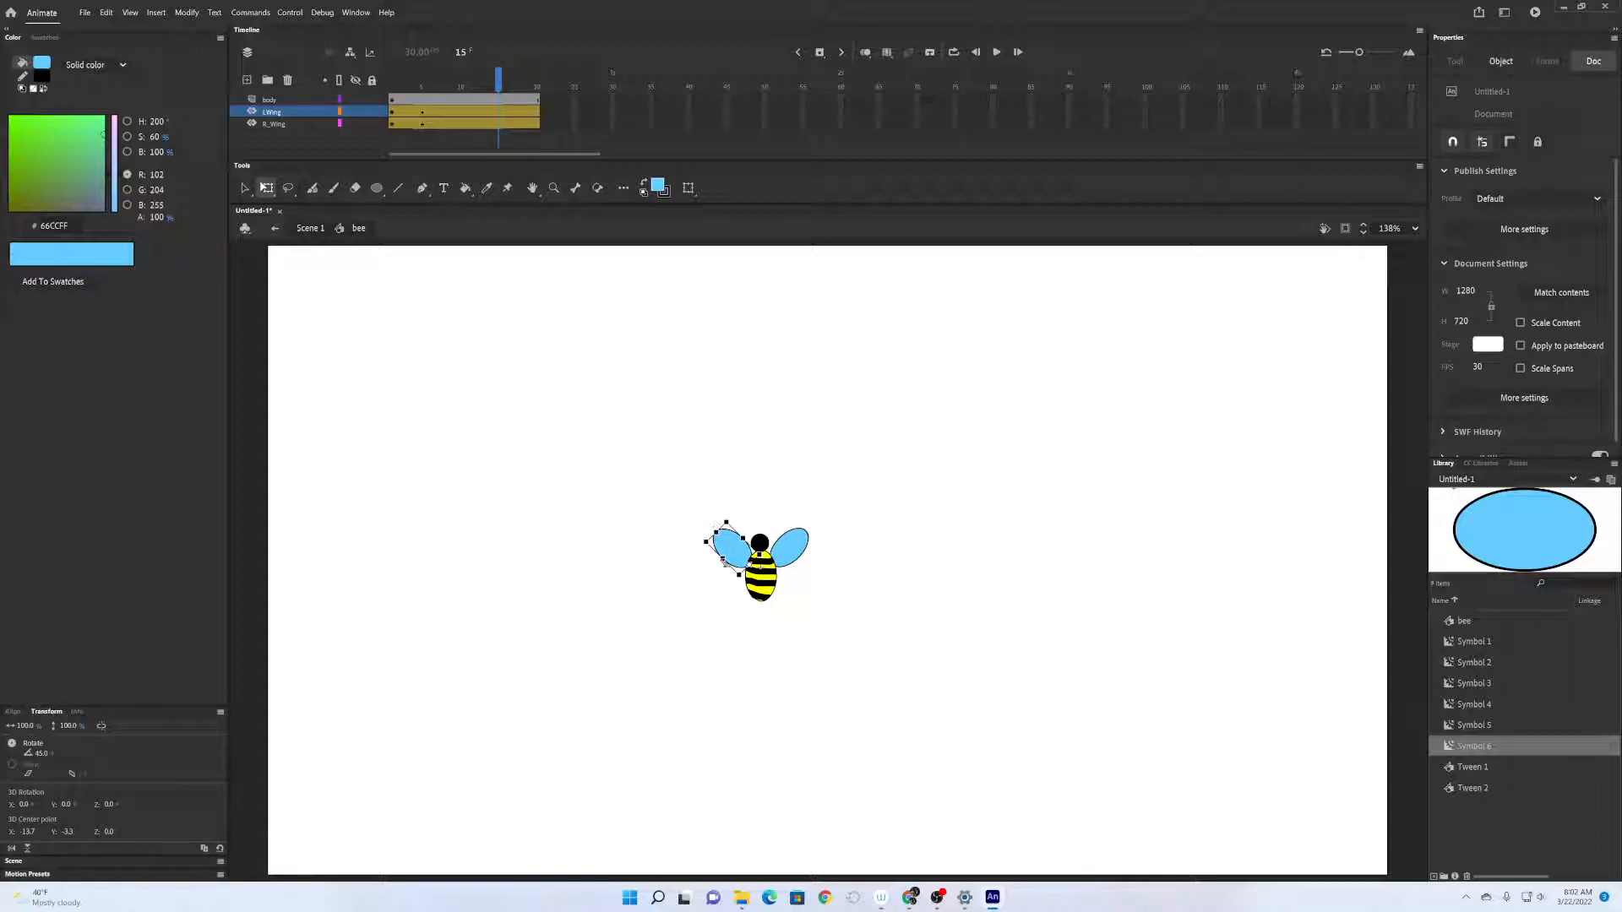
{"action": "left_click_drag", "start_coordinate": [40, 755], "coordinate": [5, 748]}
{"action": "left_click", "coordinate": [39, 753]}
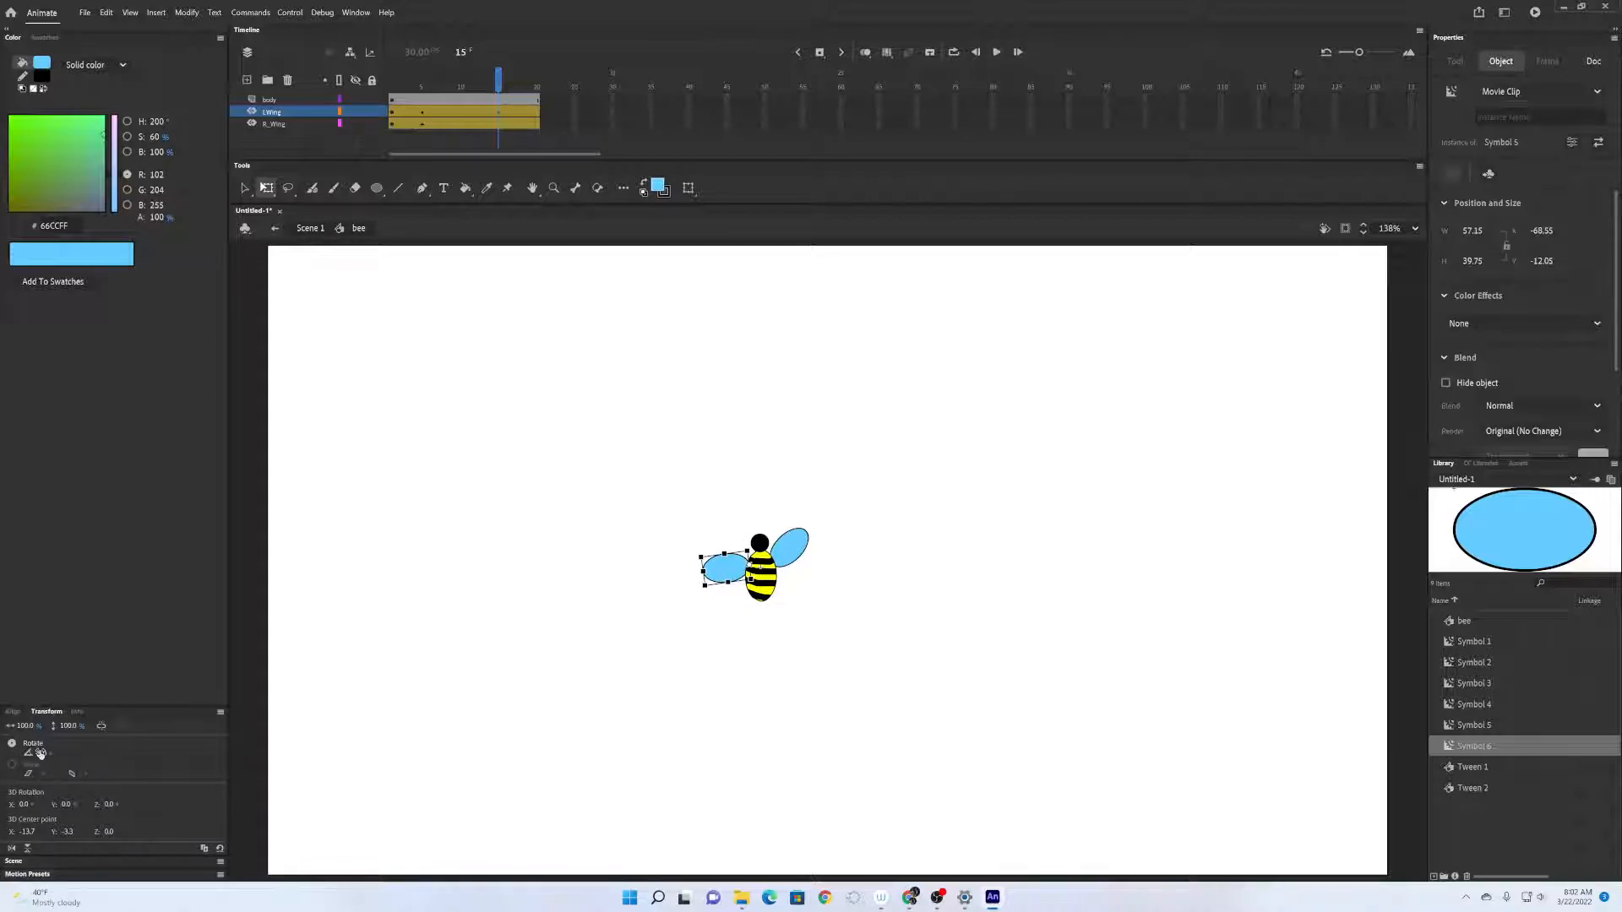
{"action": "left_click", "coordinate": [40, 753]}
{"action": "type", "text": "-45"}
{"action": "key", "text": "Return"}
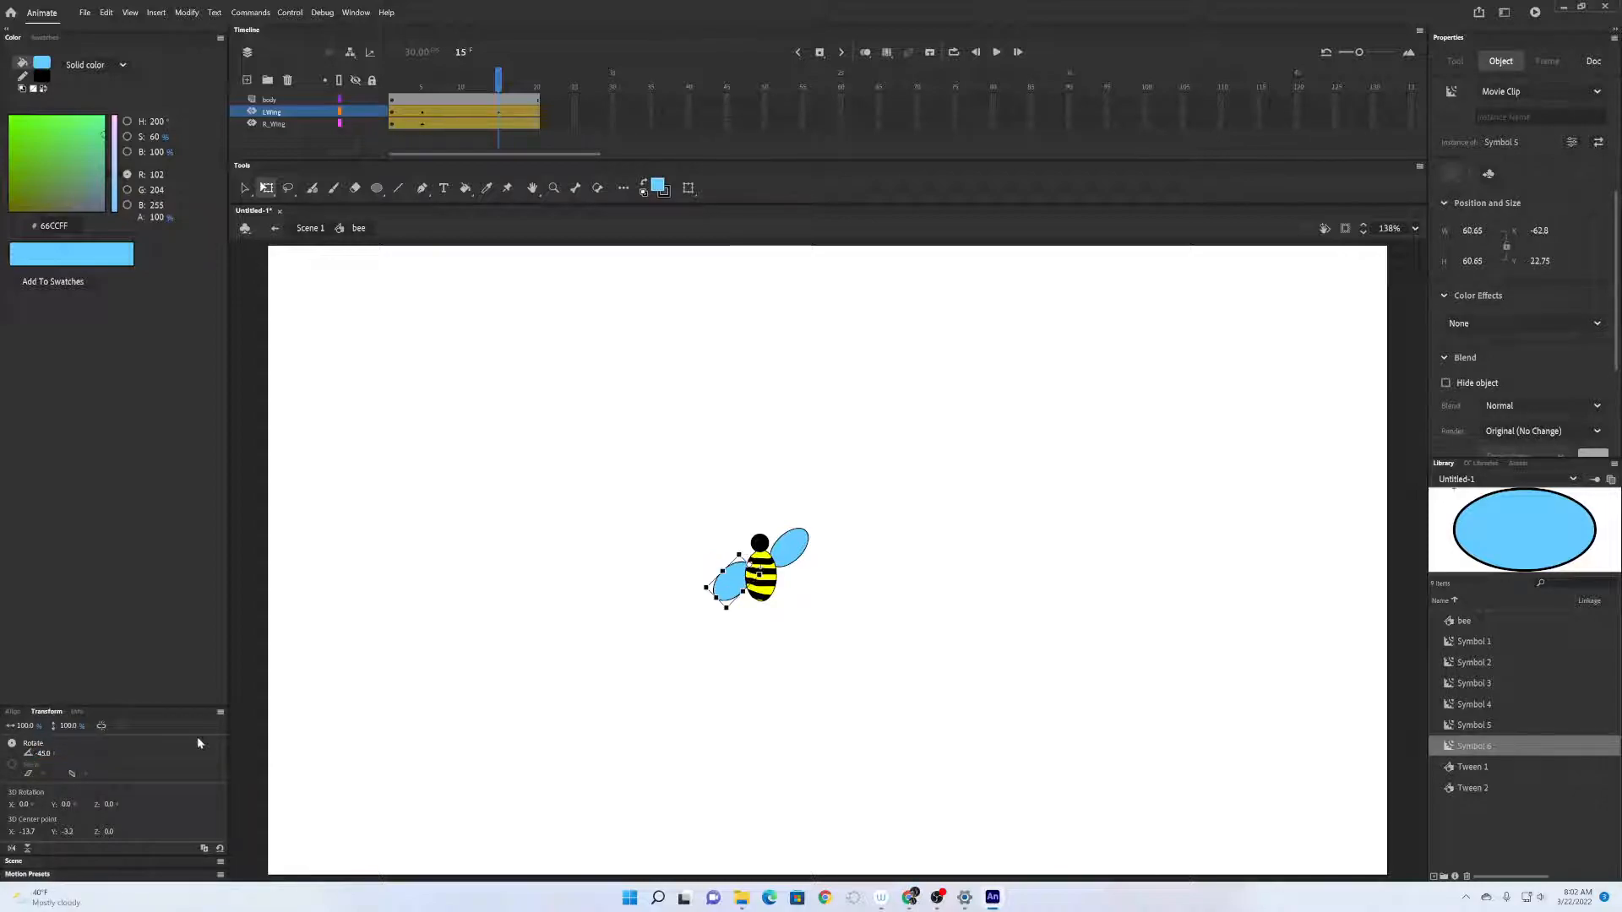
At frame 15, rotate the right wing downward to 45°.
{"action": "left_click", "coordinate": [794, 550]}
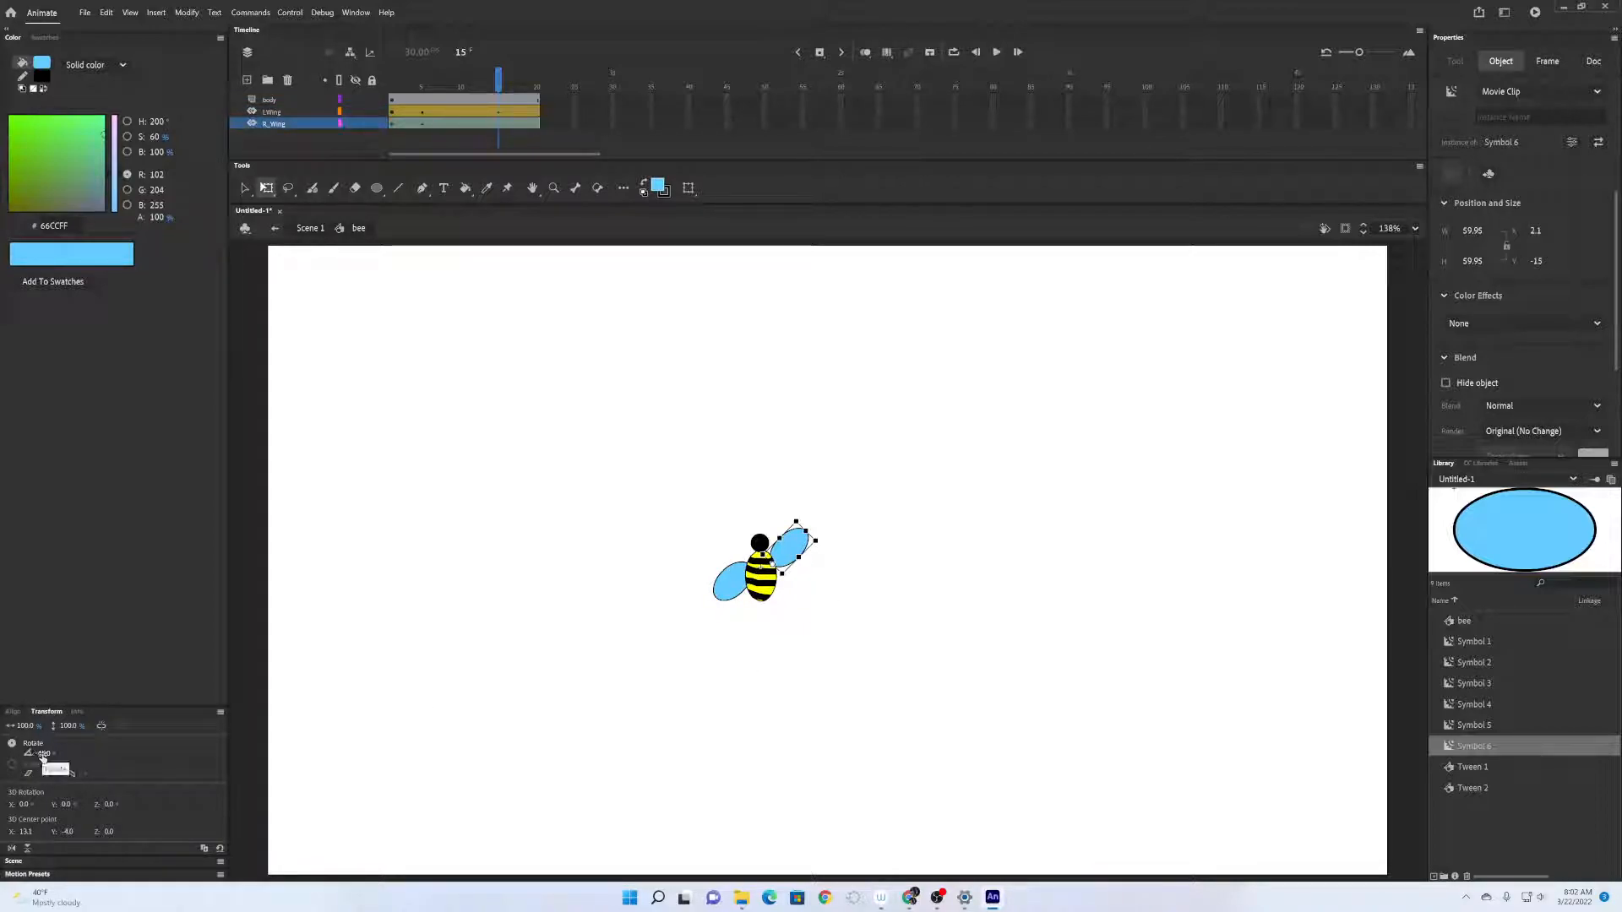
{"action": "left_click", "coordinate": [499, 123]}
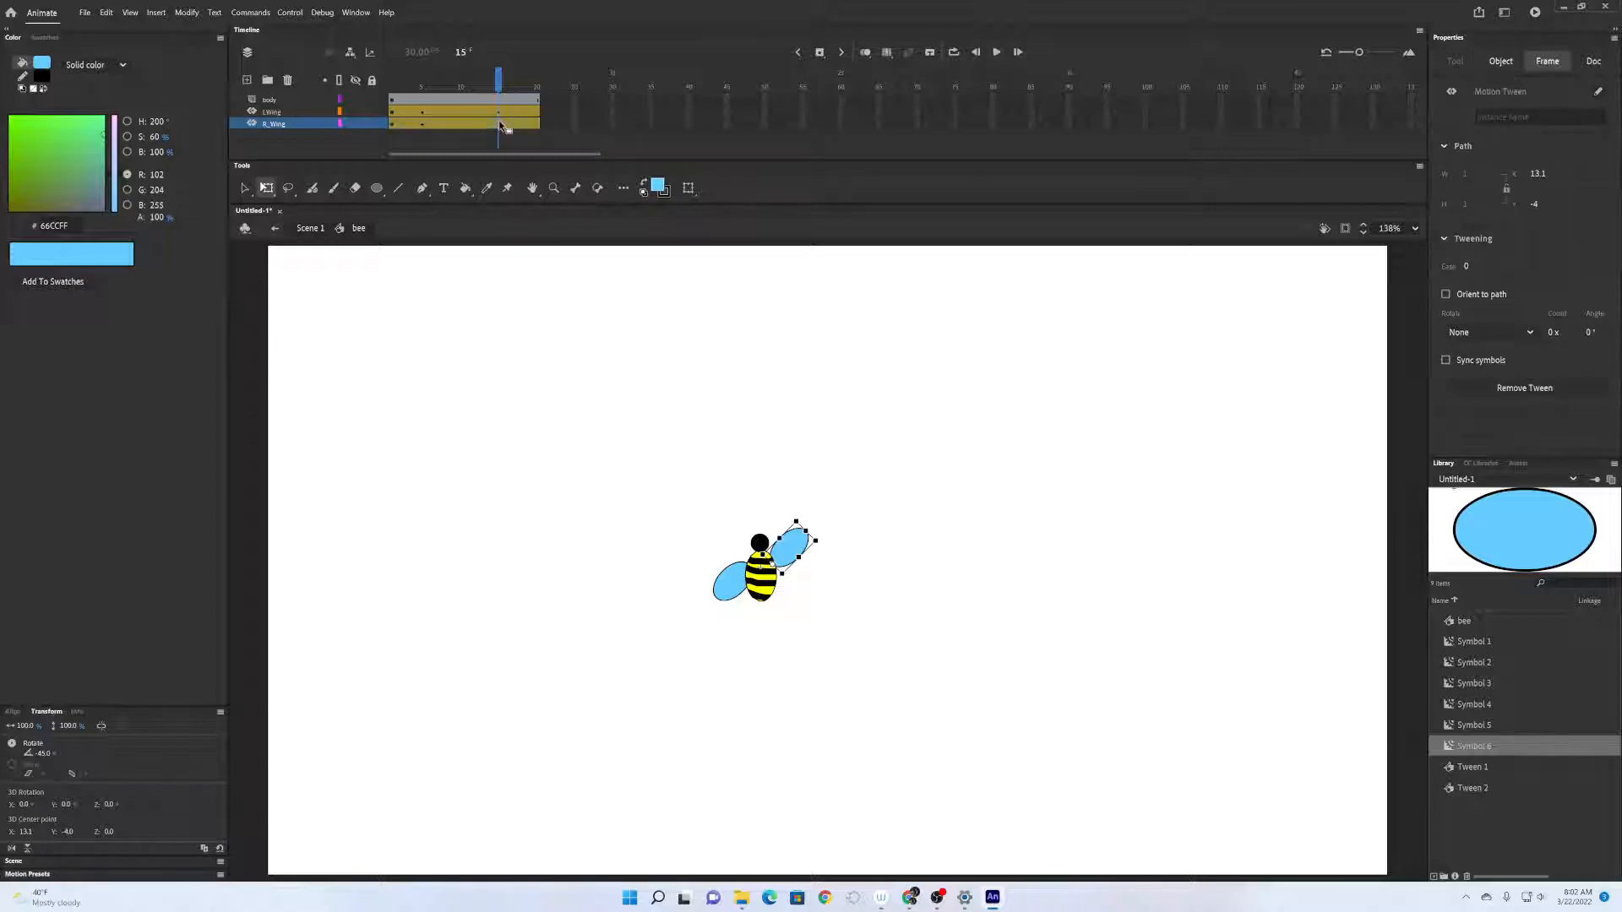
{"action": "left_click", "coordinate": [41, 753]}
{"action": "type", "text": "45"}
{"action": "key", "text": "Return"}
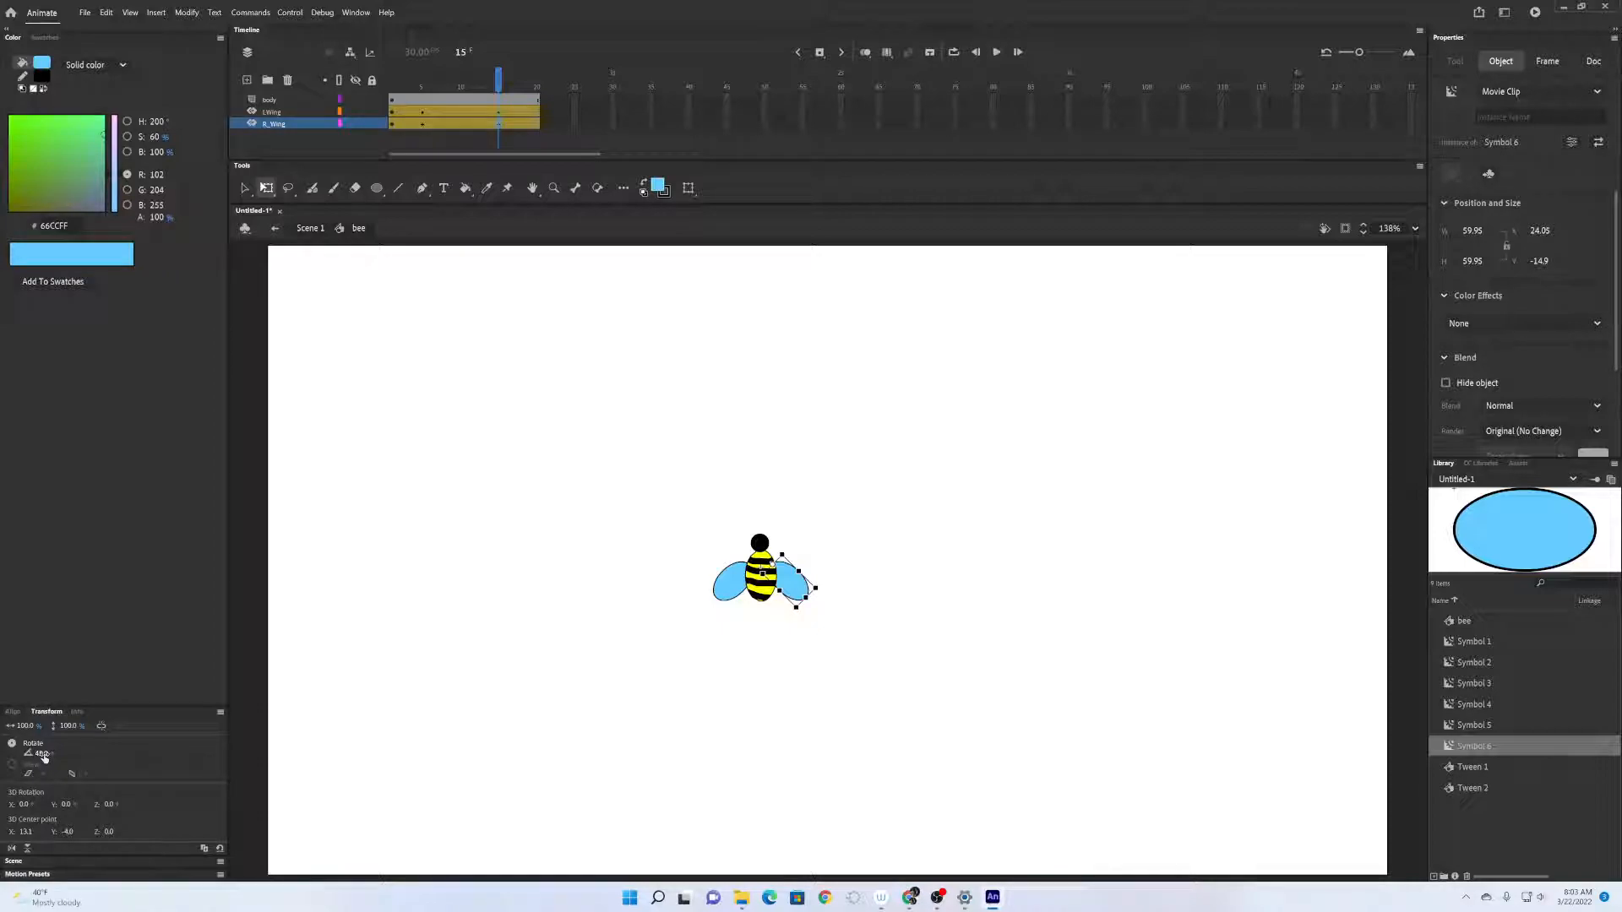
Copy the left wing tween's properties from frame 1 and paste them at frame 20.
{"action": "left_click_drag", "start_coordinate": [500, 83], "coordinate": [539, 91]}
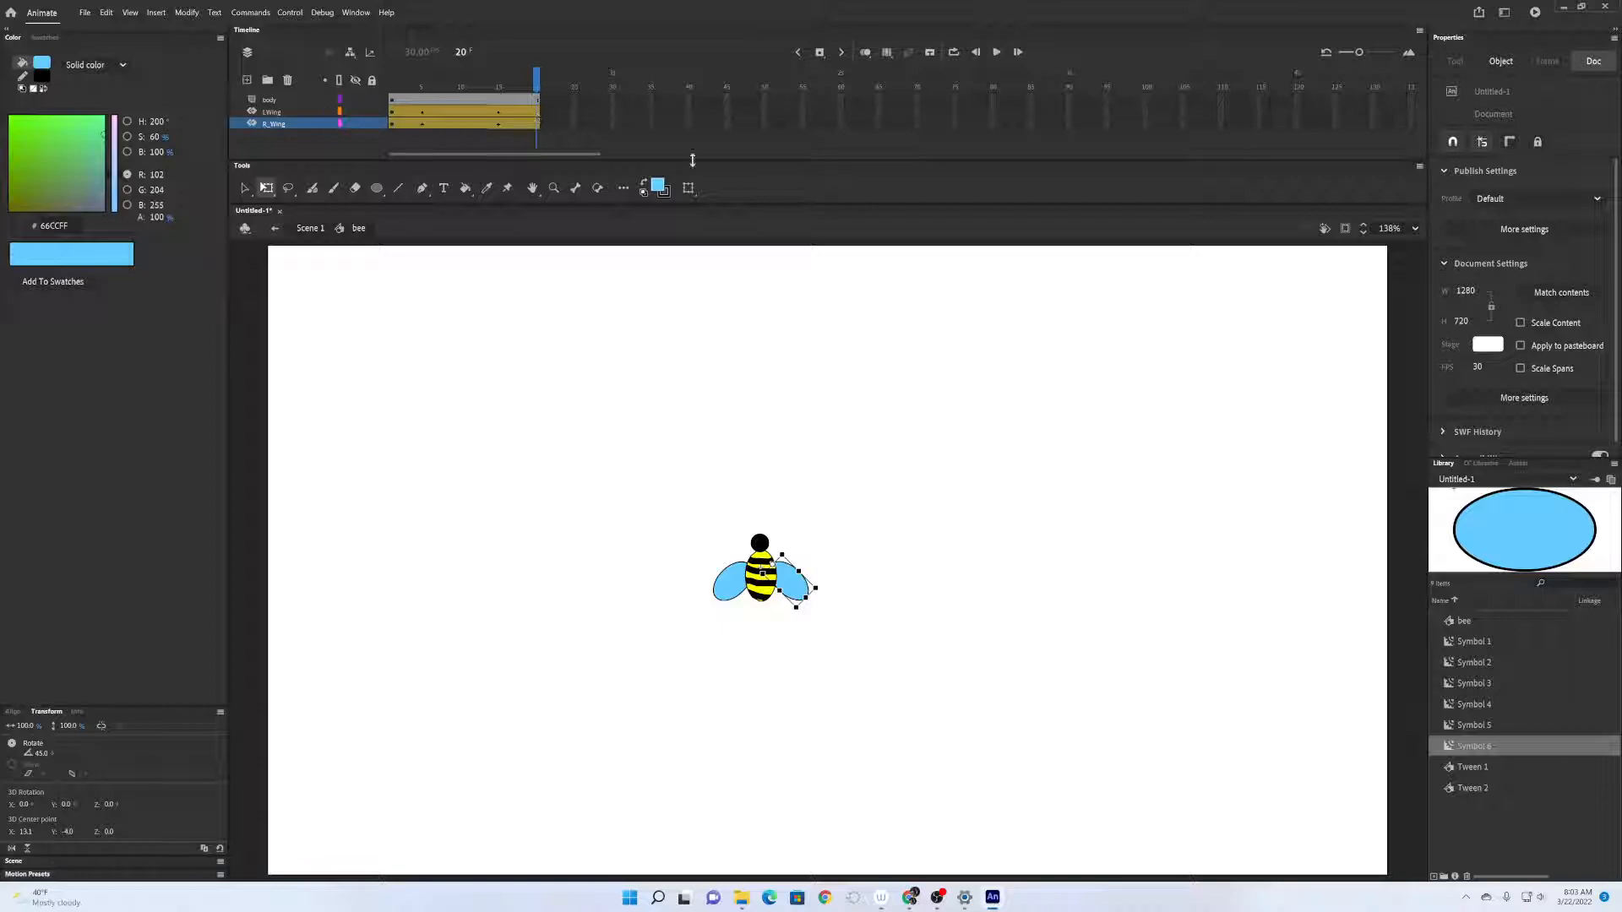
{"action": "left_click", "coordinate": [393, 112]}
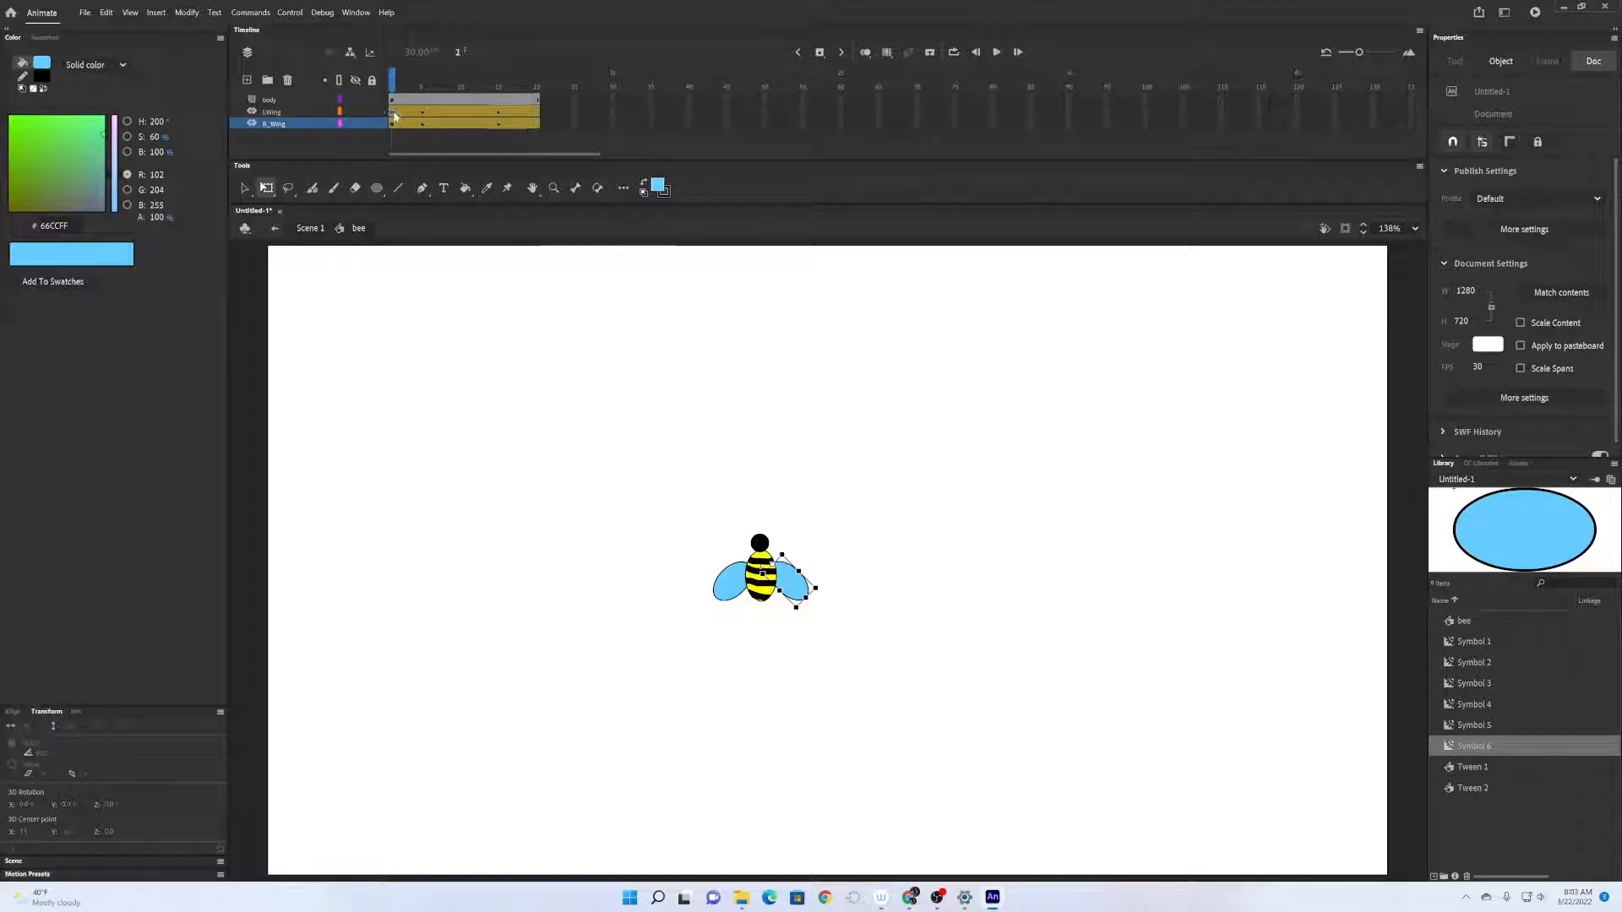
{"action": "right_click", "coordinate": [394, 114]}
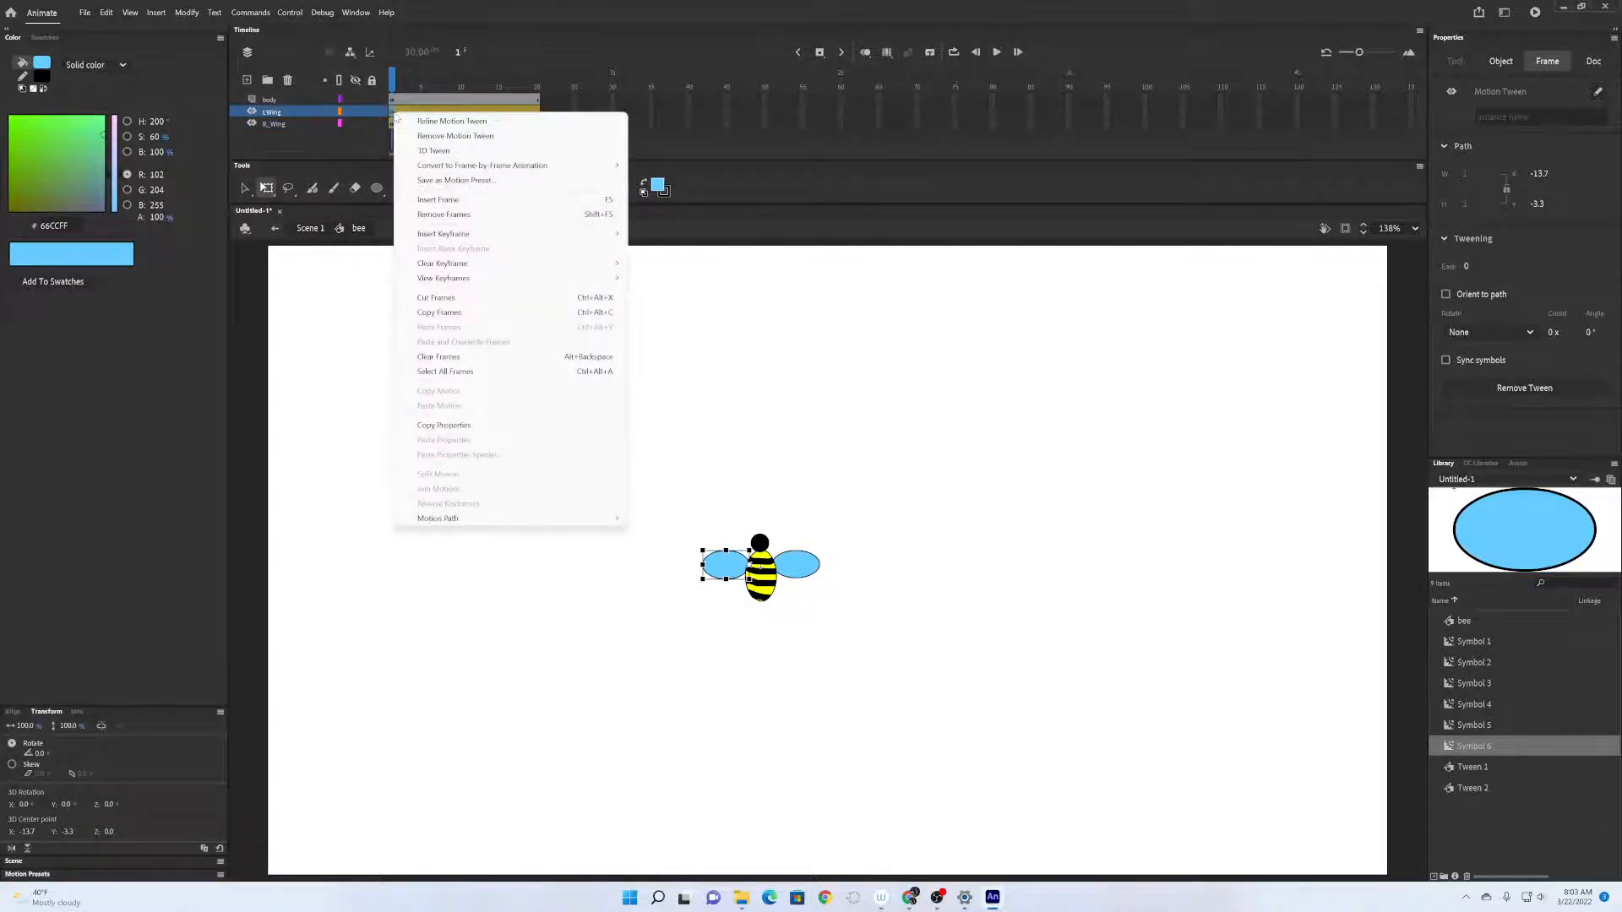
{"action": "left_click", "coordinate": [444, 425]}
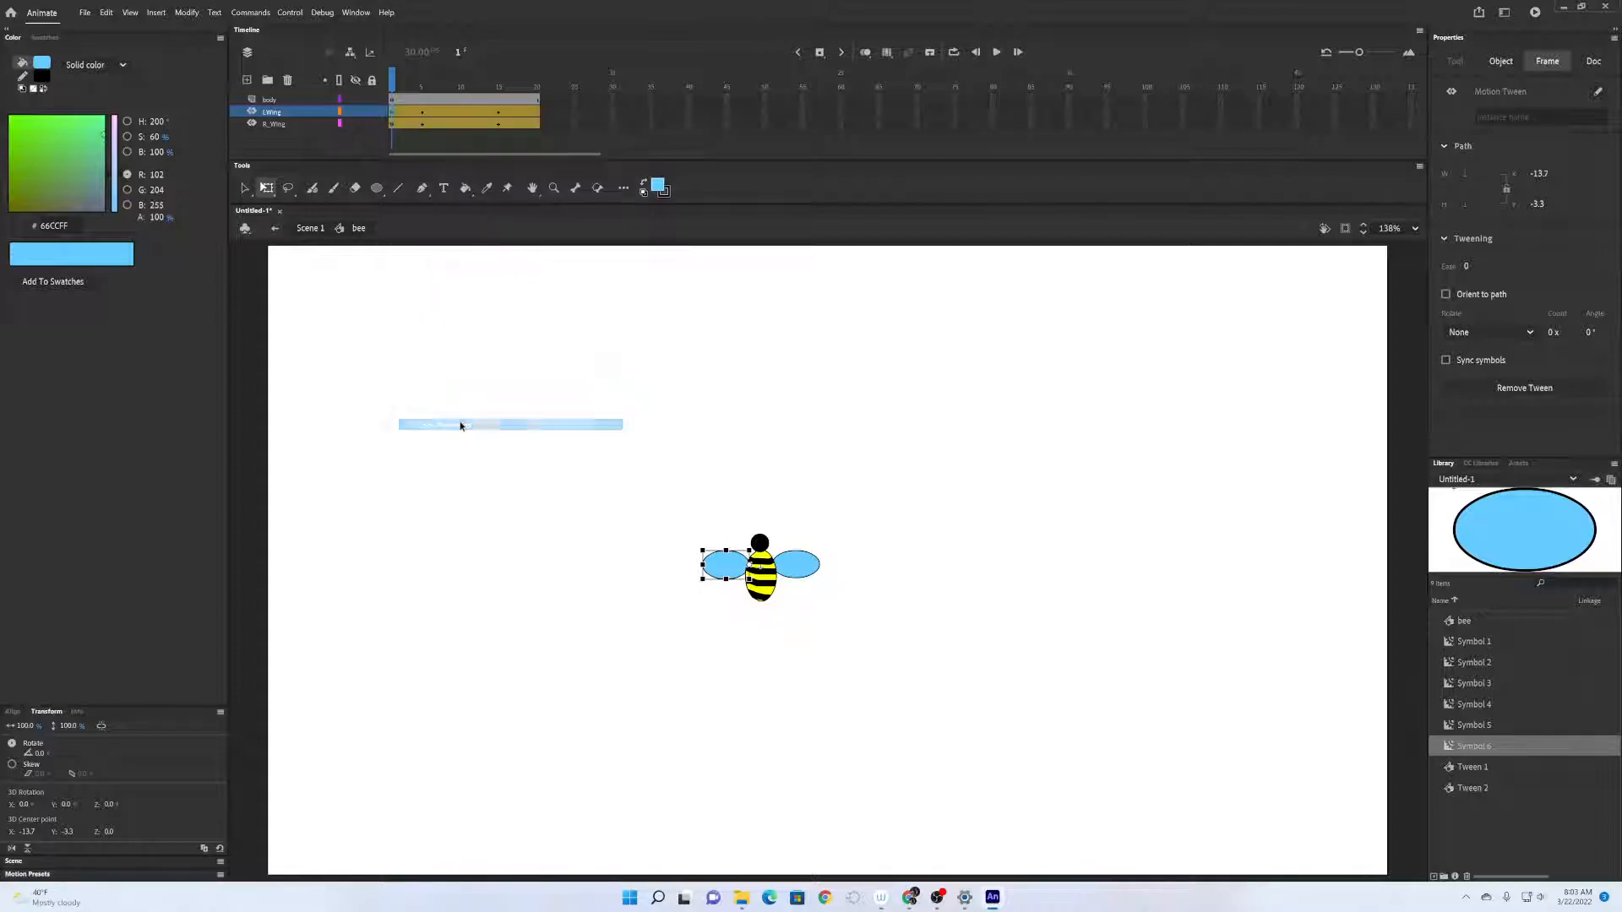
{"action": "left_click", "coordinate": [537, 112]}
{"action": "right_click", "coordinate": [537, 112]}
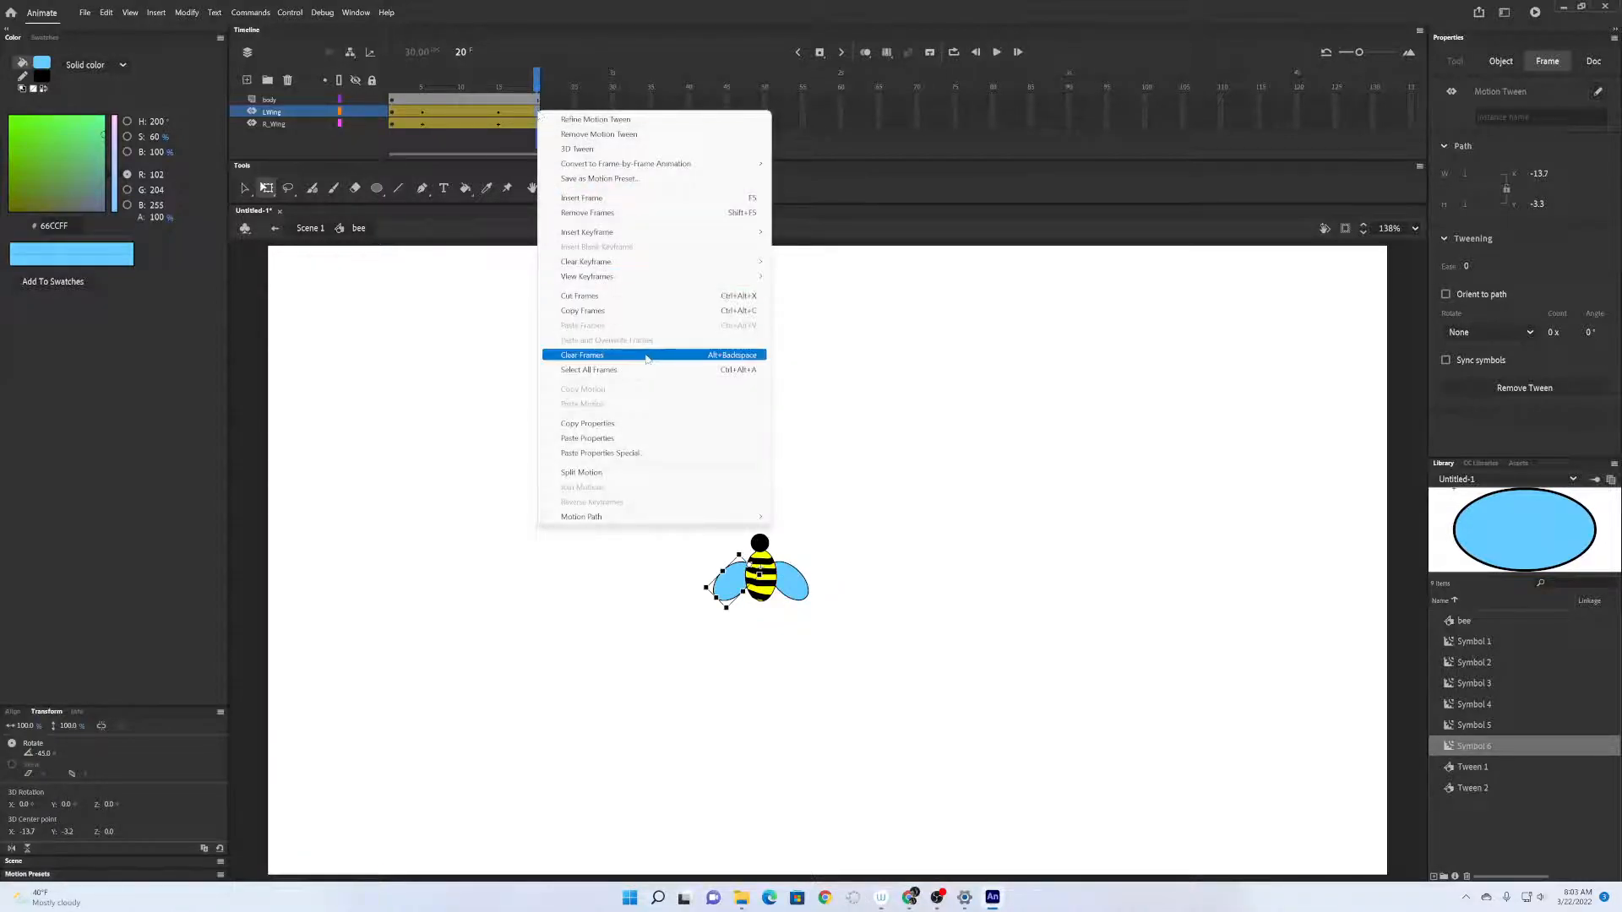
{"action": "left_click", "coordinate": [585, 439]}
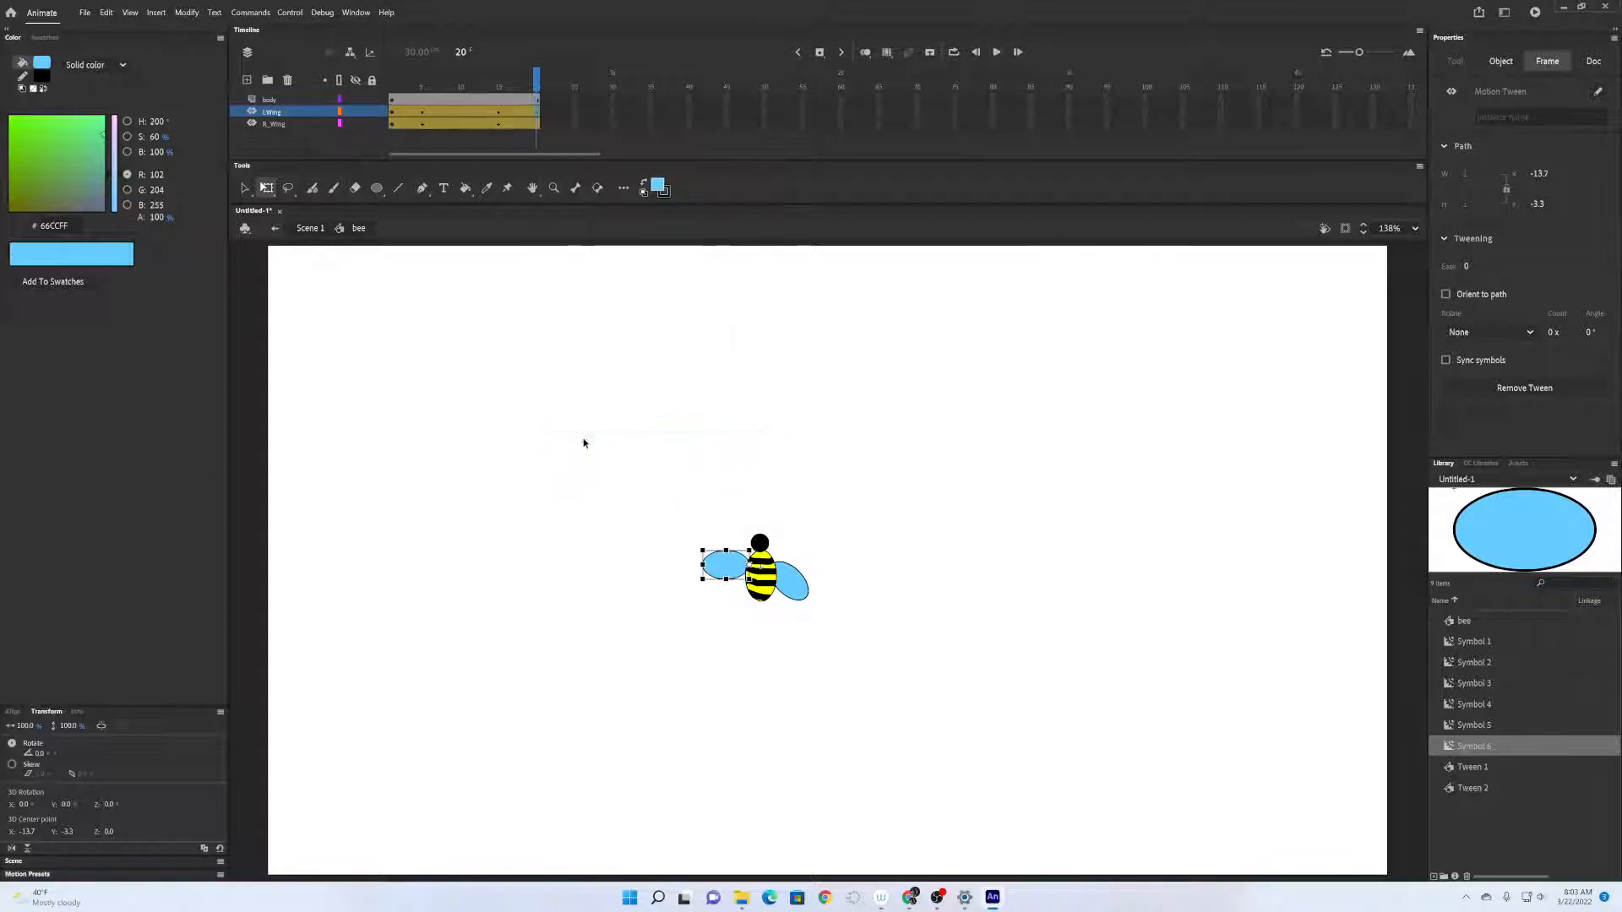
Copy the right wing tween's properties from frame 1 and paste them at frame 20.
{"action": "left_click", "coordinate": [392, 123]}
{"action": "right_click", "coordinate": [392, 124]}
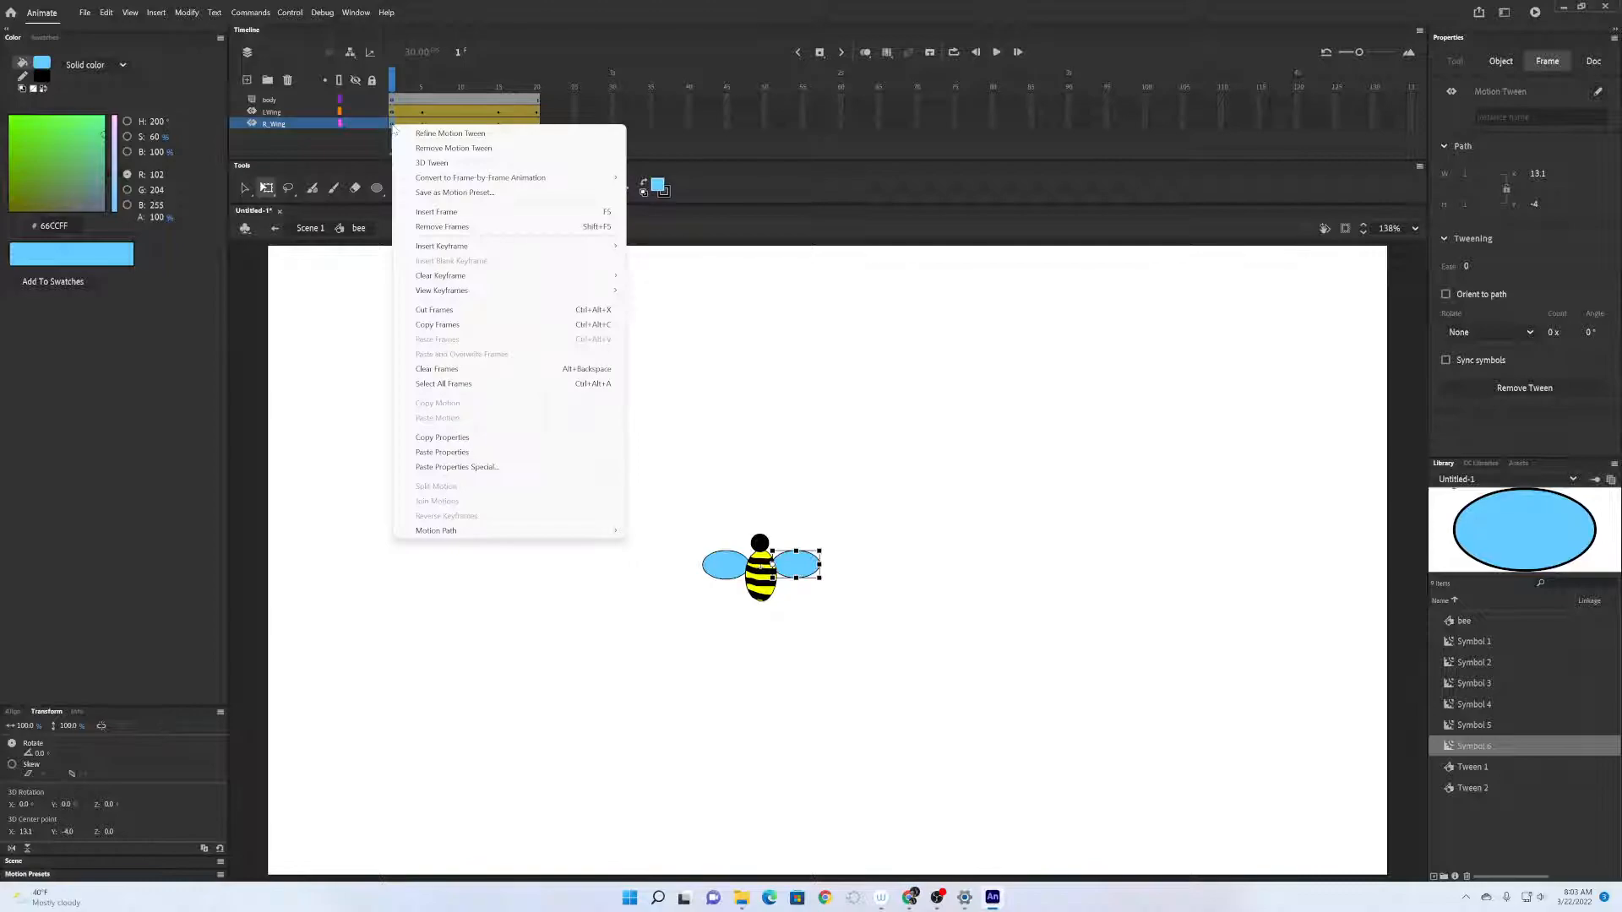
{"action": "left_click", "coordinate": [503, 438]}
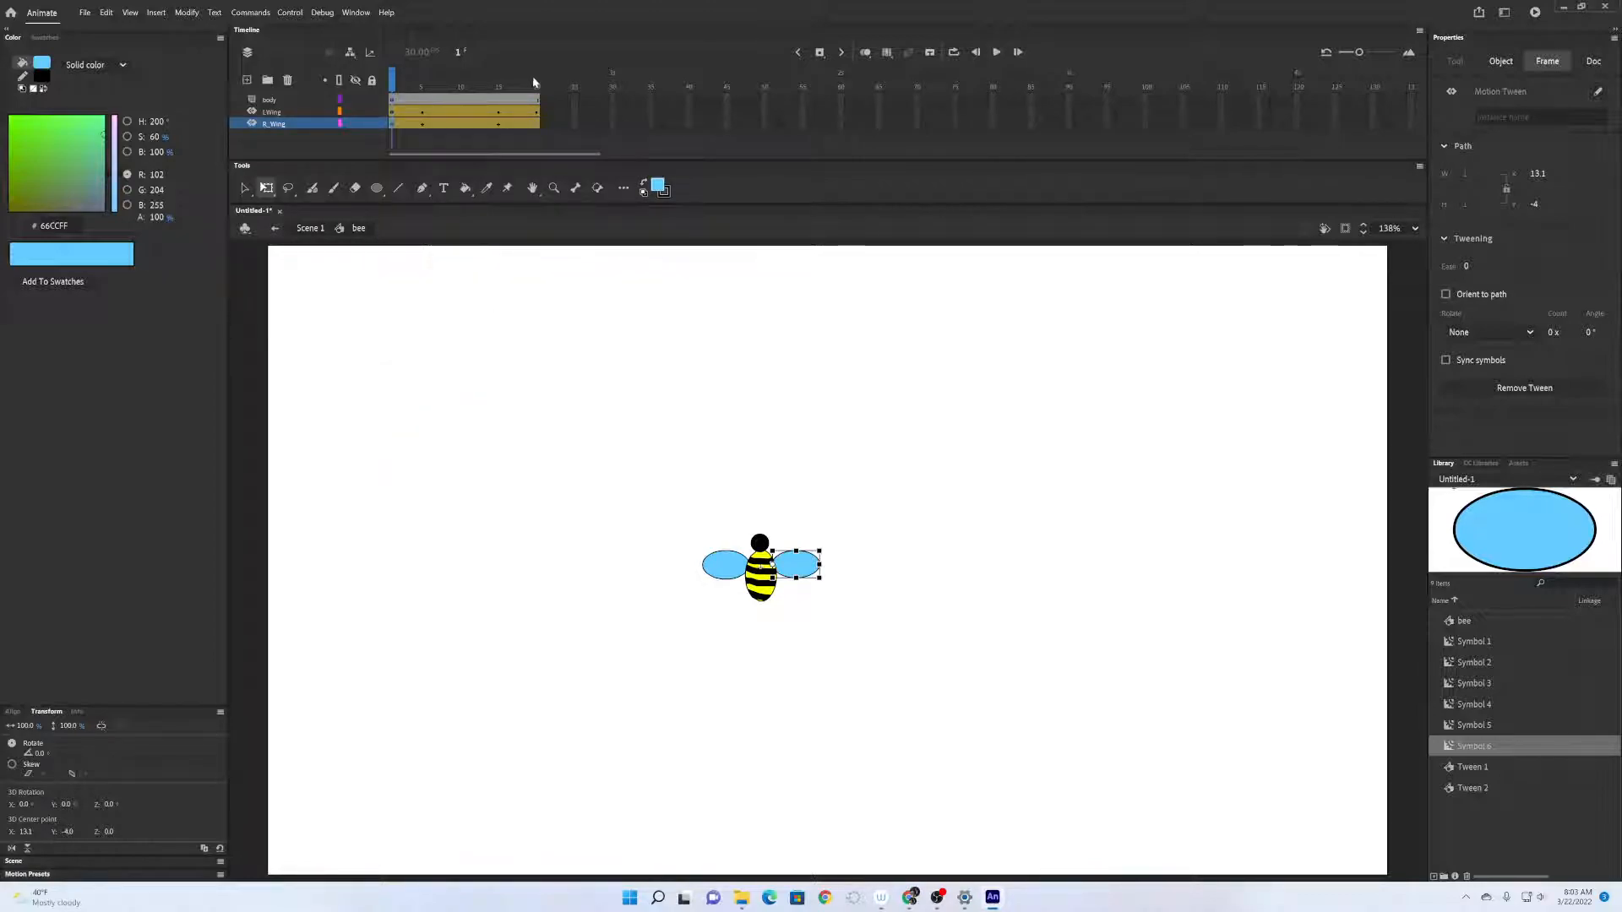
{"action": "left_click", "coordinate": [535, 123]}
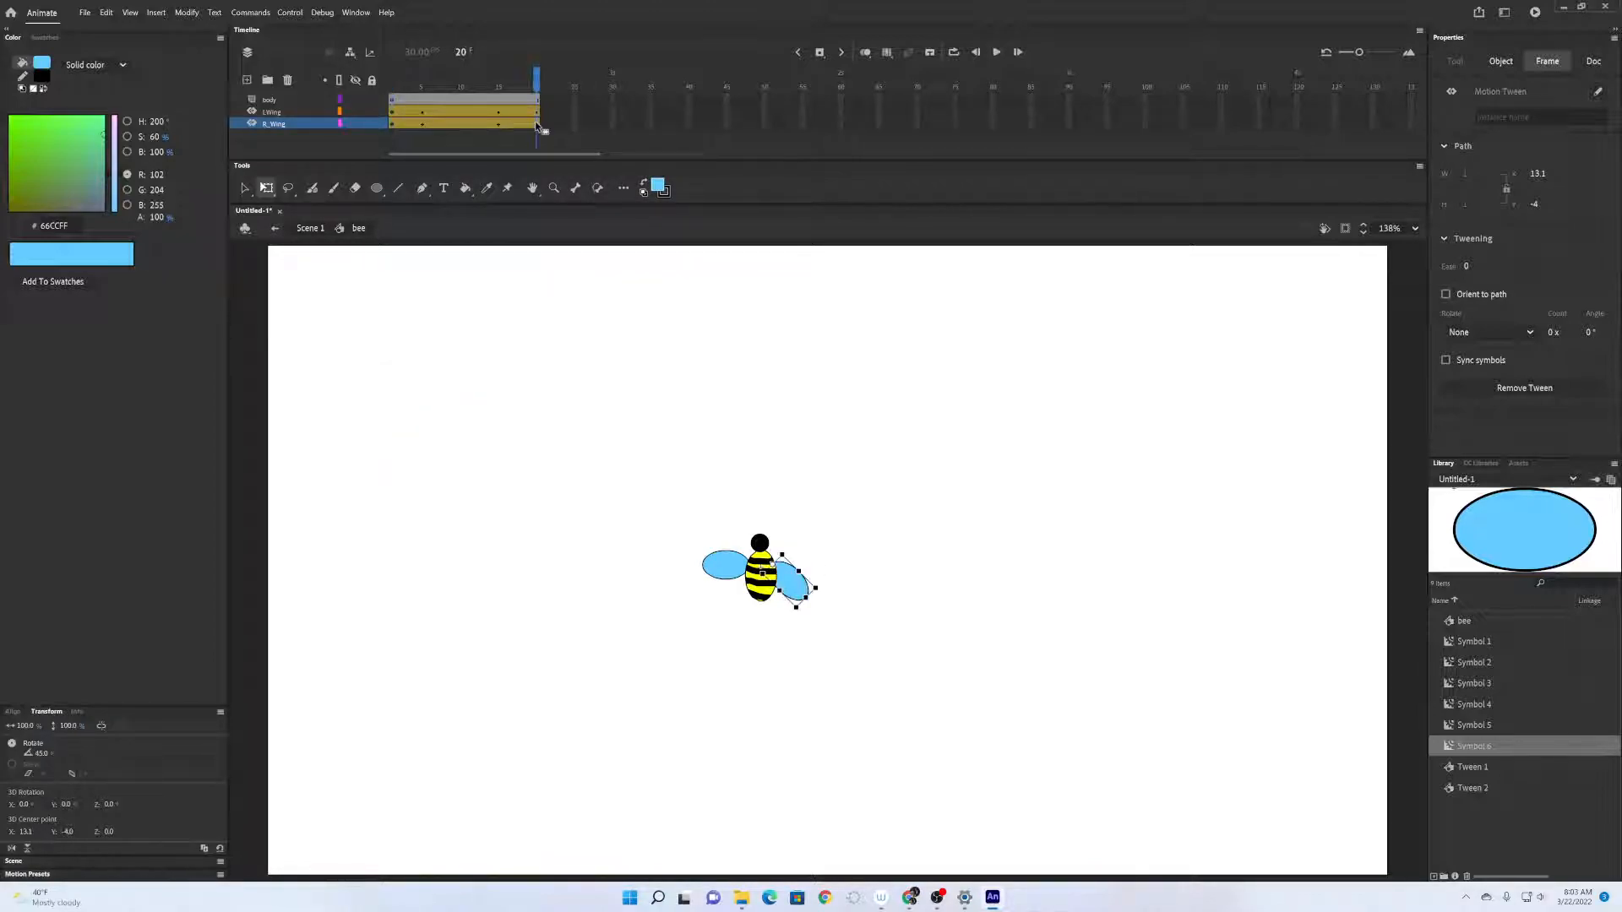
{"action": "right_click", "coordinate": [535, 125]}
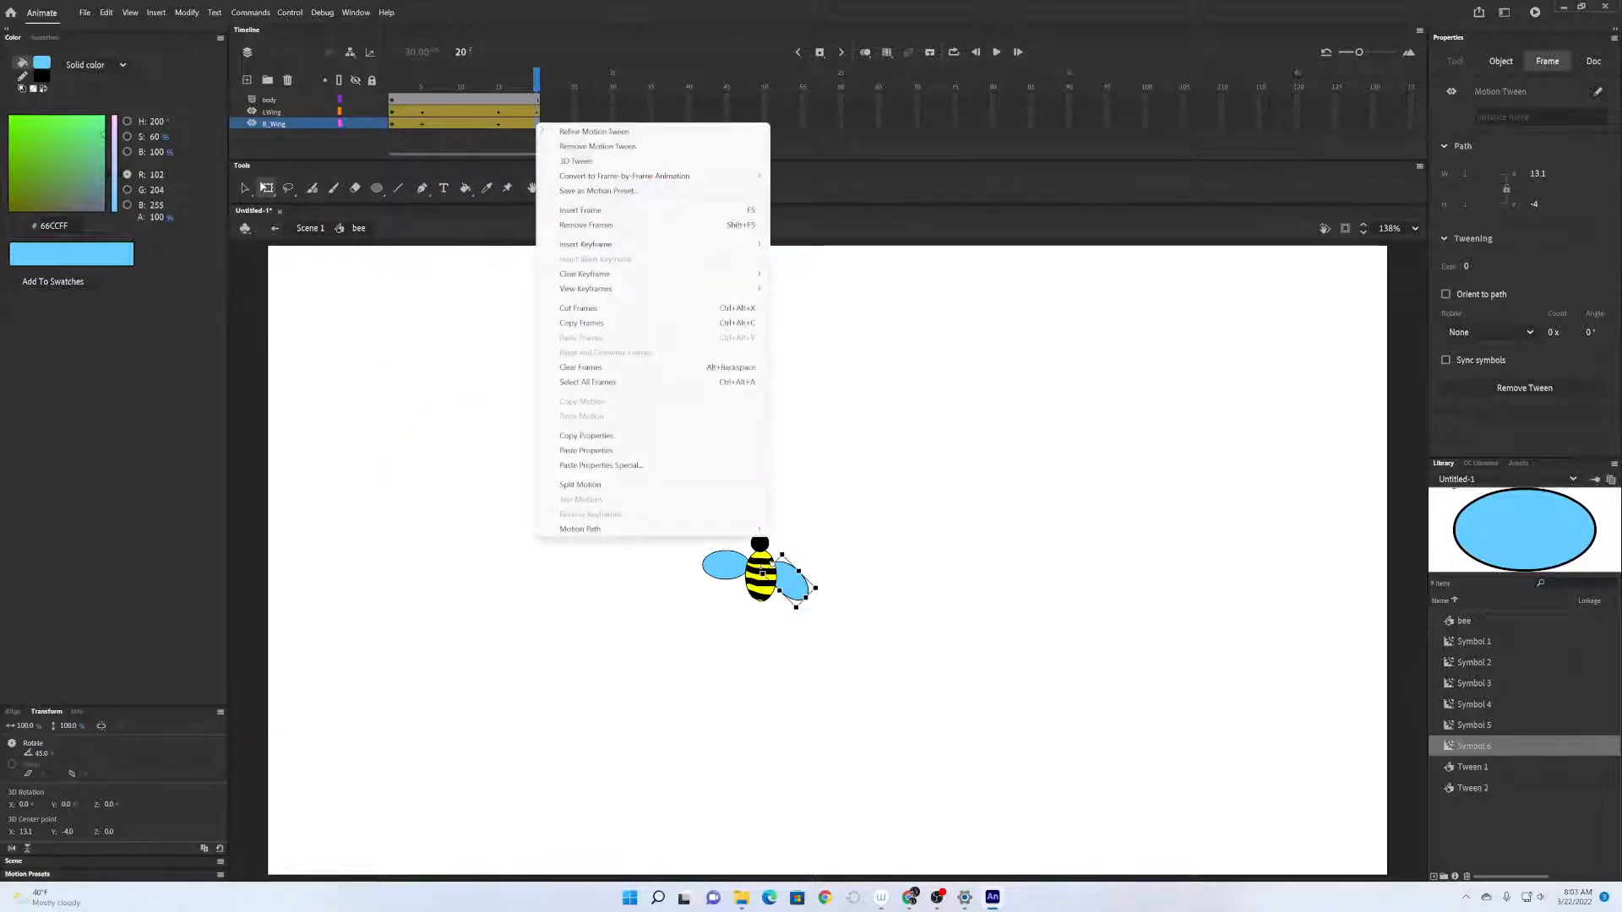
{"action": "left_click", "coordinate": [600, 451]}
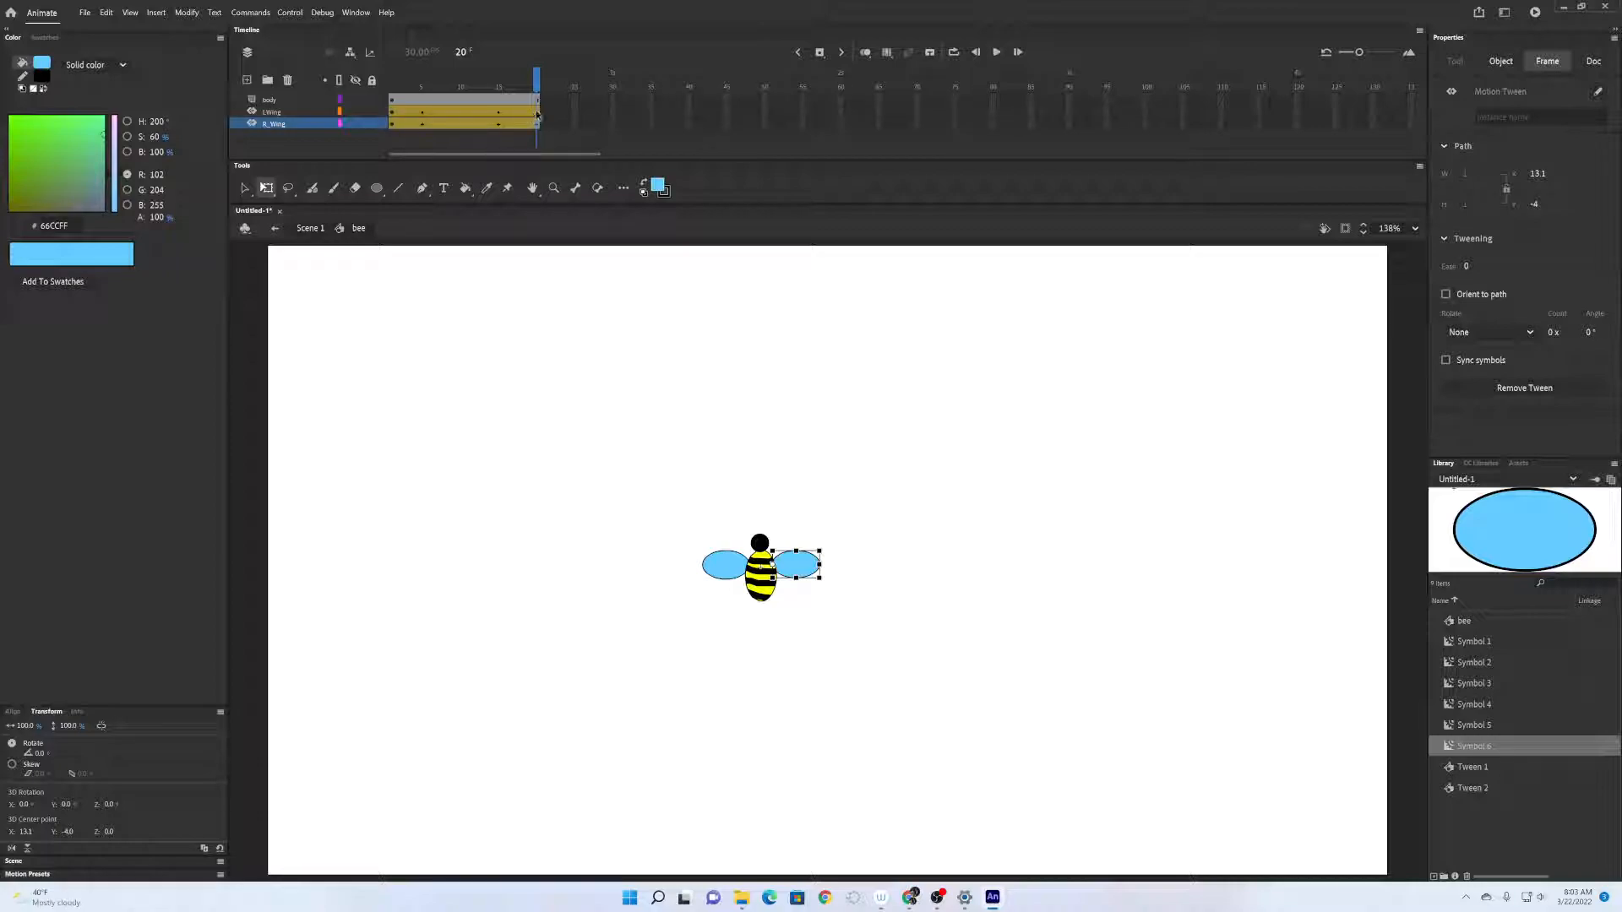
Play back the bee symbol's wing flap and return to Scene 1.
{"action": "key", "text": "Return"}
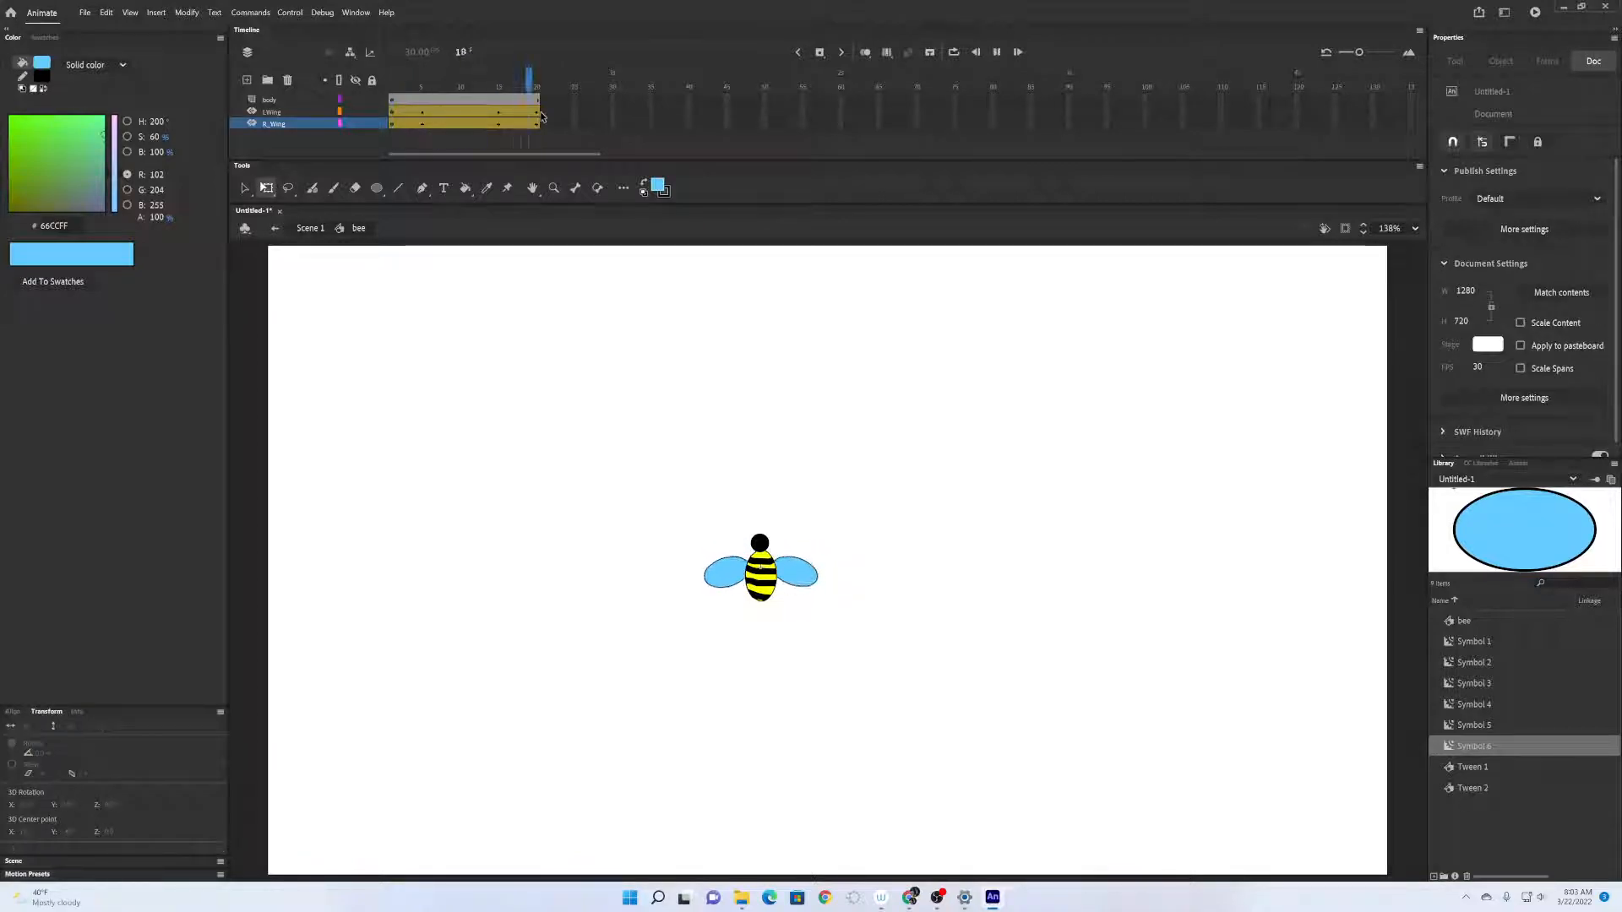
{"action": "left_click", "coordinate": [538, 120]}
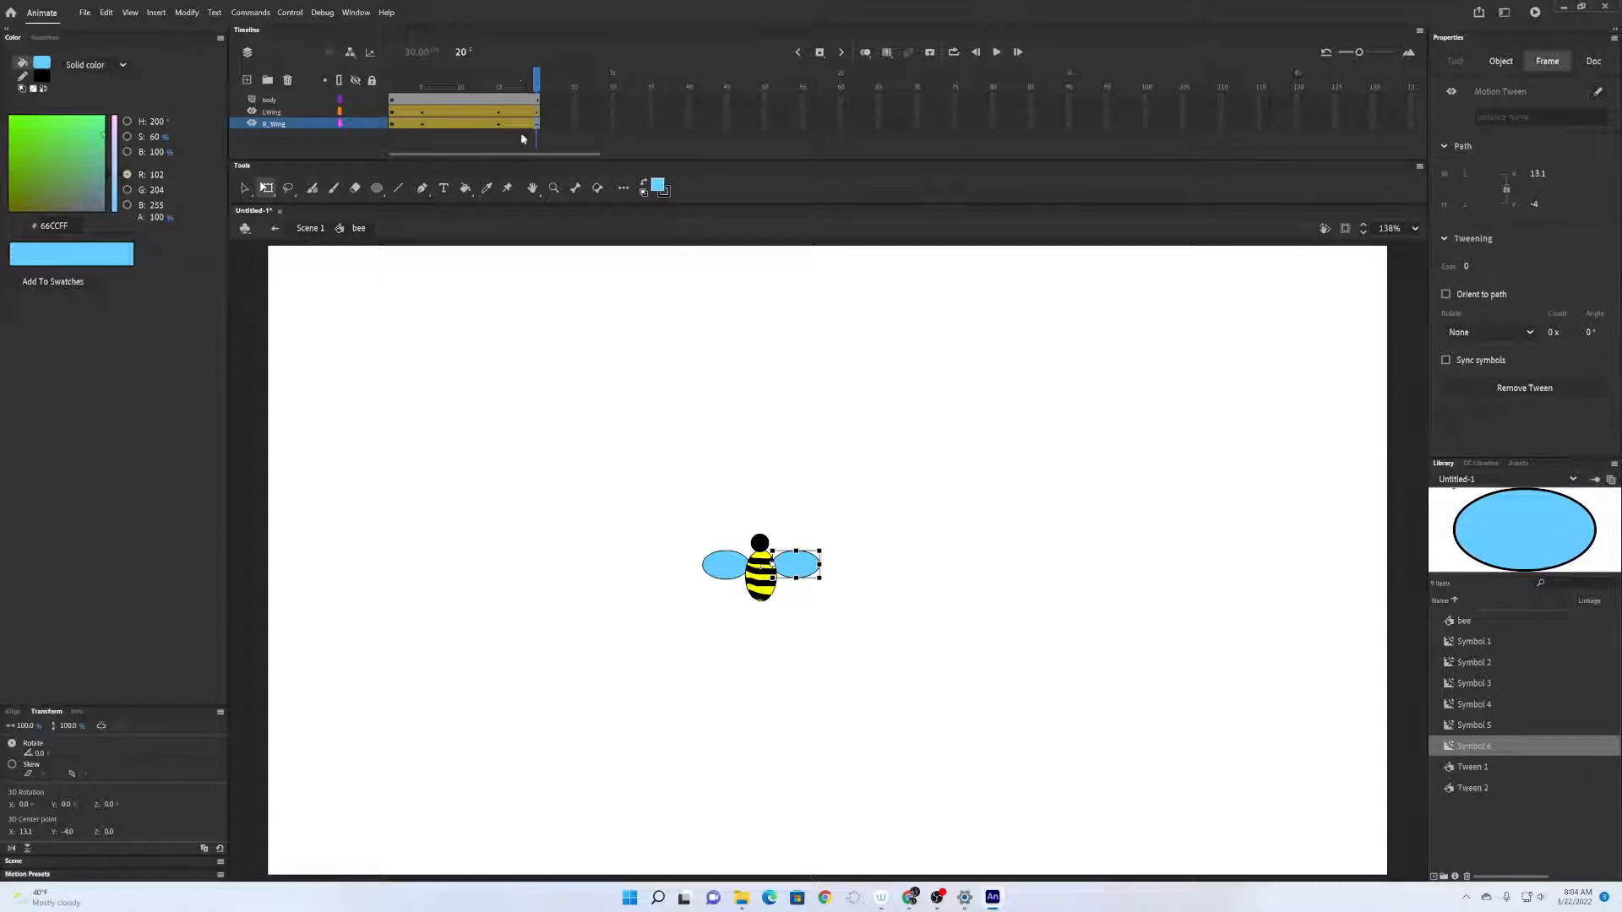
{"action": "left_click", "coordinate": [278, 226]}
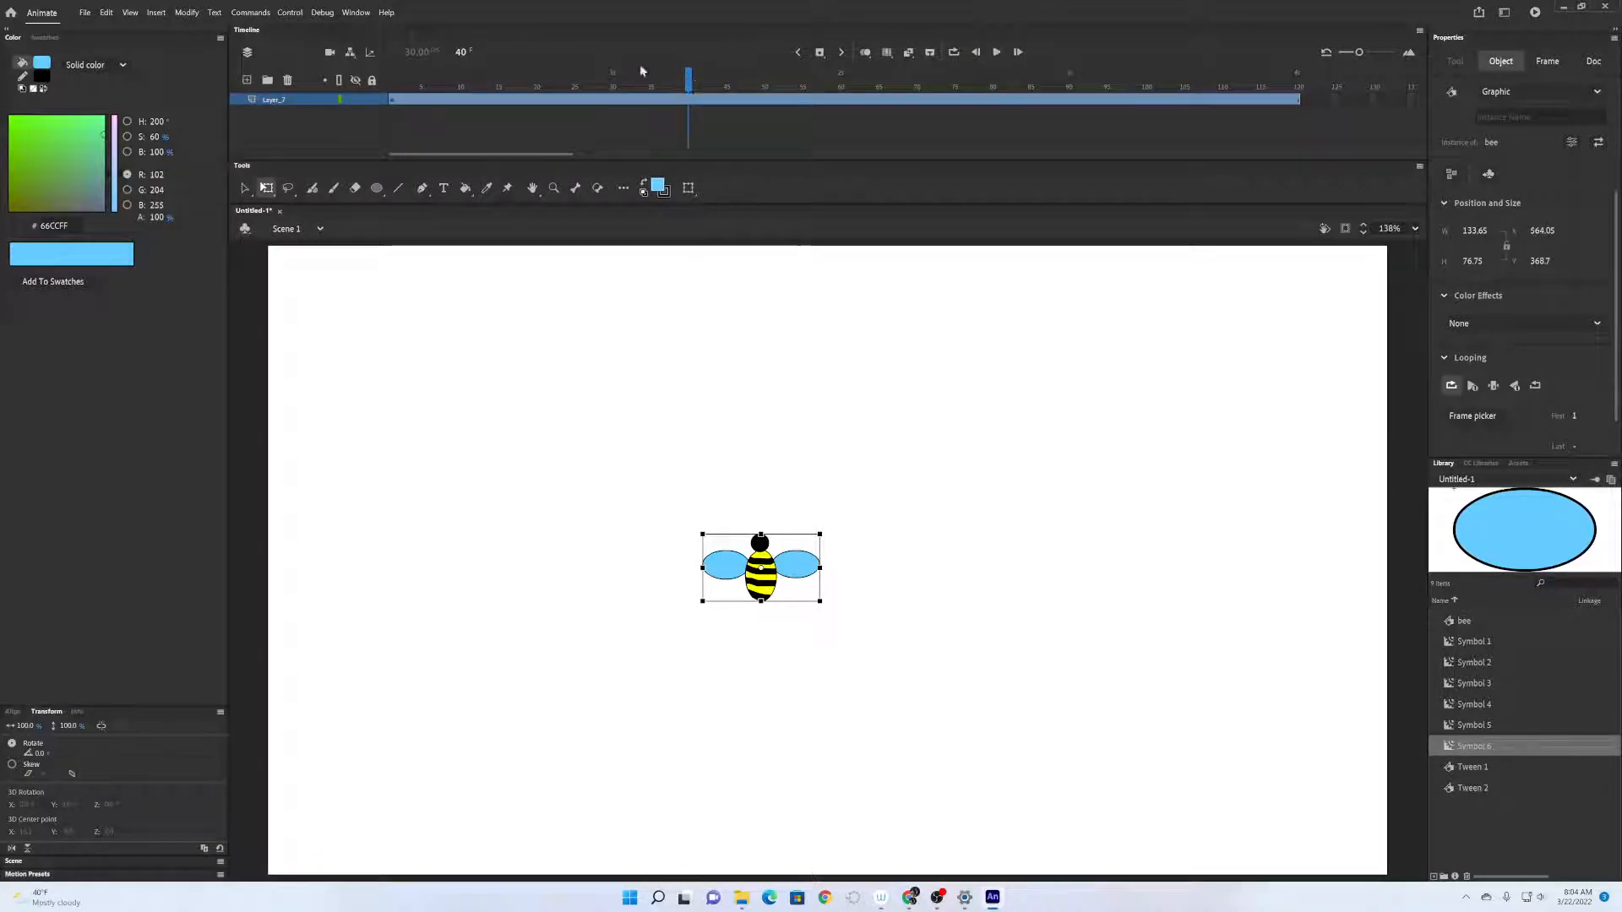
Shorten the bee's layer in Scene 1 to end at frame 9 and play it back.
{"action": "left_click", "coordinate": [1299, 100]}
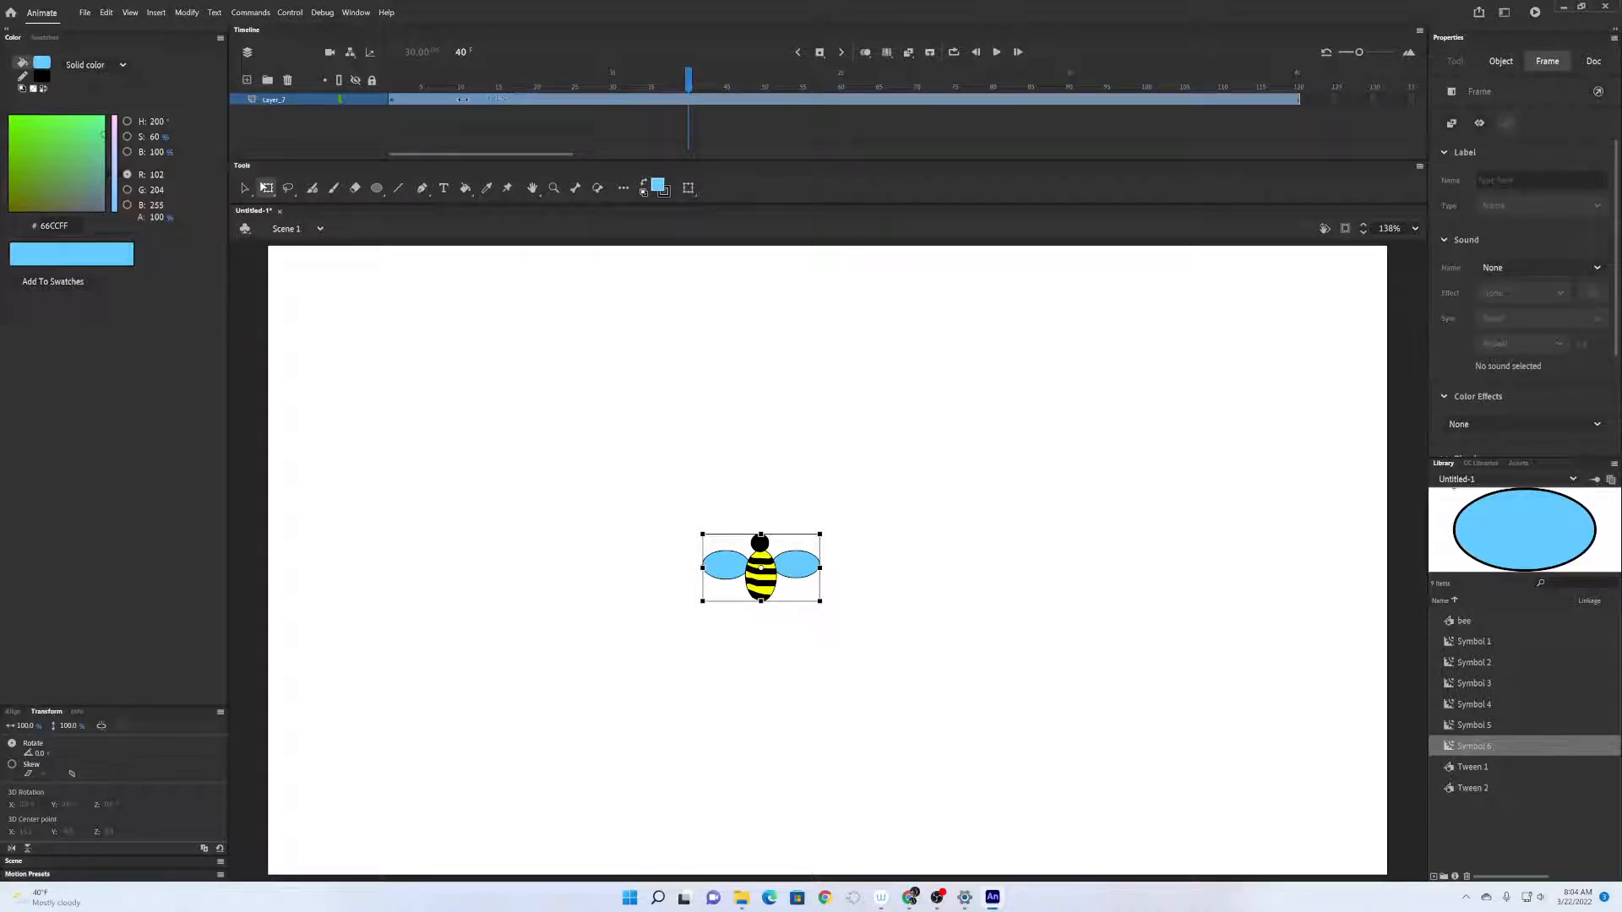
{"action": "left_click_drag", "start_coordinate": [454, 100], "coordinate": [455, 99]}
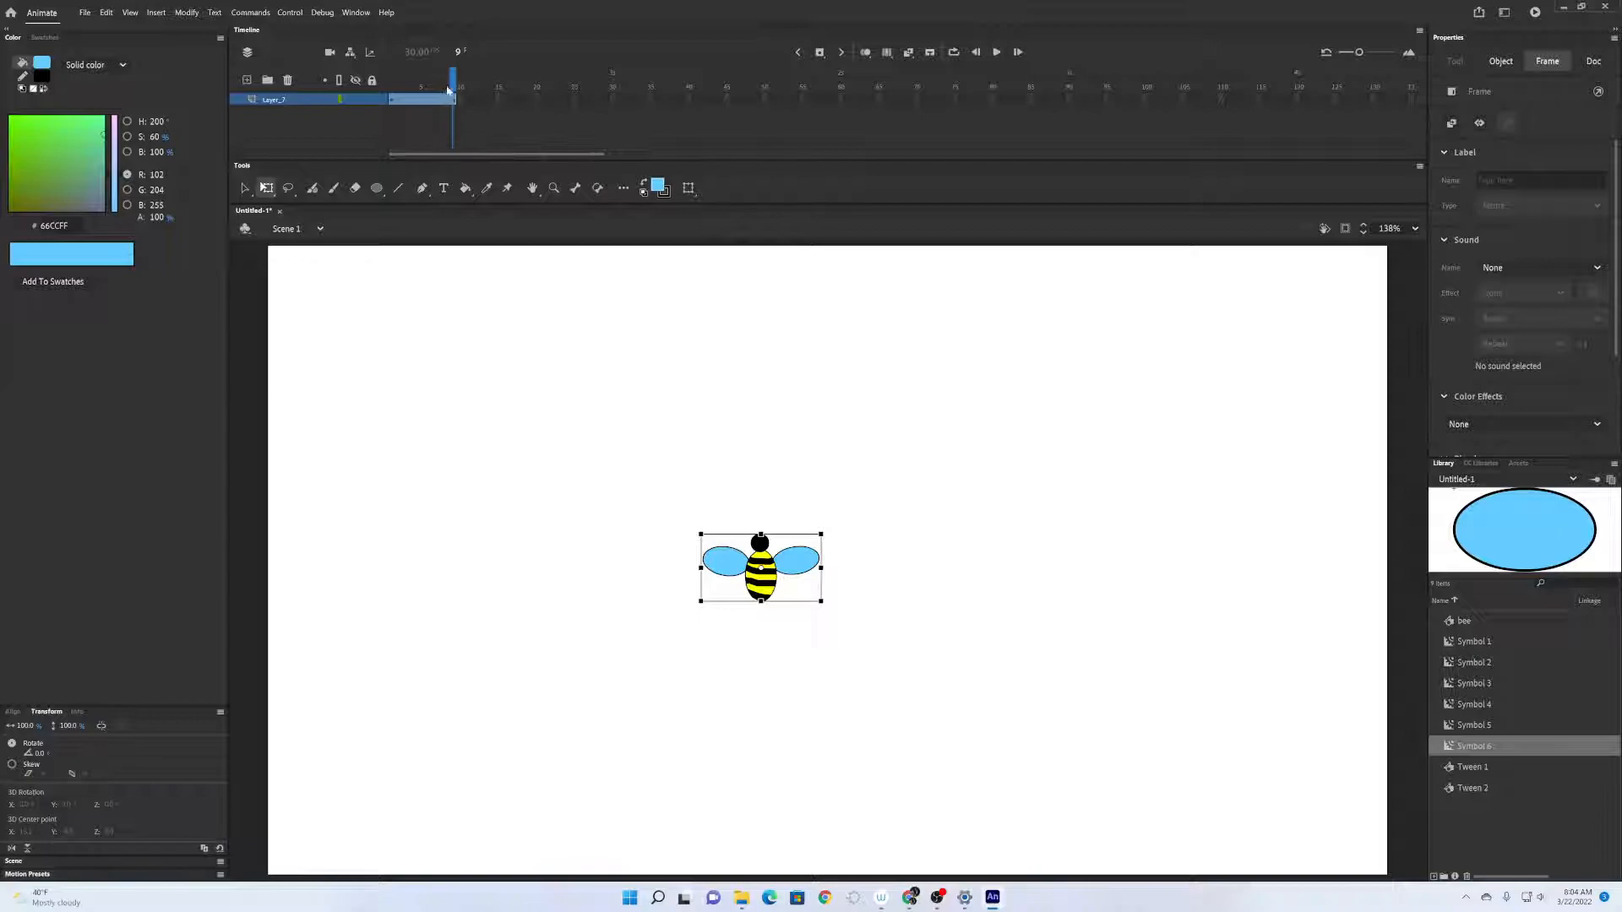
{"action": "key", "text": "Return"}
{"action": "key", "text": "Return"}
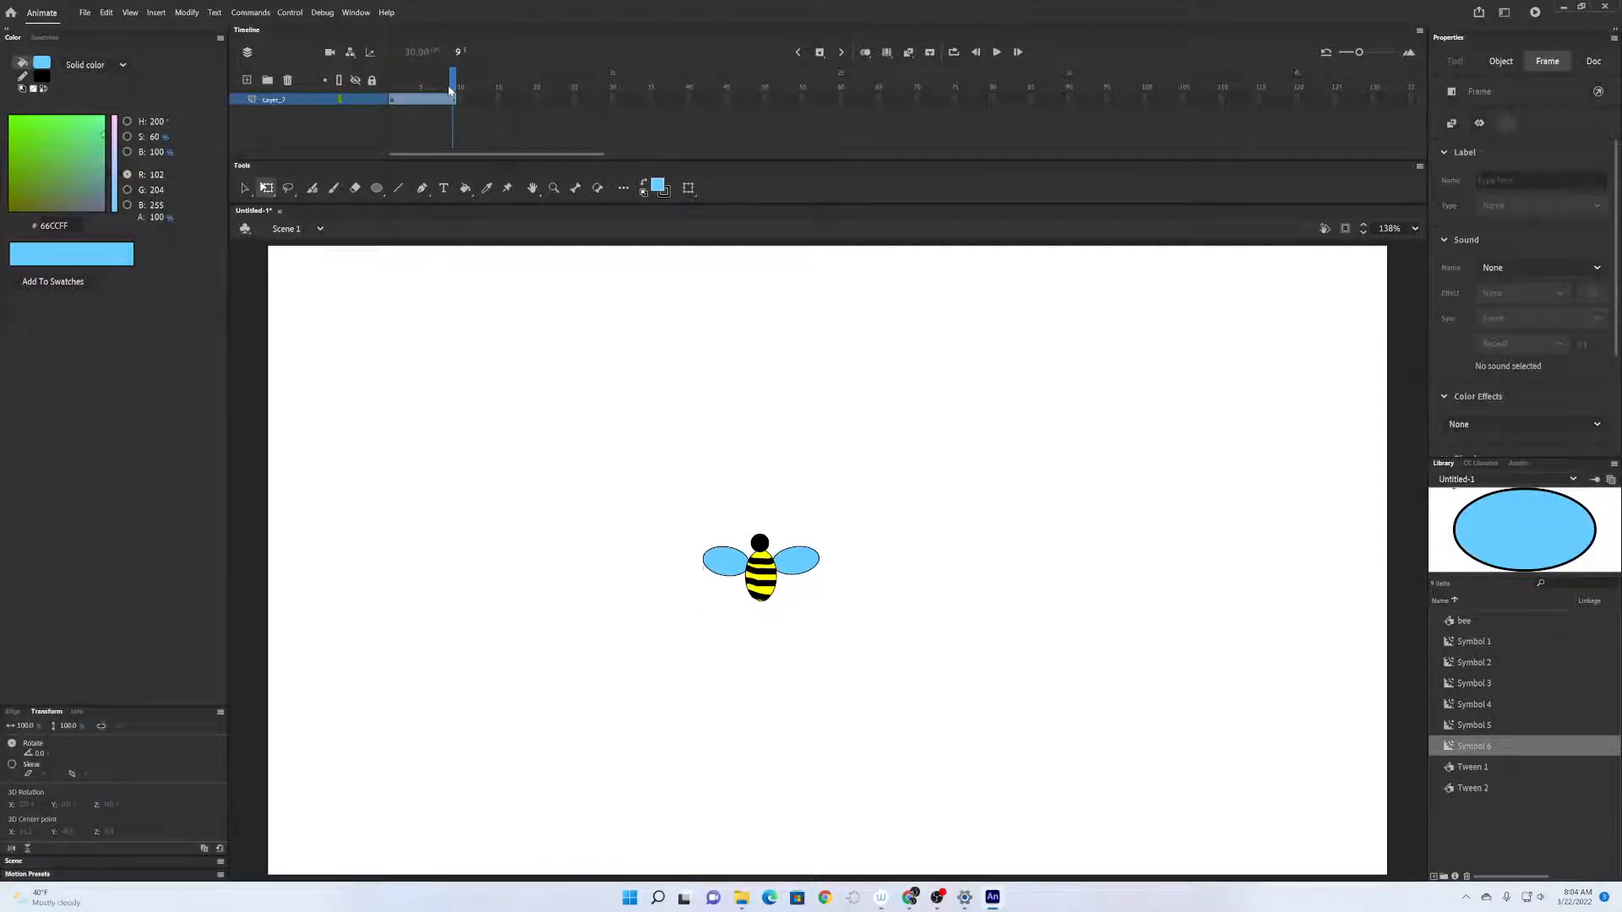
{"action": "key", "text": "Return"}
{"action": "key", "text": "Return"}
Extend the bee's layer in Scene 1 to frame 133 and play back the looping wings.
{"action": "left_click_drag", "start_coordinate": [455, 99], "coordinate": [1399, 99]}
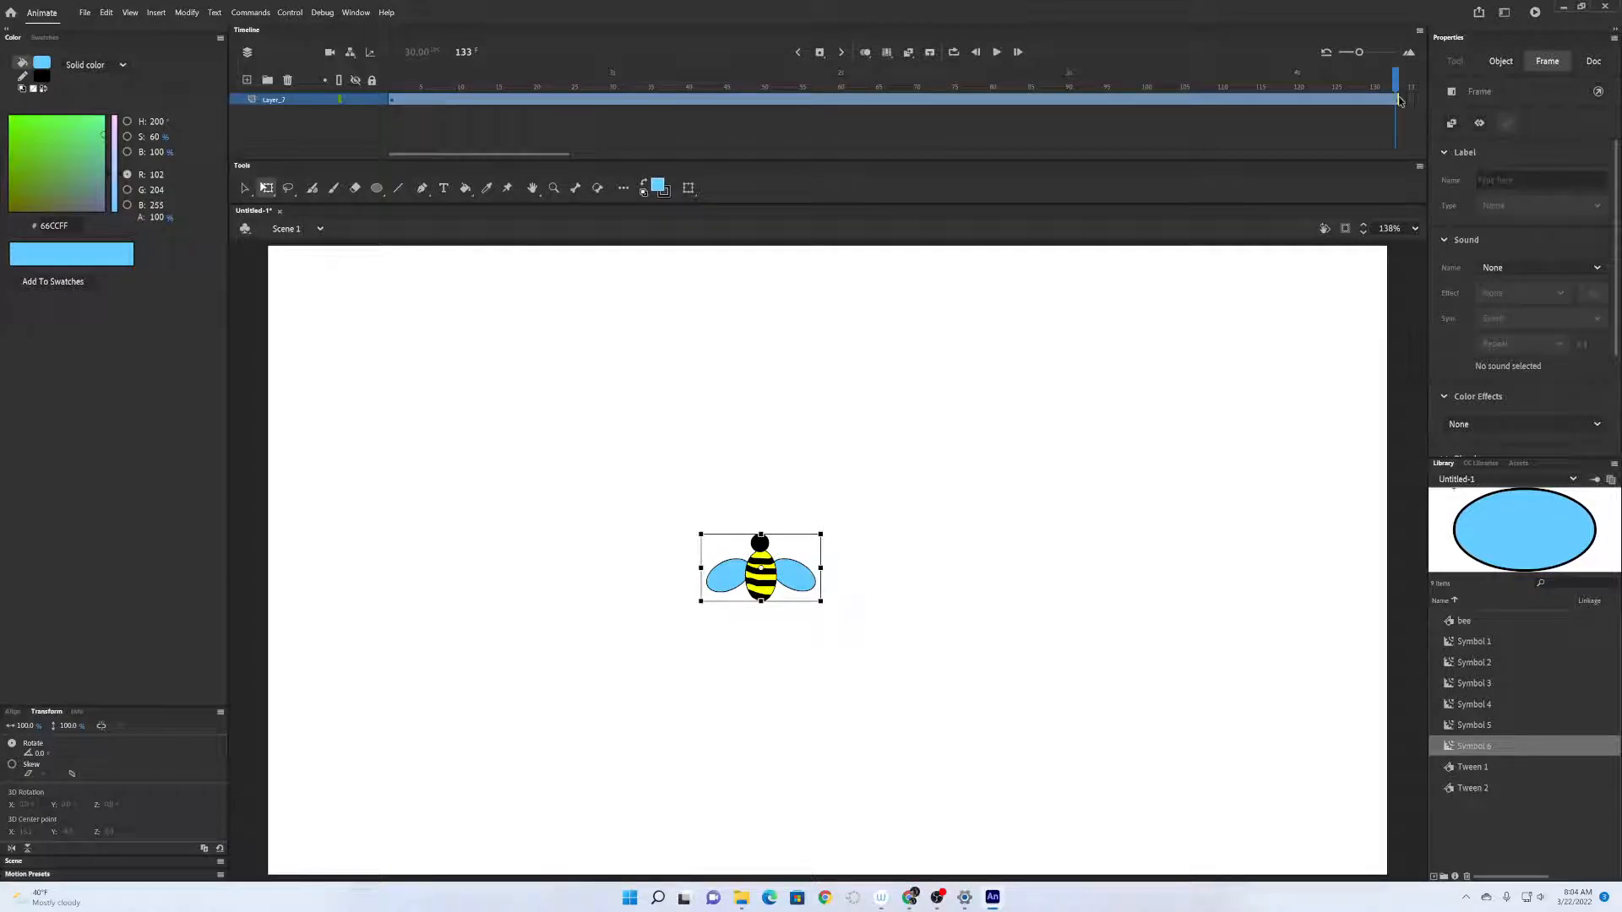
{"action": "key", "text": "Return"}
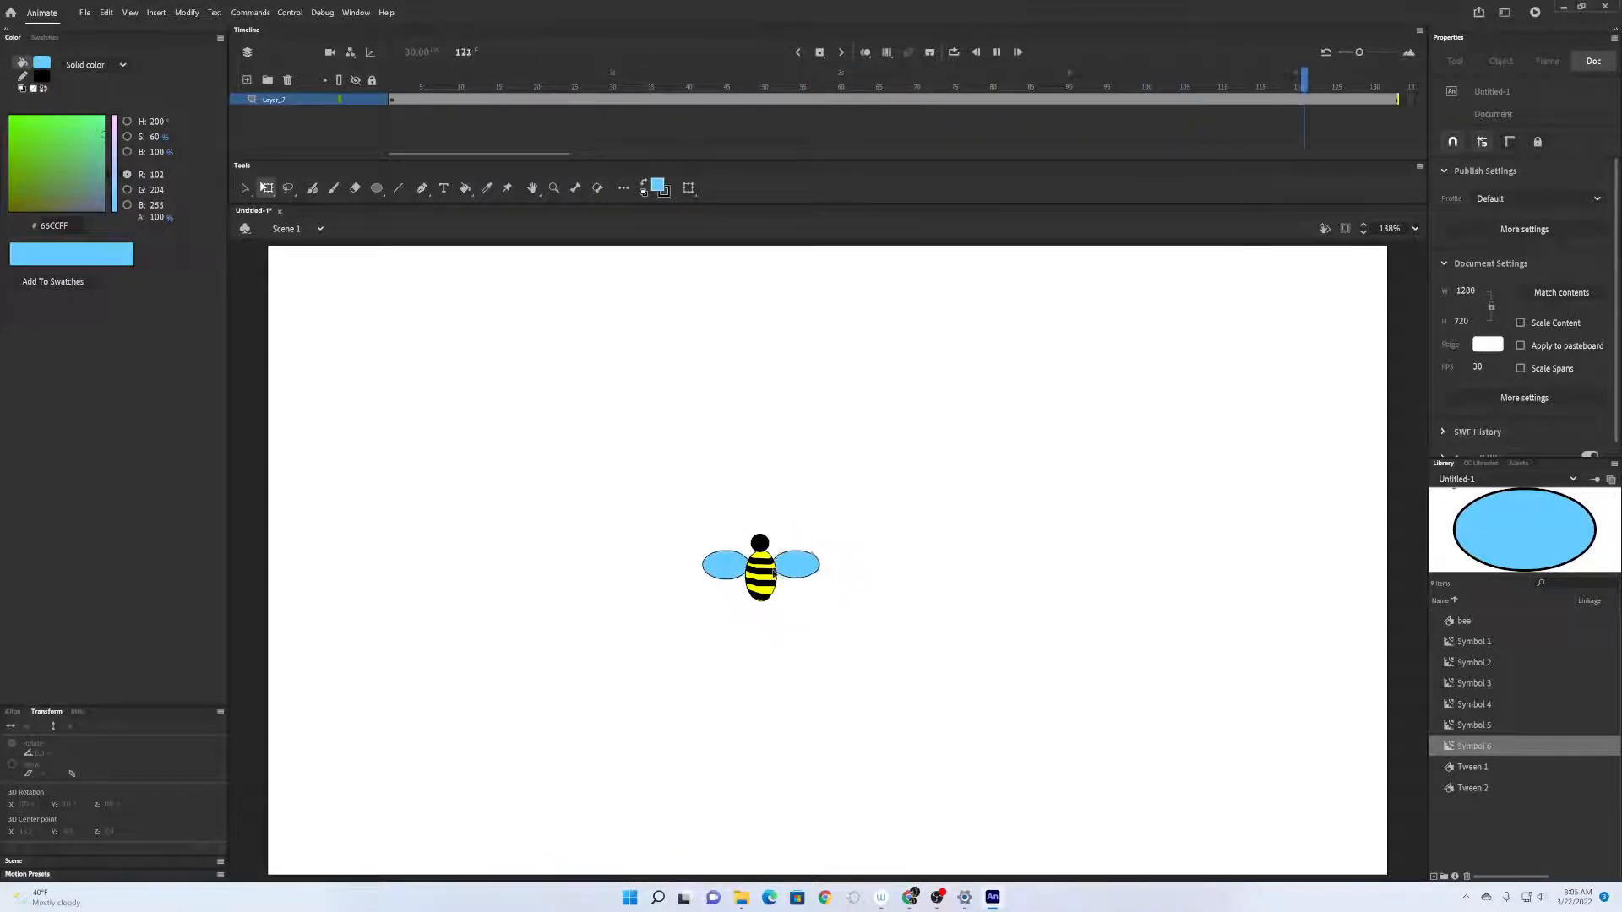
{"action": "left_click", "coordinate": [726, 574]}
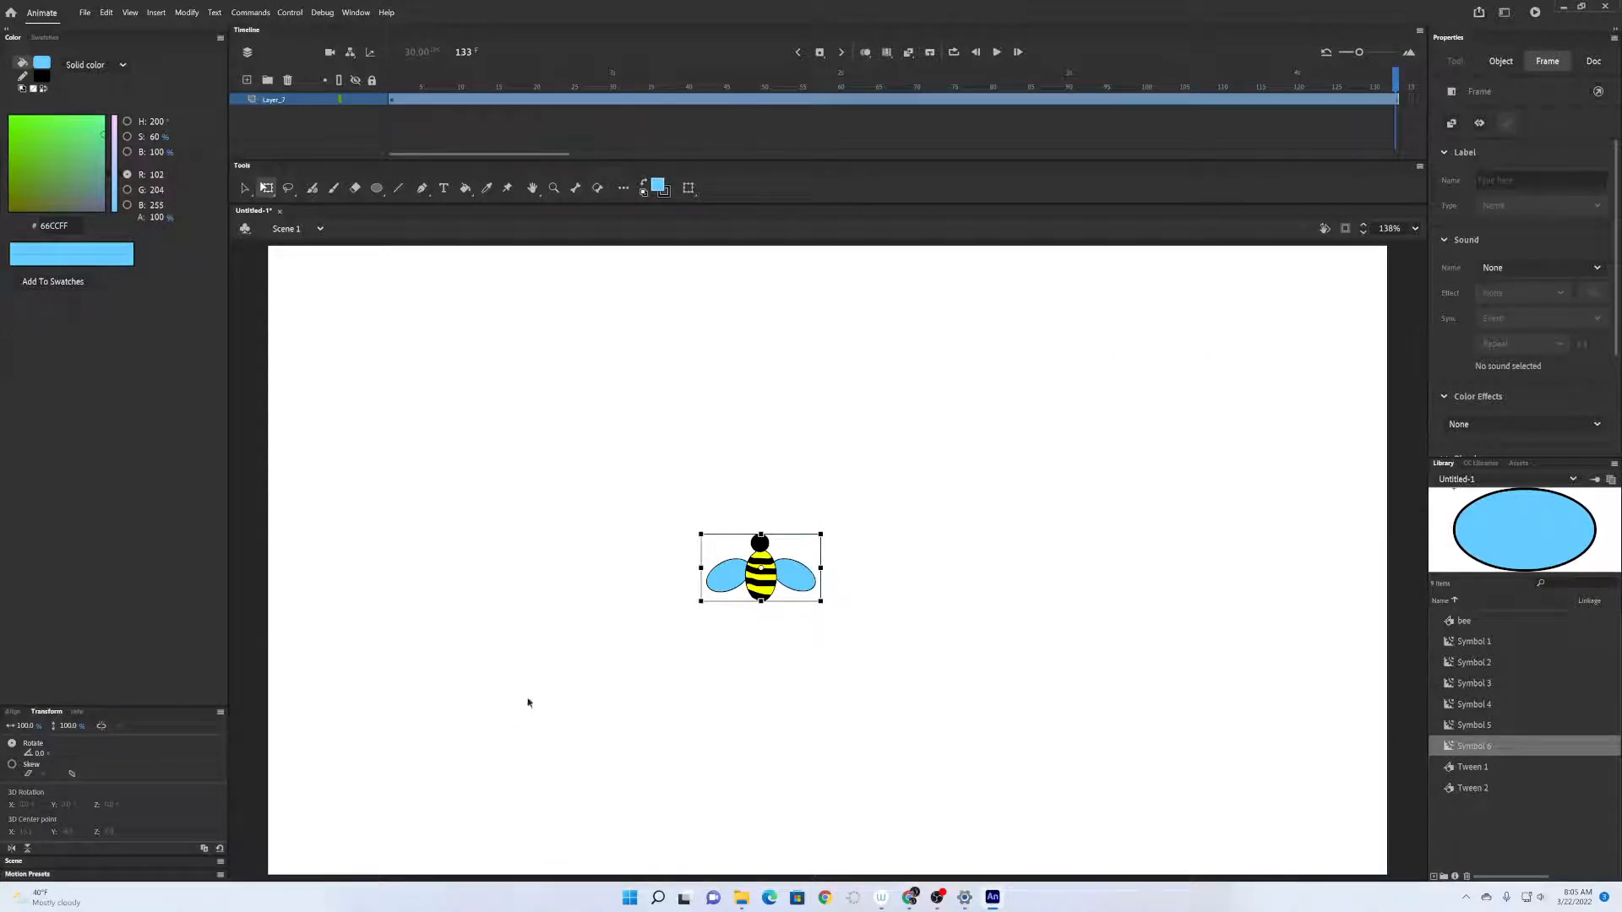
{"action": "key", "text": "Return"}
Create a motion tween for the bee, moving it to the stage's upper-left area at frame 30 along an upward-curved path.
{"action": "right_click", "coordinate": [394, 100]}
{"action": "left_click", "coordinate": [420, 124]}
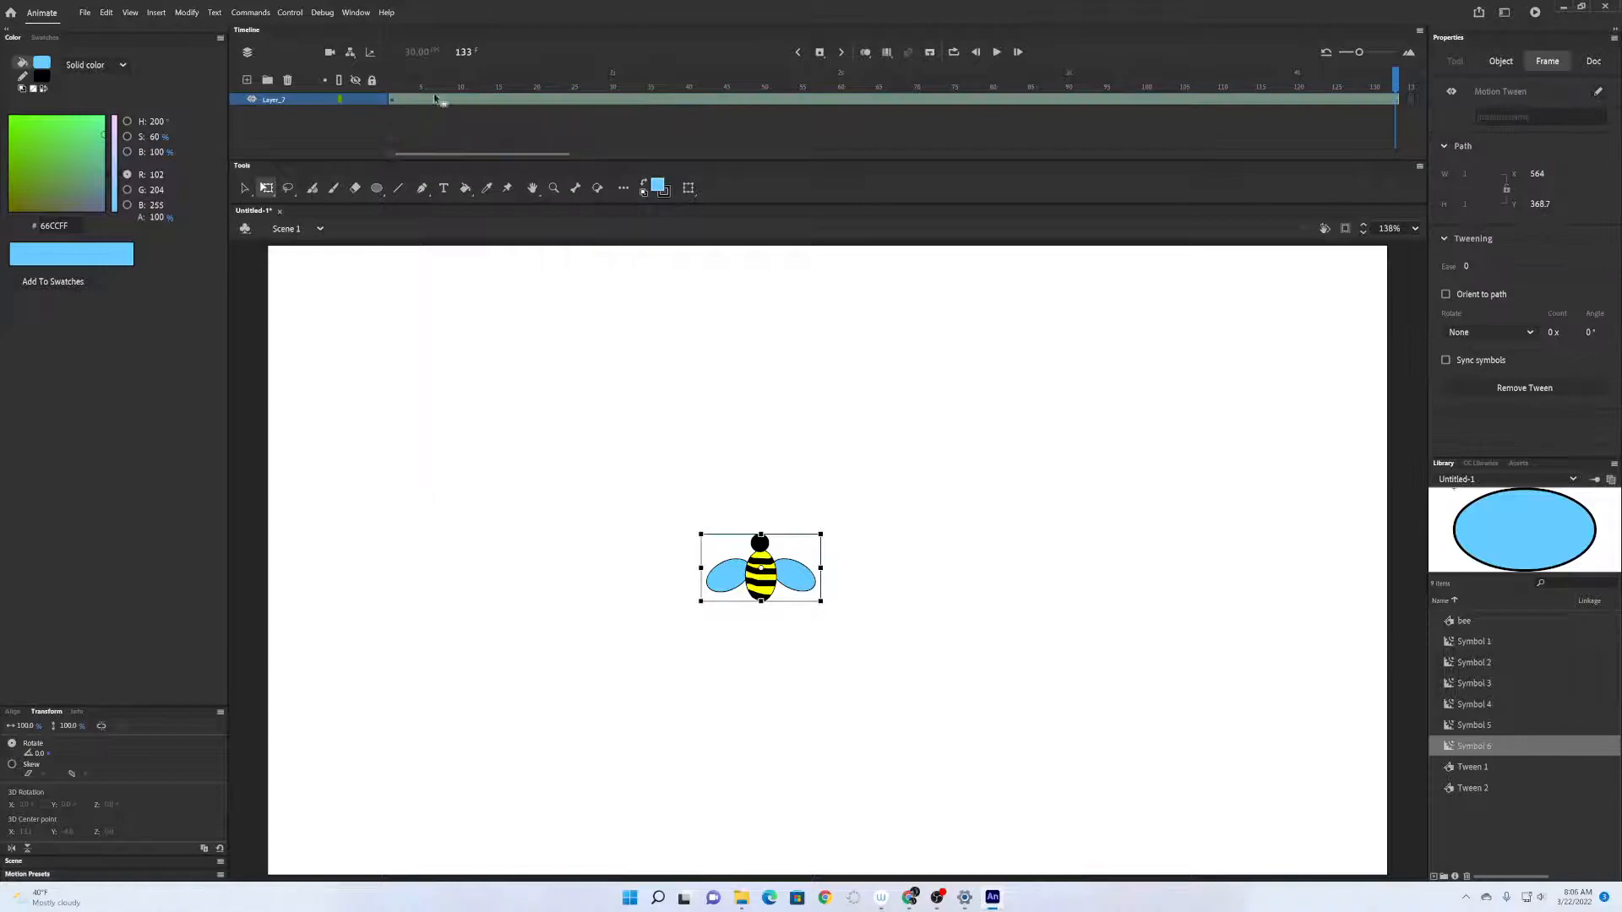
{"action": "left_click", "coordinate": [613, 97]}
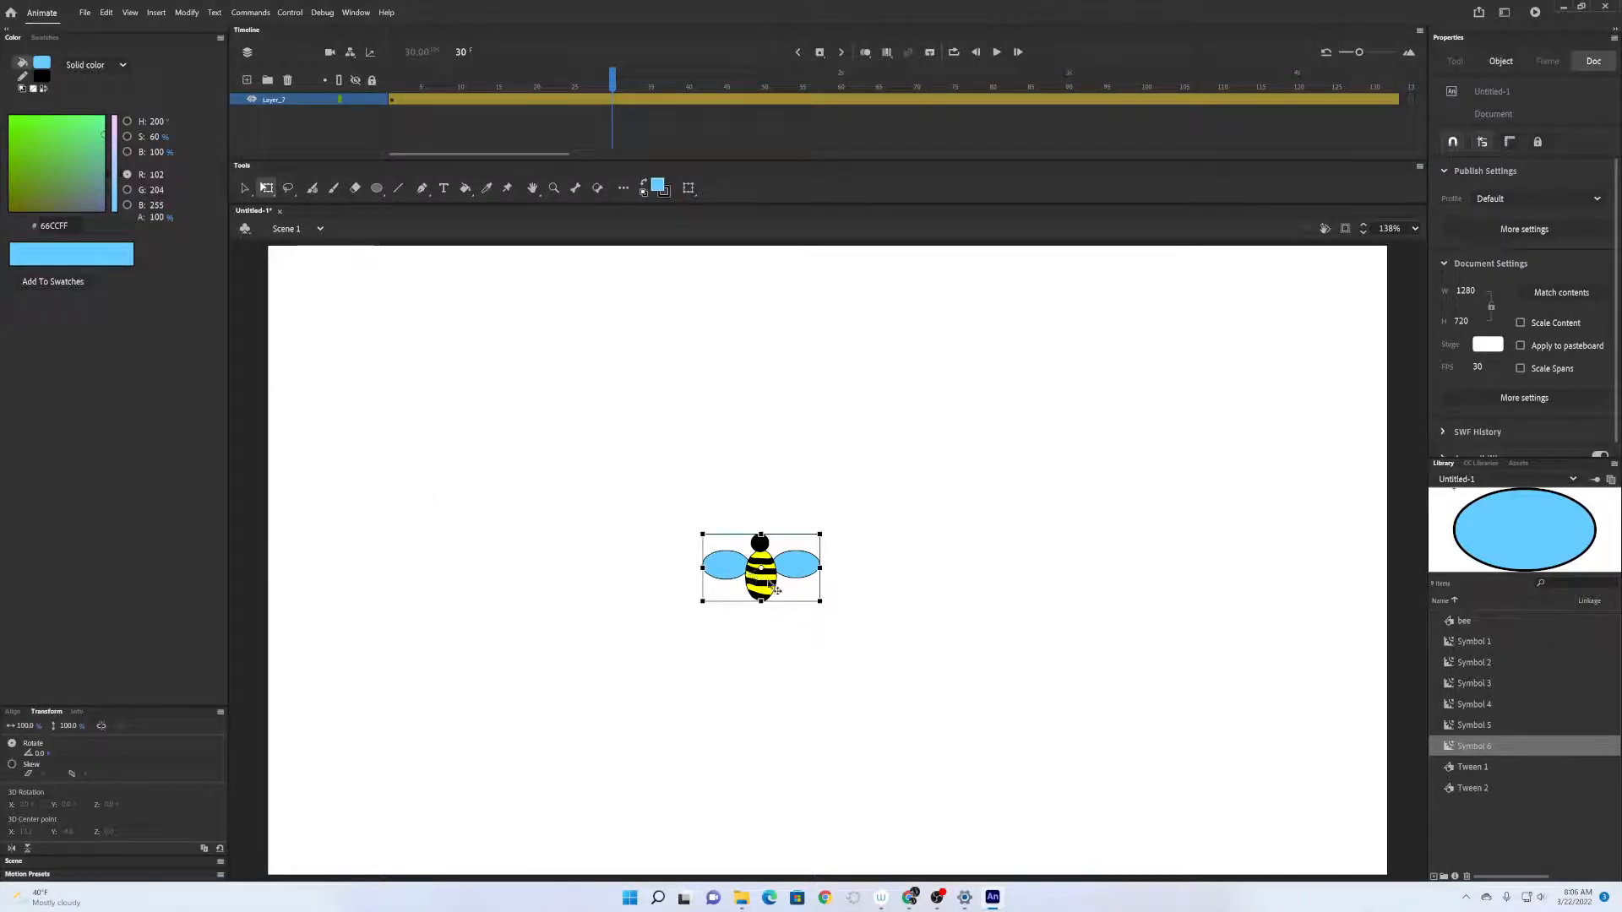
{"action": "left_click", "coordinate": [245, 188]}
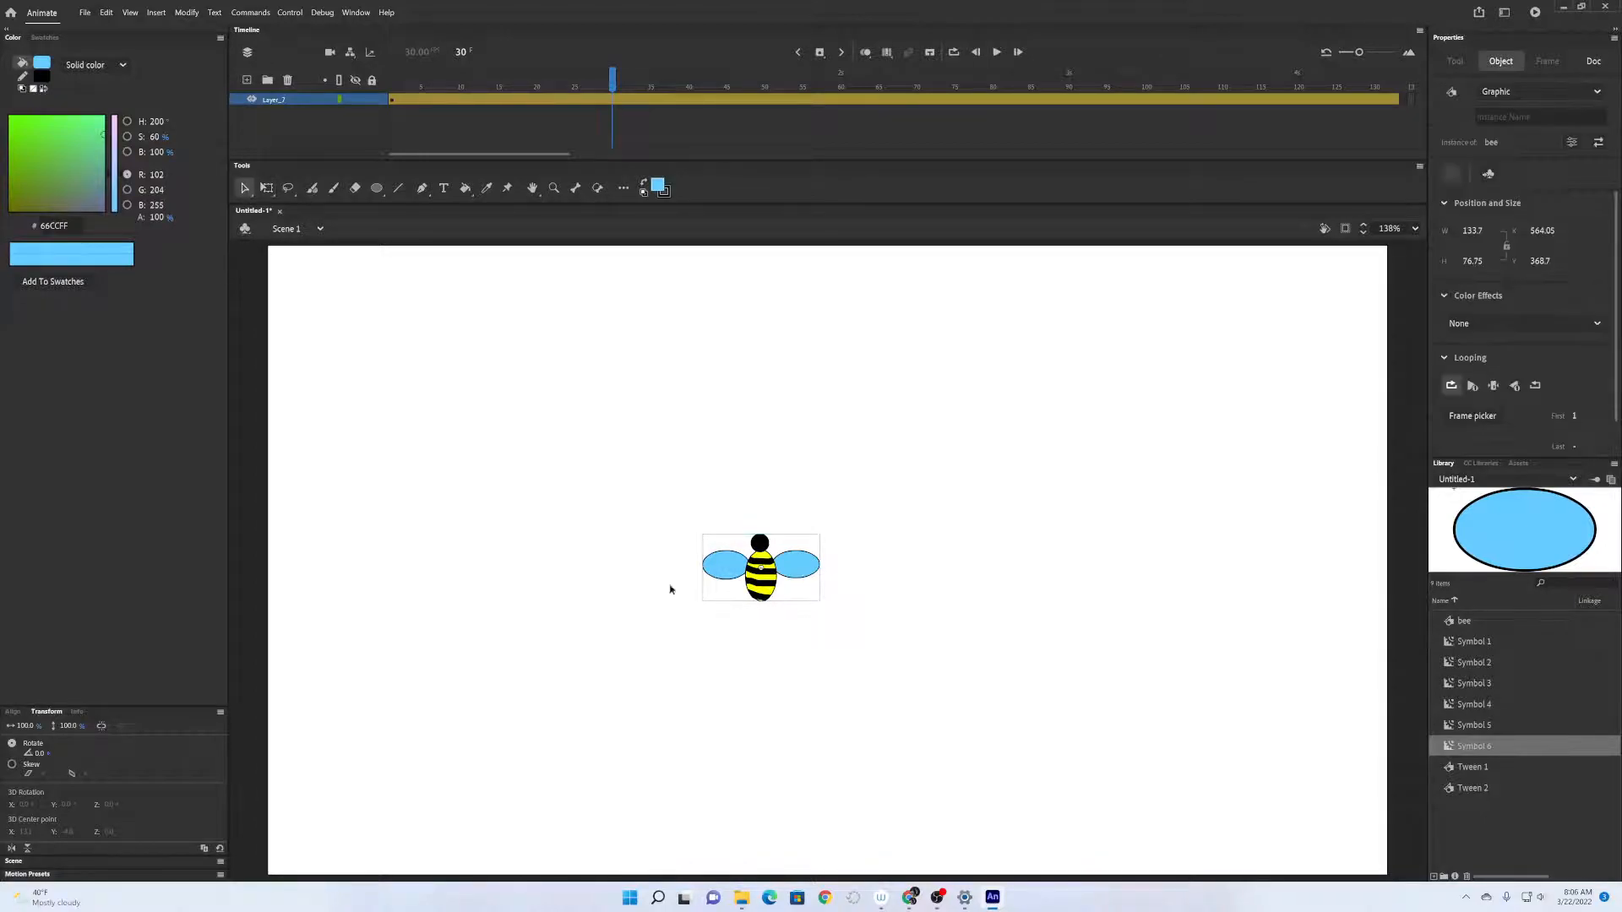
{"action": "left_click_drag", "start_coordinate": [737, 581], "coordinate": [430, 392]}
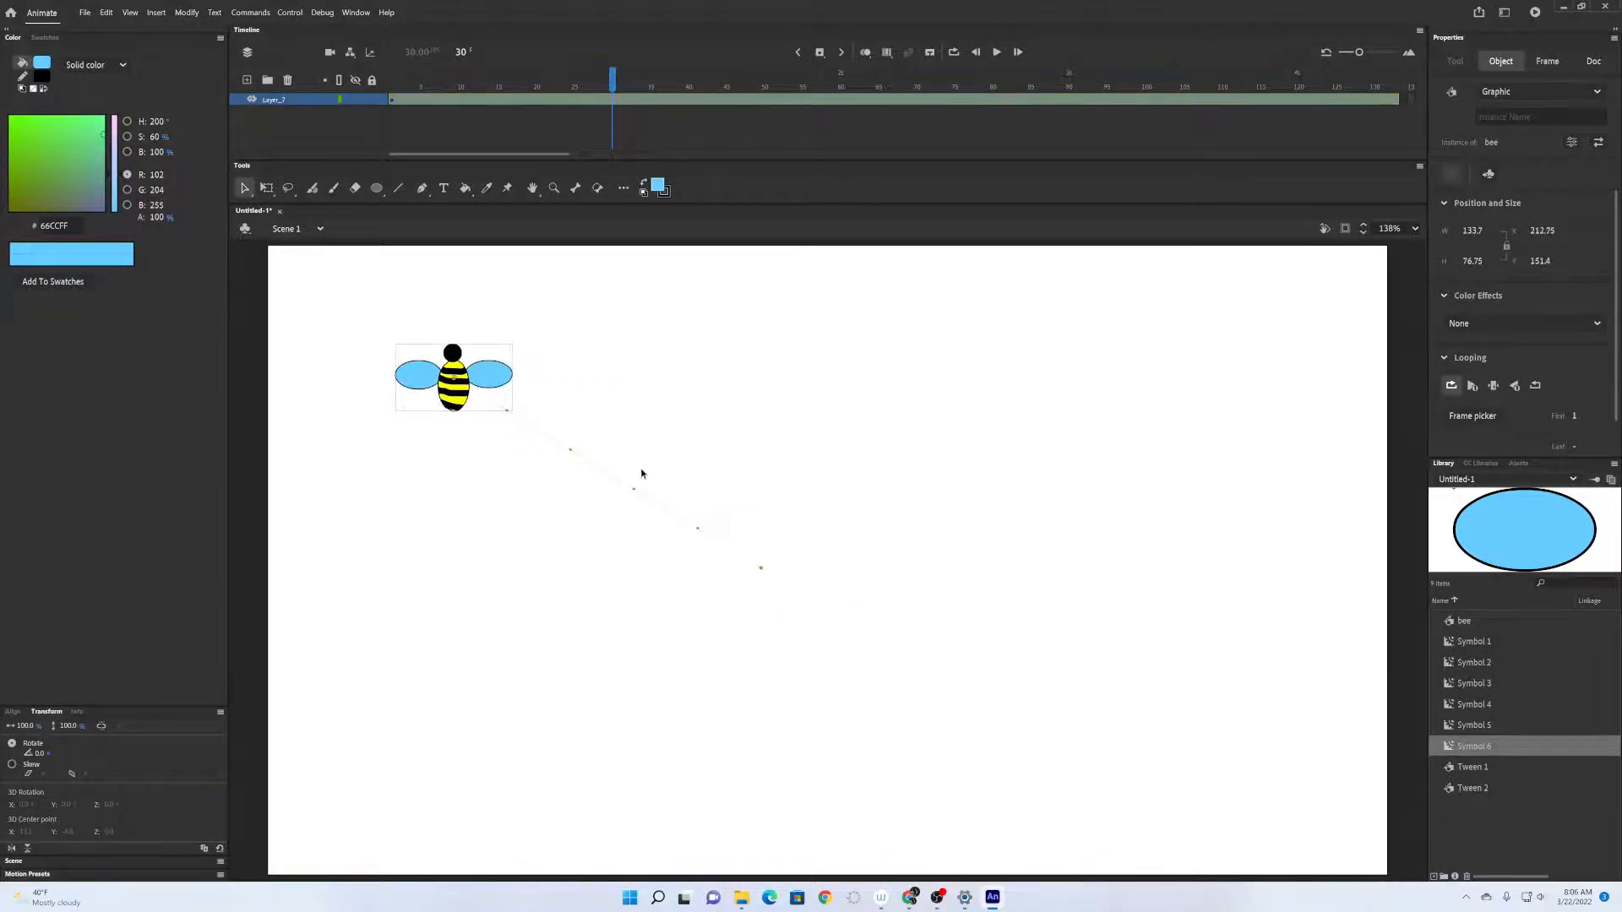
{"action": "left_click_drag", "start_coordinate": [637, 487], "coordinate": [663, 370]}
At frame 69, move the bee to the stage's lower middle and bow that path section out toward the lower left.
{"action": "left_click", "coordinate": [909, 87]}
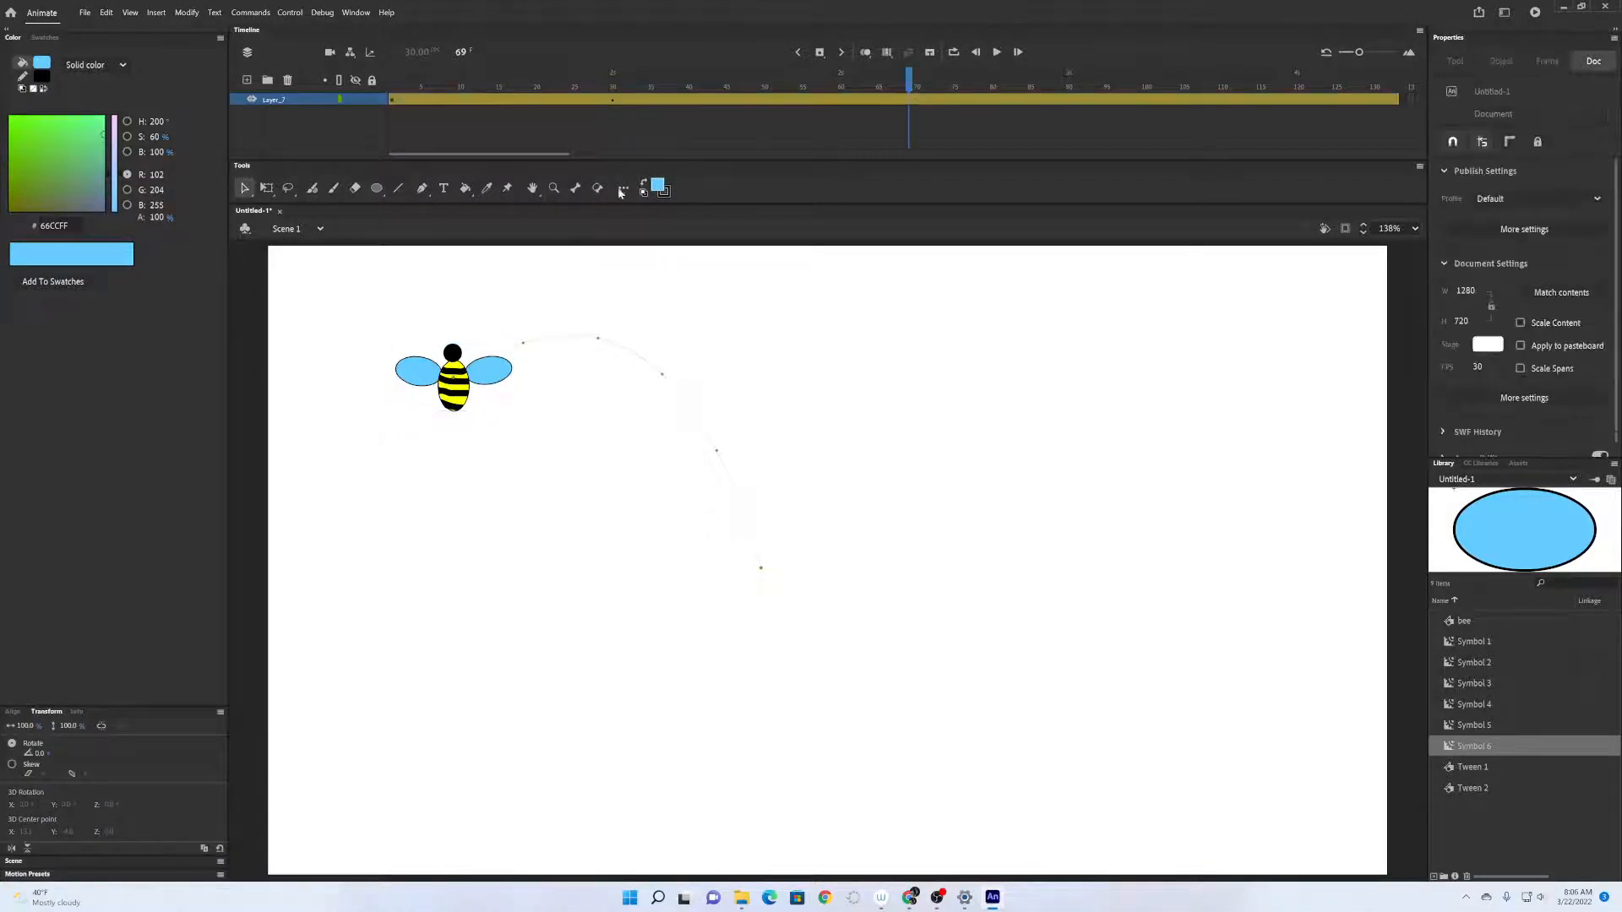
{"action": "left_click_drag", "start_coordinate": [458, 404], "coordinate": [683, 814]}
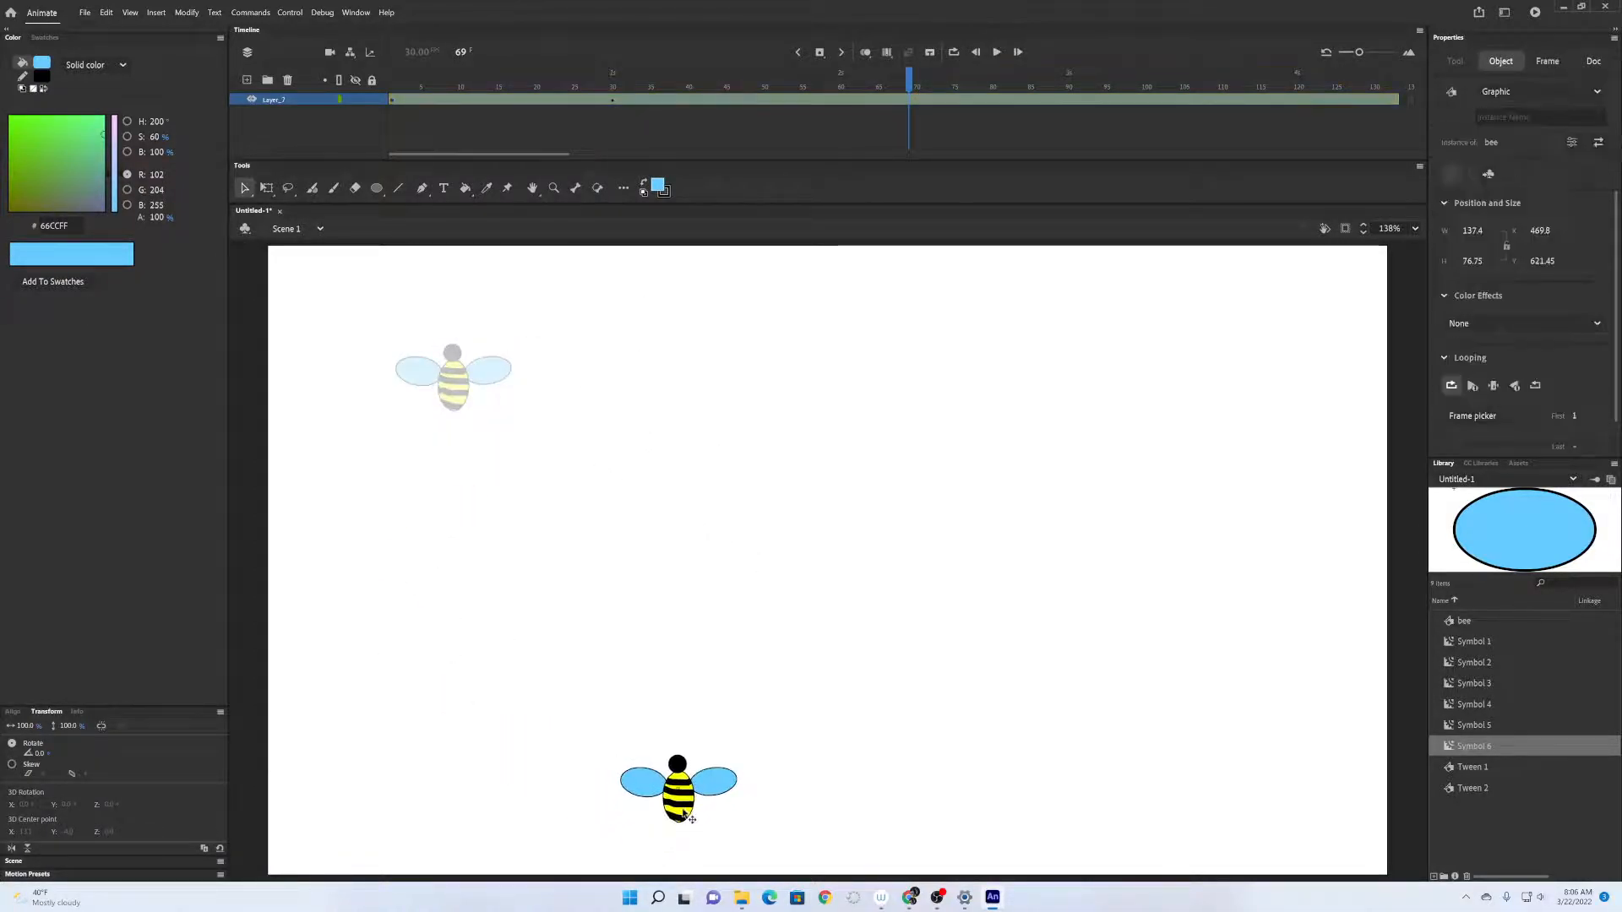
{"action": "left_click_drag", "start_coordinate": [615, 549], "coordinate": [338, 683]}
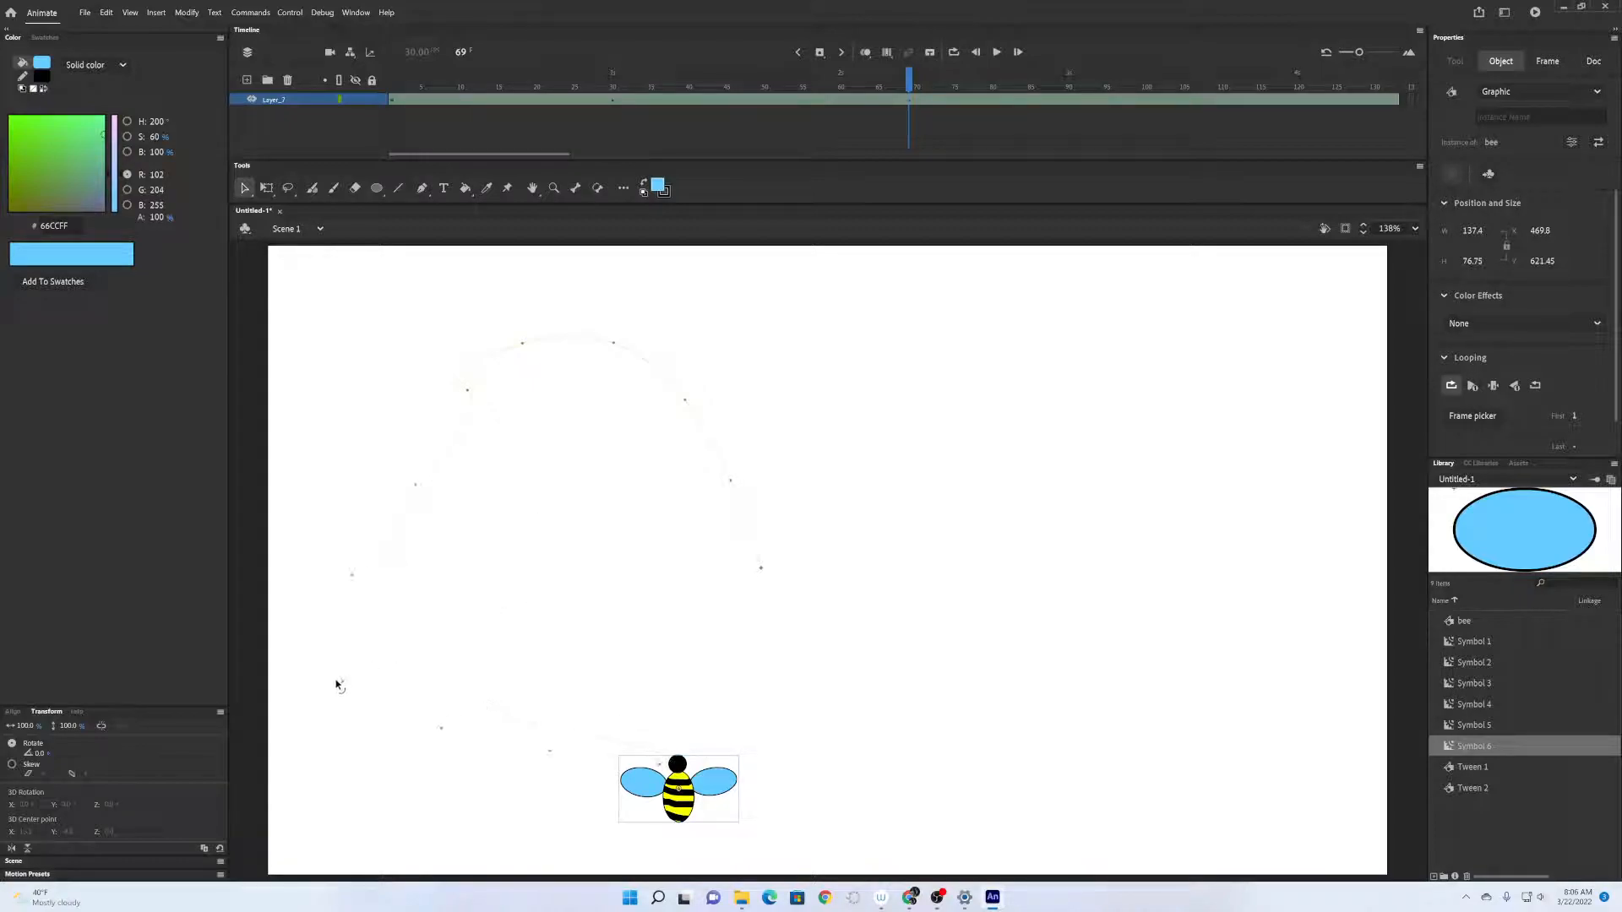
At frame 109, move the bee to the stage's lower right area and arch that path section upward.
{"action": "left_click", "coordinate": [1213, 88]}
{"action": "left_click_drag", "start_coordinate": [688, 815], "coordinate": [1064, 703]}
{"action": "left_click_drag", "start_coordinate": [887, 732], "coordinate": [906, 449]}
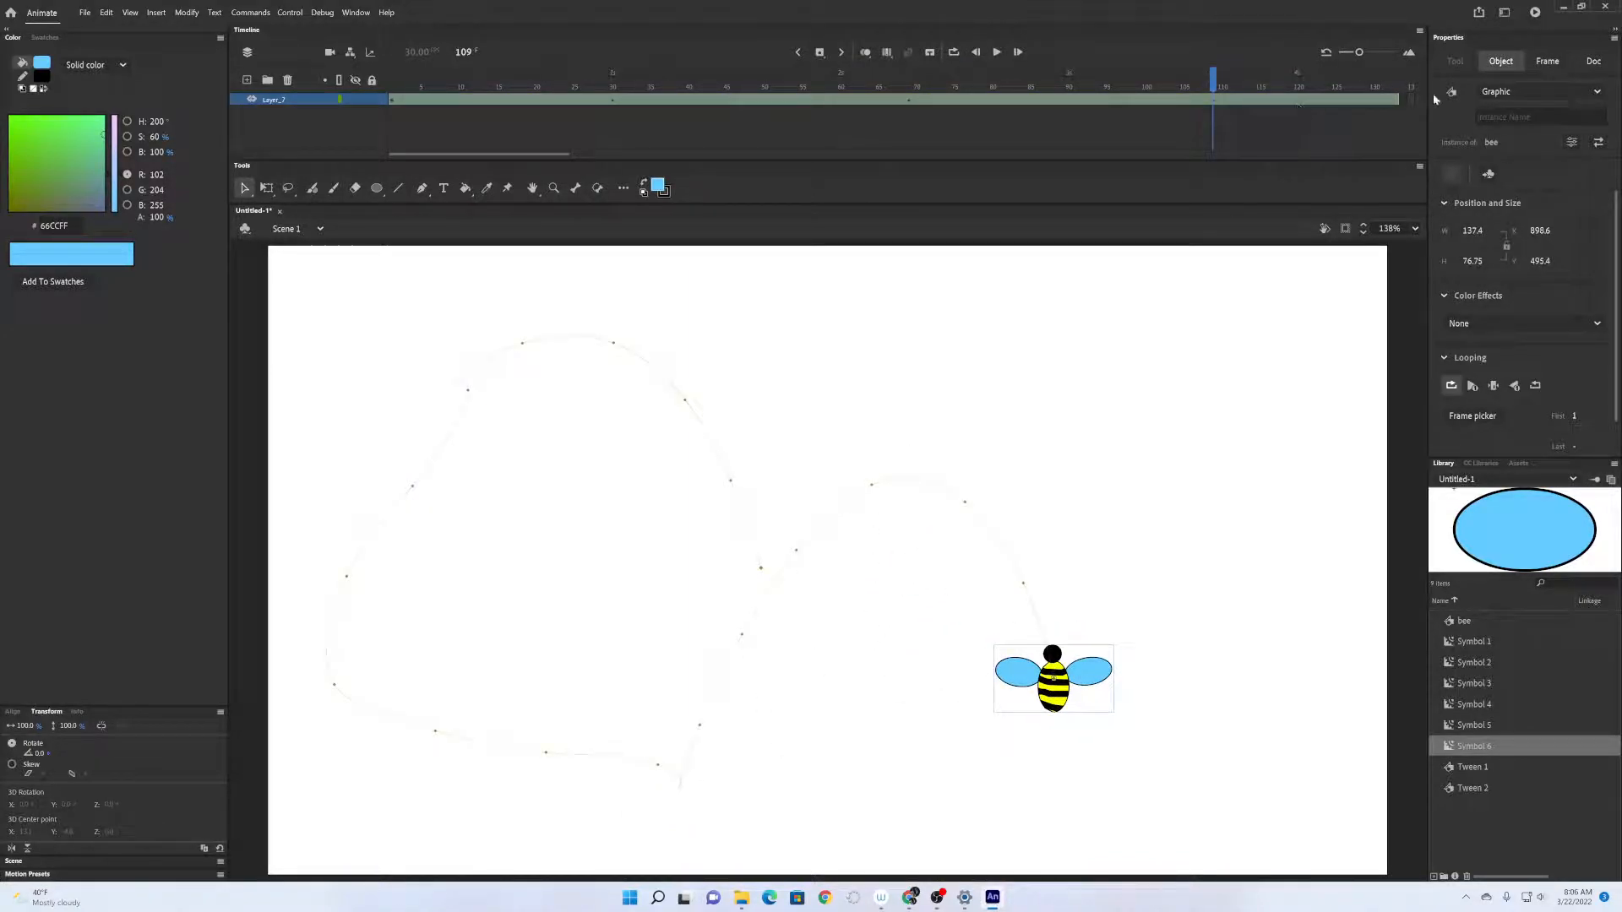
At frame 133, move the bee to the stage's upper right area and bend that path section down toward the stage bottom.
{"action": "left_click", "coordinate": [1396, 91]}
{"action": "left_click_drag", "start_coordinate": [1056, 691], "coordinate": [1267, 459]}
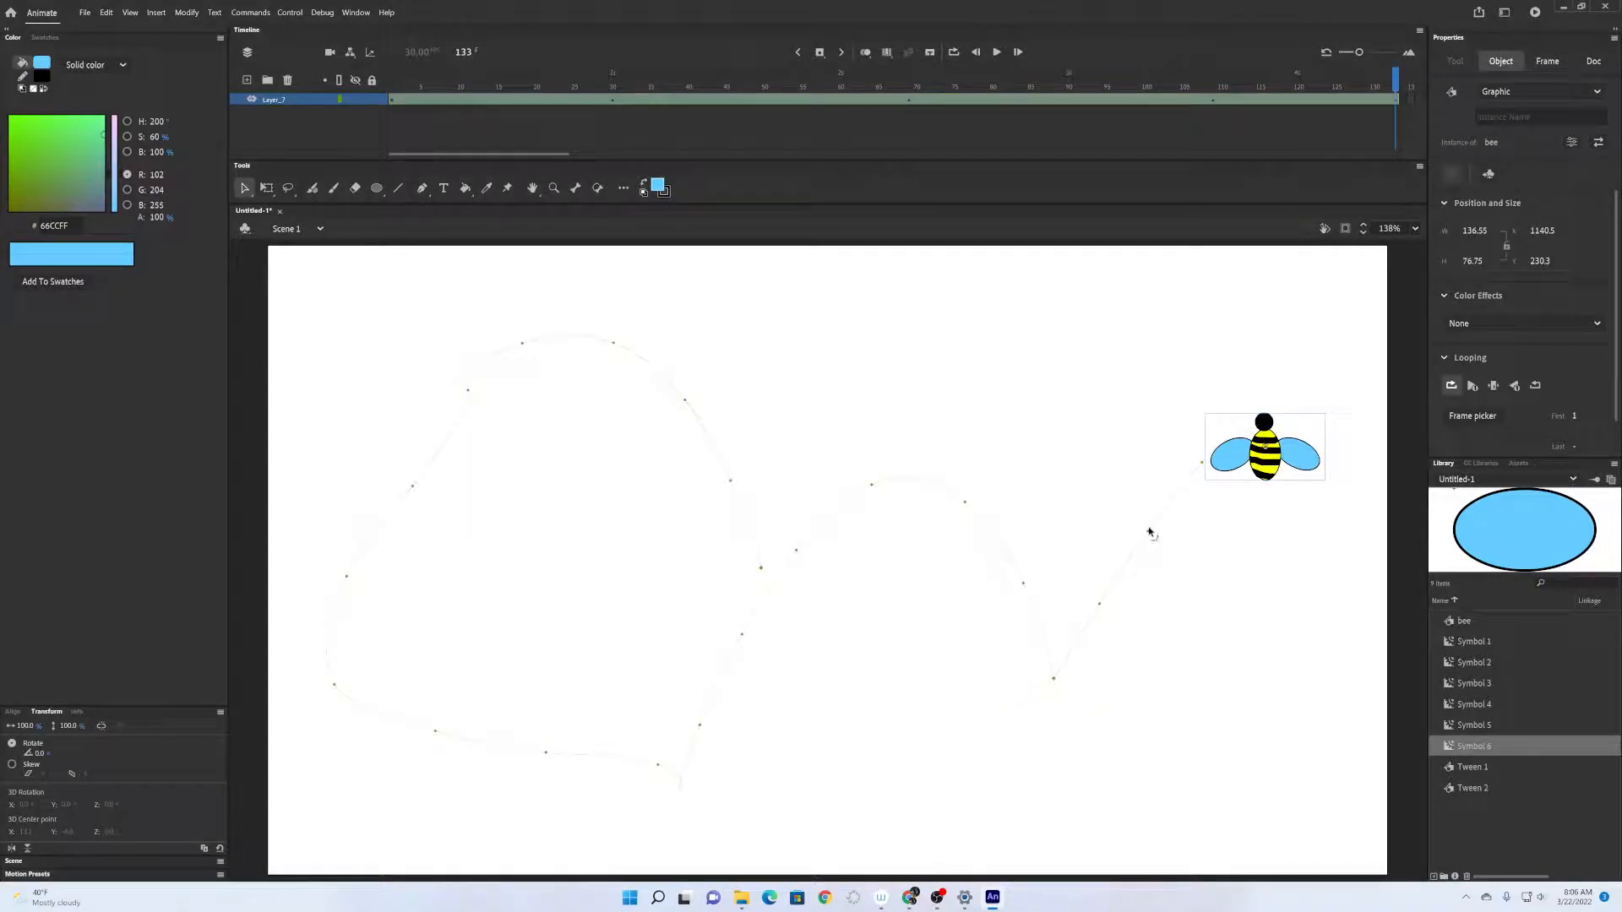
{"action": "left_click_drag", "start_coordinate": [1149, 532], "coordinate": [1268, 828]}
{"action": "key", "text": "Return"}
Stretch the bee's motion tween to about frame 300, shorten it to frame 233, and play back both versions.
{"action": "mouse_move", "coordinate": [1359, 53]}
{"action": "left_mouse_down"}
{"action": "mouse_move", "coordinate": [1395, 52]}
{"action": "mouse_move", "coordinate": [1342, 53]}
{"action": "left_mouse_up"}
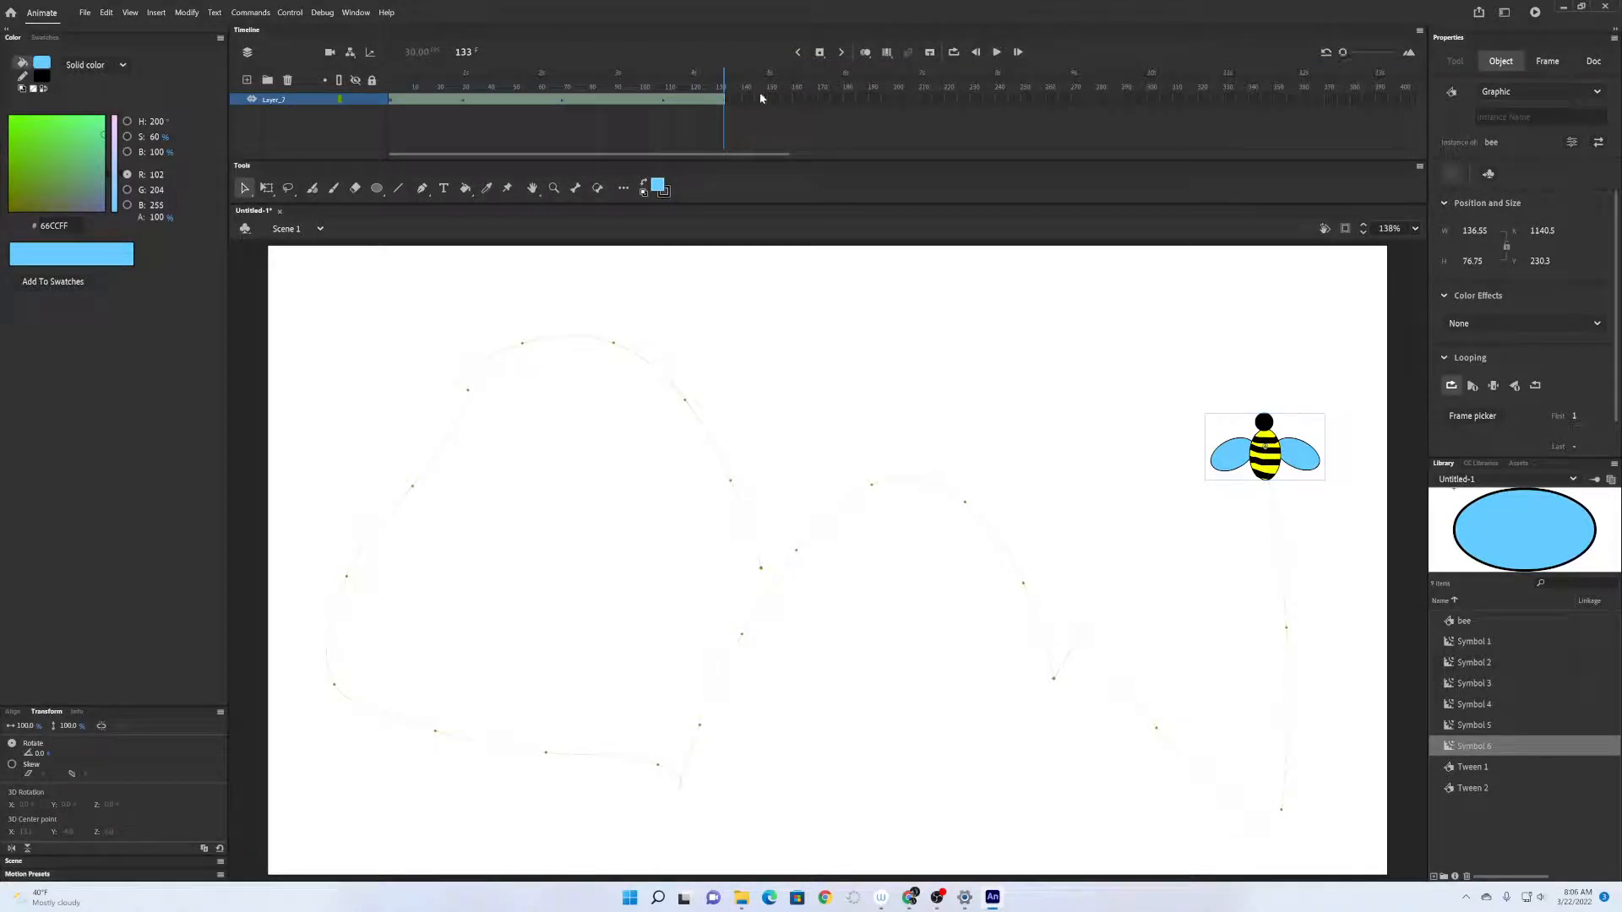
{"action": "left_click_drag", "start_coordinate": [726, 100], "coordinate": [1151, 100]}
{"action": "key", "text": "Return"}
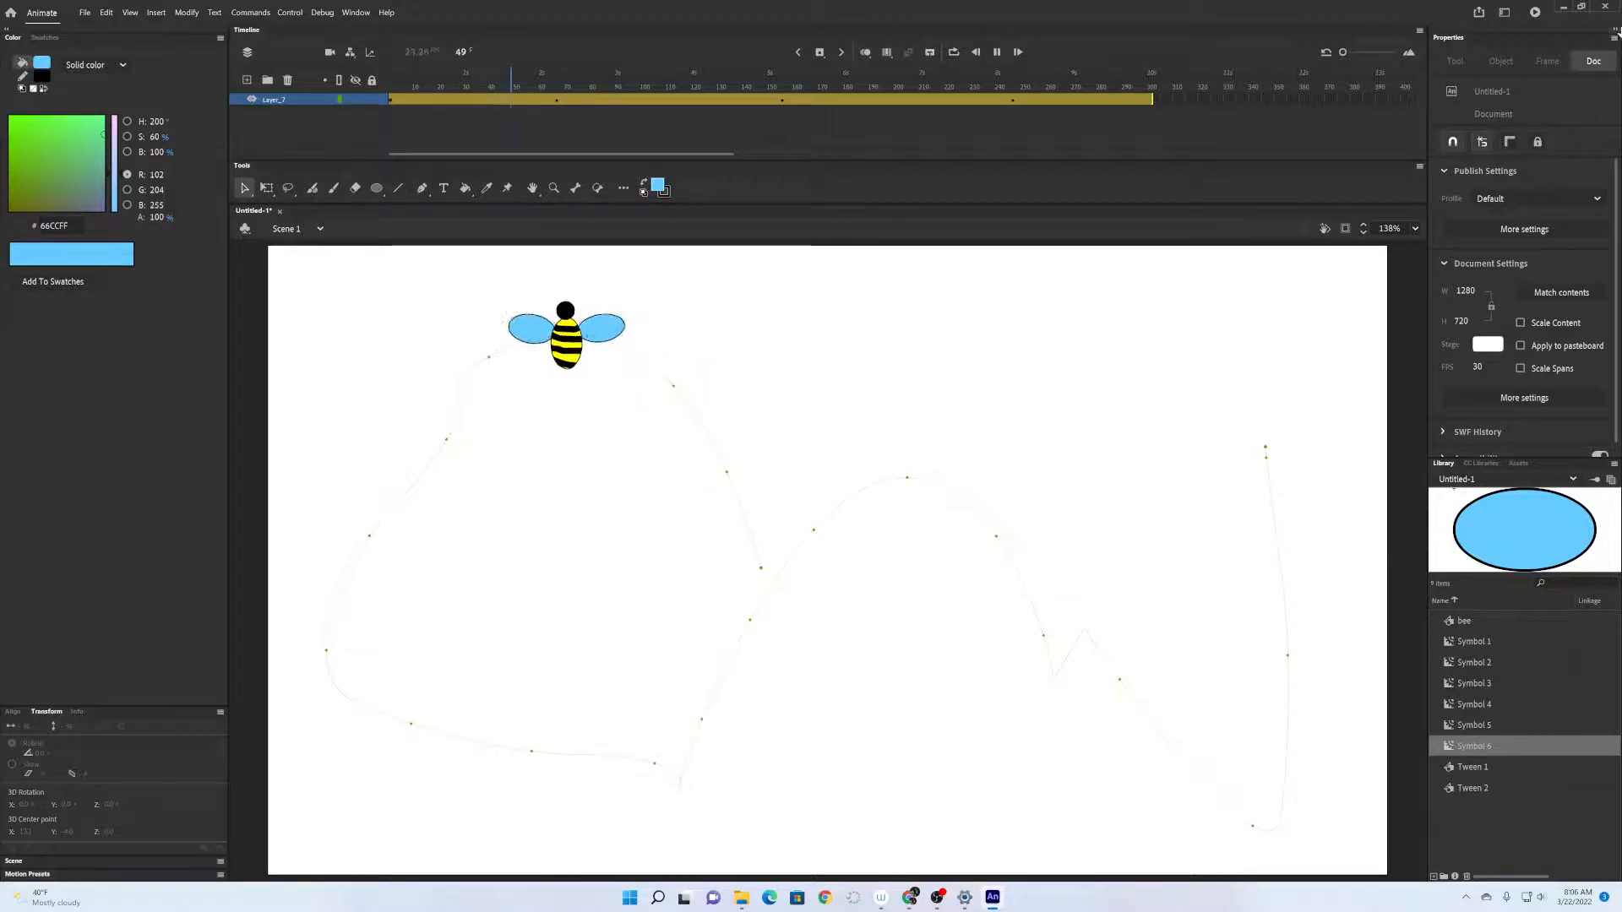
{"action": "key", "text": "Return"}
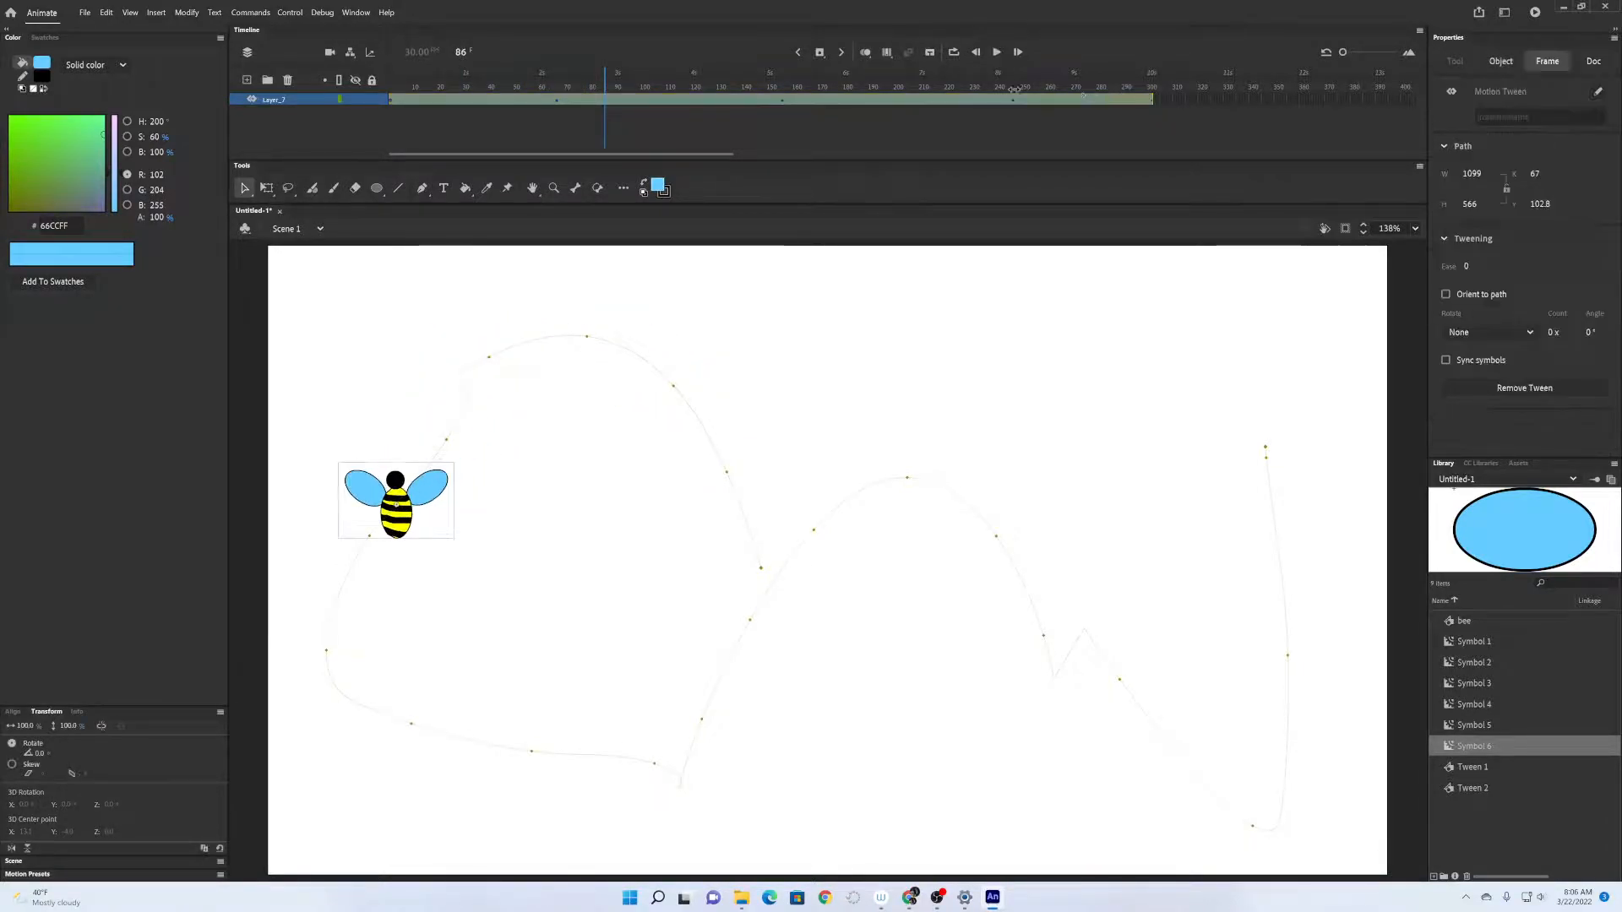
{"action": "left_click_drag", "start_coordinate": [1013, 89], "coordinate": [977, 96]}
{"action": "key", "text": "Return"}
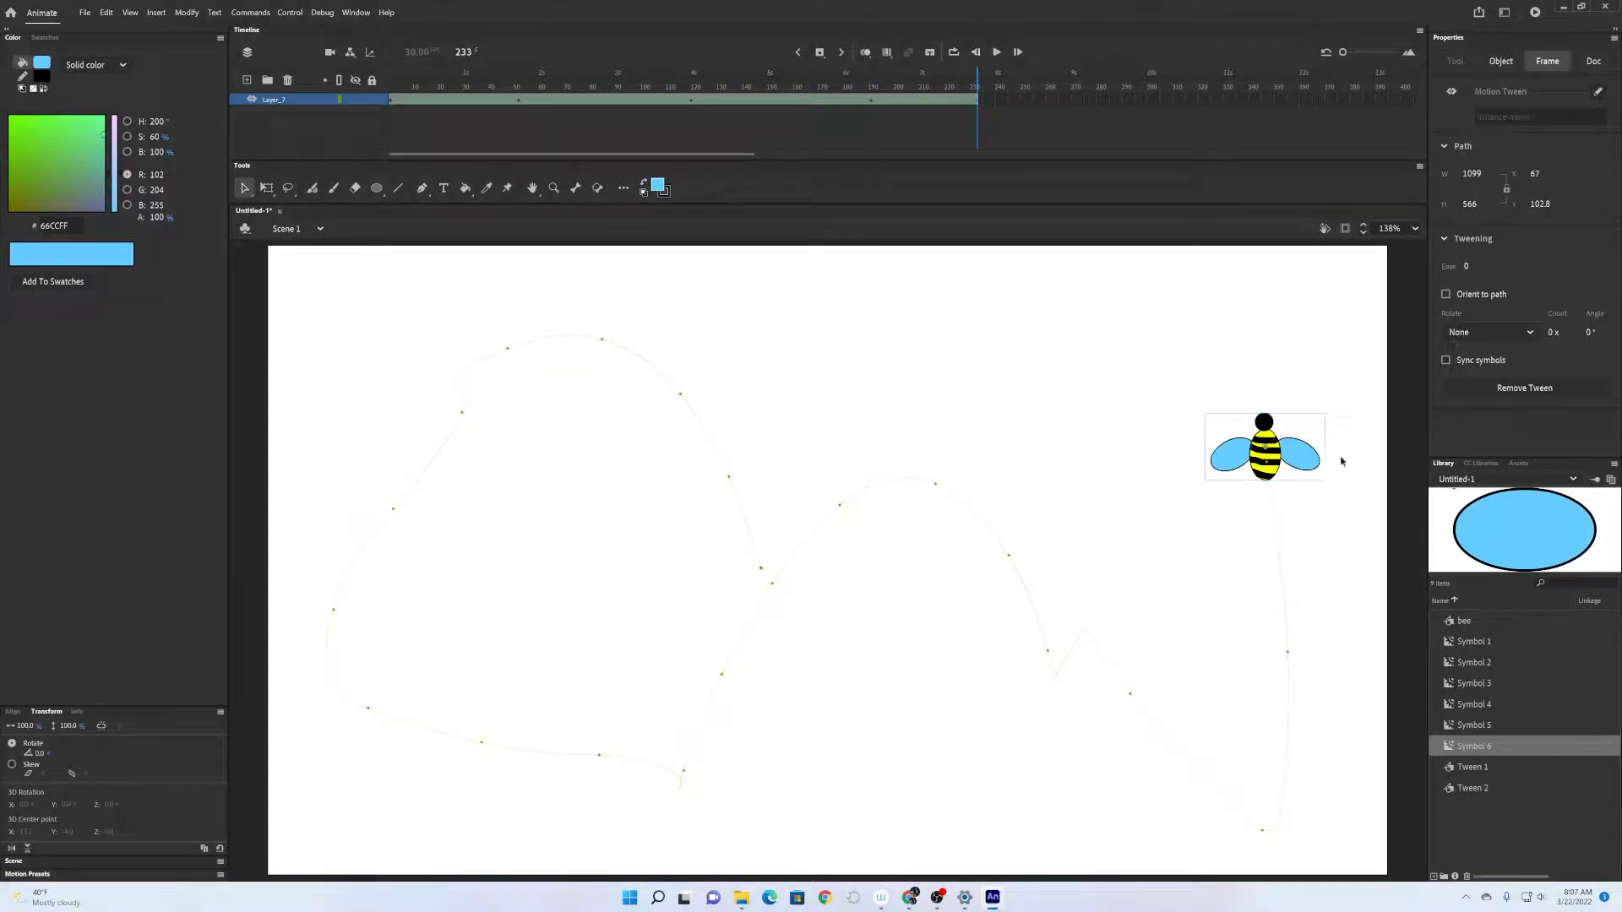
Open the bee symbol for editing and cut its body layer to end at frame 11, removing the leftover frames.
{"action": "double_click", "coordinate": [1297, 460]}
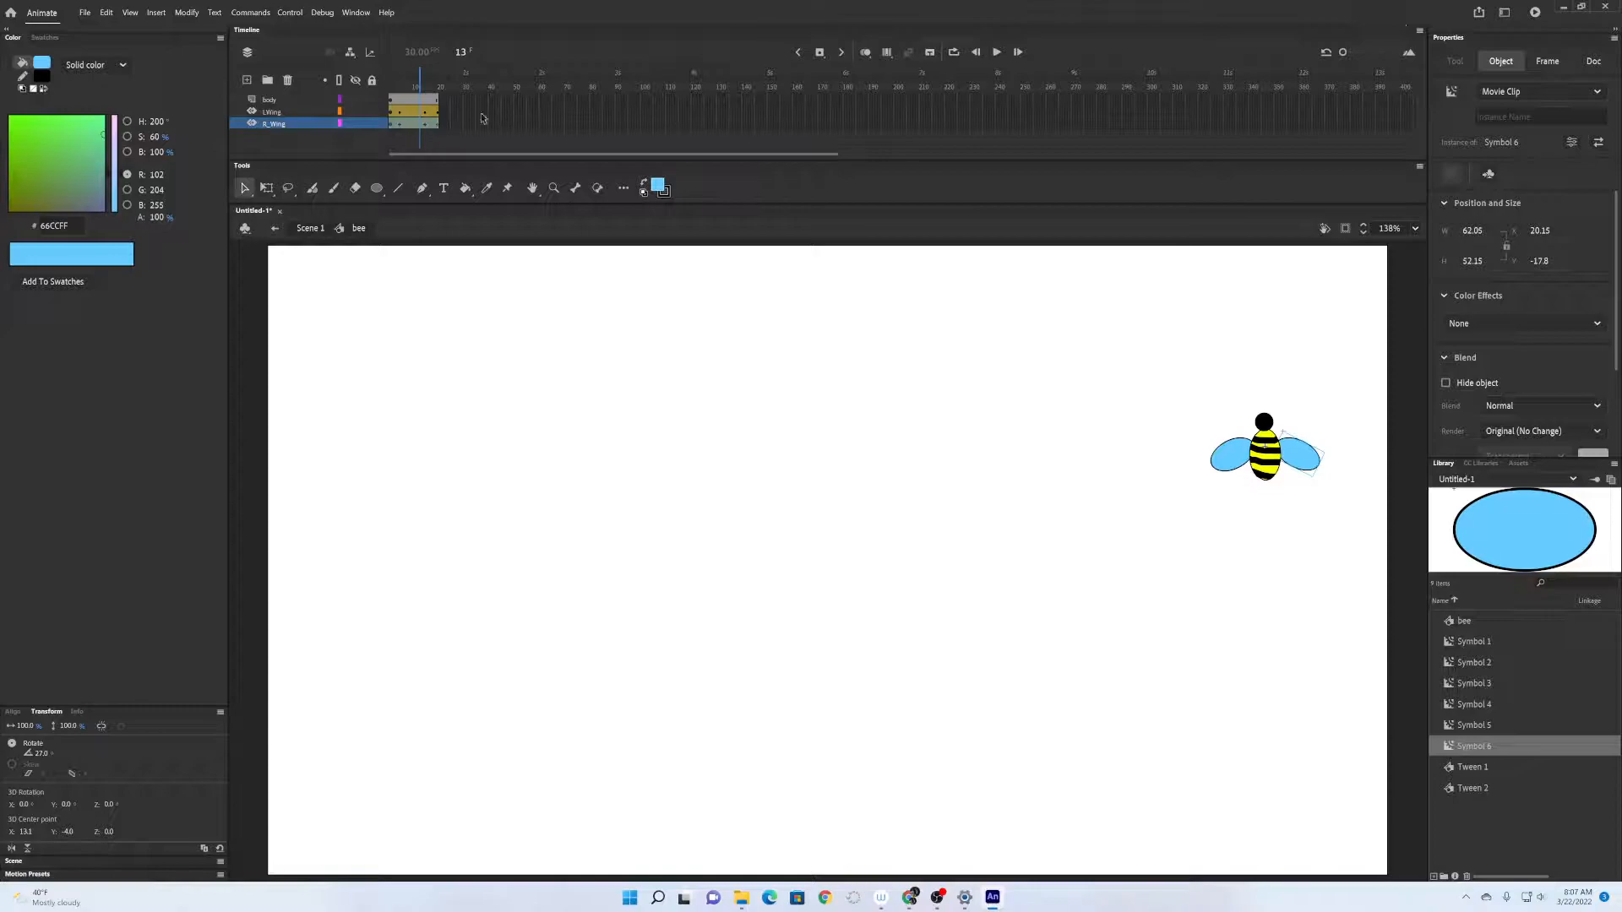
{"action": "left_click_drag", "start_coordinate": [1346, 54], "coordinate": [1364, 52]}
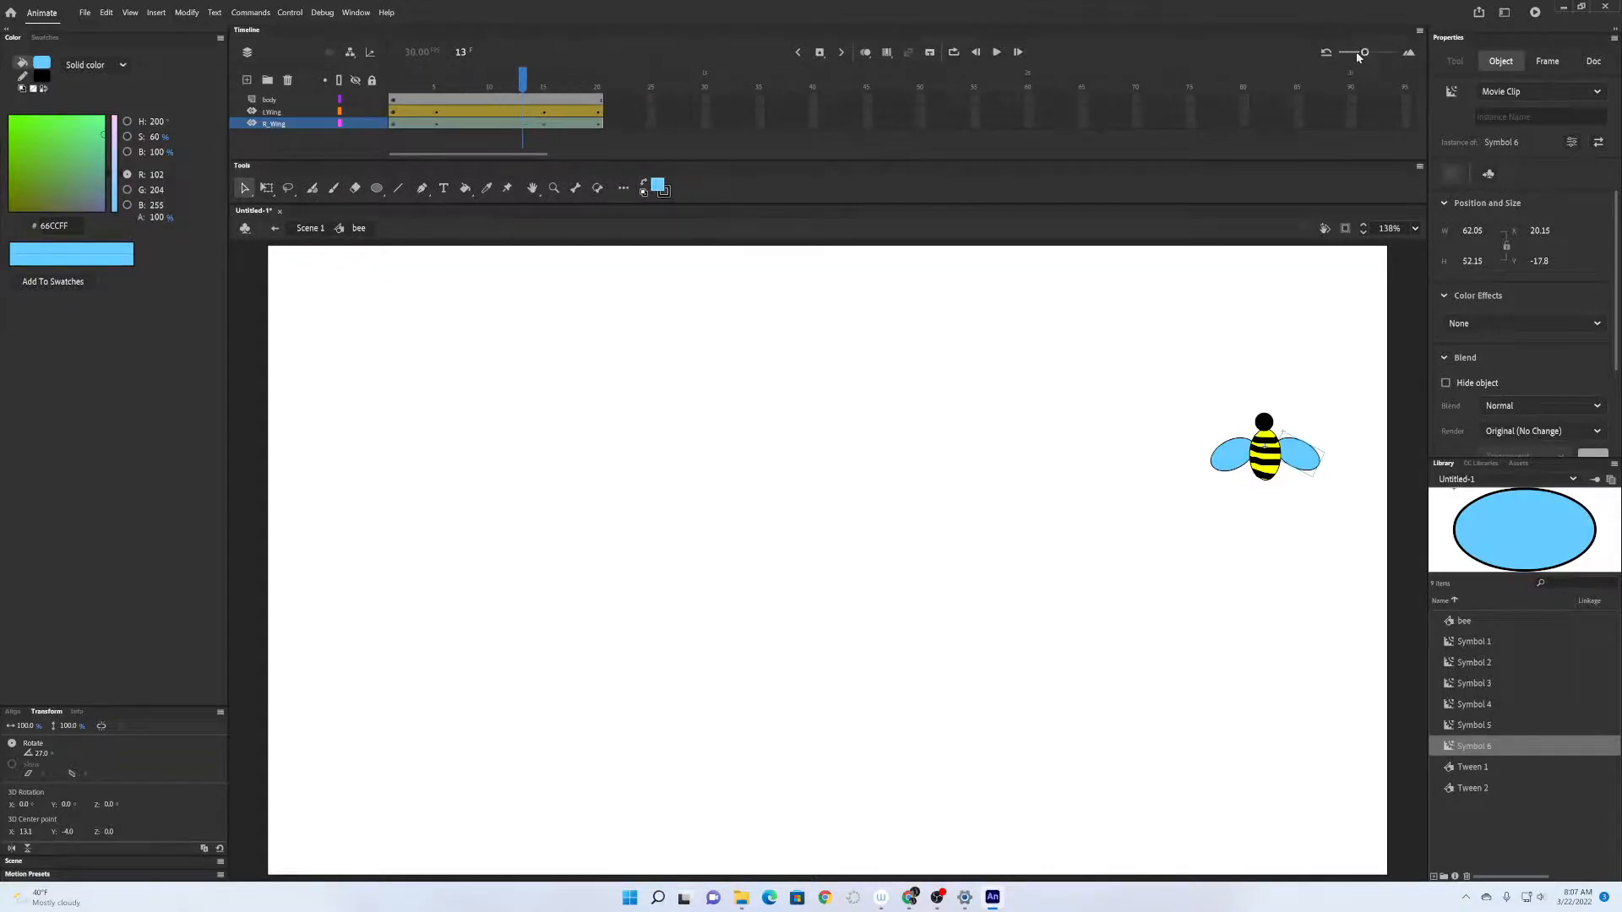
{"action": "left_click", "coordinate": [602, 101]}
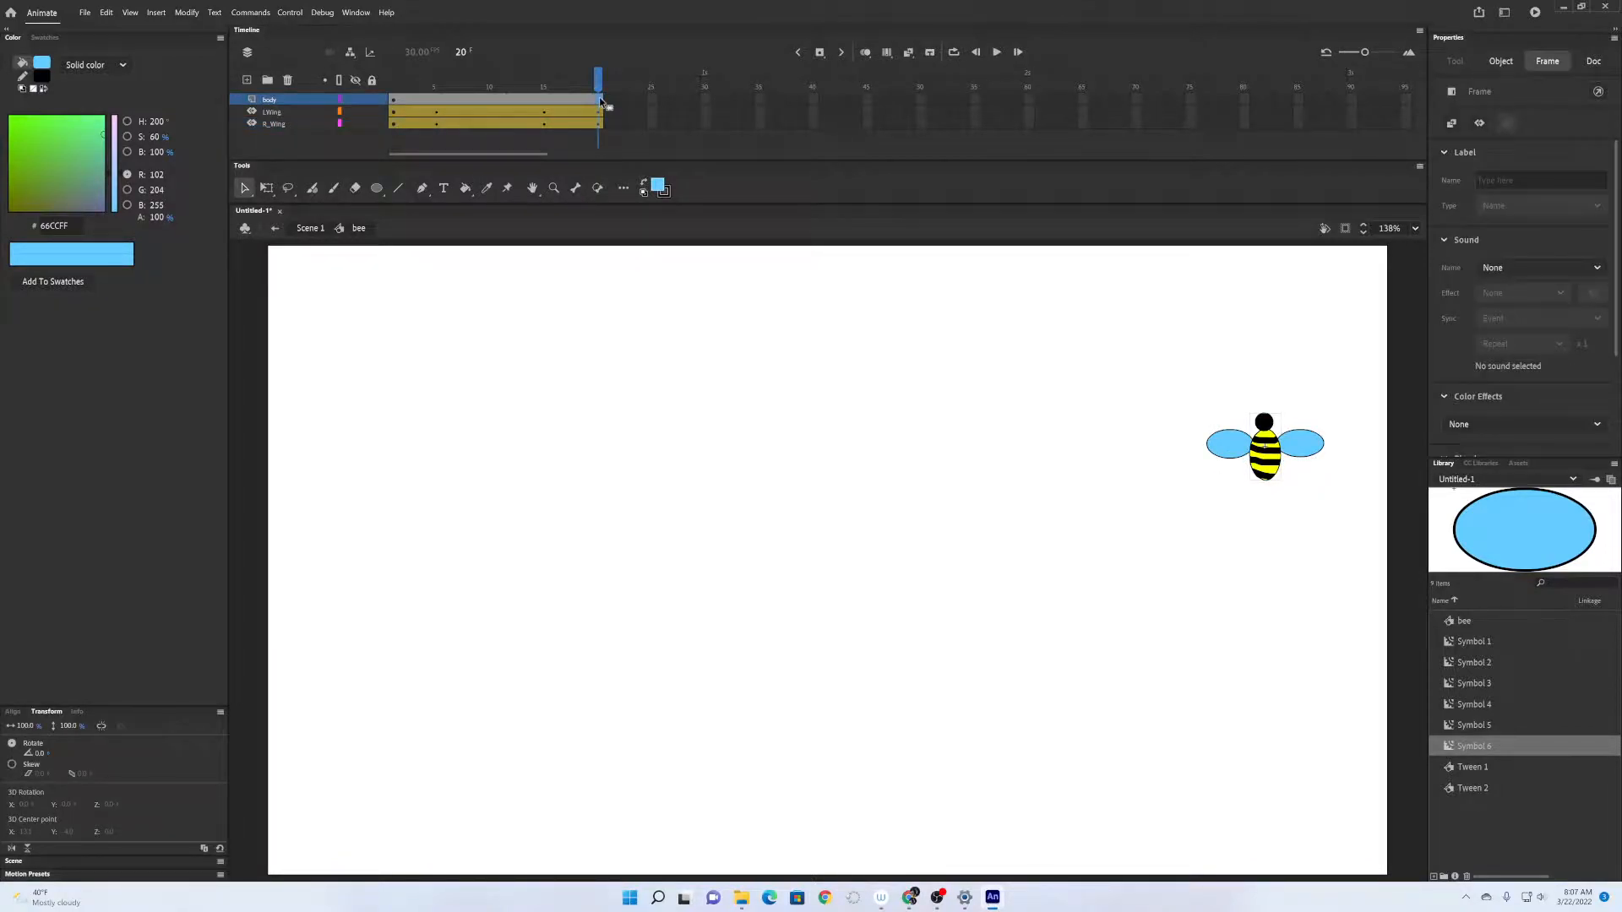
{"action": "left_click", "coordinate": [509, 99]}
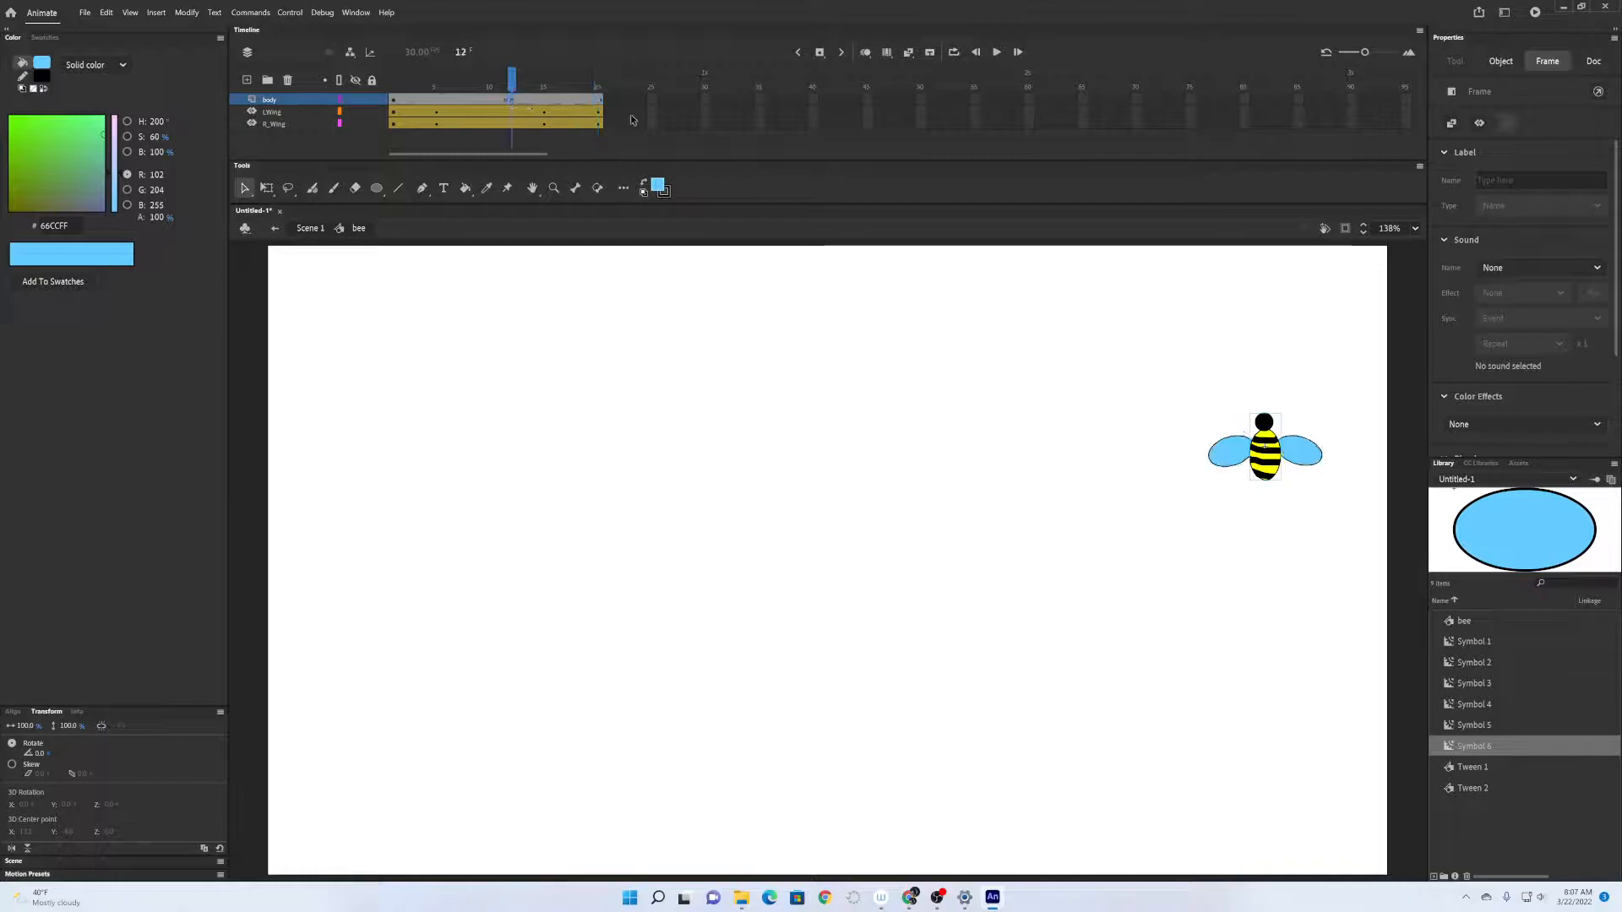
{"action": "left_click", "coordinate": [580, 101]}
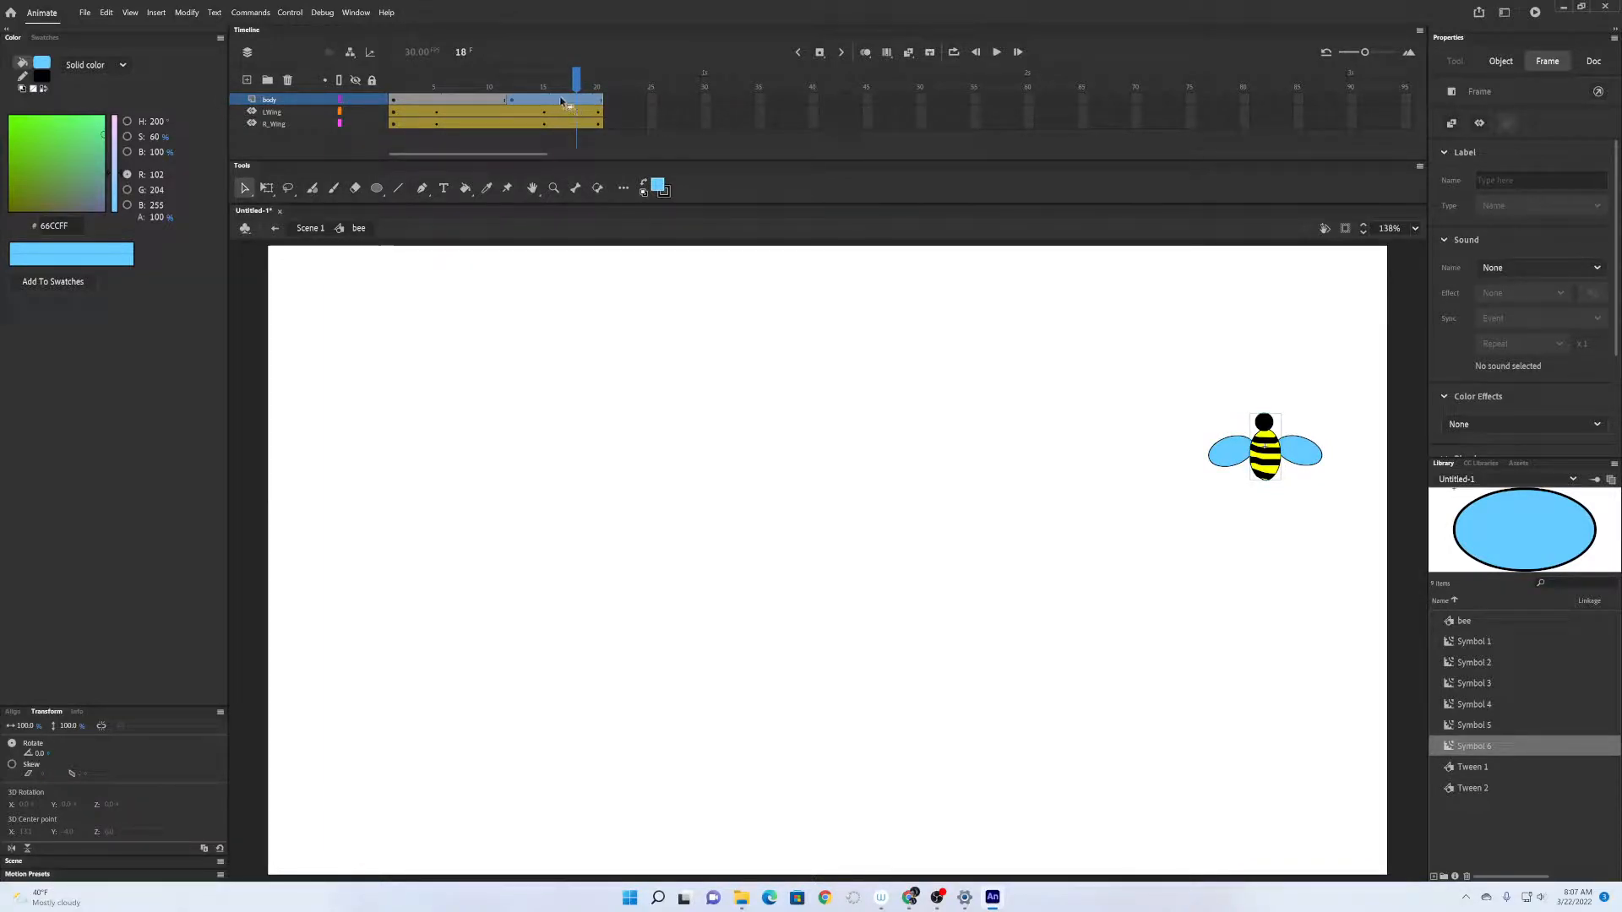
{"action": "right_click", "coordinate": [562, 101]}
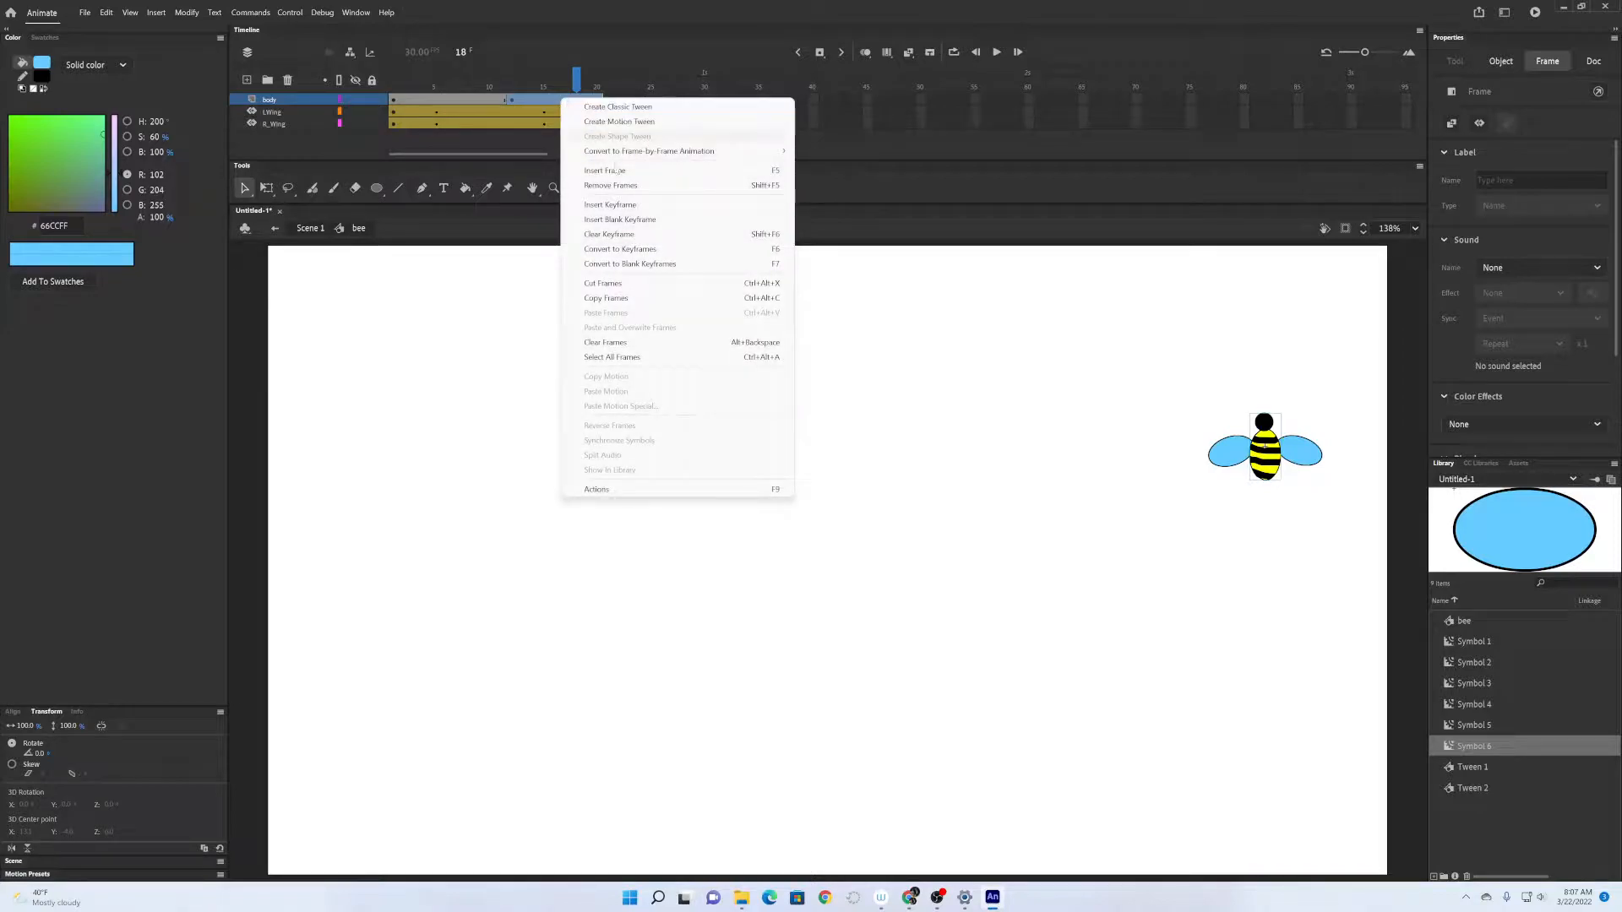
{"action": "left_click", "coordinate": [629, 186]}
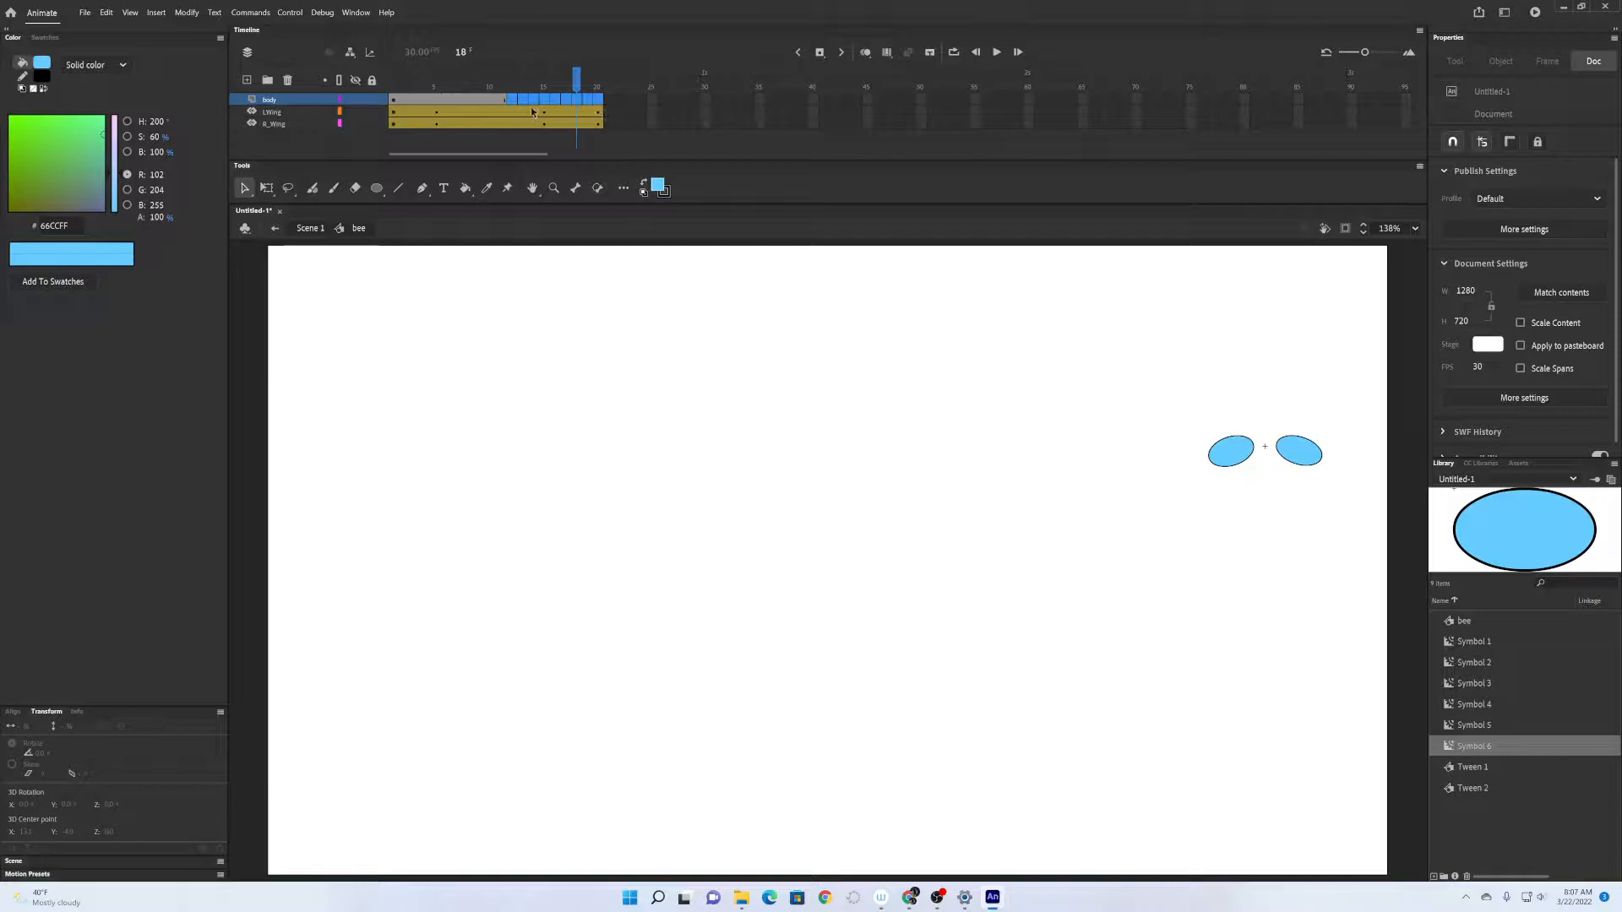
Shorten the left and right wing tweens so both end at frame 11.
{"action": "left_click", "coordinate": [589, 111]}
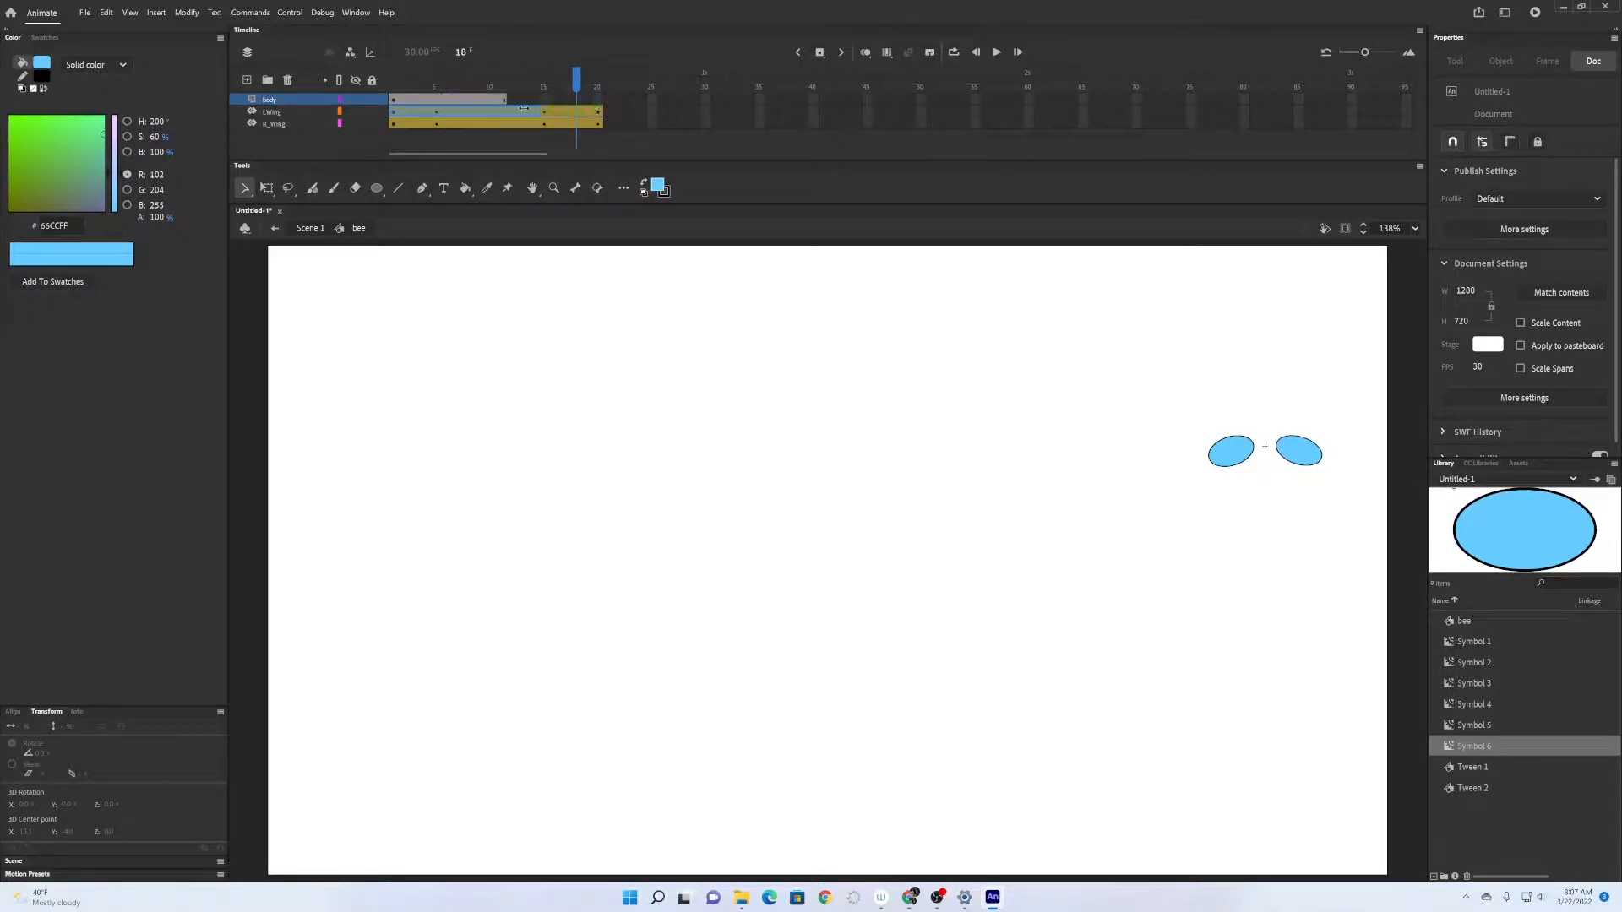
{"action": "left_click_drag", "start_coordinate": [501, 110], "coordinate": [501, 110]}
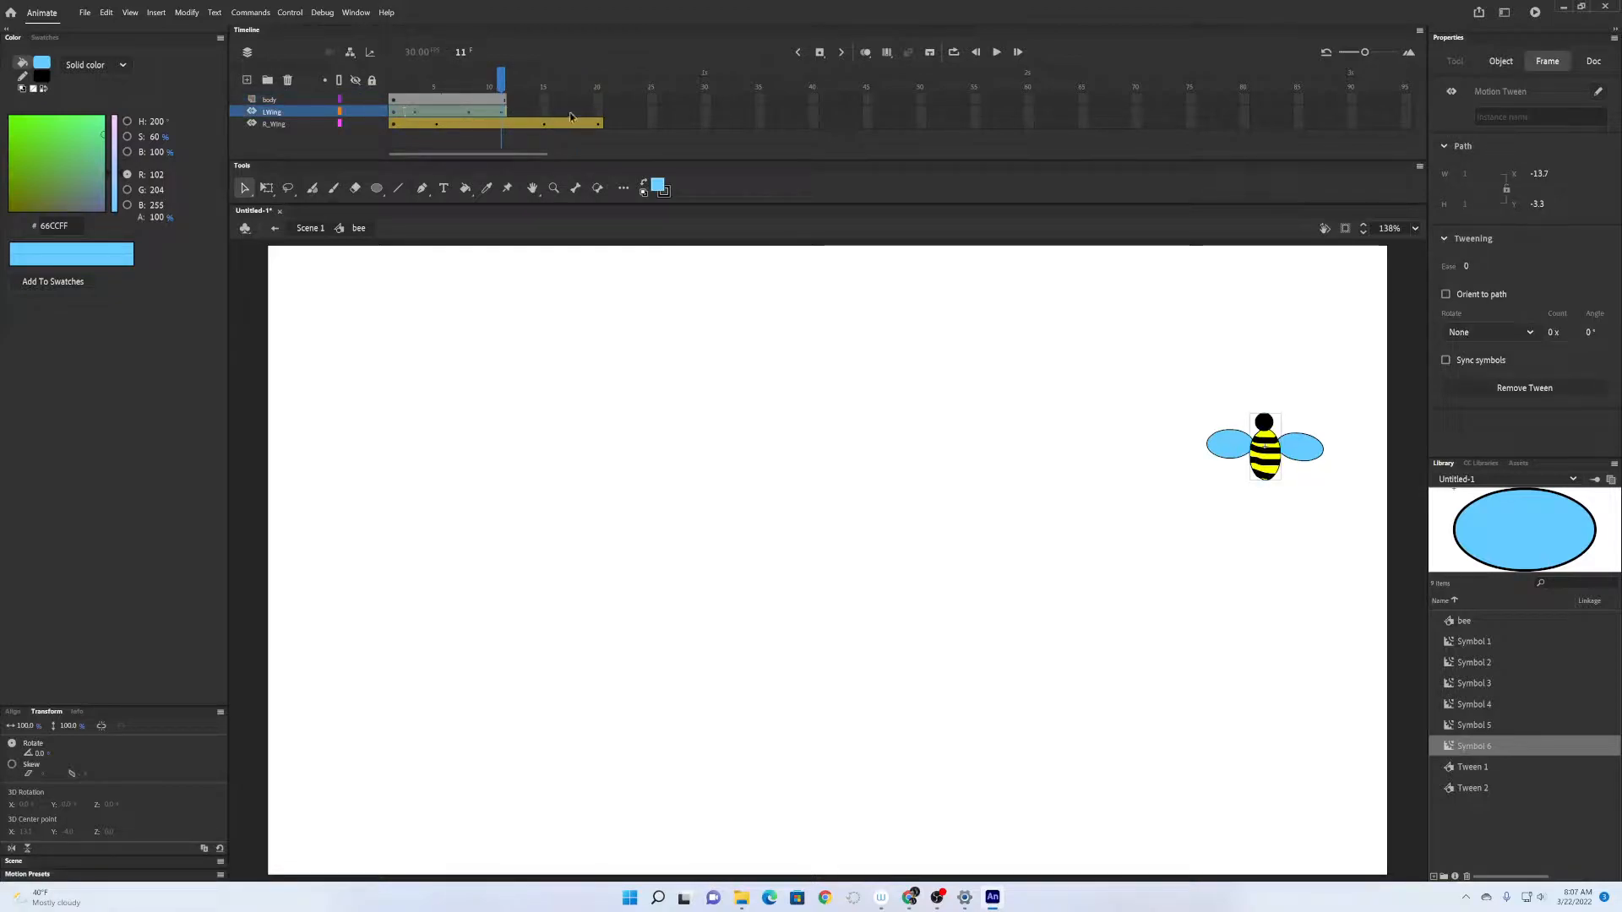
{"action": "left_click_drag", "start_coordinate": [605, 122], "coordinate": [503, 124]}
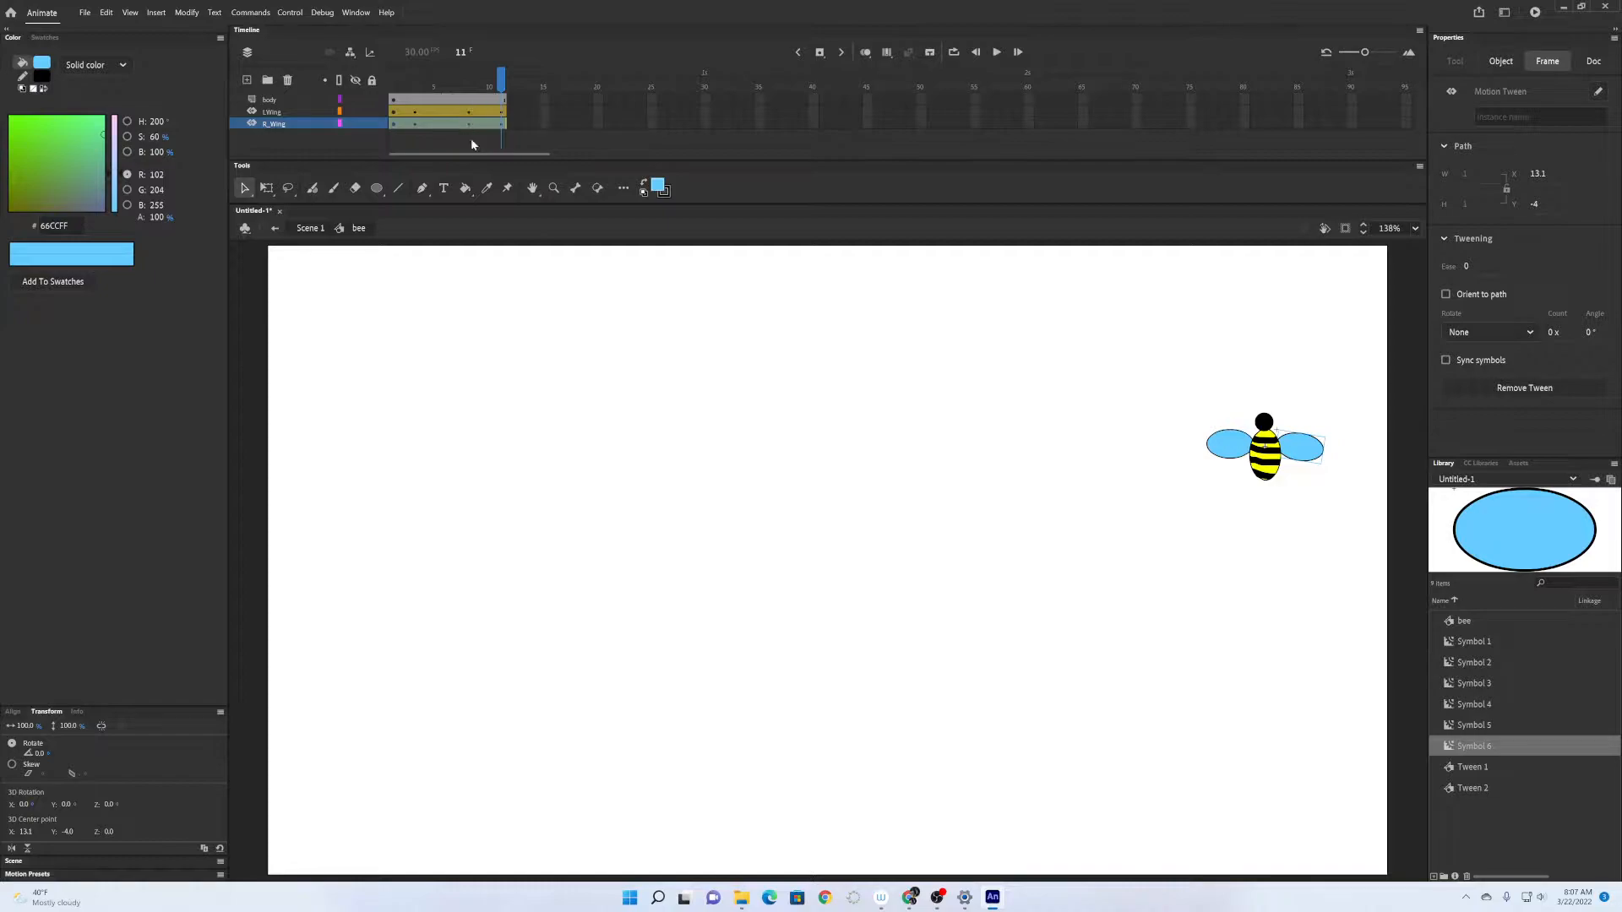
Return to Scene 1 and play back the bee's flight with the shortened wing loop.
{"action": "left_click", "coordinate": [275, 231]}
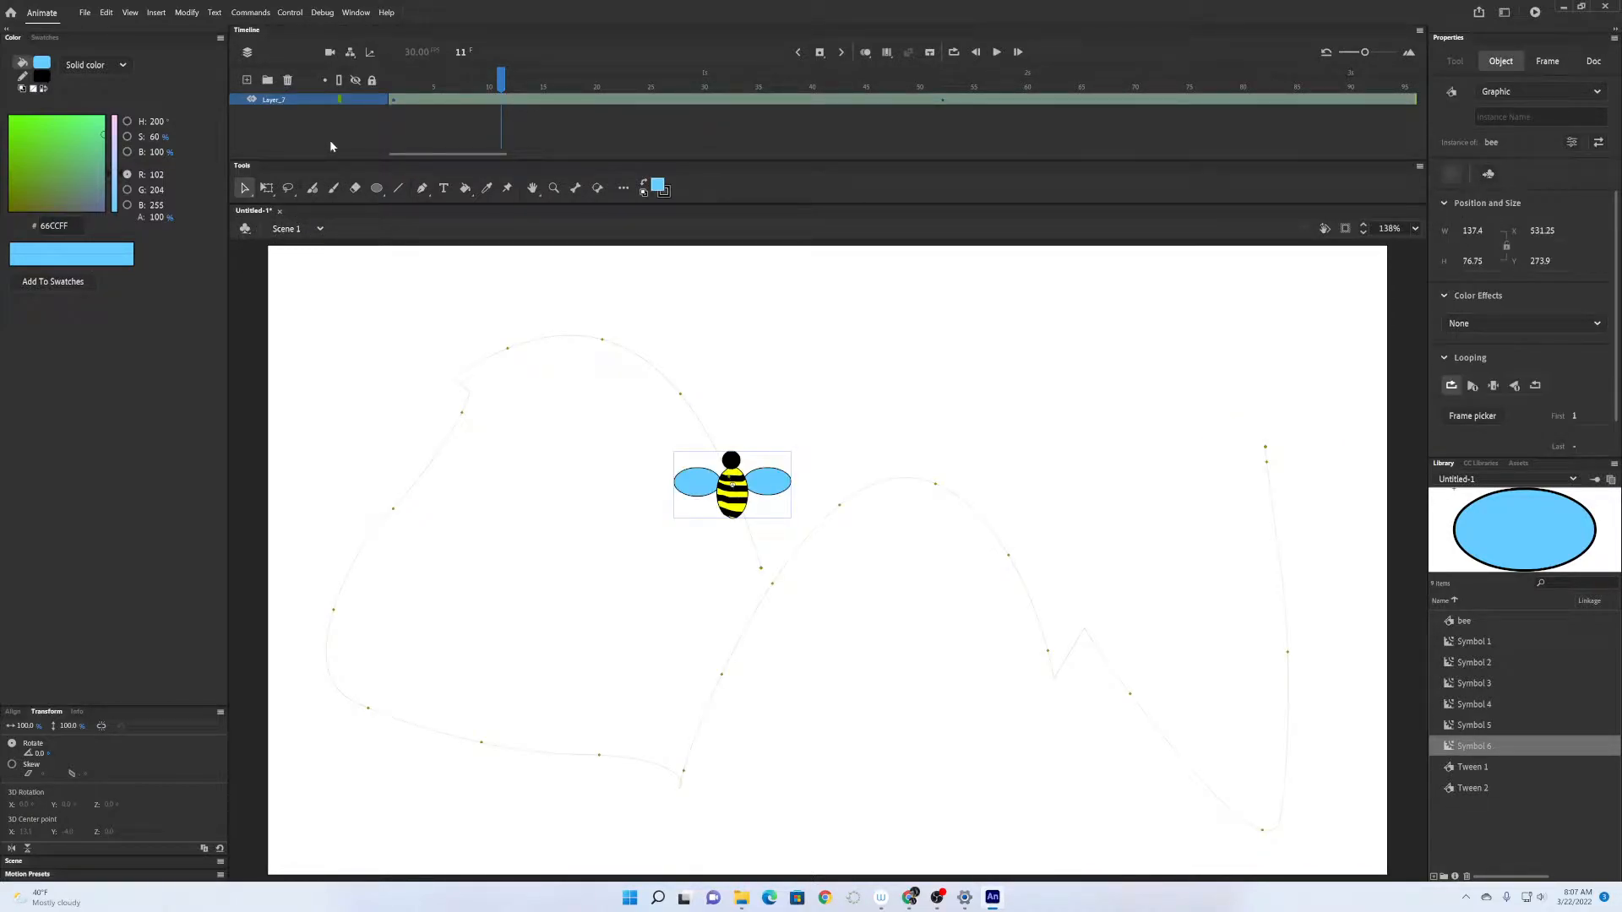
{"action": "key", "text": "Return"}
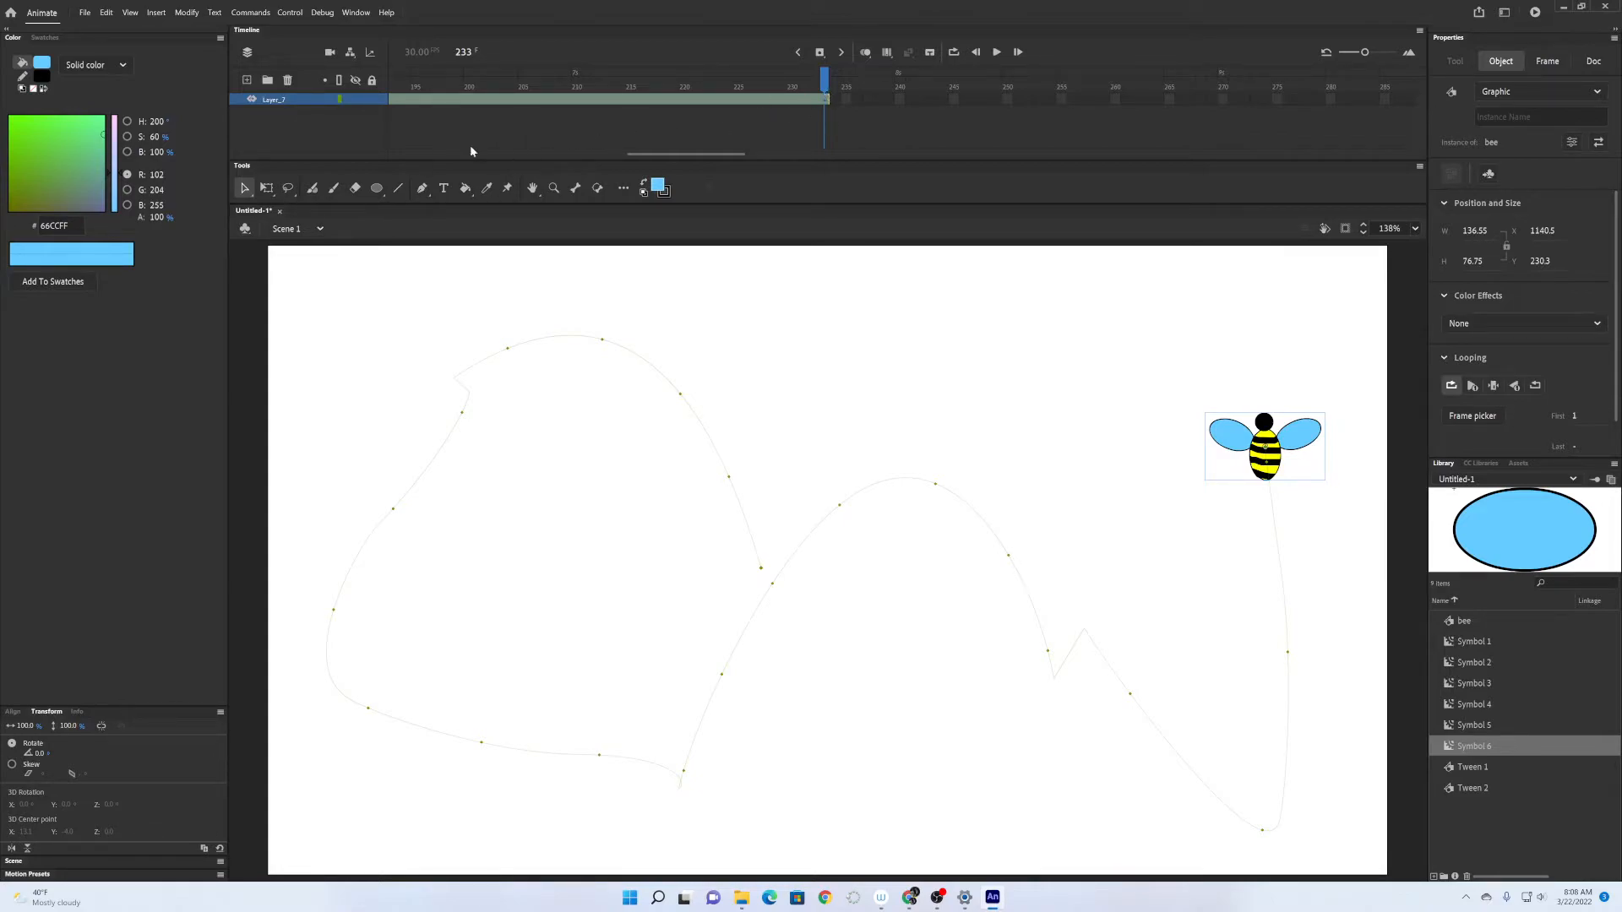
{"action": "left_click", "coordinate": [424, 53]}
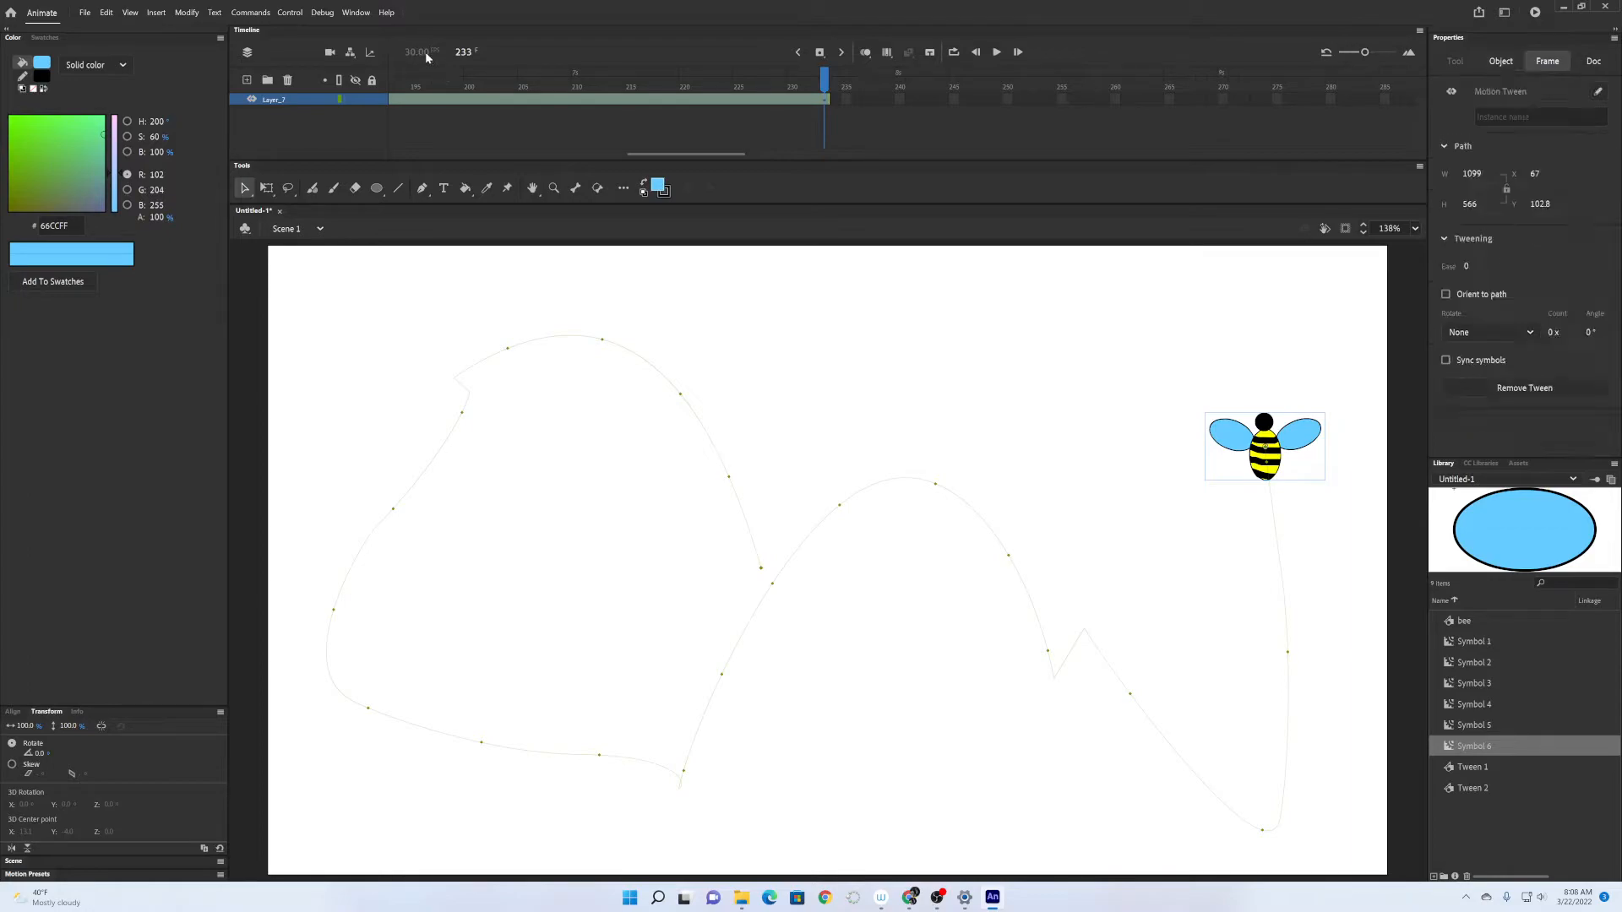